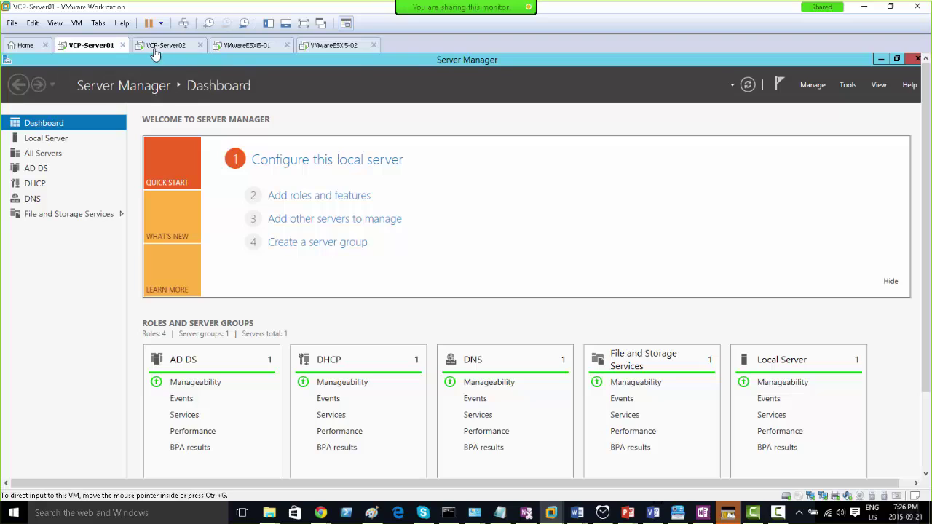
# - Sign in to the VCP-Server02 virtual machine with its password
pyautogui.click(162, 45)
pyautogui.click(184, 23)
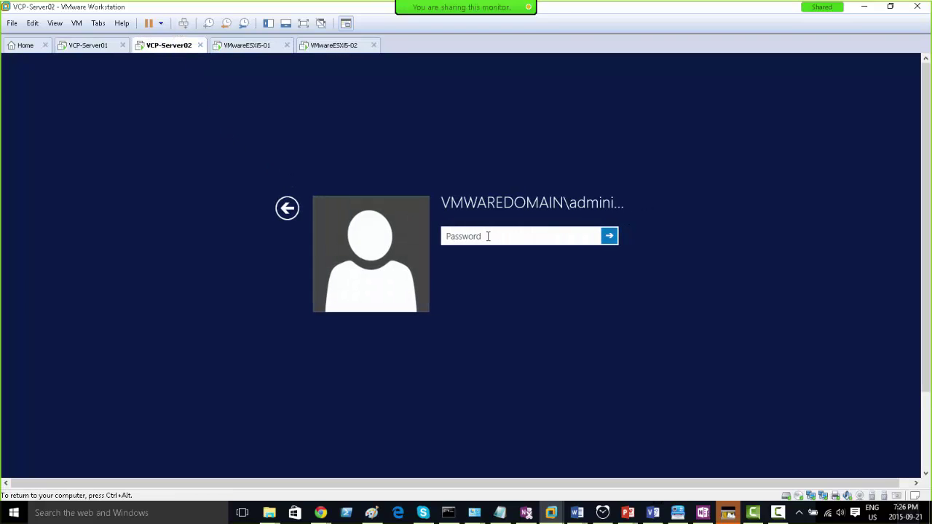
pyautogui.write('•••••••••')
pyautogui.press('Return')
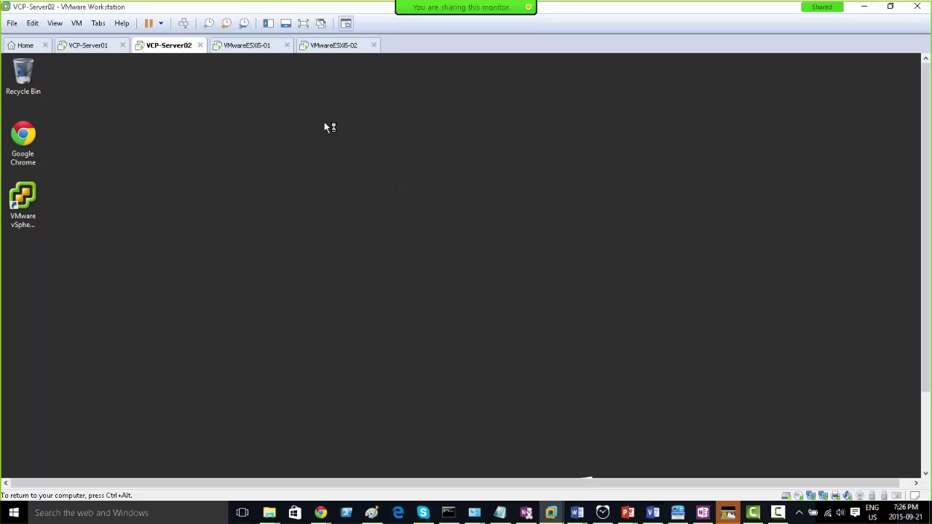
# - Maximize the Server Manager dashboard in full screen, exit full screen, and bring up the Visio diagram
pyautogui.click(303, 24)
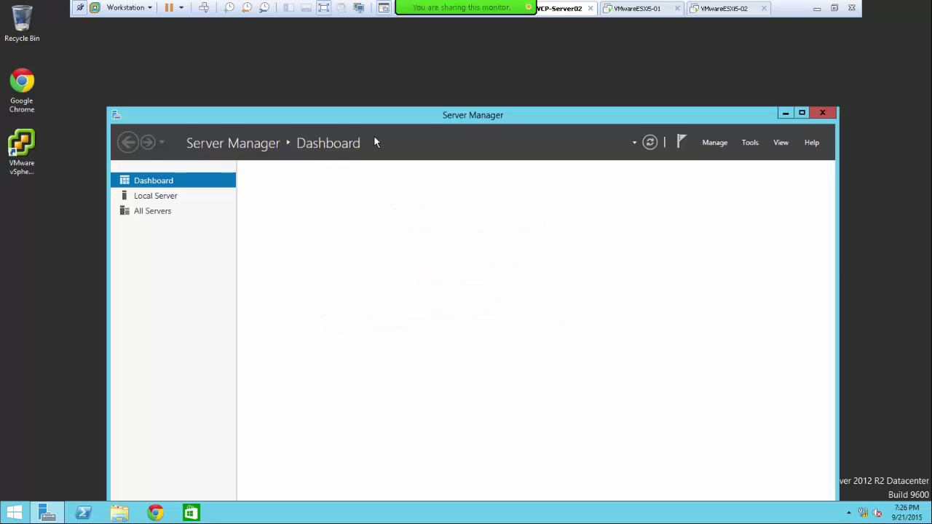
pyautogui.doubleClick(416, 116)
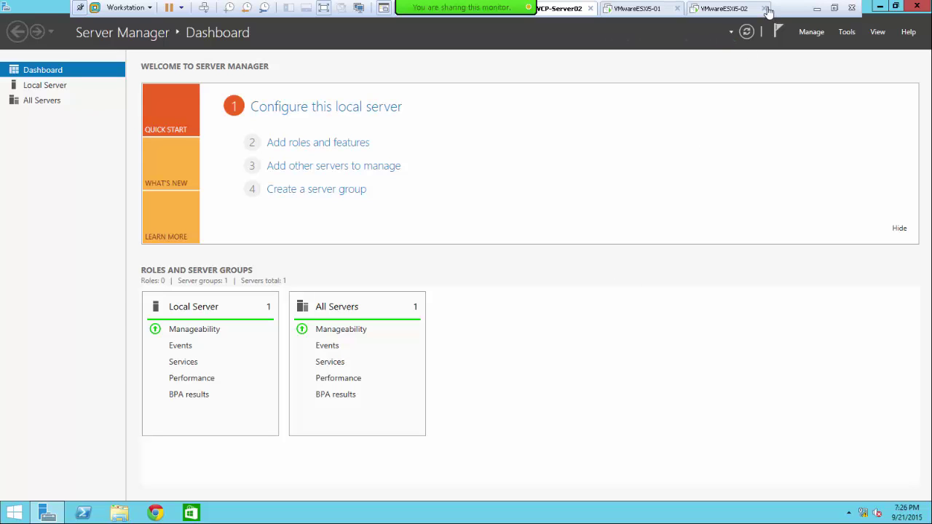
pyautogui.click(835, 8)
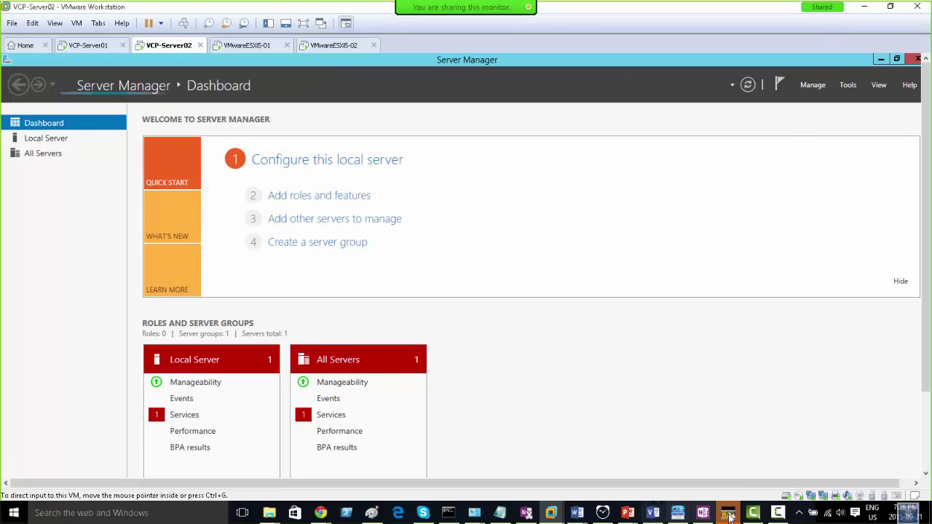
pyautogui.click(654, 518)
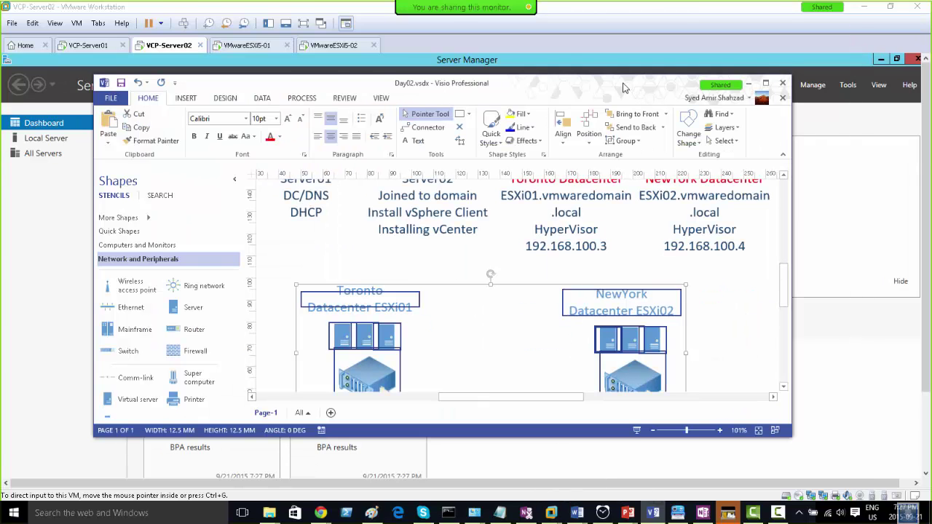
# - Maximize the Day02 Visio diagram, deselect the Toronto and NewYork shapes, and dismiss the mail notification
pyautogui.doubleClick(623, 87)
pyautogui.click(765, 309)
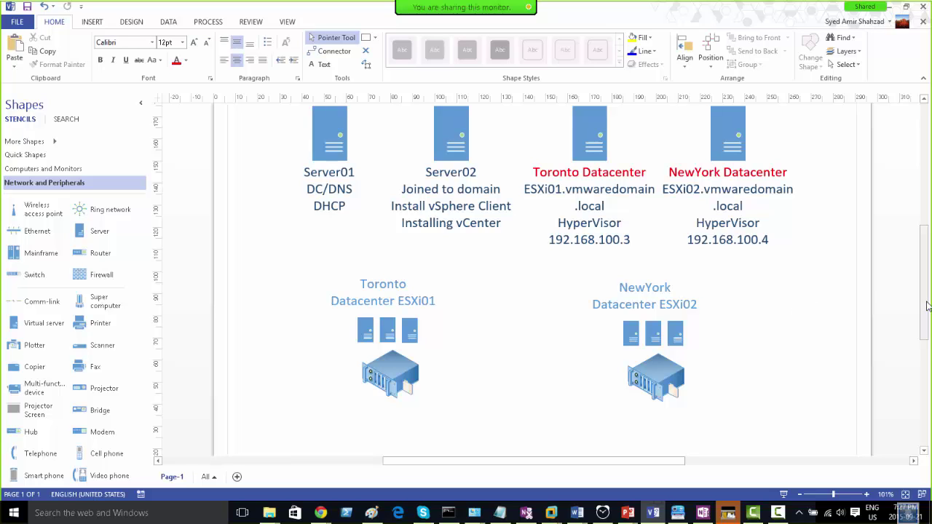
pyautogui.scroll(2, 657, 209)
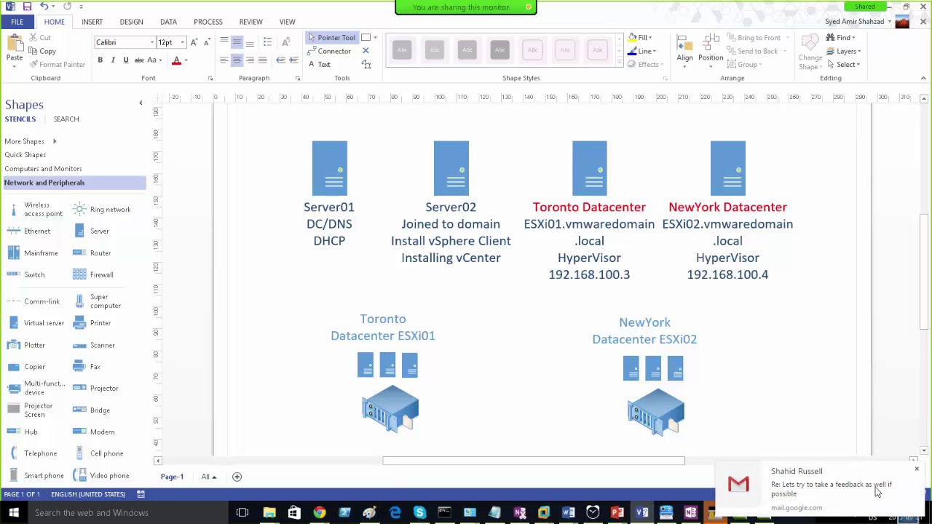
pyautogui.click(916, 469)
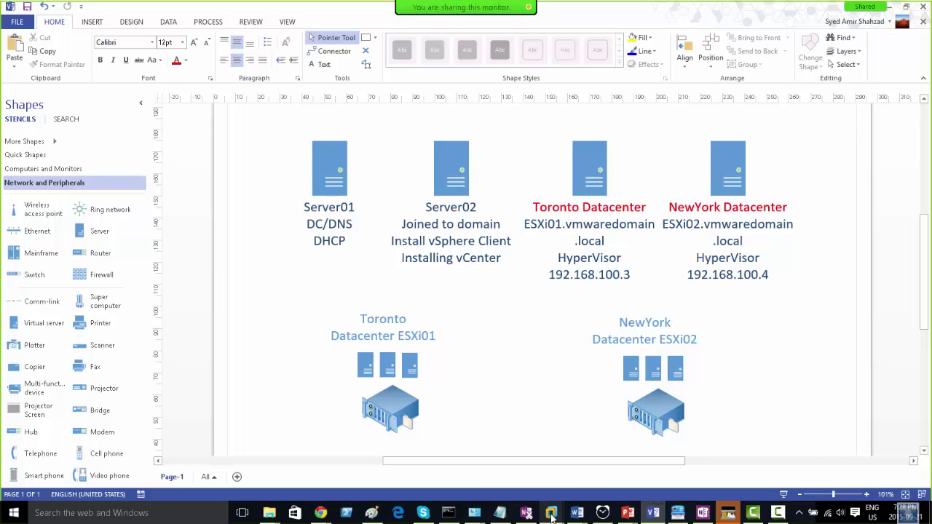
# - Draw four tall rectangles on the blank Paint canvas for the lab servers
pyautogui.click(372, 513)
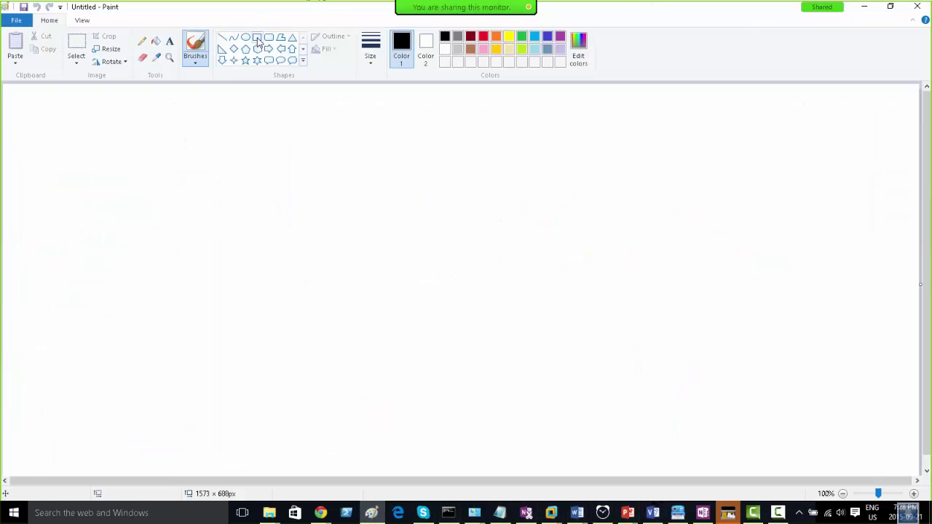
pyautogui.click(257, 37)
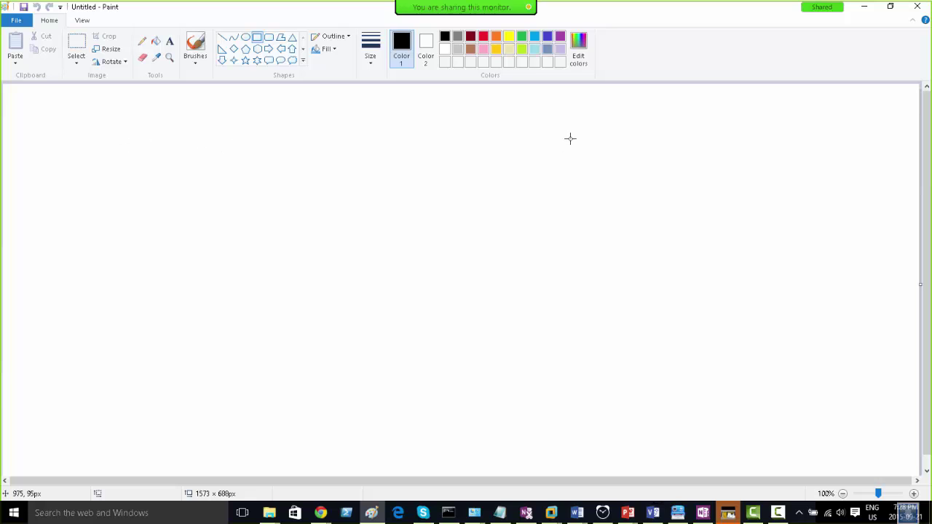
pyautogui.moveTo(547, 132)
pyautogui.mouseDown()
pyautogui.moveTo(645, 202)
pyautogui.moveTo(650, 299)
pyautogui.mouseUp()
pyautogui.click(714, 141)
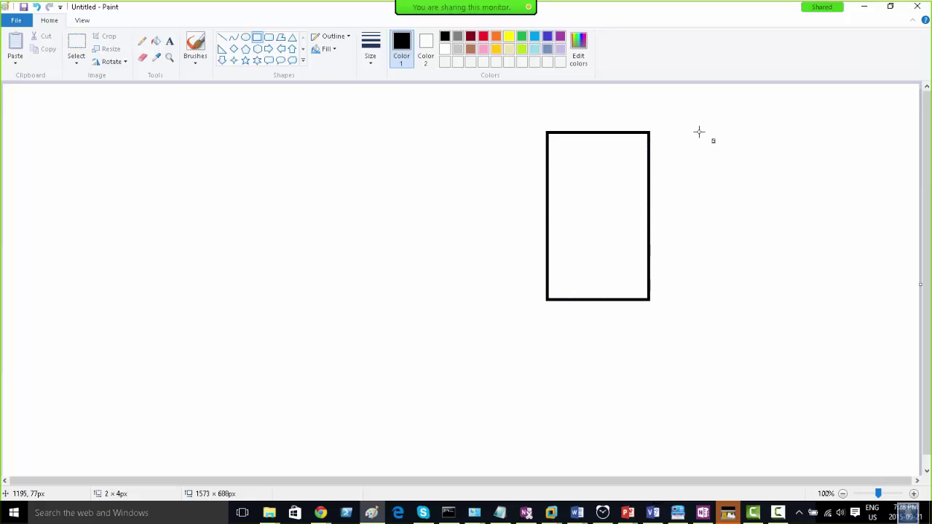
pyautogui.moveTo(700, 133)
pyautogui.mouseDown()
pyautogui.moveTo(768, 225)
pyautogui.moveTo(775, 298)
pyautogui.moveTo(785, 299)
pyautogui.mouseUp()
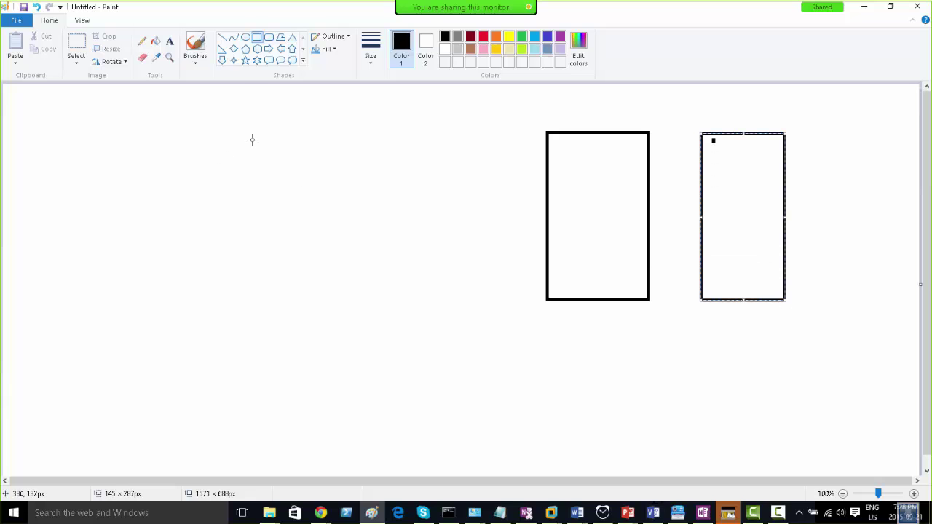
pyautogui.moveTo(118, 119); pyautogui.dragTo(231, 290)
pyautogui.moveTo(271, 124); pyautogui.dragTo(384, 294)
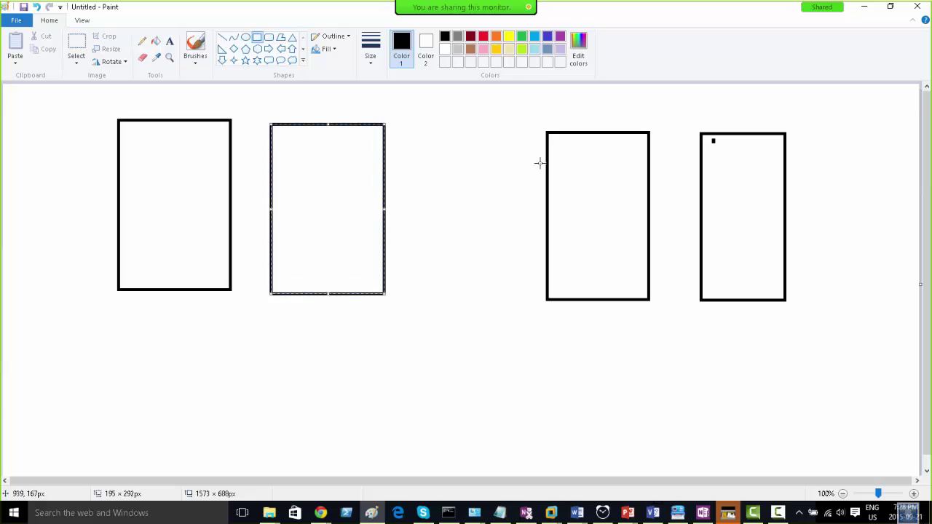
# - Add the labels Server01, vCenter and DC/DNS around the two left boxes
pyautogui.click(170, 41)
pyautogui.click(124, 104)
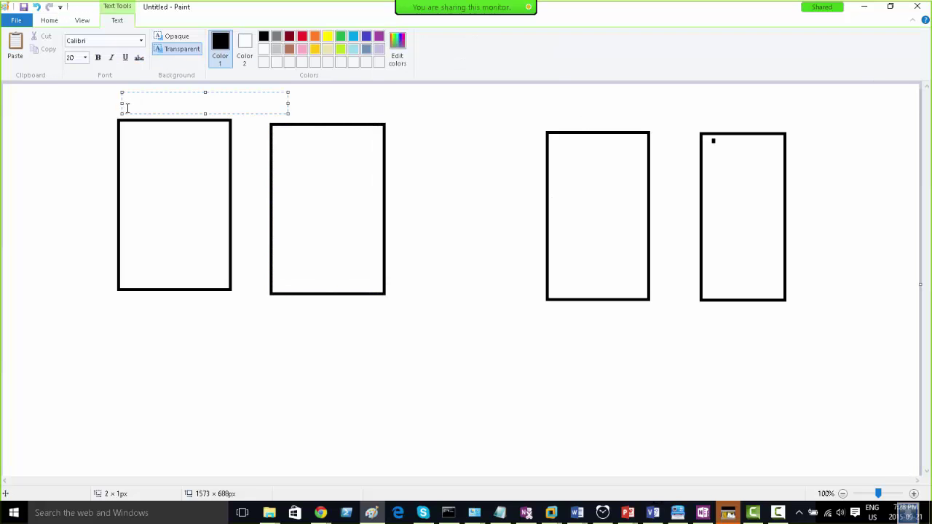
pyautogui.write('Server01')
pyautogui.click(280, 317)
pyautogui.click(280, 317)
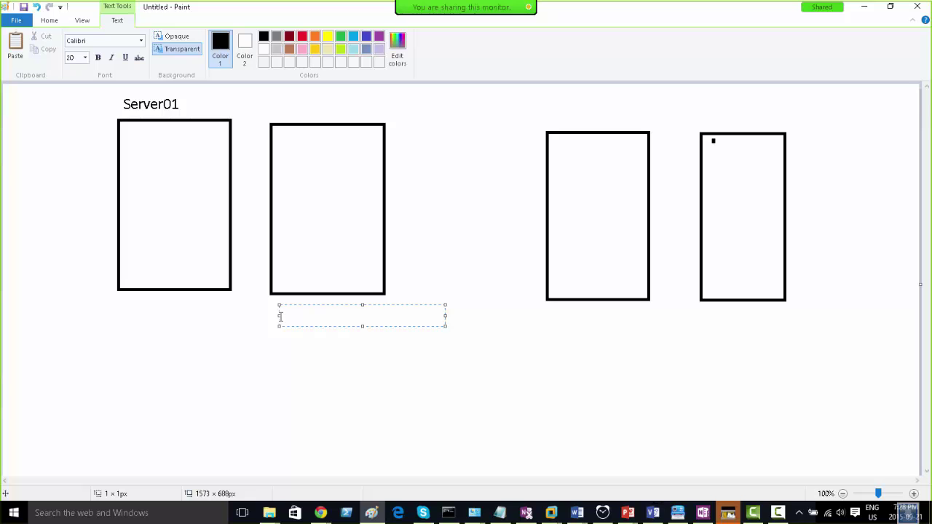
pyautogui.write('vCenter')
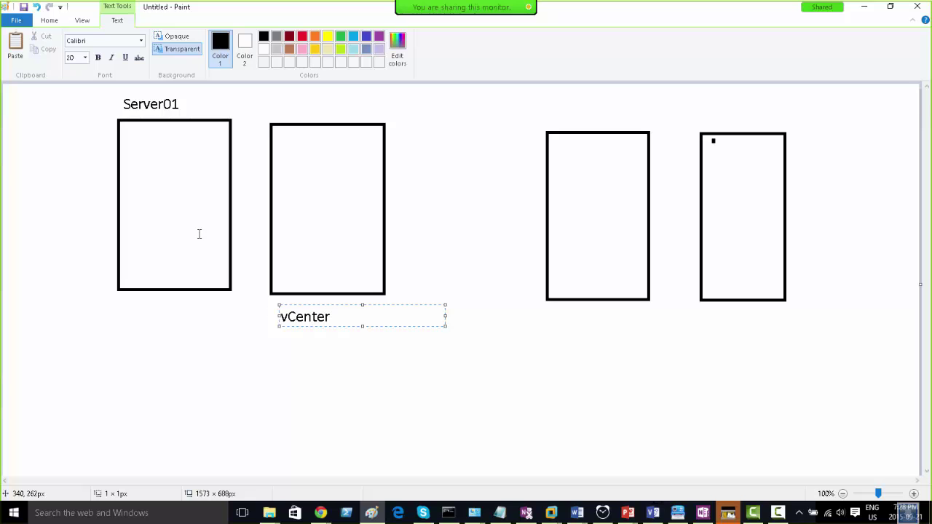
pyautogui.click(189, 102)
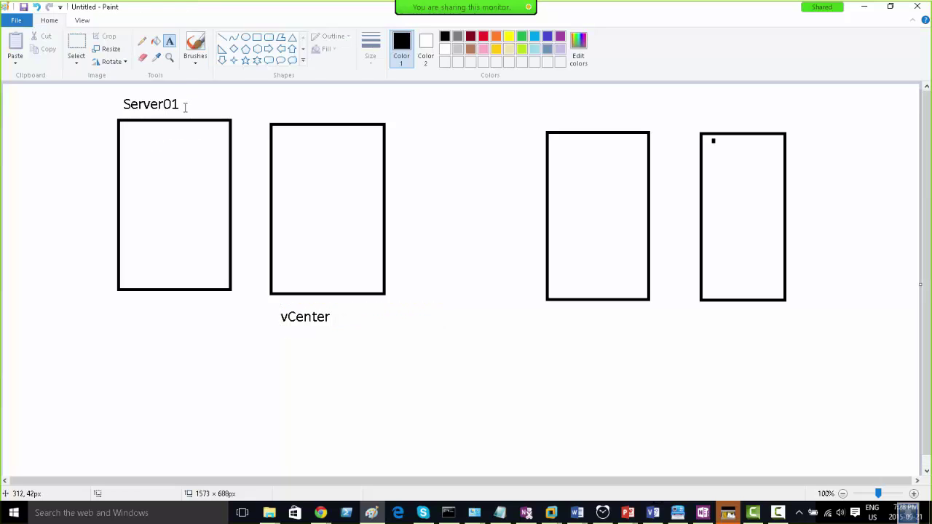
pyautogui.click(186, 102)
pyautogui.write('DC')
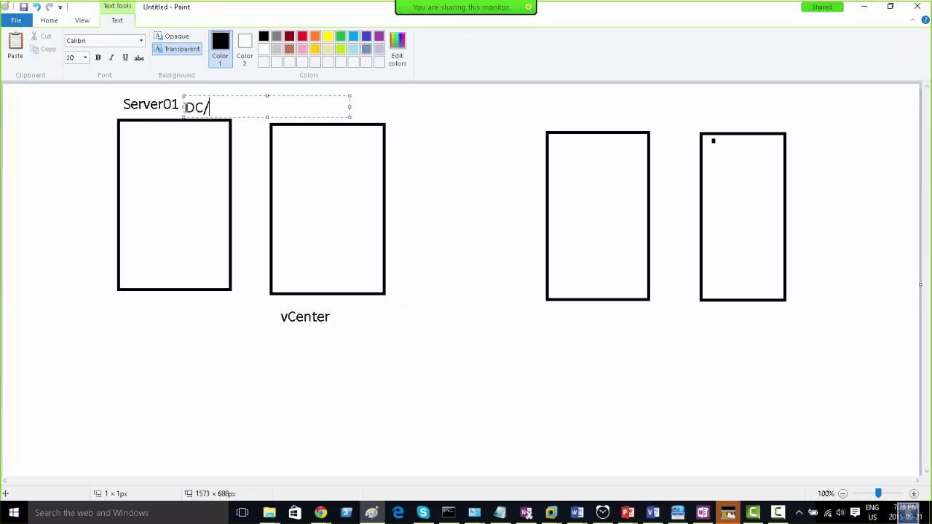
pyautogui.write('/DNS')
pyautogui.click(558, 115)
# - Label the two right boxes ESXi01 and ESXi02
pyautogui.click(561, 114)
pyautogui.write('ESXi')
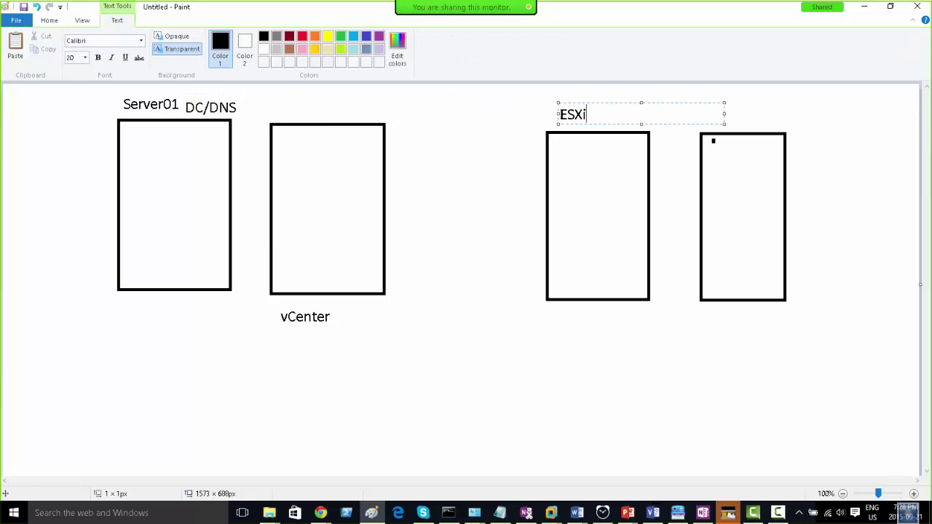
pyautogui.write('01')
pyautogui.click(732, 108)
pyautogui.click(704, 114)
pyautogui.write('ESXi02')
pyautogui.click(425, 150)
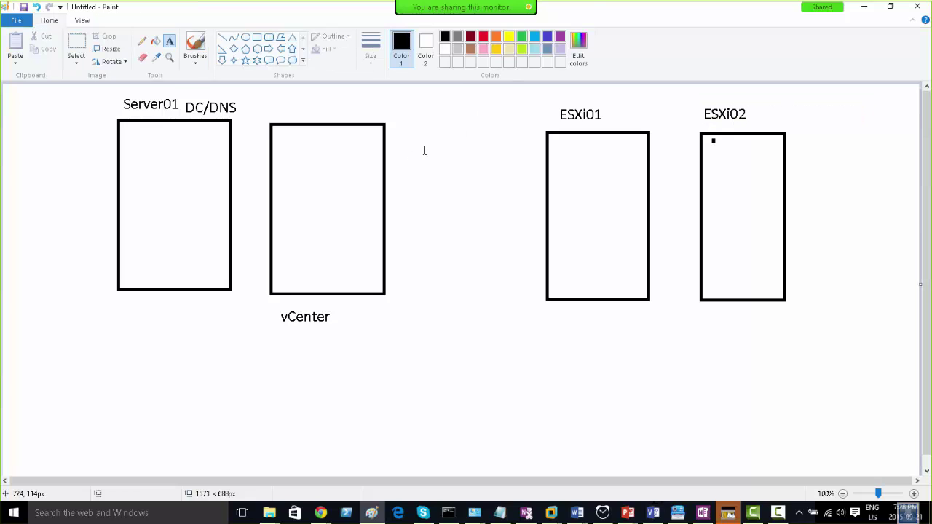
pyautogui.click(142, 41)
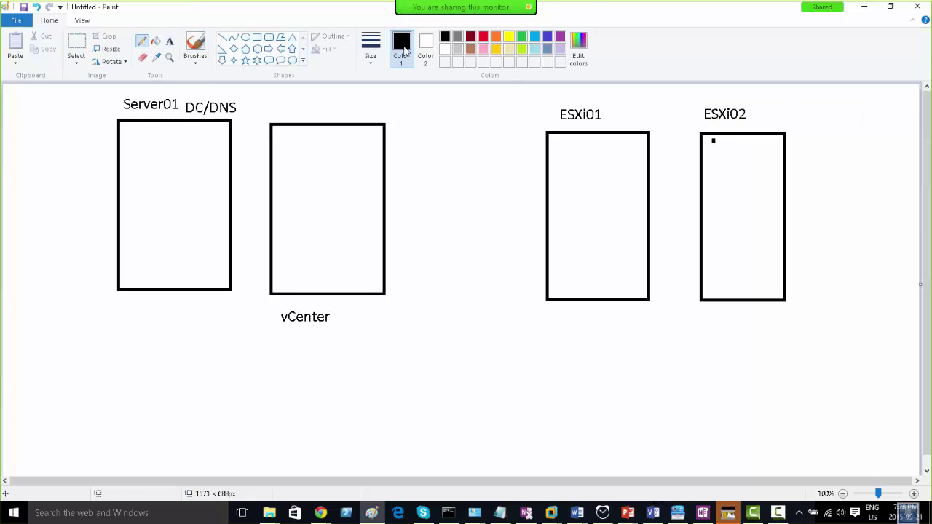
pyautogui.click(483, 38)
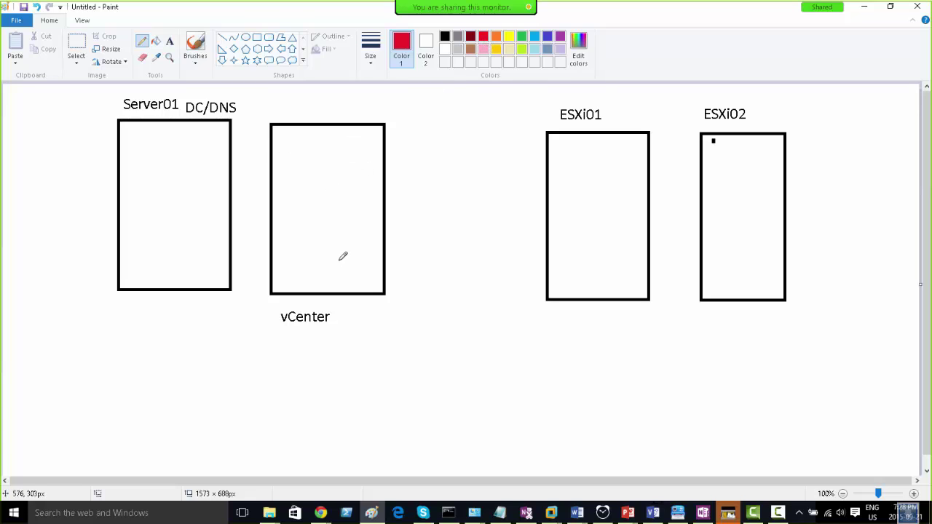
pyautogui.moveTo(337, 251)
pyautogui.mouseDown()
pyautogui.moveTo(369, 230)
pyautogui.moveTo(572, 215)
pyautogui.mouseUp()
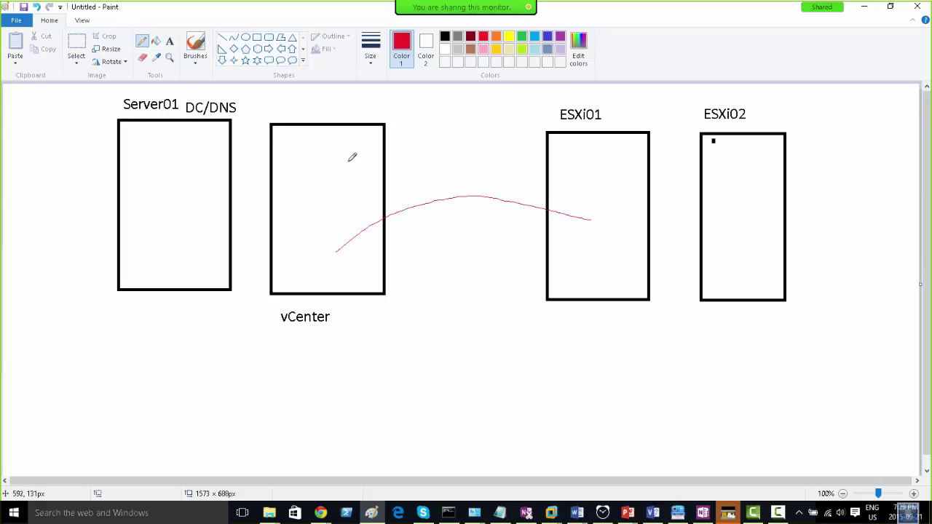
pyautogui.moveTo(324, 164)
pyautogui.mouseDown()
pyautogui.moveTo(347, 151)
pyautogui.moveTo(679, 140)
pyautogui.moveTo(722, 156)
pyautogui.mouseUp()
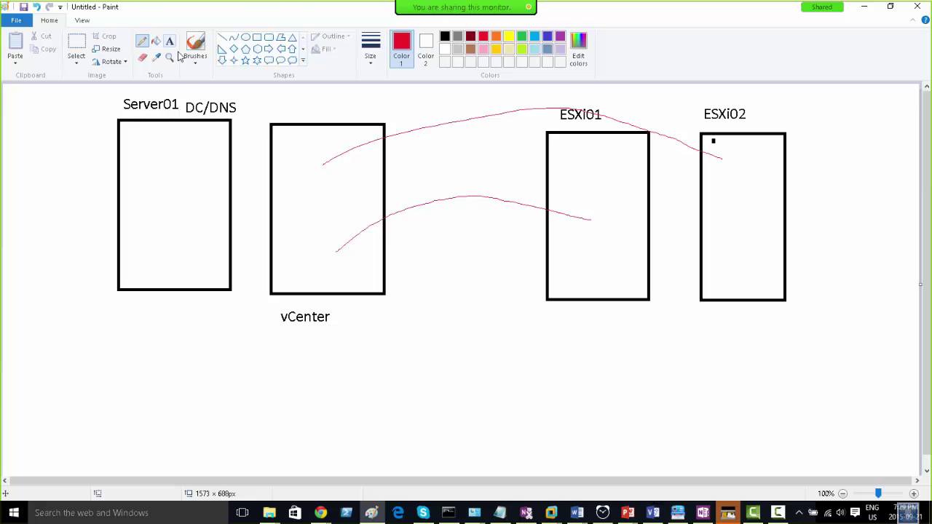
pyautogui.hotkey('ctrl', 'z')
pyautogui.hotkey('ctrl', 'z')
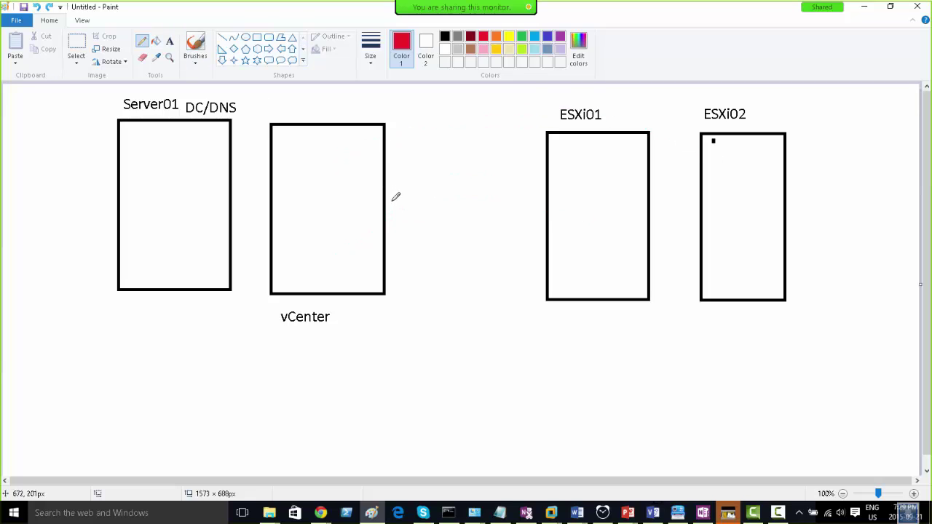
# - Add the label 'vCenter Installed' inside the vCenter box
pyautogui.click(171, 44)
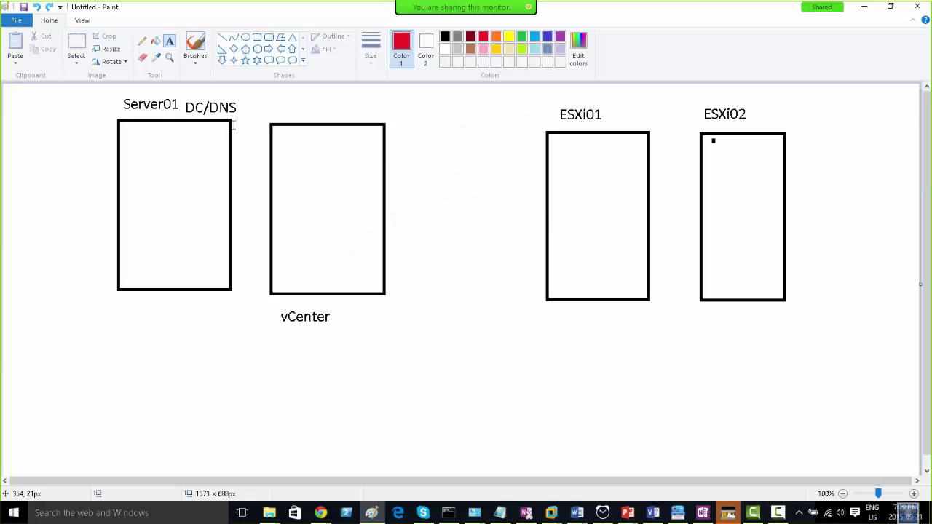
pyautogui.click(289, 161)
pyautogui.write('v')
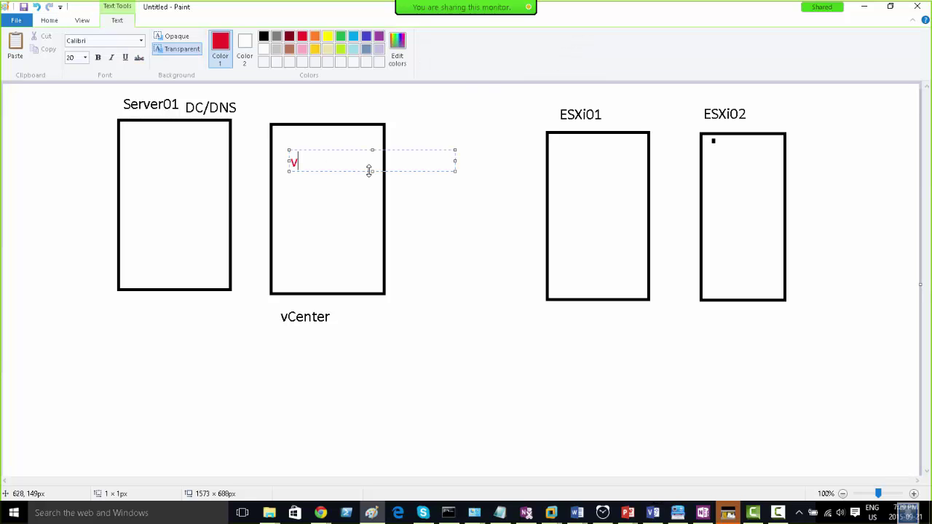
pyautogui.write('Center Installed')
pyautogui.click(382, 225)
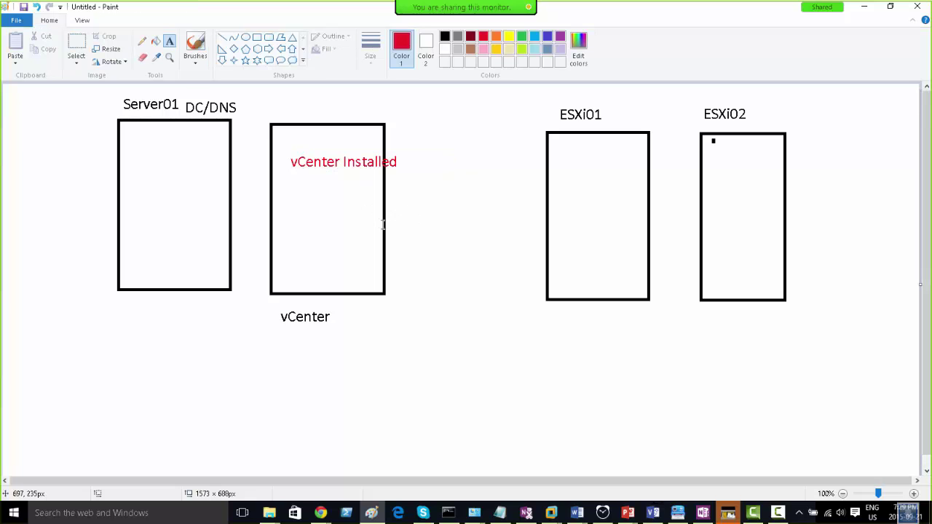
pyautogui.click(311, 216)
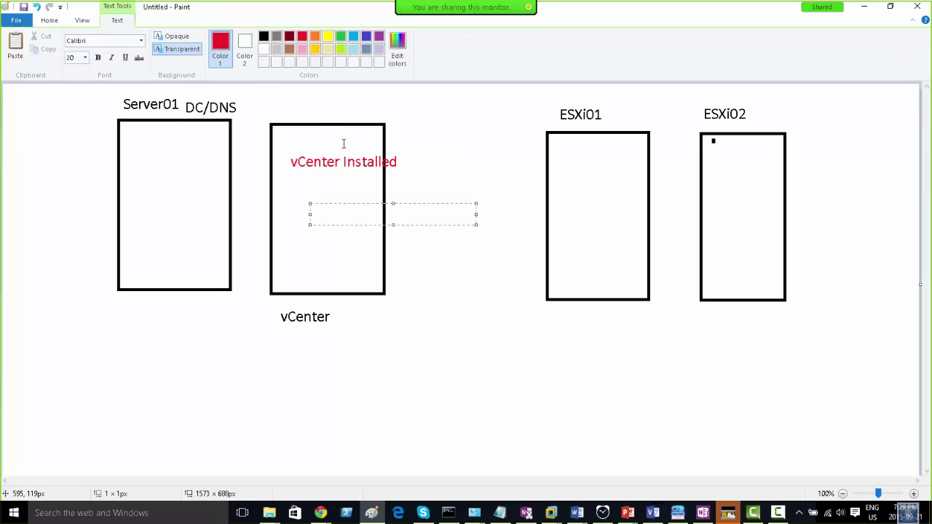
pyautogui.click(416, 144)
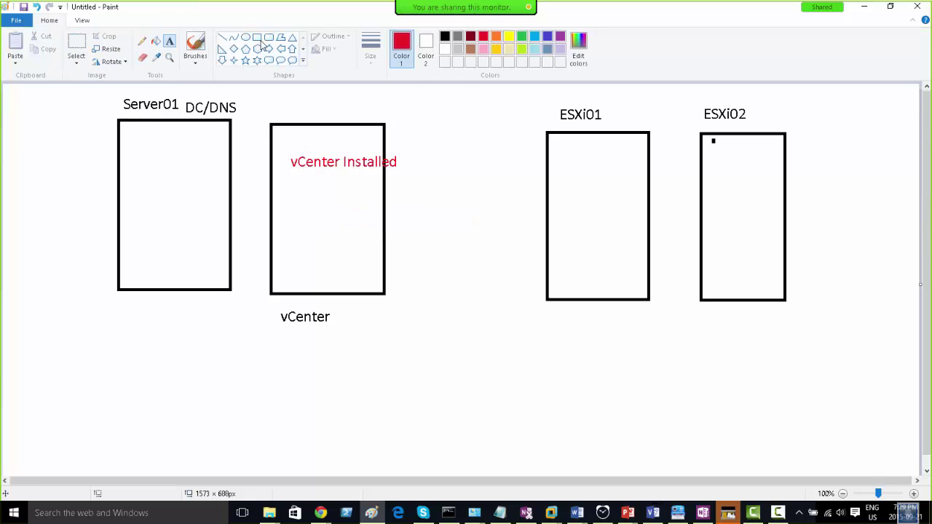
# - In dark red, add 'vSphere Web Client' and 'vSphere Client' labels lower in the box
pyautogui.click(471, 36)
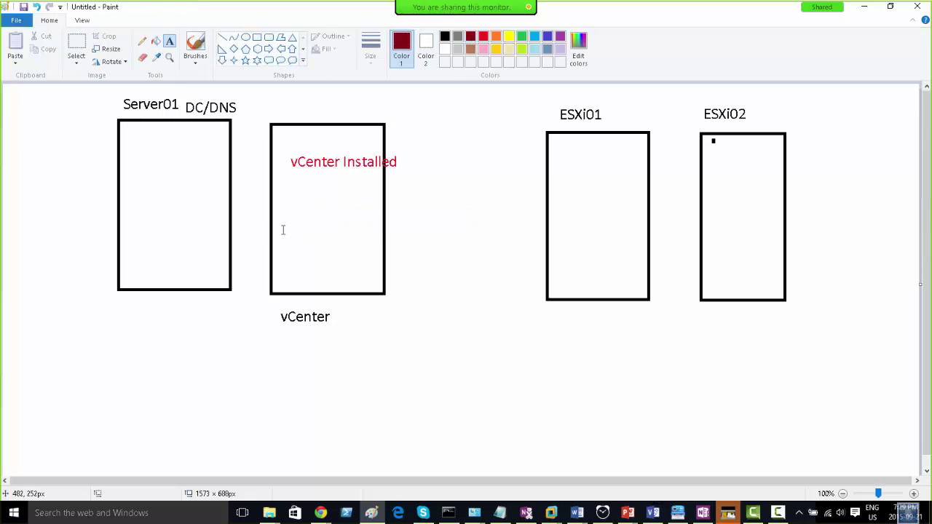
pyautogui.click(284, 230)
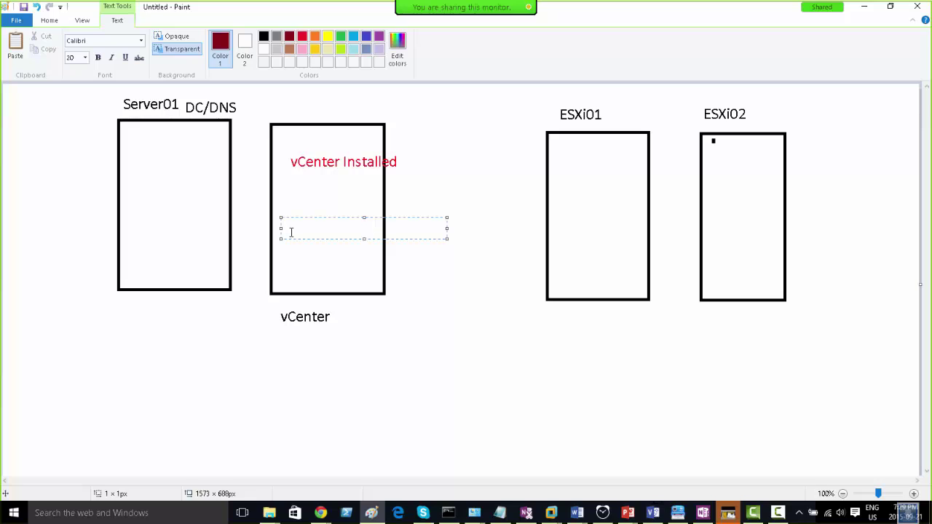
pyautogui.write('vSphere Web Clie')
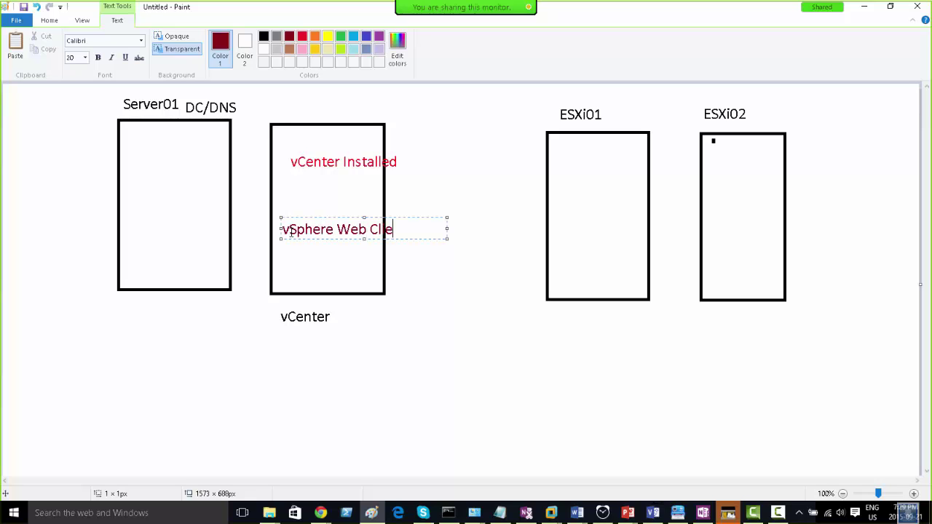
pyautogui.write('nt')
pyautogui.click(282, 263)
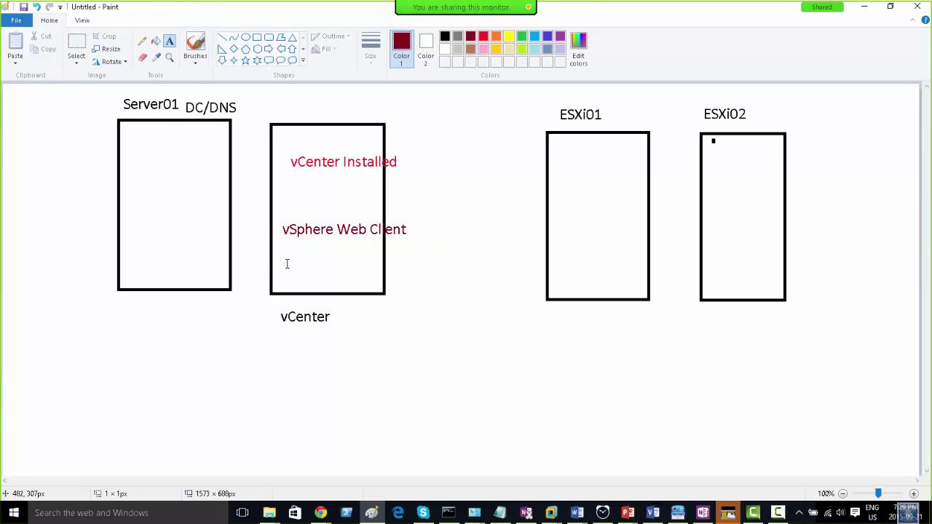
pyautogui.click(283, 263)
pyautogui.write('Sp')
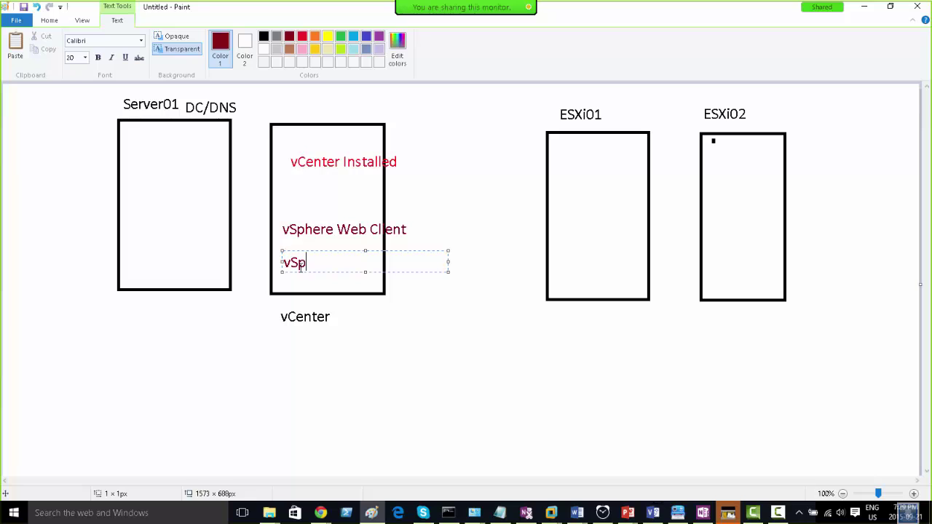
pyautogui.write('here Client')
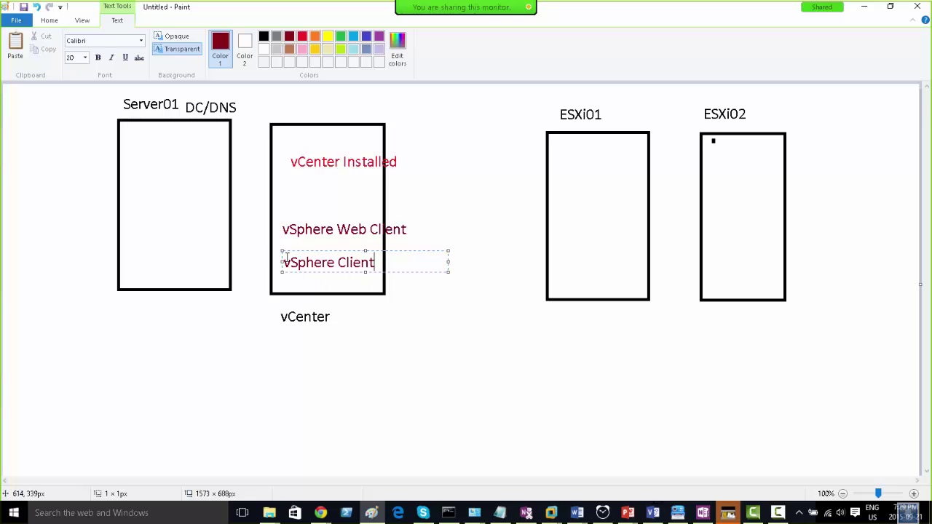
pyautogui.click(420, 227)
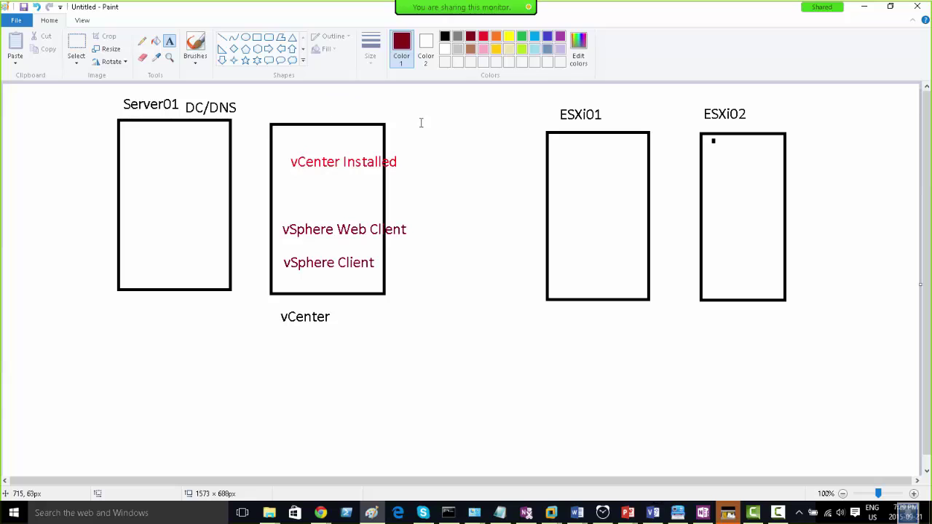
# - Leave text entry and set the drawing colour to blue
pyautogui.click(441, 152)
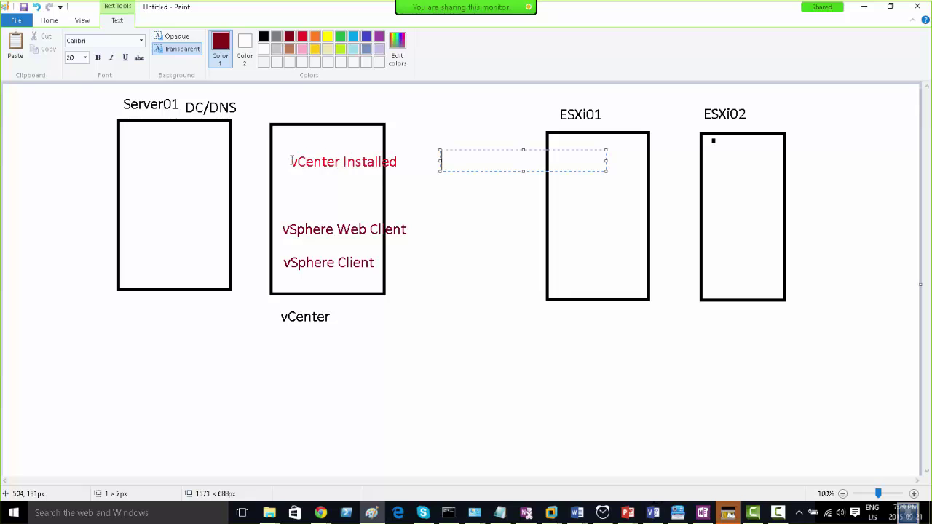
pyautogui.click(49, 20)
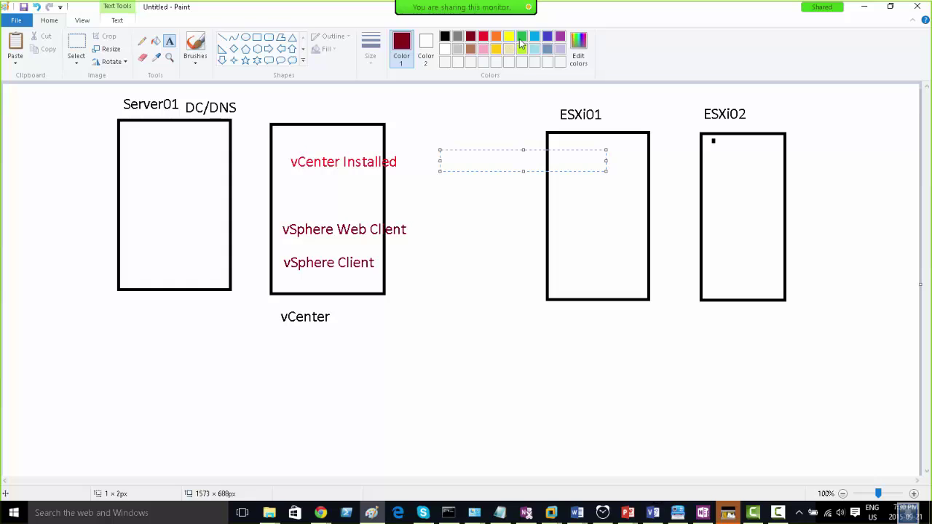
pyautogui.click(522, 38)
pyautogui.click(535, 38)
# - With the blue pencil, draw lines from vCenter to ESXi01 and ESXi02, plus an arrow from vSphere Web Client
pyautogui.click(144, 42)
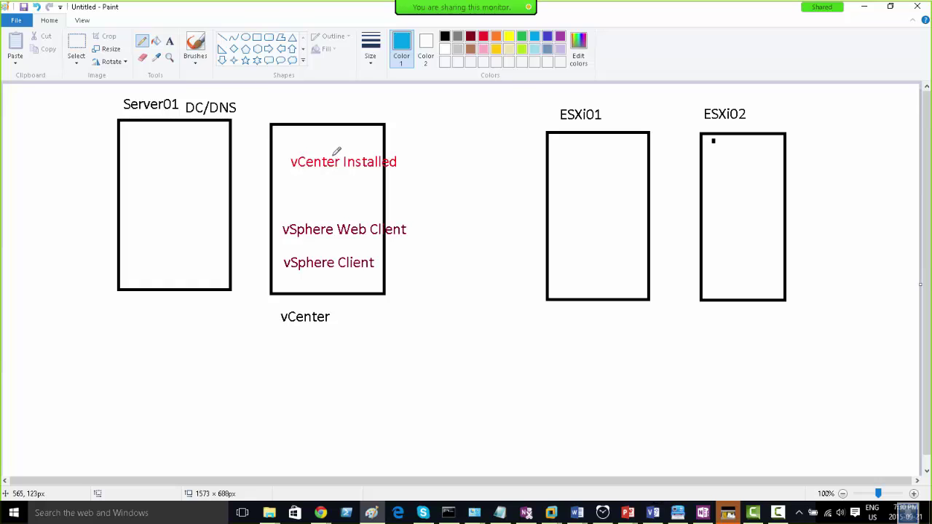
pyautogui.moveTo(333, 155)
pyautogui.mouseDown()
pyautogui.moveTo(488, 124)
pyautogui.moveTo(558, 137)
pyautogui.mouseUp()
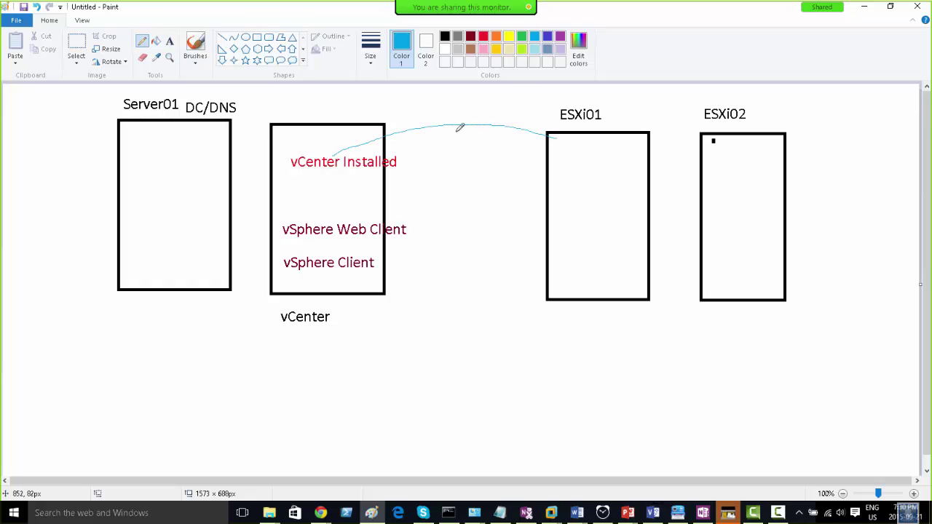
pyautogui.moveTo(307, 154)
pyautogui.mouseDown()
pyautogui.moveTo(417, 107)
pyautogui.moveTo(543, 102)
pyautogui.moveTo(676, 123)
pyautogui.moveTo(725, 153)
pyautogui.mouseUp()
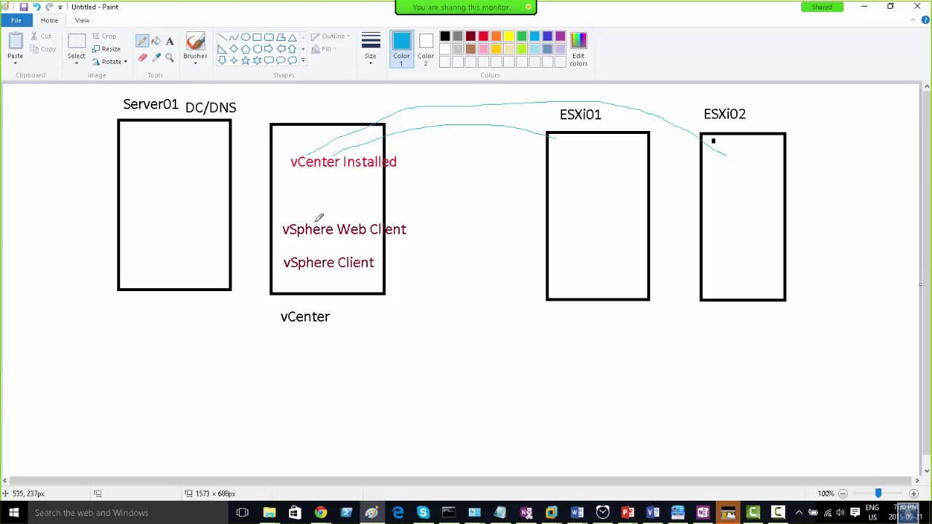
pyautogui.moveTo(315, 218)
pyautogui.mouseDown()
pyautogui.moveTo(323, 169)
pyautogui.moveTo(326, 181)
pyautogui.mouseUp()
# - Draw a blue curve from the vSphere Client label up to 'vCenter Installed'
pyautogui.moveTo(378, 264)
pyautogui.mouseDown()
pyautogui.moveTo(425, 262)
pyautogui.moveTo(430, 231)
pyautogui.moveTo(421, 199)
pyautogui.moveTo(368, 173)
pyautogui.mouseUp()
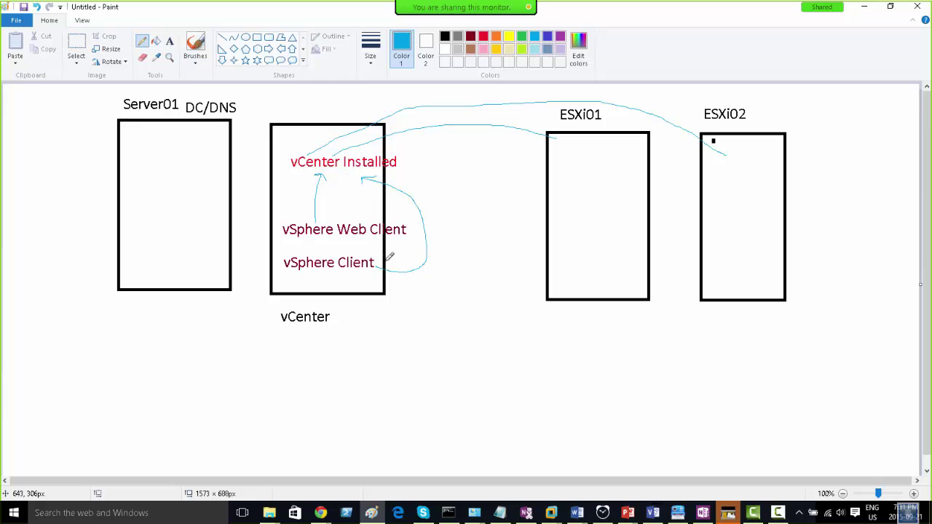
# - Minimize Paint and show the VCP-Server02 virtual machine full screen
pyautogui.click(867, 9)
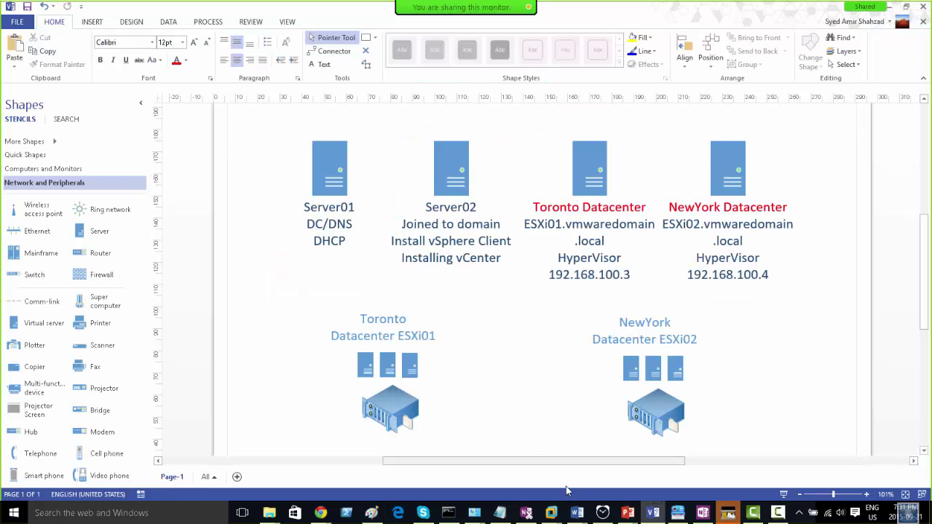
pyautogui.moveTo(553, 512)
pyautogui.click(565, 448)
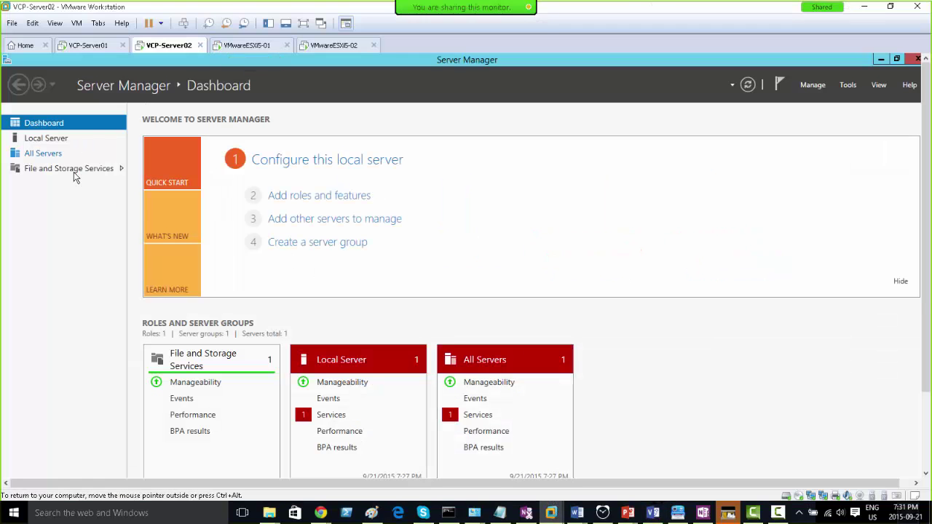
pyautogui.click(304, 23)
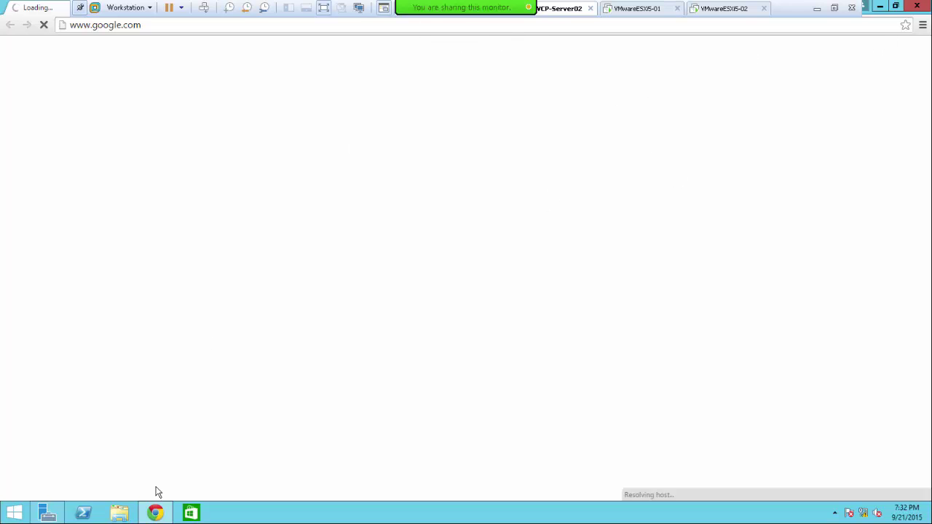
pyautogui.click(885, 24)
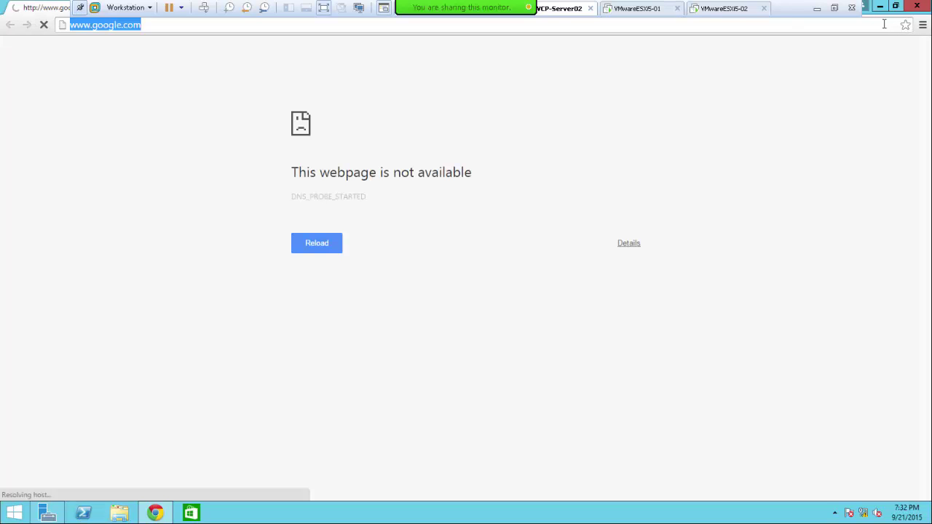
pyautogui.write('l')
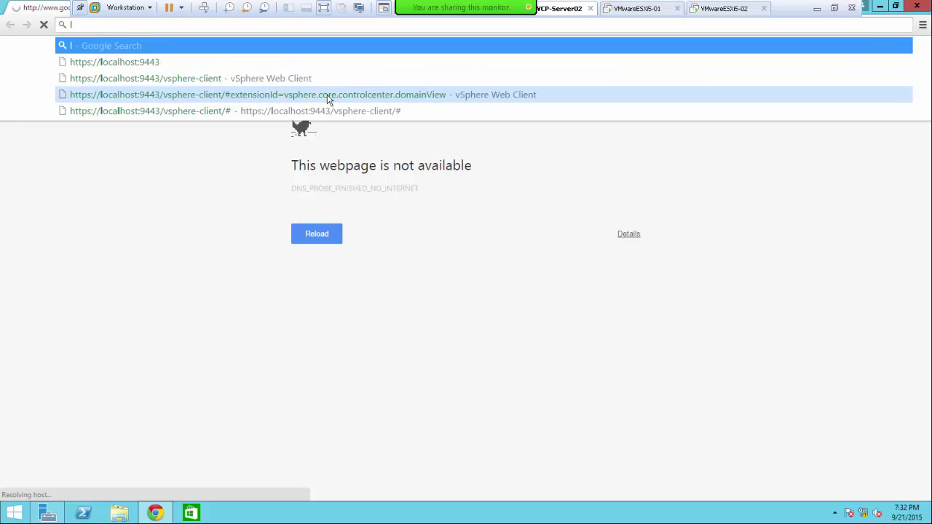
pyautogui.click(259, 78)
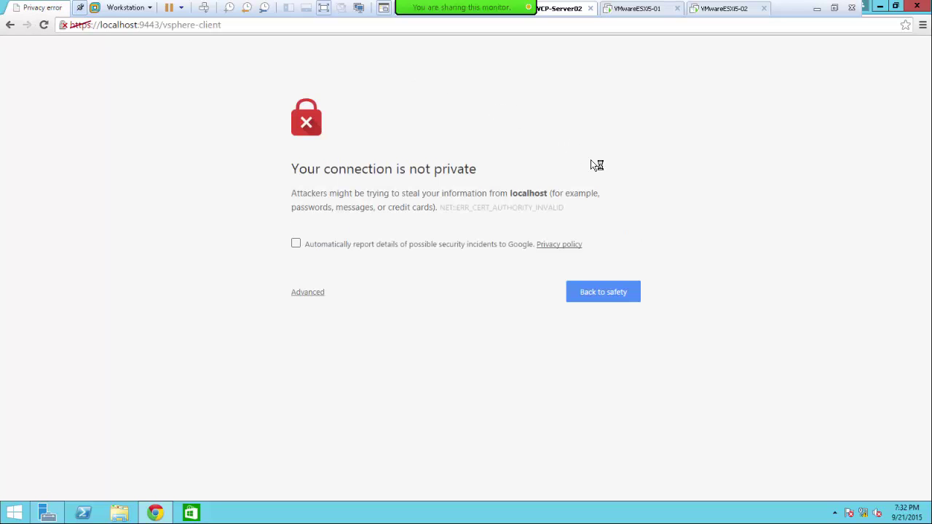
pyautogui.click(309, 294)
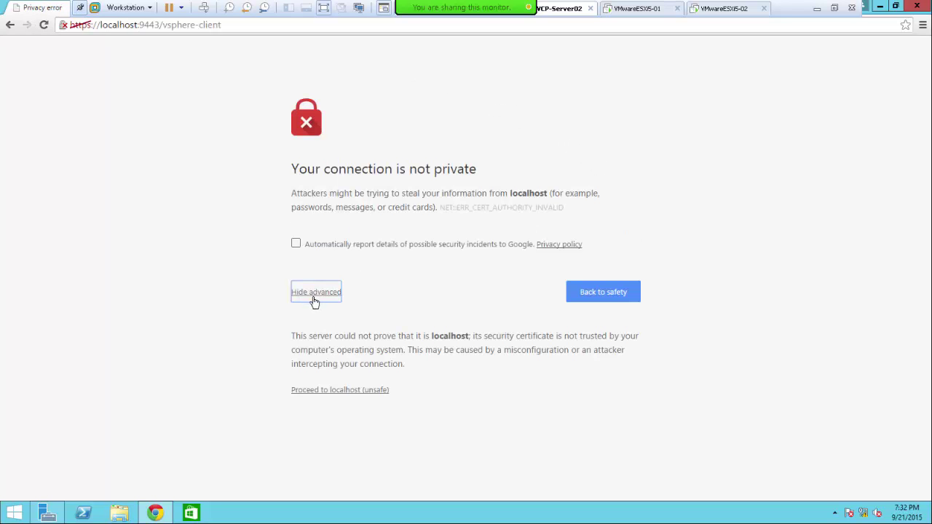
pyautogui.click(352, 391)
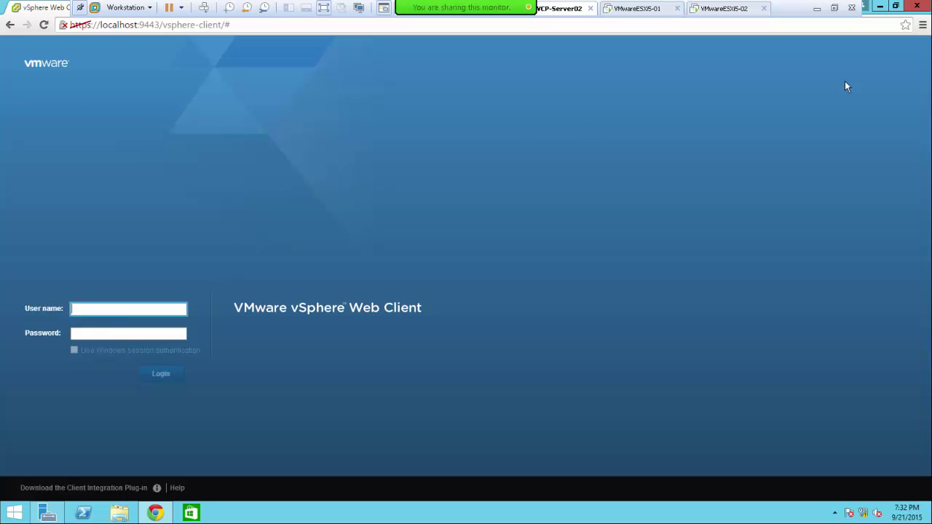
pyautogui.click(919, 6)
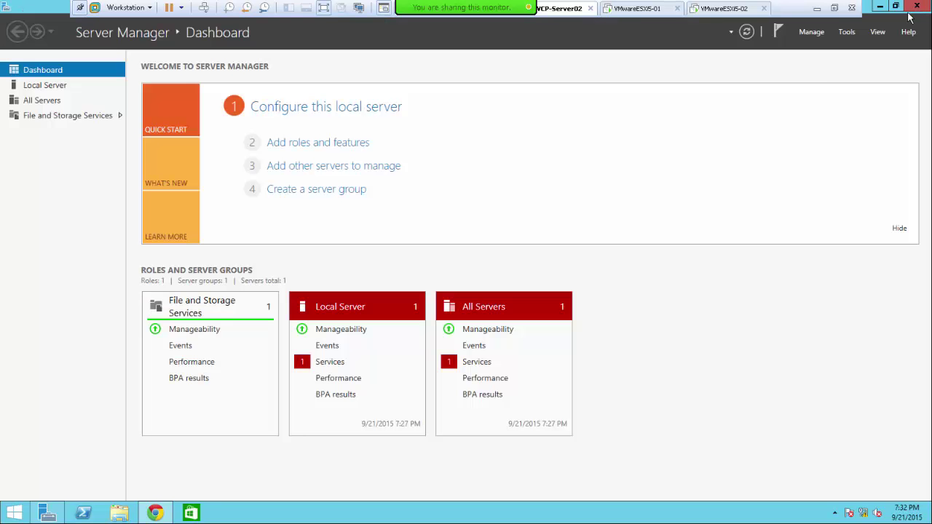
# - Launch Internet Explorer and load the saved vSphere Web Client address
pyautogui.click(22, 516)
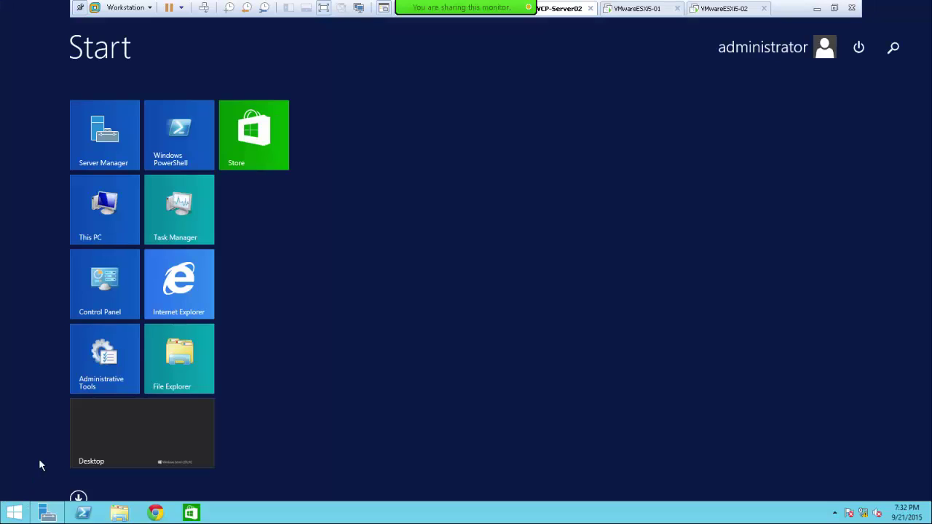
pyautogui.click(182, 289)
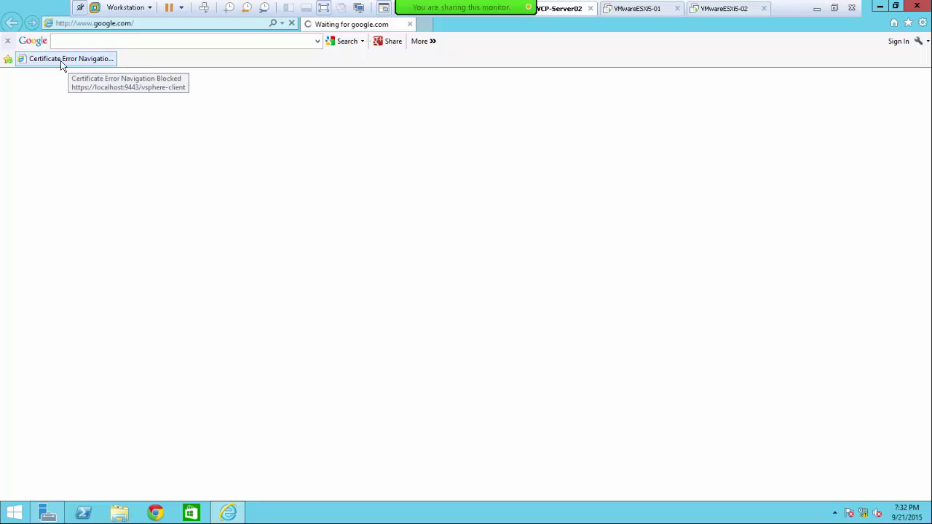
pyautogui.click(283, 23)
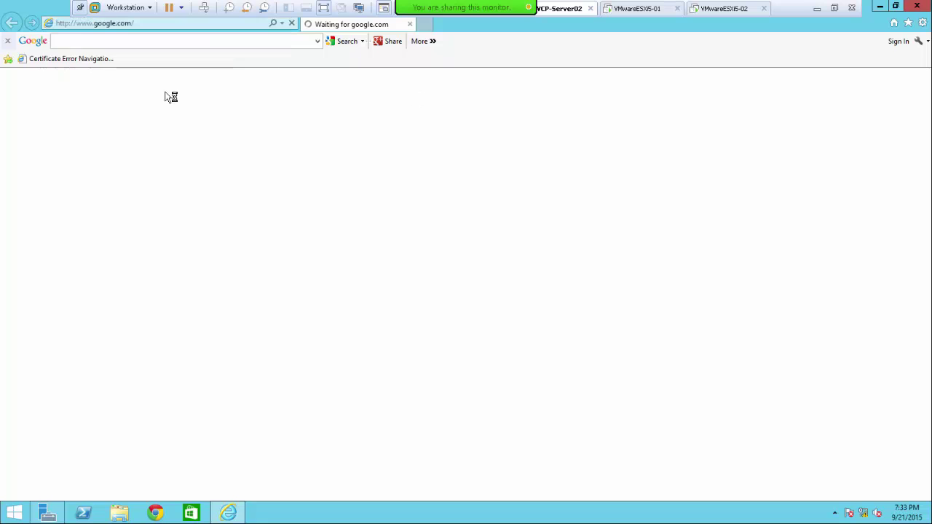
pyautogui.click(57, 58)
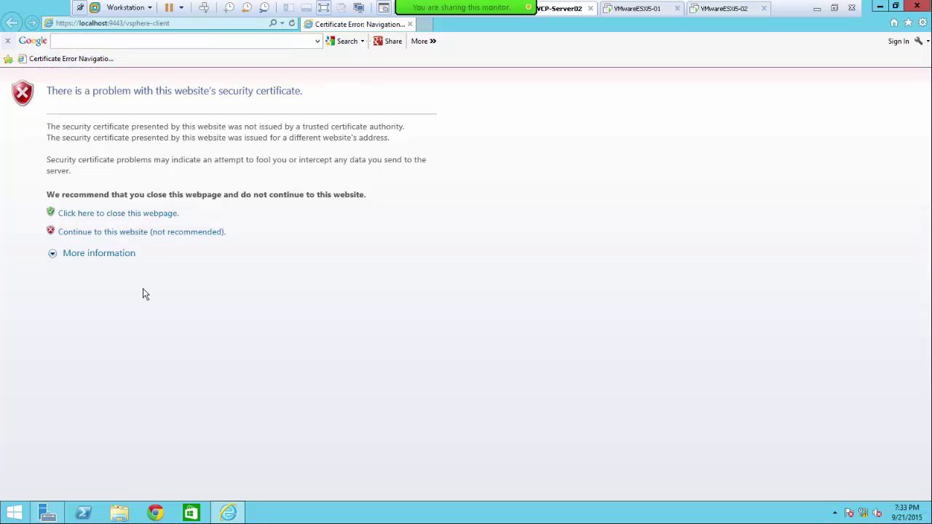
# - Launch vSphere Web Client from the Start apps list and close the Chrome window
pyautogui.click(11, 516)
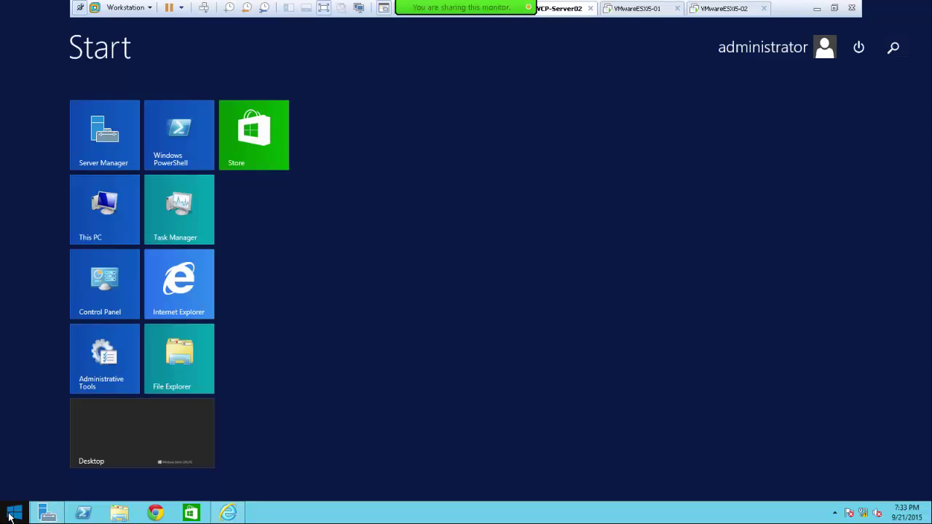
pyautogui.click(77, 500)
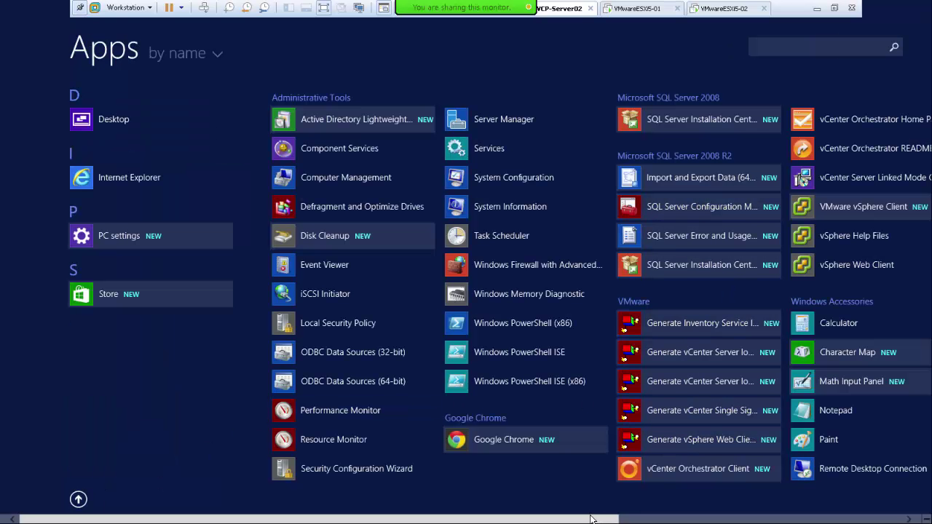
pyautogui.scroll(-2, 696, 521)
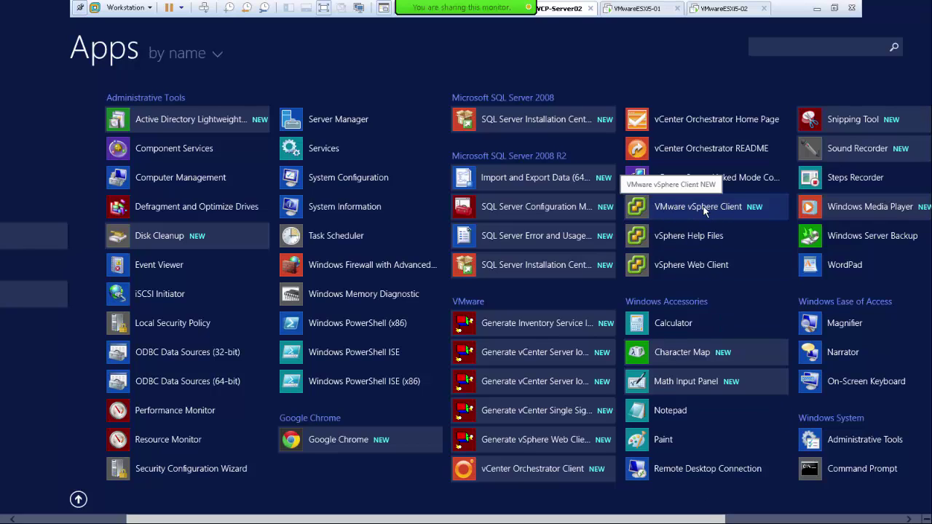
pyautogui.click(703, 267)
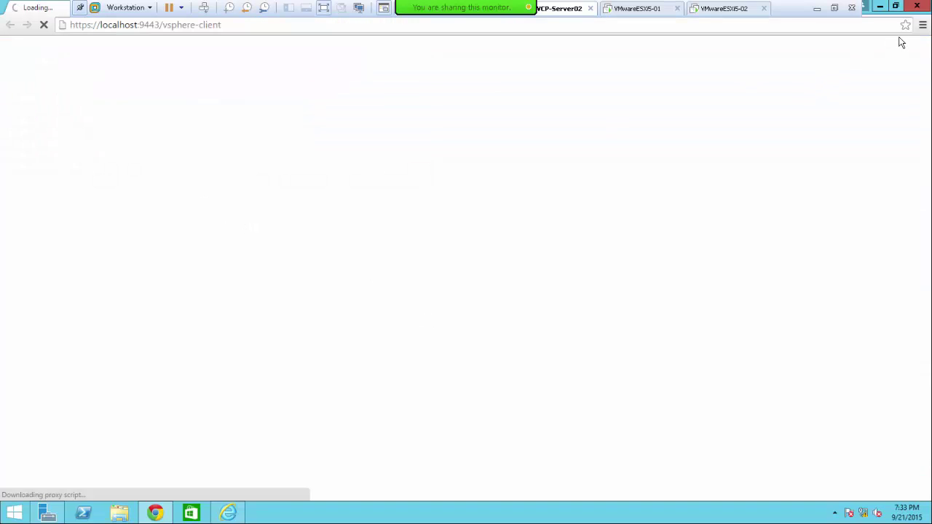
pyautogui.click(919, 6)
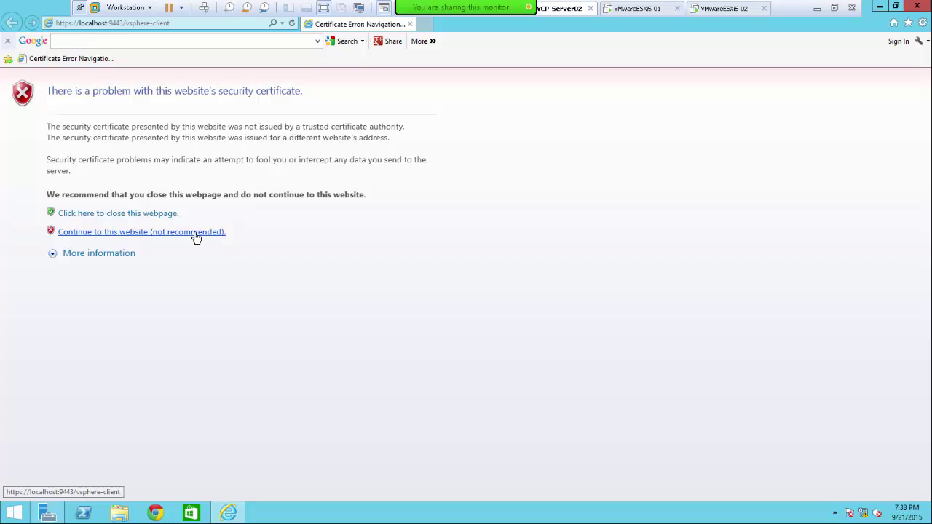
# - Continue past the certificate warning and enter user name administrator with the account password
pyautogui.click(194, 234)
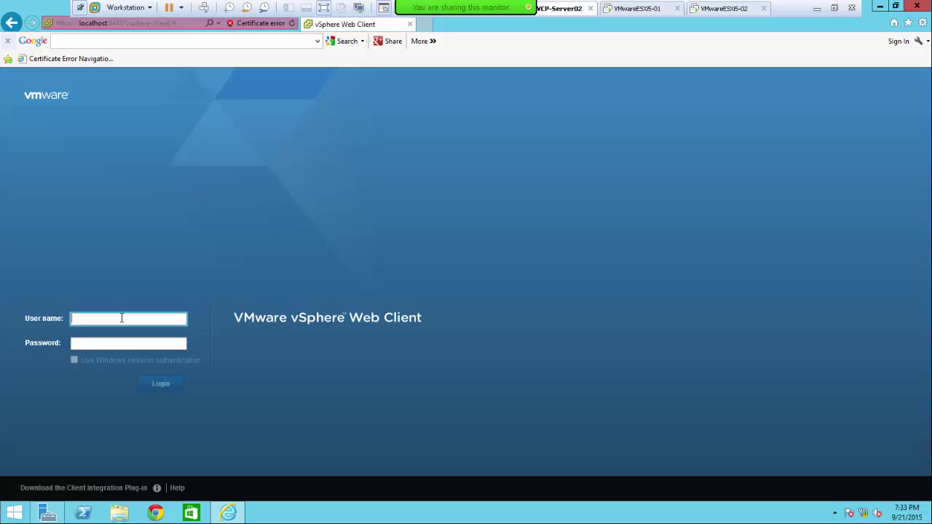
pyautogui.write('root')
pyautogui.press('Tab')
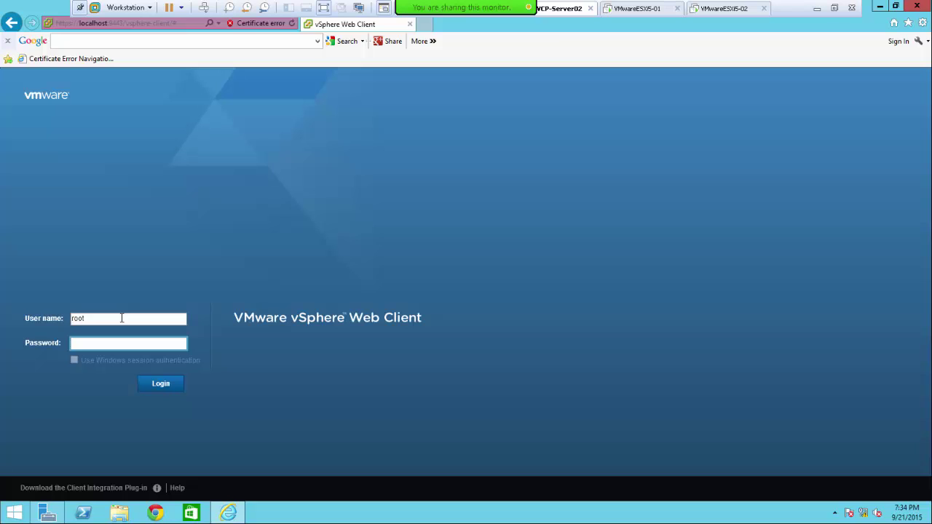
pyautogui.write('***********')
pyautogui.hotkey('shift', 'Tab')
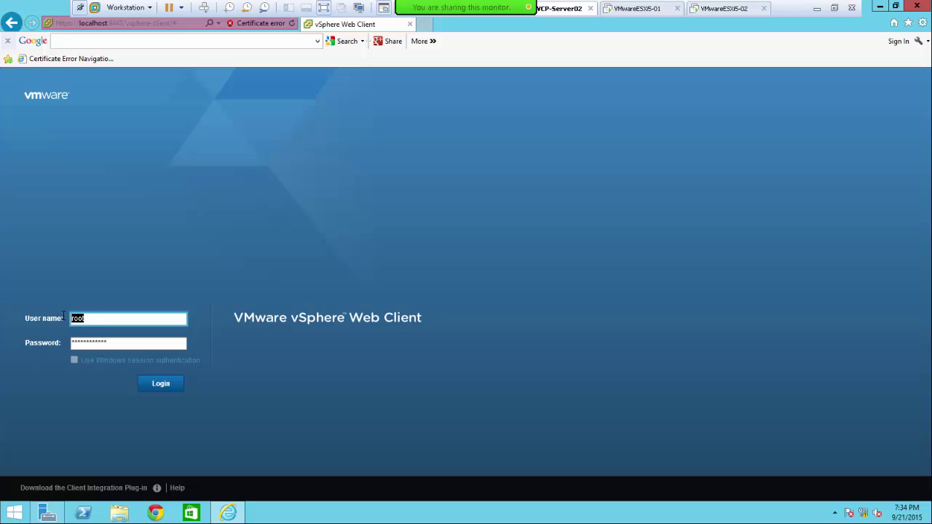
pyautogui.write('administrator')
pyautogui.doubleClick(70, 314)
pyautogui.click(78, 314)
pyautogui.write('@vsphere')
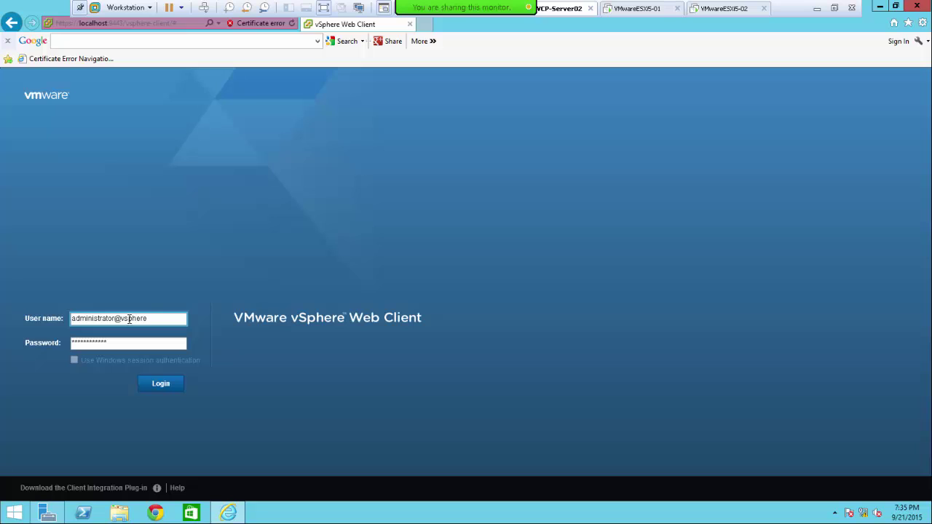
pyautogui.write('.local')
pyautogui.press('Tab')
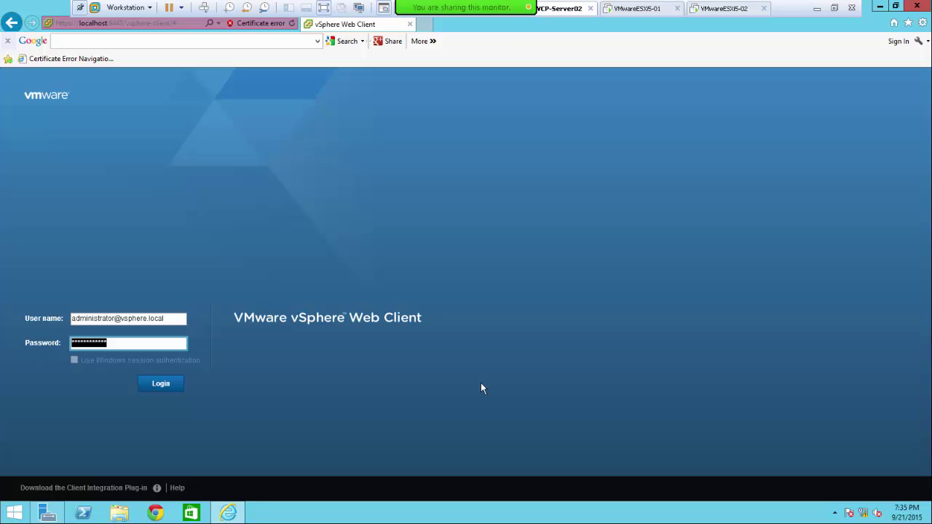
pyautogui.write('********')
pyautogui.click(154, 388)
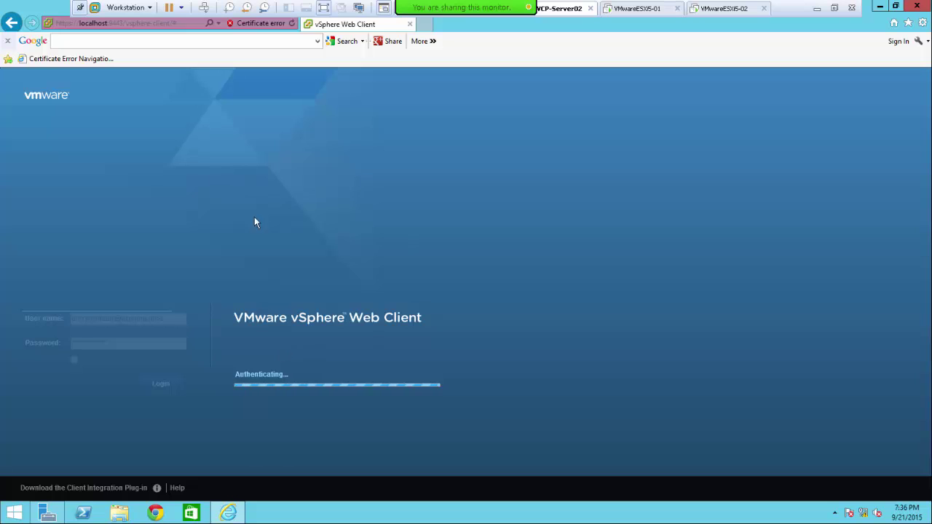
# - Launch VMware vSphere Client from the Start screen's Apps list
pyautogui.click(14, 517)
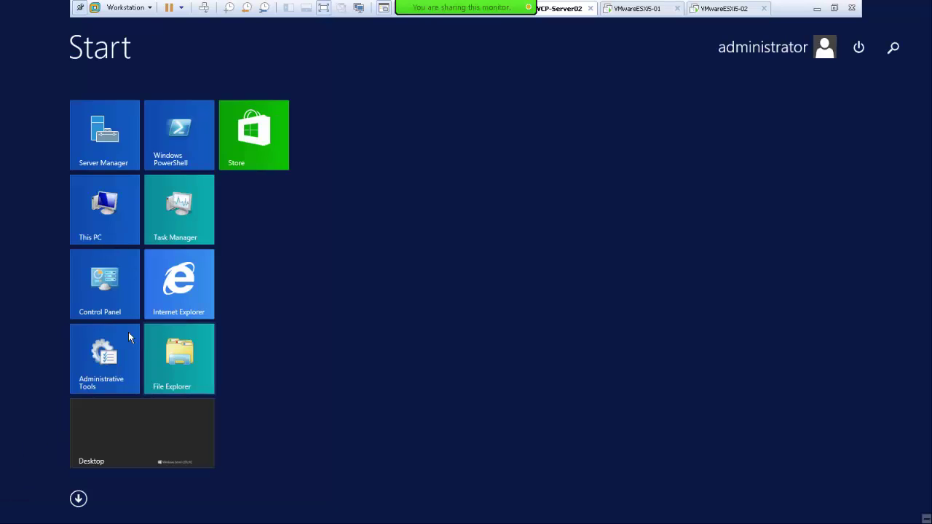
pyautogui.click(79, 500)
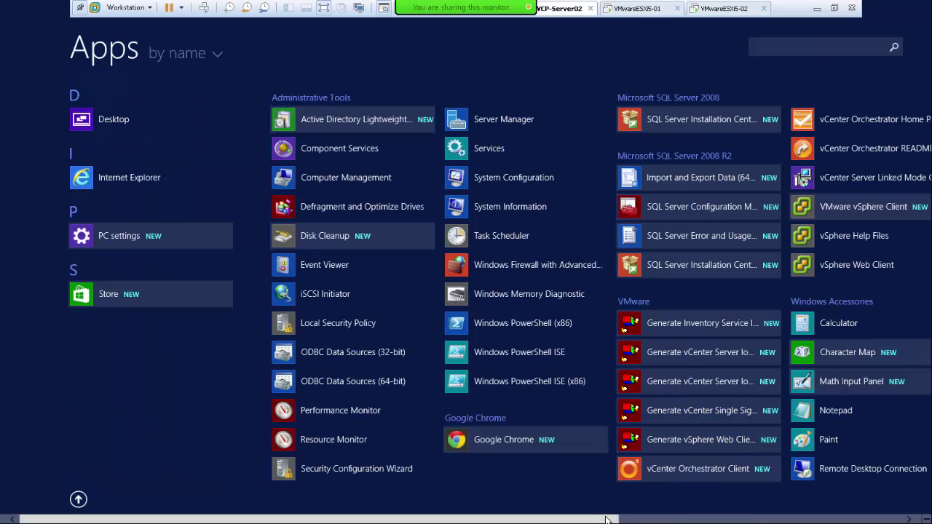
pyautogui.moveTo(628, 518); pyautogui.dragTo(717, 519)
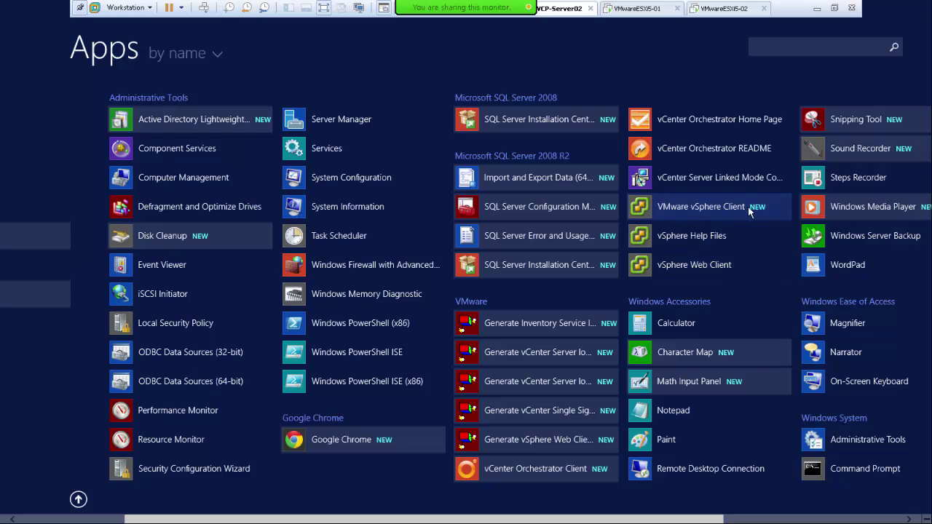
pyautogui.click(666, 210)
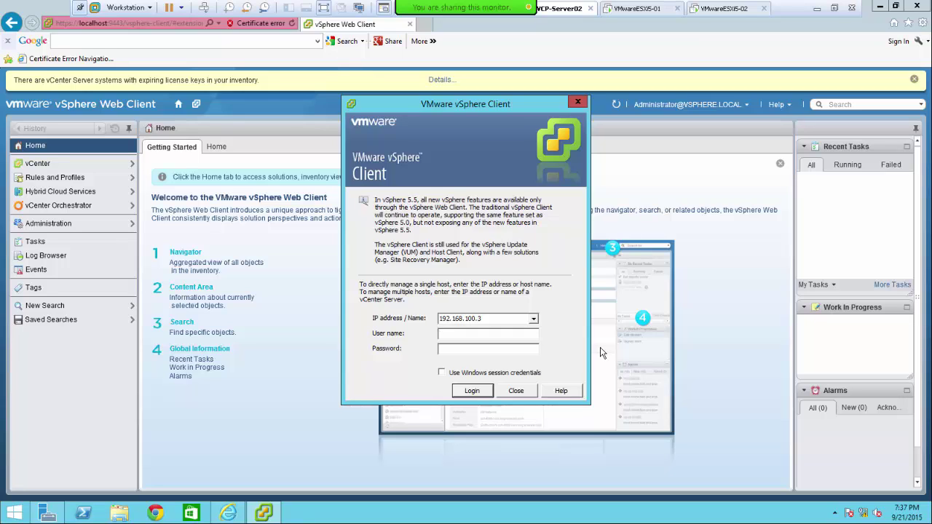
# - Reposition the vSphere Client login dialog and minimize Internet Explorer behind it
pyautogui.moveTo(931, 233); pyautogui.dragTo(525, 279)
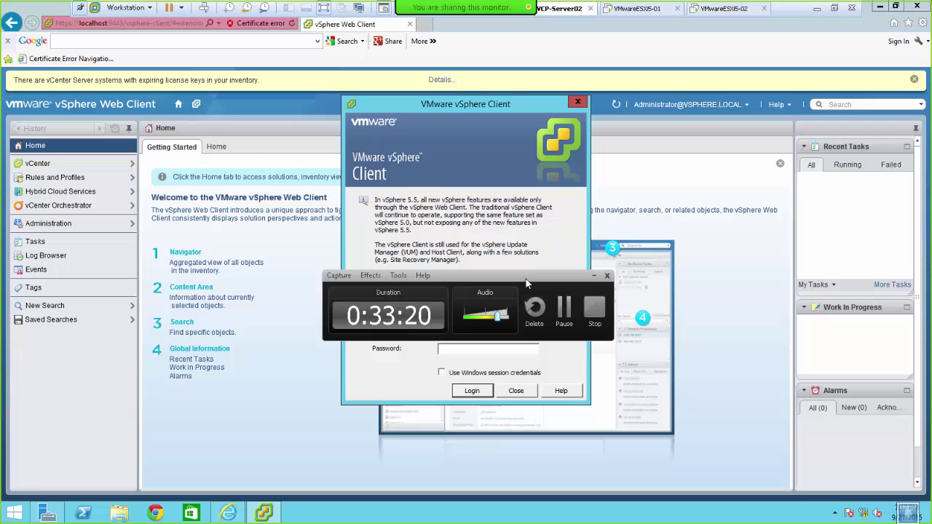
pyautogui.moveTo(526, 280); pyautogui.dragTo(931, 261)
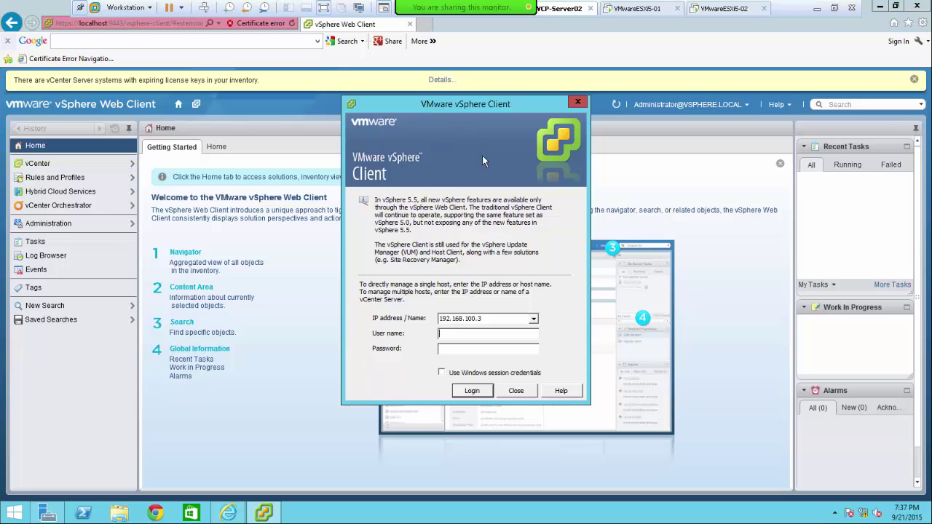
pyautogui.moveTo(430, 103); pyautogui.dragTo(549, 158)
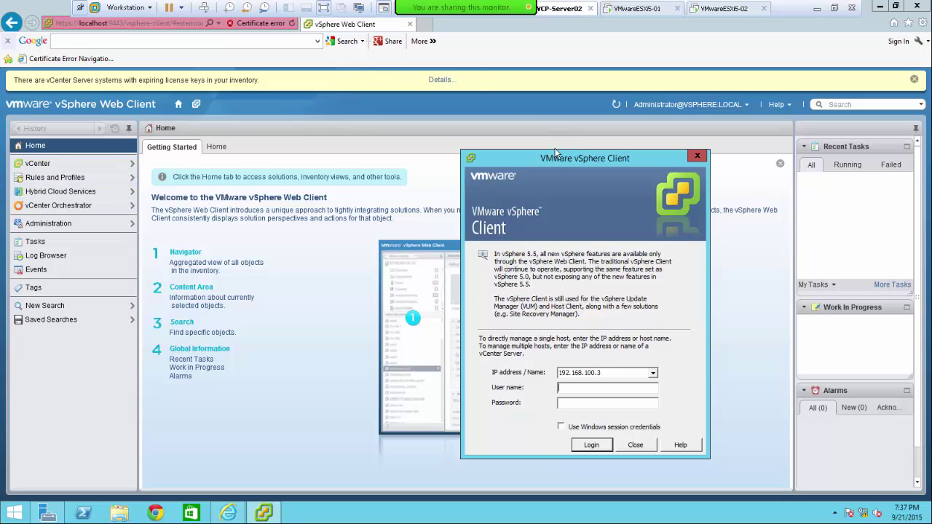
pyautogui.moveTo(536, 158); pyautogui.dragTo(319, 97)
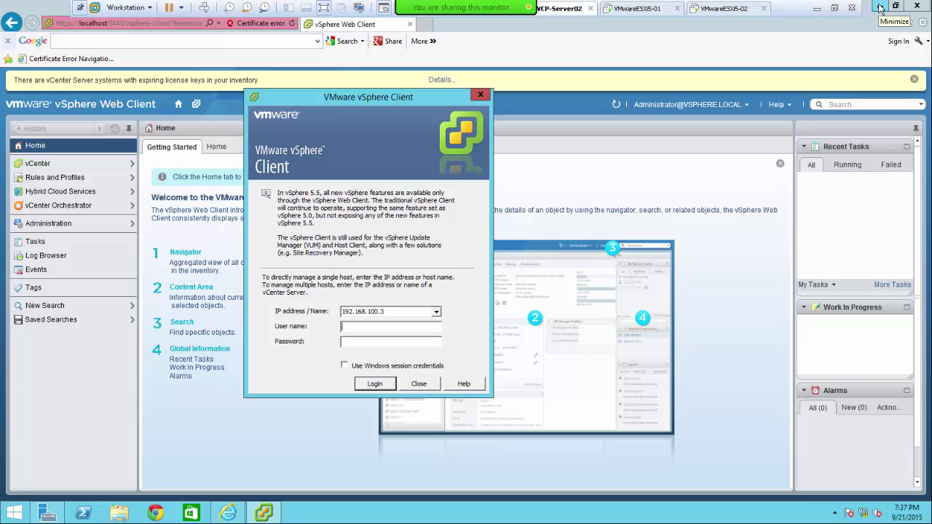
pyautogui.click(880, 8)
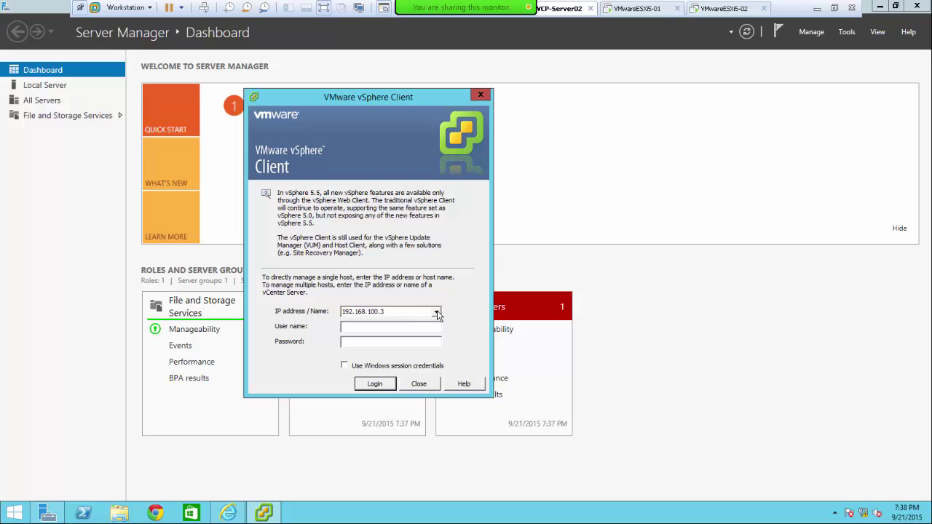
# - Change the server address to 192.168.100.2 and enter the vsphere.local administrator name and password
pyautogui.doubleClick(398, 312)
pyautogui.click(398, 312)
pyautogui.press('BackSpace')
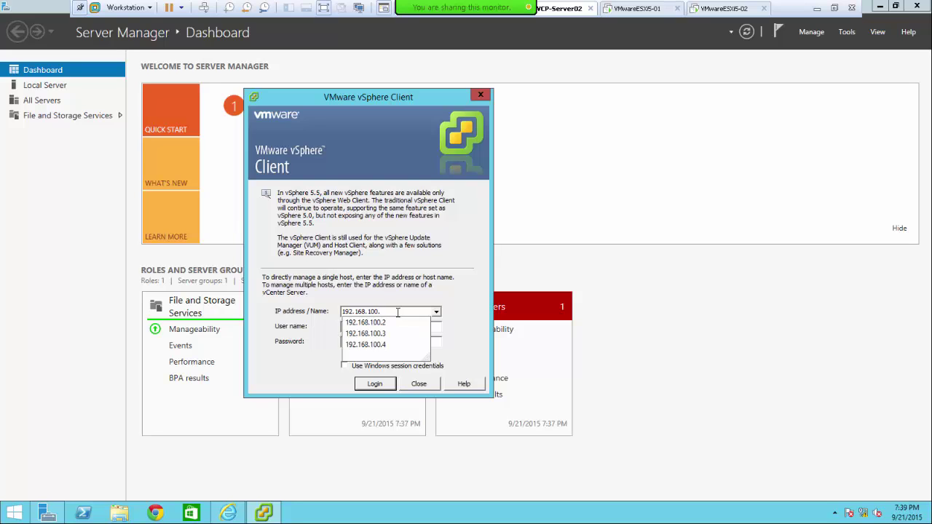
pyautogui.press('Down')
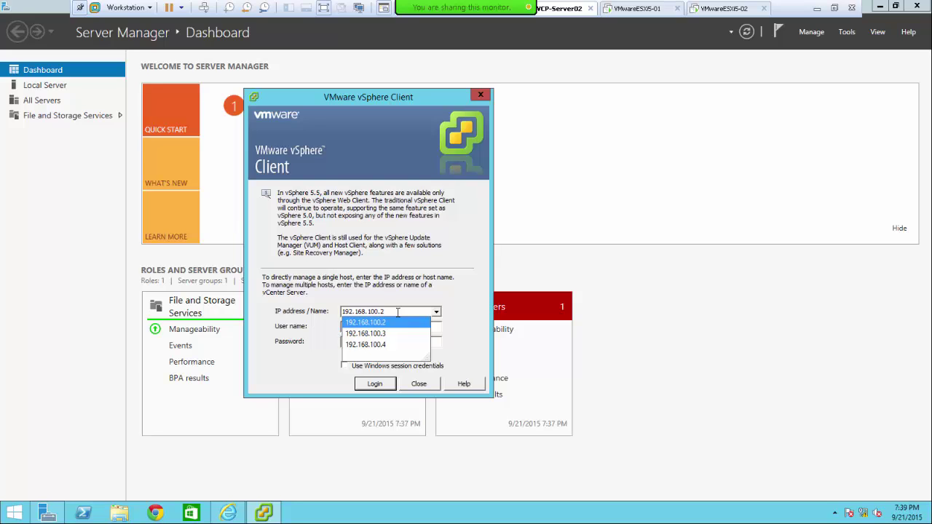
pyautogui.press('Return')
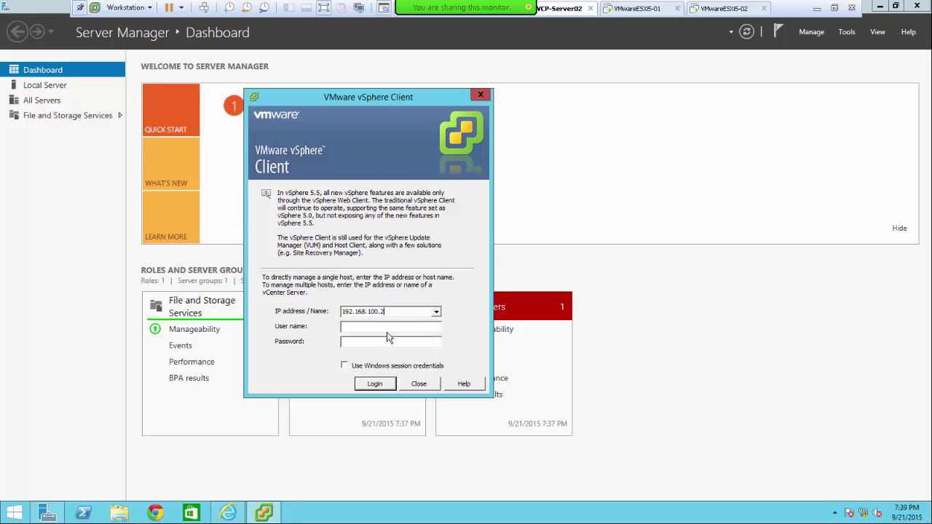
pyautogui.click(392, 326)
pyautogui.write('adminis')
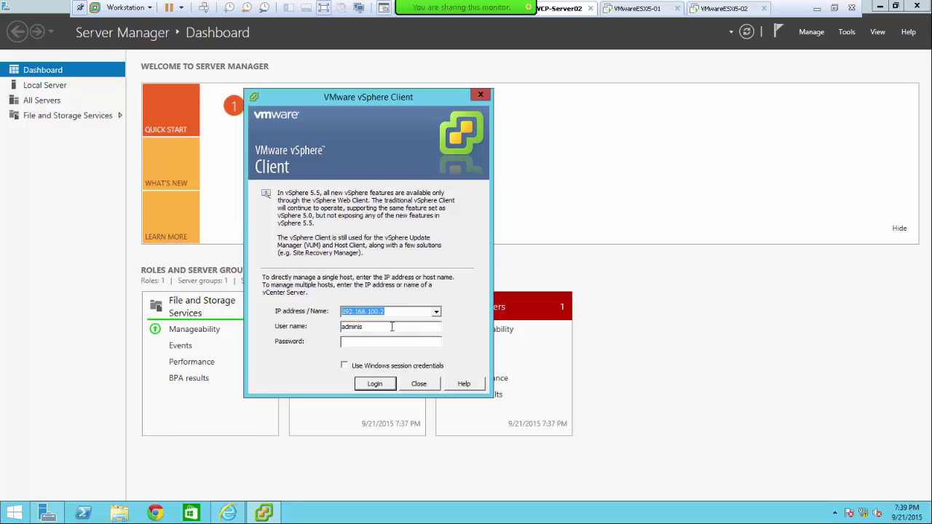
pyautogui.write('trator@vsphere.localPassword123!')
# - Connect to vCenter 192.168.100.2, accepting the untrusted certificate warning, and return to the vSphere Client
pyautogui.click(374, 385)
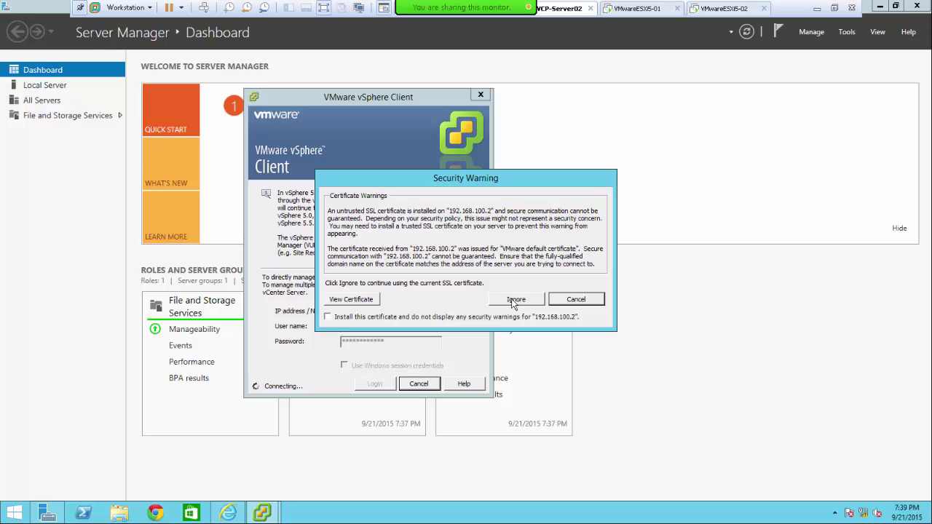
pyautogui.click(516, 301)
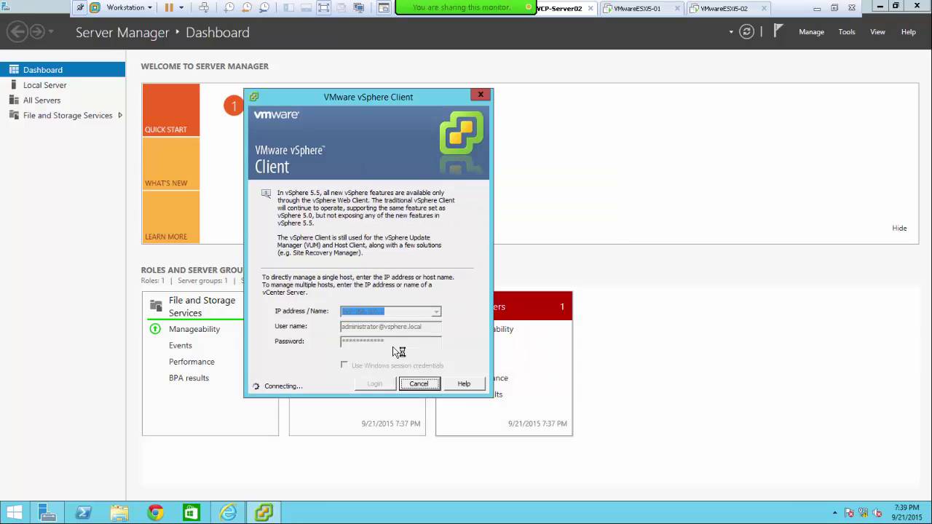
pyautogui.moveTo(228, 515)
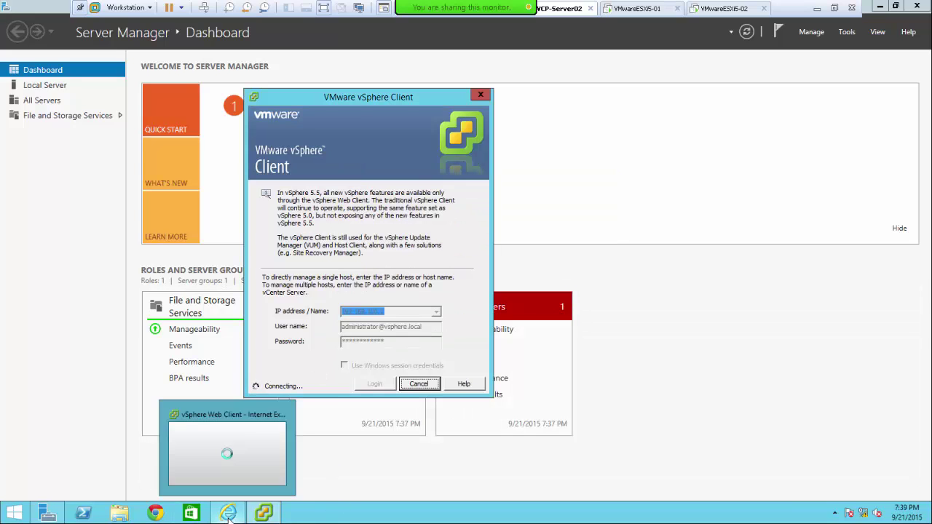
pyautogui.click(211, 452)
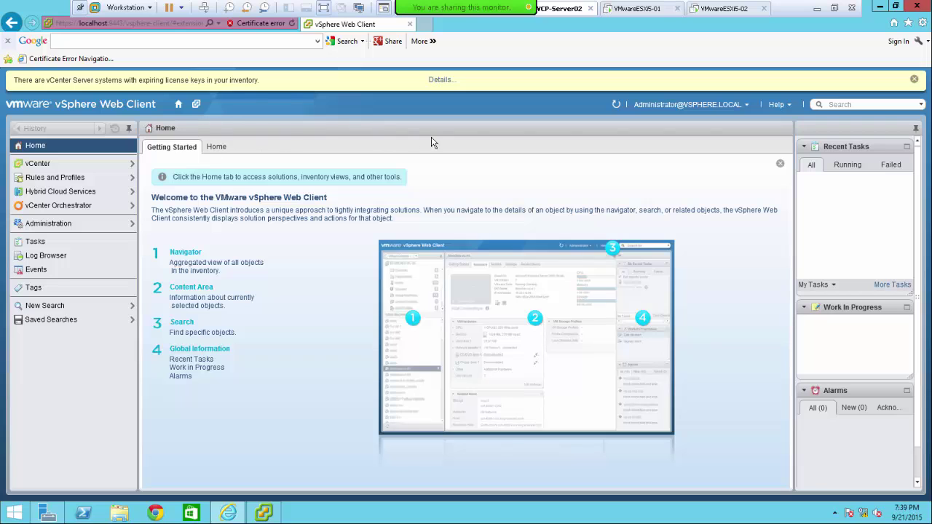
pyautogui.click(263, 514)
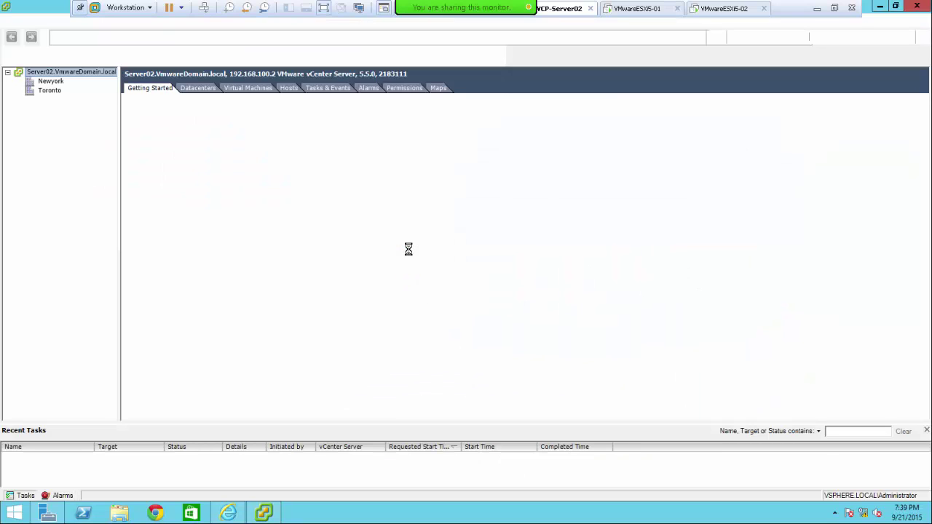
# - Dismiss the evaluation notice and remove the Newyork datacenter
pyautogui.click(542, 307)
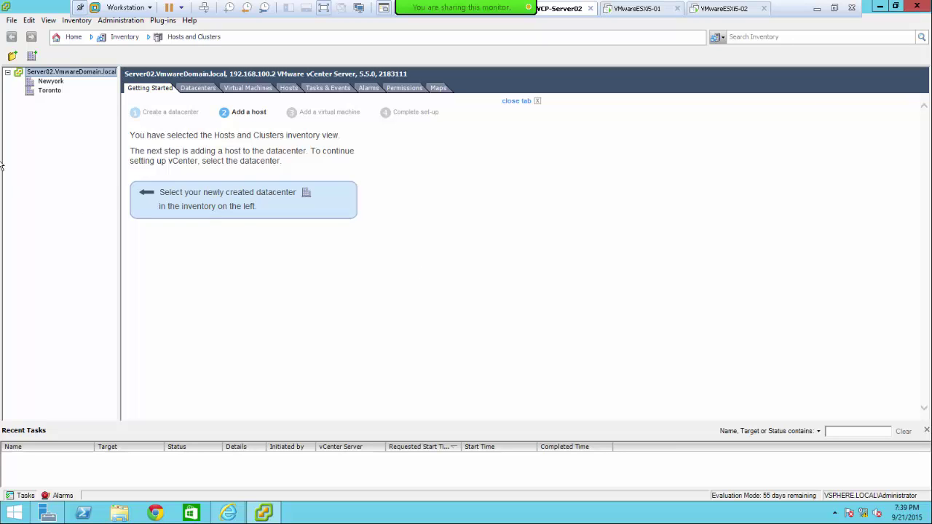
pyautogui.click(52, 81)
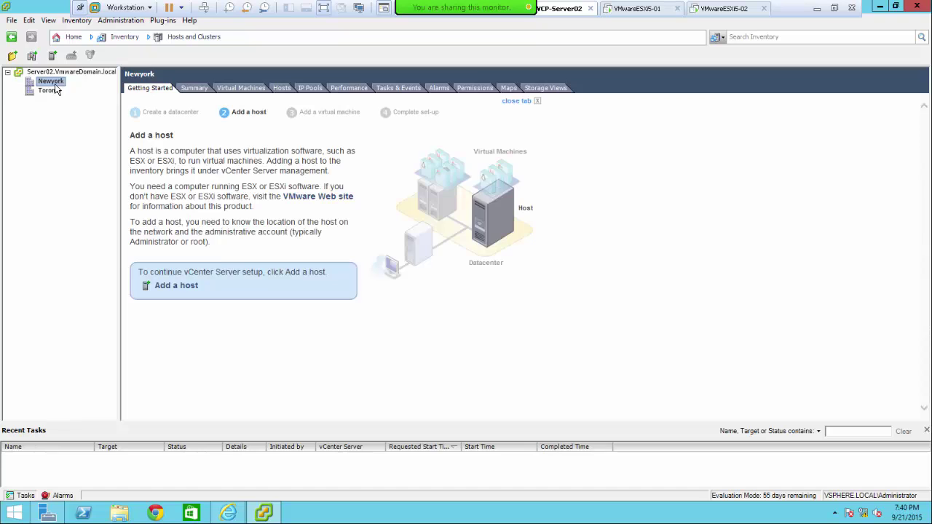
pyautogui.rightClick(54, 84)
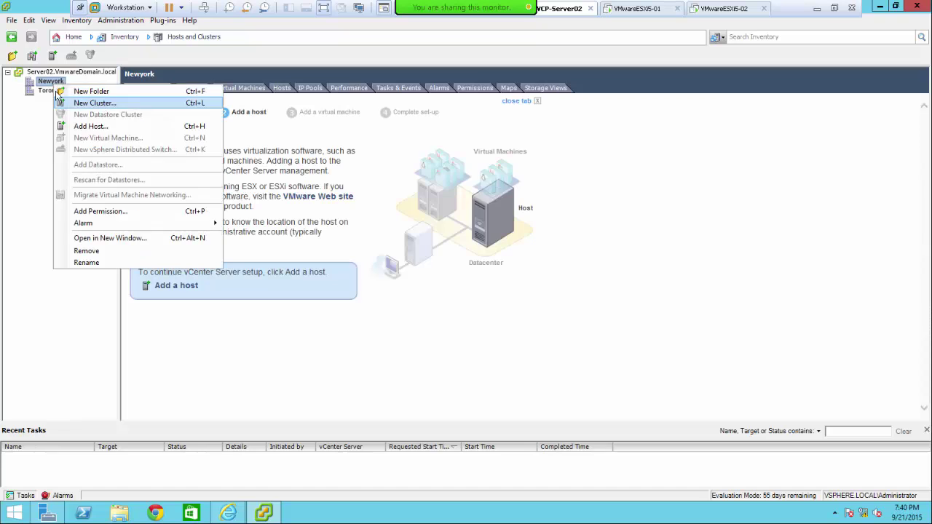
pyautogui.click(87, 251)
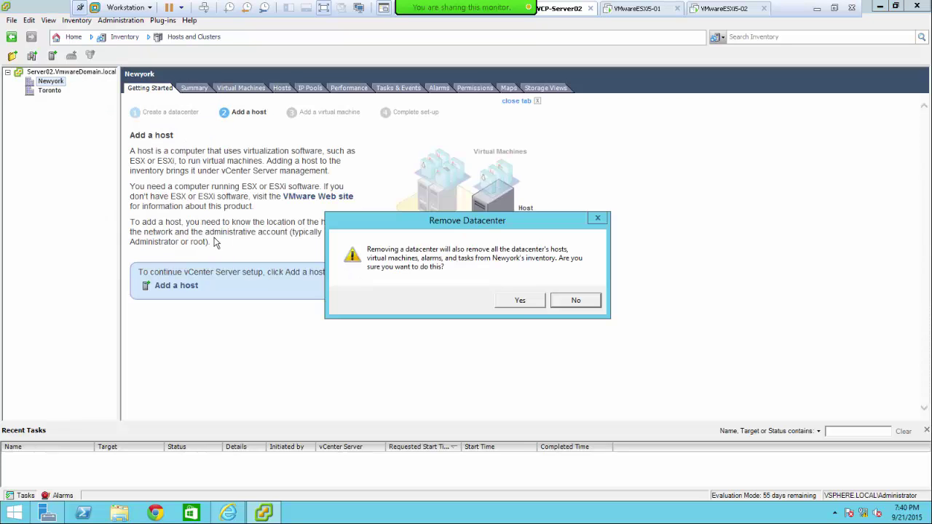
pyautogui.click(527, 307)
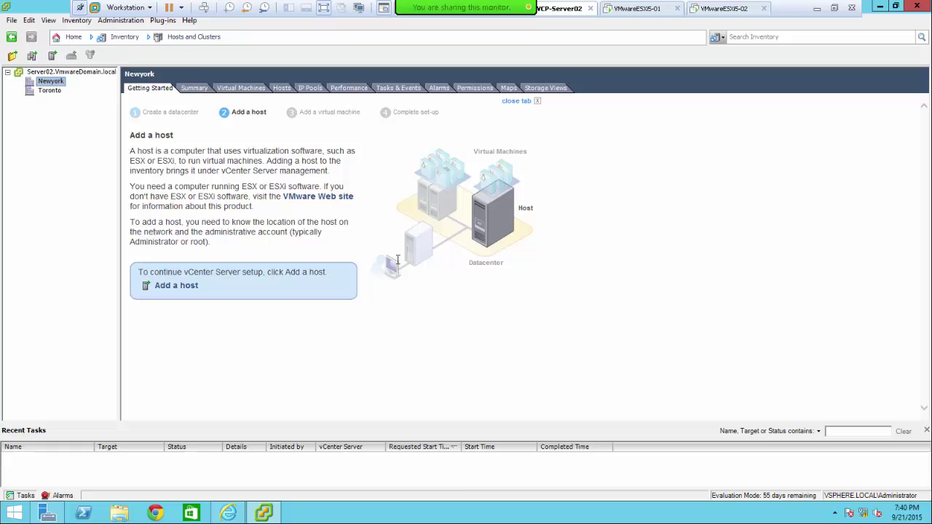
# - Remove the Toronto datacenter as well
pyautogui.rightClick(59, 86)
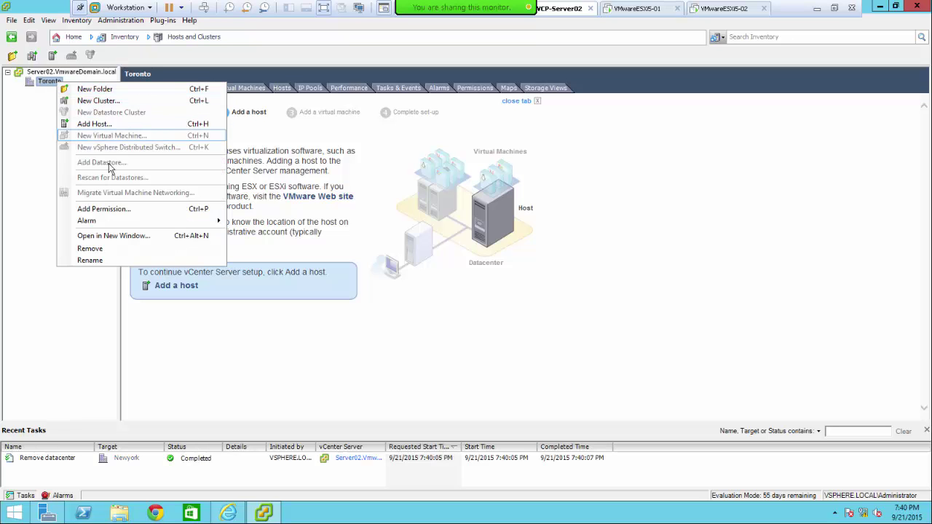
pyautogui.click(109, 249)
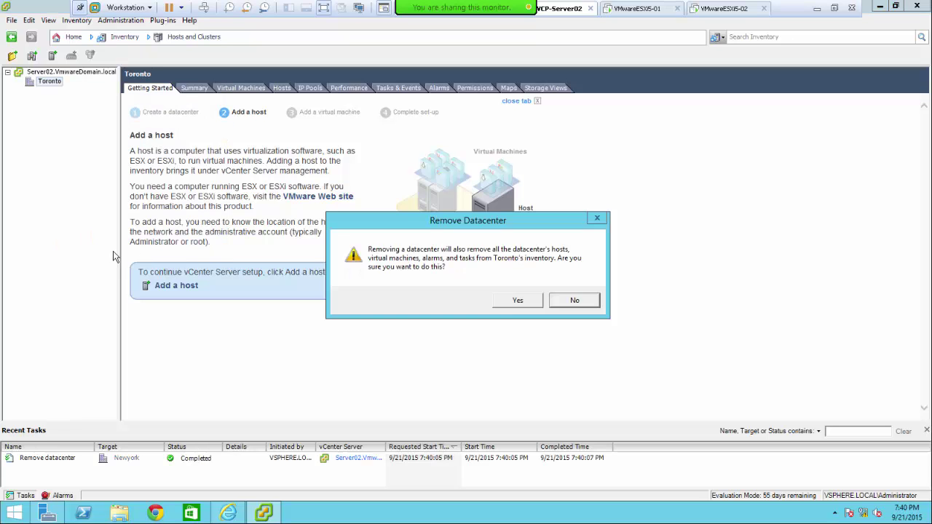
pyautogui.click(515, 300)
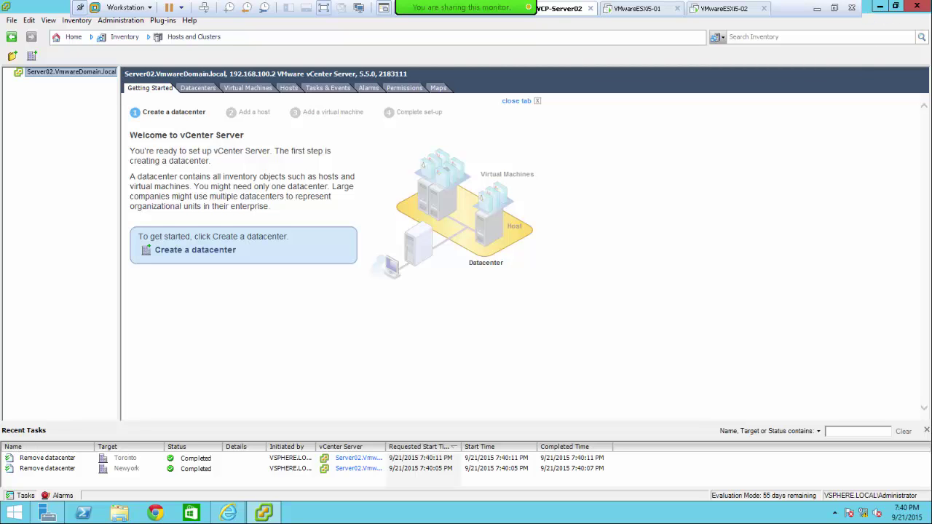
# - Shrink and move the vSphere Client aside, then open the vCenter overview in the Web Client
pyautogui.moveTo(867, 6); pyautogui.dragTo(754, 171)
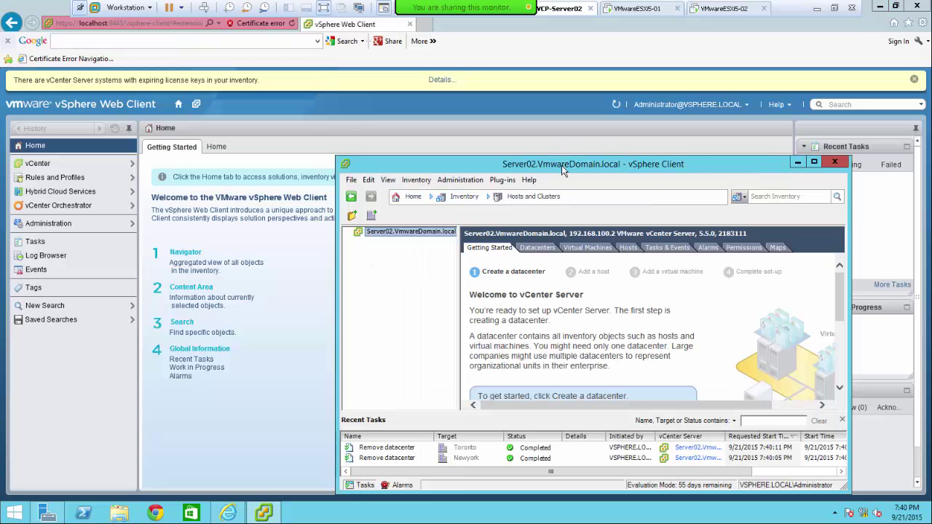
pyautogui.moveTo(562, 159); pyautogui.dragTo(439, 123)
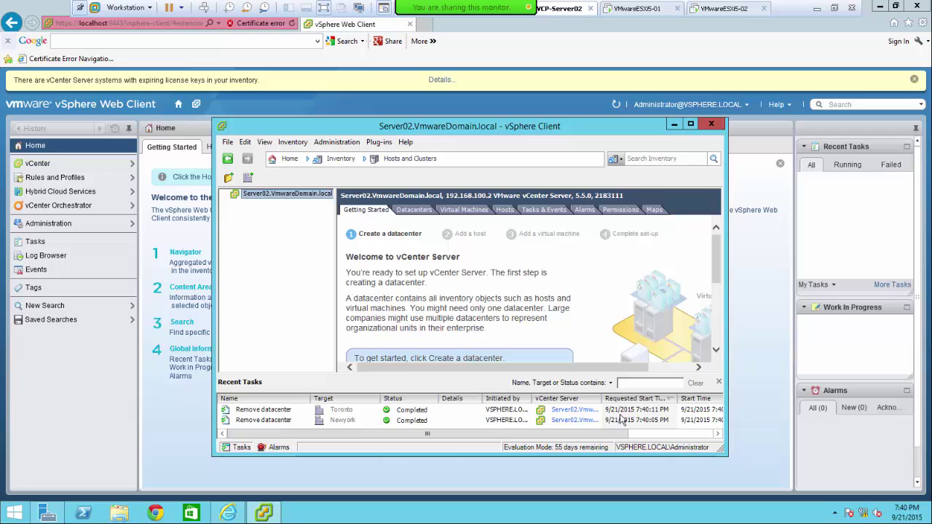
pyautogui.moveTo(728, 356); pyautogui.dragTo(907, 356)
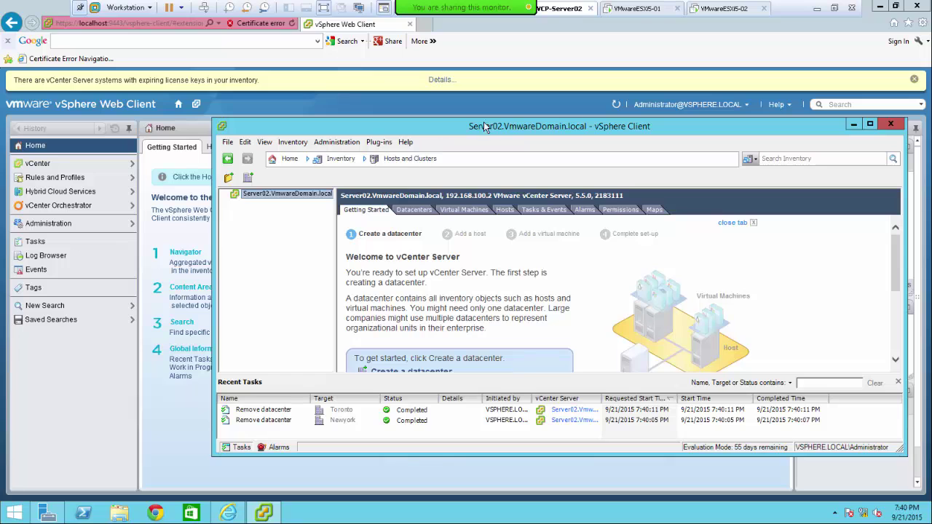
pyautogui.moveTo(467, 123); pyautogui.dragTo(353, 299)
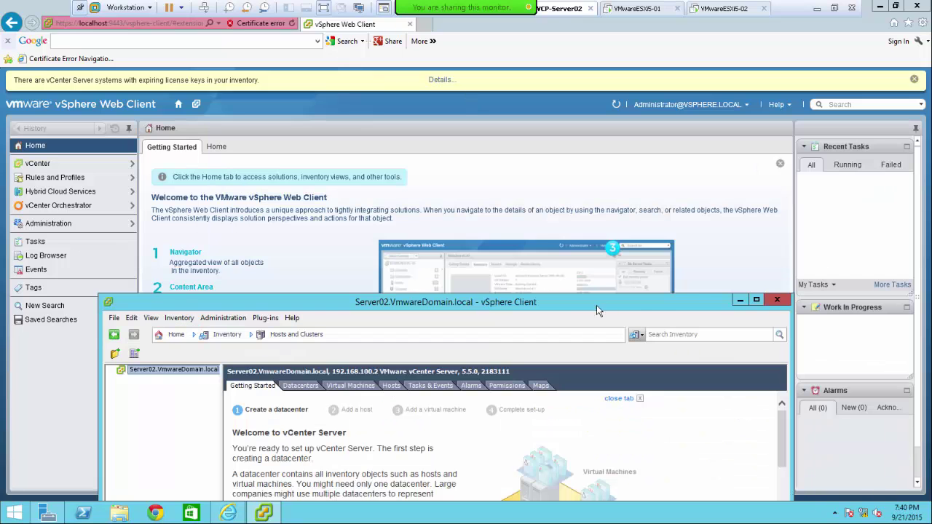
pyautogui.click(739, 300)
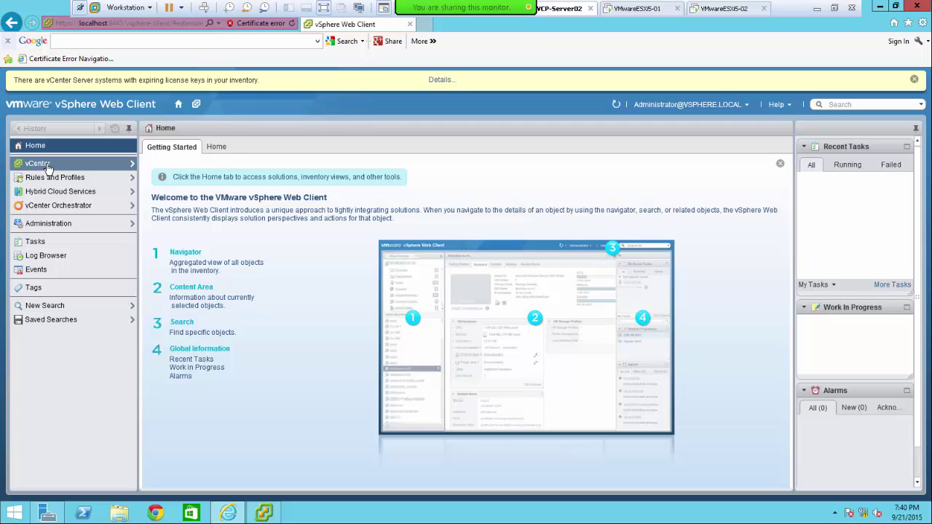
pyautogui.click(47, 164)
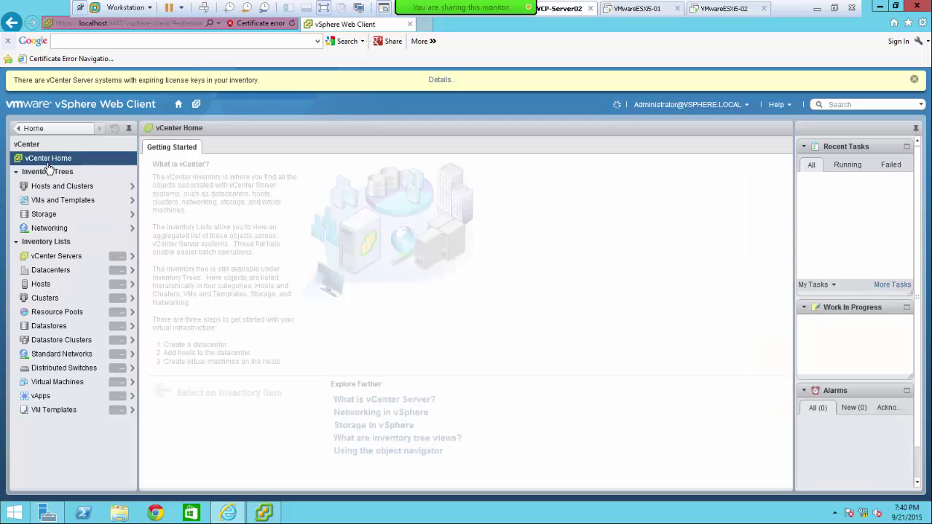
# - Show Hosts and Clusters with Server02.VmwareDomain.local selected, then maximize the vSphere Client
pyautogui.click(259, 516)
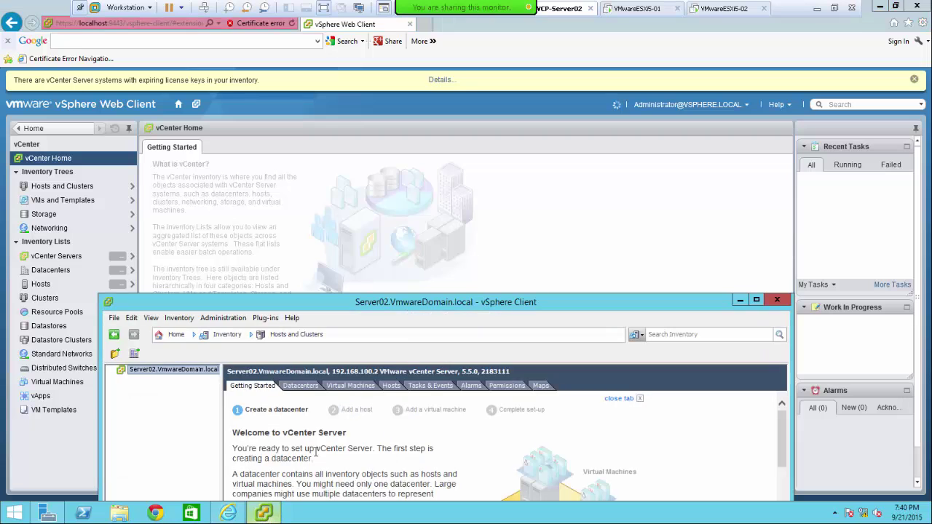
pyautogui.moveTo(392, 304); pyautogui.dragTo(352, 158)
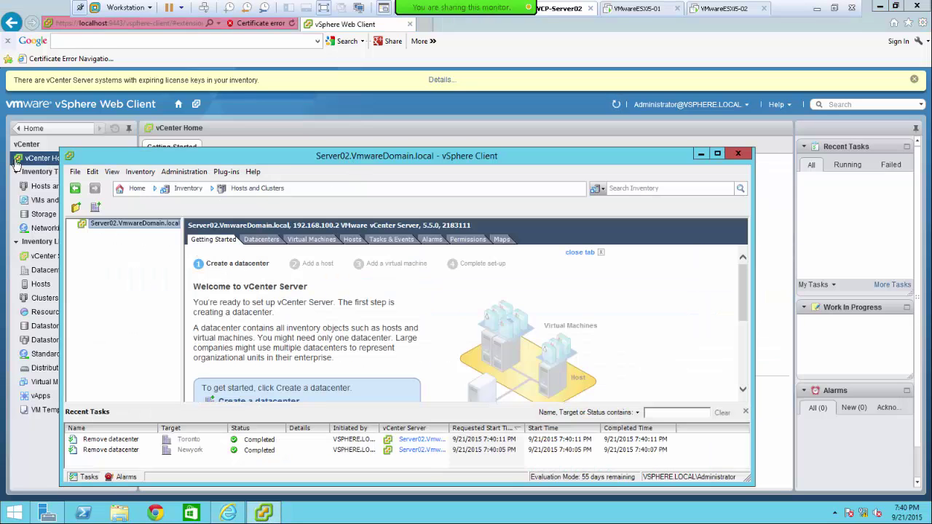
pyautogui.moveTo(283, 167); pyautogui.dragTo(367, 330)
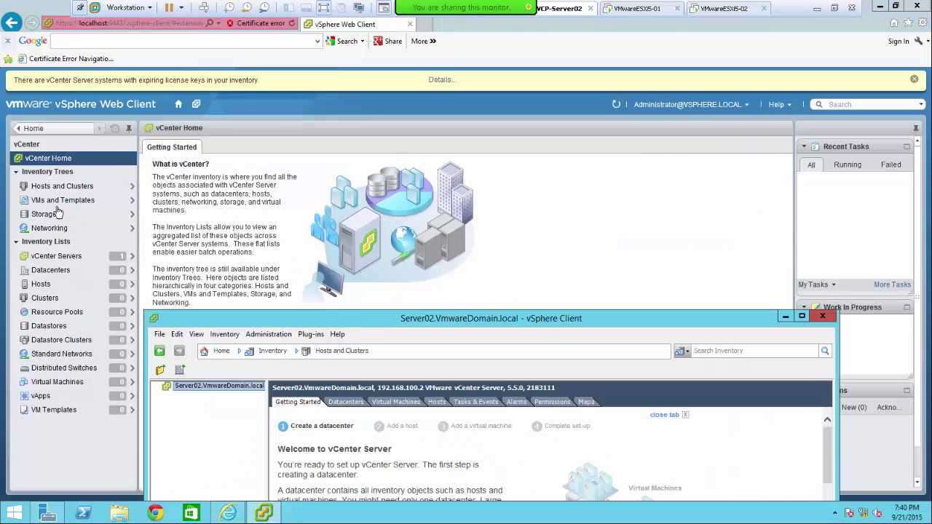
pyautogui.click(56, 189)
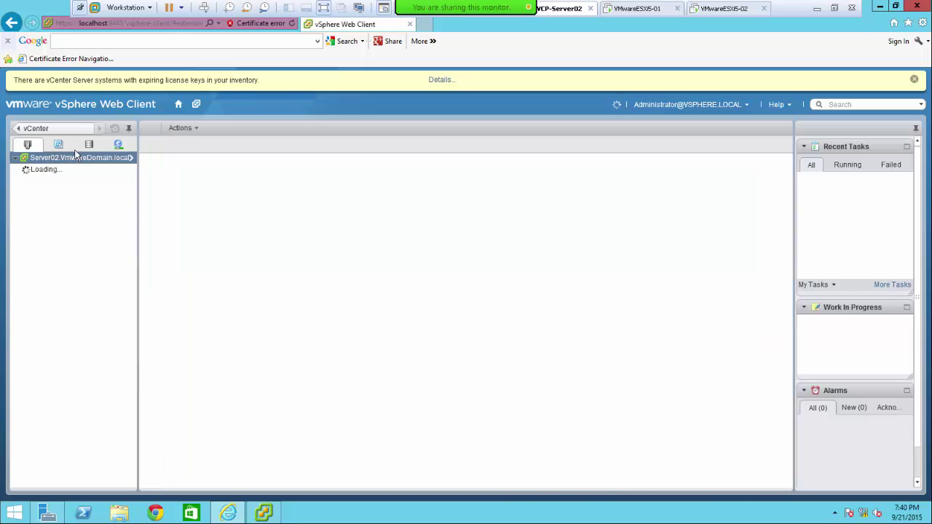
pyautogui.click(73, 156)
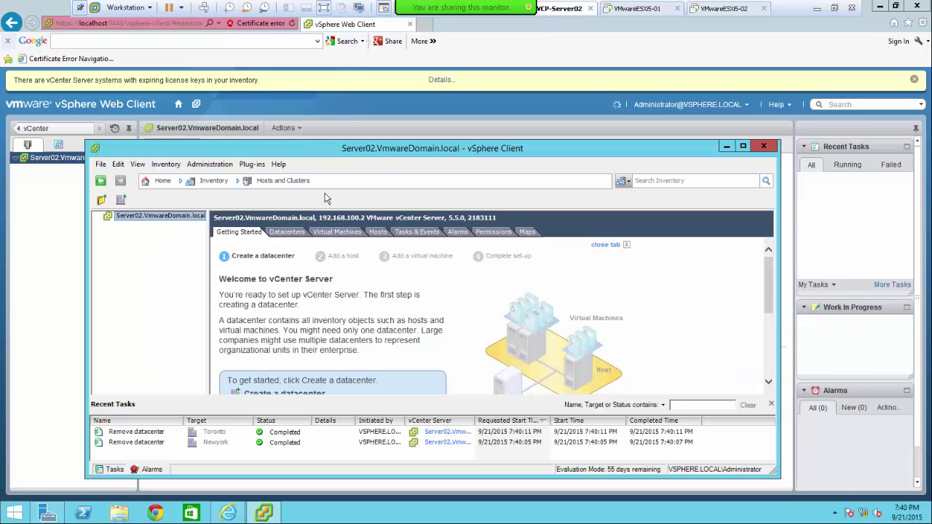
pyautogui.click(743, 147)
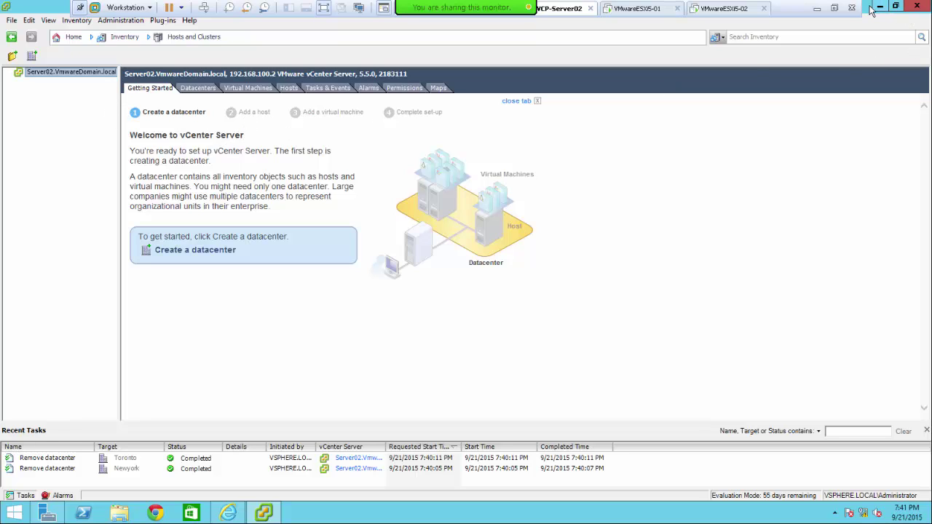
# - Restore and hide the vSphere Client, then exit VMware Workstation's full-screen mode
pyautogui.moveTo(867, 13)
pyautogui.mouseDown()
pyautogui.moveTo(879, 97)
pyautogui.moveTo(772, 118)
pyautogui.mouseUp()
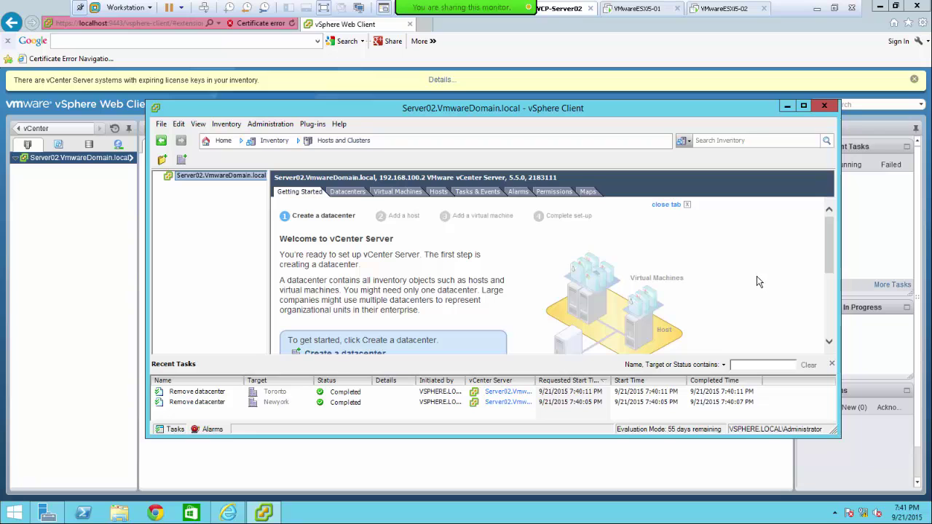
pyautogui.moveTo(542, 109); pyautogui.dragTo(444, 109)
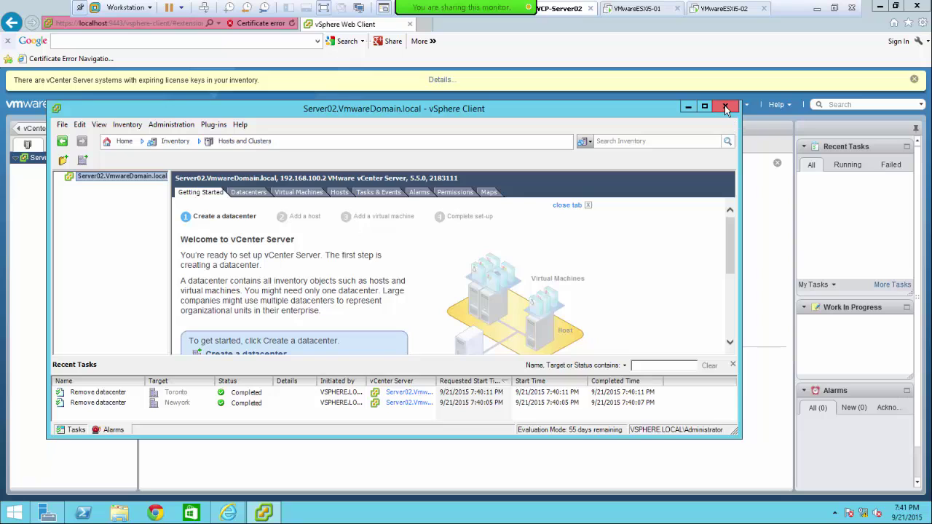
pyautogui.click(688, 109)
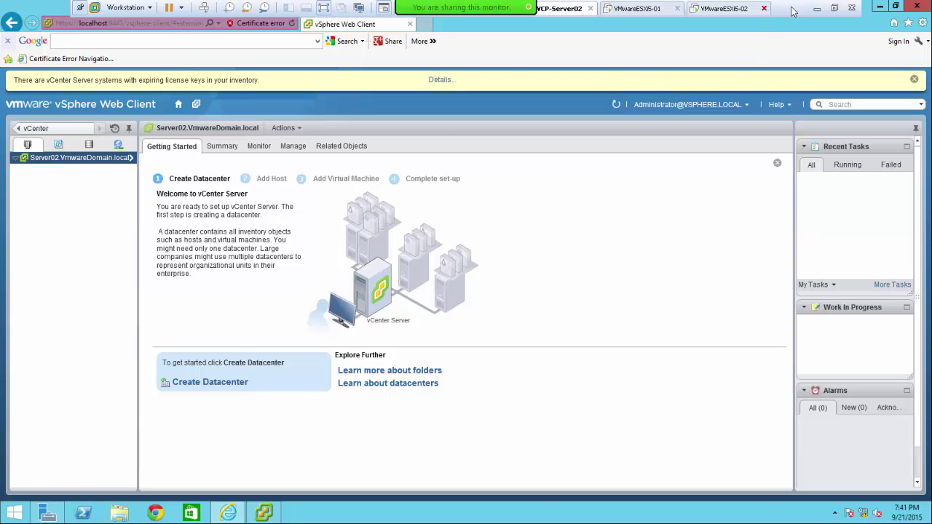
pyautogui.click(835, 9)
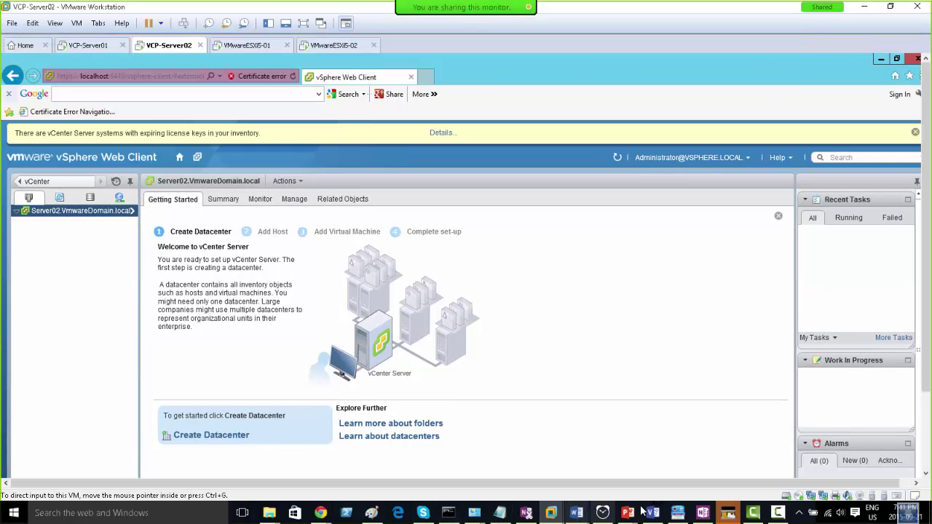
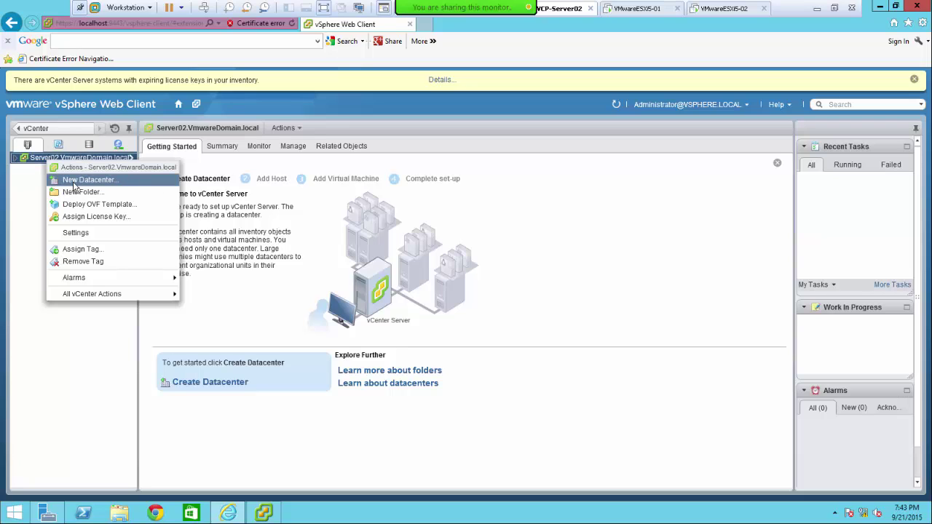
# - Return the Web Client to vCenter Home, glance at Hosts and Clusters in vSphere Client, then minimize it
pyautogui.click(76, 354)
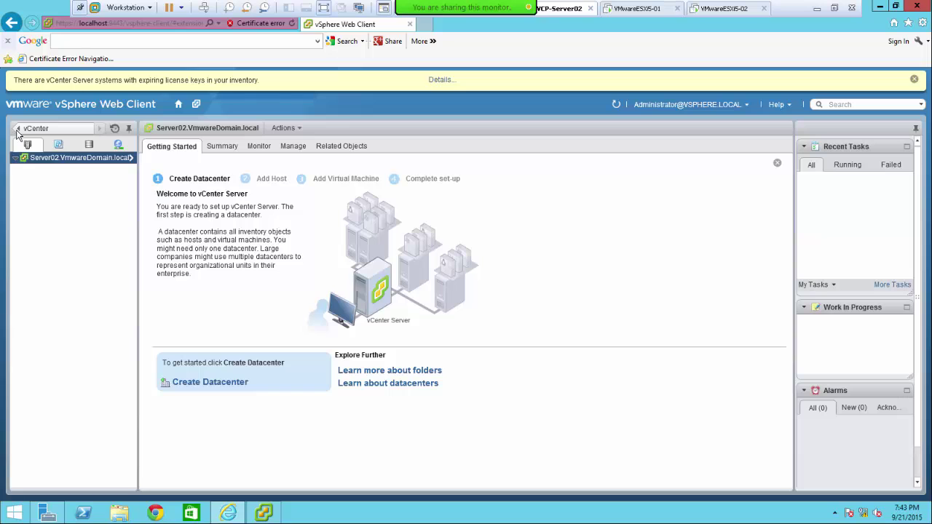
pyautogui.click(22, 129)
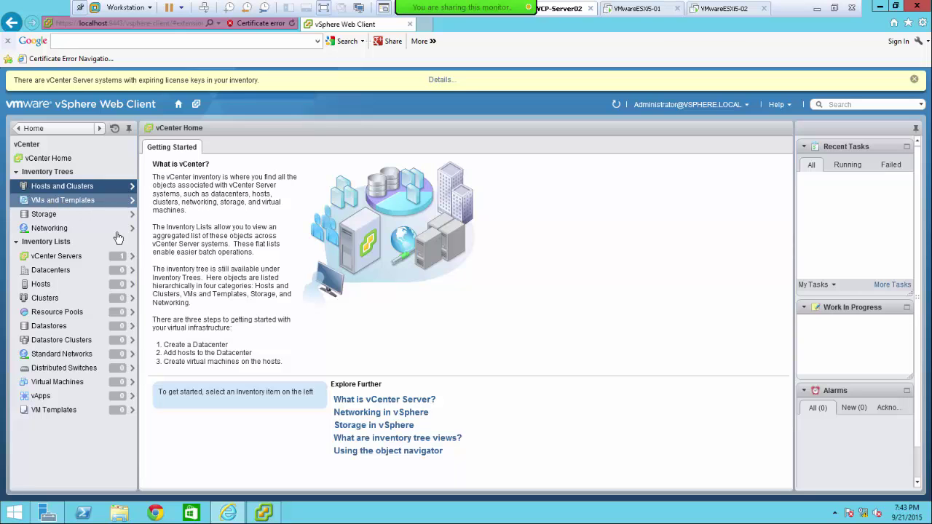
pyautogui.click(264, 514)
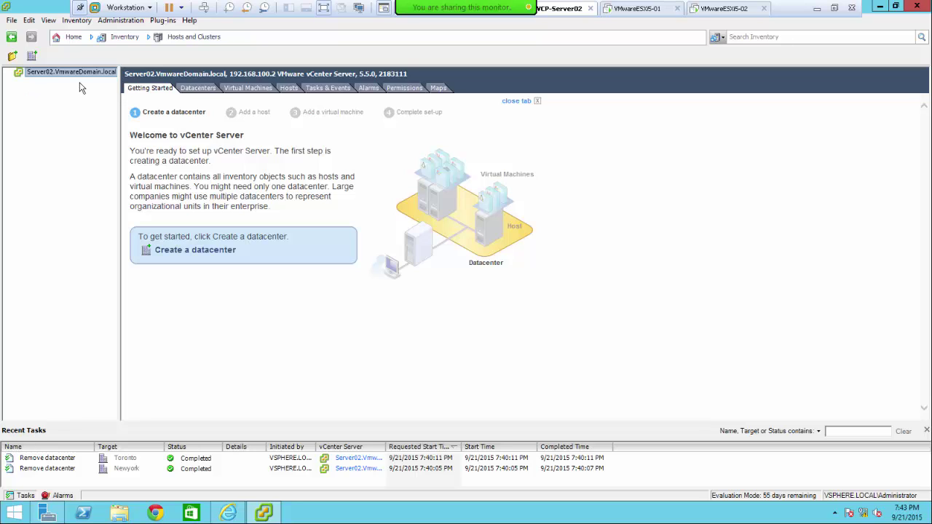
pyautogui.click(72, 37)
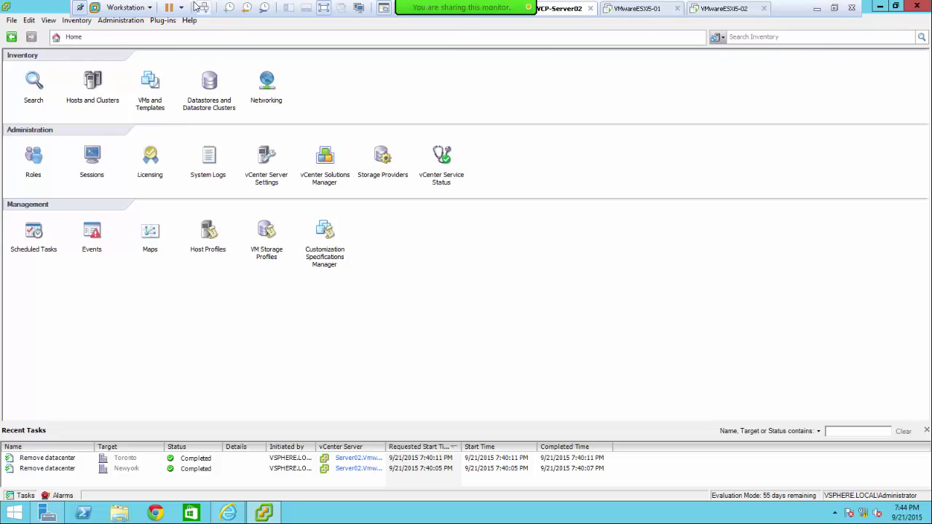
pyautogui.click(92, 82)
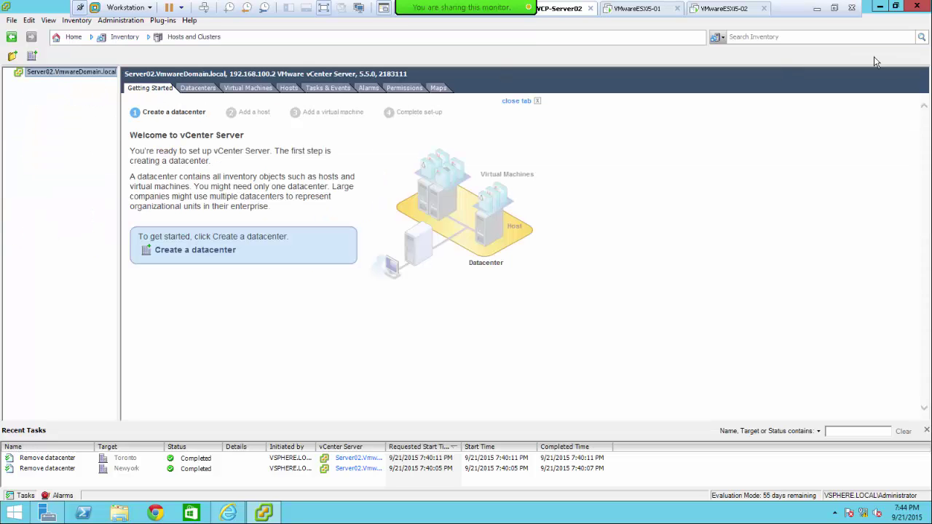
pyautogui.click(880, 7)
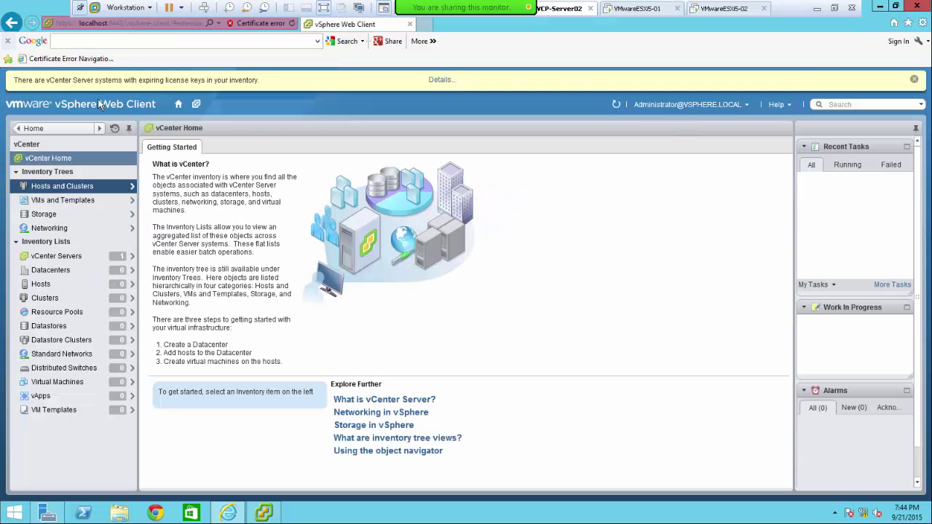
# - Go to vCenter Home and open the Hosts and Clusters tree, showing Server02's Getting Started page
pyautogui.click(57, 160)
pyautogui.click(48, 188)
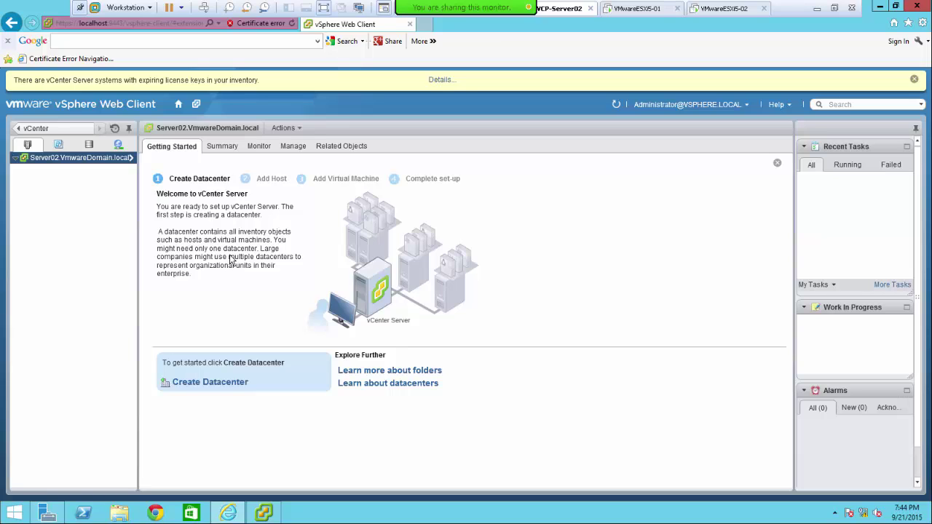
# - Right-click Server02.VmwareDomain.local, dismissing the Flash menu, until its vSphere Actions menu opens
pyautogui.rightClick(57, 159)
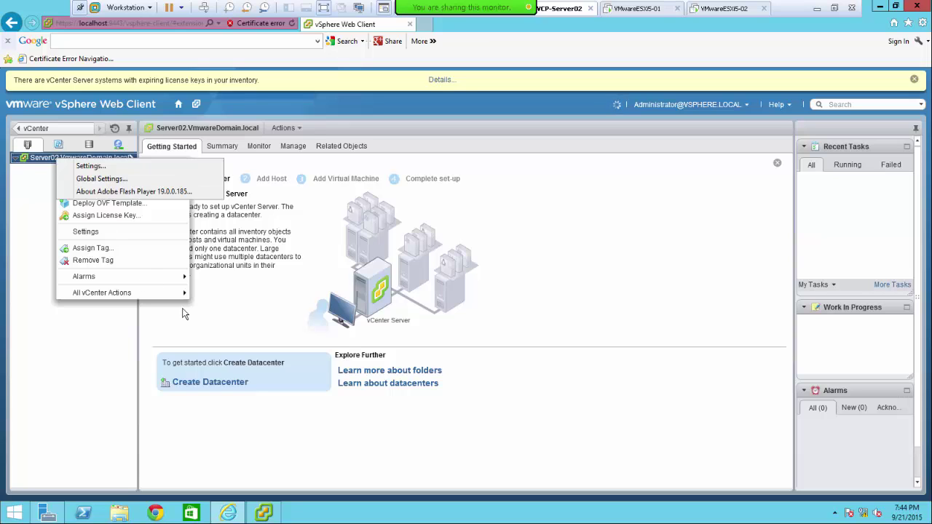
pyautogui.click(68, 358)
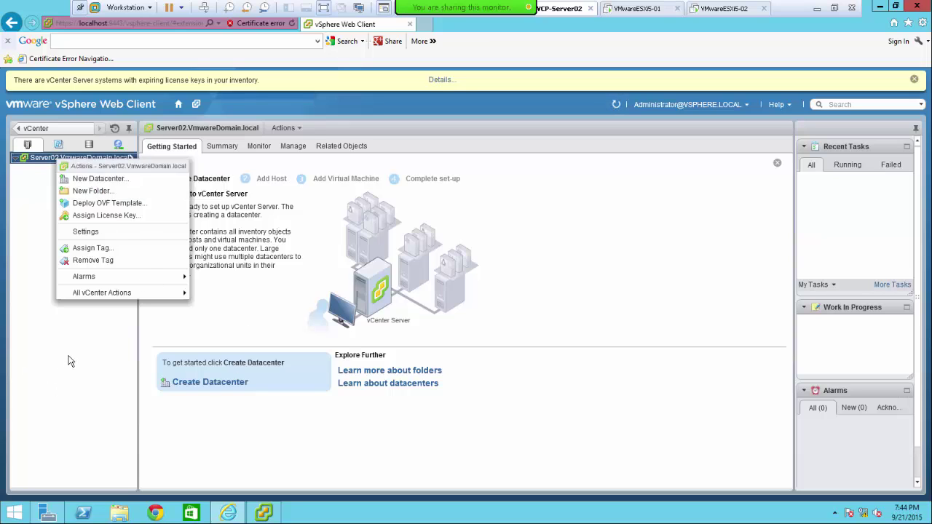
pyautogui.click(68, 358)
pyautogui.rightClick(35, 163)
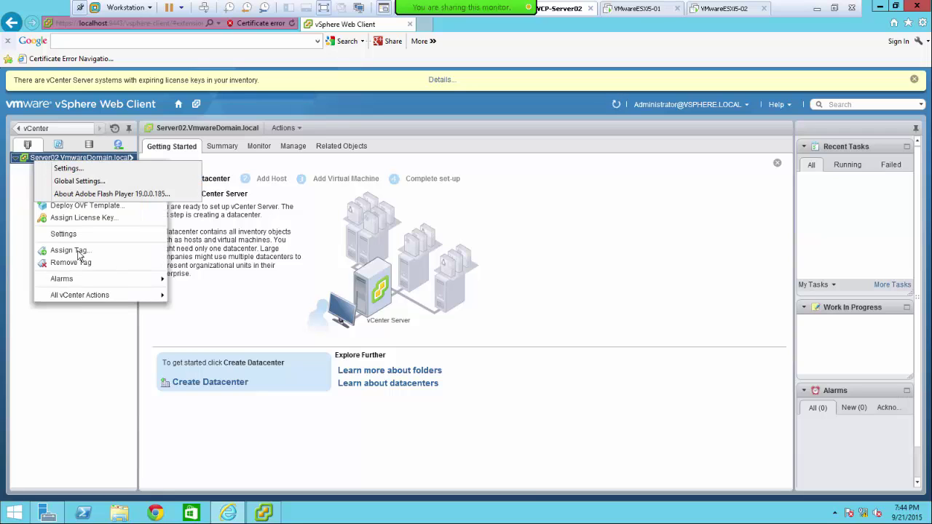
pyautogui.click(20, 175)
pyautogui.click(27, 153)
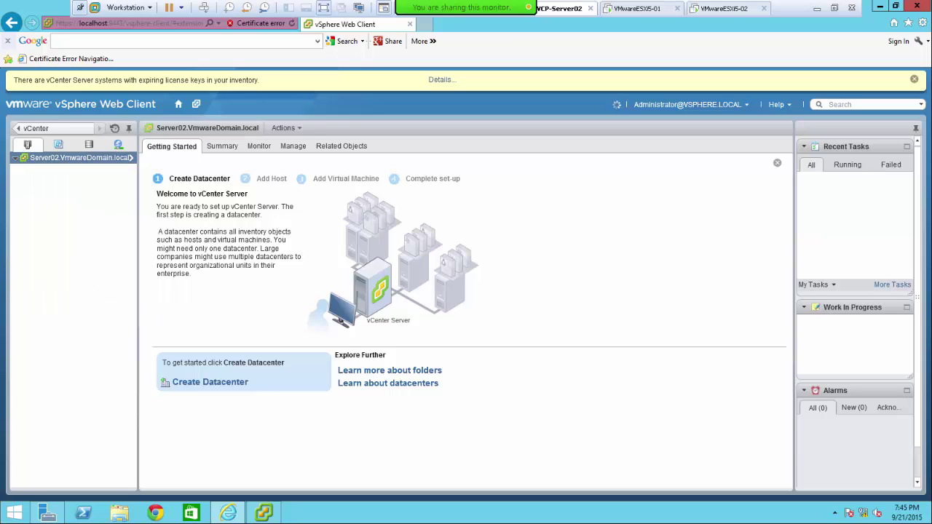
pyautogui.rightClick(18, 160)
pyautogui.click(58, 157)
pyautogui.rightClick(58, 157)
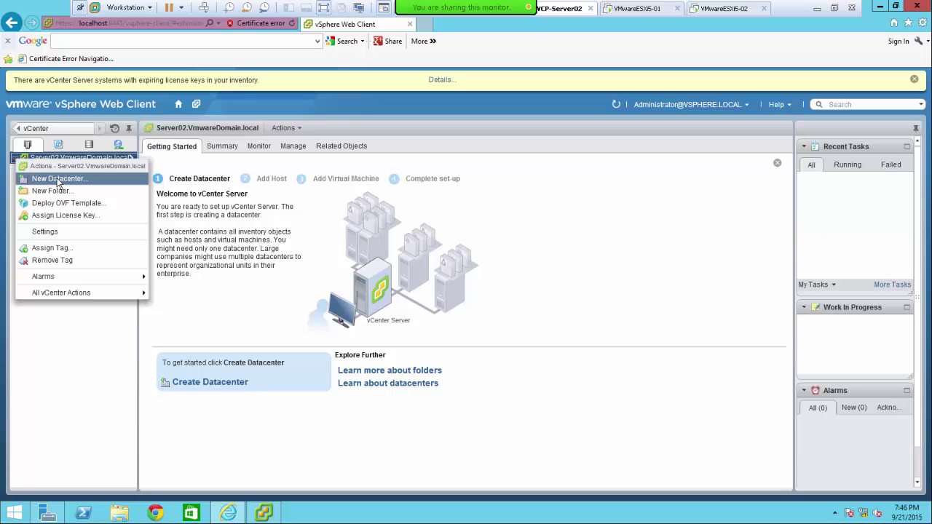
# - Create a datacenter named Toronto under Server02 and select it in the inventory tree
pyautogui.click(60, 180)
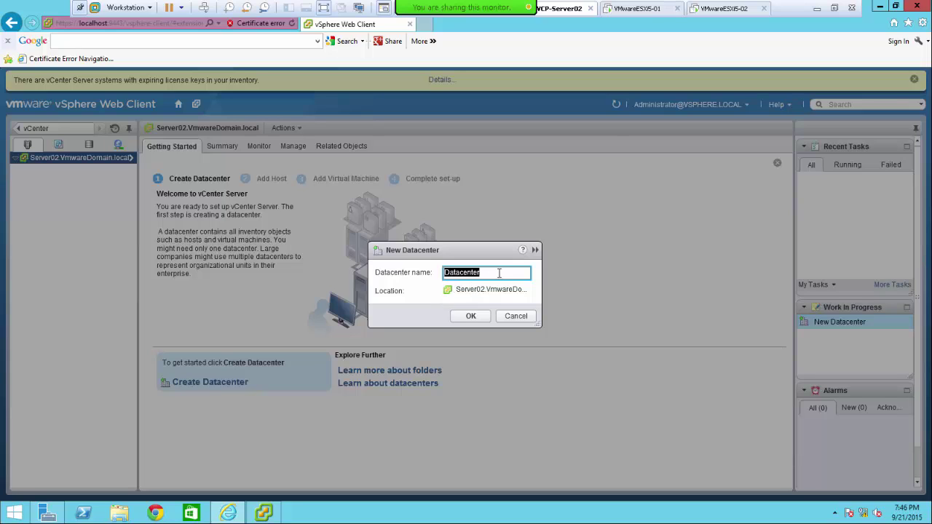
pyautogui.write('Toronto')
pyautogui.click(469, 317)
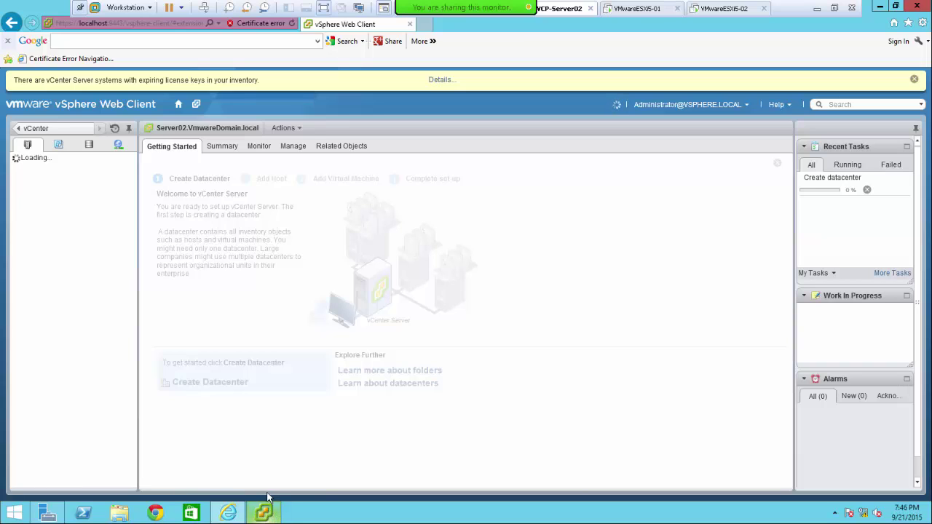
pyautogui.moveTo(279, 518)
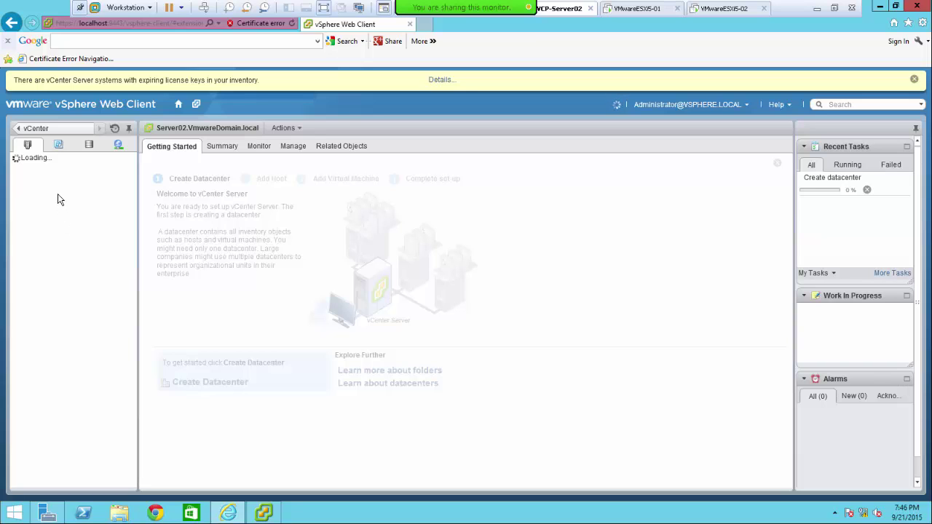
pyautogui.click(70, 172)
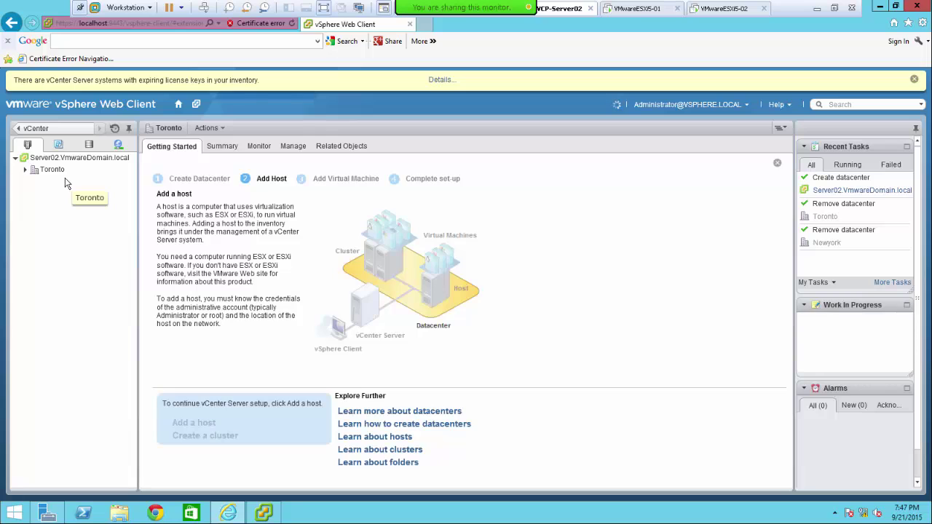
pyautogui.click(53, 172)
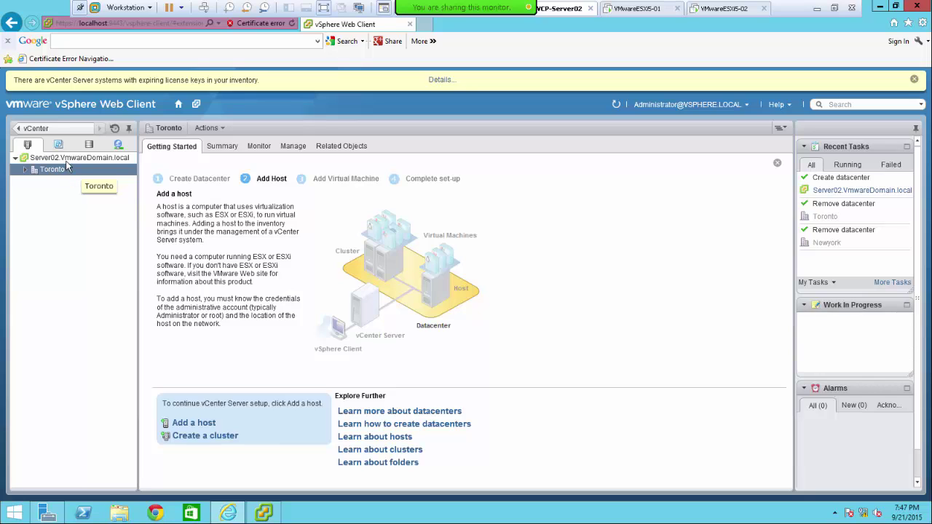
# - Create a second datacenter named Newyork from Server02's New Datacenter action
pyautogui.rightClick(65, 159)
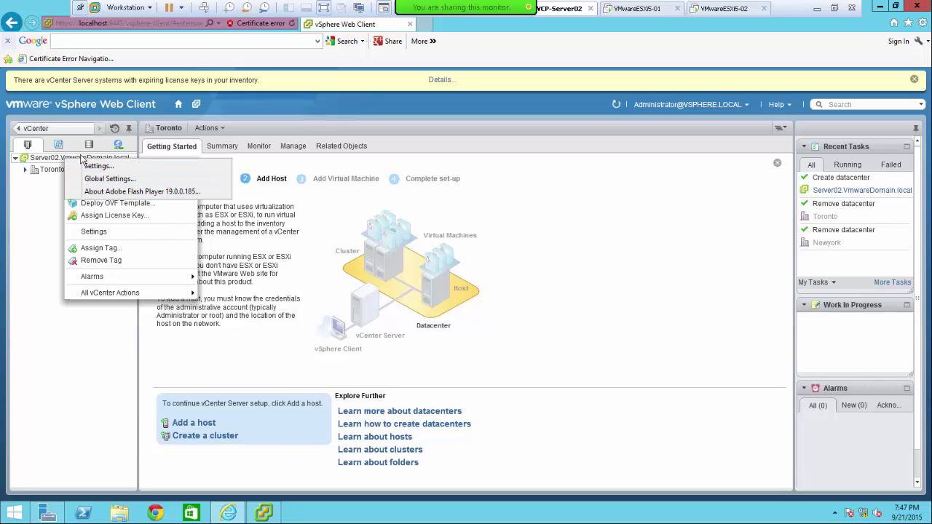
pyautogui.rightClick(45, 160)
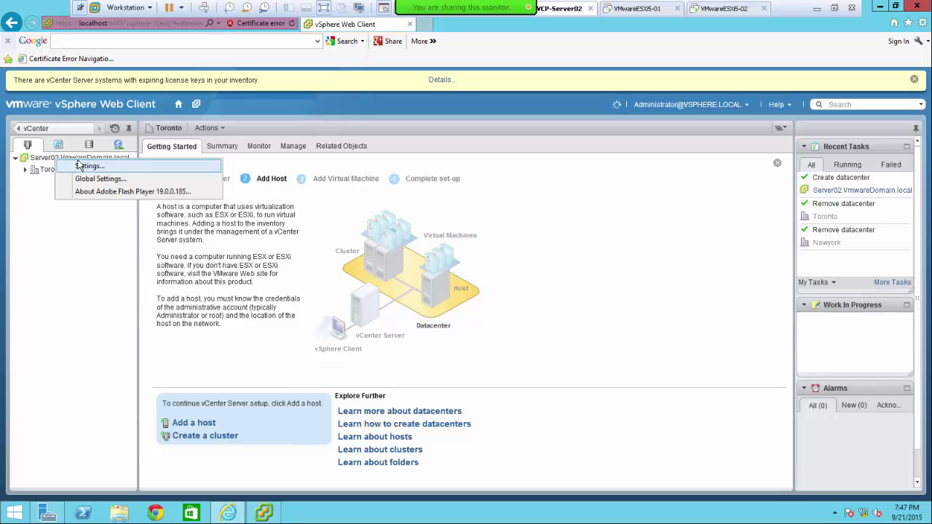
pyautogui.click(29, 184)
pyautogui.rightClick(30, 160)
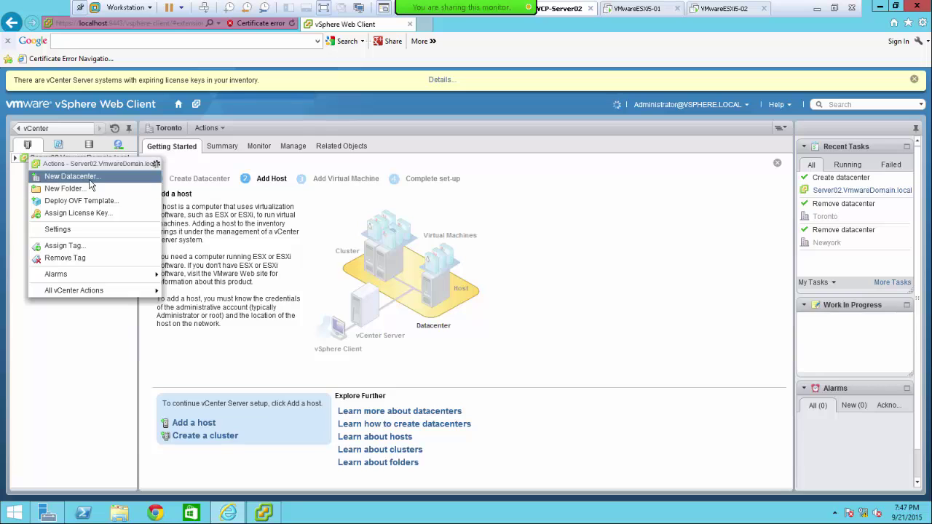
pyautogui.click(92, 177)
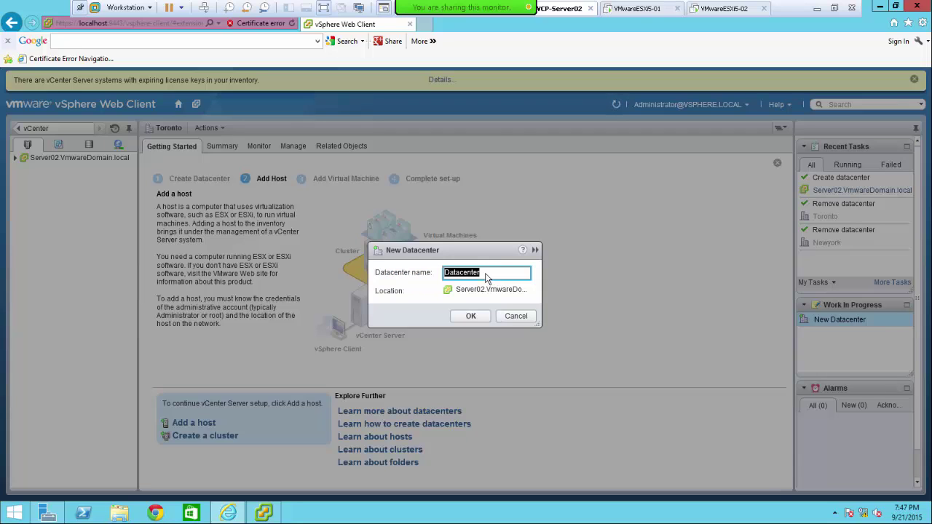
pyautogui.write('Newyork')
pyautogui.click(467, 317)
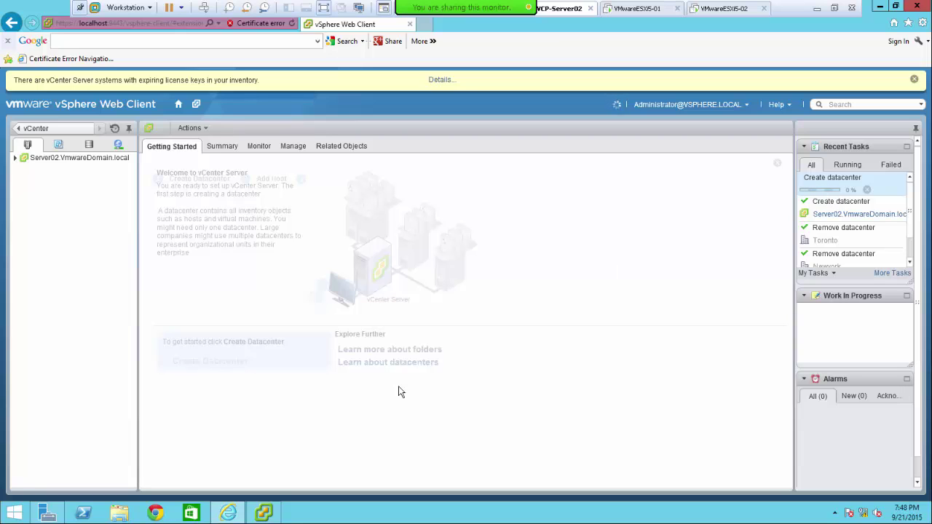
# - In vSphere Client, confirm the Newyork and Toronto Create datacenter tasks completed, then minimize it
pyautogui.click(261, 518)
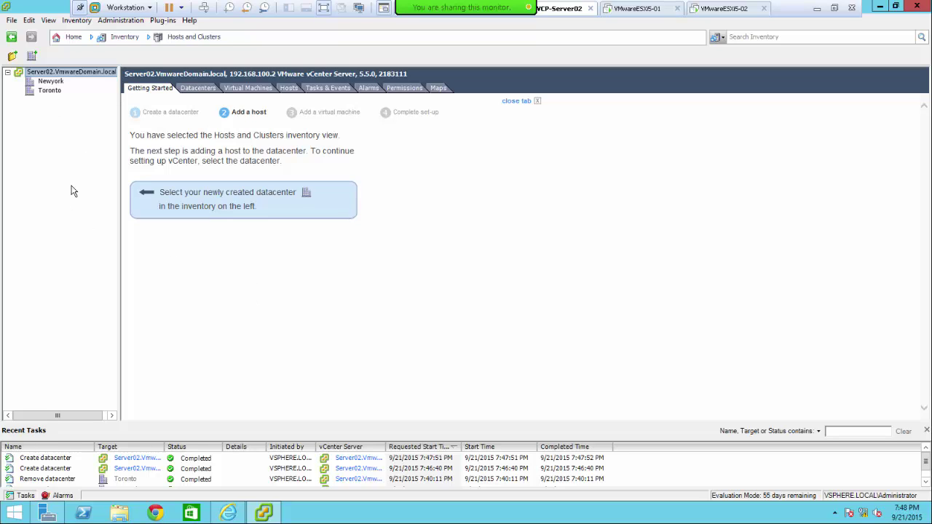
pyautogui.click(37, 462)
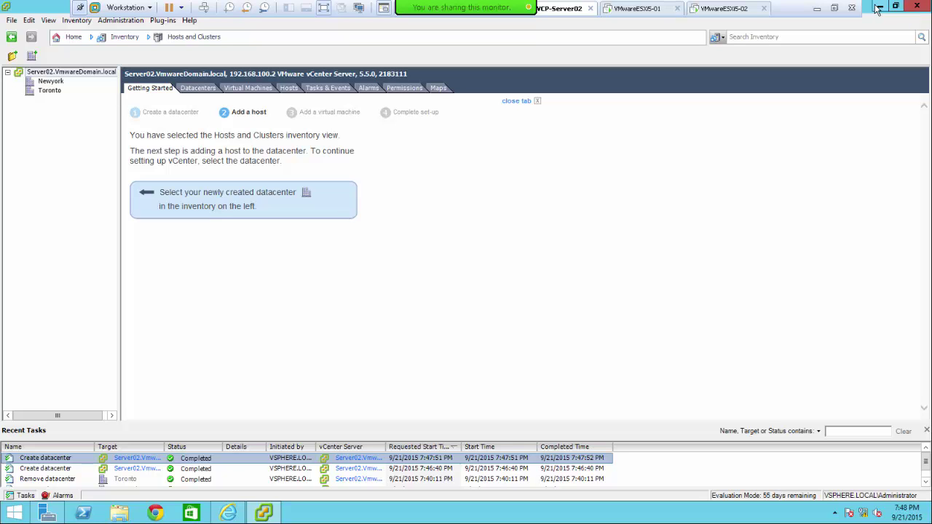
pyautogui.click(879, 7)
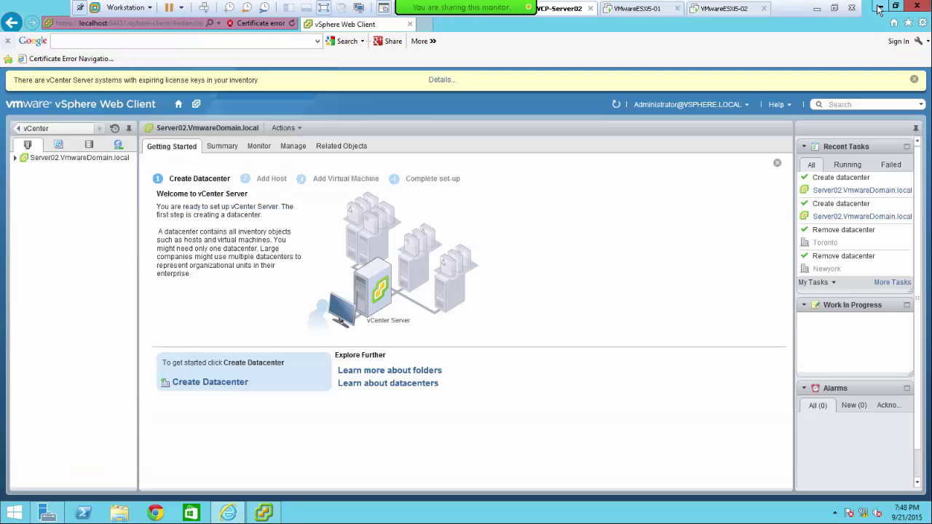
# - Expand Server02, Toronto and Newyork in the Web Client inventory tree
pyautogui.click(15, 158)
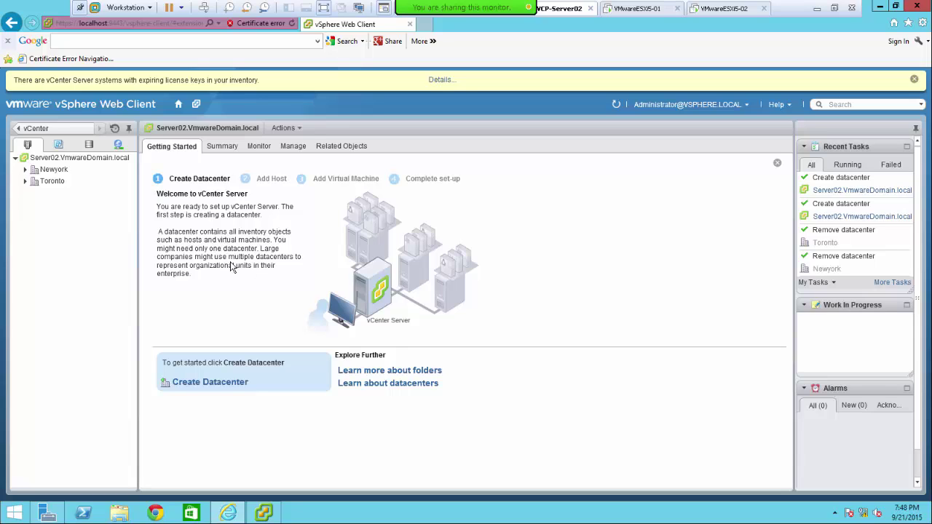
pyautogui.click(26, 182)
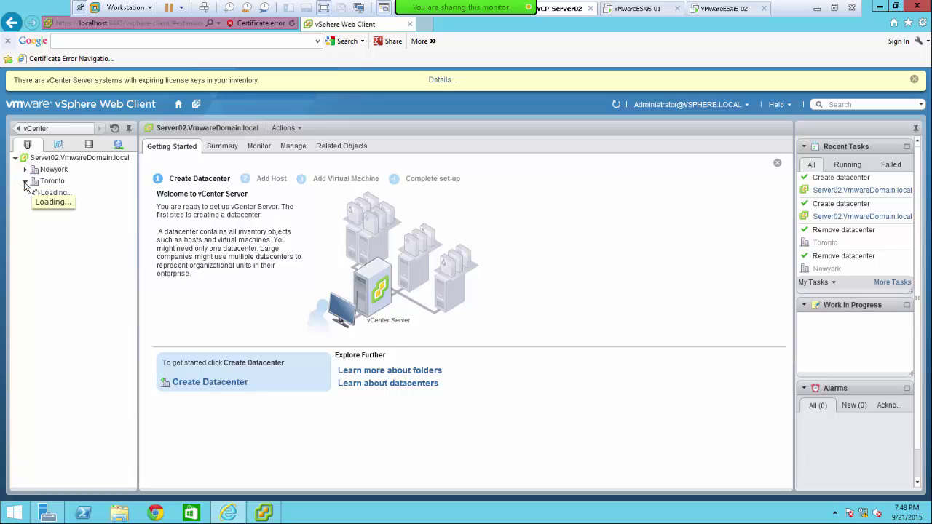
pyautogui.click(25, 169)
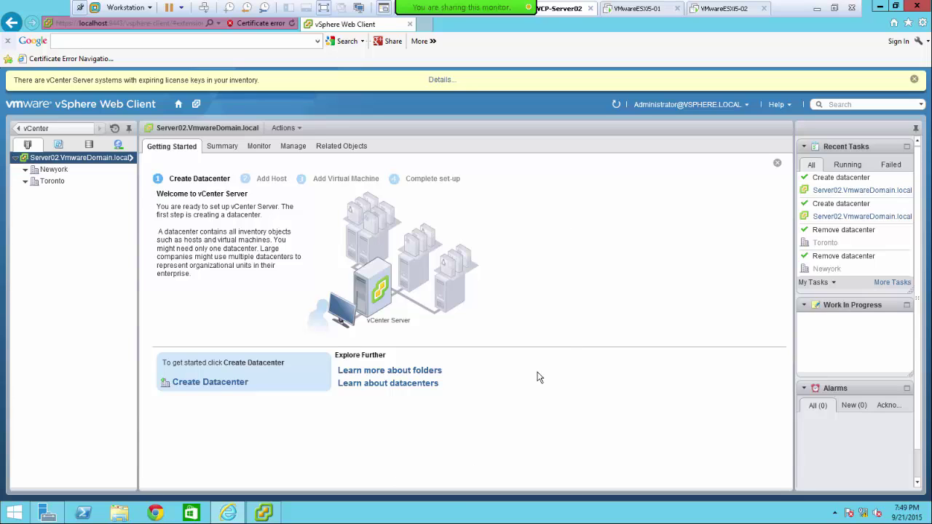
# - Go to the Windows desktop and take VMware Workstation out of full screen
pyautogui.press('super')
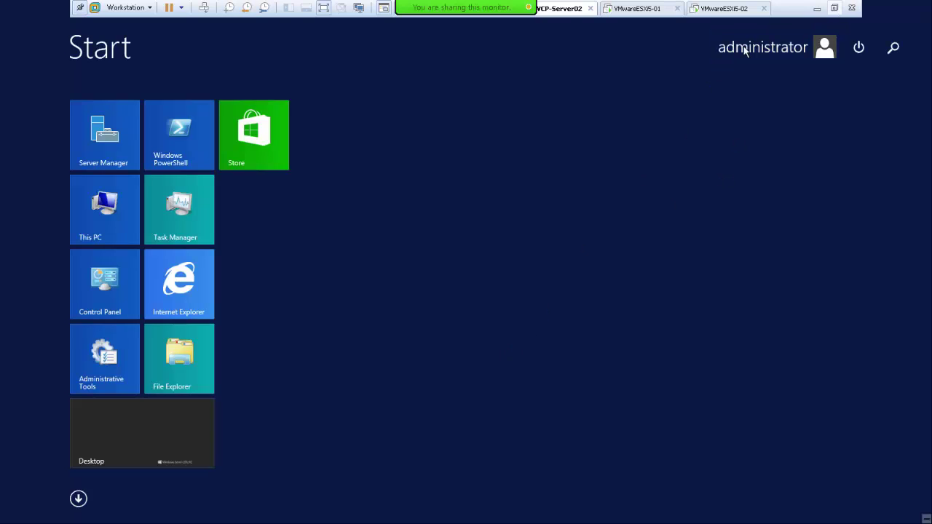
pyautogui.click(106, 463)
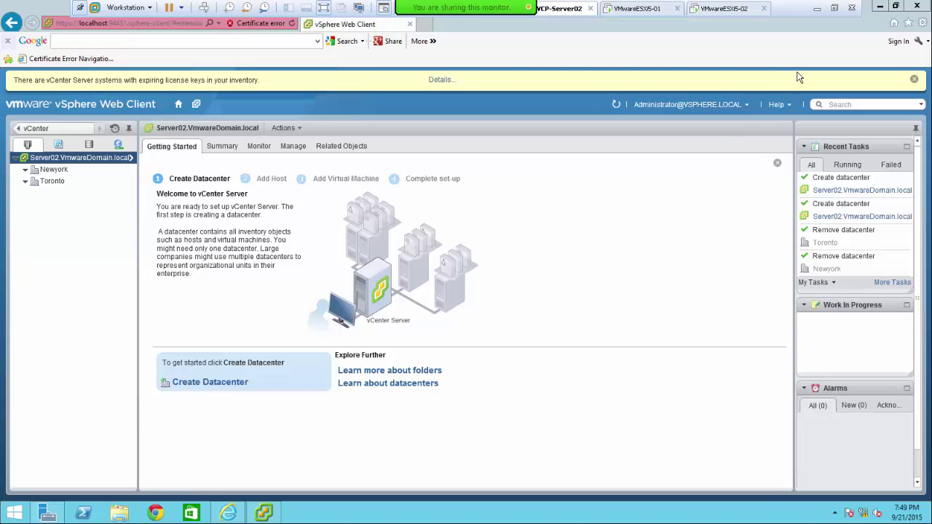
pyautogui.click(835, 8)
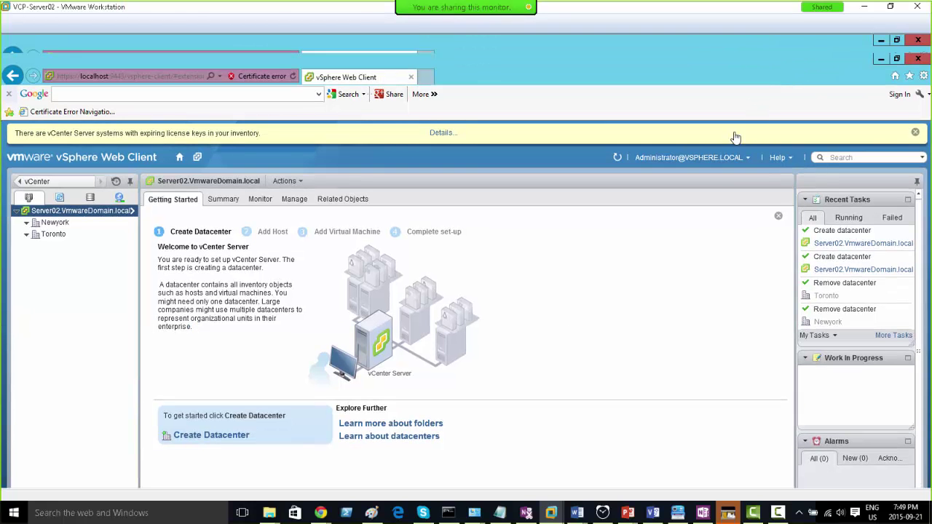
# - Review the Visio lab network diagram, then return to VCP-Server02 and select Toronto
pyautogui.click(654, 514)
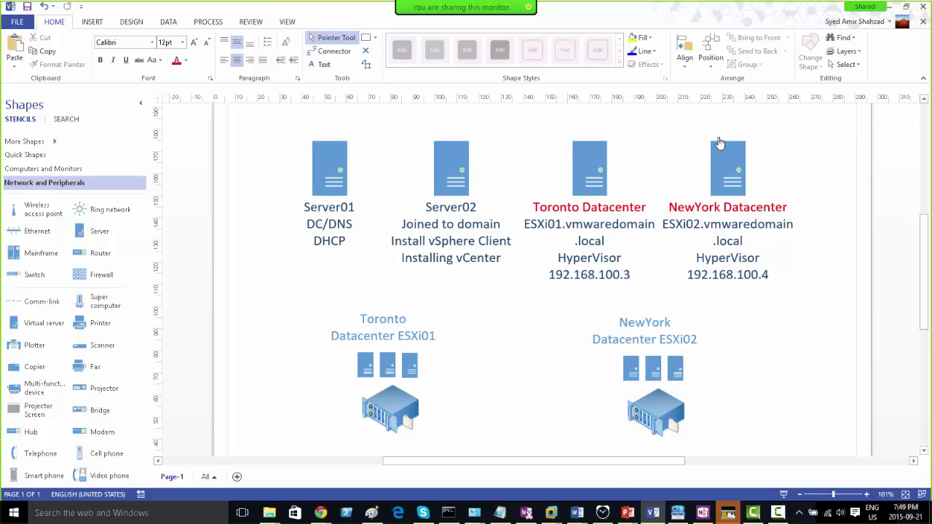
pyautogui.moveTo(551, 516)
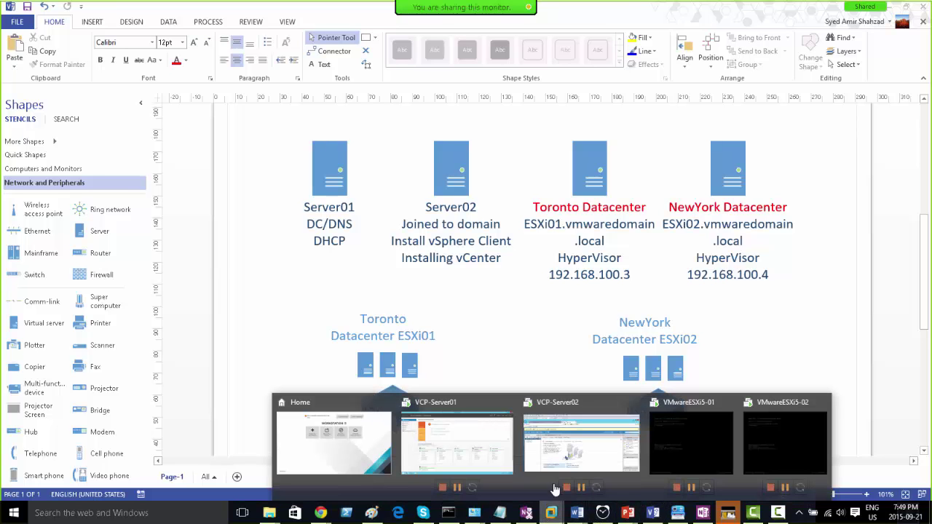
pyautogui.click(564, 447)
pyautogui.click(57, 234)
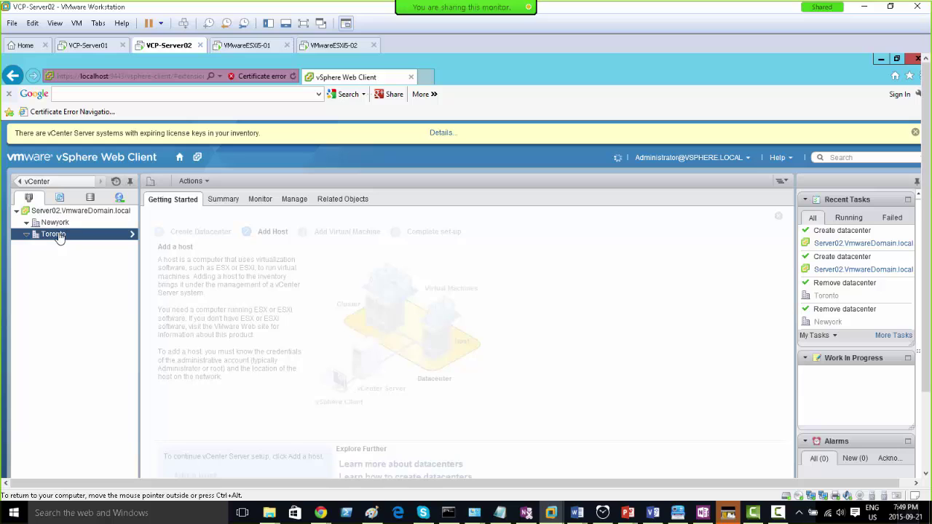
# - Drill into the Toronto datacenter's hosts list, then return to the vCenter inventory tree
pyautogui.rightClick(60, 237)
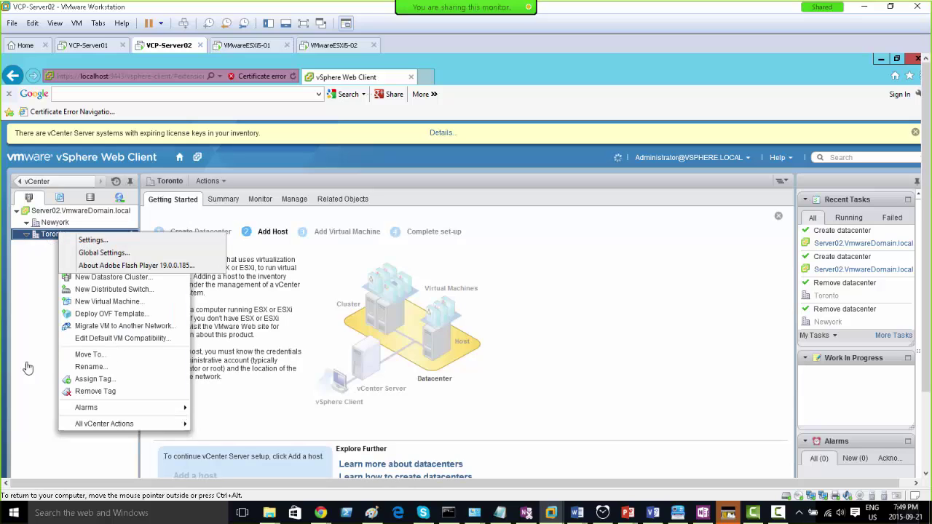
pyautogui.doubleClick(45, 237)
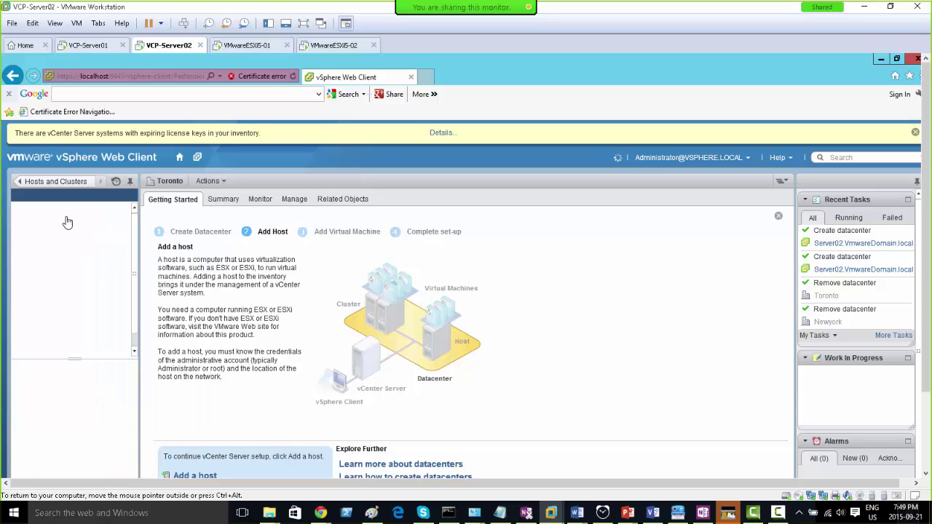
pyautogui.click(33, 185)
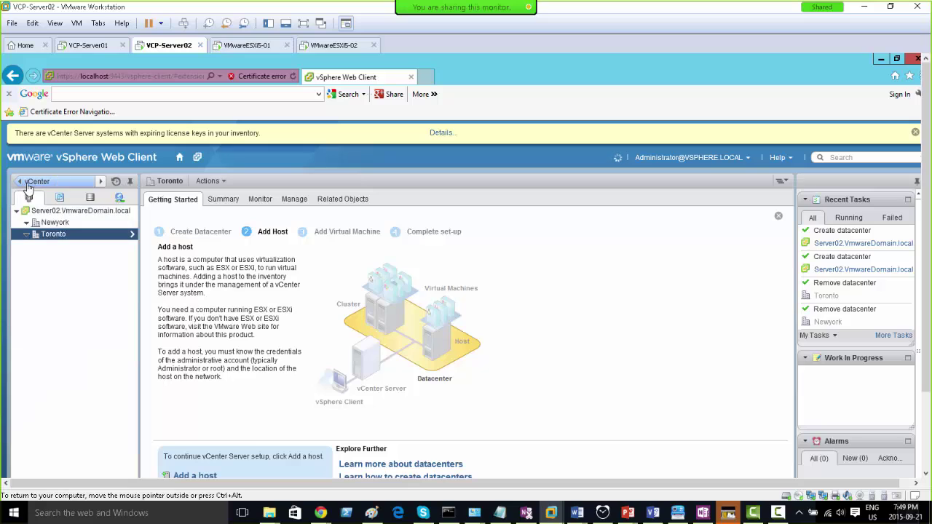
pyautogui.click(132, 235)
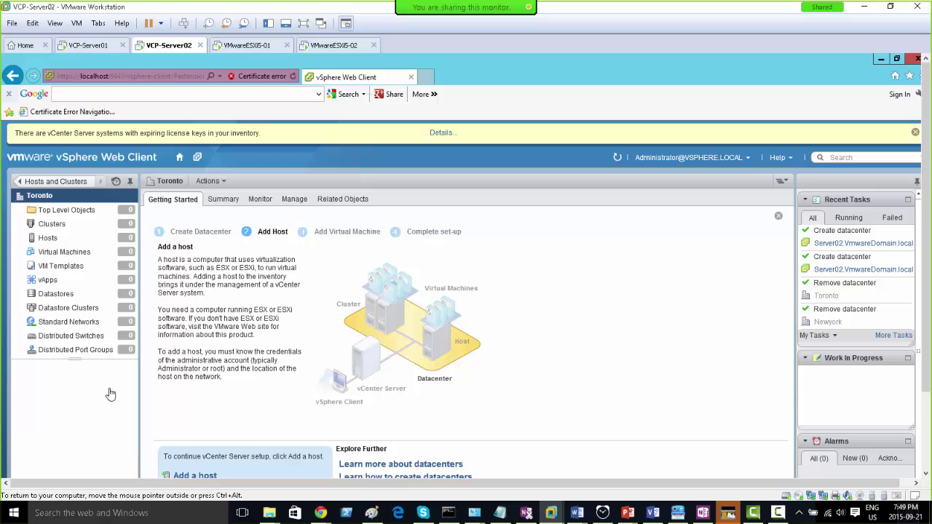
pyautogui.click(56, 241)
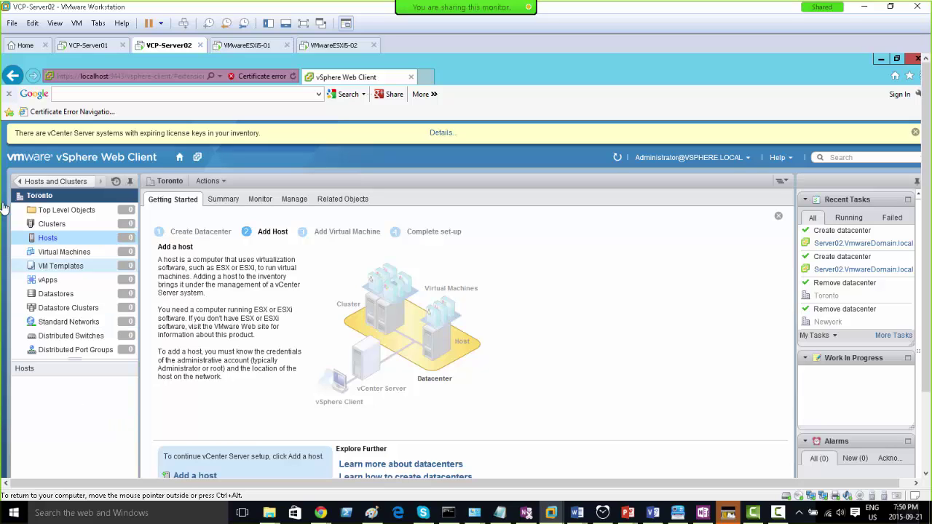
pyautogui.click(20, 181)
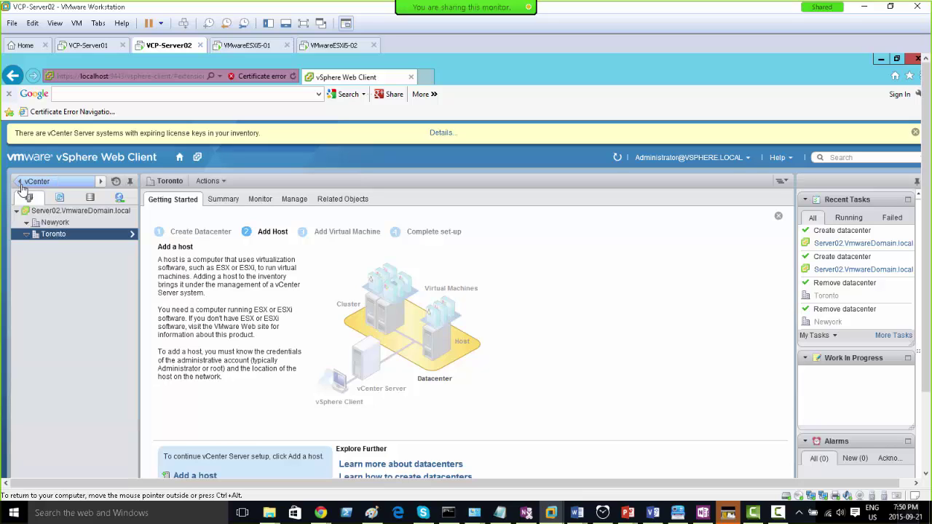
# - Get past the Flash Player menu to open the Actions - Toronto menu
pyautogui.rightClick(56, 237)
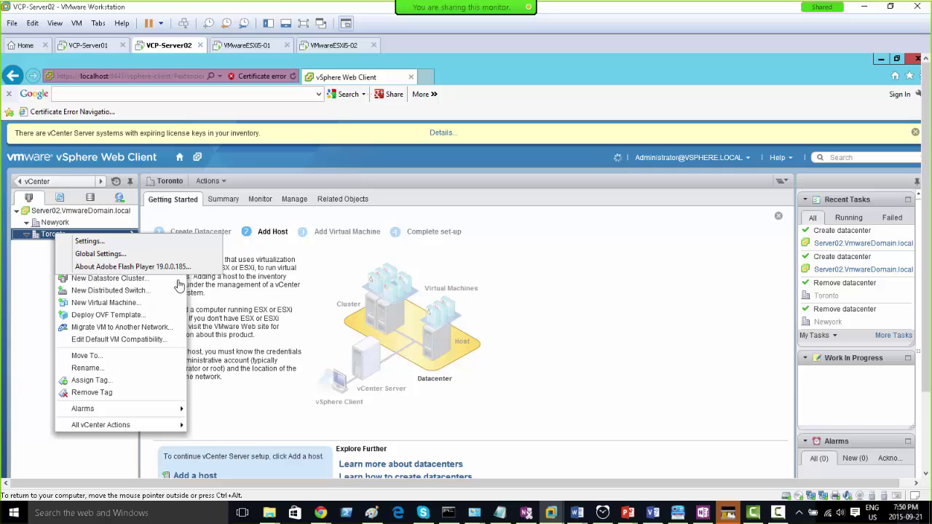
pyautogui.click(38, 240)
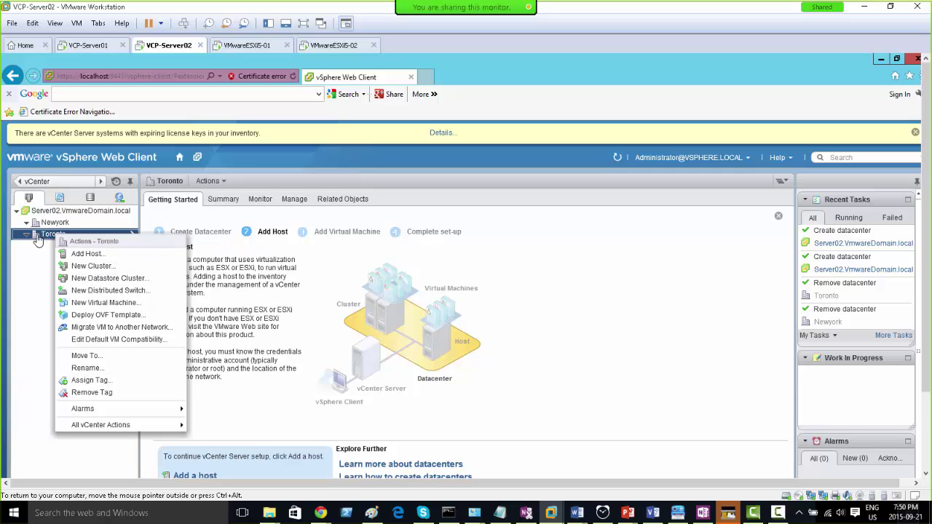
pyautogui.rightClick(55, 241)
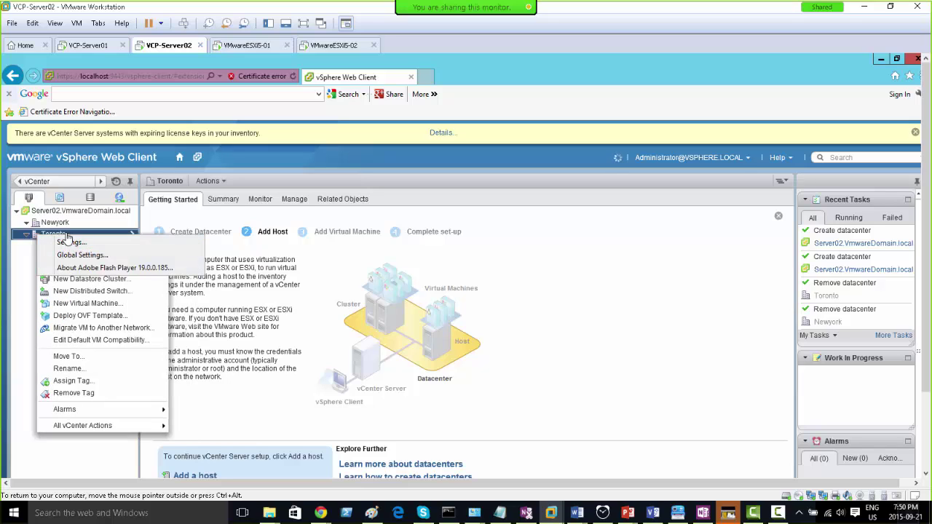
pyautogui.click(70, 236)
pyautogui.doubleClick(70, 236)
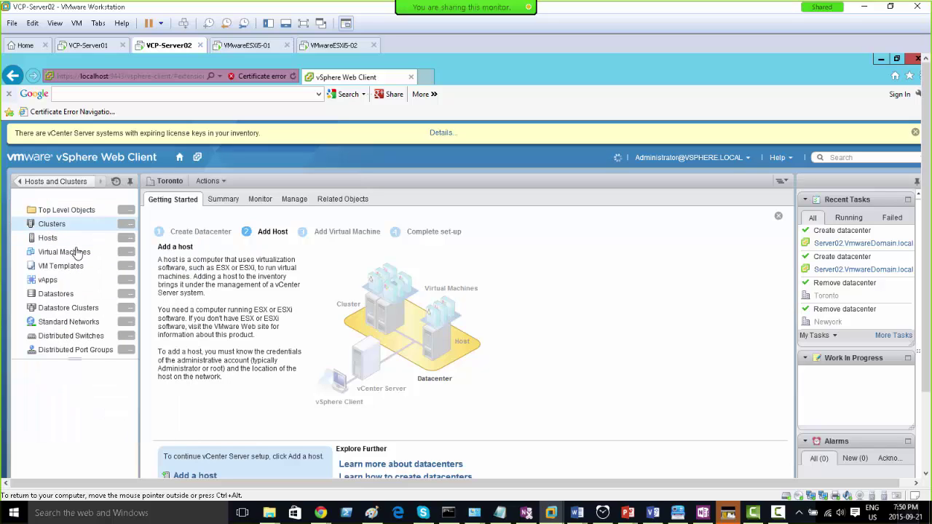
pyautogui.click(19, 181)
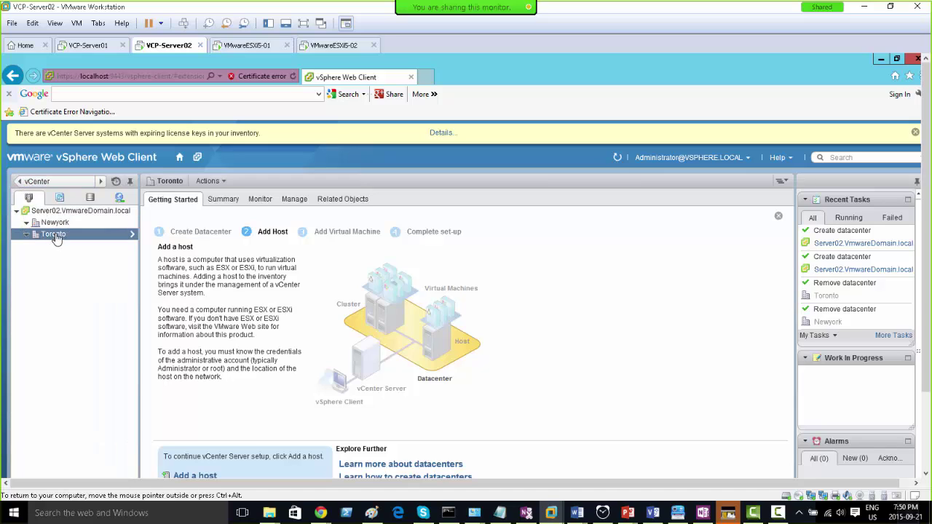
pyautogui.rightClick(128, 239)
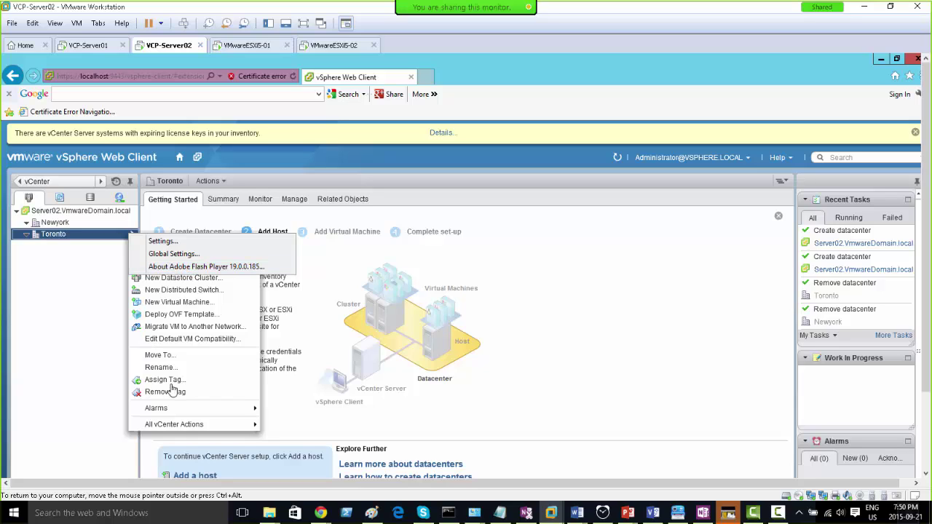
pyautogui.click(130, 419)
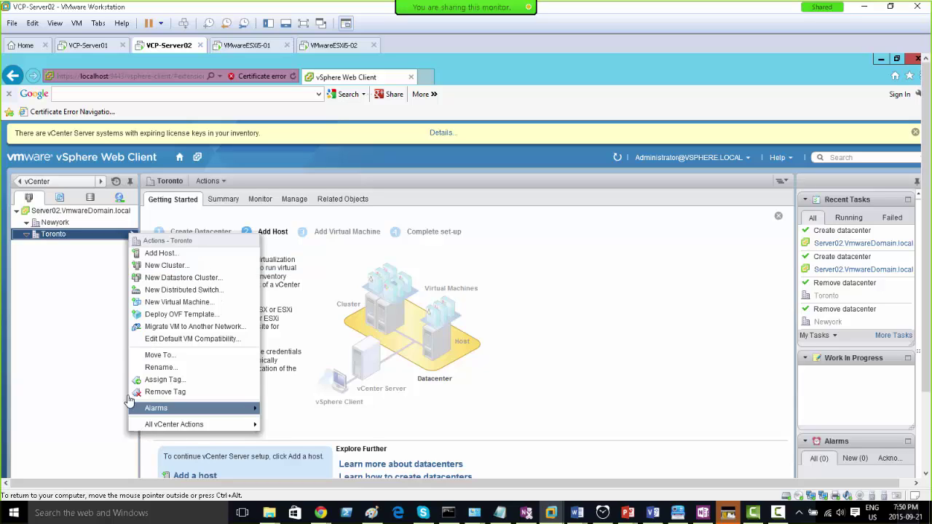
# - Launch the Add Host wizard for Toronto, then switch to the VCP-Server01 virtual machine
pyautogui.click(162, 259)
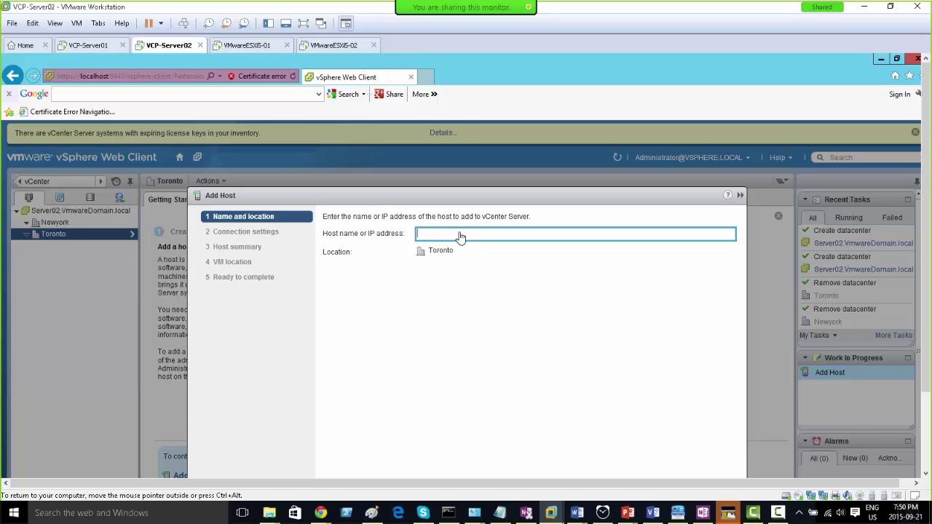
pyautogui.click(87, 48)
# - On VCP-Server01, open DNS Manager and list the VmwareDomain.local forward zone's host records
pyautogui.click(303, 22)
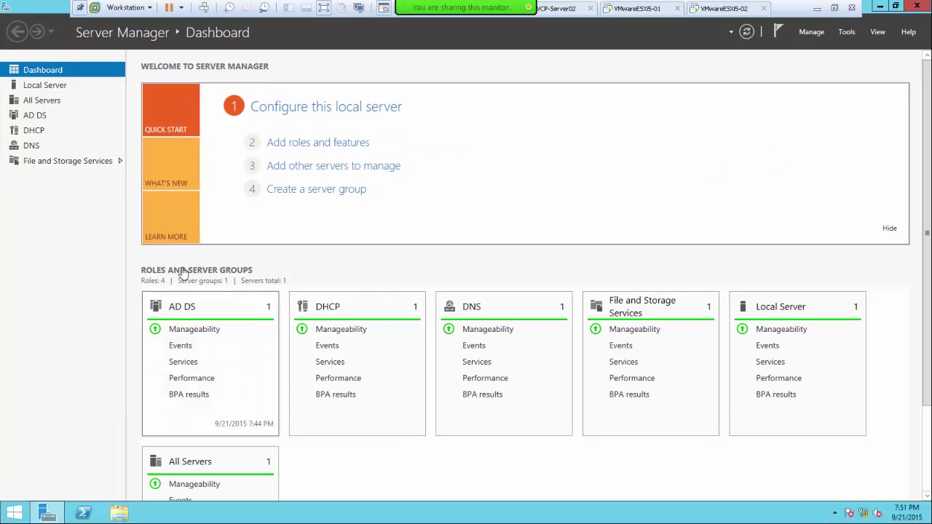
pyautogui.click(31, 145)
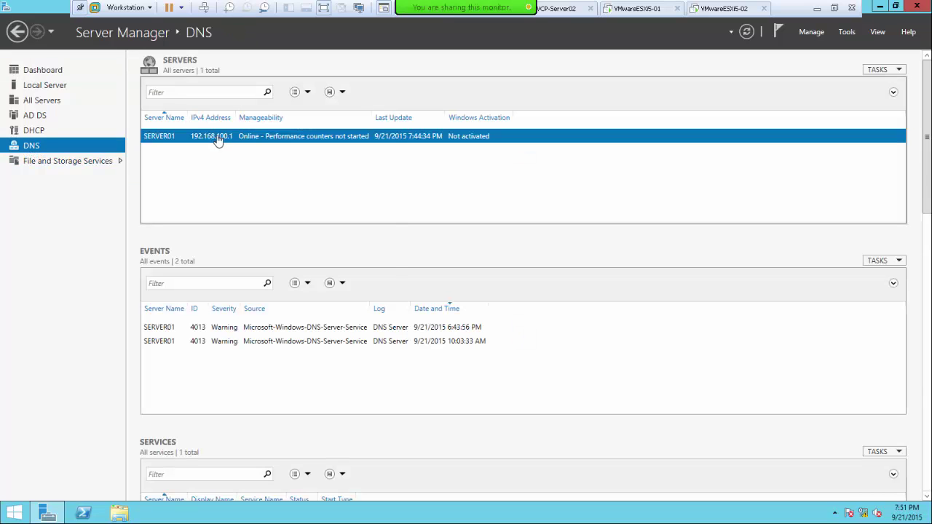
pyautogui.rightClick(220, 137)
pyautogui.click(290, 240)
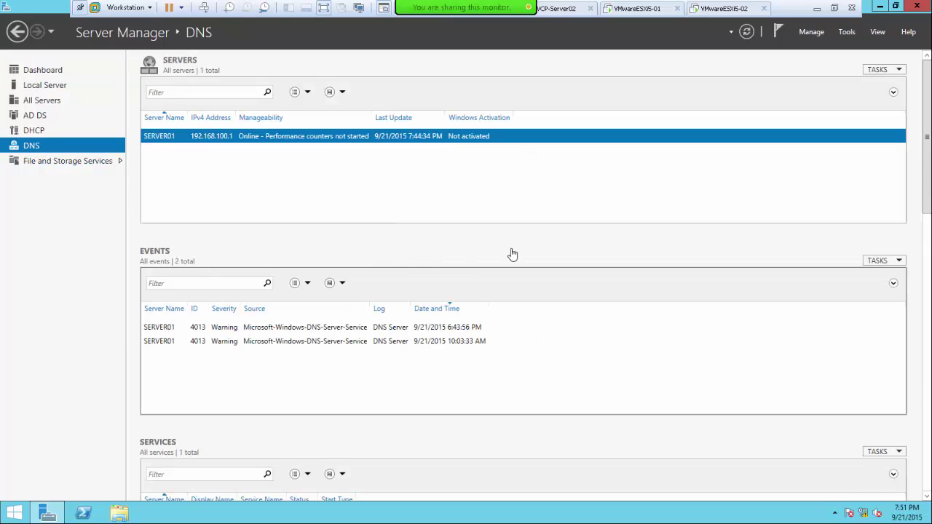
pyautogui.click(65, 93)
pyautogui.click(39, 92)
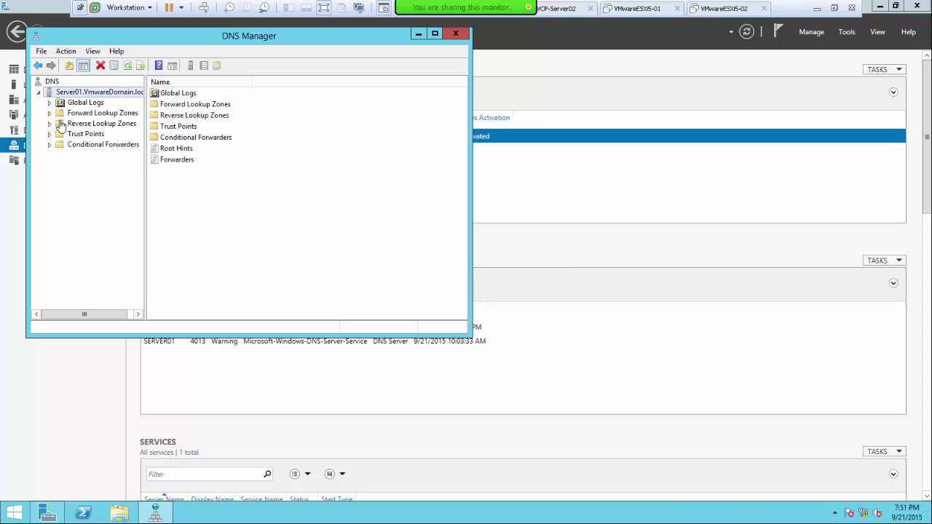
pyautogui.click(86, 123)
pyautogui.doubleClick(88, 114)
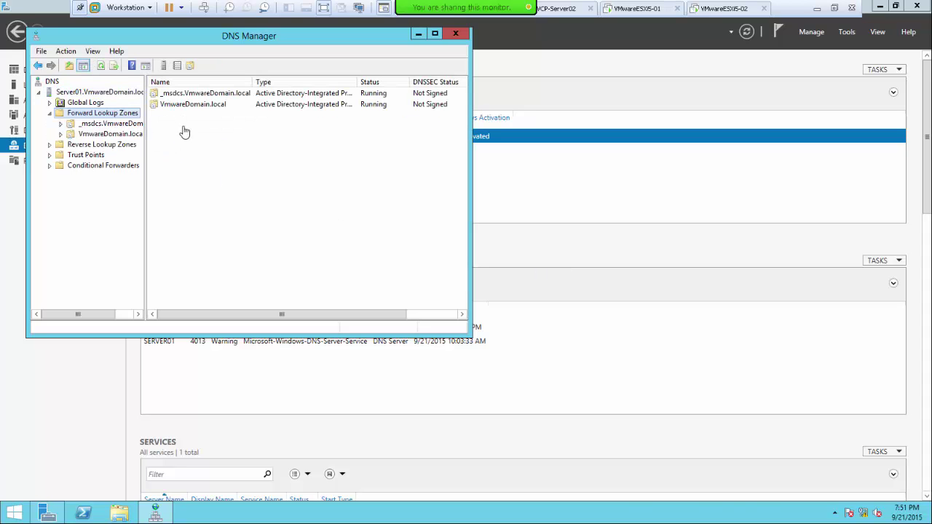
pyautogui.doubleClick(174, 104)
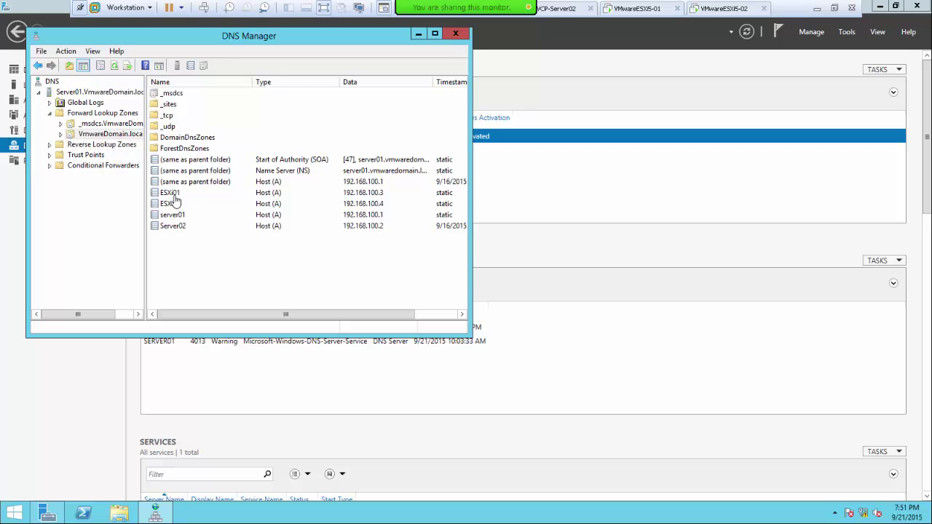
# - Copy the ESXi01 host record's FQDN, cancel the dialog, and return to VCP-Server02
pyautogui.doubleClick(174, 194)
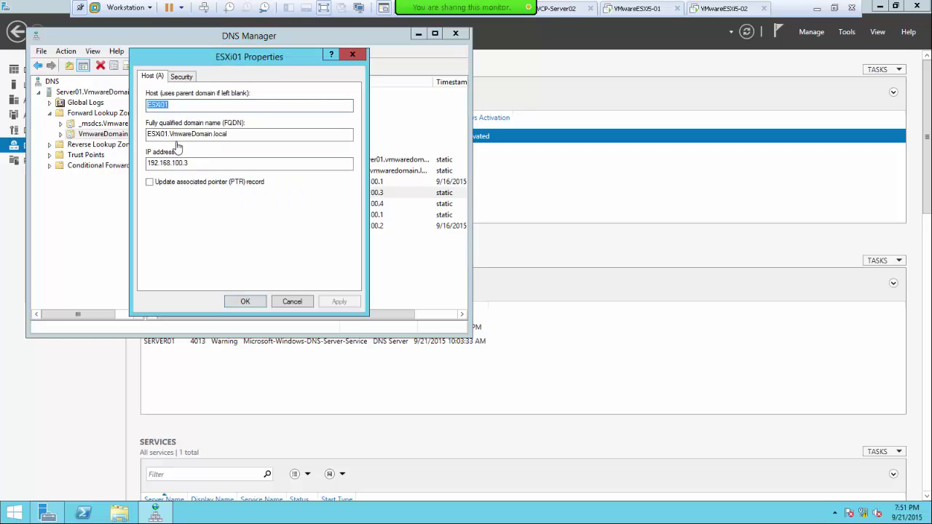
pyautogui.moveTo(234, 139); pyautogui.dragTo(116, 140)
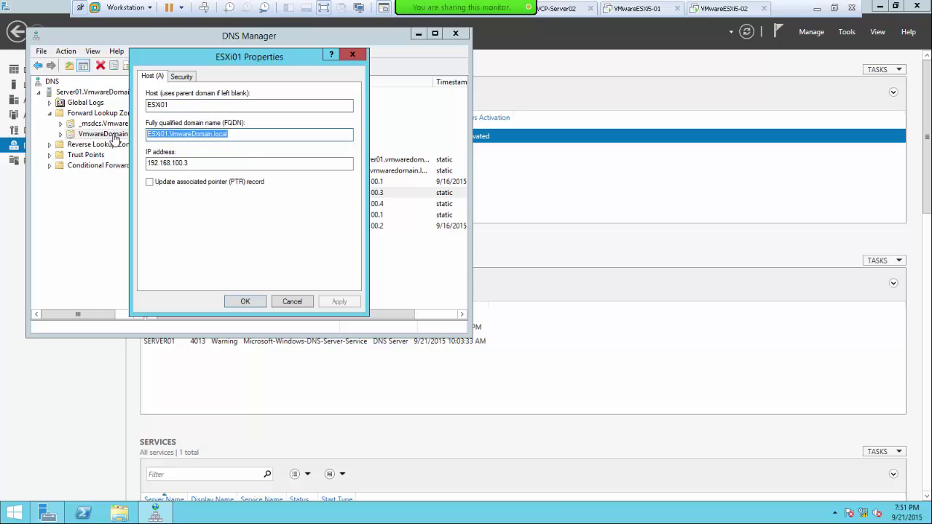
pyautogui.rightClick(155, 134)
pyautogui.click(185, 167)
pyautogui.click(293, 301)
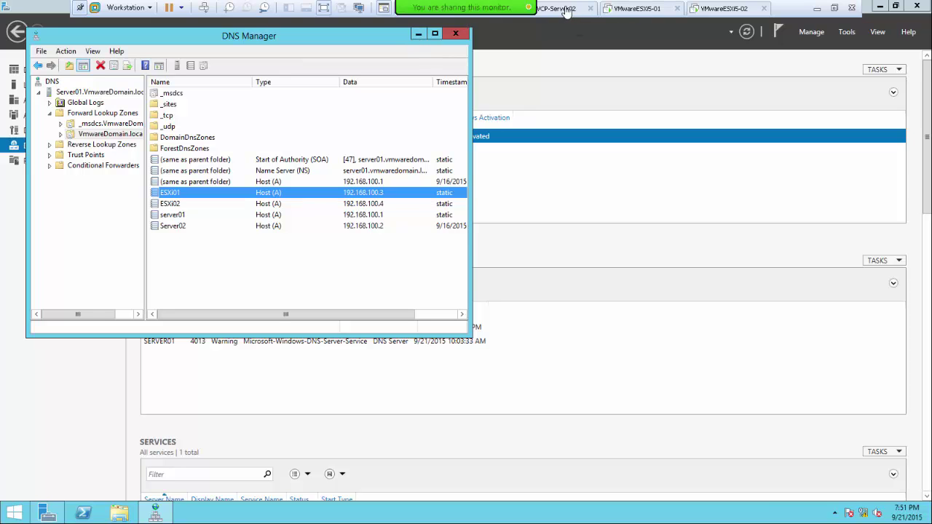
pyautogui.click(568, 10)
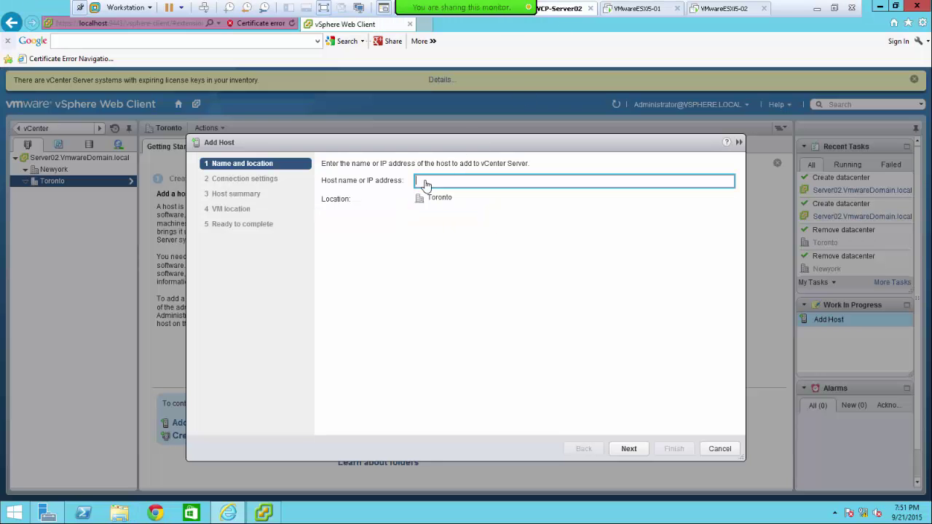
# - Paste ESXi01.VmwareDomain.local as the host name and continue to connection settings
pyautogui.hotkey('ctrl', 'v')
pyautogui.click(629, 448)
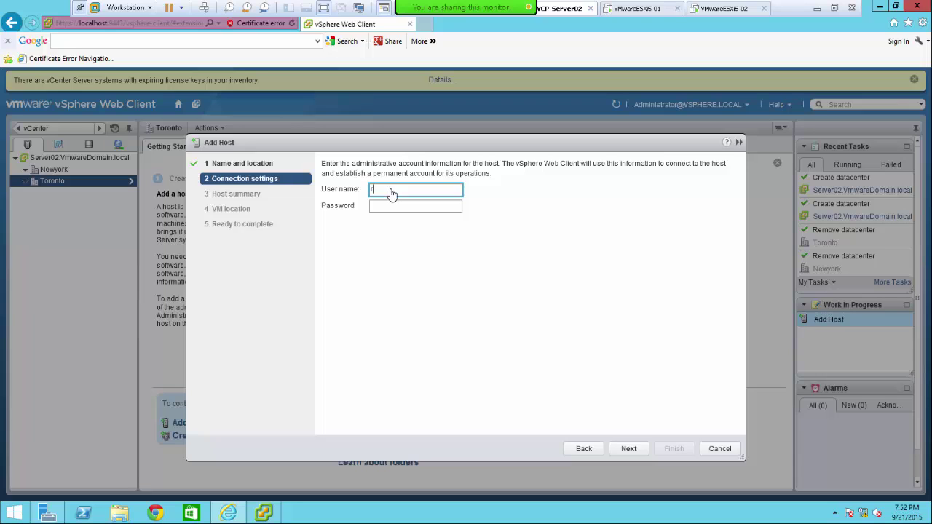
# - Enter the host's administrator user name and password and submit them for validation
pyautogui.press('Tab')
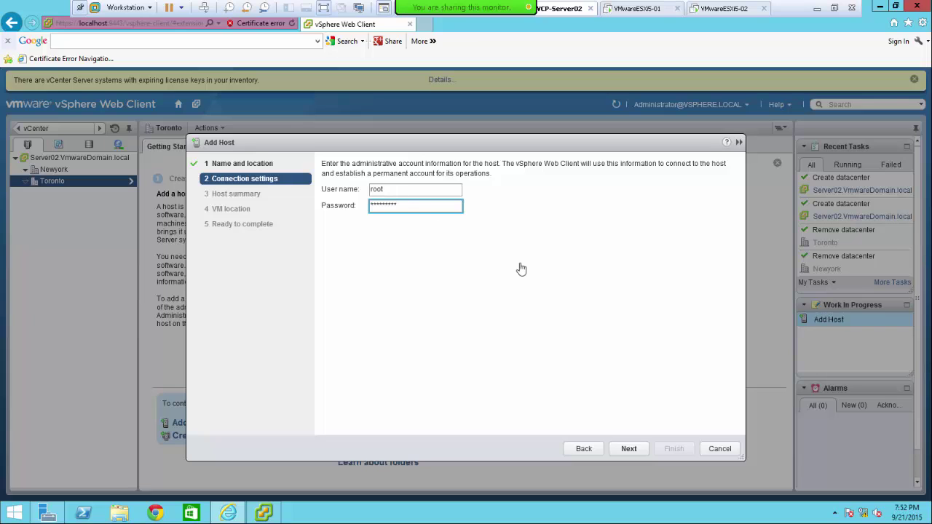
pyautogui.click(628, 452)
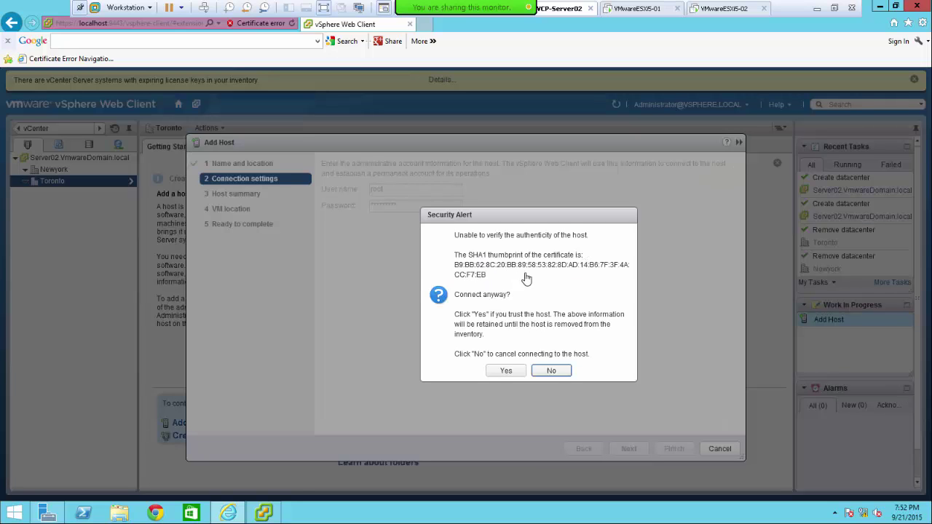
# - Accept the host's certificate alert and move past the esxi01 ESXi 5.5.0 host summary
pyautogui.click(507, 371)
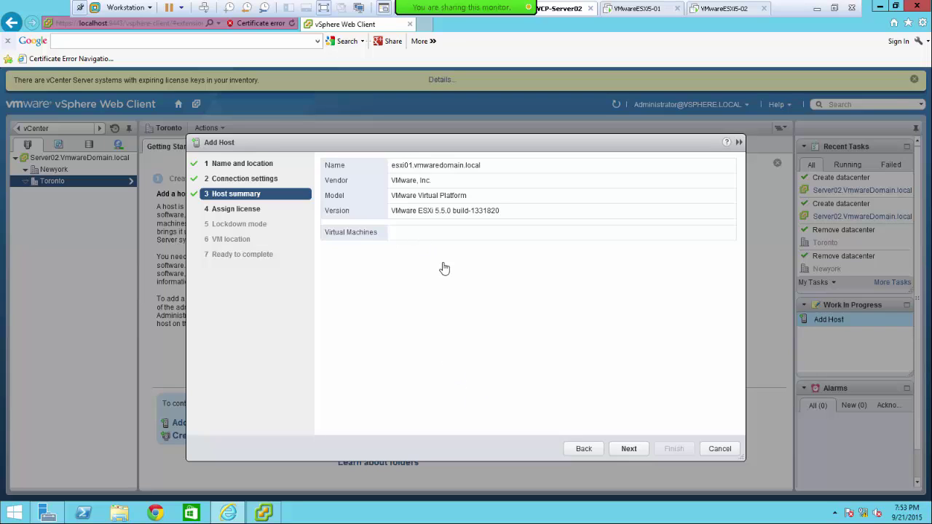
pyautogui.click(629, 449)
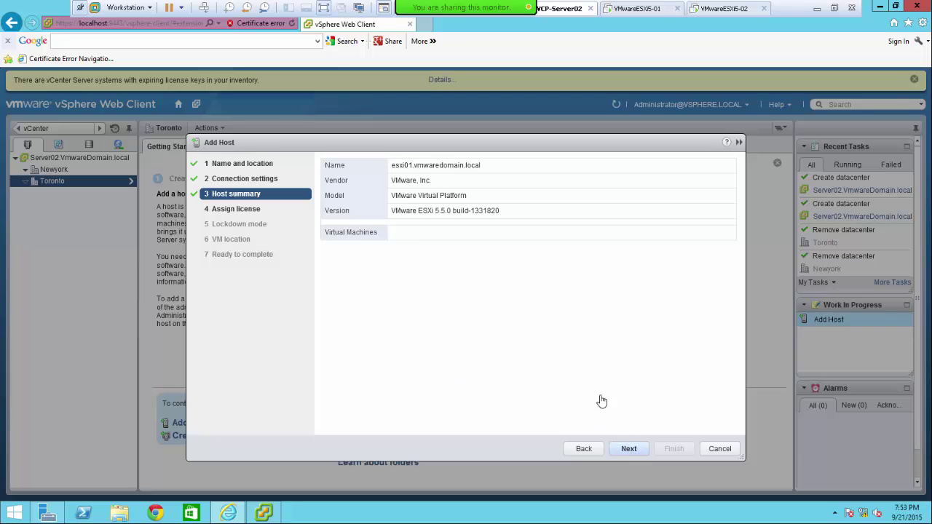
# - Keep the Evaluation Mode license (expiring 11/20/2015) and advance to the lockdown mode step
pyautogui.click(630, 449)
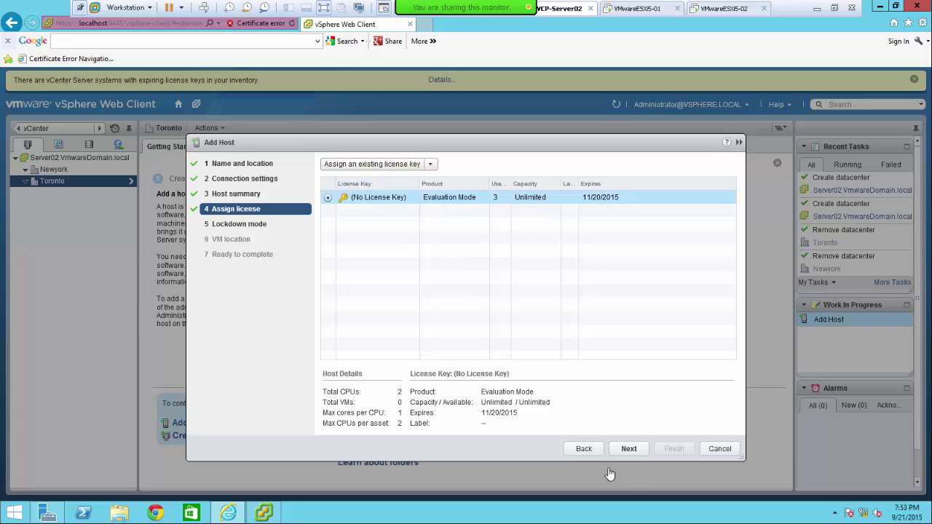
pyautogui.click(629, 450)
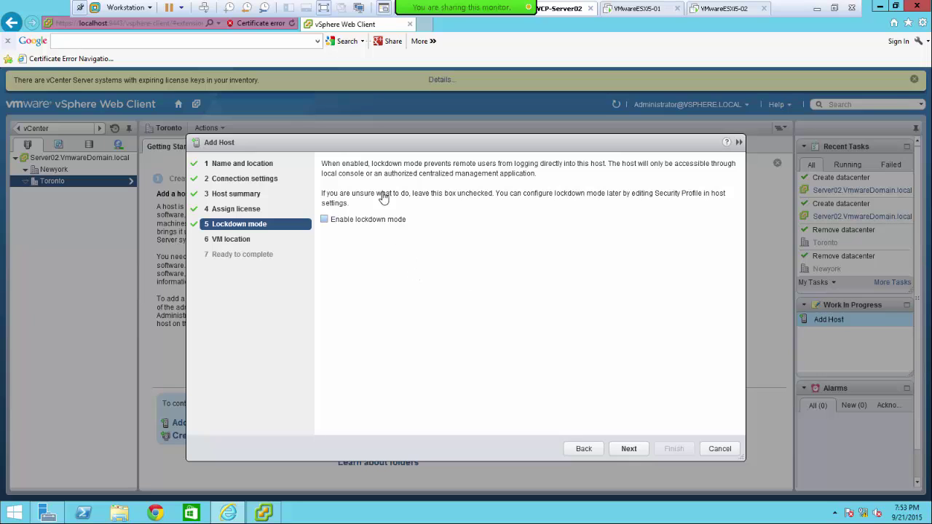
pyautogui.moveTo(426, 167); pyautogui.dragTo(606, 168)
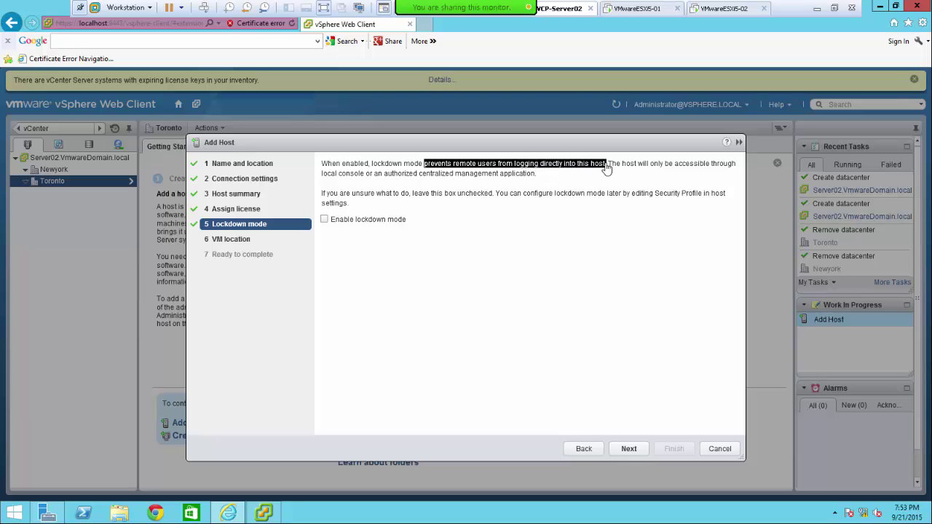
pyautogui.moveTo(609, 167); pyautogui.dragTo(540, 182)
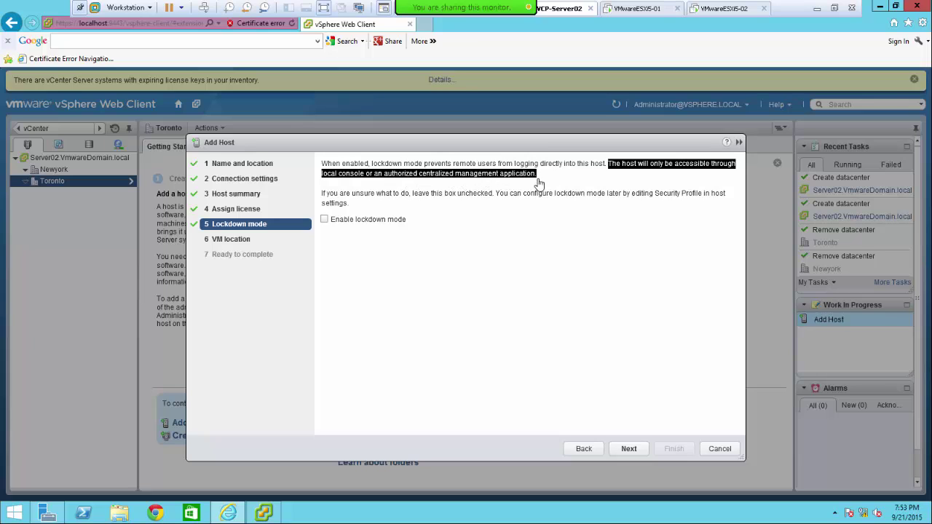
pyautogui.moveTo(323, 199); pyautogui.dragTo(499, 198)
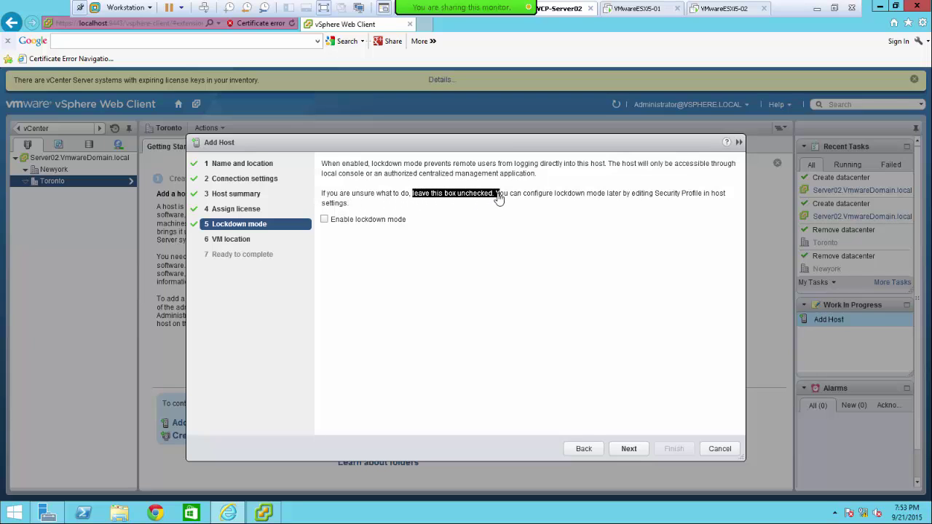
pyautogui.click(494, 198)
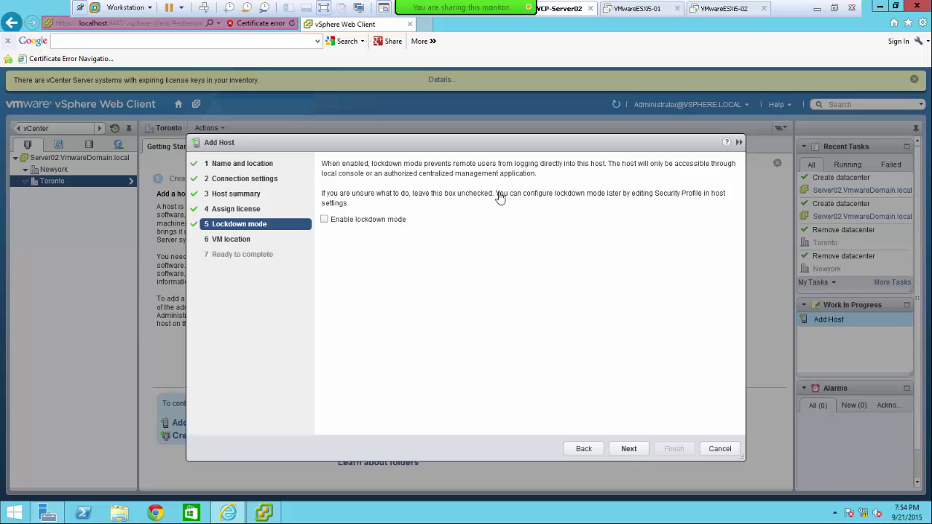
pyautogui.moveTo(500, 198)
pyautogui.mouseDown()
pyautogui.moveTo(695, 199)
pyautogui.moveTo(486, 198)
pyautogui.mouseUp()
# - Leave Enable lockdown mode ticked for esxi01 and proceed to the VM location step
pyautogui.click(325, 220)
pyautogui.click(324, 219)
pyautogui.click(324, 219)
pyautogui.click(325, 220)
pyautogui.click(325, 220)
pyautogui.click(325, 220)
pyautogui.click(326, 223)
pyautogui.click(628, 448)
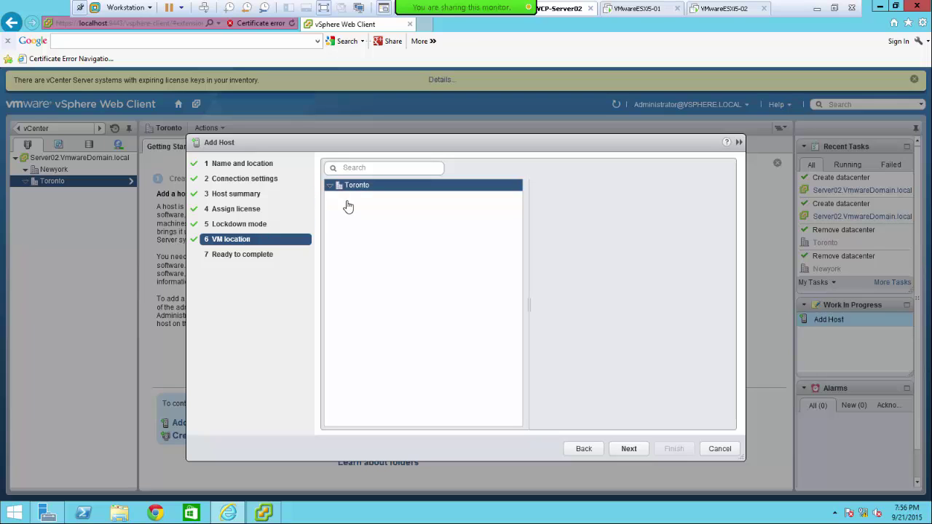
# - Choose the Toronto datacenter as VM location and review the Ready to complete summary
pyautogui.click(330, 187)
pyautogui.click(628, 450)
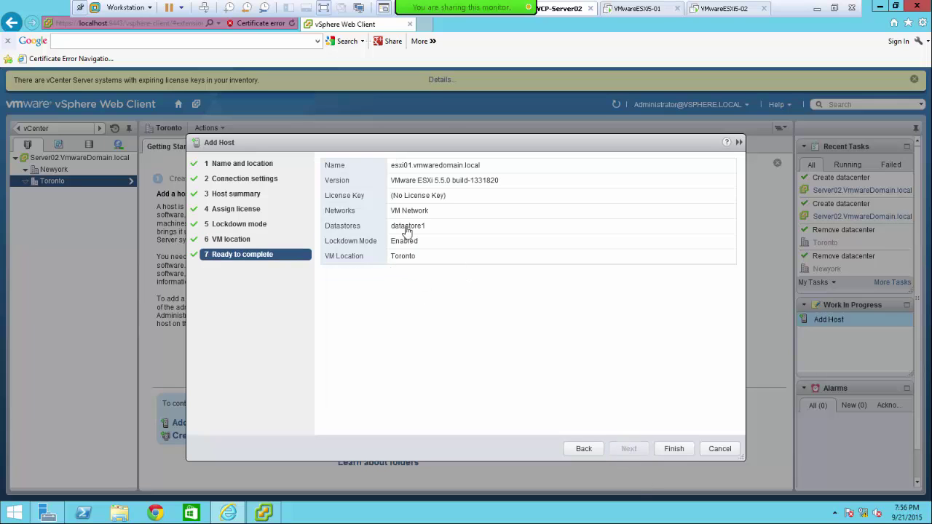
pyautogui.moveTo(435, 230); pyautogui.dragTo(364, 232)
# - Finish the Add Host wizard and open the Server02 vCenter from the running task
pyautogui.click(673, 450)
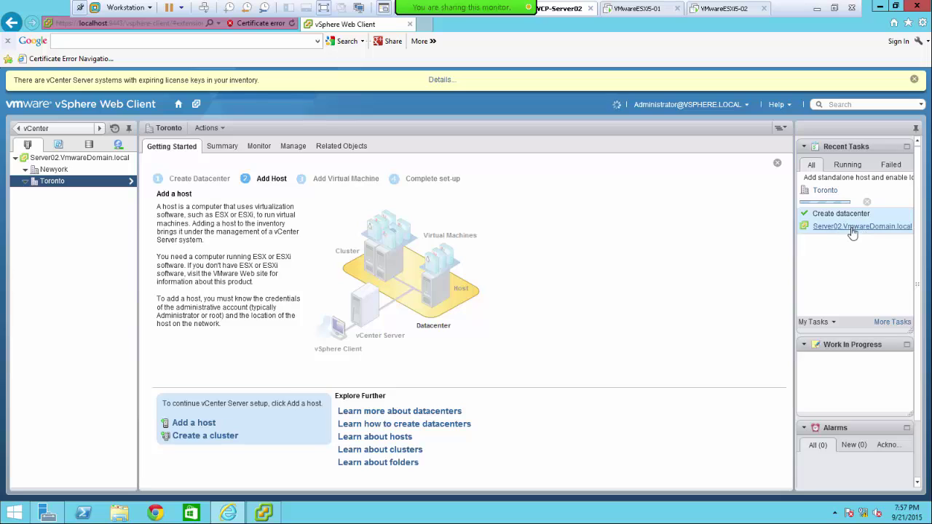
pyautogui.click(834, 228)
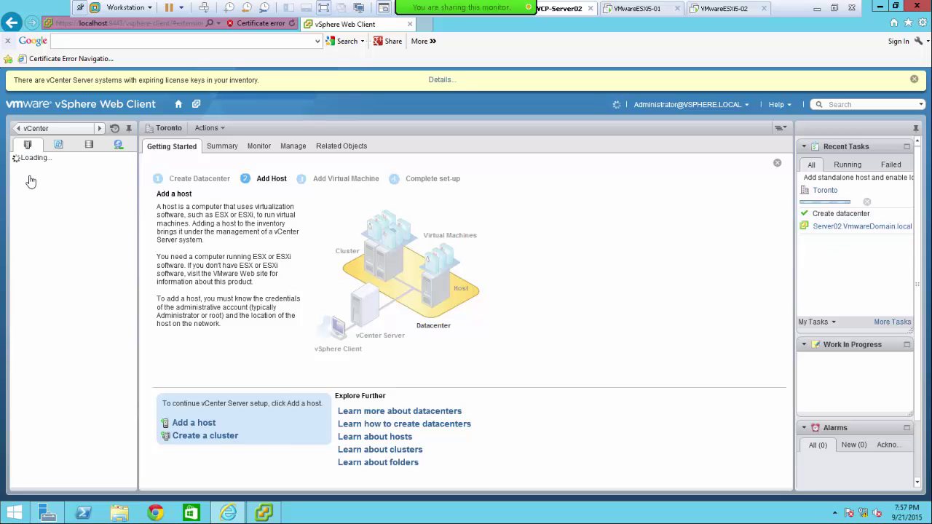
# - In the desktop vSphere Client, widen the Recent Tasks Name, Target, Status and Details columns to follow progress
pyautogui.click(266, 515)
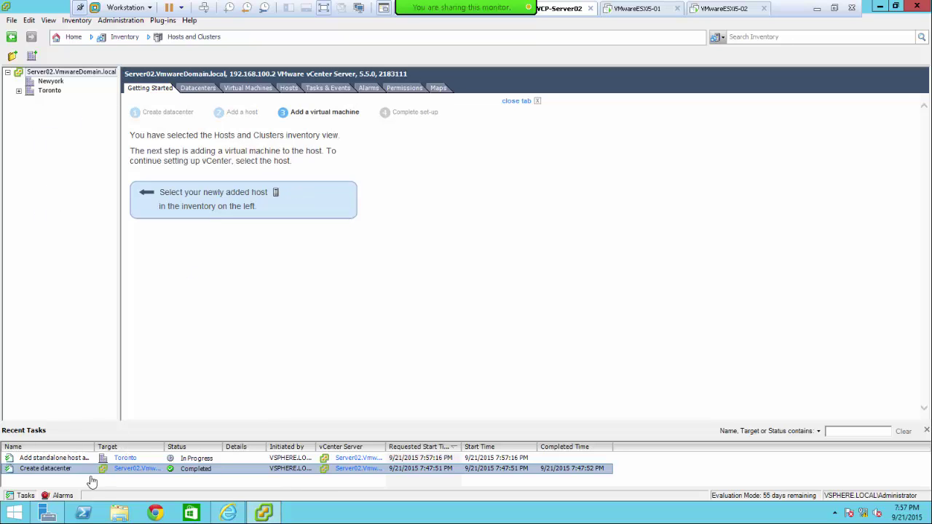
pyautogui.moveTo(164, 447); pyautogui.dragTo(234, 448)
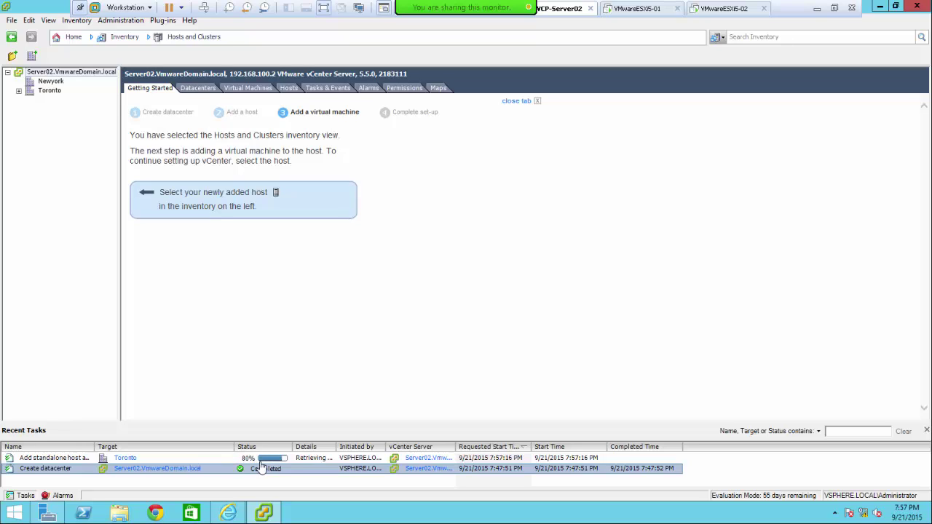
pyautogui.moveTo(338, 452); pyautogui.dragTo(466, 453)
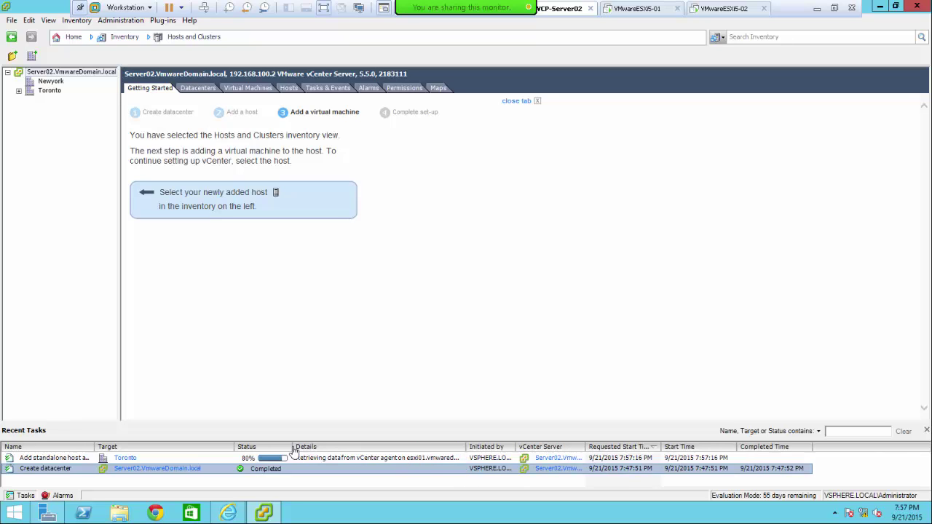
pyautogui.moveTo(295, 452)
pyautogui.mouseDown()
pyautogui.moveTo(340, 453)
pyautogui.moveTo(306, 453)
pyautogui.mouseUp()
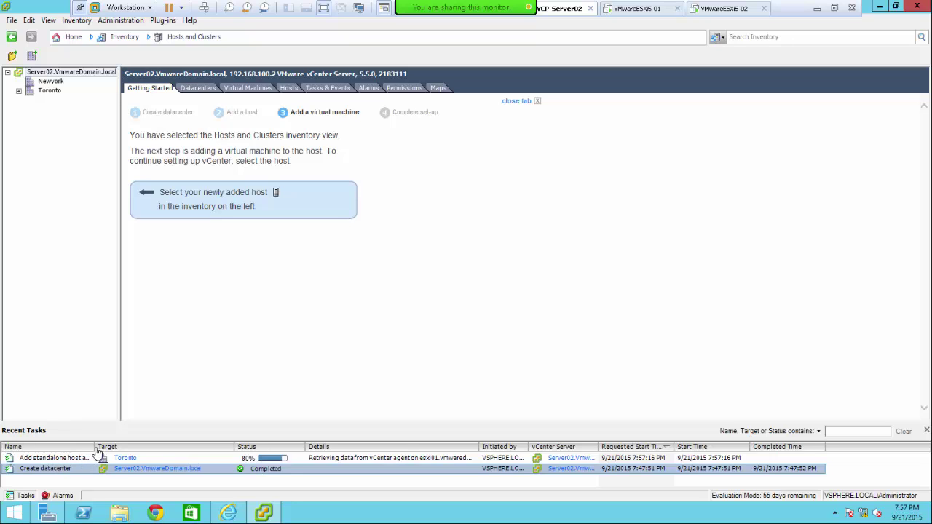
pyautogui.moveTo(95, 450); pyautogui.dragTo(173, 454)
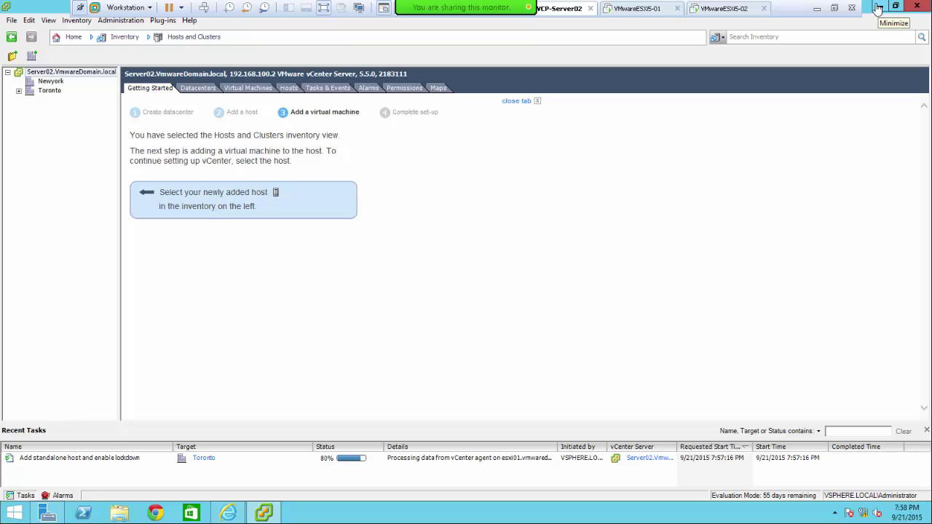
# - Minimize vSphere Client, widen the web client's Recent Tasks panel, and review its Running, Failed and All lists
pyautogui.click(877, 7)
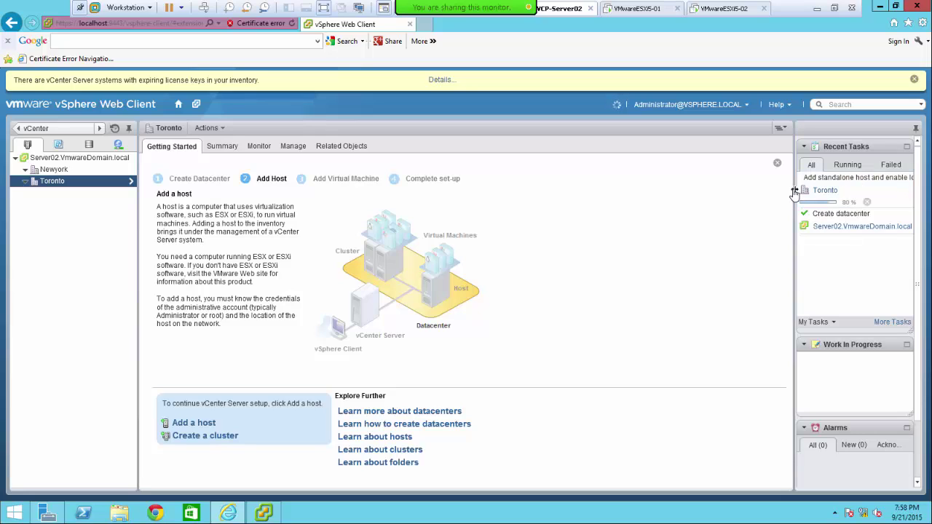
pyautogui.moveTo(797, 192); pyautogui.dragTo(718, 195)
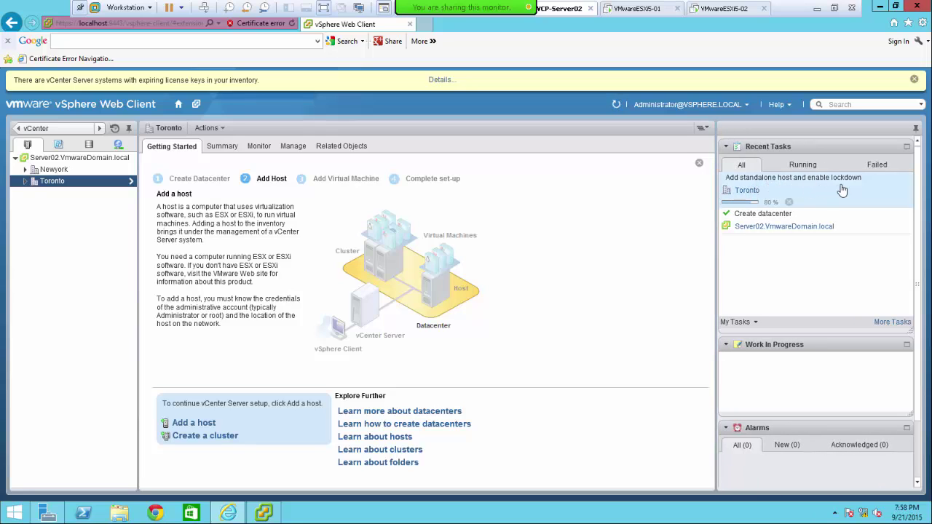
pyautogui.click(804, 166)
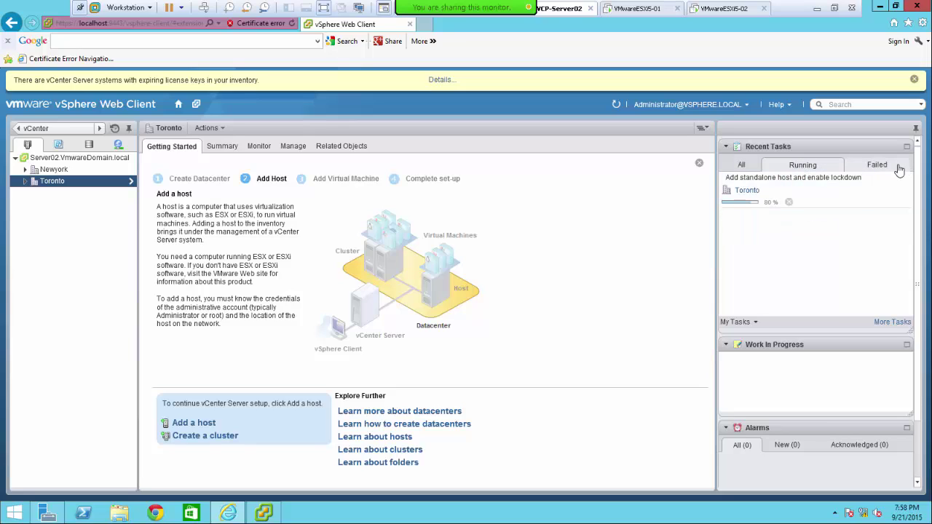
pyautogui.click(742, 166)
pyautogui.click(802, 166)
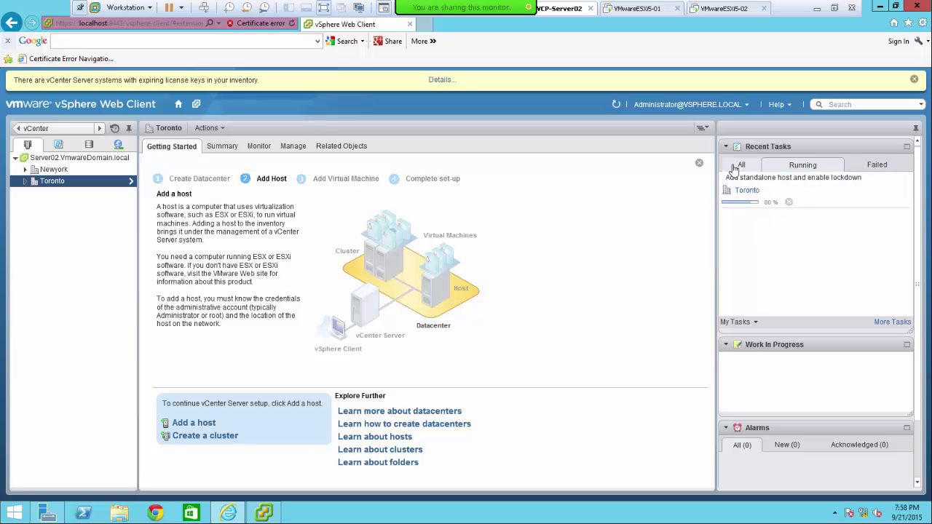
pyautogui.click(876, 166)
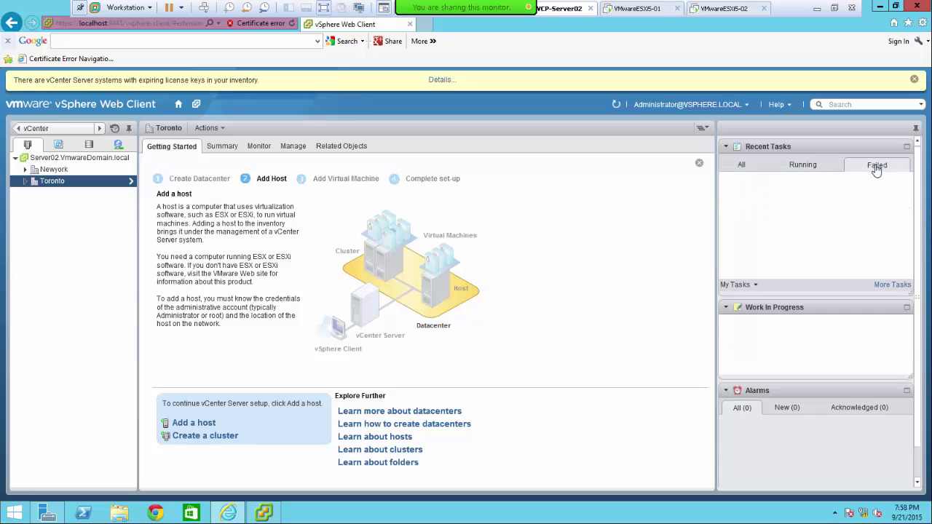
pyautogui.click(742, 167)
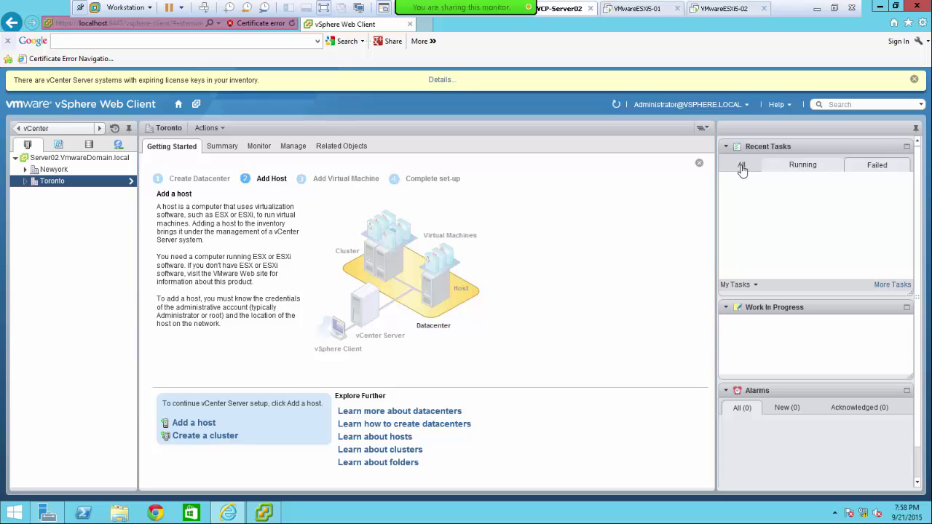
pyautogui.click(794, 190)
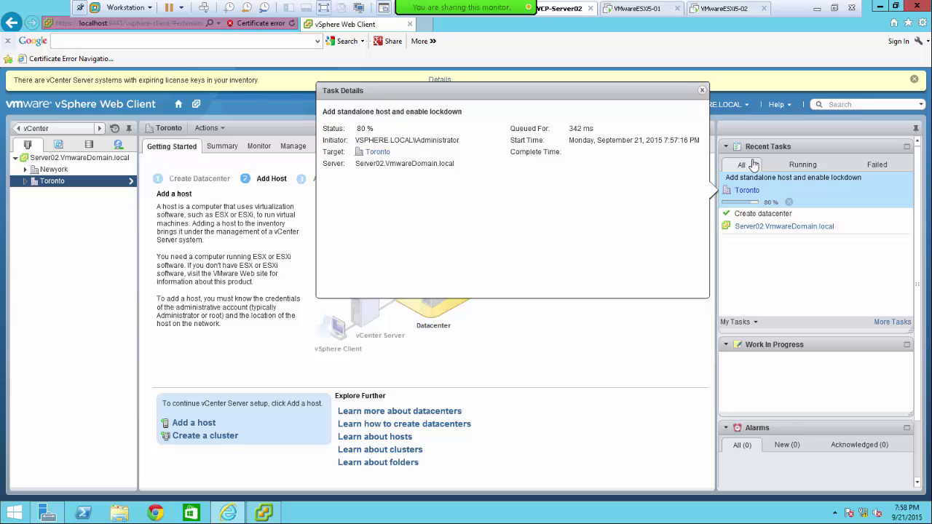
pyautogui.click(606, 320)
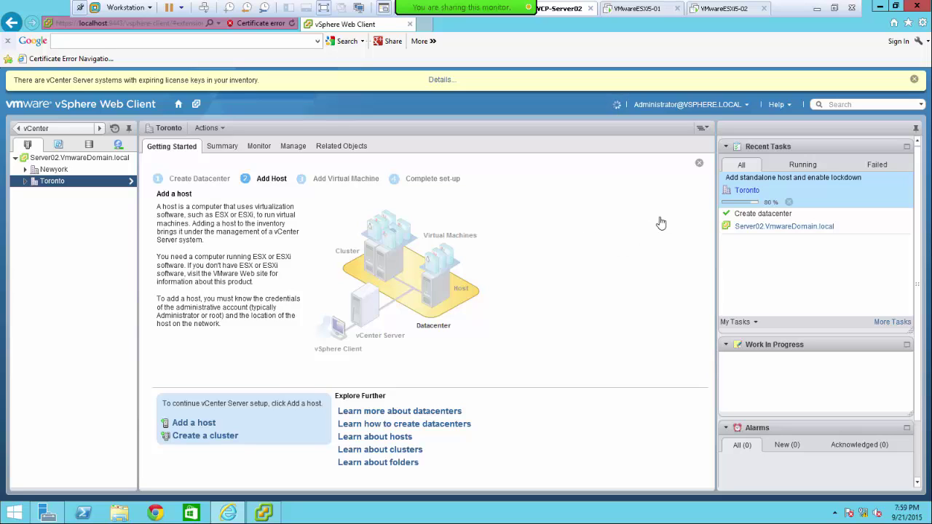
# - Start adding host ESXi02.VmwareDomain.local to the Newyork datacenter and proceed to connection settings
pyautogui.rightClick(67, 172)
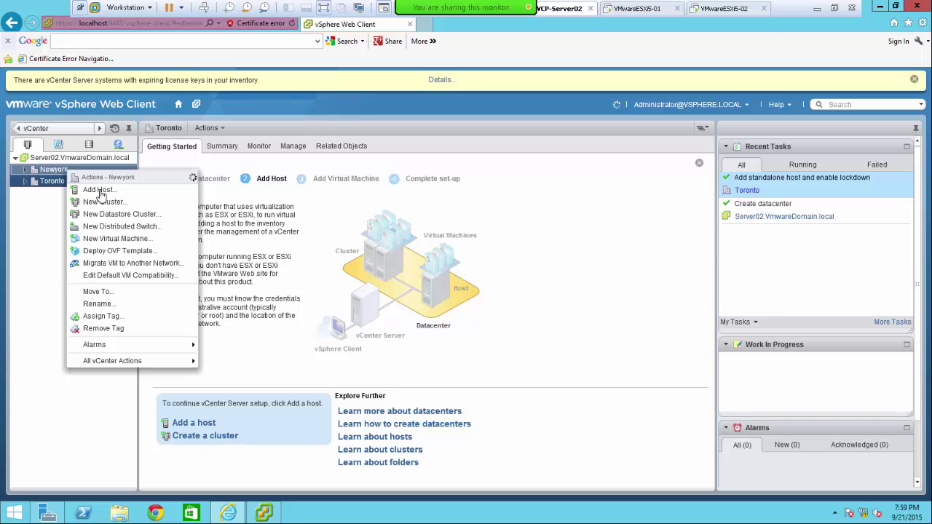
pyautogui.click(95, 190)
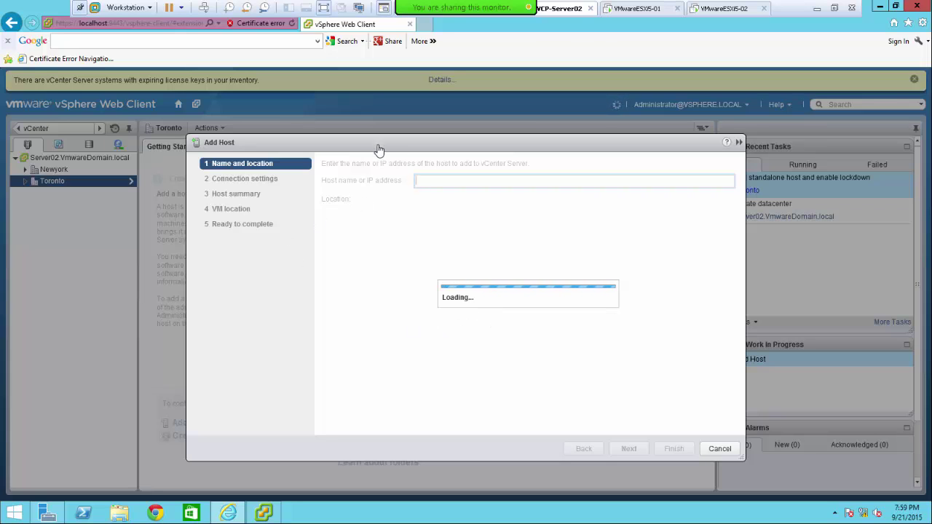
pyautogui.moveTo(379, 149); pyautogui.dragTo(345, 114)
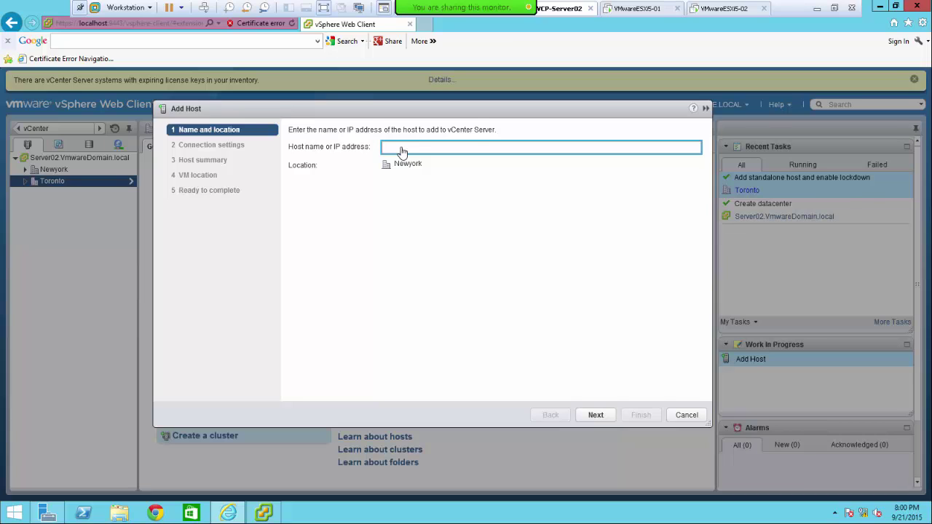
pyautogui.write('ESXi01.VmwareDomain.local')
pyautogui.moveTo(260, 516)
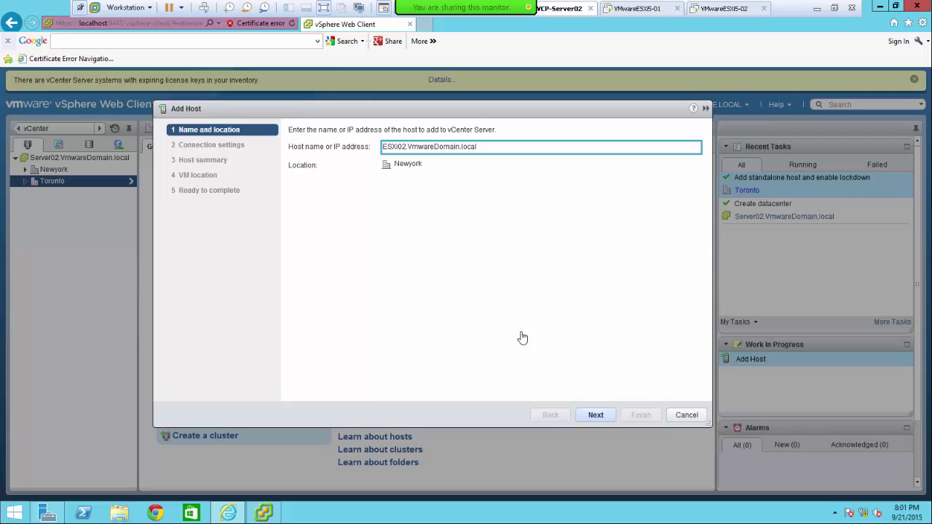
pyautogui.click(596, 416)
# - Log in to the new host as root with its password and trust its certificate
pyautogui.click(595, 415)
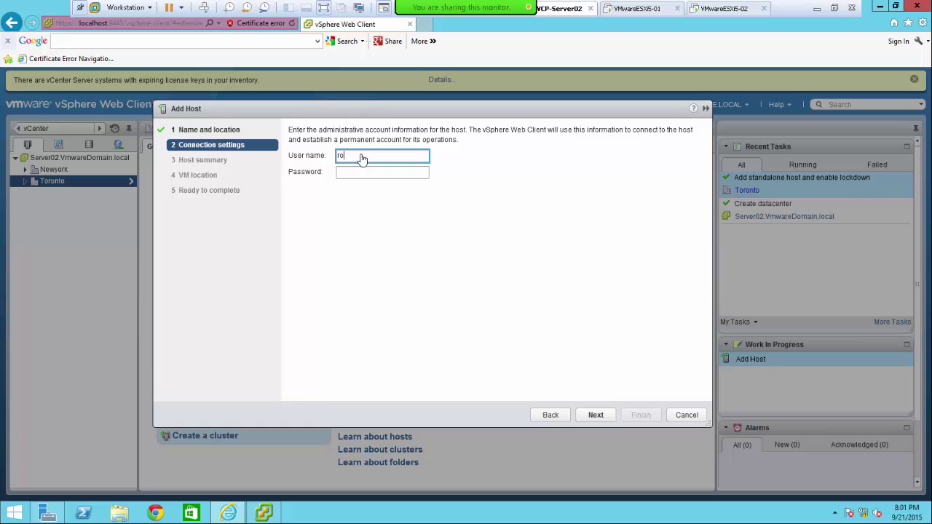
pyautogui.press('Tab')
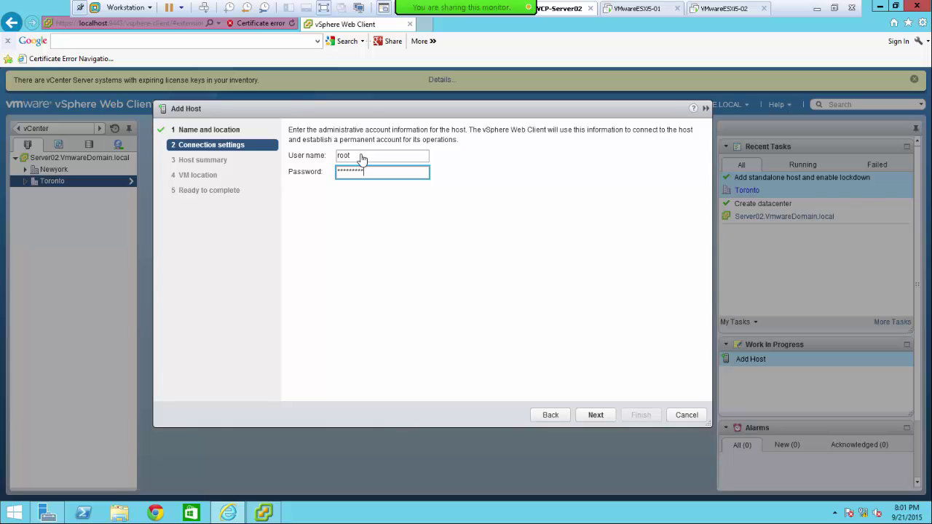
pyautogui.click(596, 422)
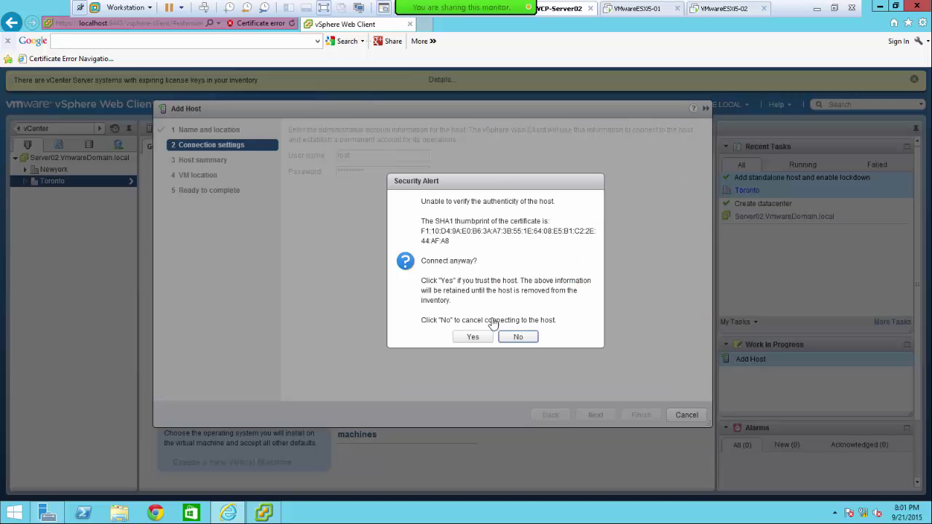
pyautogui.click(473, 337)
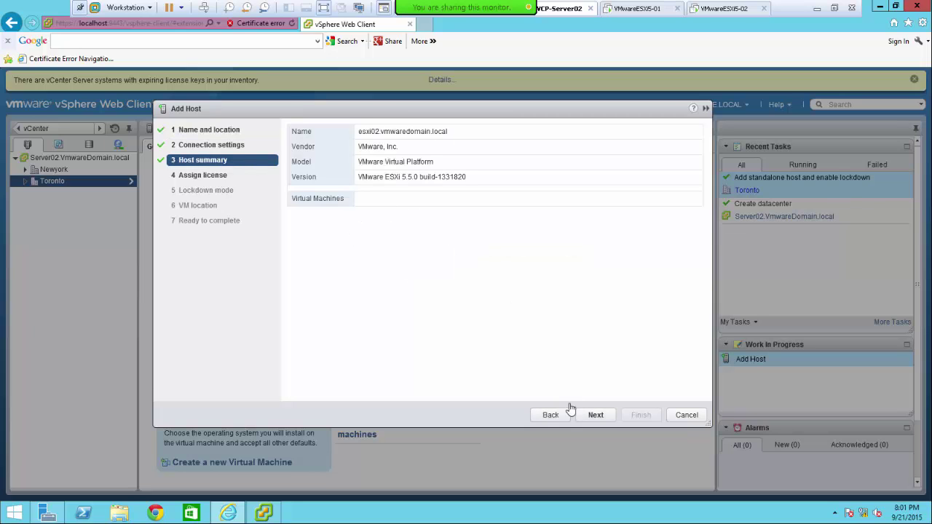
# - Skip licensing, leave lockdown mode off, keep Newyork as VM location, and finish the wizard
pyautogui.click(594, 416)
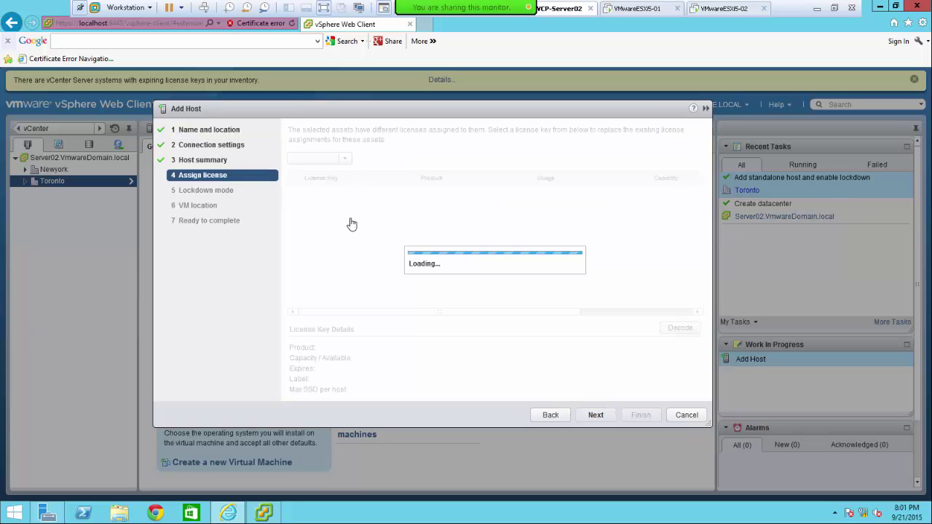
pyautogui.click(596, 416)
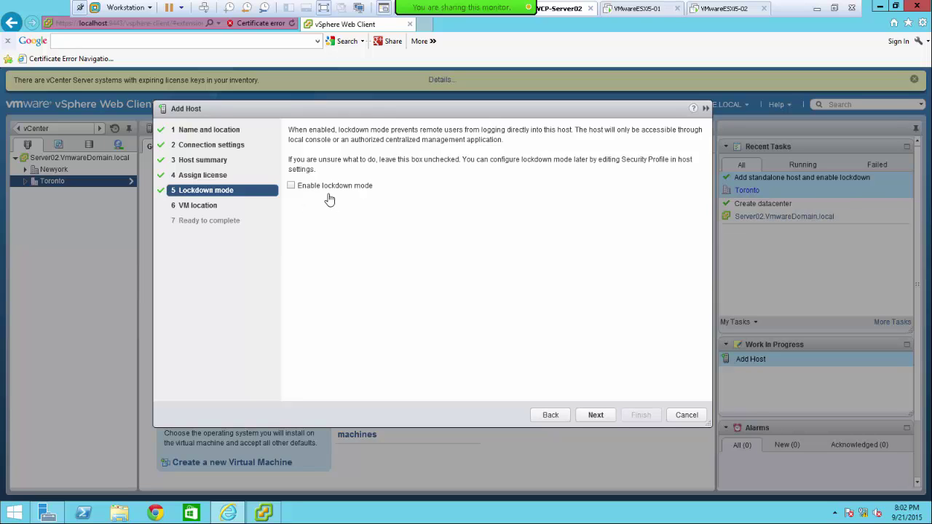
pyautogui.click(594, 417)
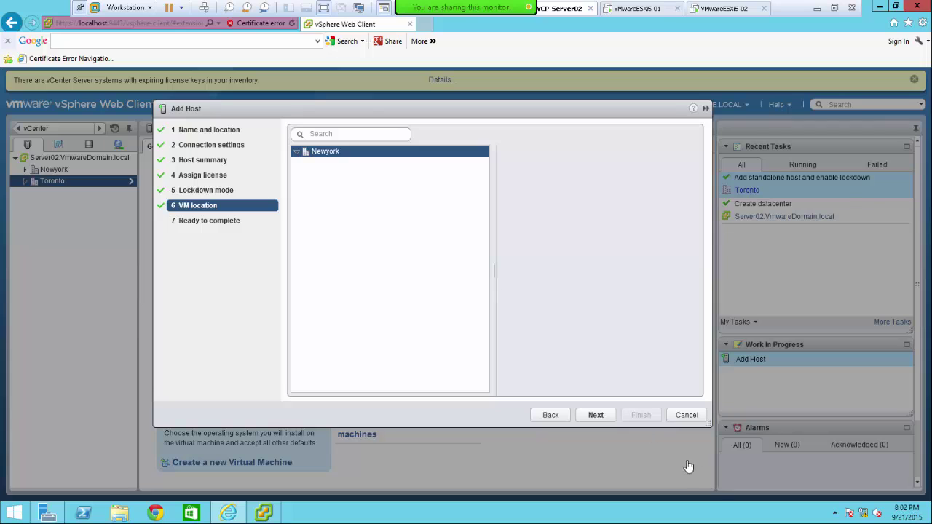
pyautogui.click(594, 417)
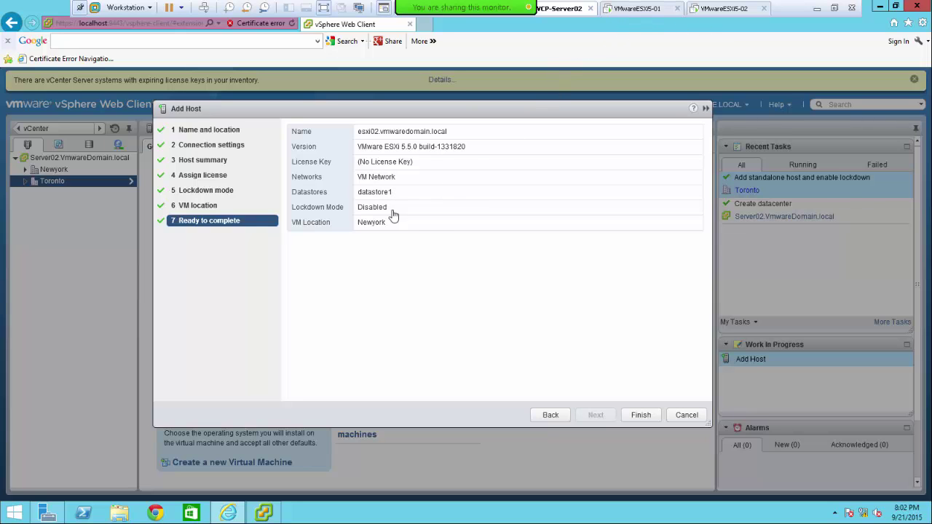
pyautogui.click(639, 418)
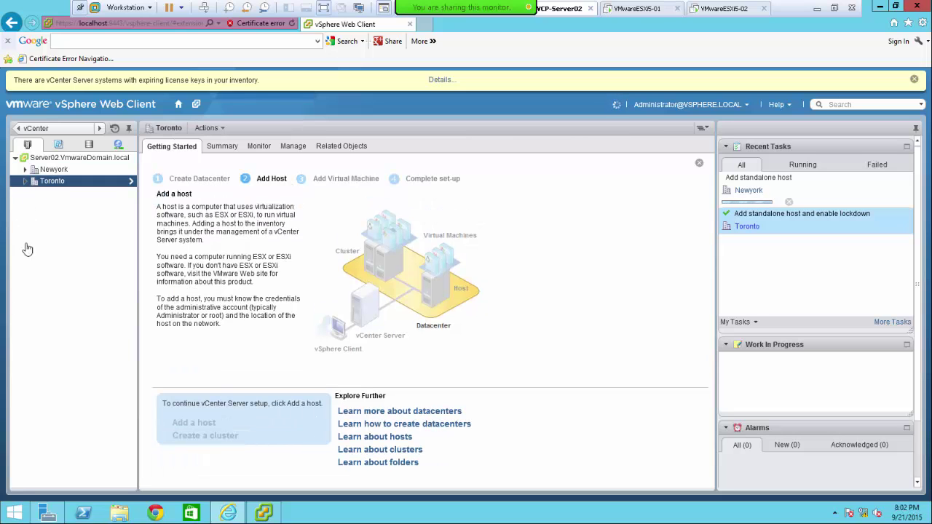
# - Expand Newyork and Toronto in the Navigator so esxi01.vmwaredomain.local shows under Toronto
pyautogui.click(24, 169)
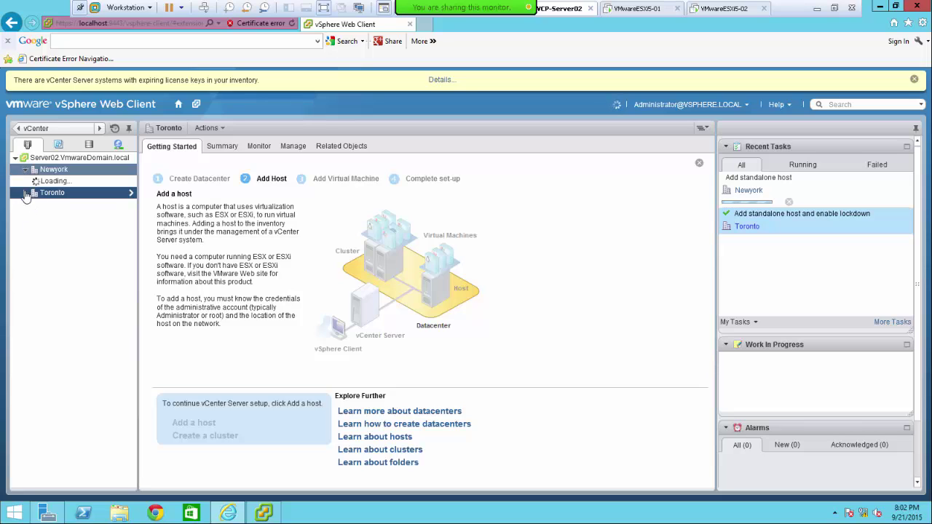
pyautogui.click(25, 193)
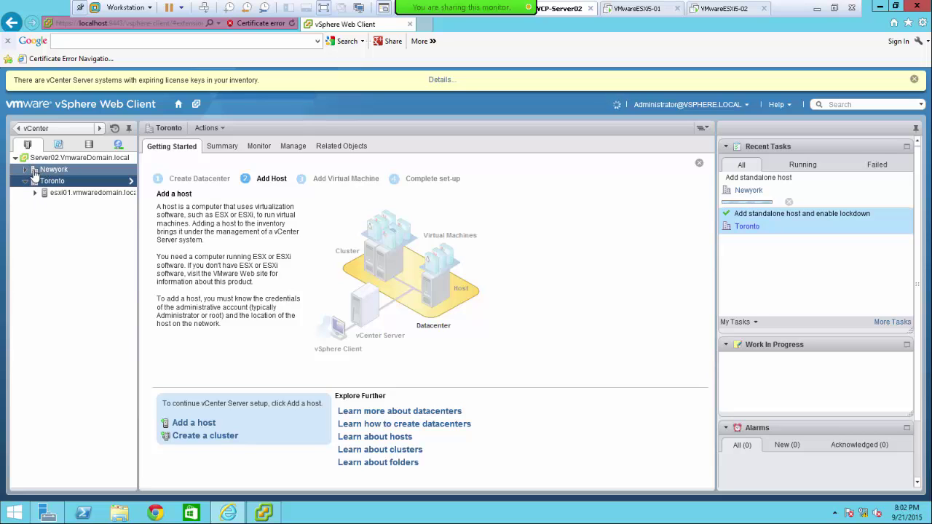
pyautogui.click(26, 170)
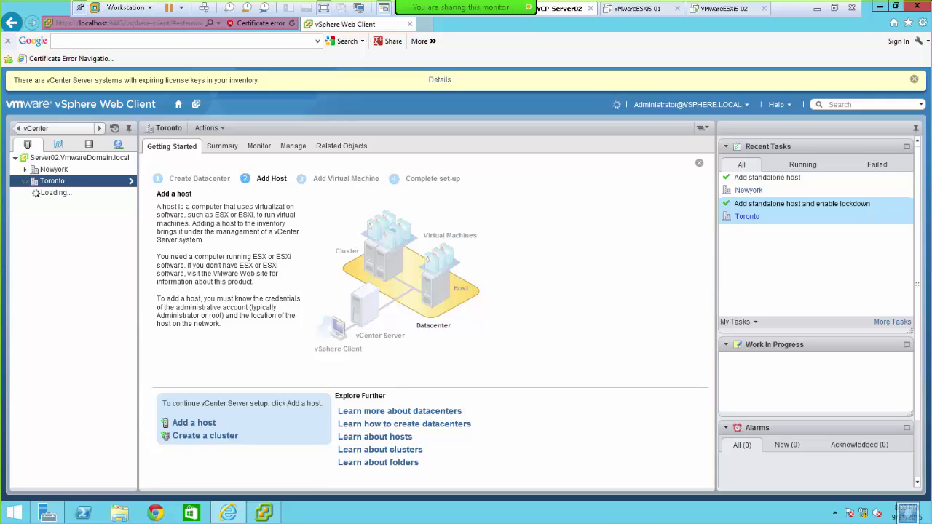
pyautogui.moveTo(430, 5)
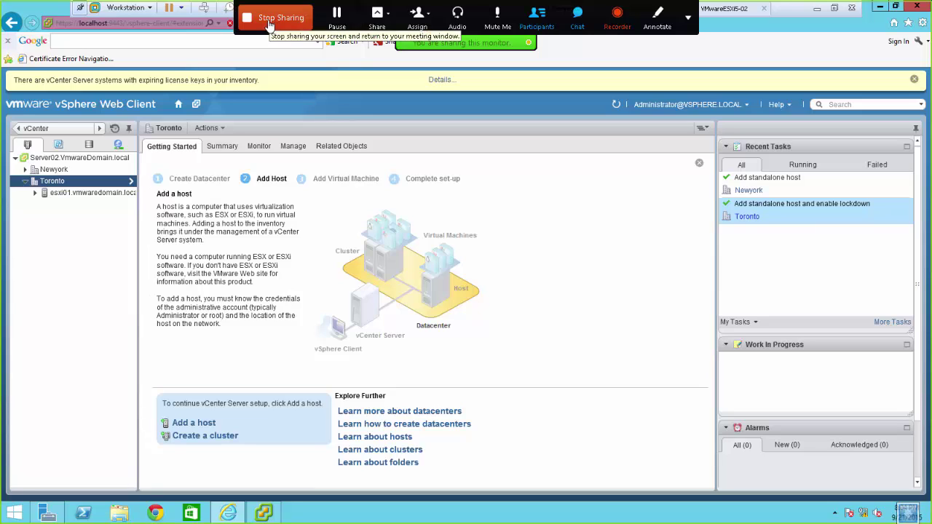
# - Expand Newyork and select its new host esxi02.vmwaredomain.local
pyautogui.click(269, 22)
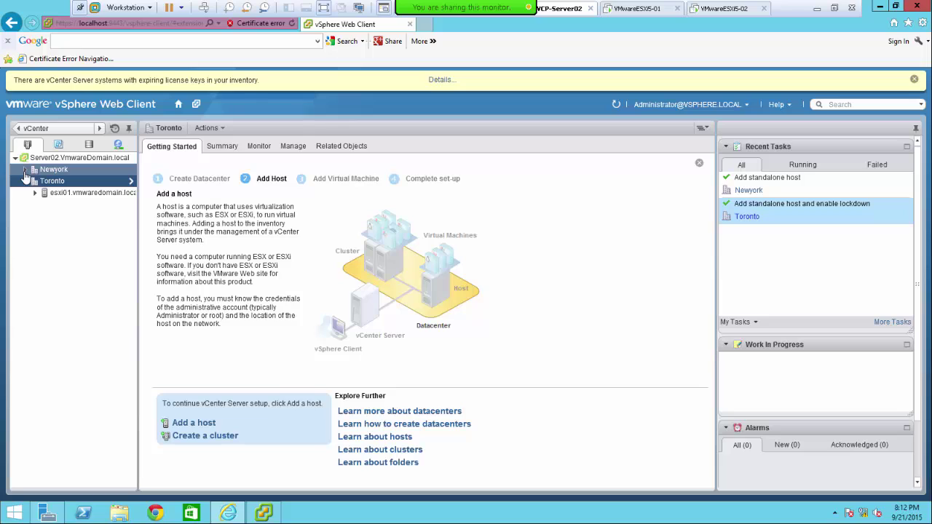
pyautogui.click(25, 170)
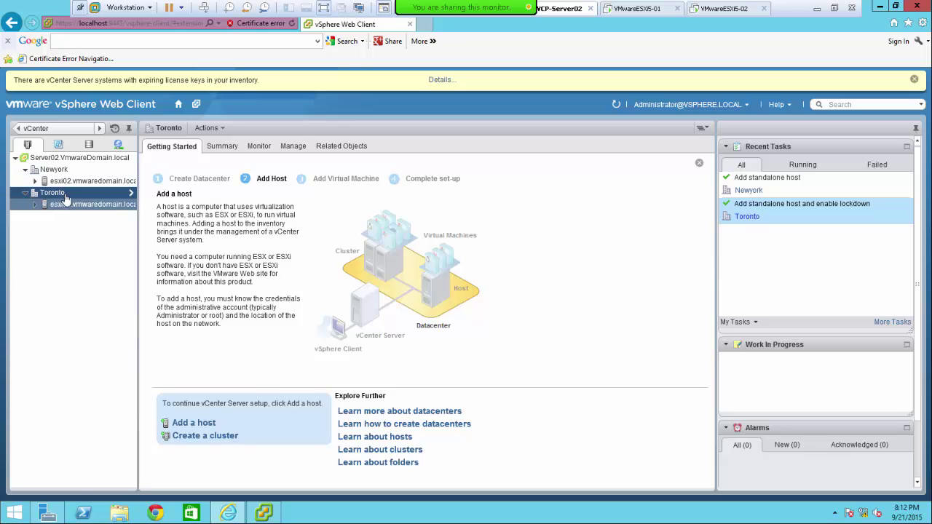
pyautogui.click(64, 182)
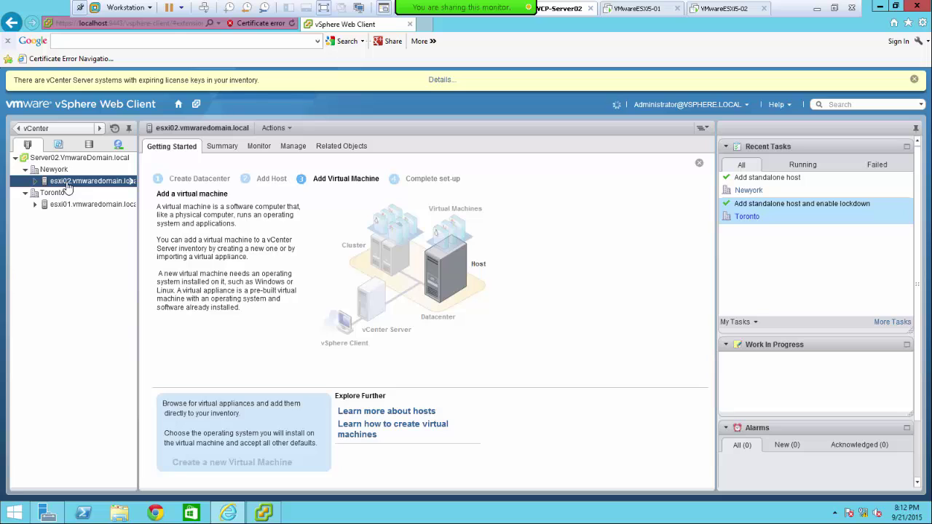
pyautogui.click(35, 181)
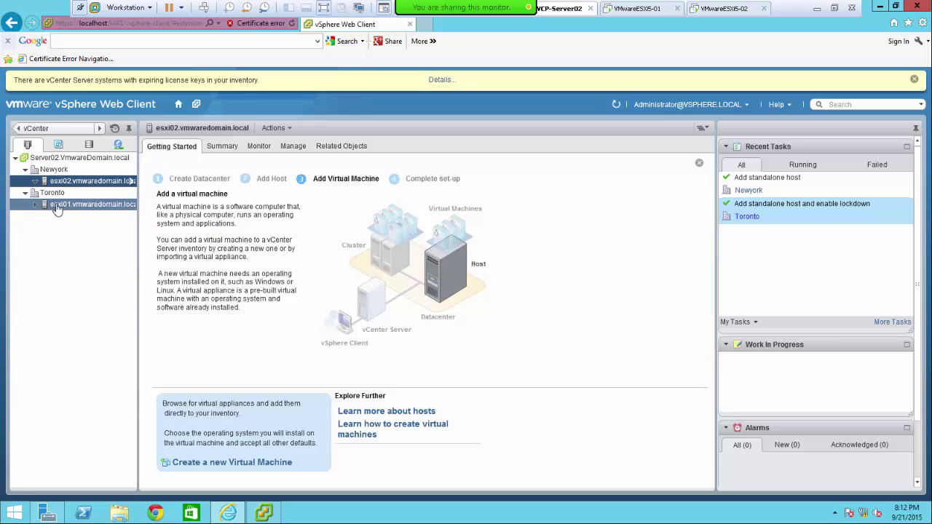
# - Open the esxi01.vmwaredomain.local host under Toronto
pyautogui.click(35, 205)
pyautogui.click(80, 210)
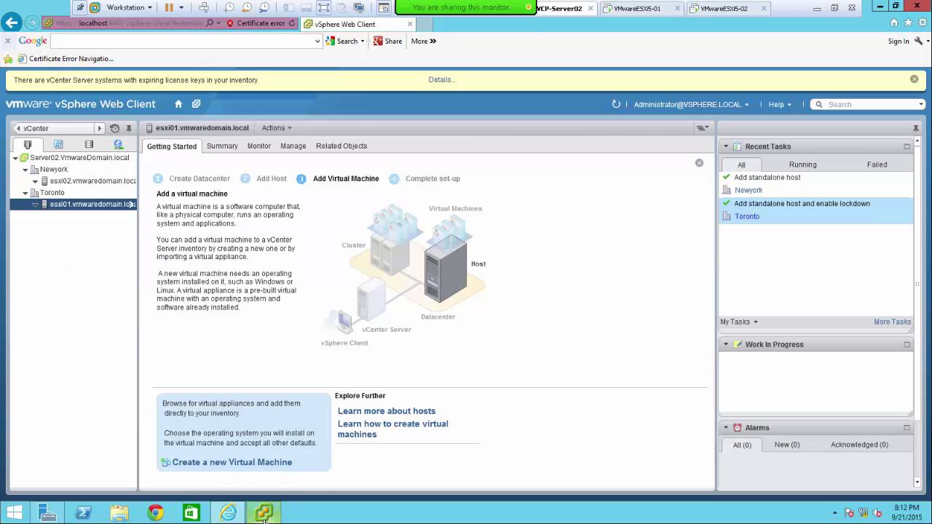
pyautogui.moveTo(264, 518)
# - In the desktop vSphere Client, expand both datacenters, widen the inventory pane, and open esxi01
pyautogui.click(264, 516)
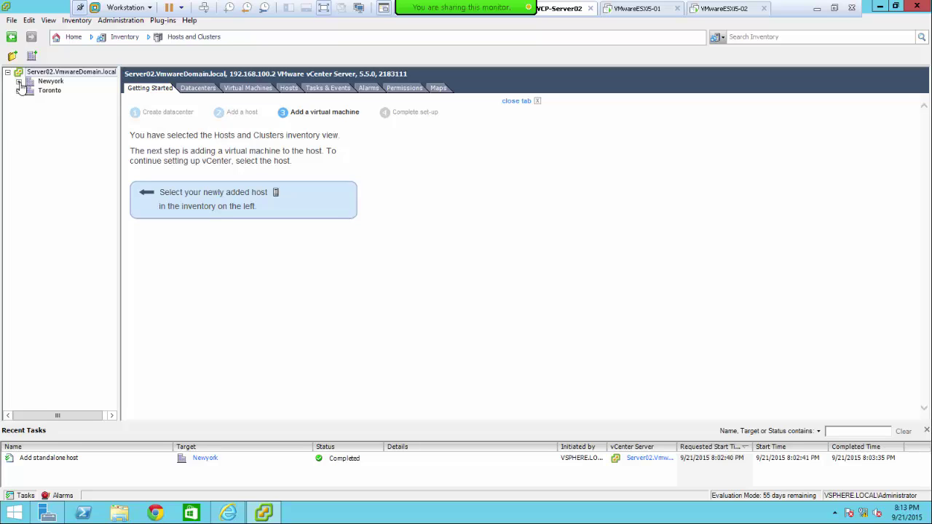
pyautogui.click(19, 82)
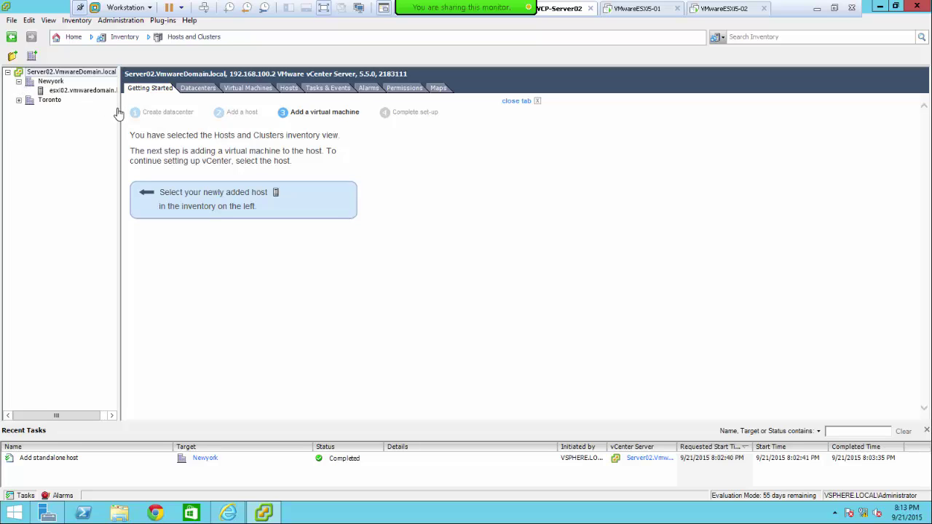
pyautogui.moveTo(120, 115); pyautogui.dragTo(190, 126)
pyautogui.click(19, 101)
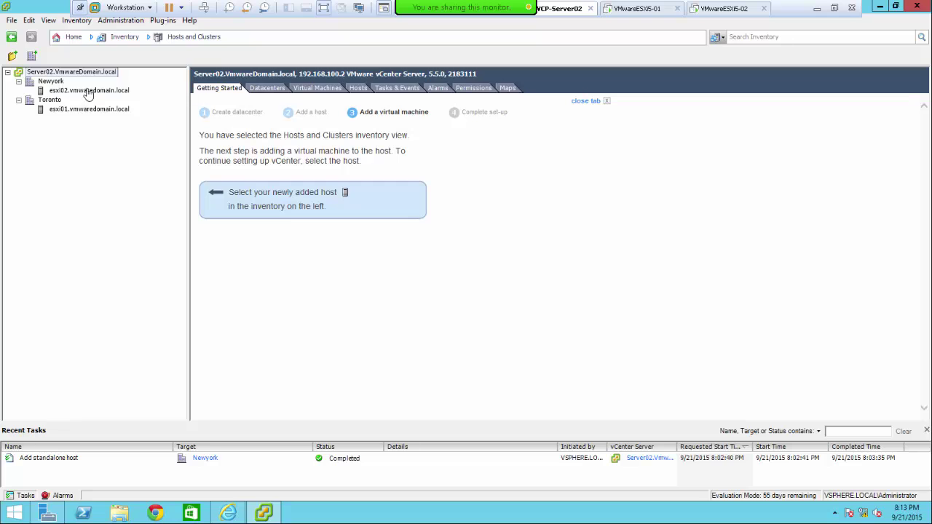
pyautogui.click(88, 91)
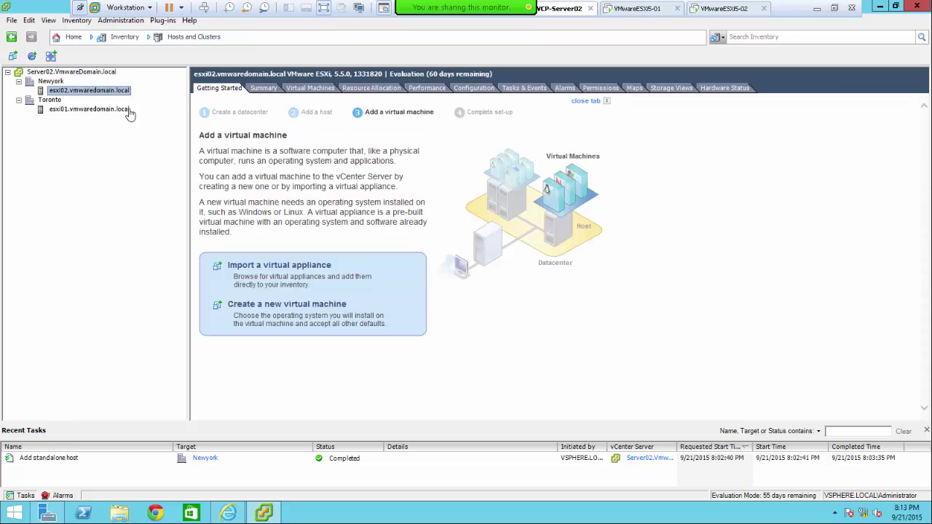
pyautogui.click(76, 110)
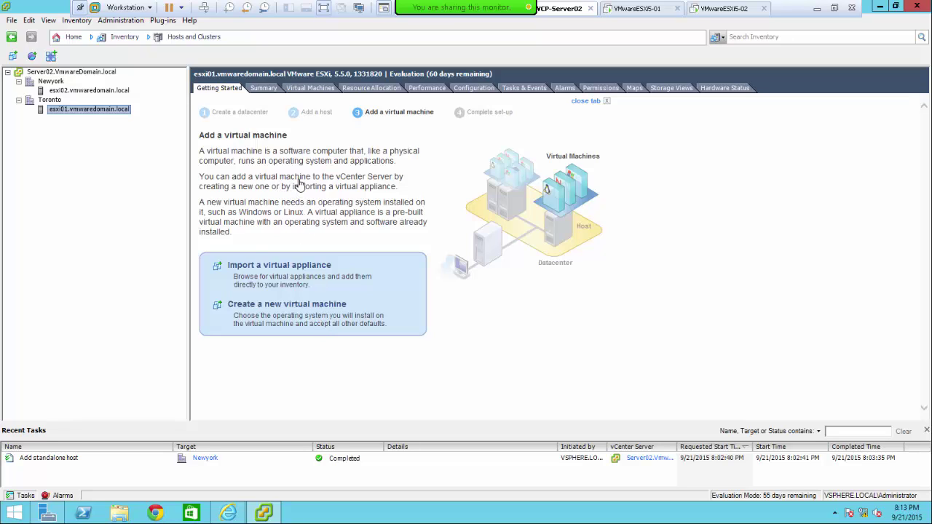
# - Show esxi01's Summary tab with its CPU, memory and datastore1 status
pyautogui.click(264, 88)
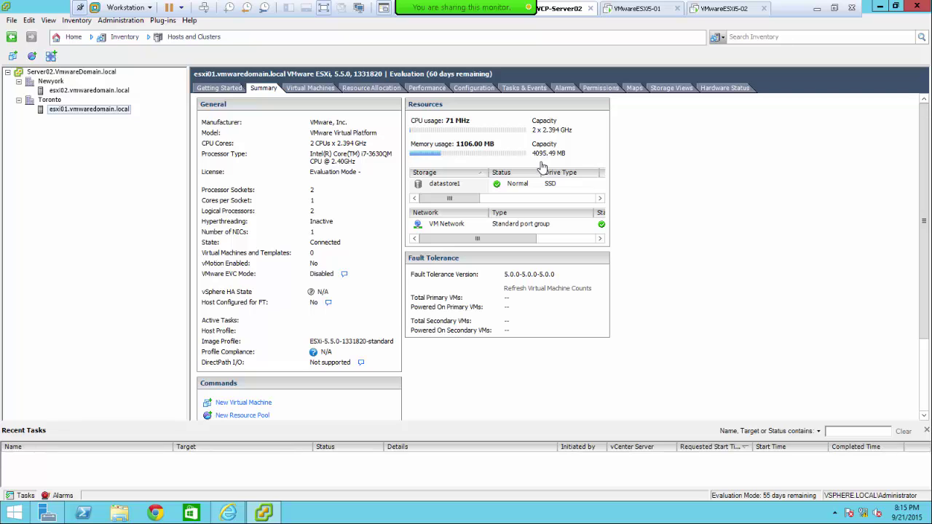
# - Close the VMwareESXi5-01 machine's settings without changes
pyautogui.click(630, 8)
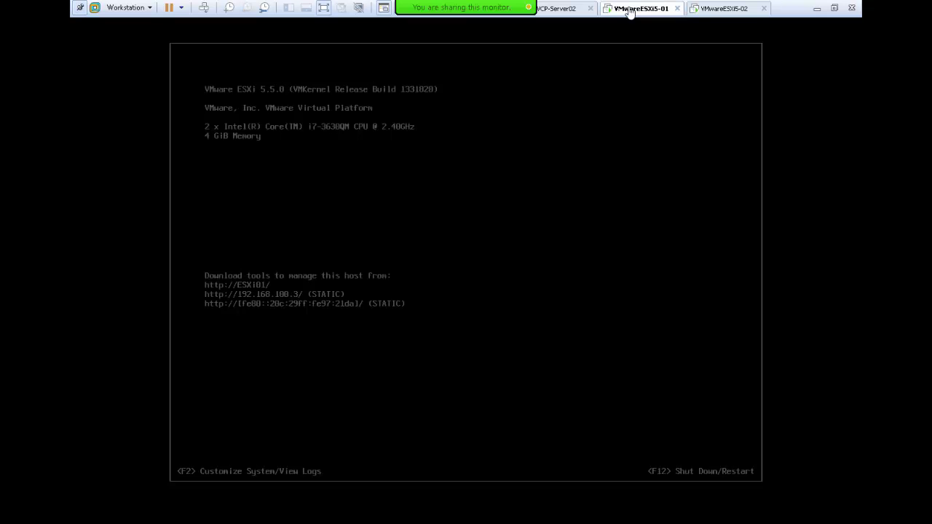
pyautogui.rightClick(631, 10)
pyautogui.click(652, 164)
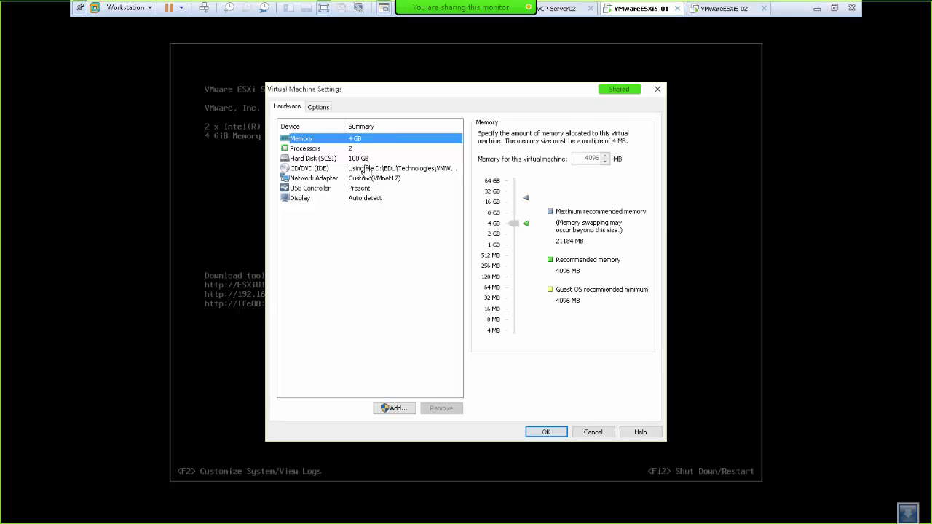
pyautogui.click(594, 433)
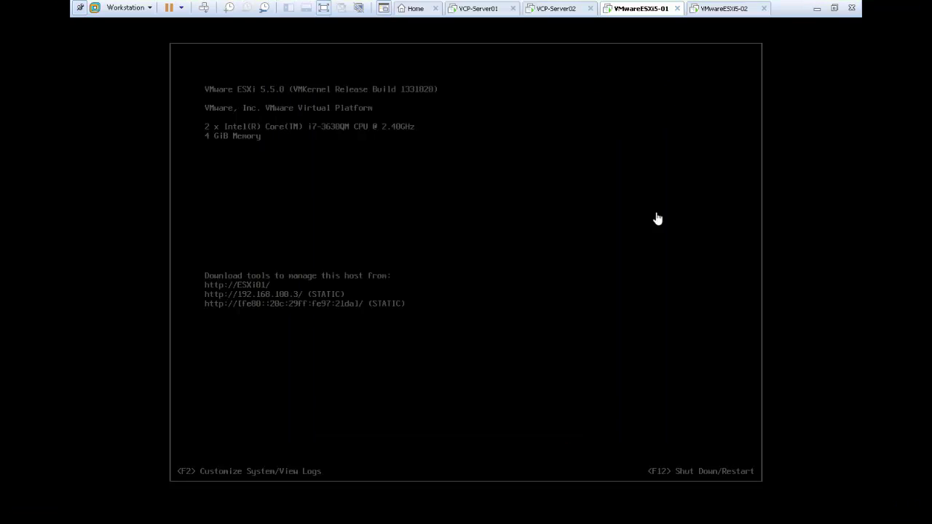
# - Review VMwareESXi5-02's hardware settings unchanged, then return to VCP-Server02
pyautogui.click(721, 8)
pyautogui.rightClick(721, 9)
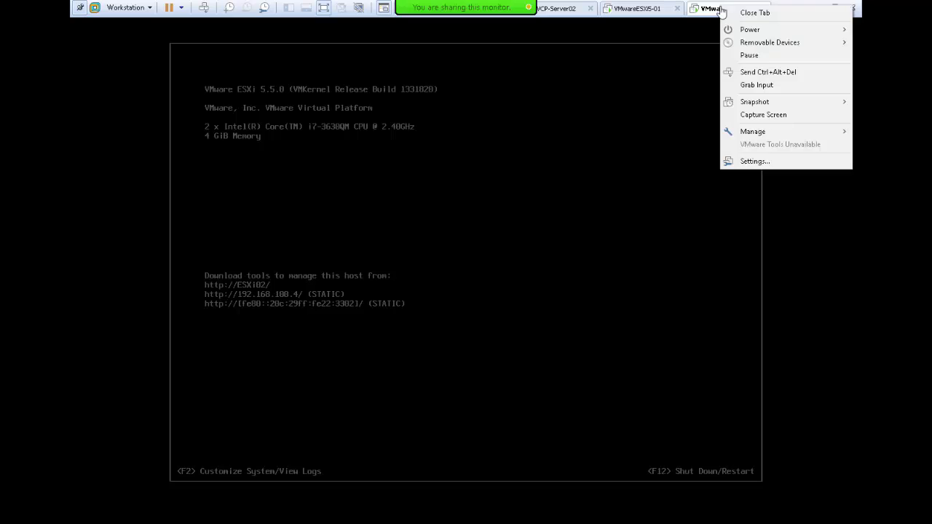
pyautogui.click(757, 163)
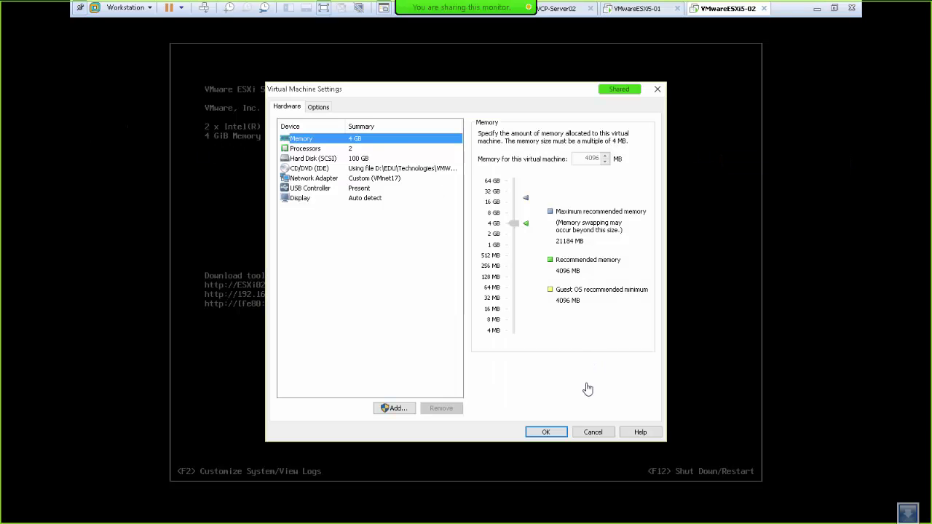
pyautogui.click(588, 434)
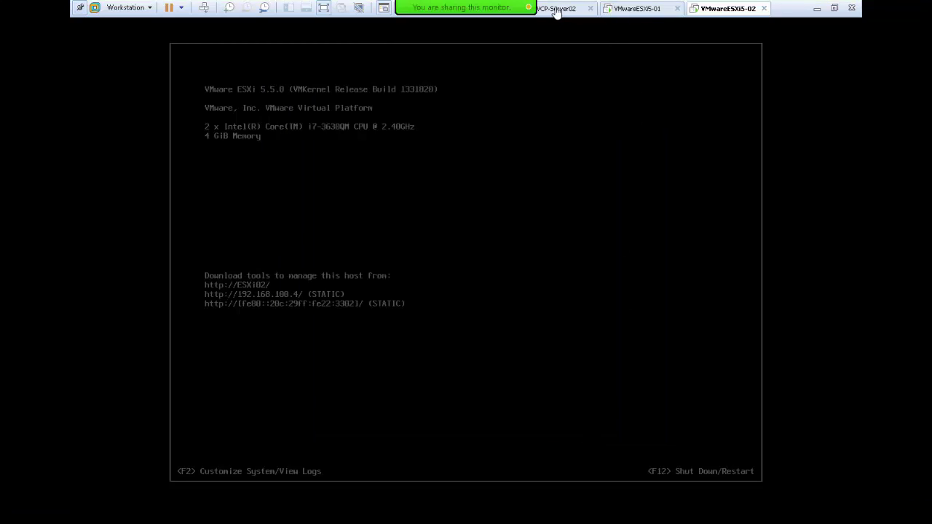
pyautogui.click(557, 8)
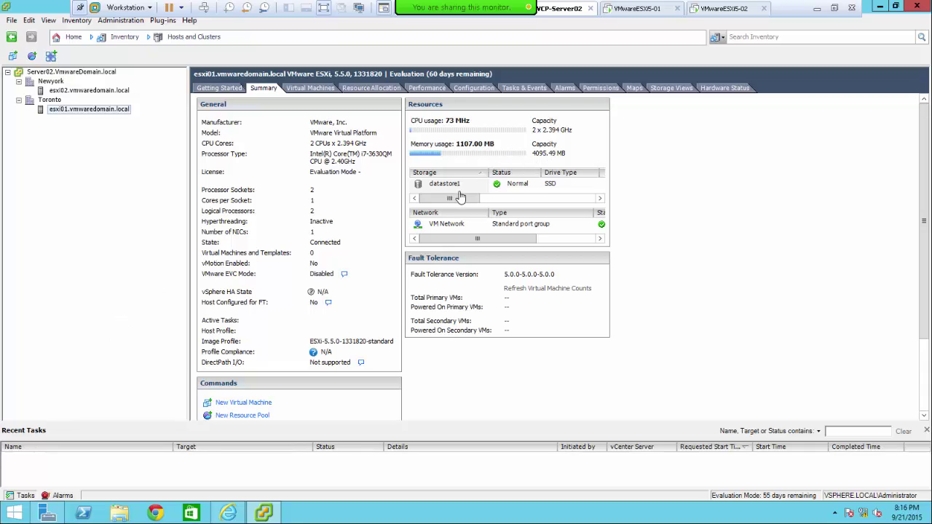
# - Raise VCP-Server02's memory to 4096 MB in its settings and apply with OK
pyautogui.rightClick(554, 13)
pyautogui.click(586, 166)
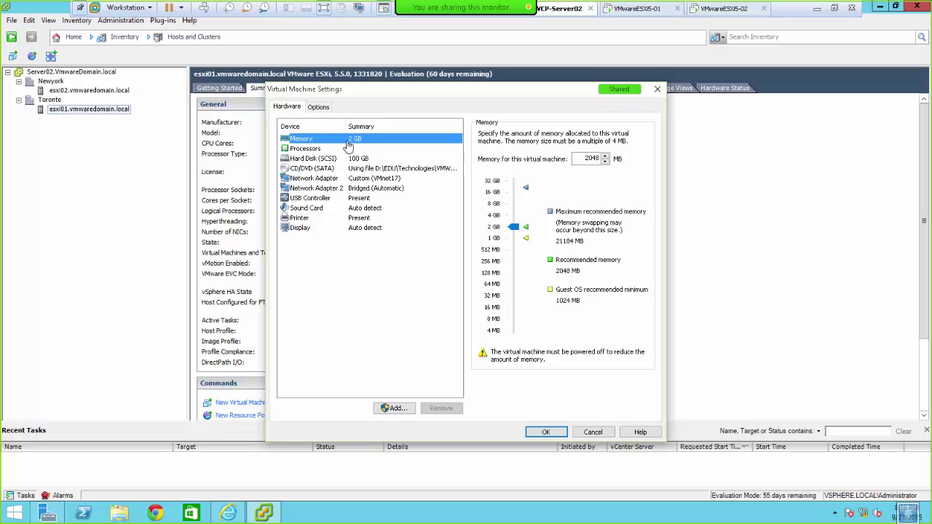
pyautogui.moveTo(519, 234); pyautogui.dragTo(521, 221)
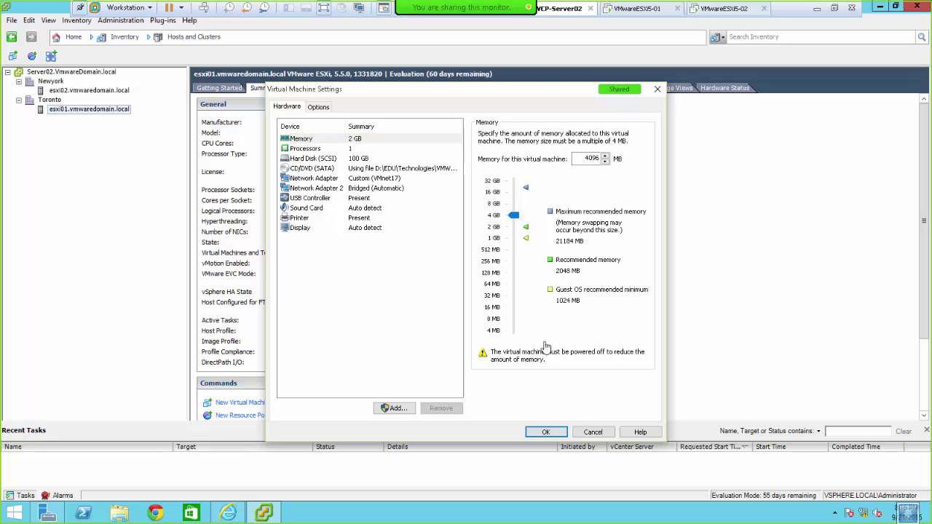
pyautogui.click(546, 432)
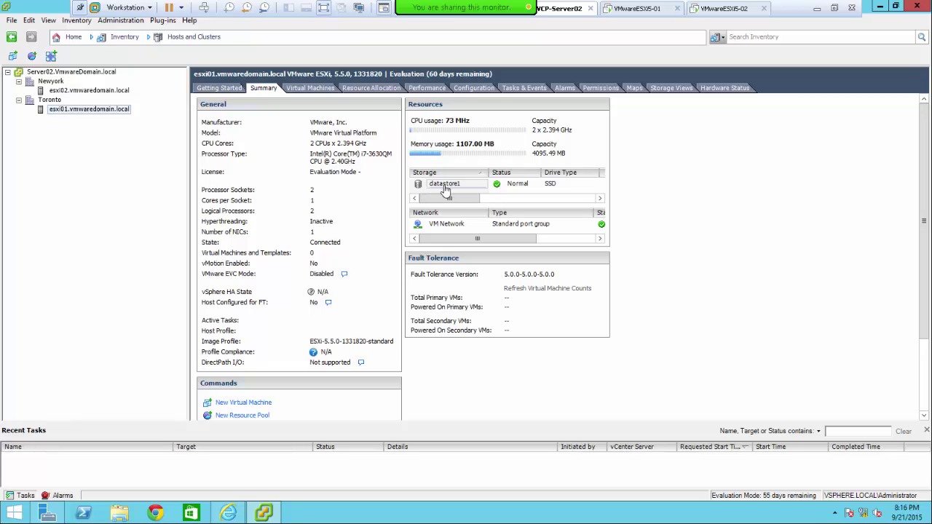
pyautogui.click(434, 227)
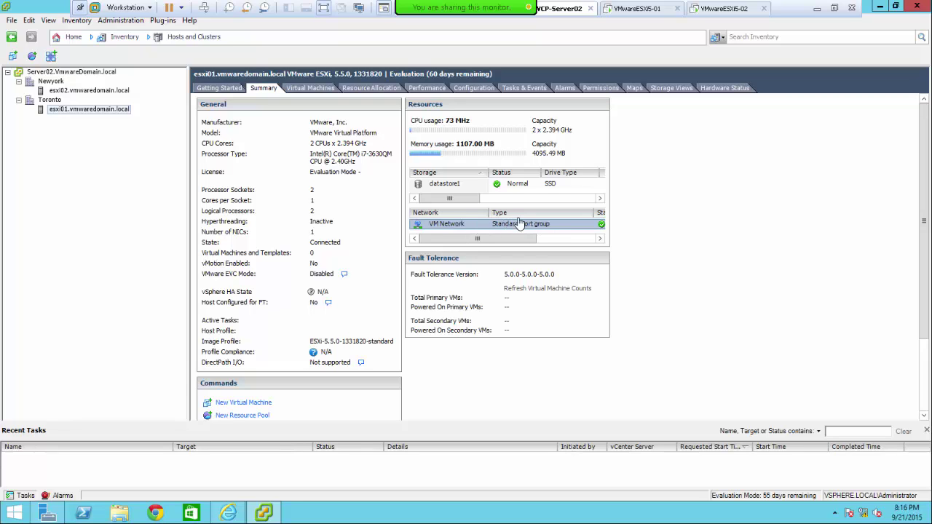
pyautogui.click(540, 240)
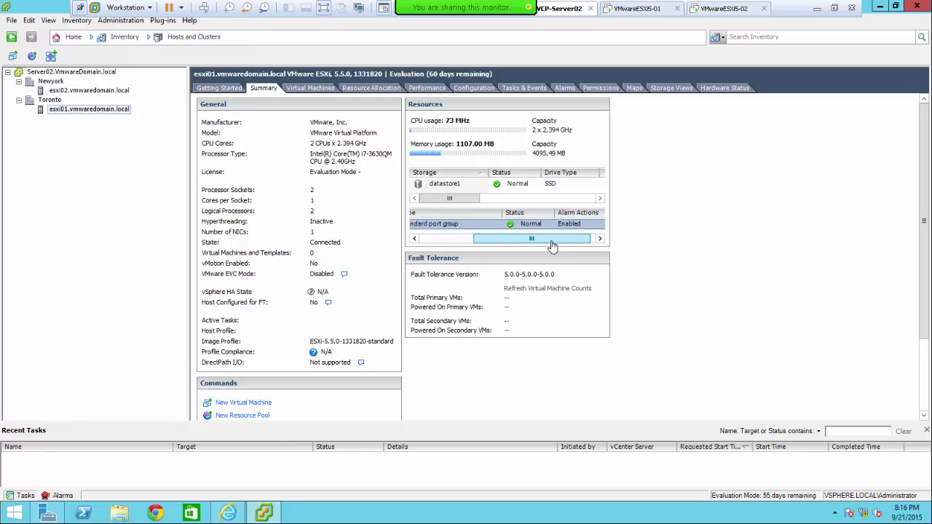
pyautogui.moveTo(552, 244); pyautogui.dragTo(498, 241)
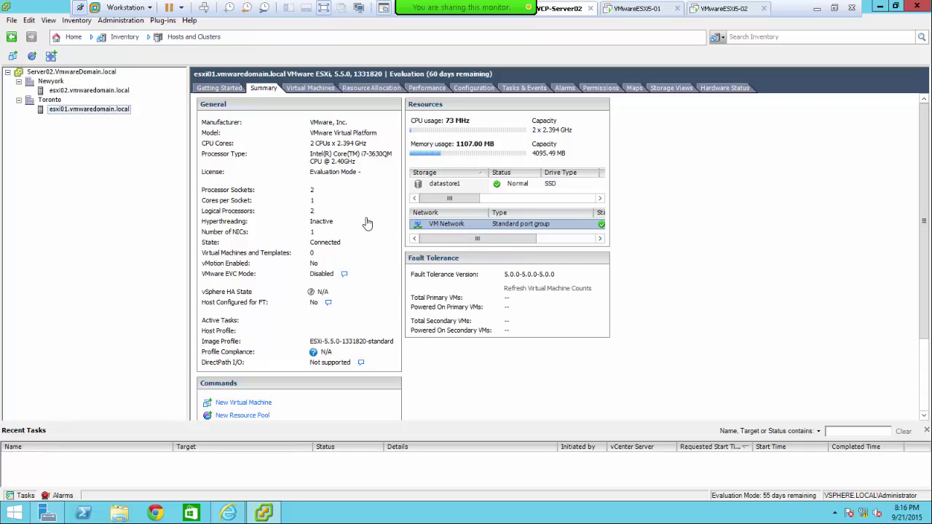
# - Review esxi01's Virtual Machines and Resource Allocation storage views, then its Performance page
pyautogui.click(312, 88)
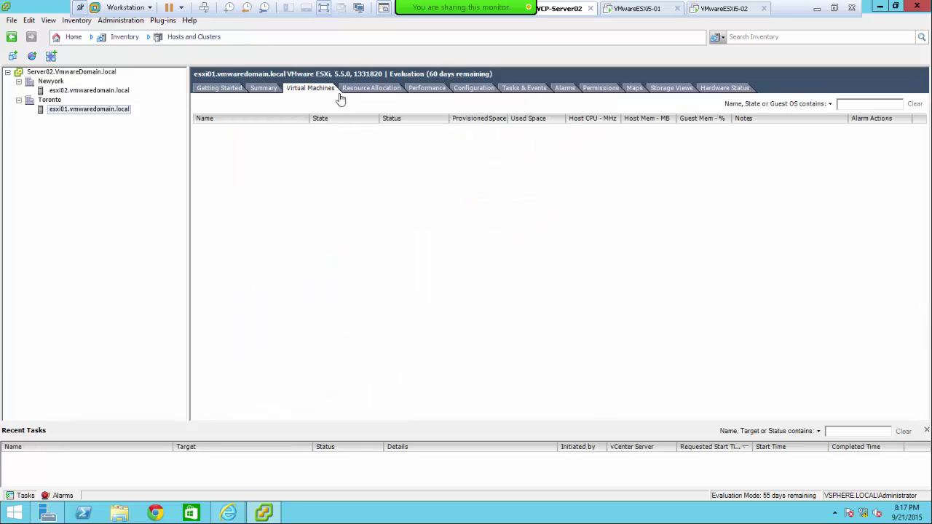
pyautogui.click(368, 90)
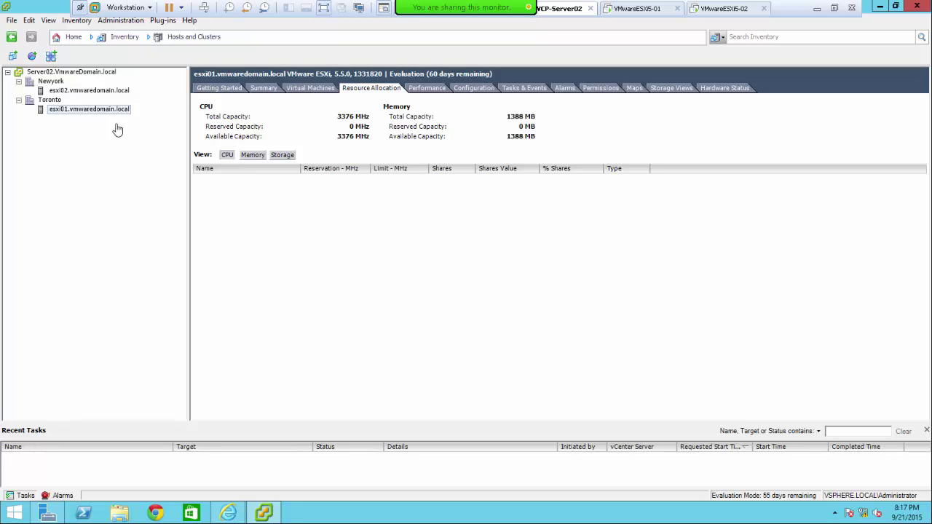
pyautogui.click(283, 156)
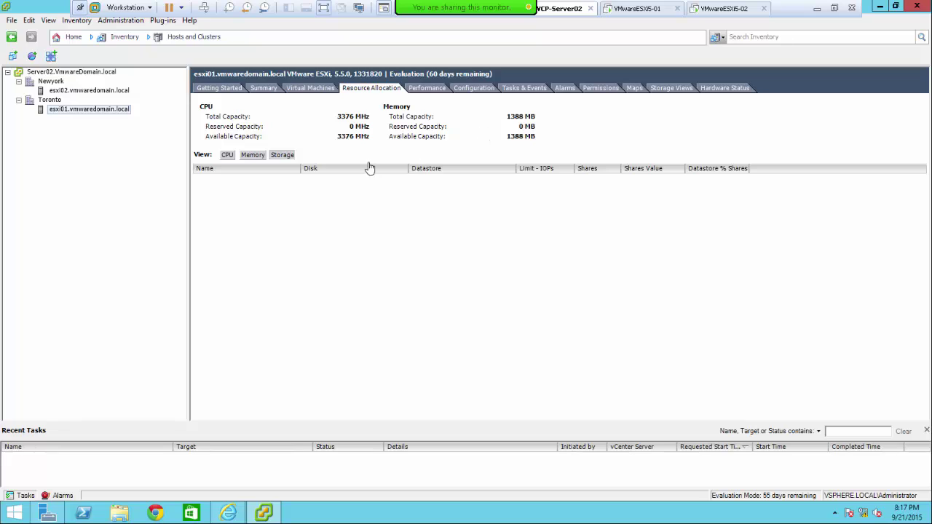
pyautogui.click(426, 92)
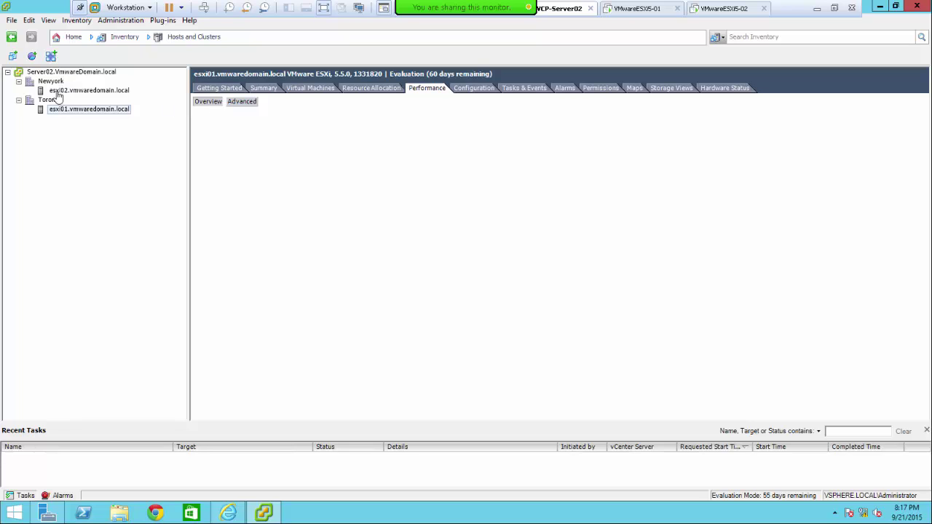
# - Inspect esxi01's real-time CPU chart in Advanced view, then go back to the 1 Day Overview
pyautogui.click(245, 103)
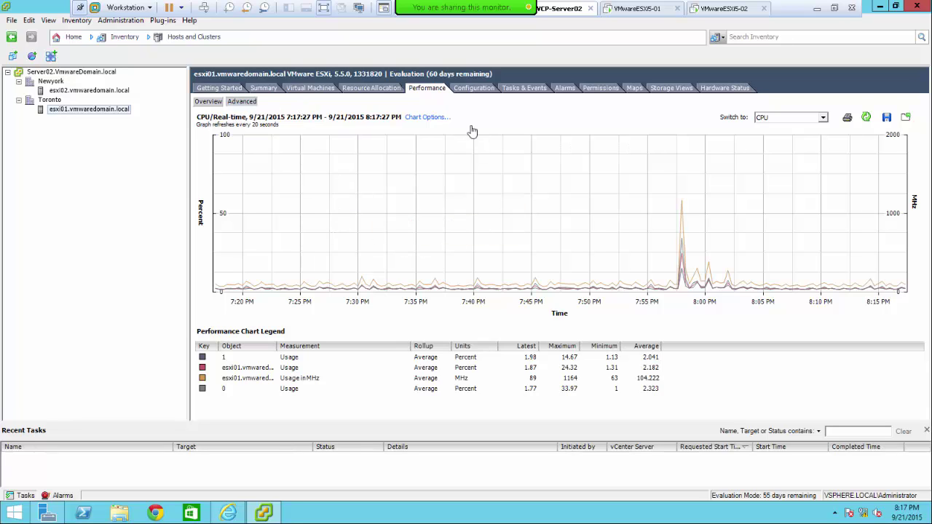
pyautogui.moveTo(678, 289)
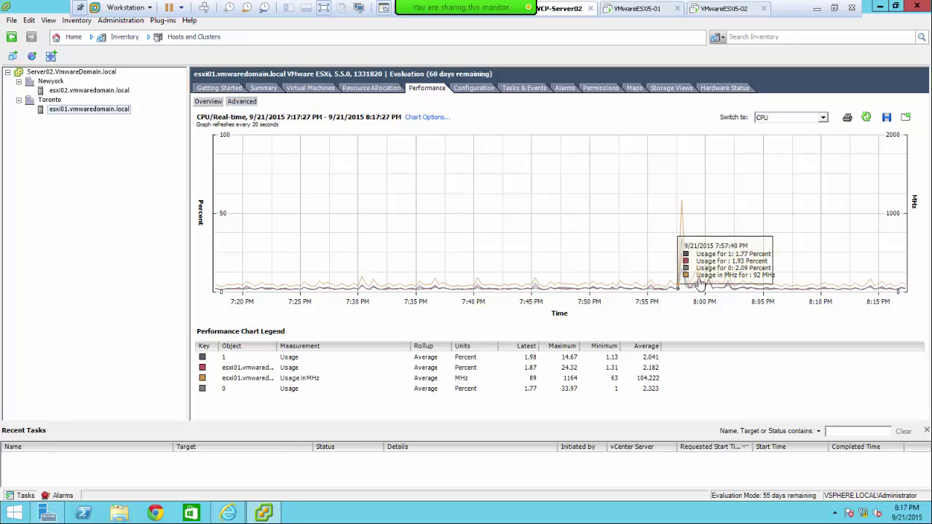
pyautogui.moveTo(534, 250)
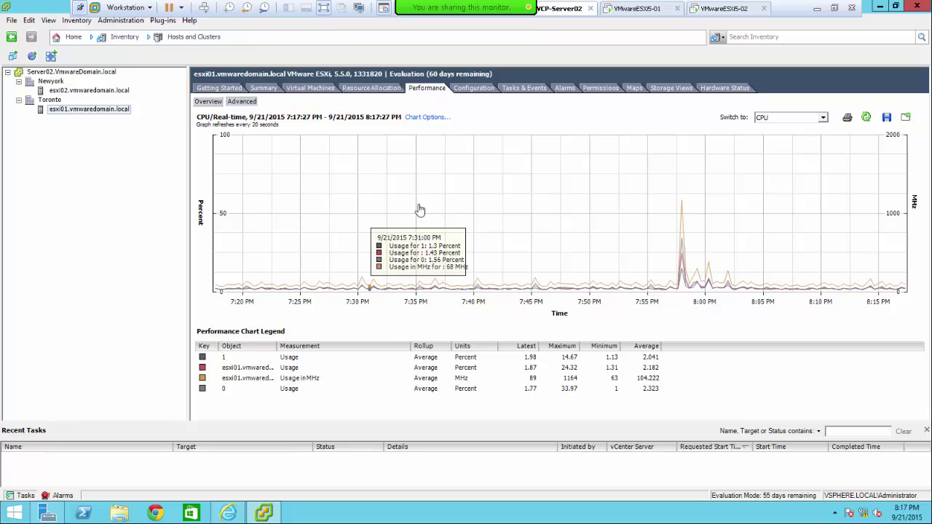
pyautogui.click(204, 103)
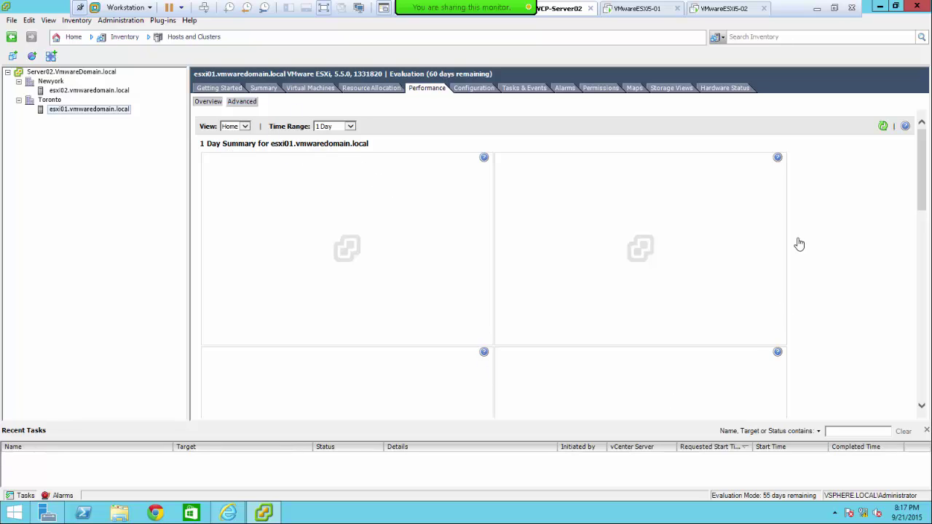
# - Keep the 1 Day time range, then show esxi01's processor configuration (i7-3630QM, 2.4 GHz, 2 sockets)
pyautogui.click(351, 127)
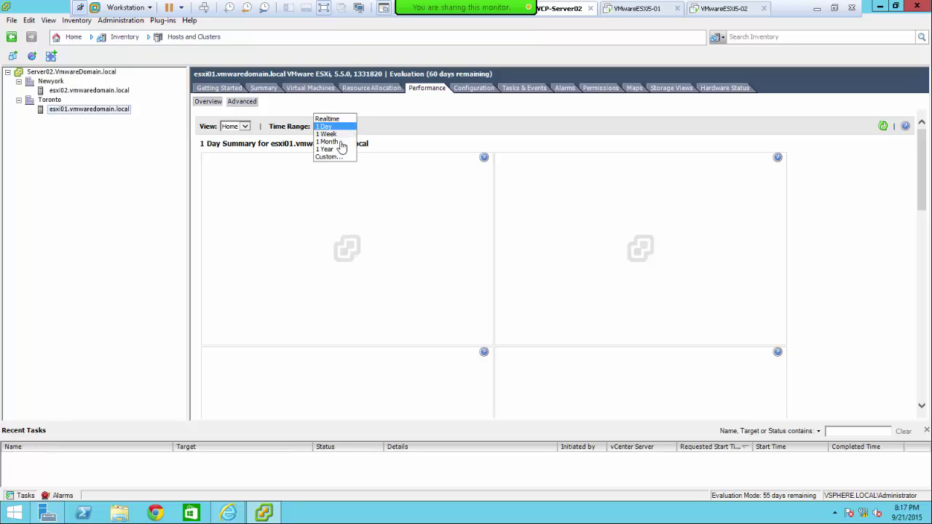
pyautogui.click(247, 128)
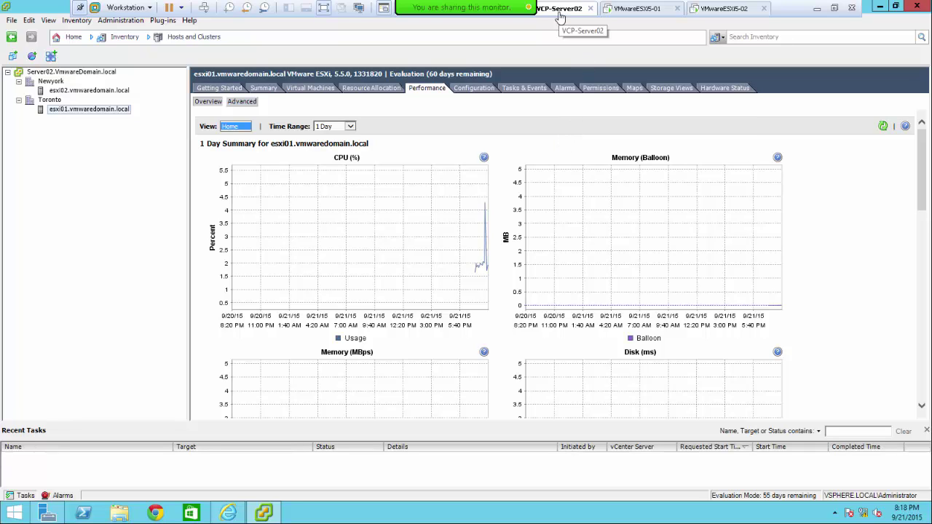
pyautogui.click(474, 88)
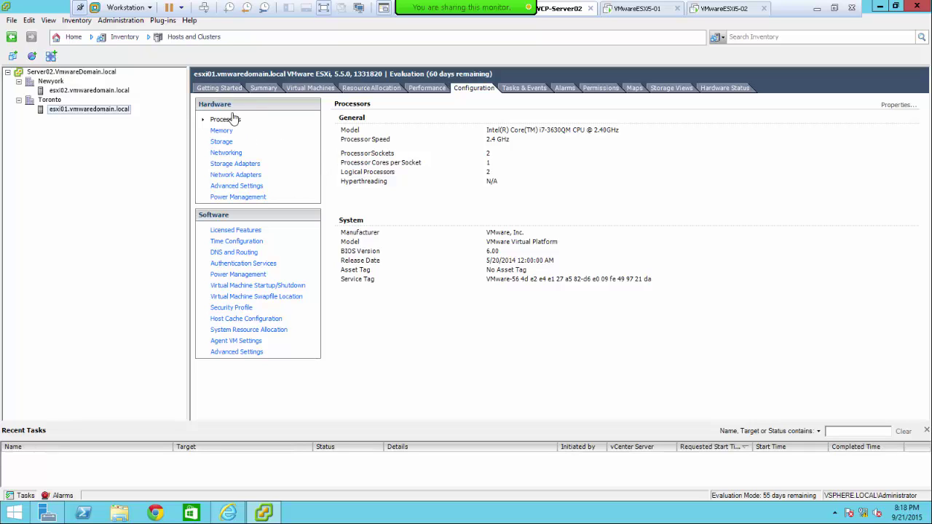
# - Show esxi01's memory: 4095.5 MB total, 18.5 MB system, 4077.0 MB for VMs
pyautogui.click(221, 133)
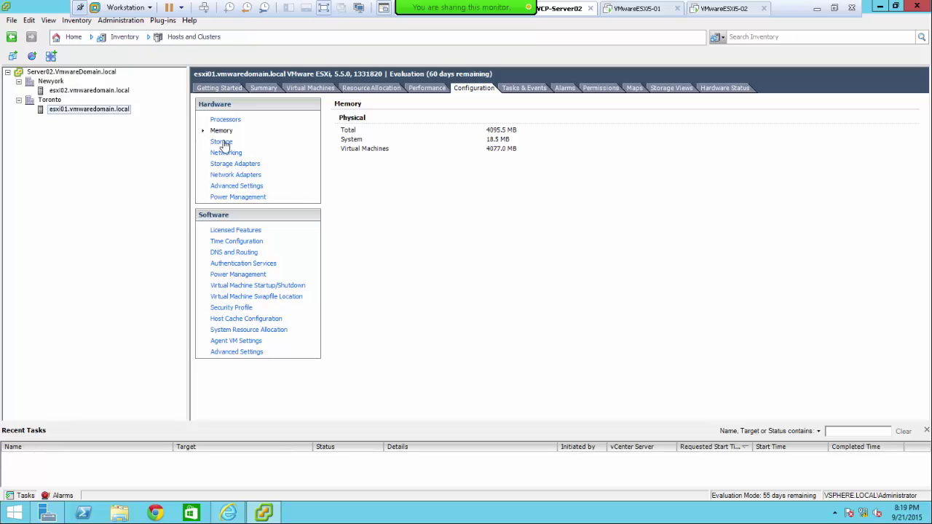
# - Check datastore1 under Storage, then view esxi01's networking with vSwitch0 and vmk0 at 192.168.100.3
pyautogui.click(221, 142)
pyautogui.click(364, 146)
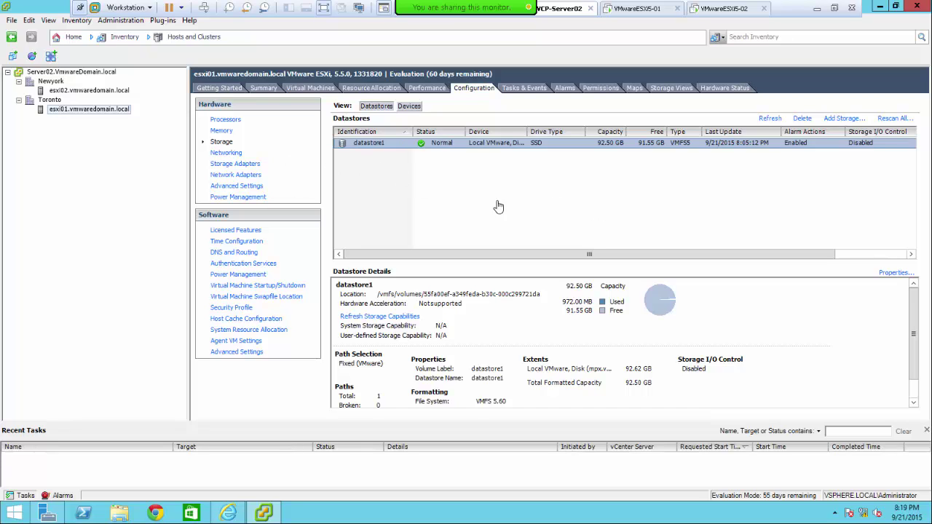
pyautogui.click(226, 153)
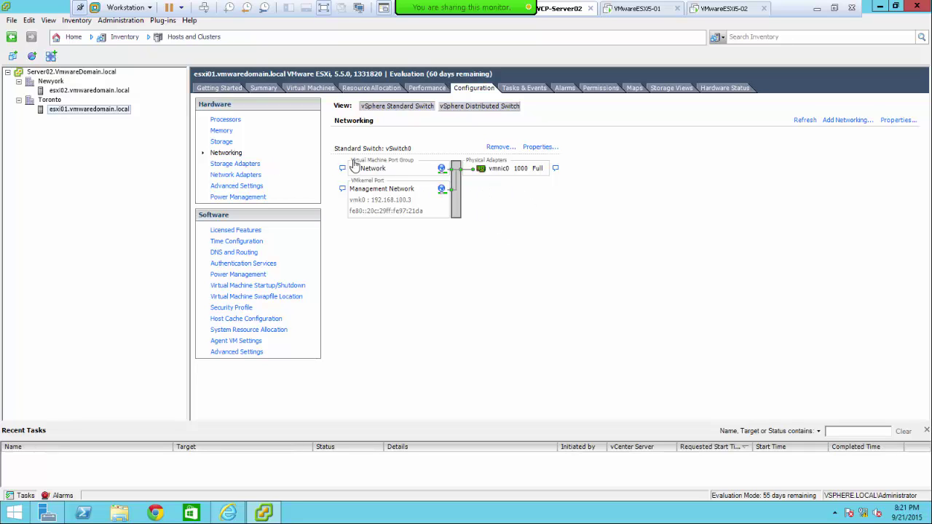
# - Show esxi01's storage adapters: vmhba0, vmhba32 and vmhba1, with vmhba0's details
pyautogui.click(235, 167)
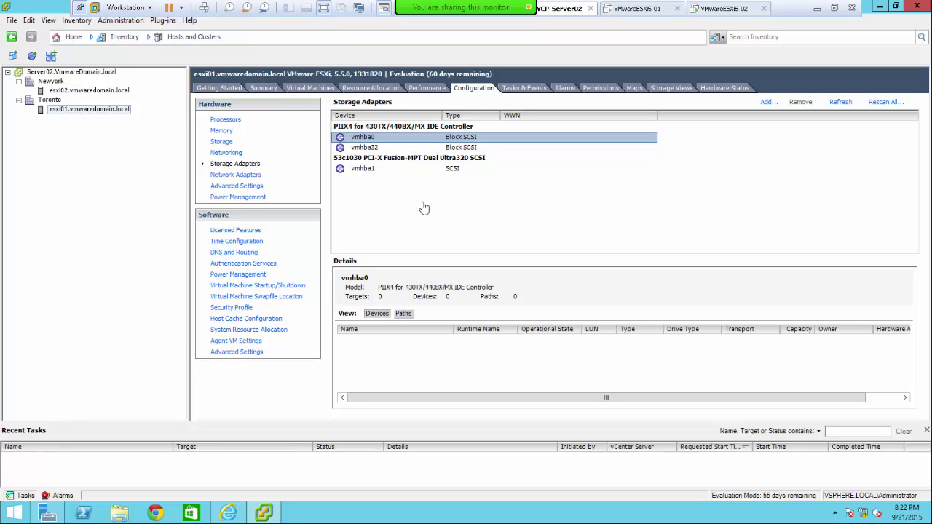
# - List esxi01's network adapters, showing vmnic0 at 1000 Full on vSwitch0
pyautogui.click(234, 175)
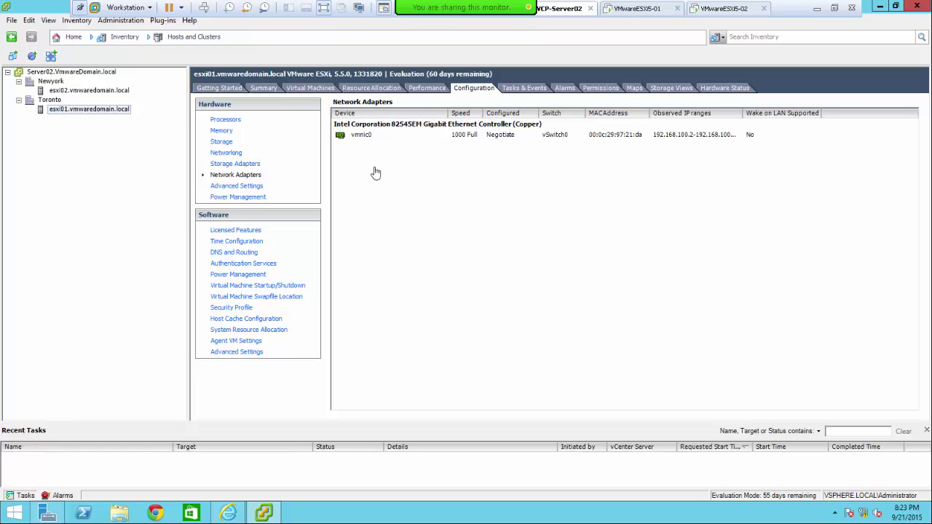
# - Select esxi01 and view its DirectPath I/O configuration, which reports passthrough is unsupported
pyautogui.click(92, 110)
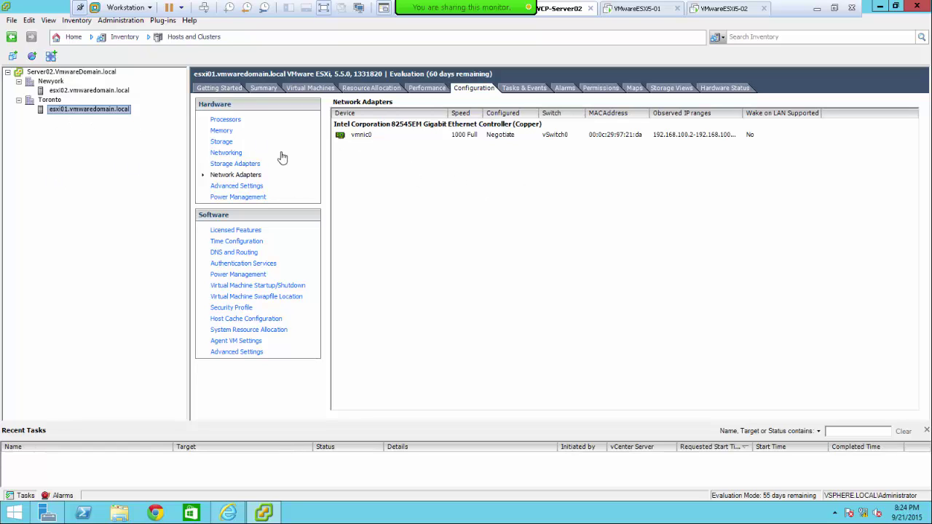
pyautogui.click(241, 186)
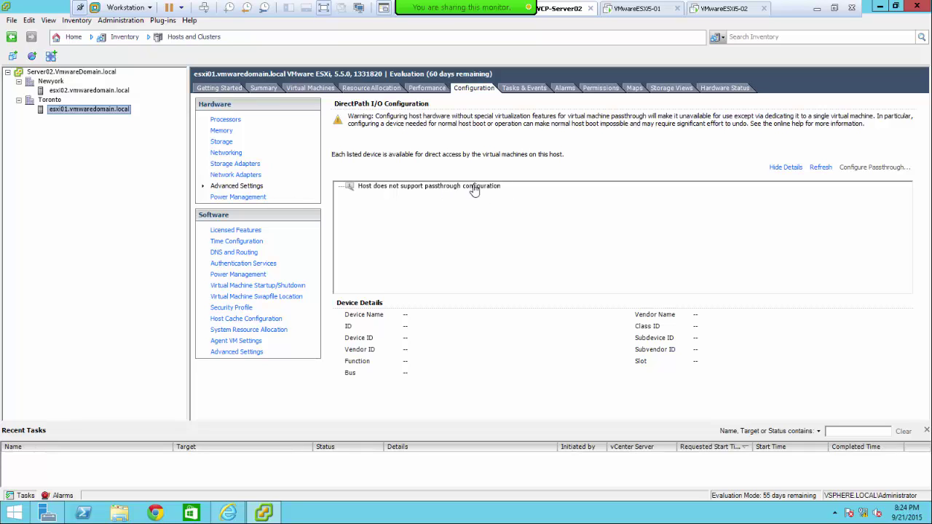
# - Check esxi01's power management, then its Evaluation Mode licensed features expiring 11/20/2015
pyautogui.click(238, 199)
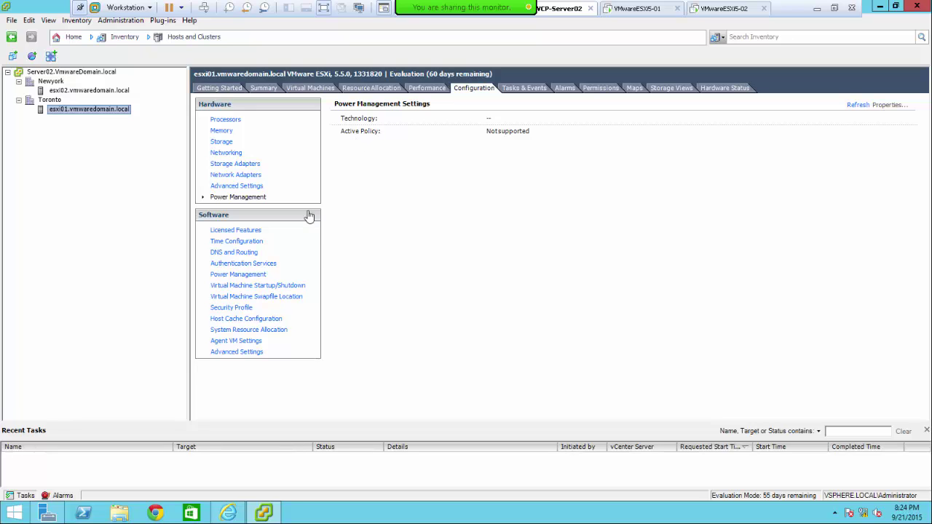
pyautogui.click(244, 232)
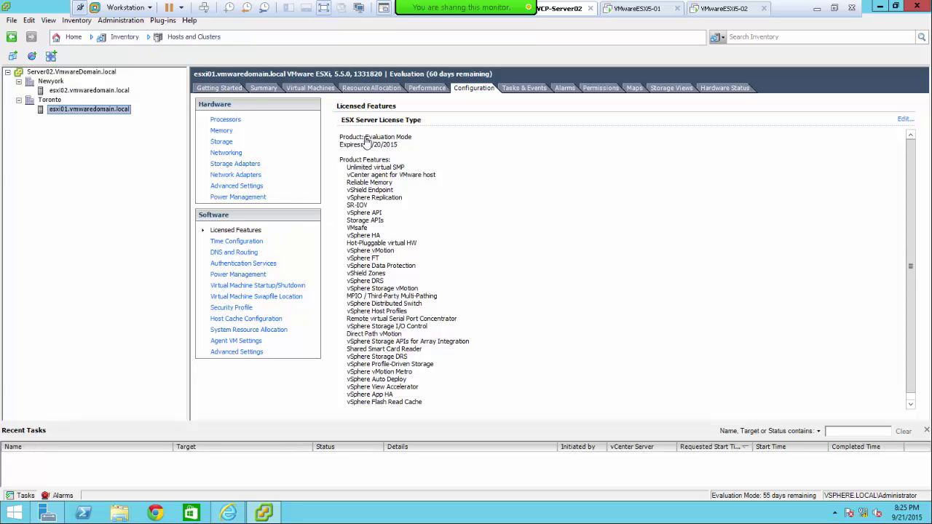
pyautogui.moveTo(364, 136); pyautogui.dragTo(437, 146)
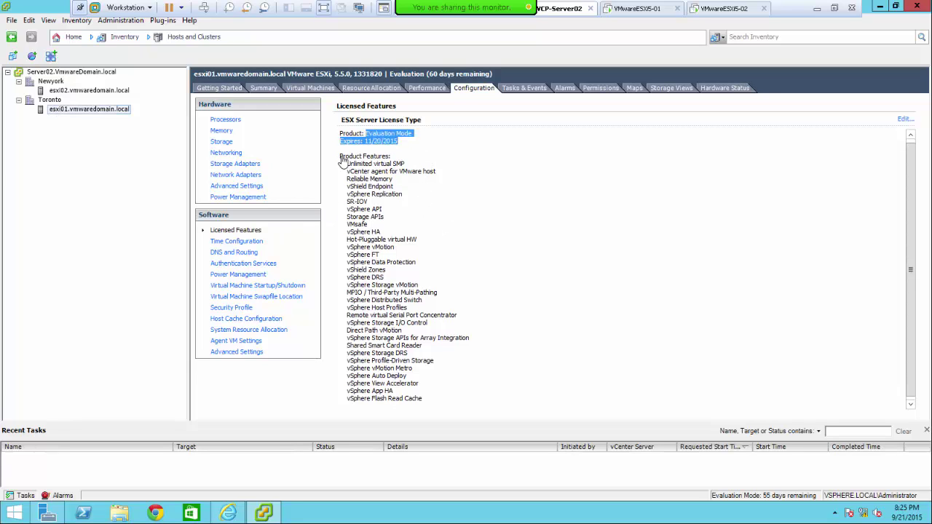
pyautogui.moveTo(340, 156); pyautogui.dragTo(417, 158)
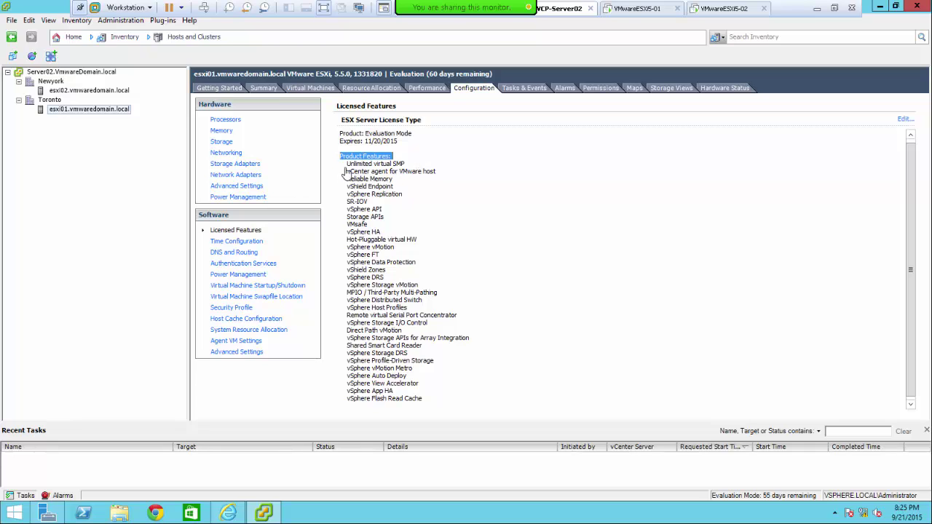
pyautogui.moveTo(346, 164); pyautogui.dragTo(405, 167)
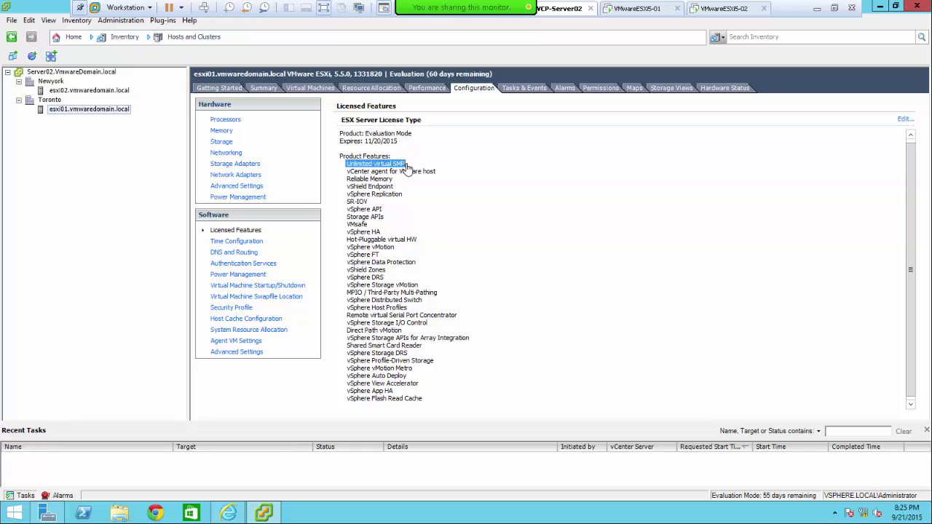
pyautogui.click(405, 167)
pyautogui.click(442, 175)
pyautogui.moveTo(347, 187); pyautogui.dragTo(460, 421)
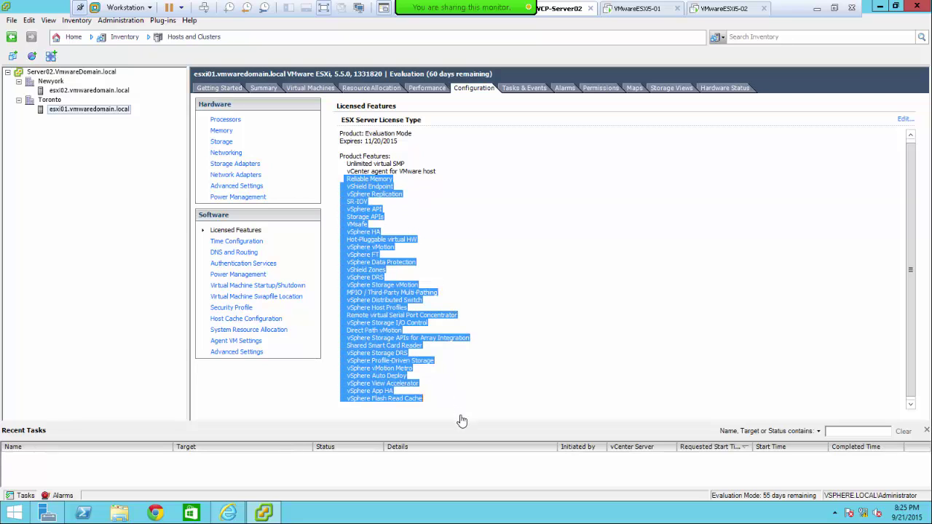
pyautogui.click(425, 182)
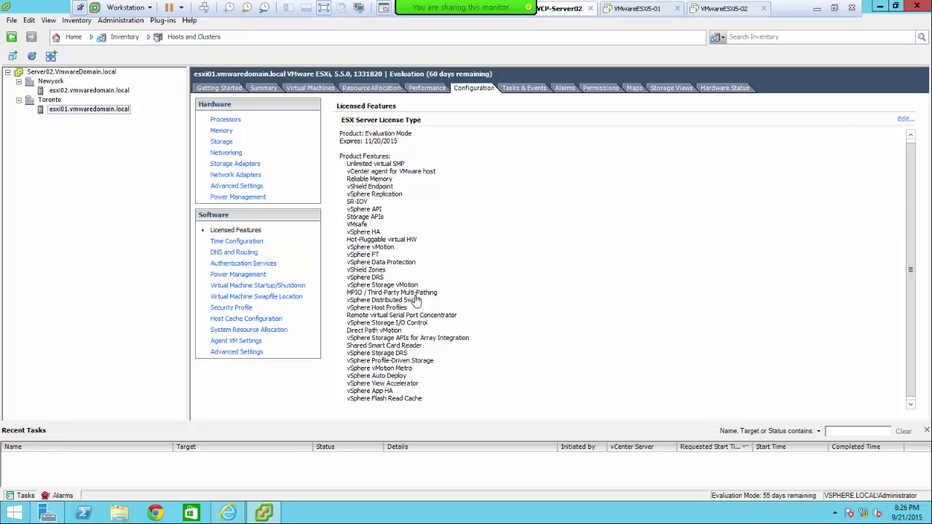
pyautogui.doubleClick(867, 8)
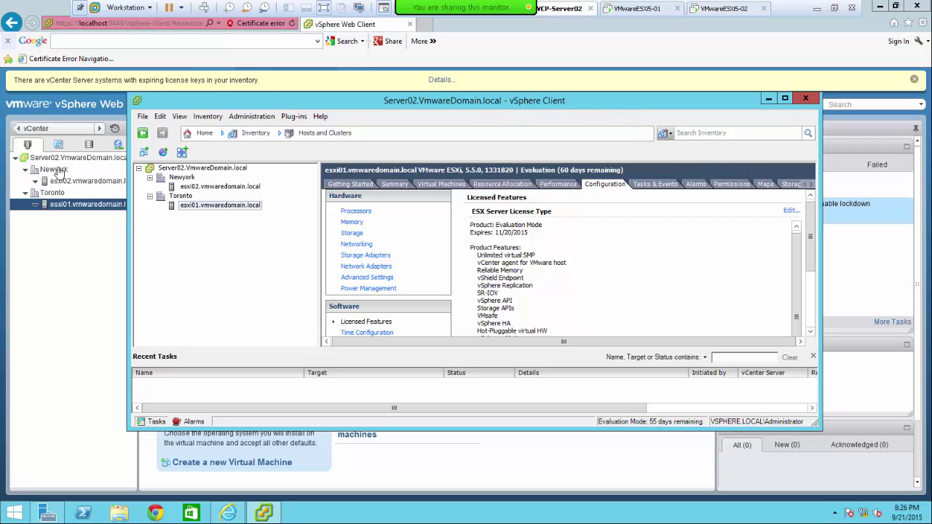
pyautogui.doubleClick(685, 105)
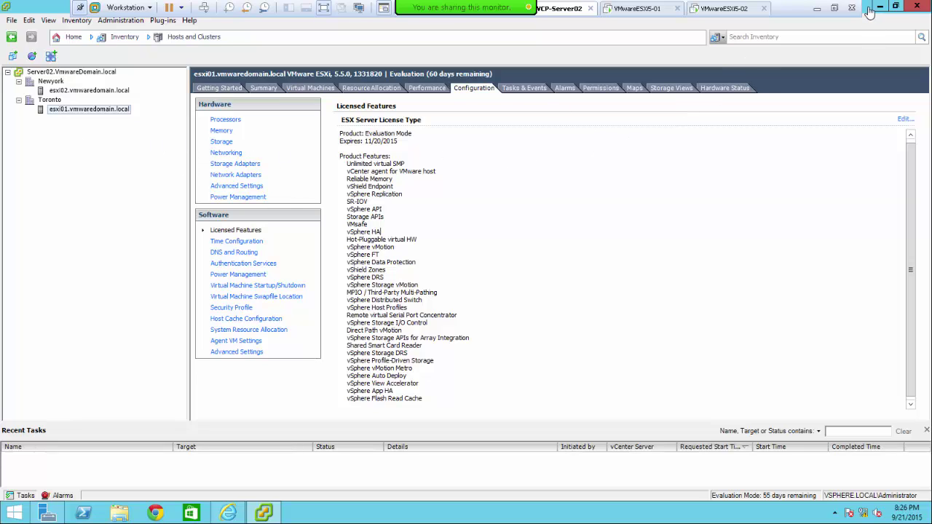
pyautogui.moveTo(869, 9); pyautogui.dragTo(668, 137)
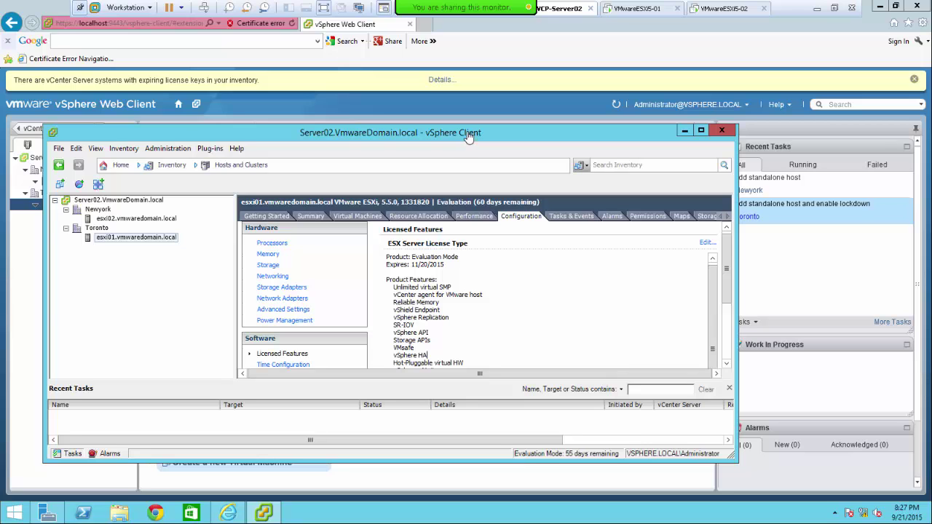
pyautogui.doubleClick(470, 137)
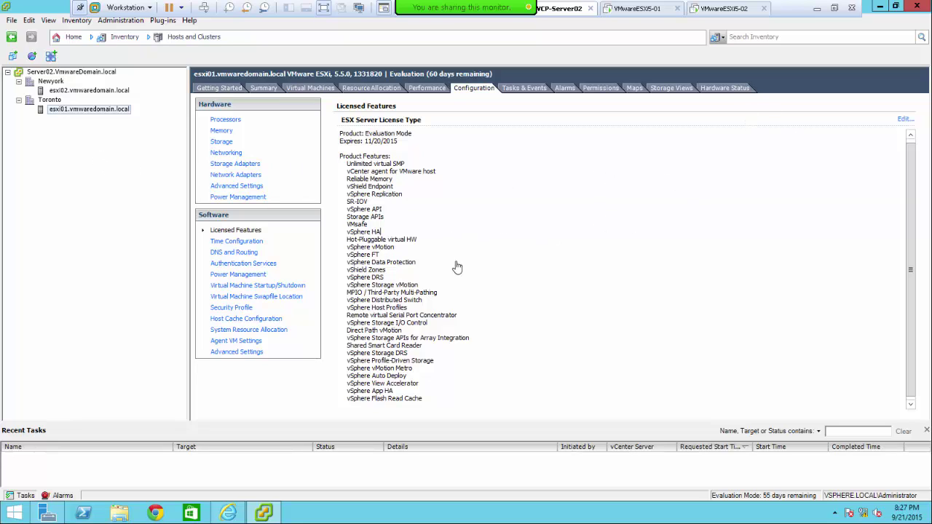
# - View esxi01's time configuration, minimize the vSphere Client, and open esxi01's actions in the Web Client
pyautogui.click(227, 243)
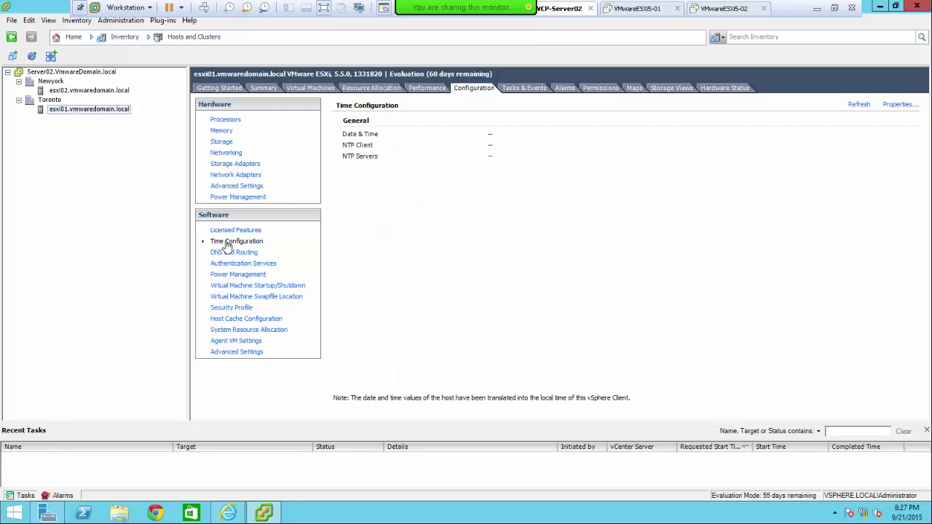
pyautogui.click(880, 9)
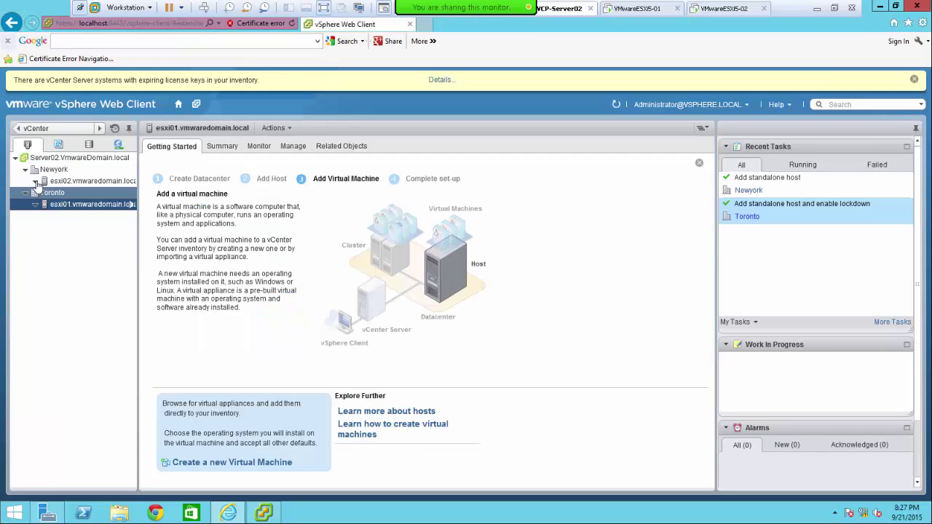
pyautogui.click(263, 514)
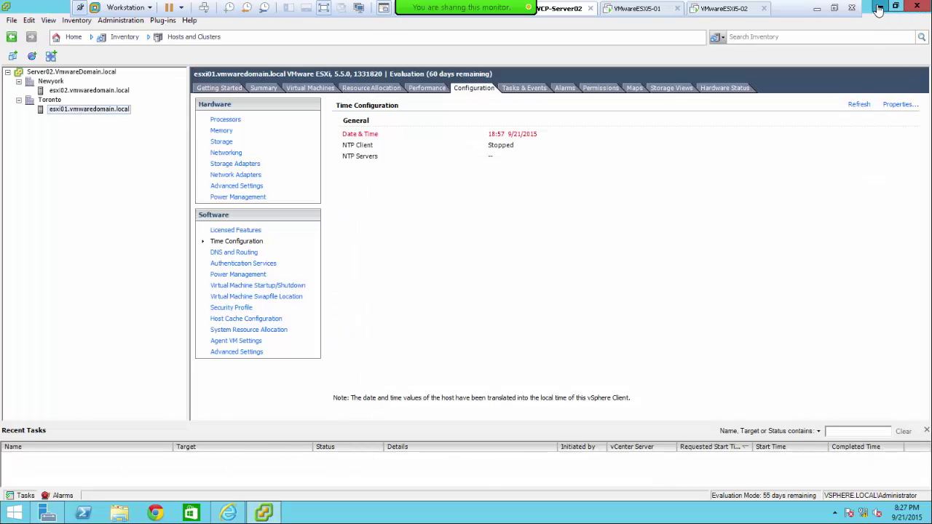
pyautogui.click(880, 7)
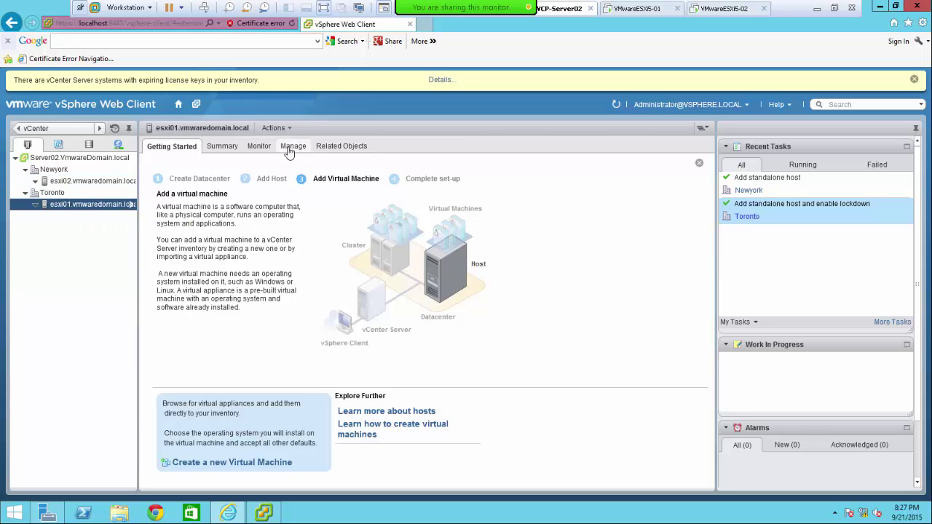
pyautogui.click(36, 205)
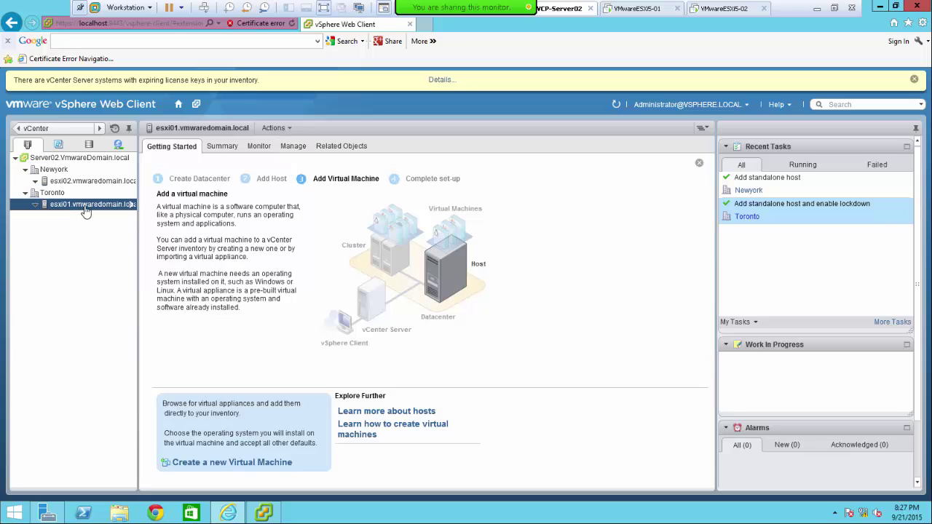
pyautogui.rightClick(85, 210)
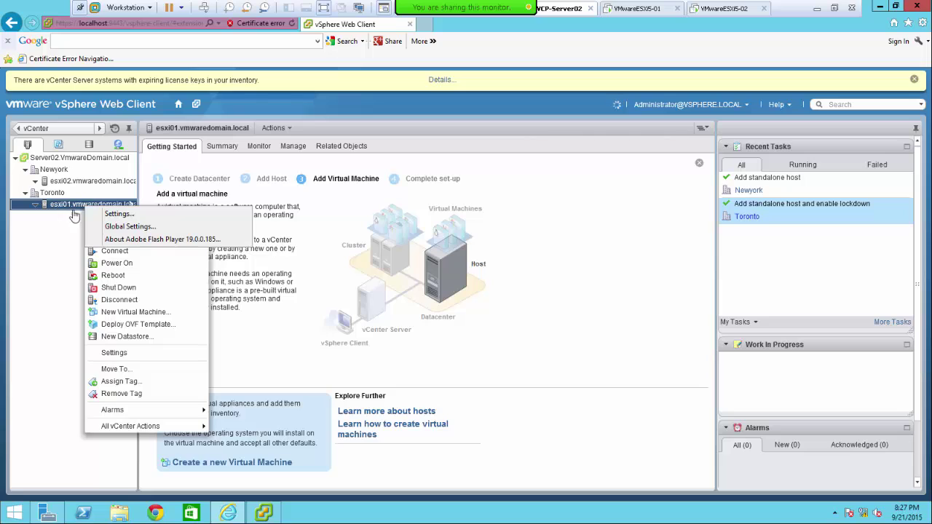
# - Dismiss the Flash popup, set the desktop client aside, and collapse Toronto to show its Getting Started page
pyautogui.click(88, 351)
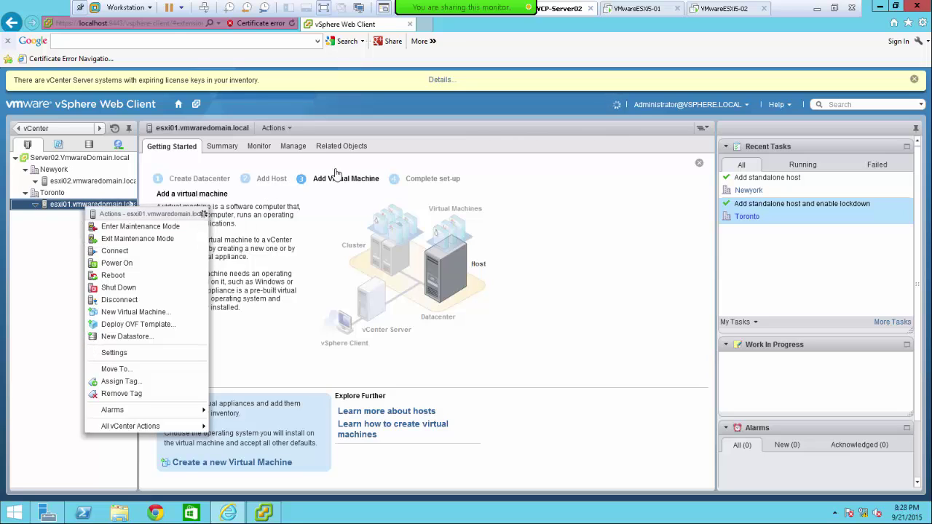
pyautogui.click(292, 148)
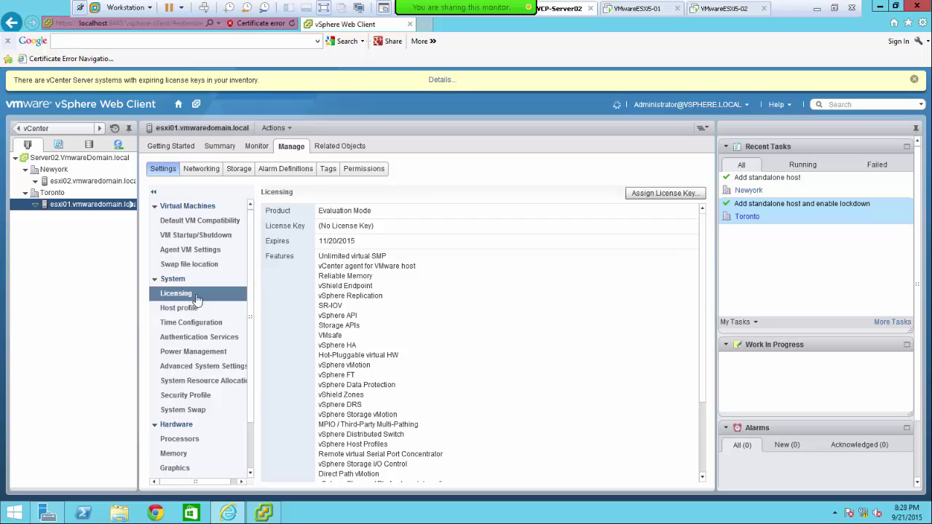
pyautogui.moveTo(265, 515)
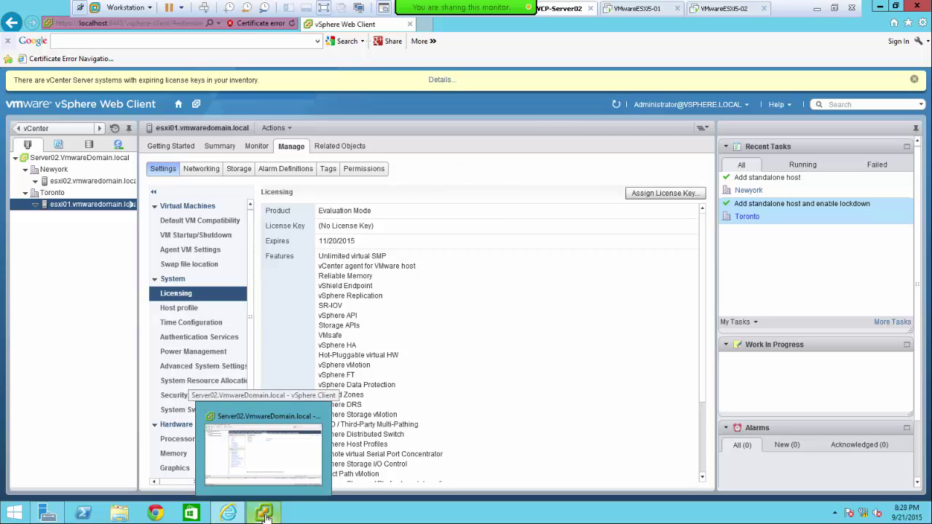
pyautogui.click(276, 421)
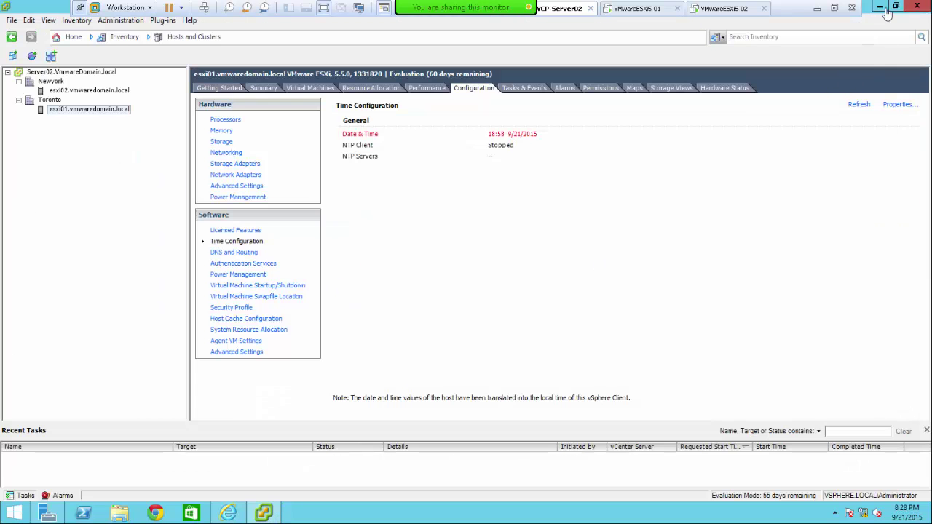
pyautogui.click(879, 9)
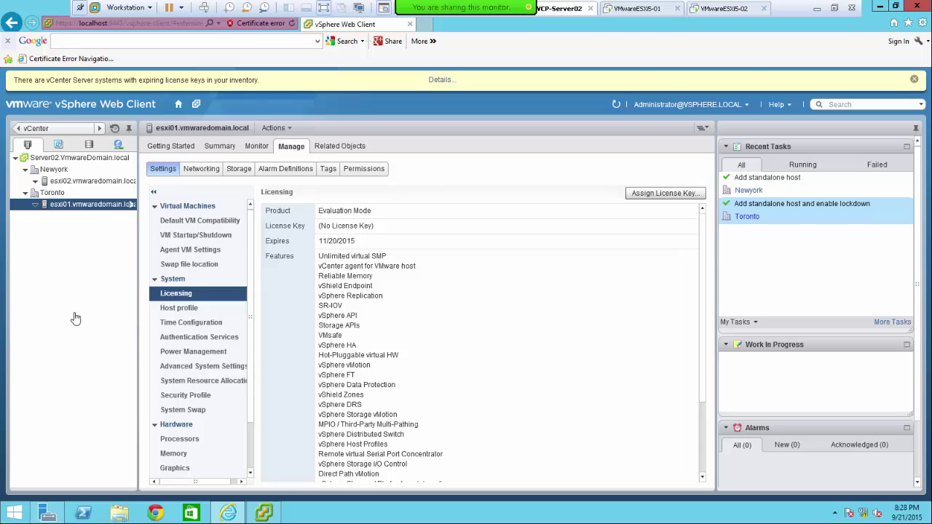
pyautogui.moveTo(266, 513)
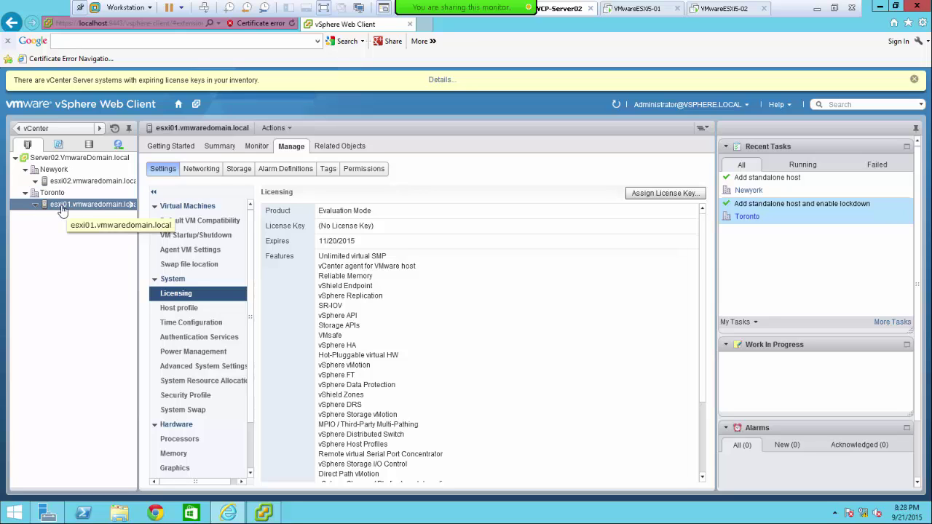
pyautogui.click(25, 194)
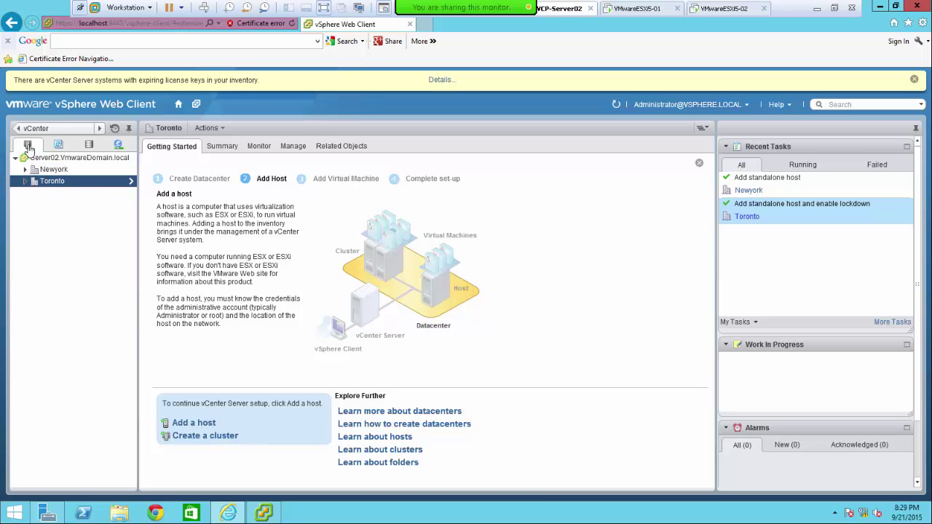
# - Browse the VMs and Storage views, then return to esxi01 under Toronto to show its Evaluation Mode licensing
pyautogui.click(59, 145)
pyautogui.click(89, 146)
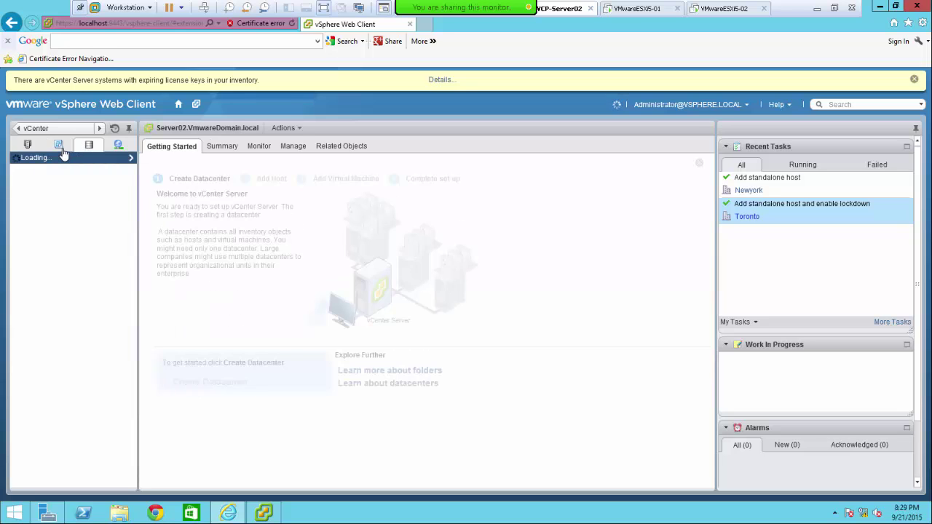
pyautogui.click(28, 145)
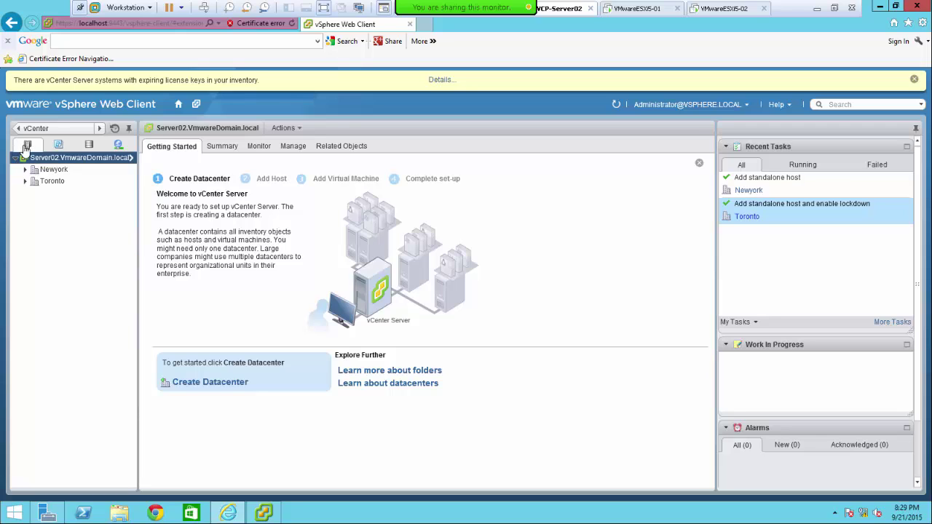
pyautogui.click(24, 183)
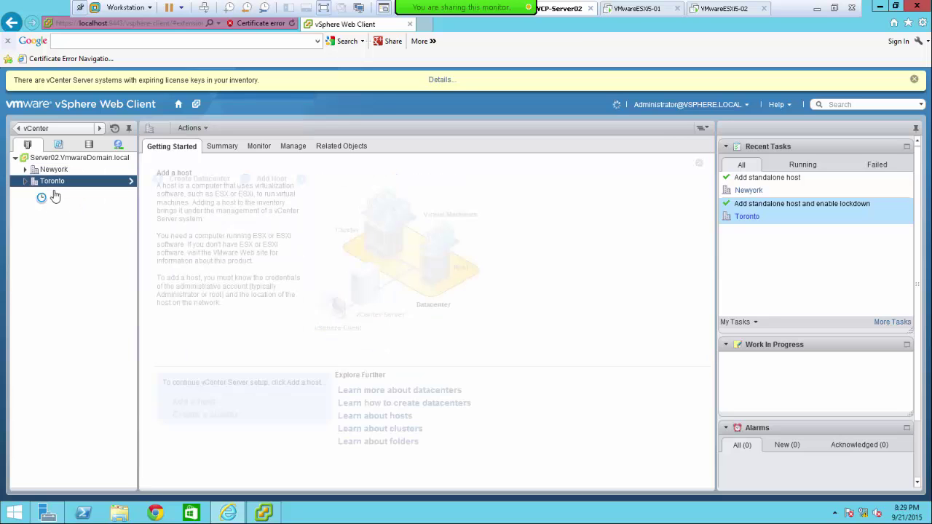
pyautogui.click(25, 182)
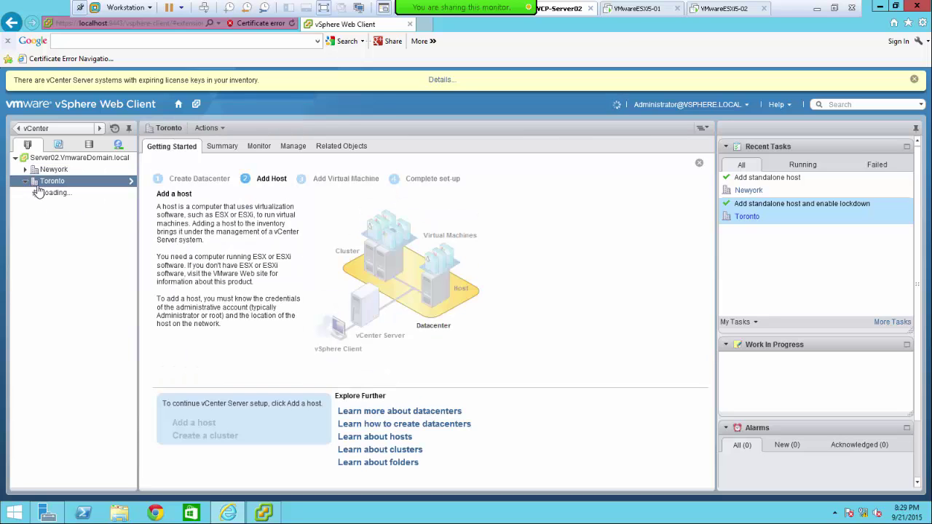
pyautogui.click(67, 196)
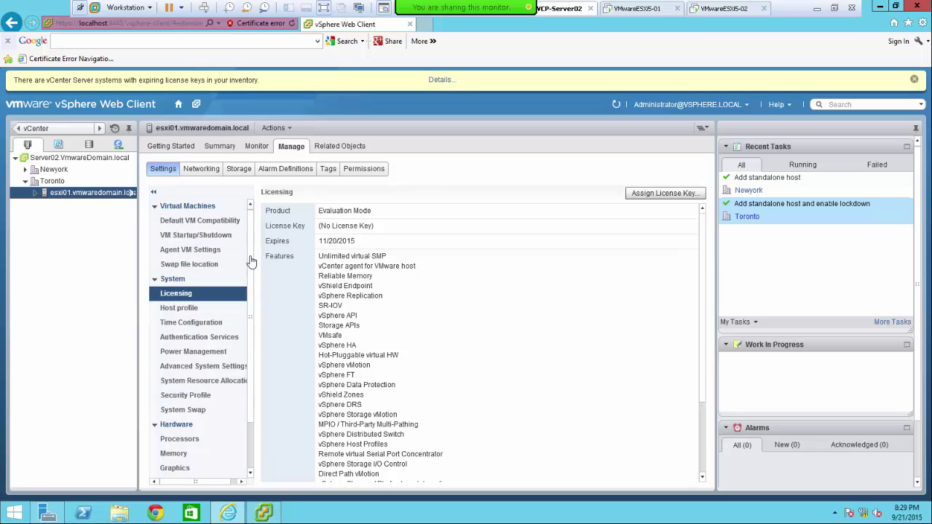
# - Open esxi01's Hardware > Processors settings, whose General and System sections are still empty
pyautogui.scroll(-1, 249, 269)
pyautogui.scroll(-1, 253, 280)
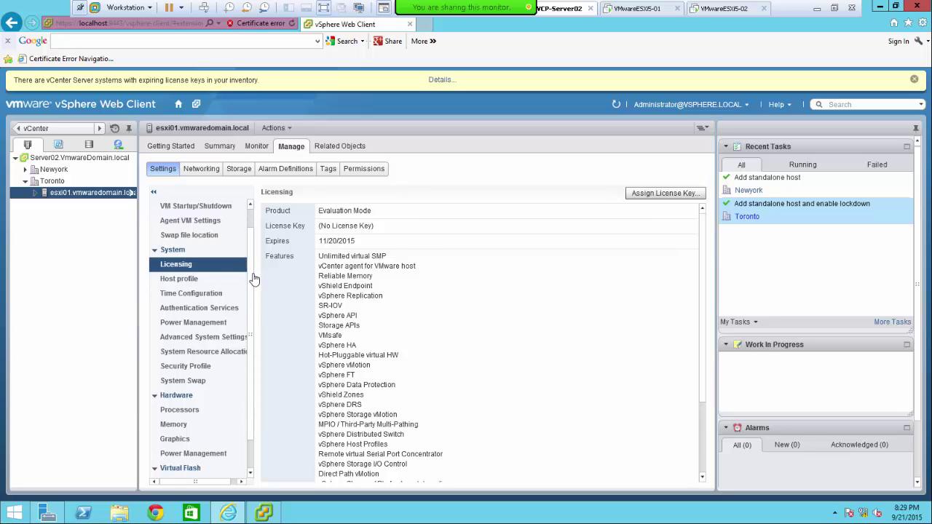
pyautogui.scroll(2, 253, 269)
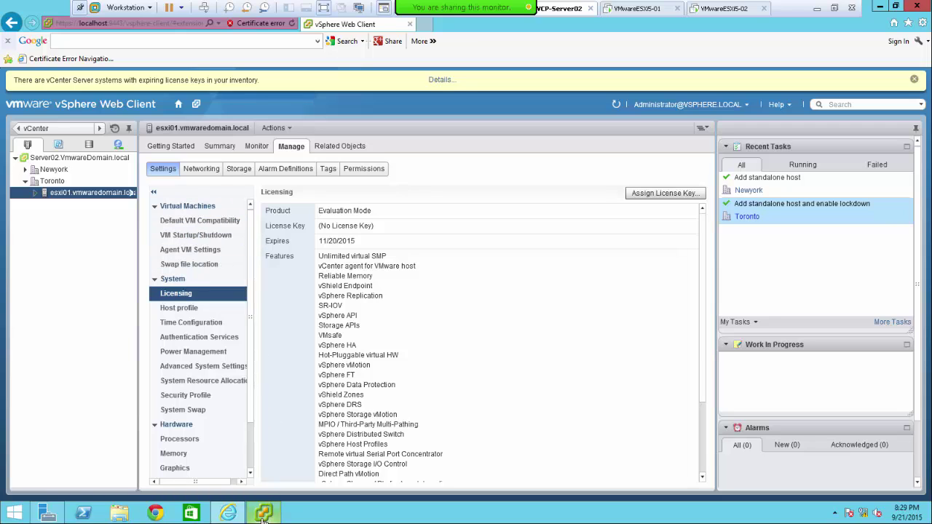
pyautogui.moveTo(265, 520)
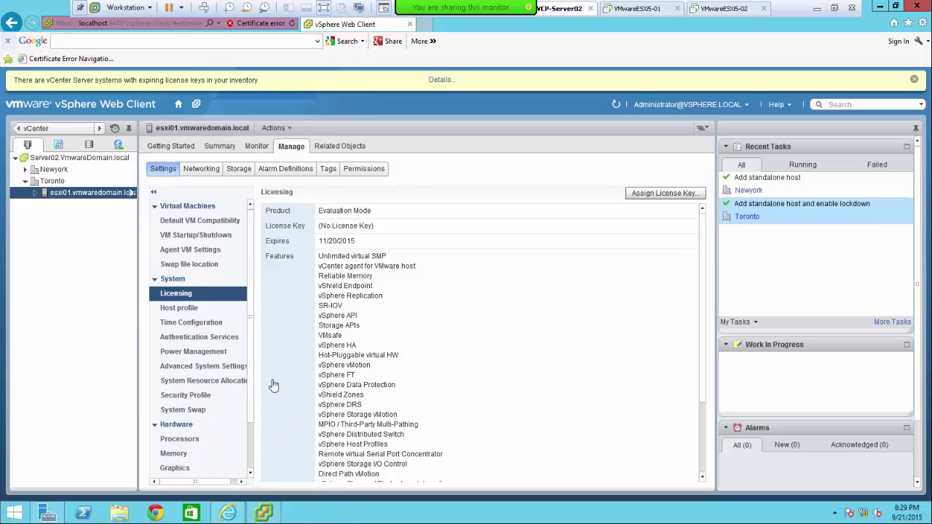
pyautogui.scroll(-3, 254, 374)
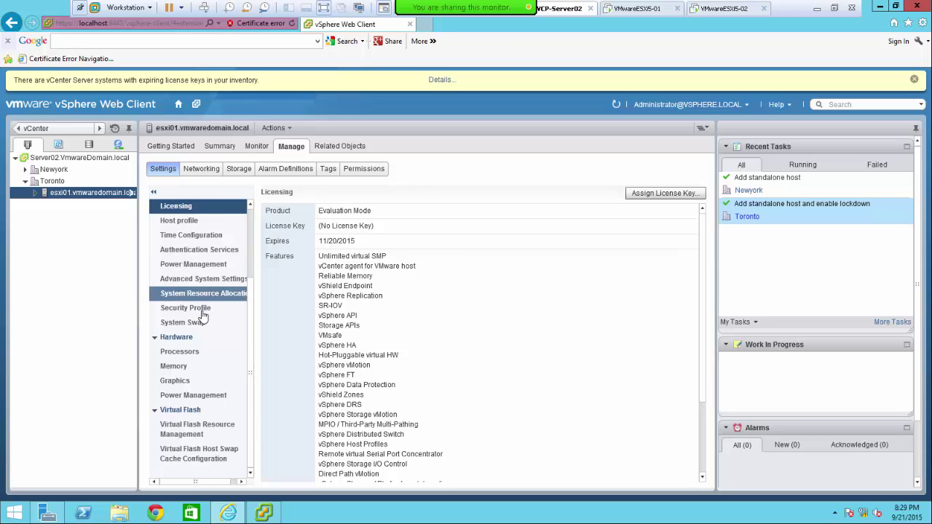
pyautogui.click(186, 354)
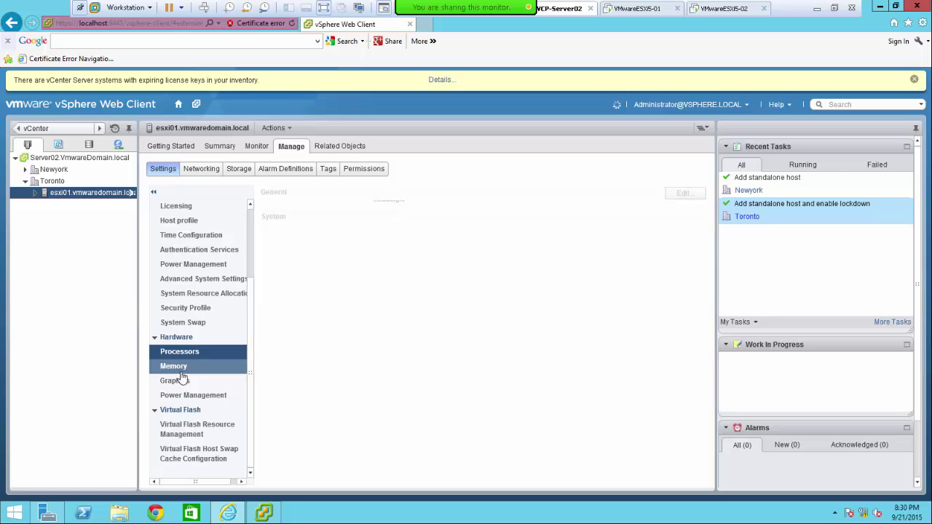
# - Glance at the desktop vSphere Client, then view esxi01's Memory settings in the web client
pyautogui.click(268, 517)
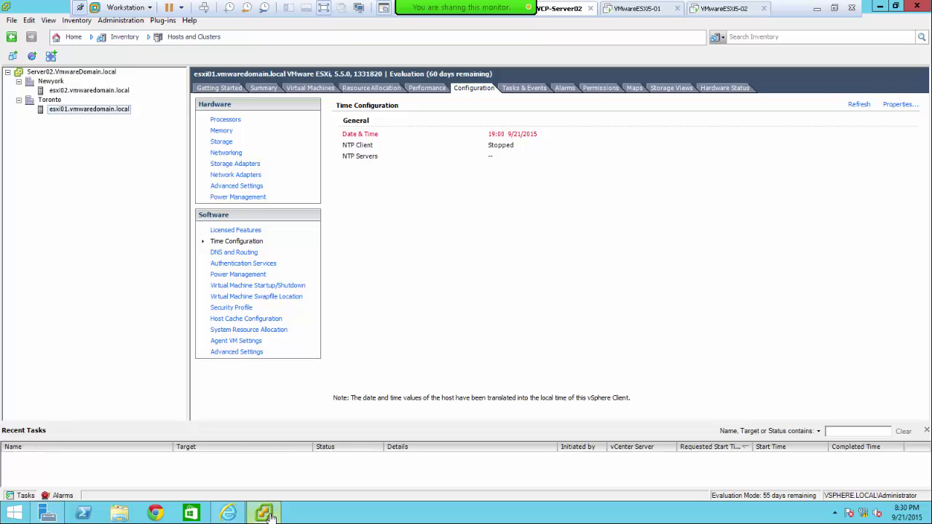
pyautogui.click(269, 516)
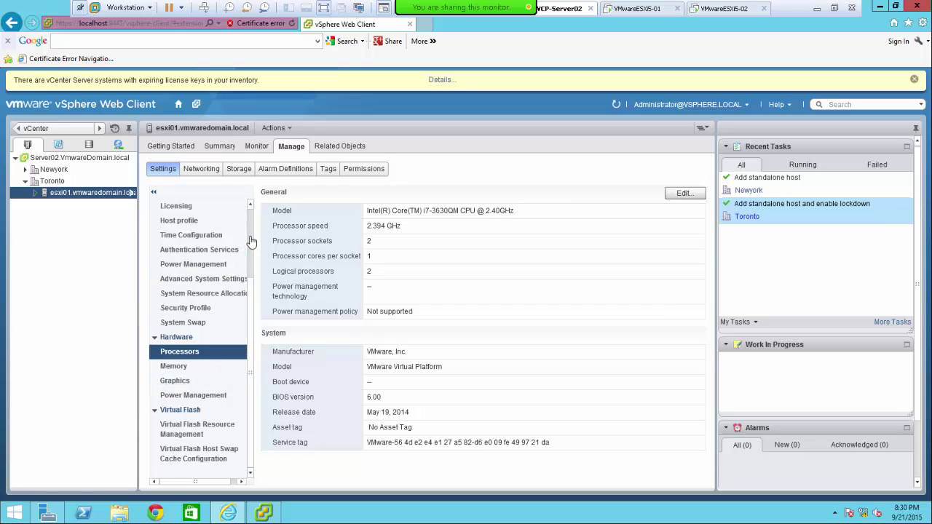
pyautogui.scroll(2, 252, 247)
pyautogui.scroll(-2, 253, 306)
pyautogui.click(173, 369)
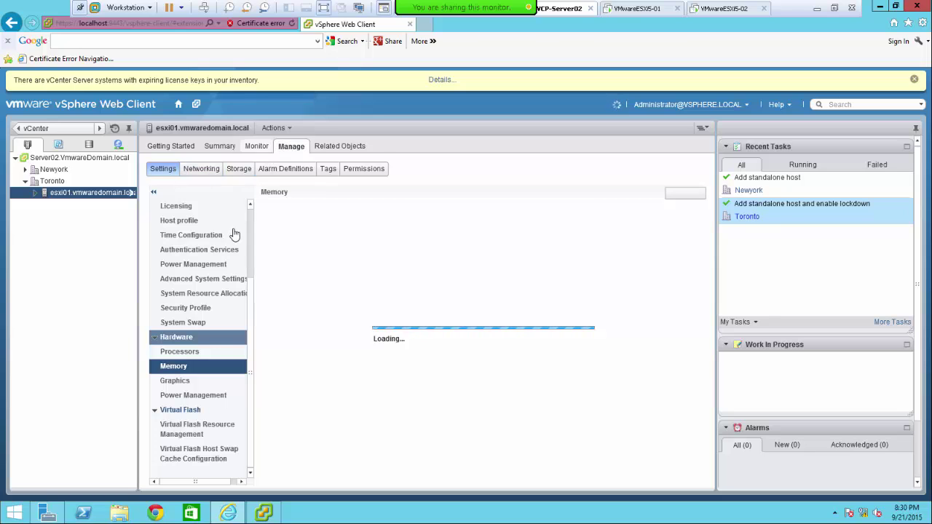
# - Bring back esxi01's Licensing page, listing Evaluation Mode features like vSphere HA and vMotion
pyautogui.scroll(3, 247, 313)
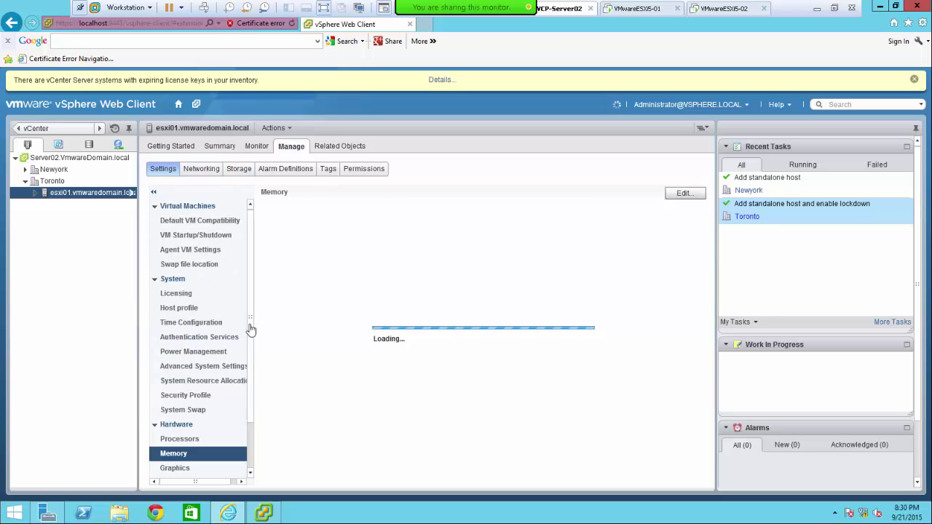
pyautogui.click(178, 296)
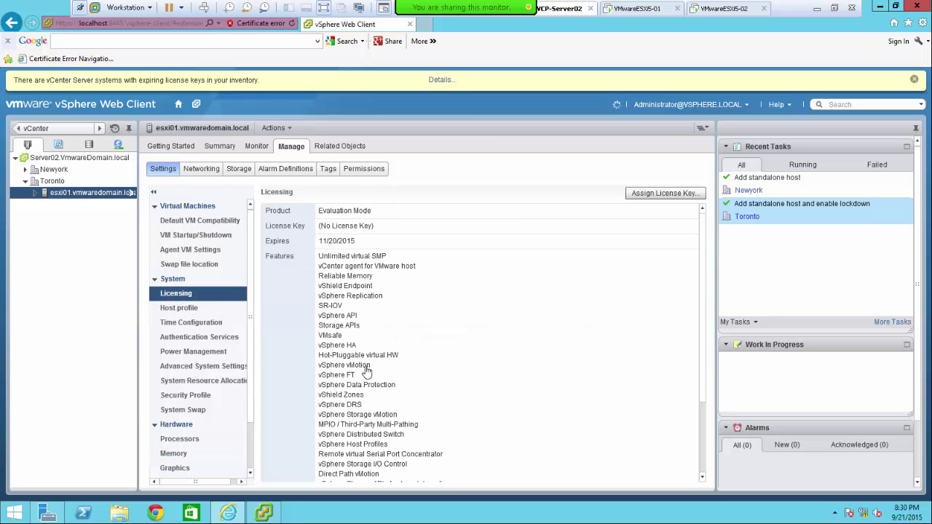
pyautogui.scroll(-1, 370, 373)
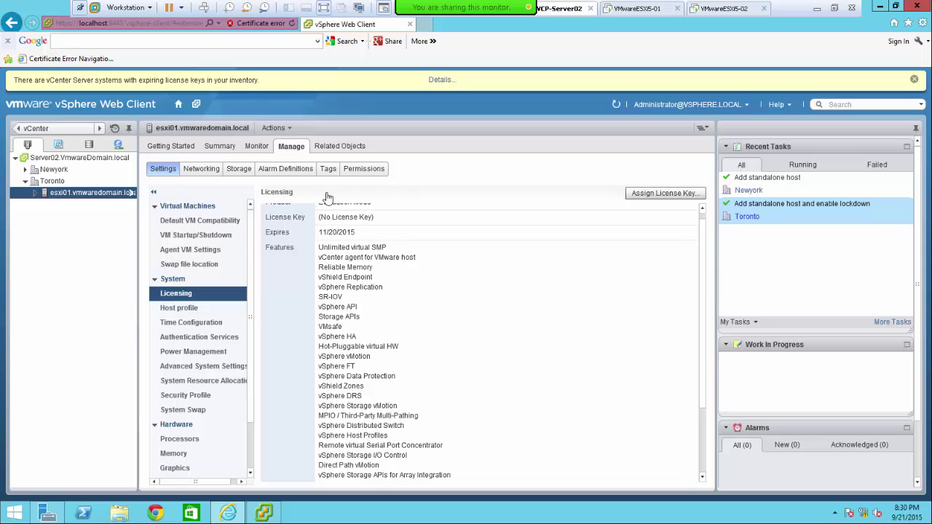
# - View esxi01's host profile and time configuration, then compare with the desktop client's NTP settings
pyautogui.click(183, 309)
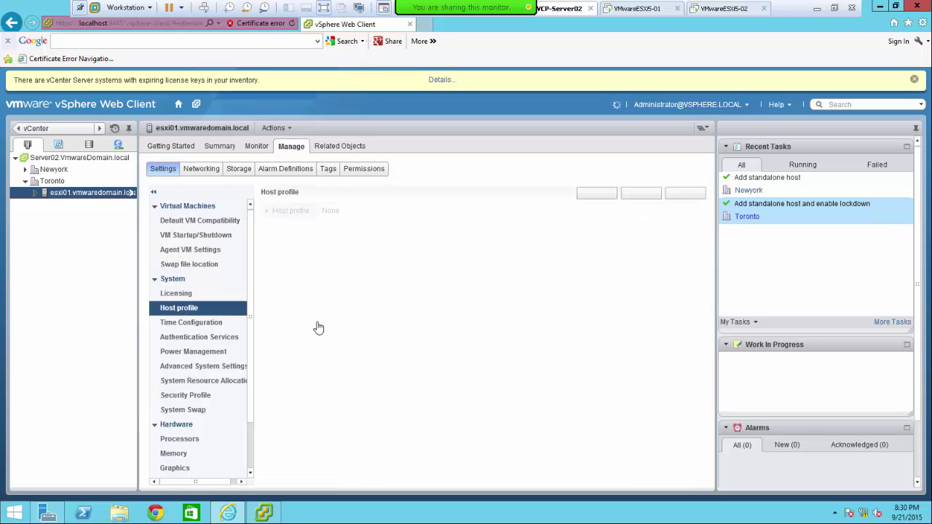
pyautogui.click(181, 322)
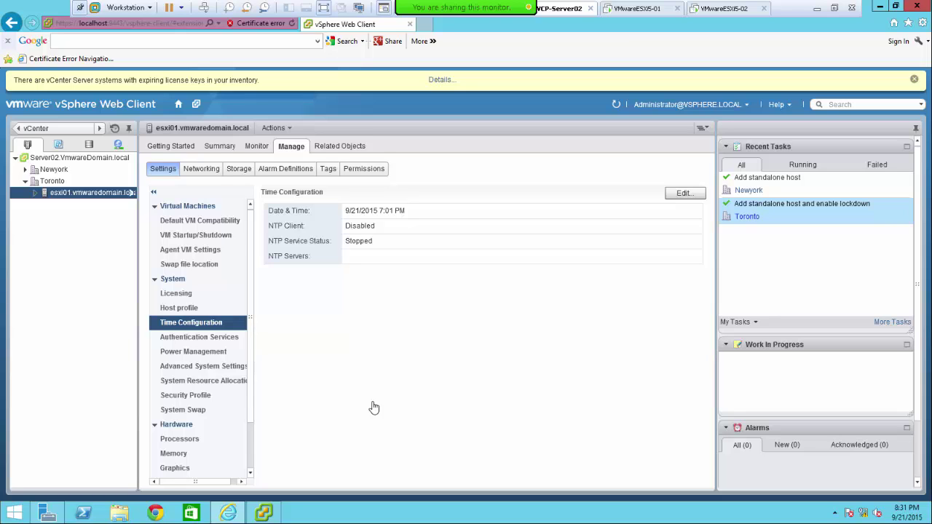
pyautogui.click(264, 514)
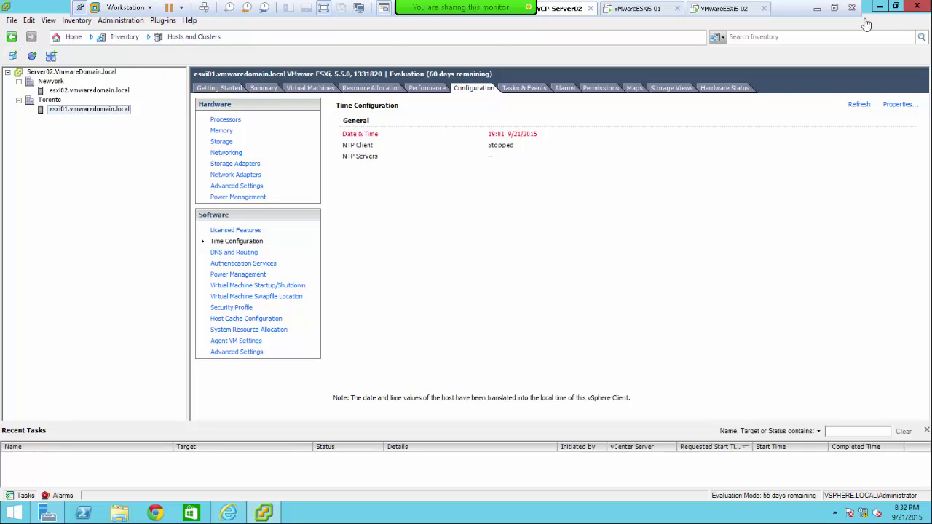
# - Close the desktop vSphere Client and log out of the vSphere Web Client
pyautogui.click(918, 7)
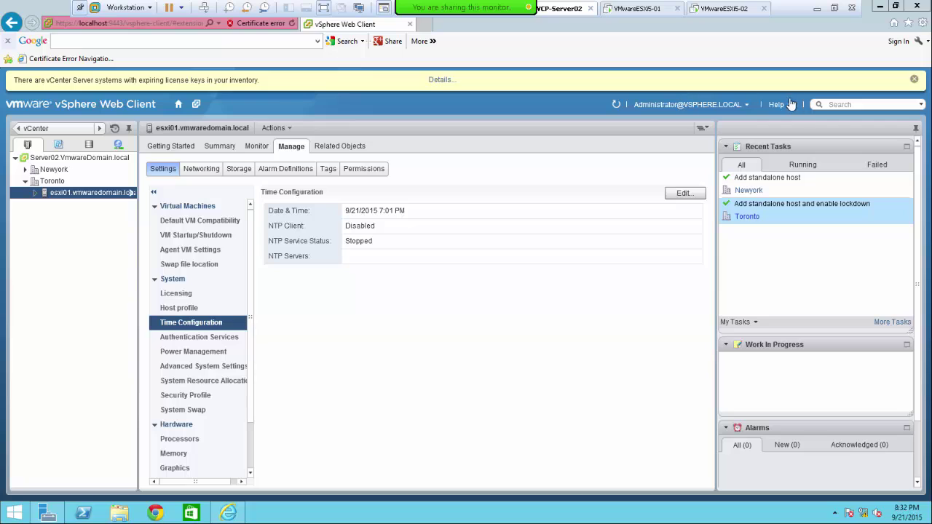
pyautogui.click(722, 109)
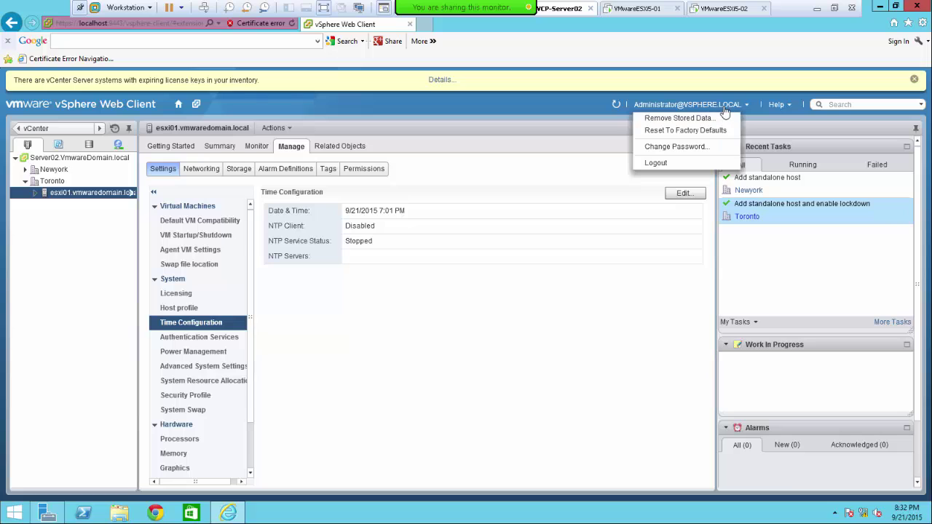
pyautogui.click(673, 164)
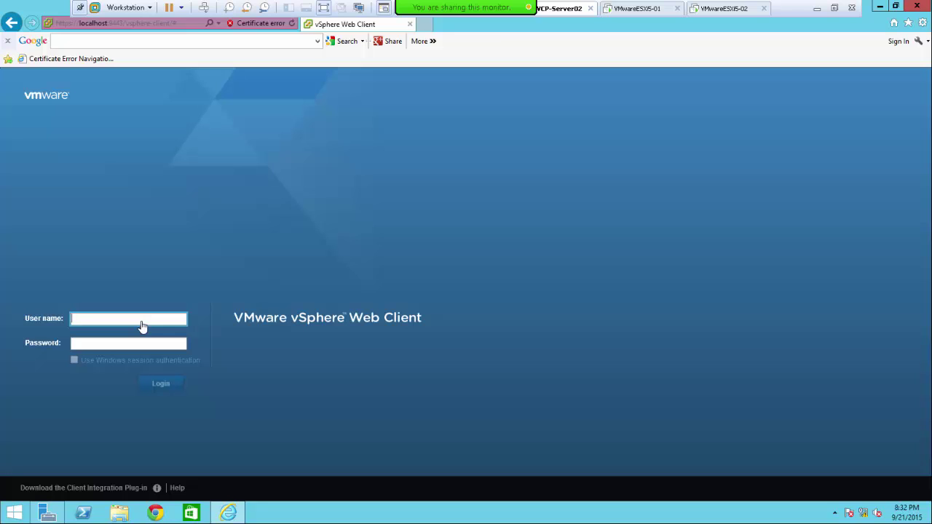
# - Log back in to the vSphere Web Client with the vSphere administrator account credentials
pyautogui.write('vspher')
pyautogui.press('BackSpace')
pyautogui.press('BackSpace')
pyautogui.write('administrat')
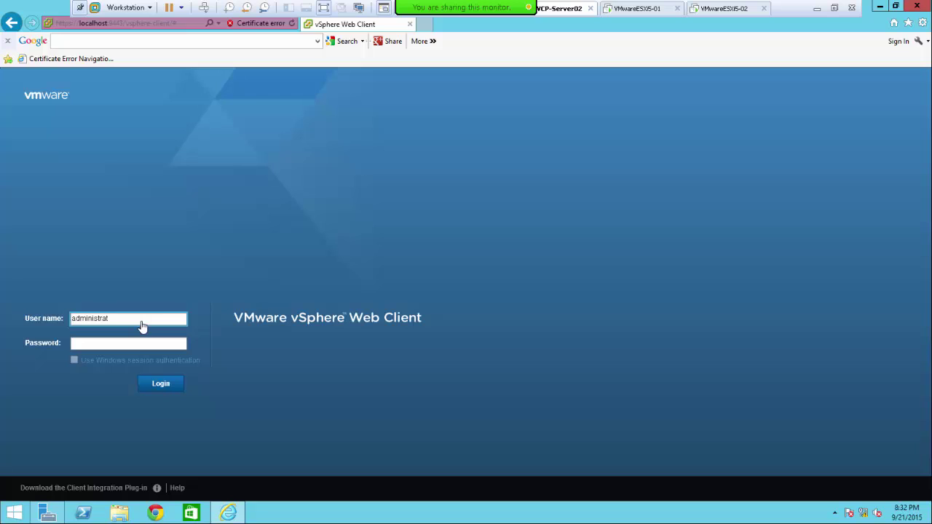
pyautogui.write('or@vsphere.local')
pyautogui.press('Tab')
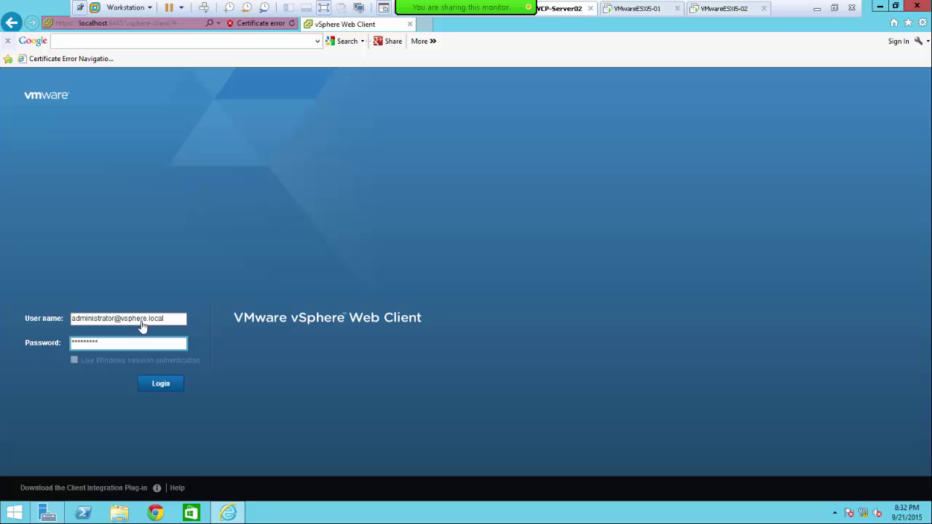
pyautogui.press('Return')
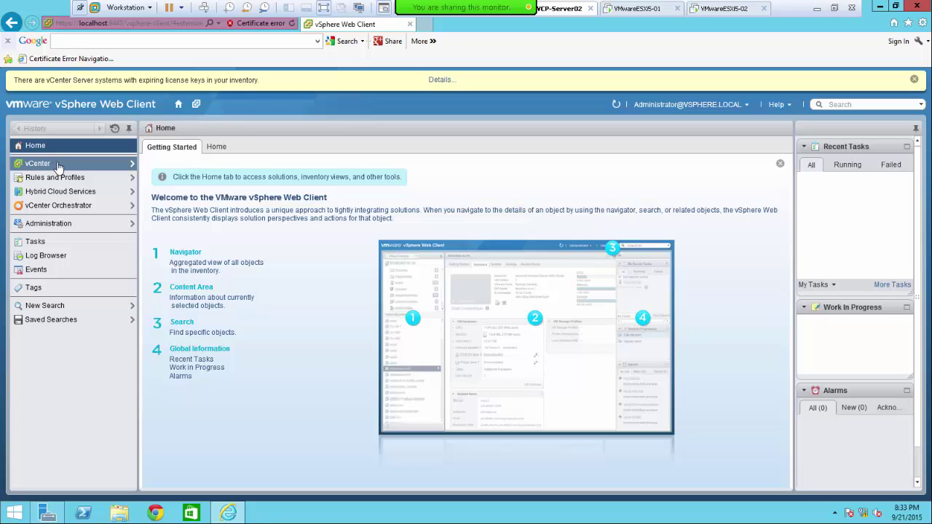
# - Go from the vCenter section into the Hosts and Clusters inventory to show esxi01's time configuration
pyautogui.click(60, 167)
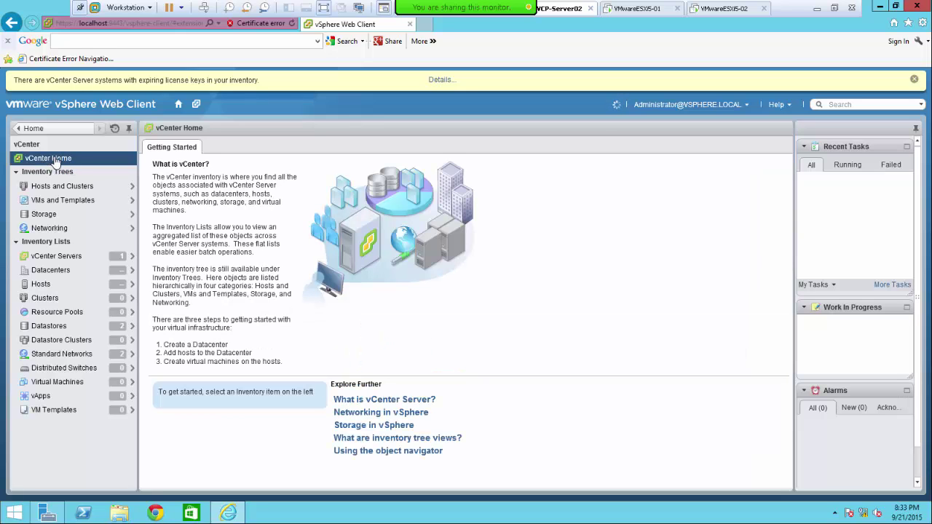
pyautogui.click(30, 130)
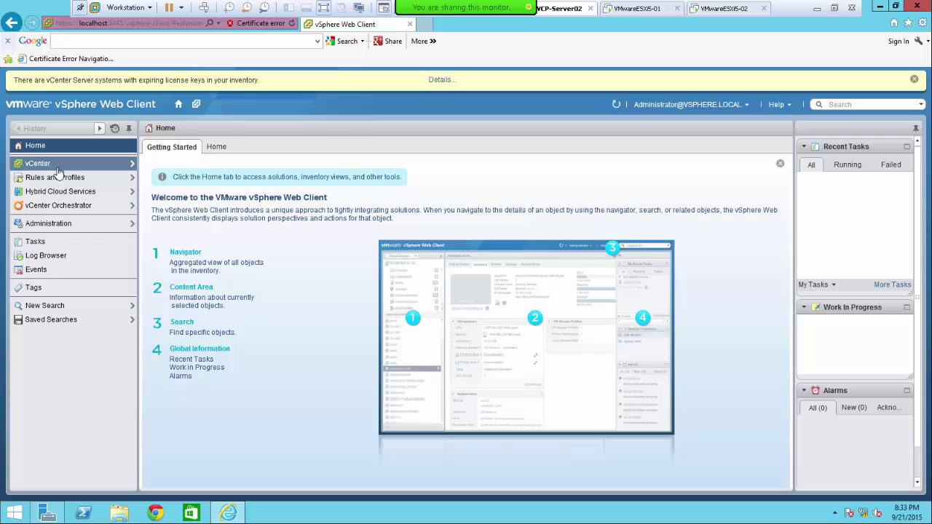
pyautogui.click(54, 167)
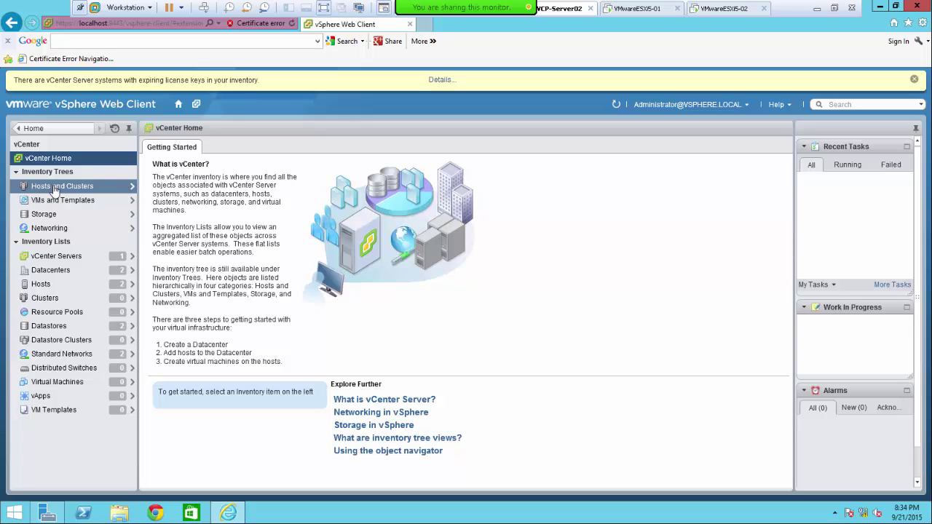
pyautogui.click(56, 189)
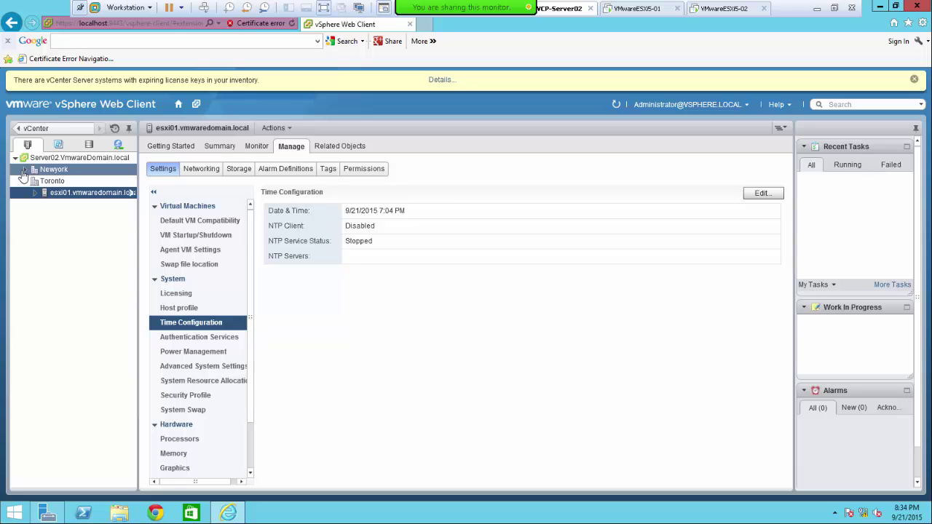
# - Expand the Newyork datacenter and show esxi01's networking with virtual switch vSwitch0
pyautogui.click(24, 170)
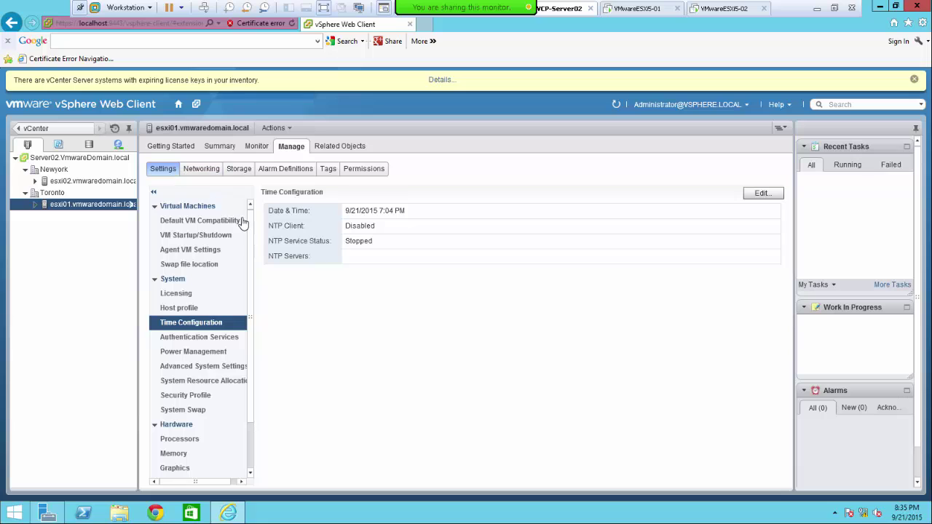
pyautogui.click(202, 171)
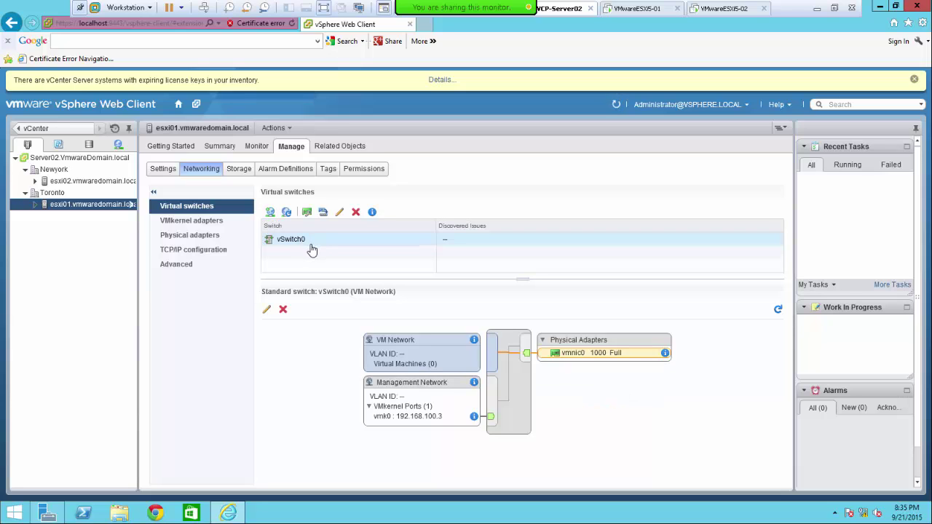
# - Browse esxi01's VMkernel adapters, physical adapters, TCP/IP configuration and Advanced networking pages
pyautogui.click(216, 224)
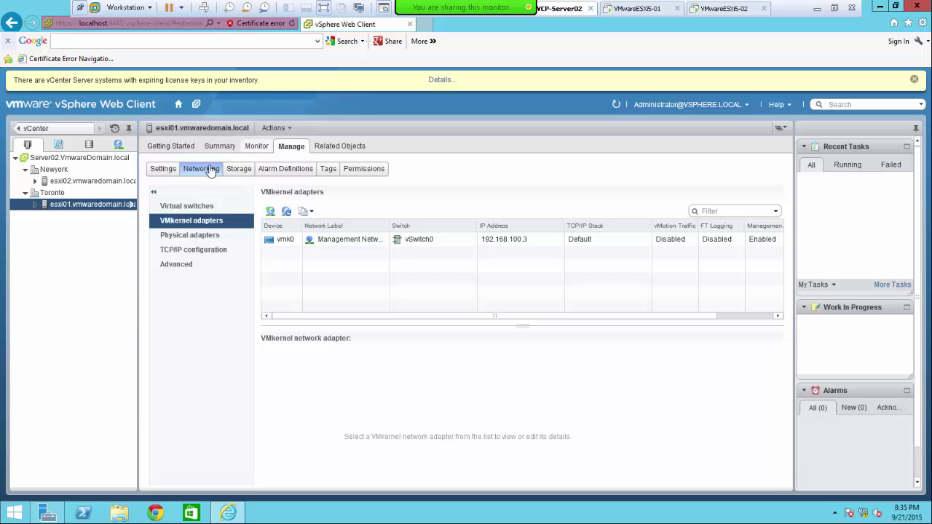
pyautogui.click(188, 236)
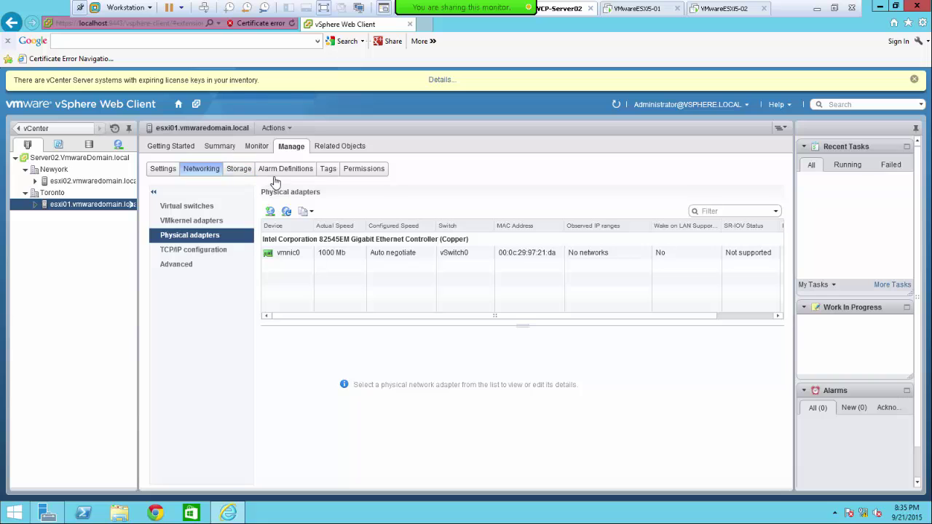
pyautogui.click(194, 255)
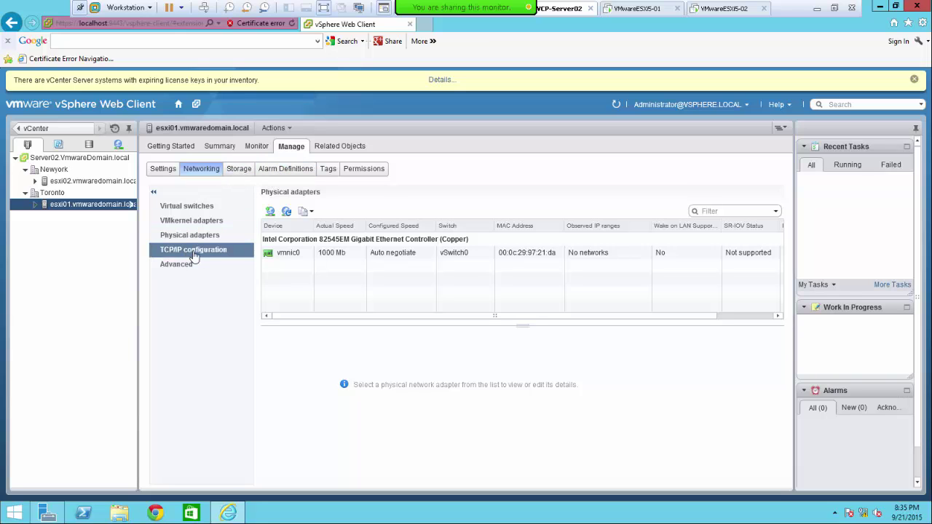
pyautogui.click(194, 255)
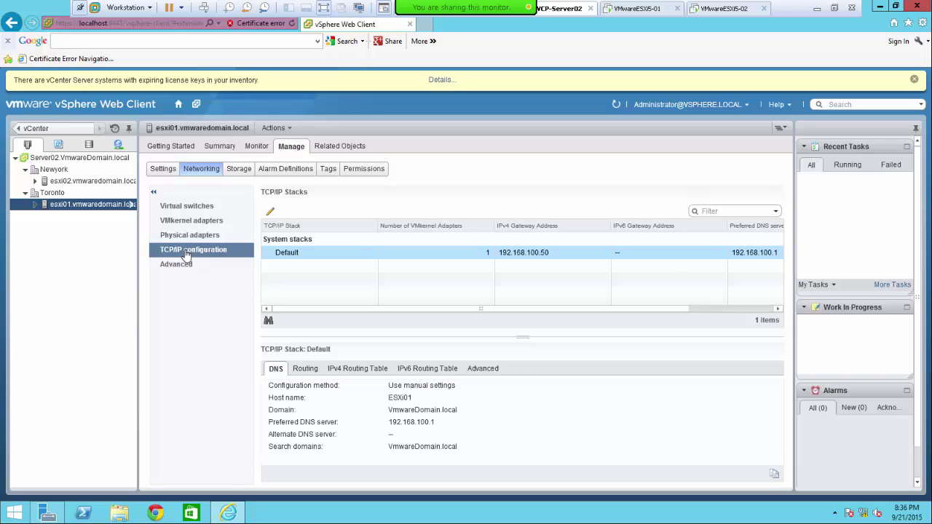
pyautogui.click(196, 270)
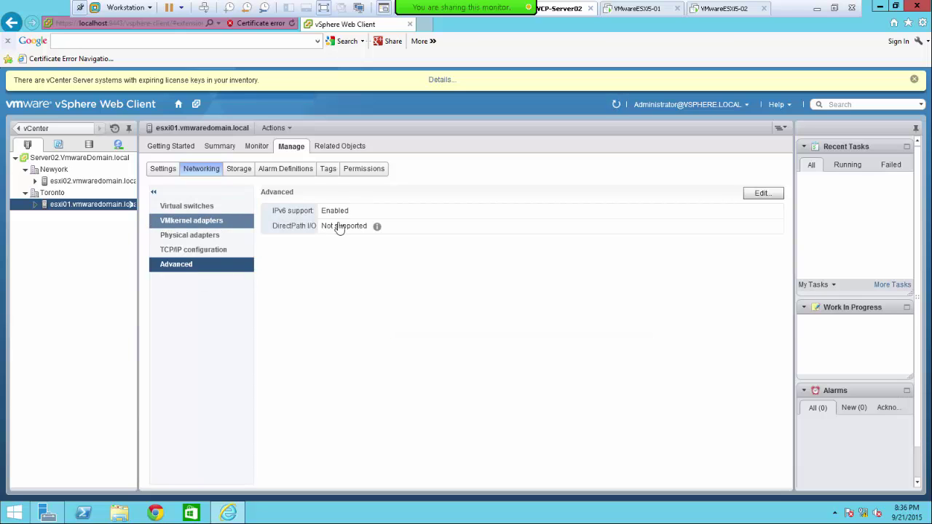
# - Open esxi01's Time Configuration editor, try the NTP option, then cancel without changes
pyautogui.click(162, 171)
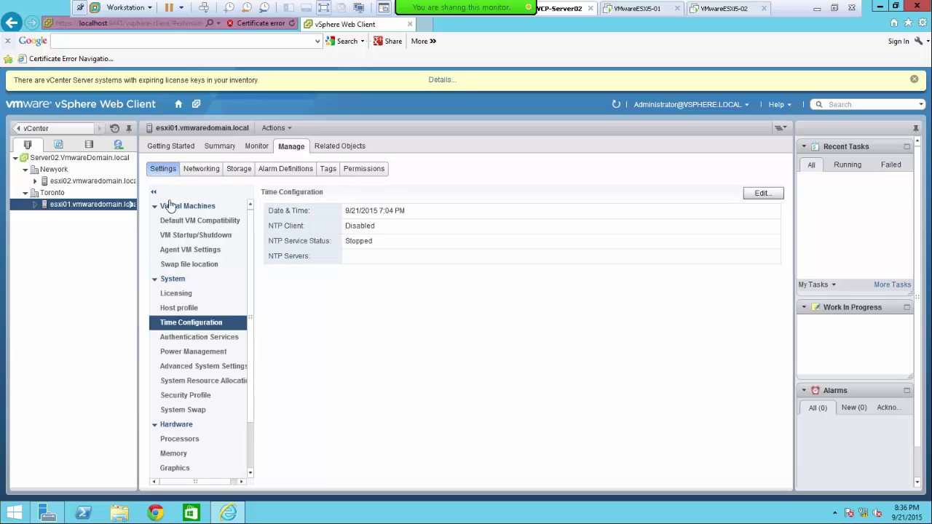
pyautogui.click(186, 342)
pyautogui.click(184, 326)
pyautogui.click(761, 195)
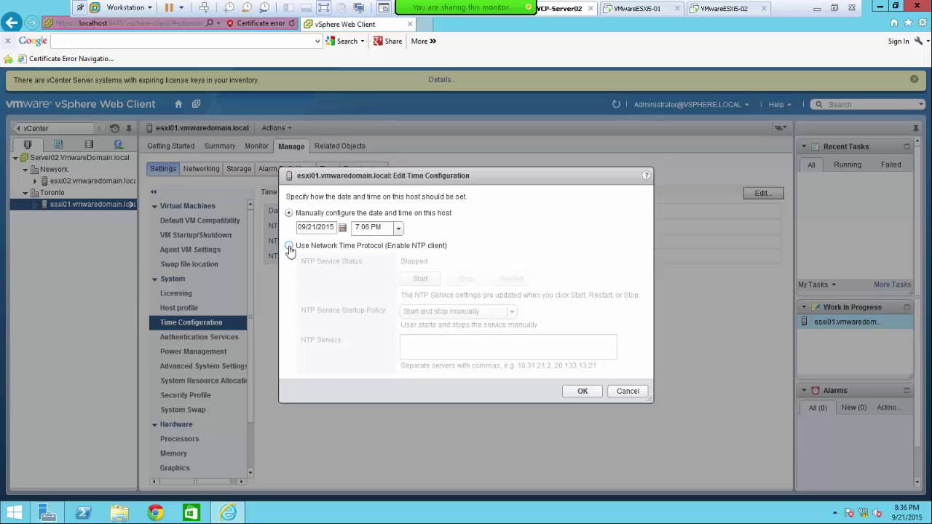
pyautogui.click(290, 246)
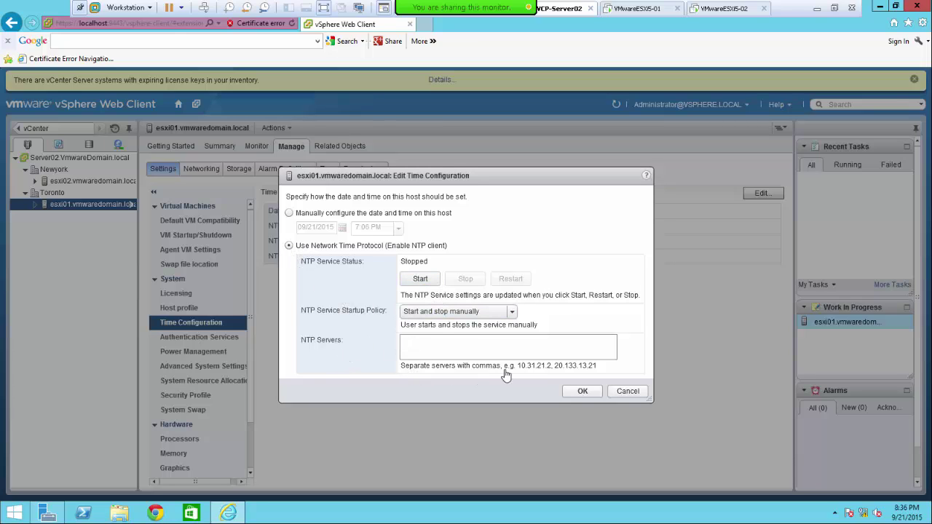
pyautogui.click(444, 349)
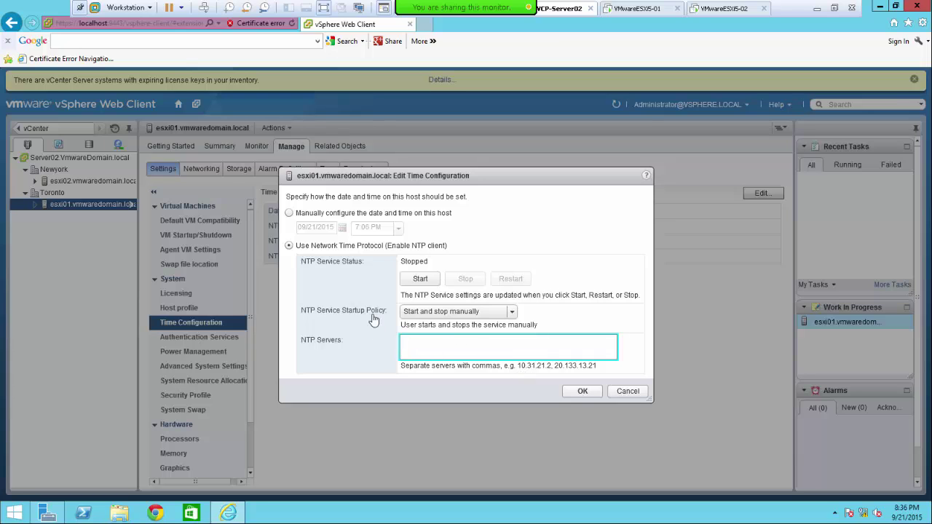
pyautogui.click(592, 394)
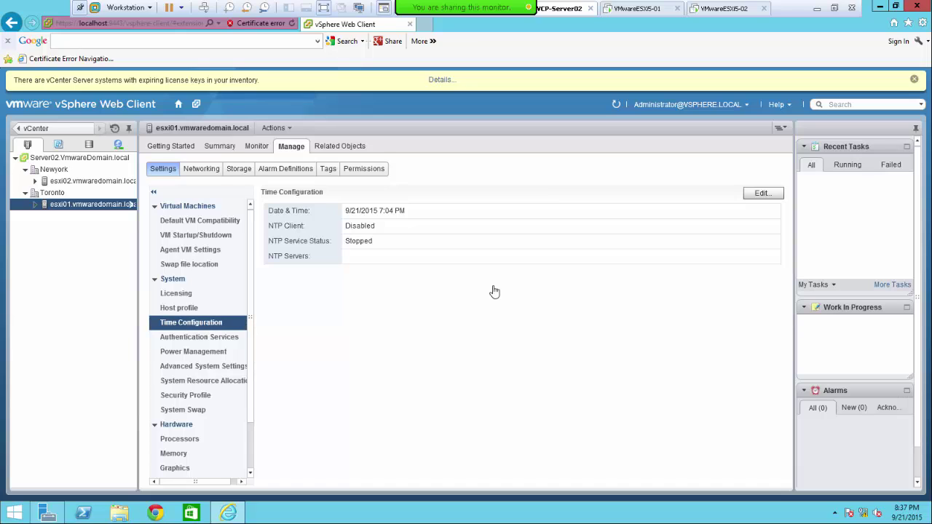
# - Reopen the time editor, choose Network Time Protocol and begin entering server 192.168.100.1
pyautogui.click(757, 198)
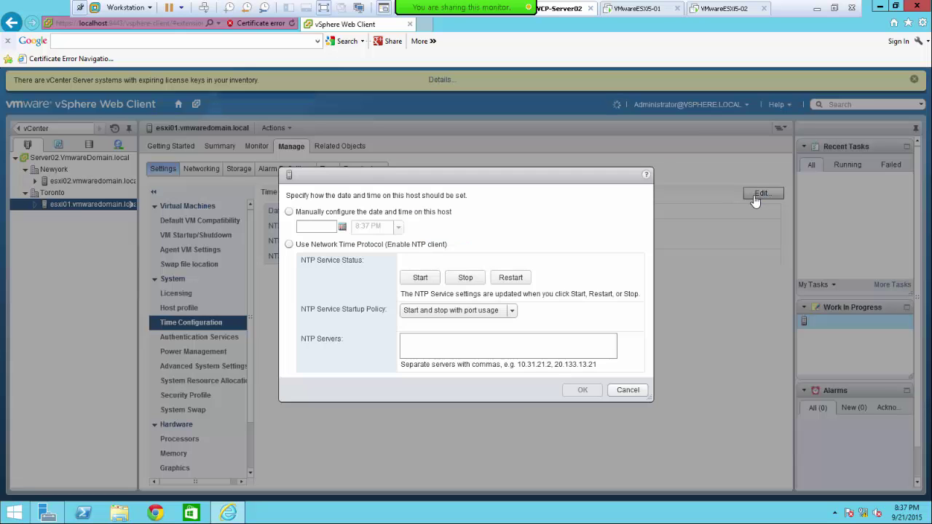
pyautogui.click(289, 247)
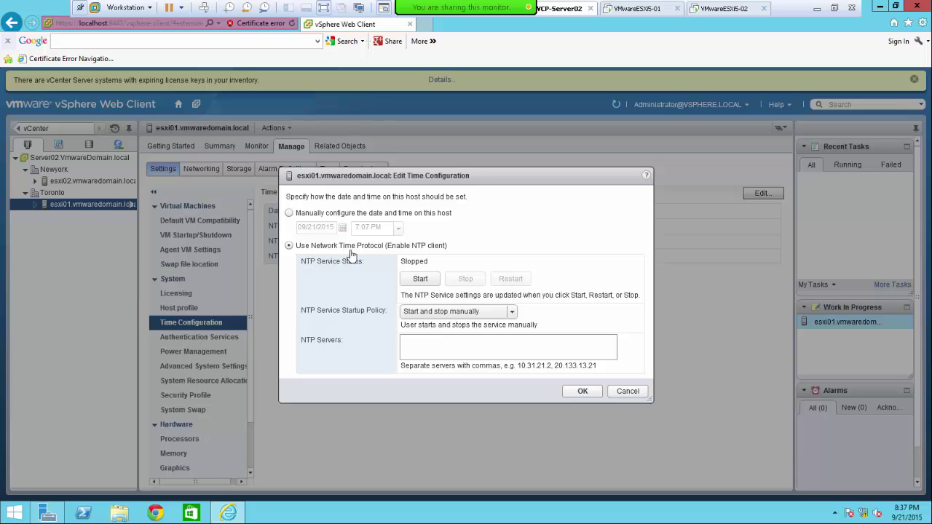
pyautogui.click(426, 351)
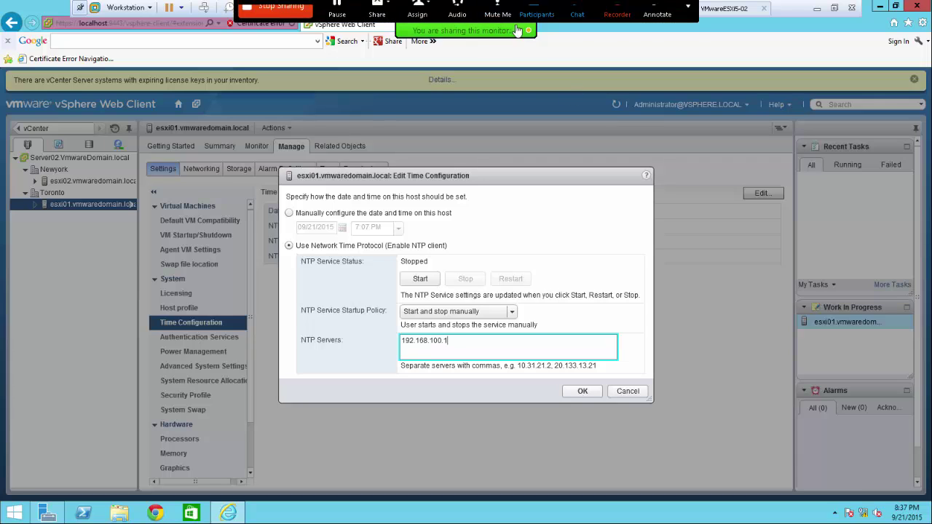
# - Leave full screen, view DNS Manager records on VCP-Server01, then return VCP-Server02 to full screen
pyautogui.click(835, 8)
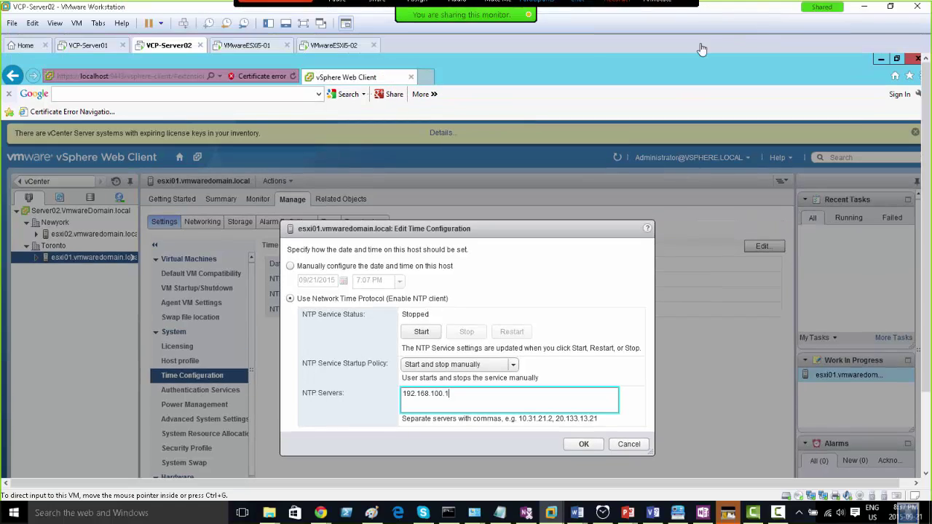
pyautogui.click(269, 23)
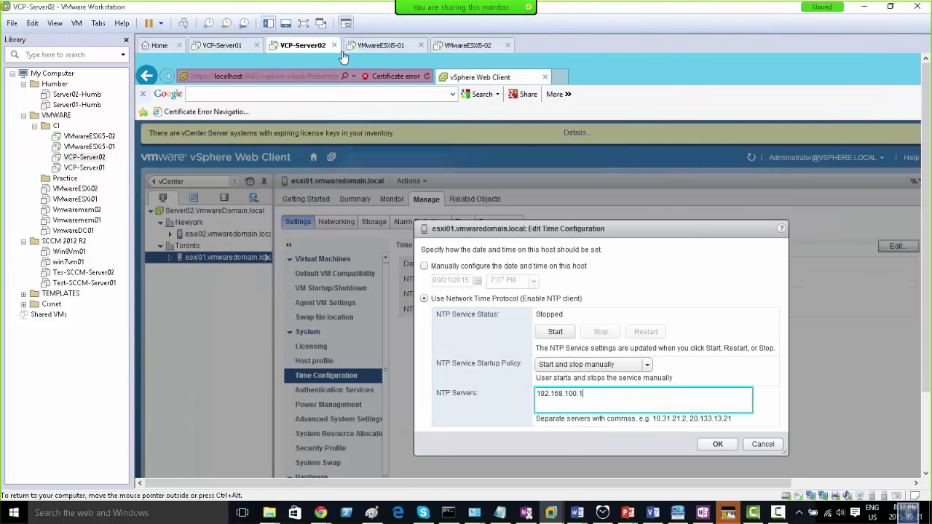
pyautogui.click(222, 45)
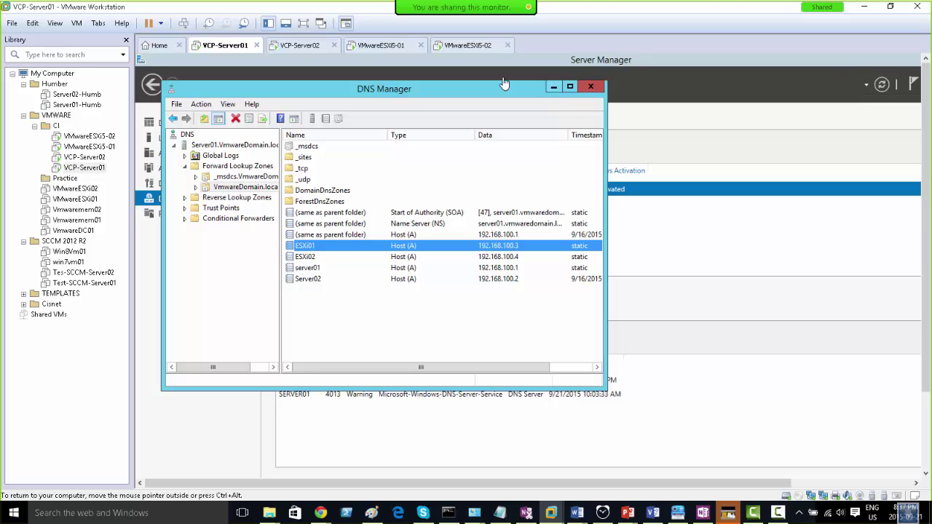
pyautogui.click(298, 46)
pyautogui.click(303, 24)
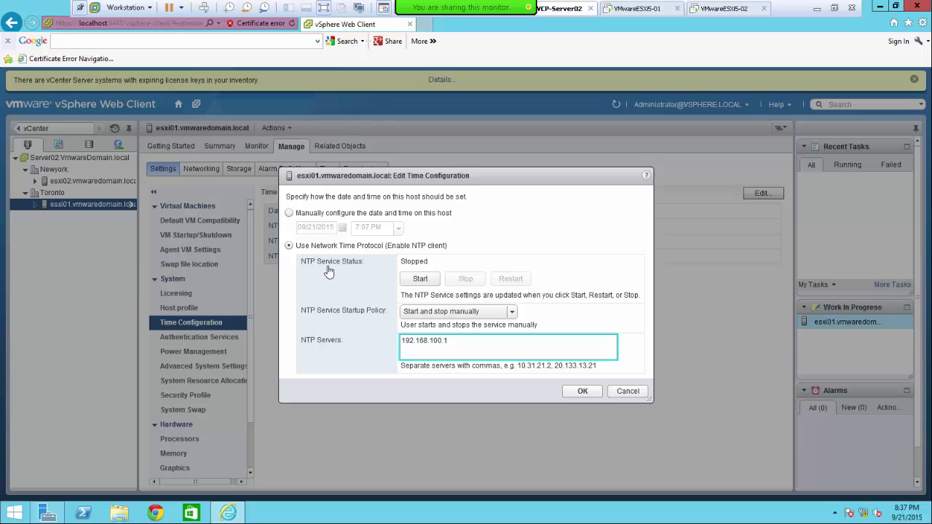
# - Start the NTP service and save the time configuration using server 192.168.100.1
pyautogui.click(420, 281)
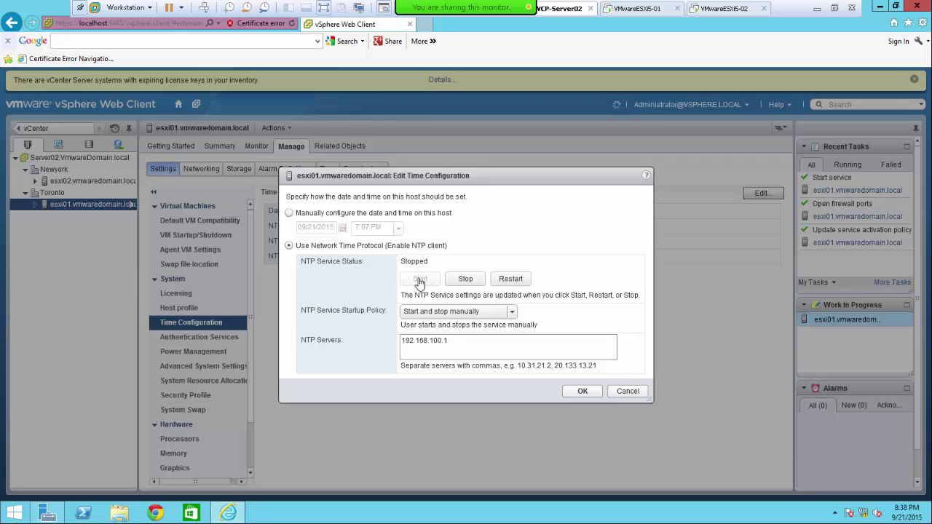
pyautogui.click(581, 392)
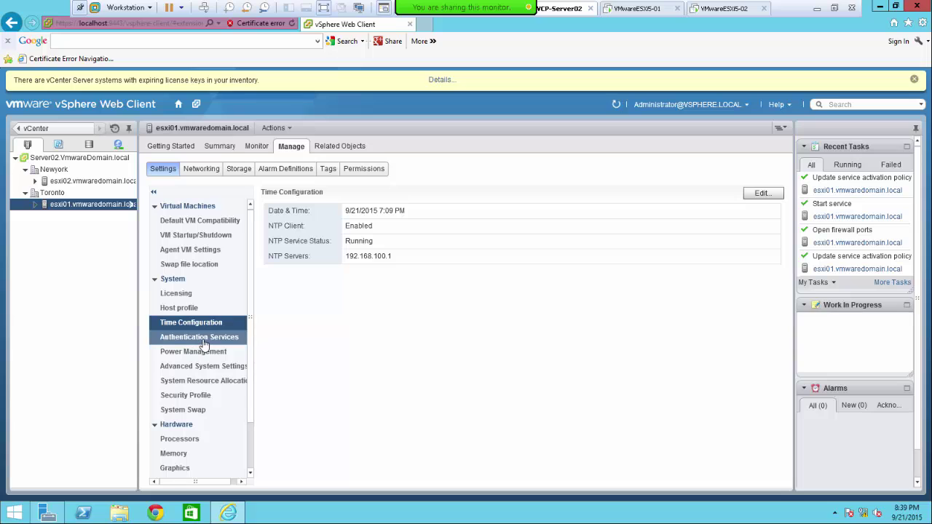
# - Browse Authentication Services and Power Management to System Resource Allocation (1.40 GB memory, 240.00 MHz CPU)
pyautogui.click(204, 344)
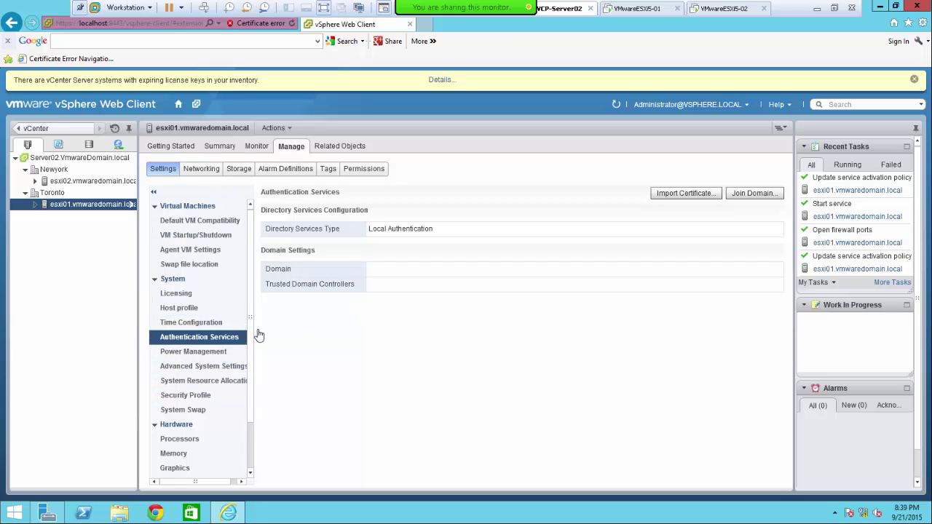
pyautogui.scroll(-1, 256, 371)
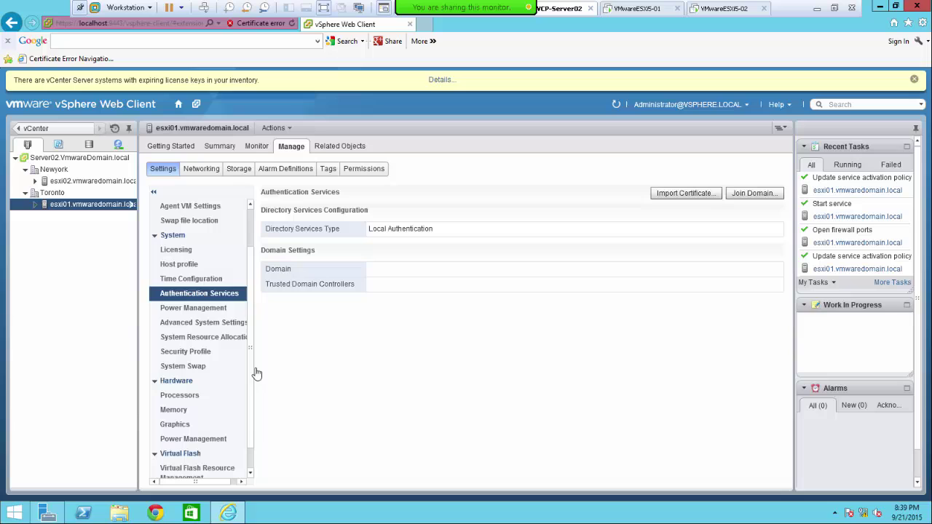
pyautogui.click(193, 308)
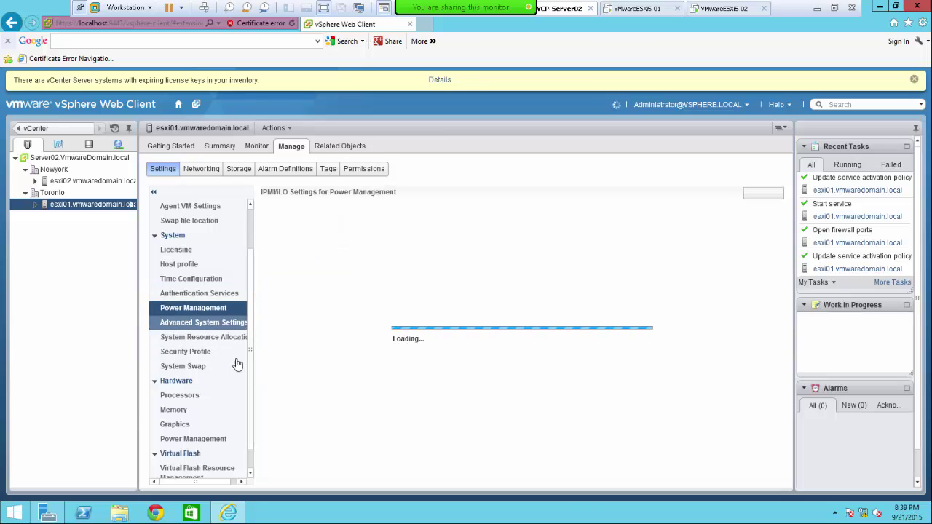
pyautogui.click(202, 341)
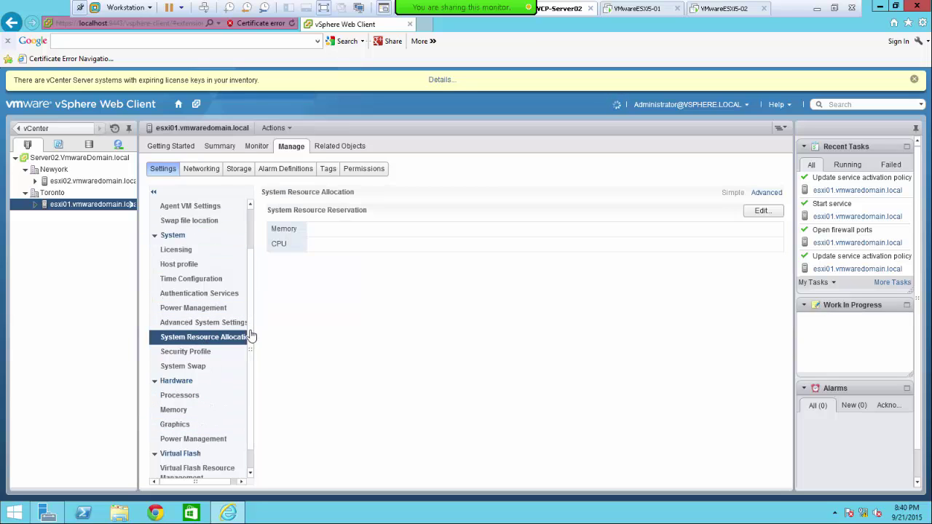
pyautogui.scroll(-1, 250, 347)
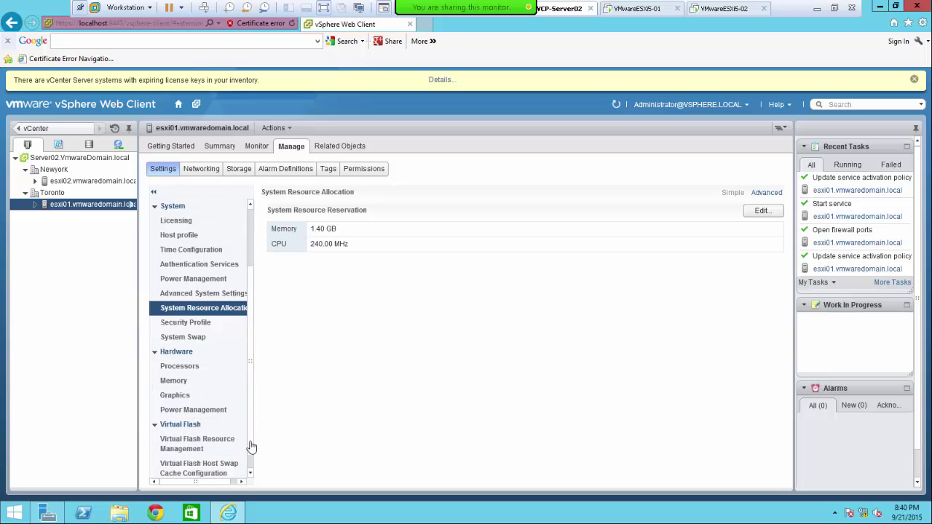
pyautogui.scroll(-1, 251, 451)
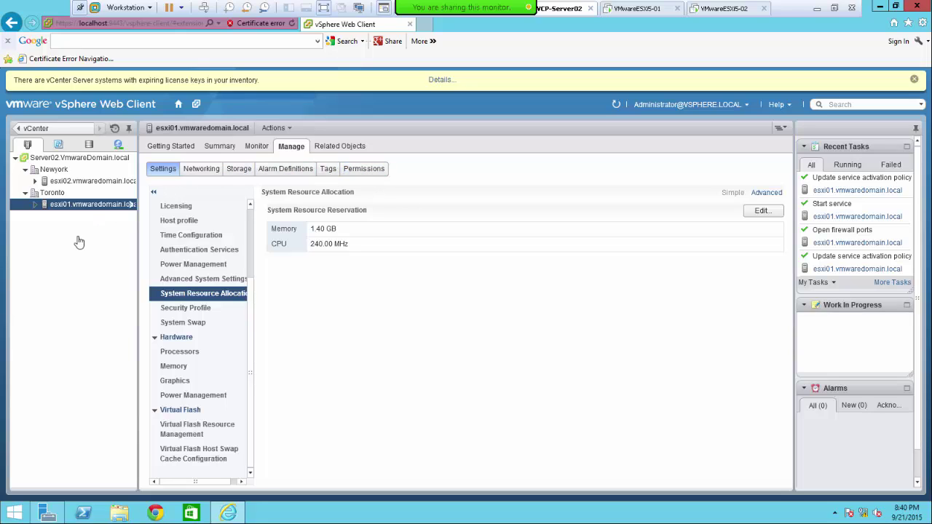
# - Expand esxi01, dismiss the Flash popup, and launch New Virtual Machine from its context menu
pyautogui.click(34, 207)
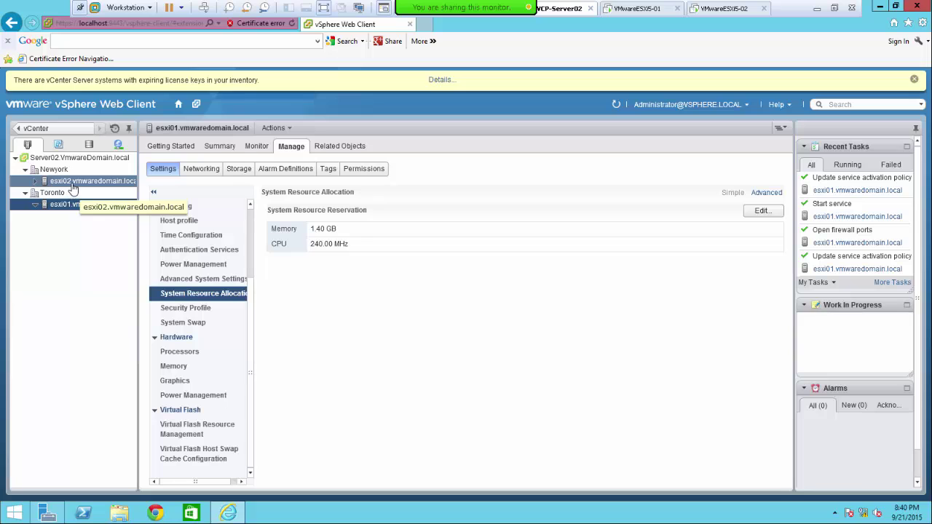
pyautogui.rightClick(72, 211)
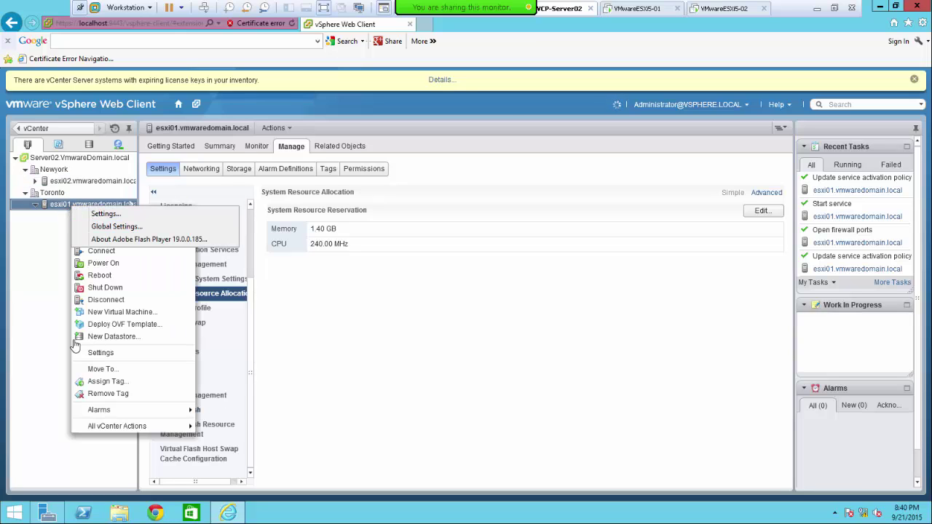
pyautogui.click(76, 353)
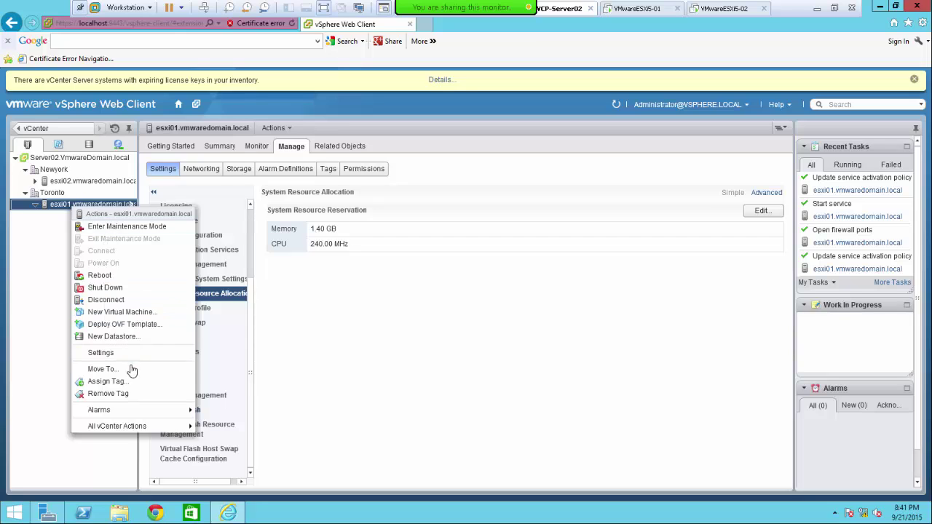
pyautogui.click(131, 314)
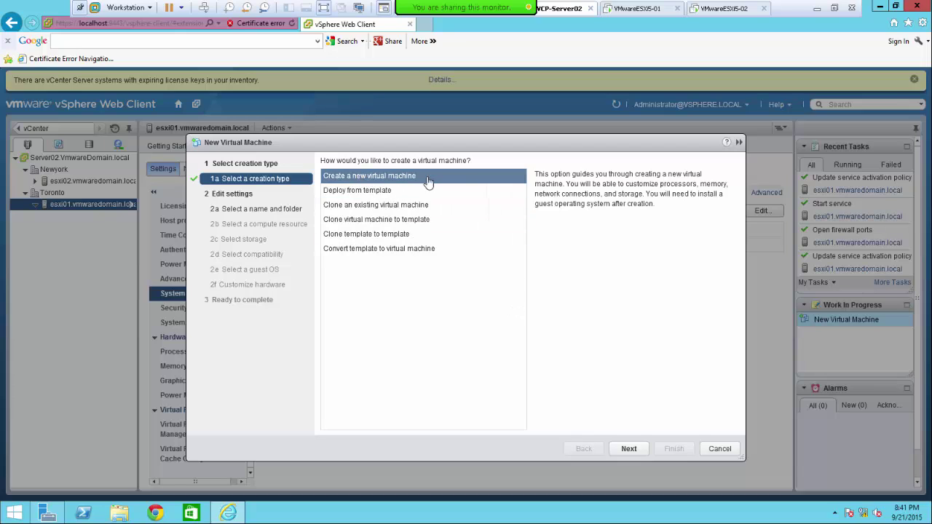
# - Preview Deploy from template and Clone an existing virtual machine, then pick Clone virtual machine to template
pyautogui.click(350, 194)
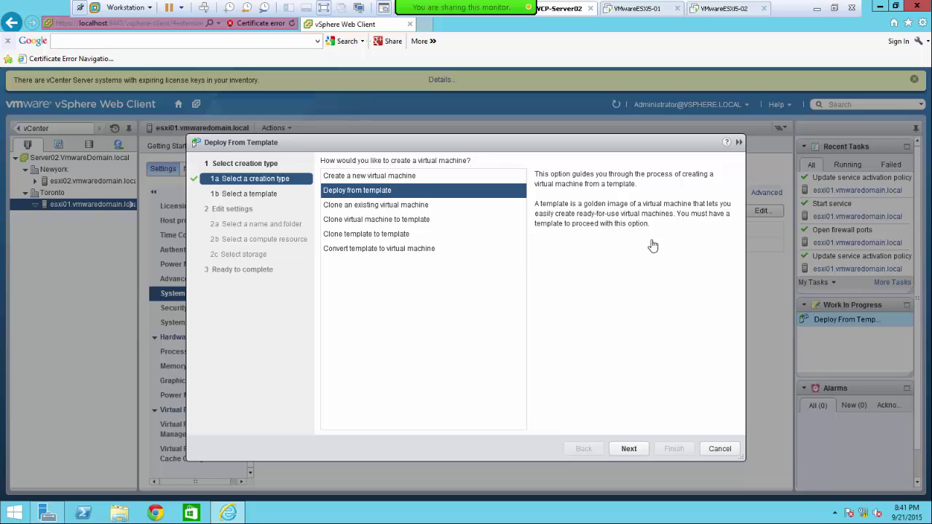
pyautogui.click(355, 209)
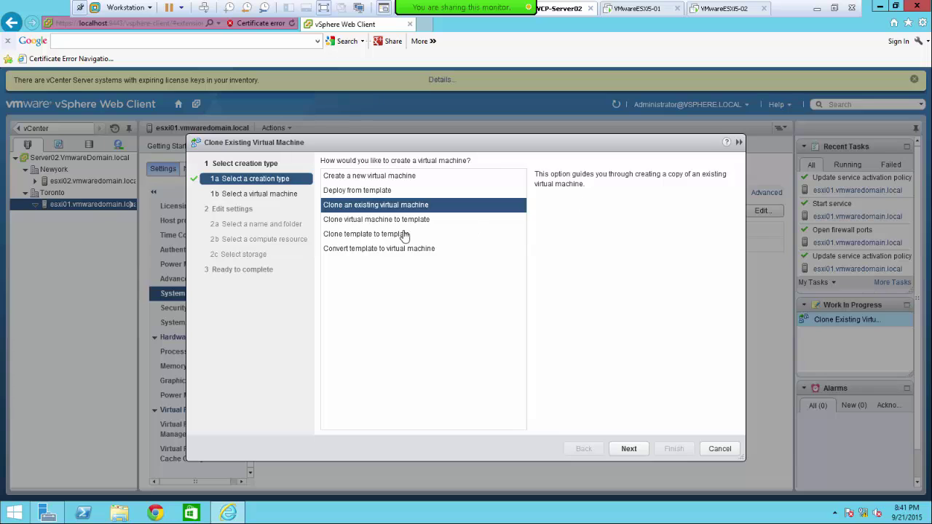
pyautogui.click(338, 223)
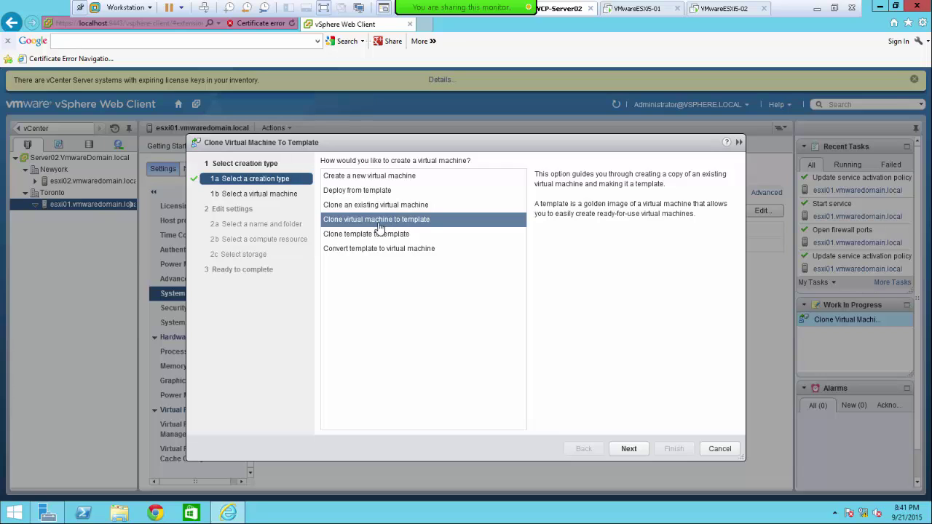
# - Preview the clone-template and convert-template options, then choose Create a new virtual machine
pyautogui.click(344, 238)
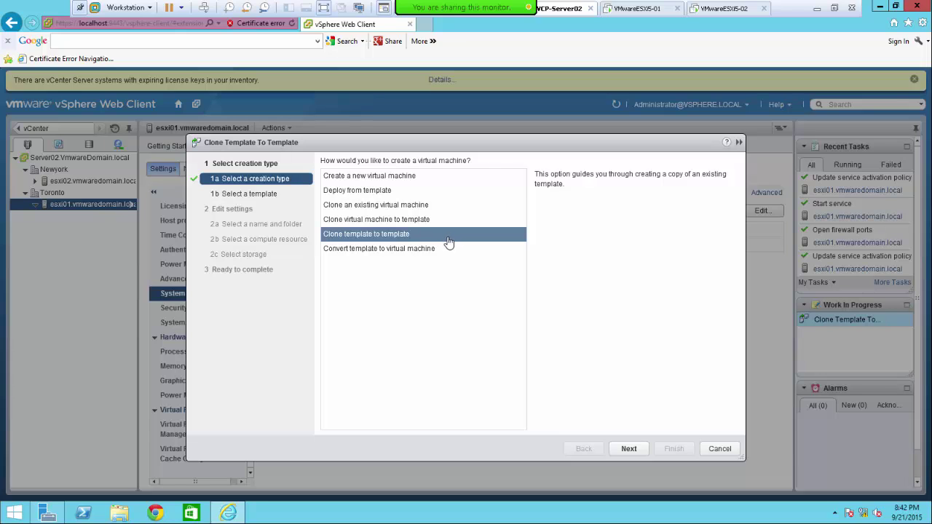
pyautogui.click(362, 251)
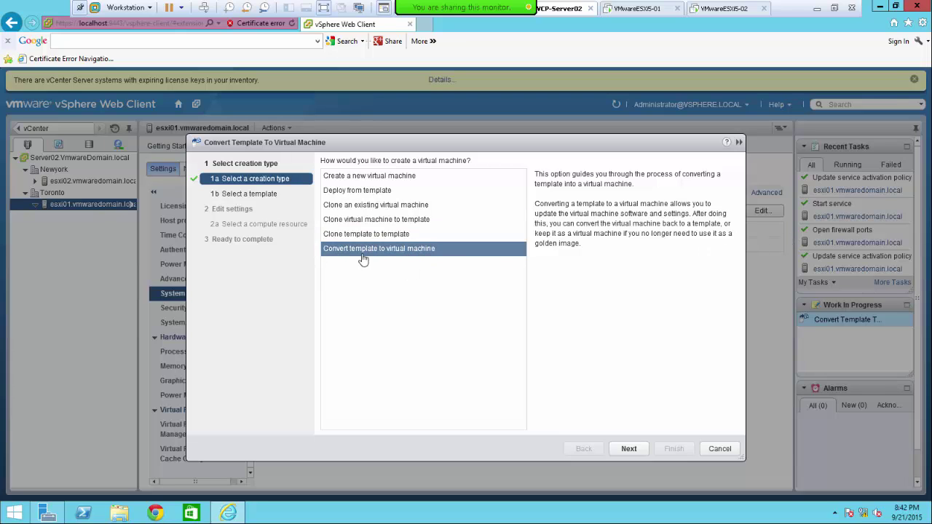
pyautogui.click(362, 180)
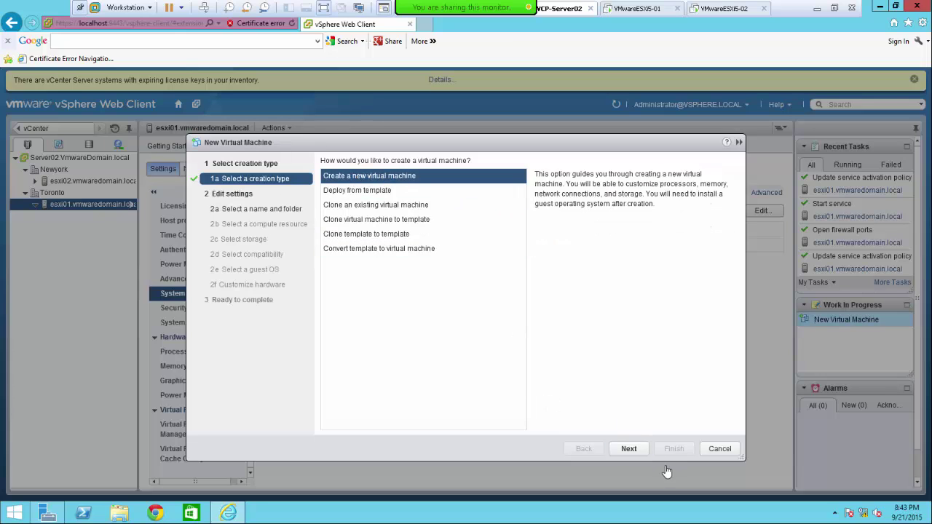
# - Name the new virtual machine VM01, keeping the Toronto datacenter as its location
pyautogui.click(629, 450)
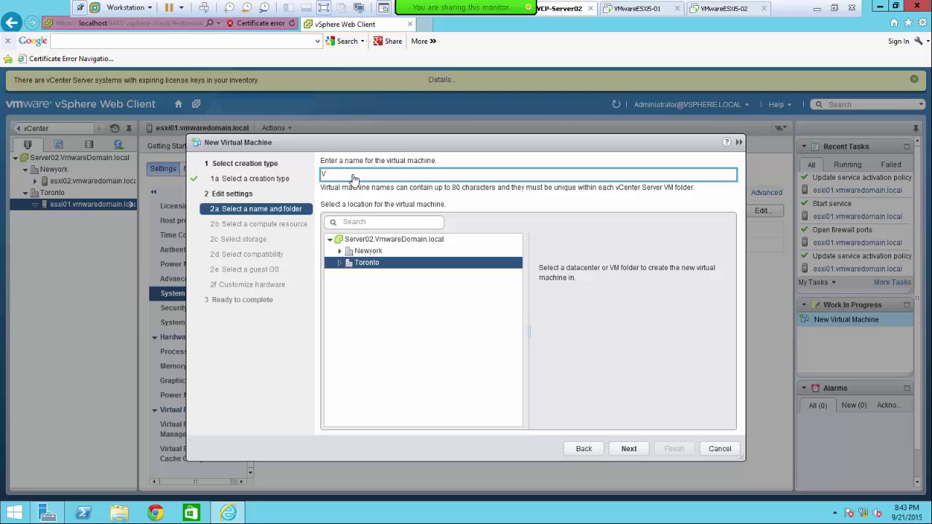
pyautogui.write('01')
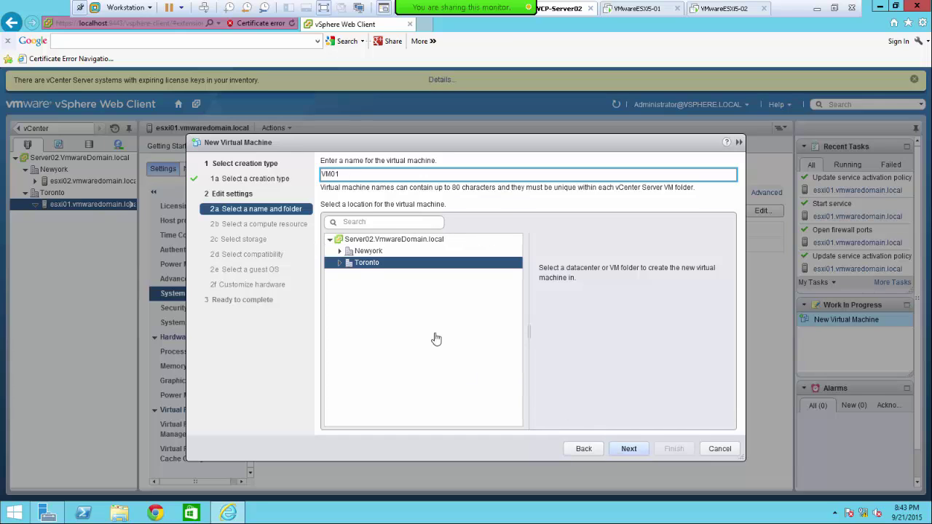
# - Advance to the compute resource step and choose host esxi01.vmwaredomain.local
pyautogui.click(628, 449)
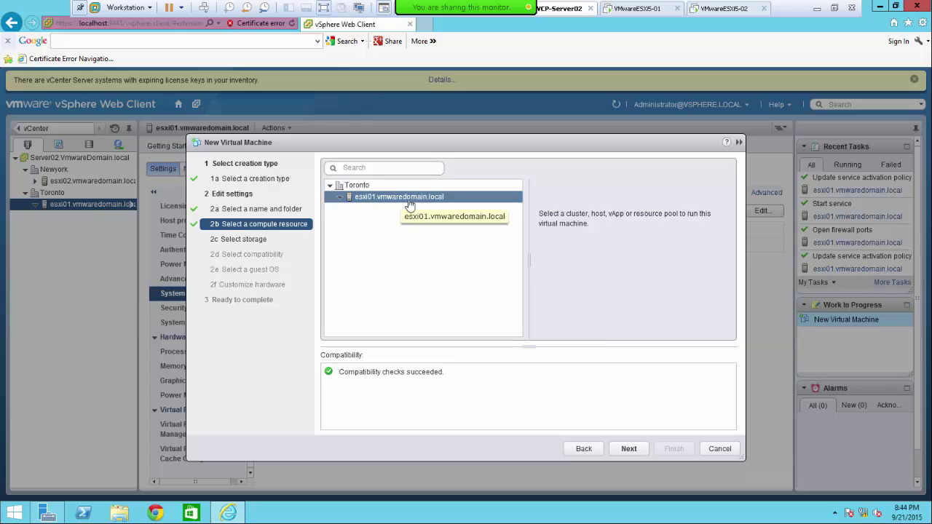
# - Advance to Select storage with datastore1 chosen, briefly highlighting the destination resource text
pyautogui.click(628, 449)
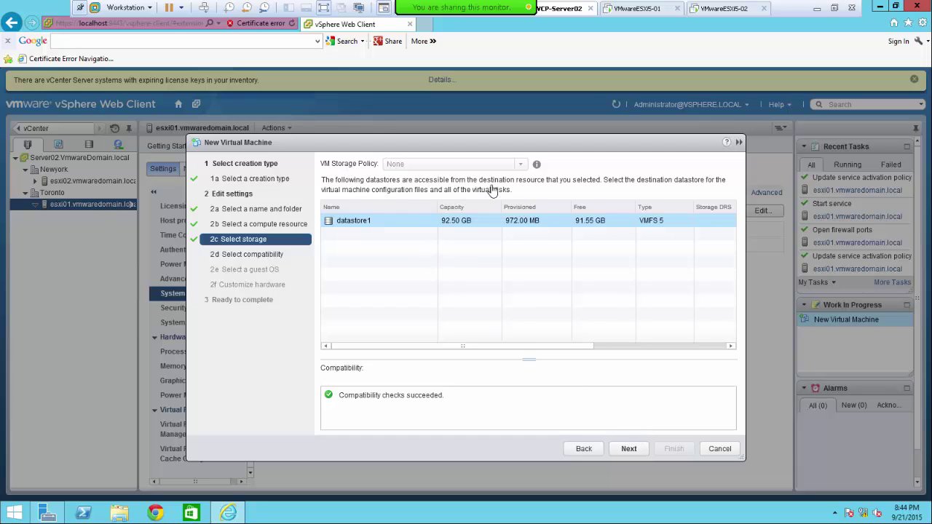
pyautogui.moveTo(506, 185)
pyautogui.mouseDown()
pyautogui.moveTo(738, 187)
pyautogui.moveTo(491, 186)
pyautogui.moveTo(336, 197)
pyautogui.moveTo(517, 195)
pyautogui.mouseUp()
pyautogui.click(525, 194)
# - Keep VM01's compatibility at ESXi 5.5 and later (virtual machine version 10)
pyautogui.click(629, 449)
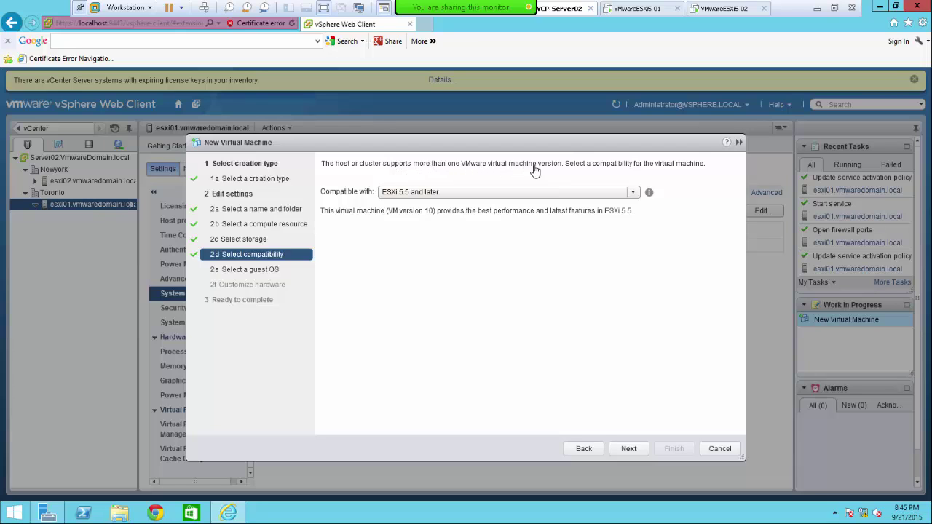
pyautogui.click(637, 195)
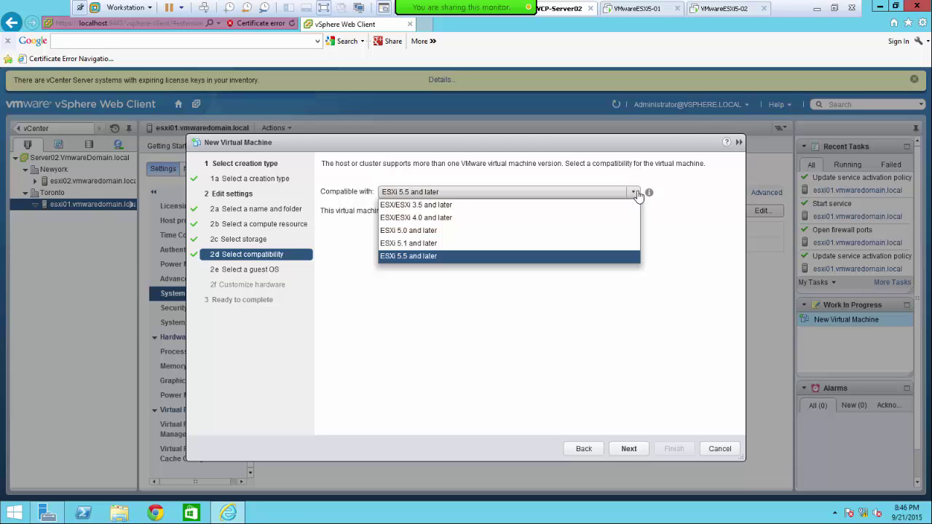
pyautogui.click(635, 193)
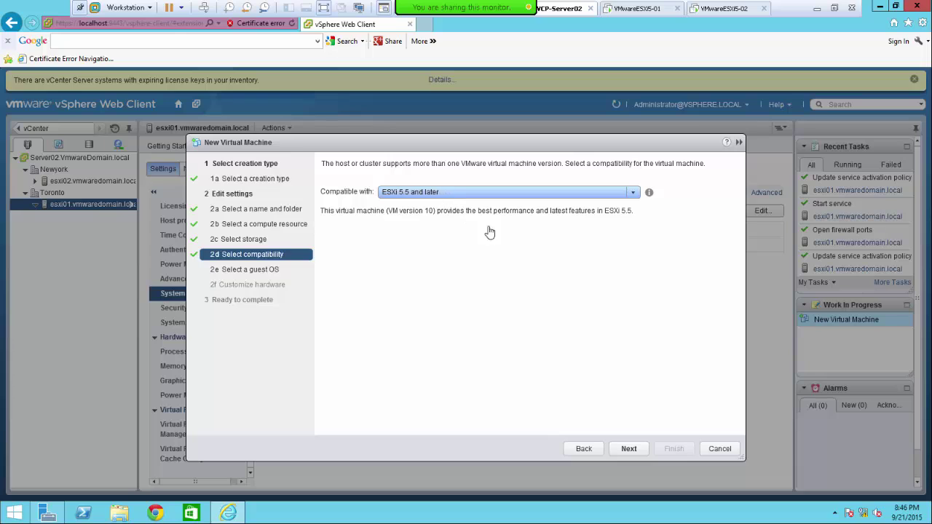
# - Set the guest OS family to Windows and version to Microsoft Windows 8 (64-bit)
pyautogui.click(629, 449)
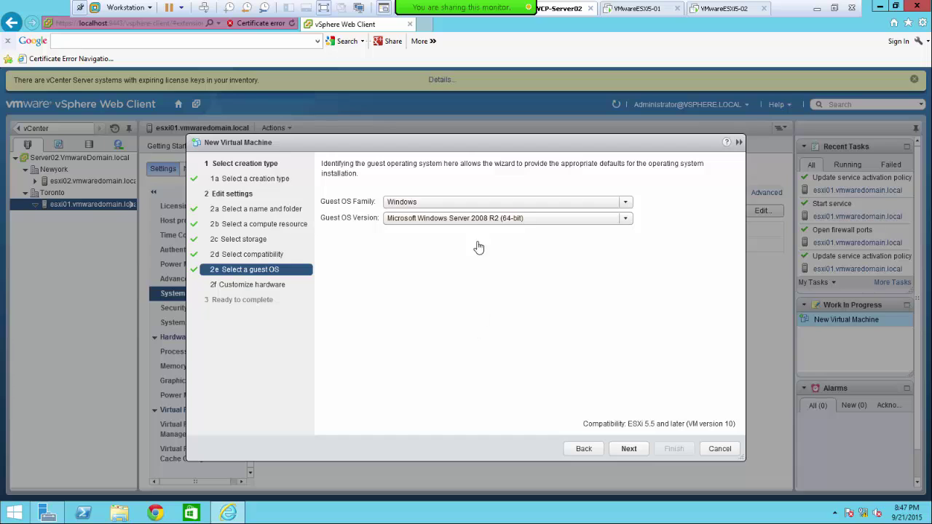
pyautogui.click(626, 204)
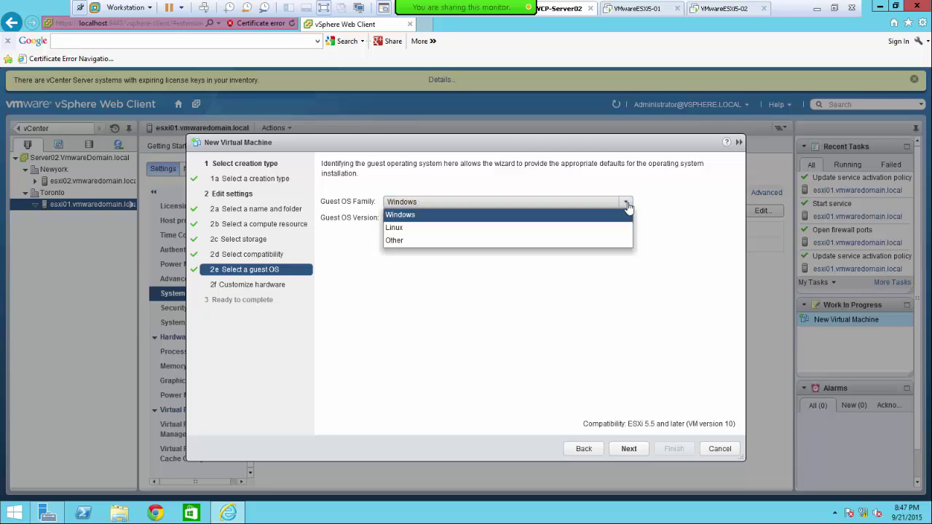
pyautogui.click(627, 206)
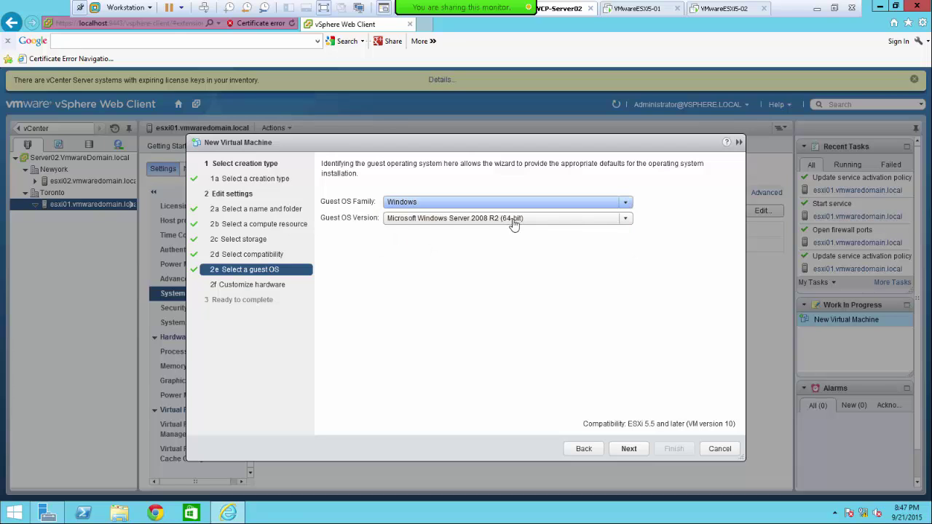
pyautogui.click(626, 220)
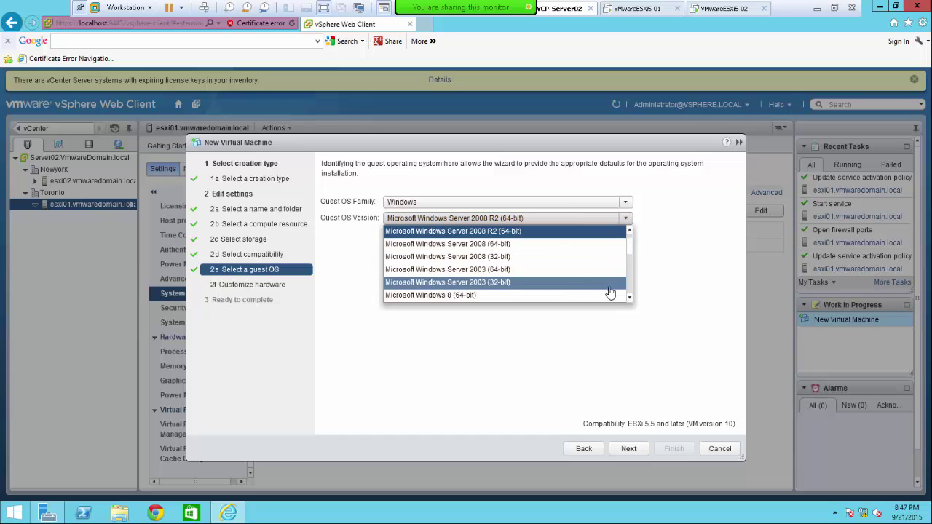
pyautogui.moveTo(632, 253); pyautogui.dragTo(632, 262)
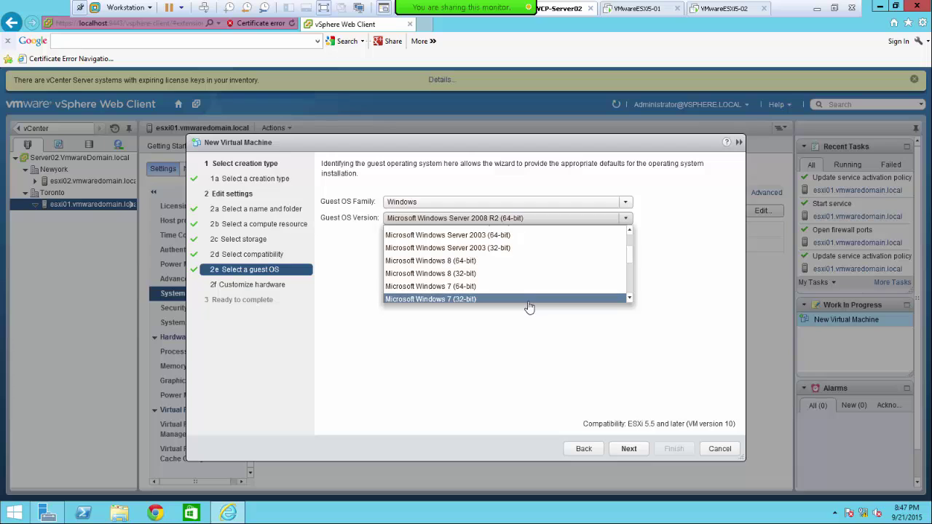
pyautogui.click(502, 260)
# - Advance to Customize hardware (1 CPU, 2048 MB, 32 GB disk) and exit full-screen view
pyautogui.click(630, 449)
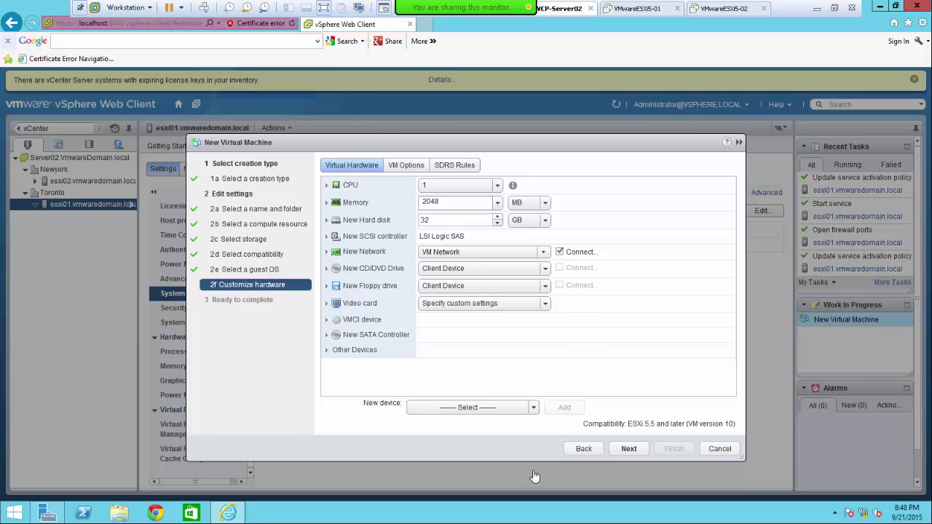
pyautogui.click(834, 8)
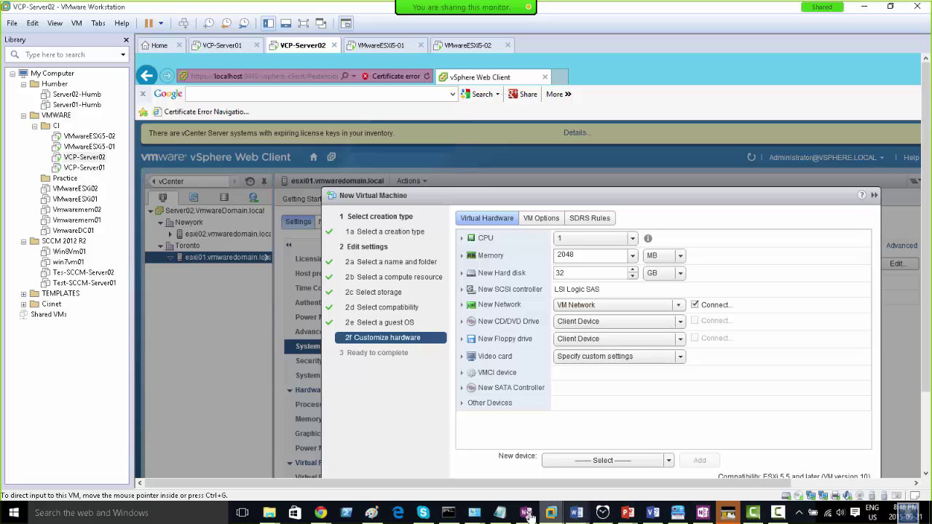
# - In the Paint diagram, undo the stray stroke drawn inside ESXi01
pyautogui.click(371, 512)
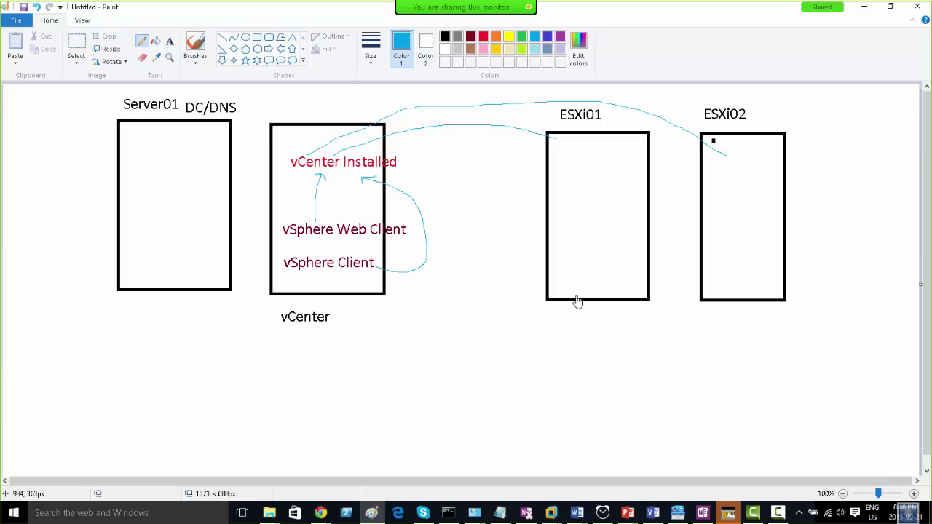
pyautogui.moveTo(578, 295); pyautogui.dragTo(579, 284)
pyautogui.hotkey('ctrl', 'z')
# - Draw grey rectangles inside the bottom of the ESXi01 and ESXi02 host boxes
pyautogui.click(257, 38)
pyautogui.click(457, 36)
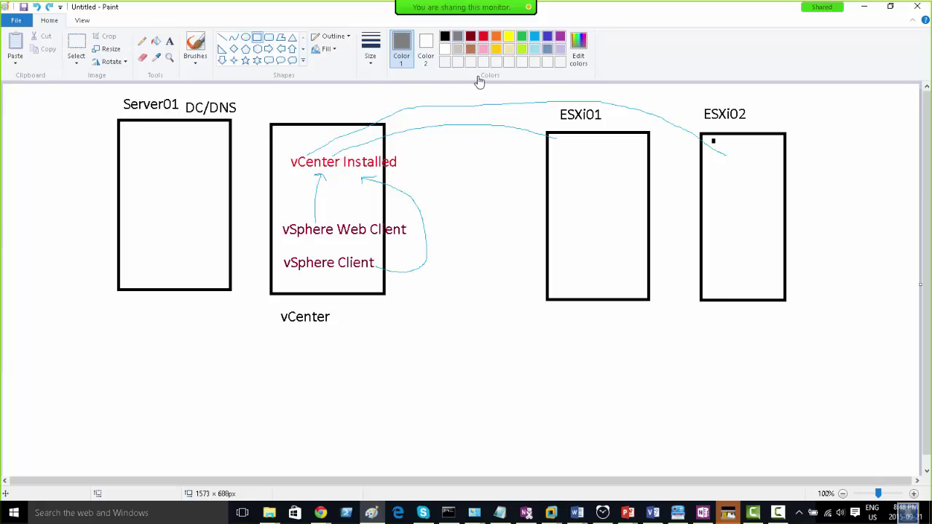
pyautogui.moveTo(559, 251); pyautogui.dragTo(634, 297)
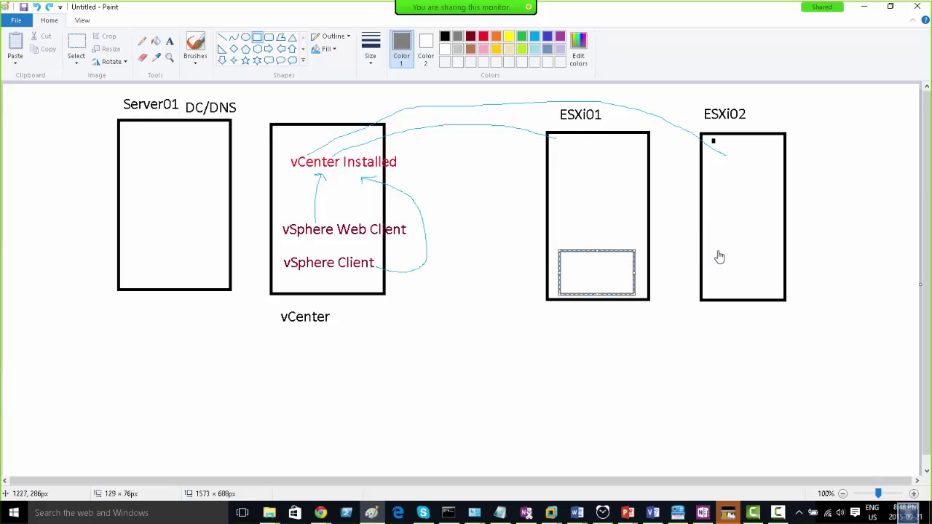
pyautogui.moveTo(717, 250); pyautogui.dragTo(771, 298)
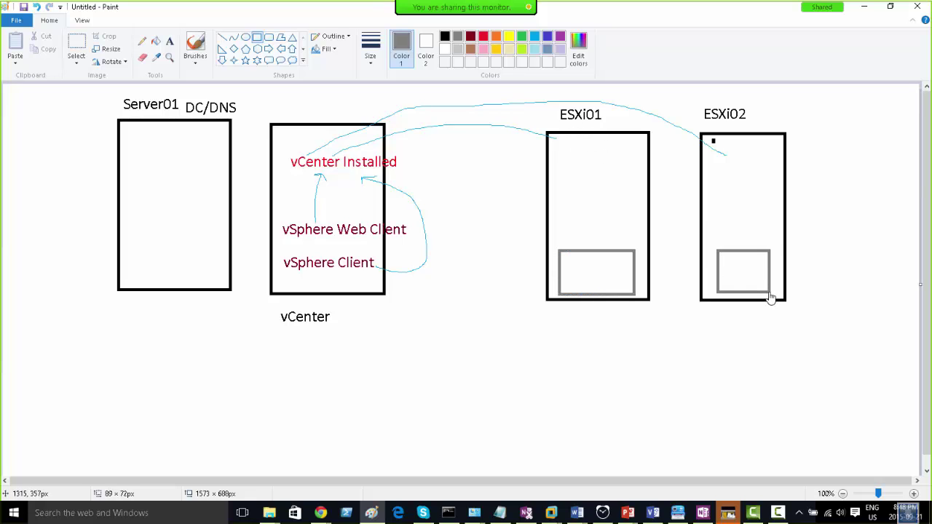
pyautogui.click(723, 311)
pyautogui.click(445, 36)
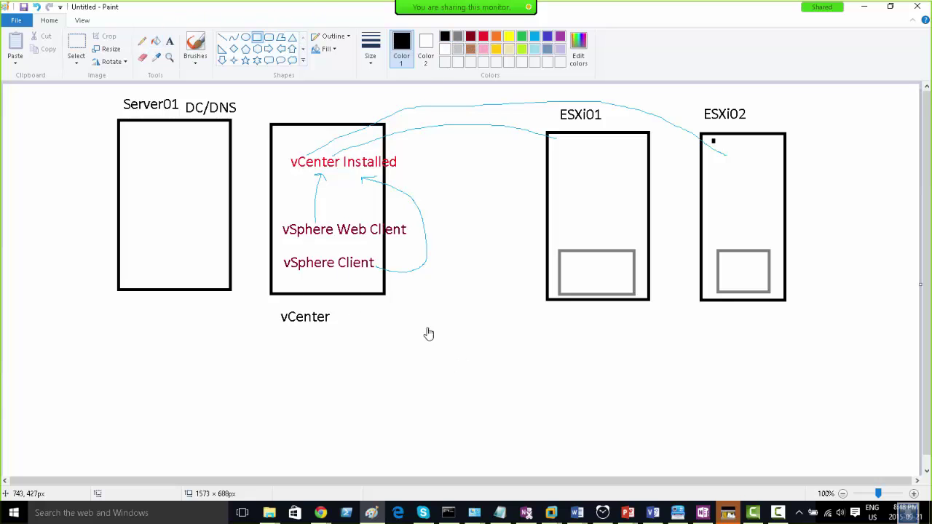
pyautogui.moveTo(422, 326)
pyautogui.mouseDown()
pyautogui.moveTo(539, 446)
pyautogui.moveTo(547, 473)
pyautogui.moveTo(526, 475)
pyautogui.mouseUp()
pyautogui.click(558, 377)
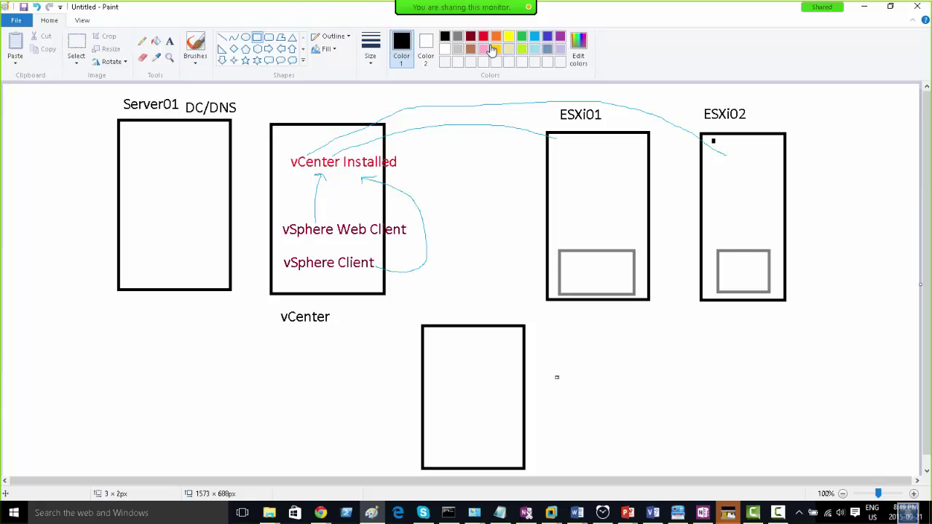
pyautogui.click(457, 38)
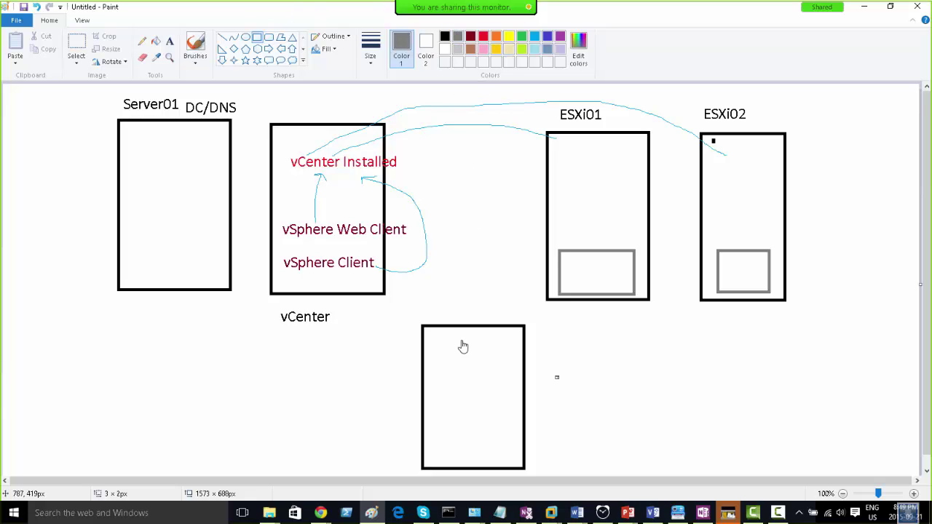
pyautogui.moveTo(433, 410)
pyautogui.mouseDown()
pyautogui.moveTo(496, 430)
pyautogui.moveTo(517, 461)
pyautogui.mouseUp()
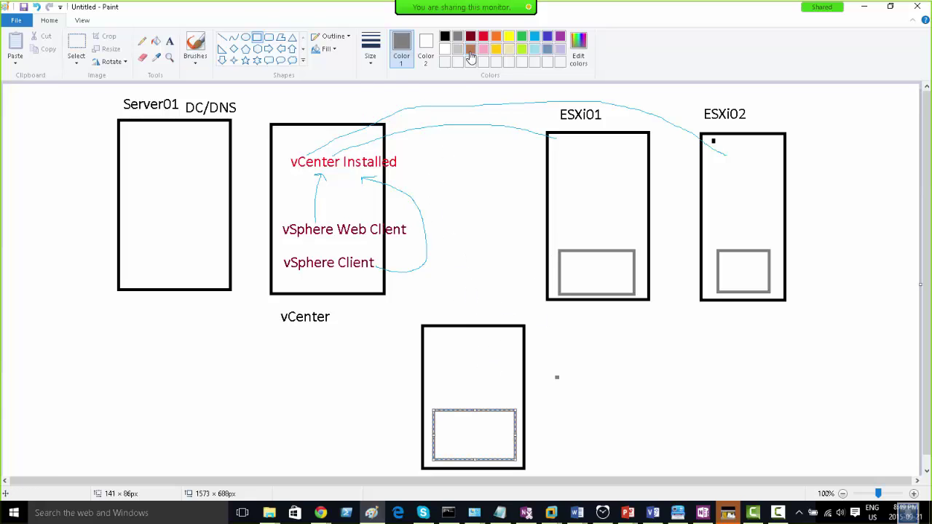
pyautogui.click(478, 232)
pyautogui.hotkey('ctrl', 'z')
pyautogui.hotkey('ctrl', 'z')
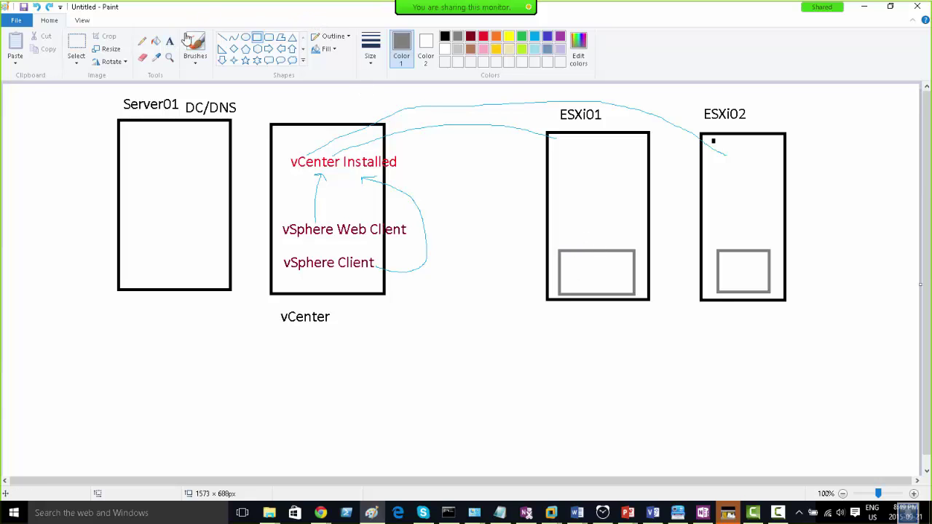
# - Add a red Datastore1 label above ESXi01's grey box
pyautogui.click(170, 40)
pyautogui.click(483, 37)
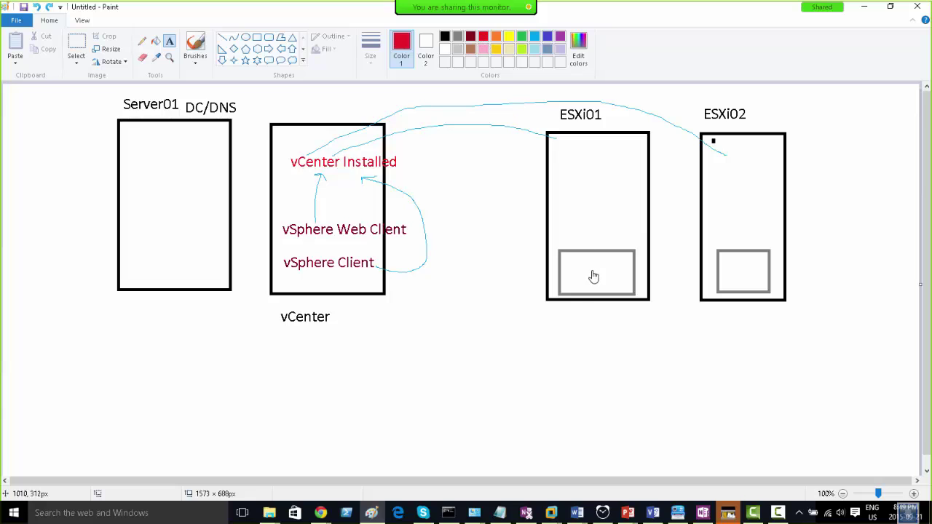
pyautogui.click(571, 232)
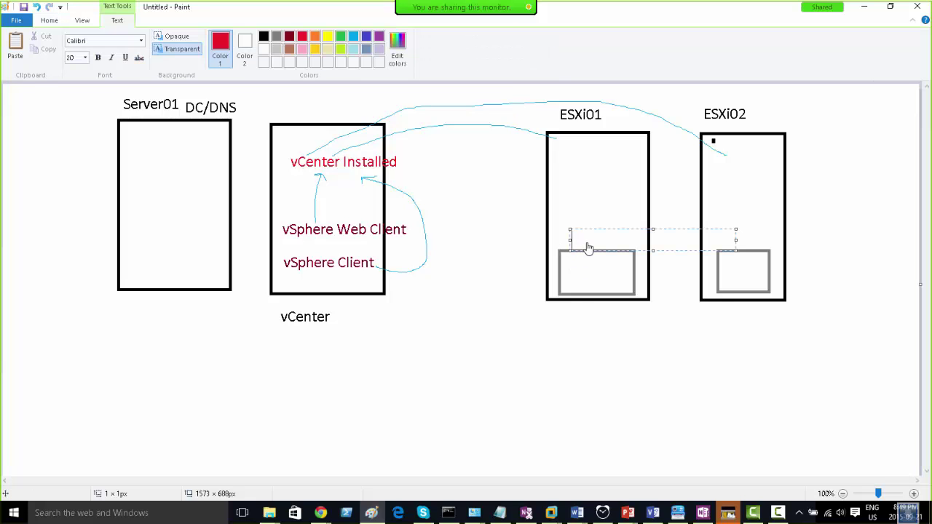
pyautogui.write('Data')
pyautogui.click(737, 245)
# - Label ESXi02's grey box DataStore1, nudging the text slightly left
pyautogui.click(725, 246)
pyautogui.write('DataS')
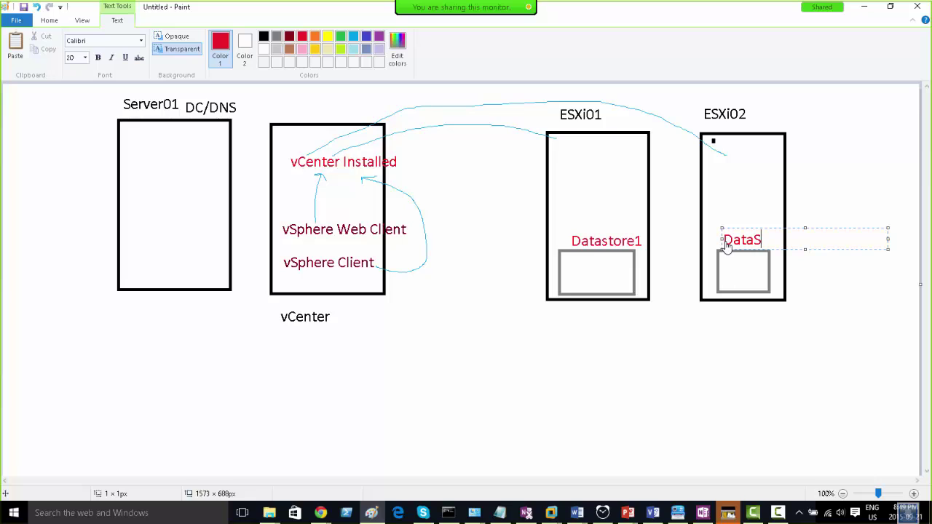
pyautogui.write('tore1')
pyautogui.moveTo(760, 232); pyautogui.dragTo(748, 231)
pyautogui.click(817, 211)
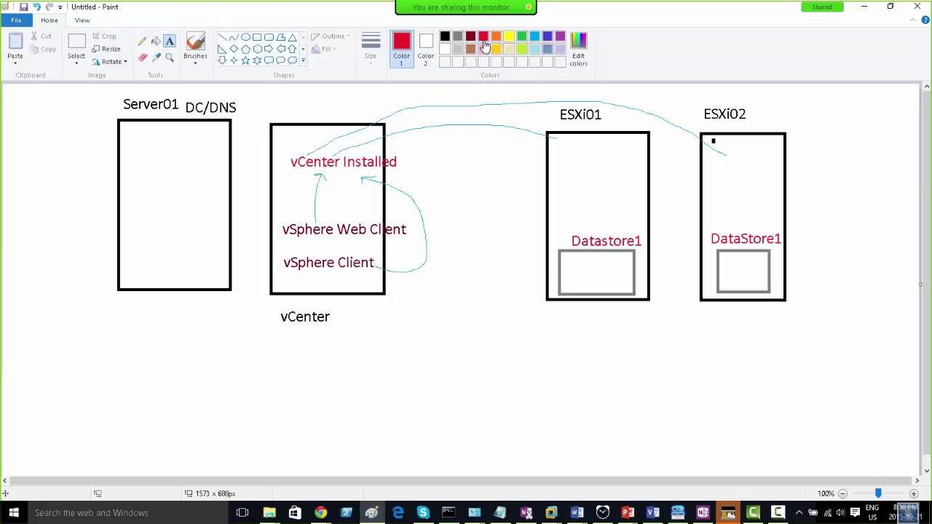
# - Add an indigo VM01 text label to the left of ESXi01
pyautogui.click(478, 176)
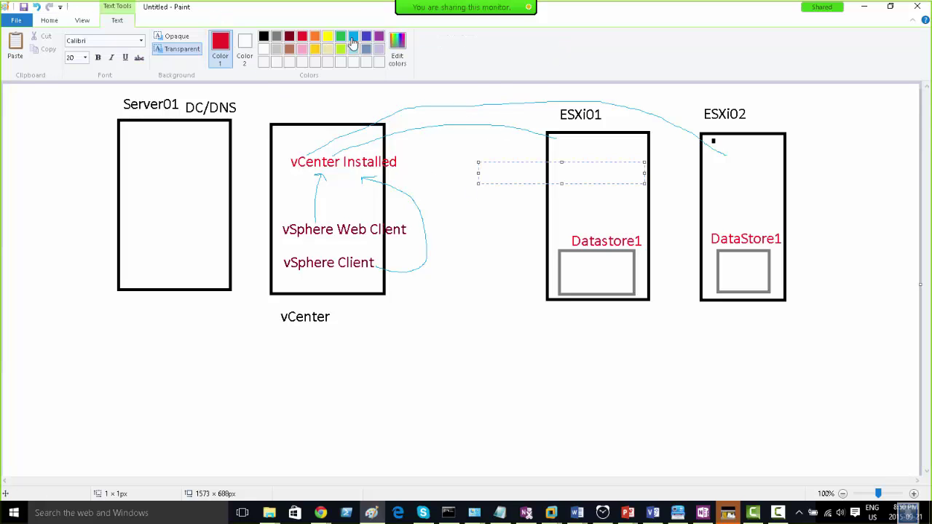
pyautogui.click(364, 38)
pyautogui.click(49, 21)
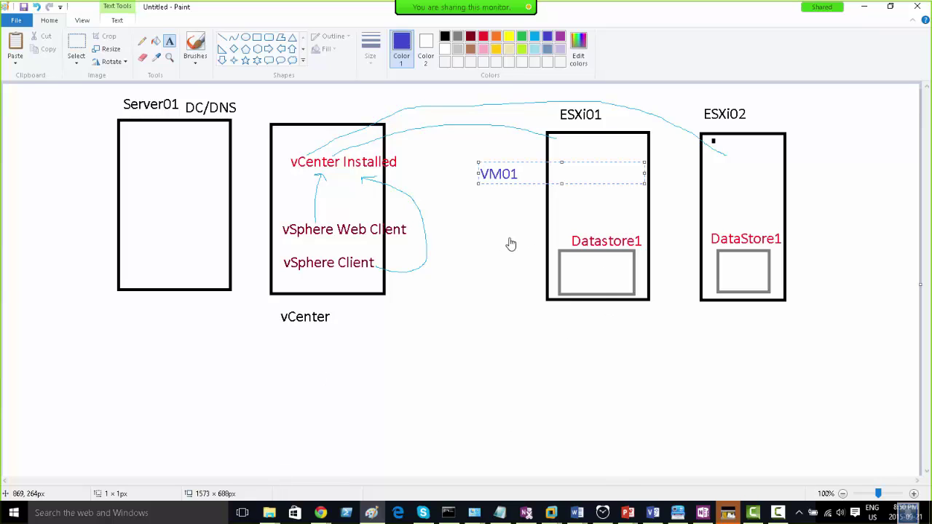
pyautogui.click(511, 244)
# - Draw a grey freehand line from VM01 down to ESXi01's Datastore1
pyautogui.click(142, 41)
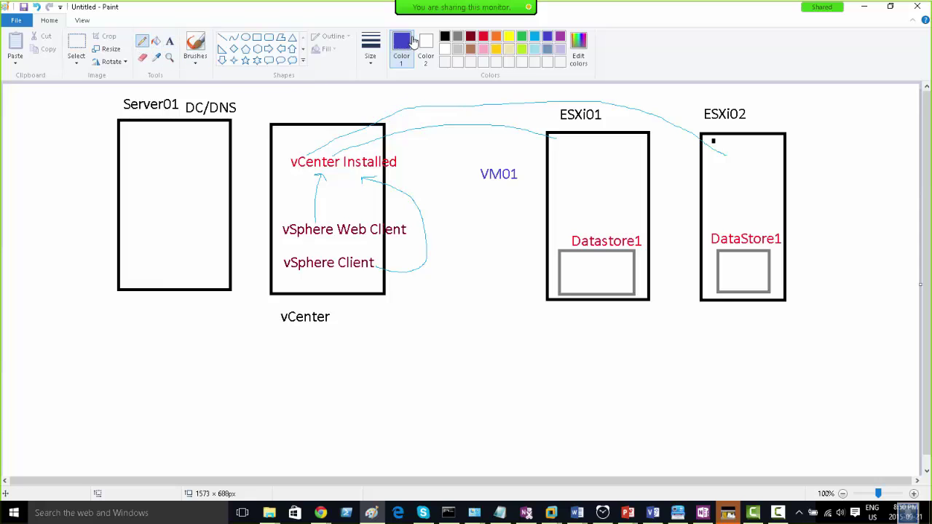
pyautogui.click(457, 37)
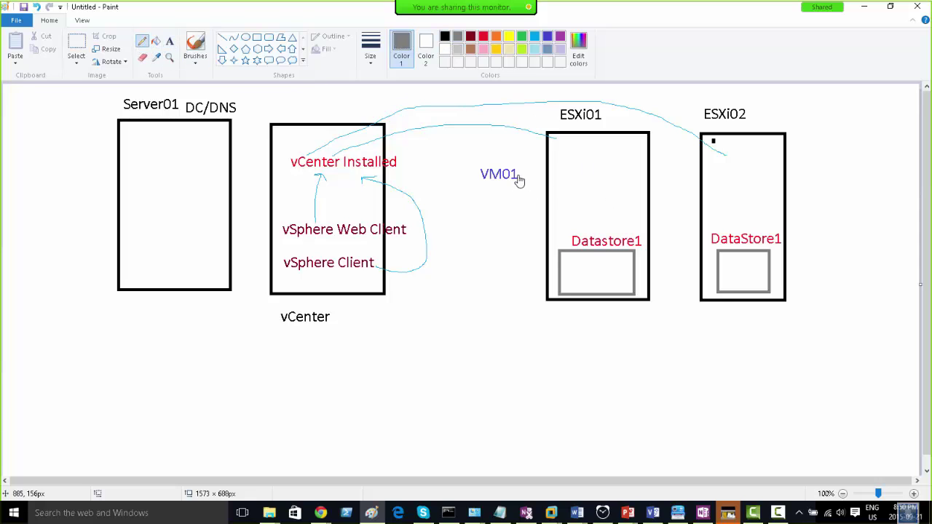
pyautogui.moveTo(519, 179)
pyautogui.mouseDown()
pyautogui.moveTo(551, 197)
pyautogui.moveTo(582, 238)
pyautogui.moveTo(587, 228)
pyautogui.mouseUp()
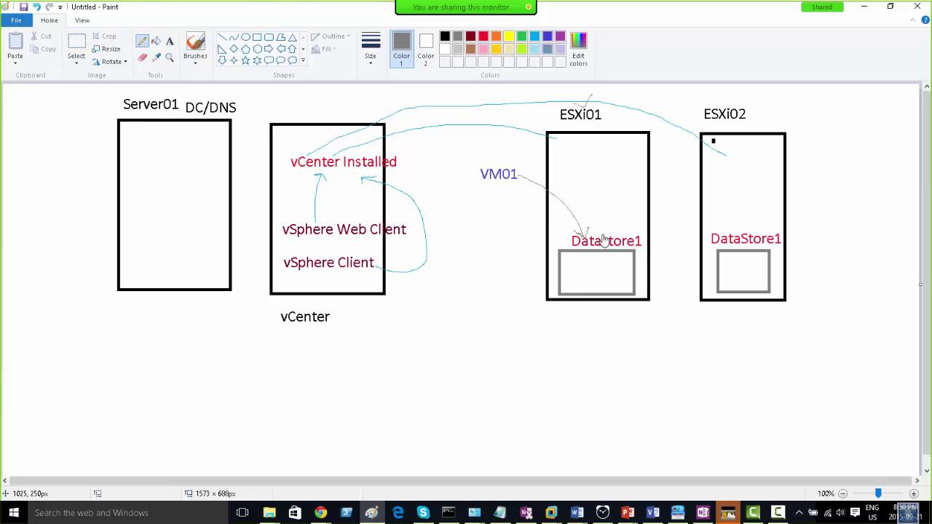
# - Draw a second grey arrow pointing down to Datastore1 inside the ESXi01 box
pyautogui.moveTo(603, 242); pyautogui.dragTo(619, 205)
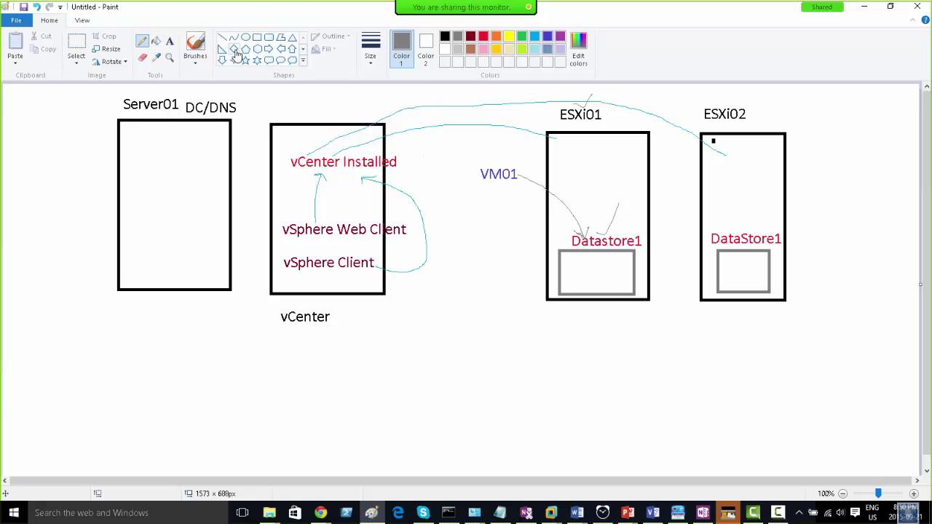
pyautogui.click(169, 41)
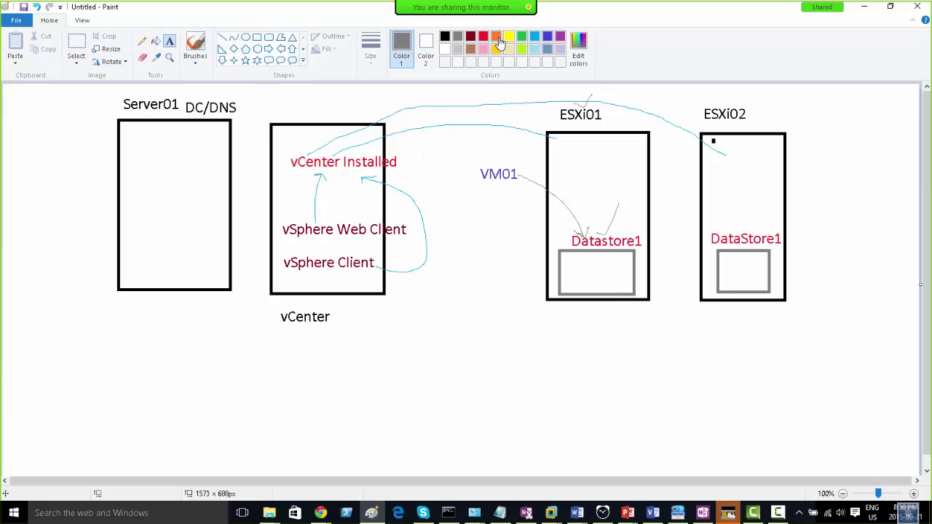
# - Add orange labels 'Toronto Datacenter' above ESXi01 and 'Newyork Datacenter' above ESXi02
pyautogui.click(496, 35)
pyautogui.click(525, 98)
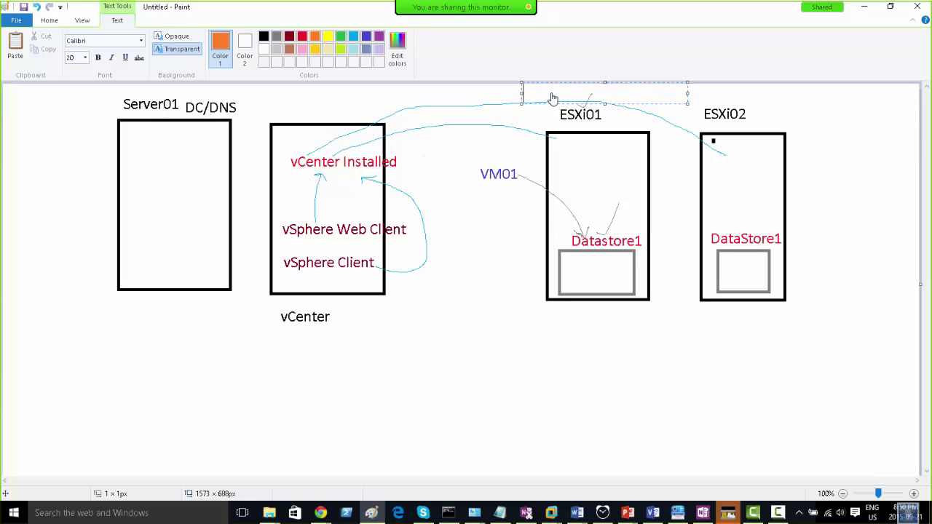
pyautogui.write('Toronto Datacenter')
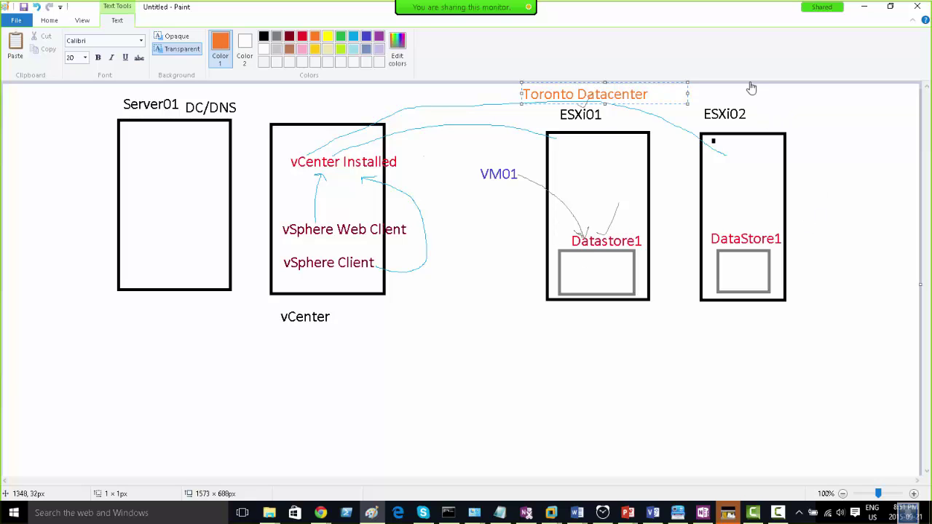
pyautogui.click(719, 104)
pyautogui.click(719, 88)
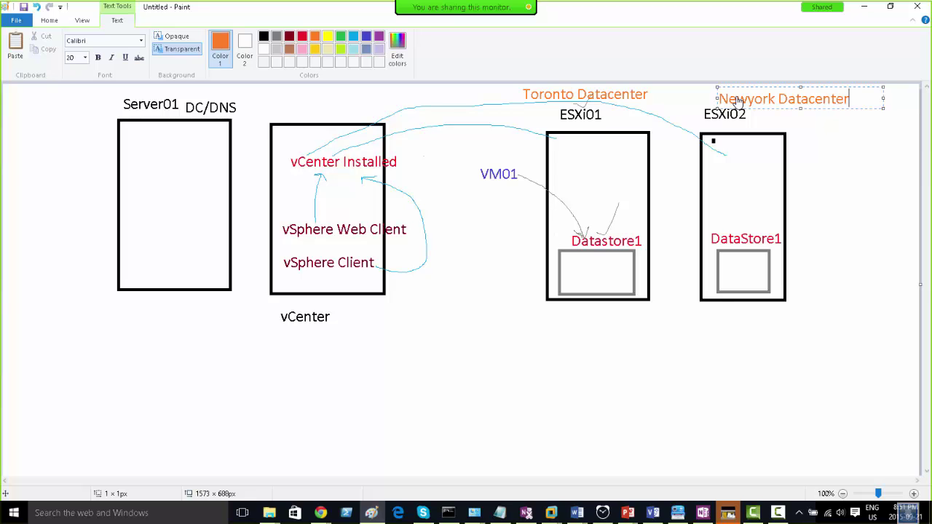
pyautogui.click(809, 189)
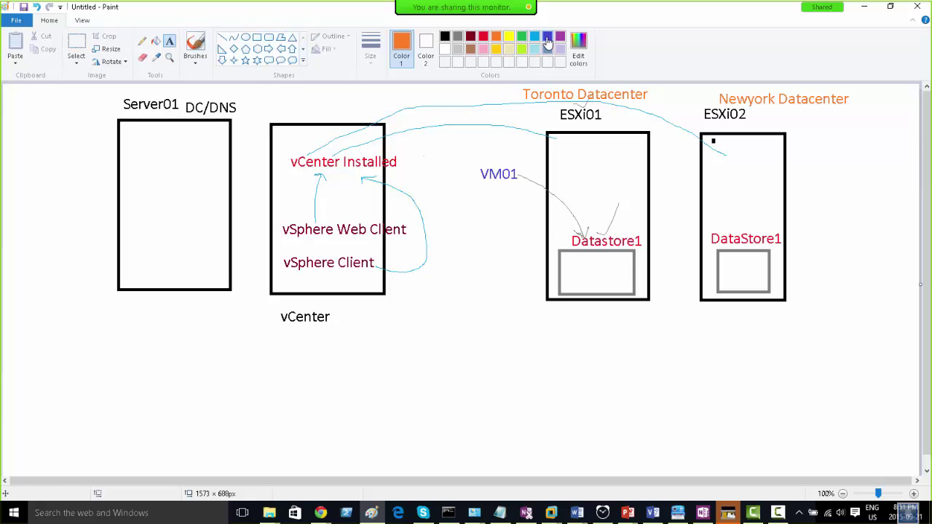
# - Add indigo labels VM02 and VM03 on separate lines beneath VM01
pyautogui.click(547, 38)
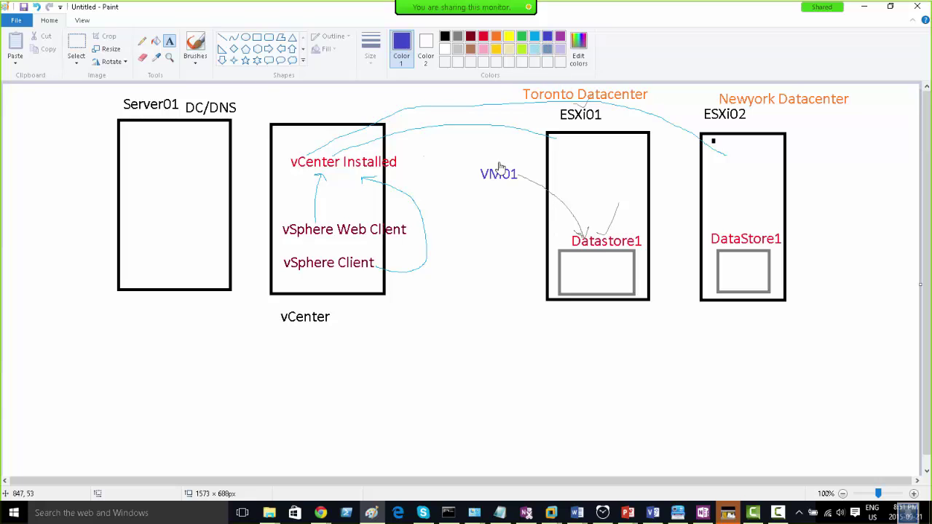
pyautogui.click(485, 194)
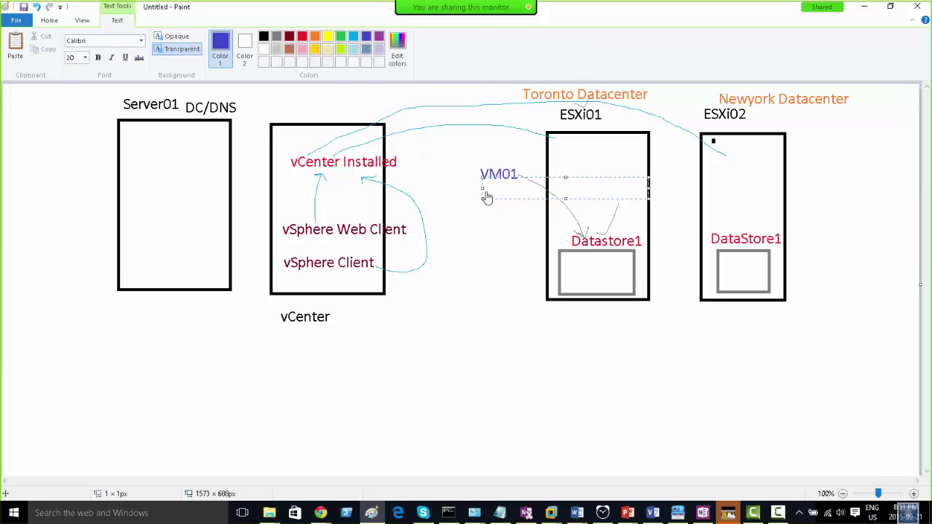
pyautogui.write('VM02')
pyautogui.press('Return')
pyautogui.write('VM03')
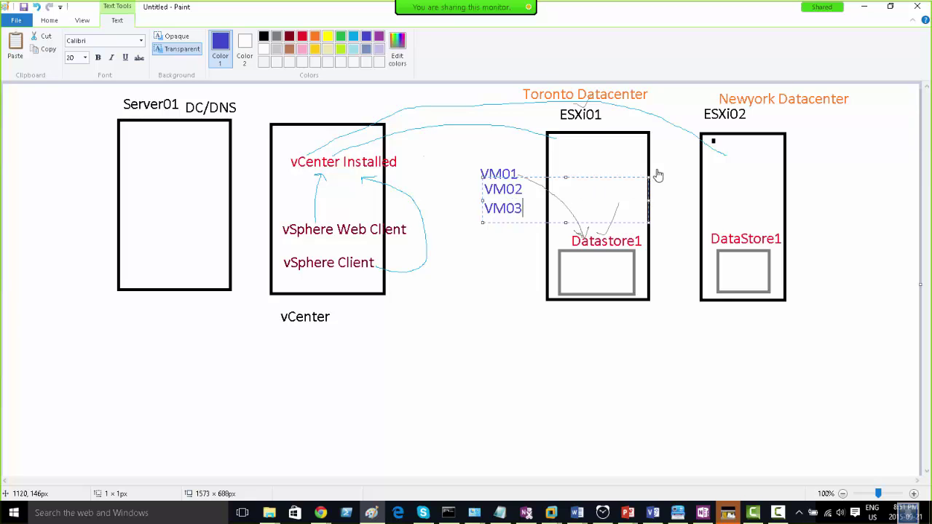
pyautogui.click(710, 173)
# - List VM04, VM05 and VM06 in indigo inside the ESXi02 box
pyautogui.click(708, 159)
pyautogui.write('VM')
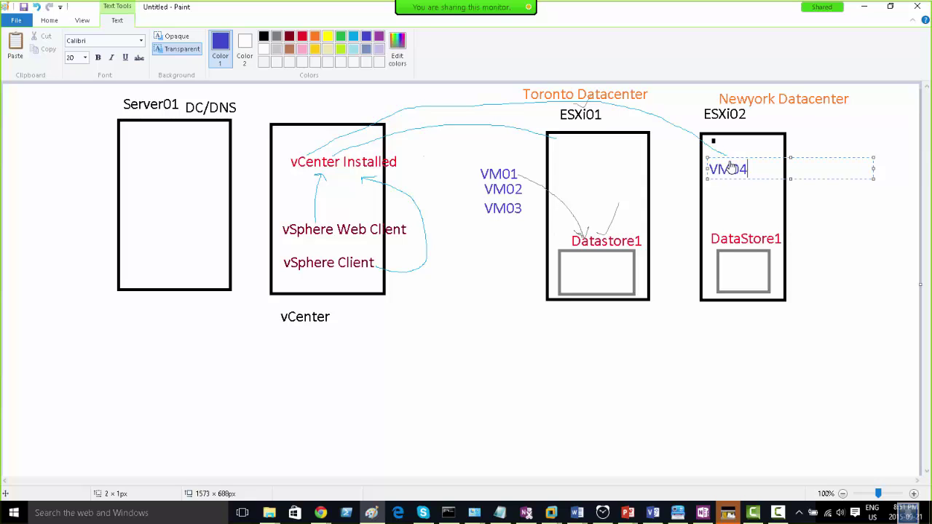
pyautogui.write('04')
pyautogui.press('Return')
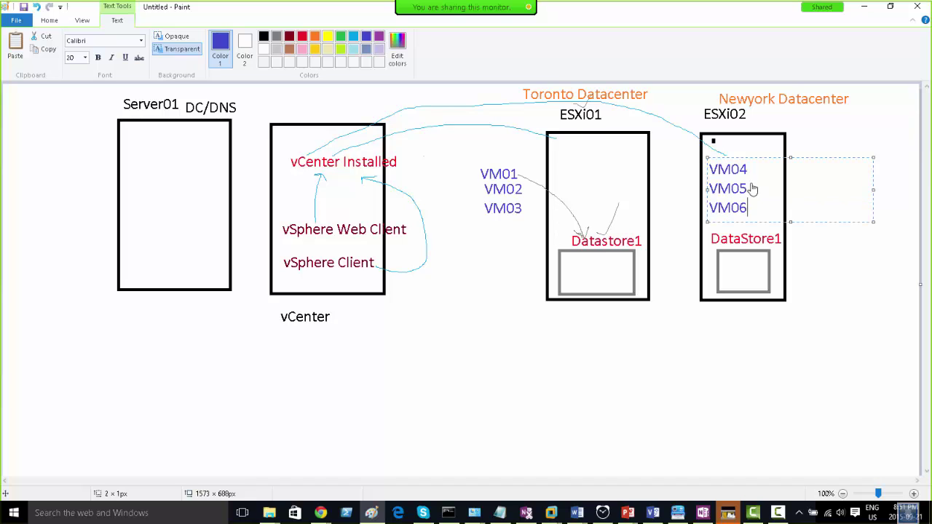
pyautogui.click(637, 348)
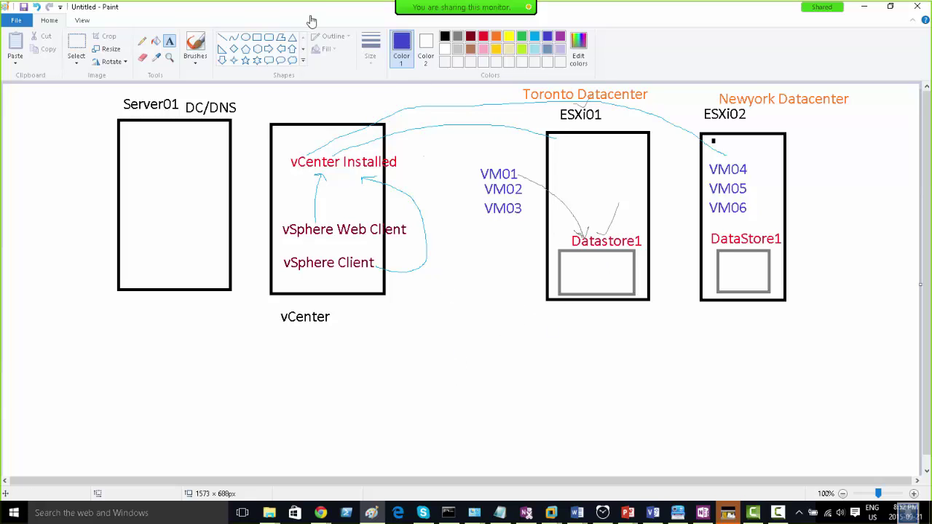
# - Draw a tall black rectangle below vCenter
pyautogui.moveTo(463, 354); pyautogui.dragTo(626, 336)
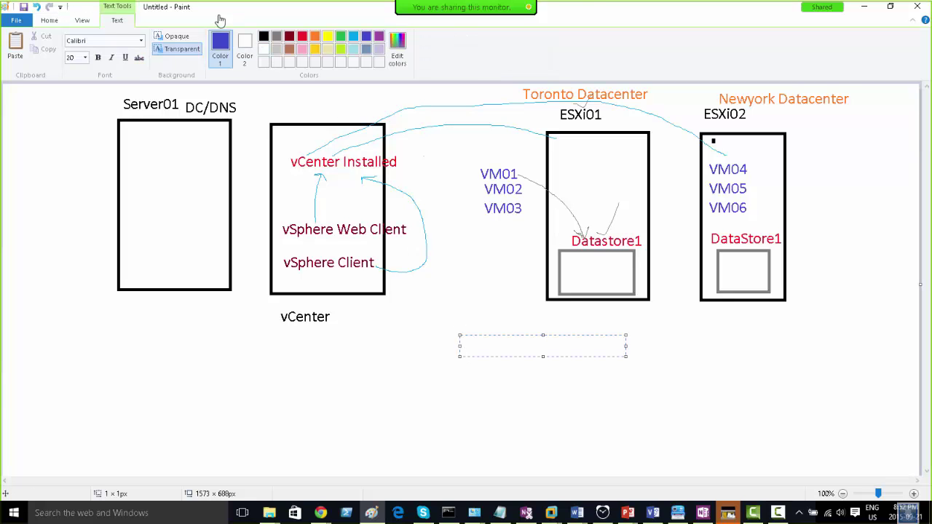
pyautogui.click(42, 20)
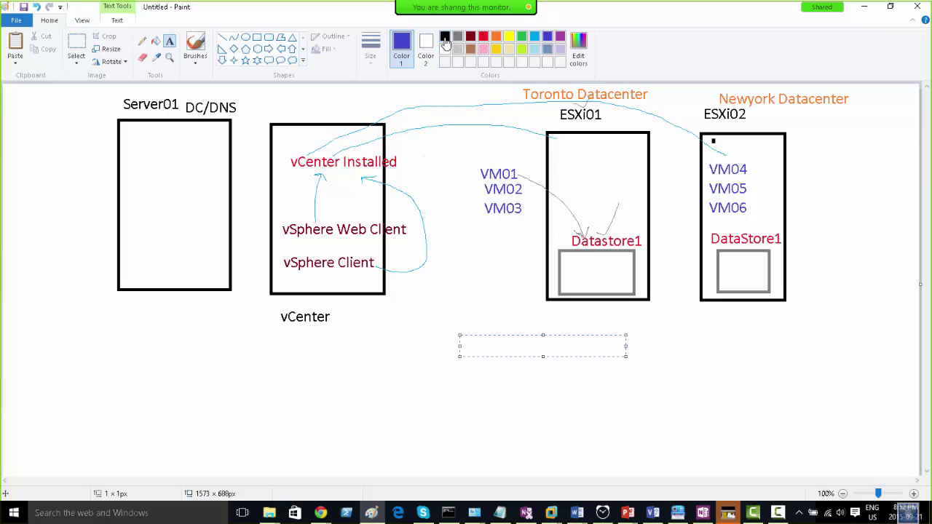
pyautogui.click(445, 36)
pyautogui.click(257, 38)
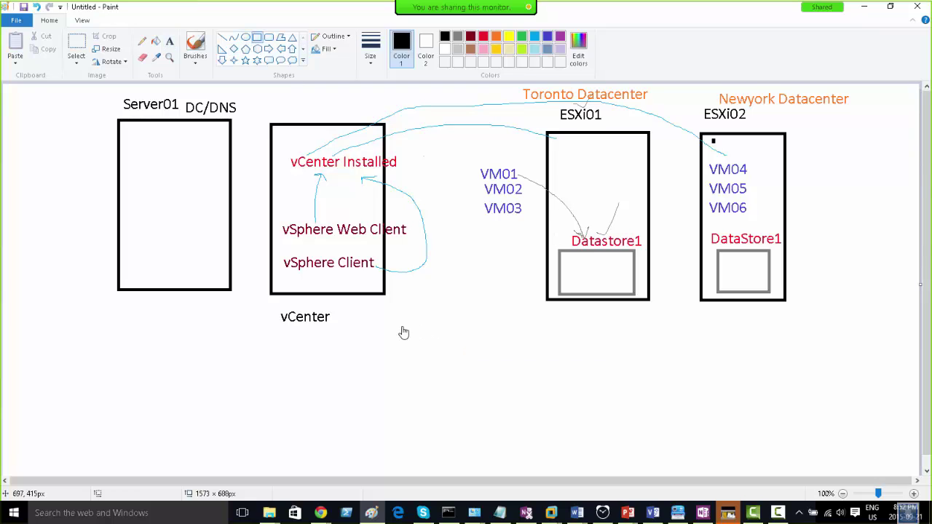
pyautogui.moveTo(397, 323); pyautogui.dragTo(515, 472)
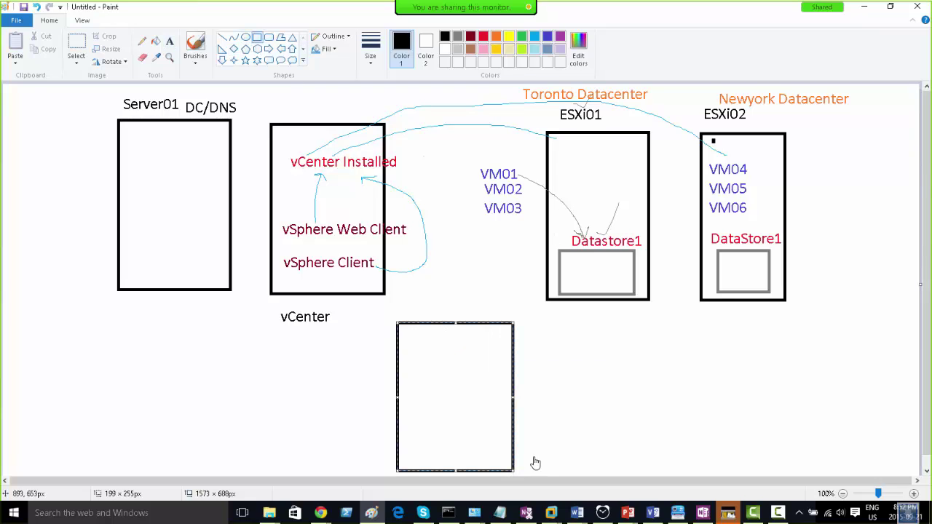
pyautogui.click(545, 397)
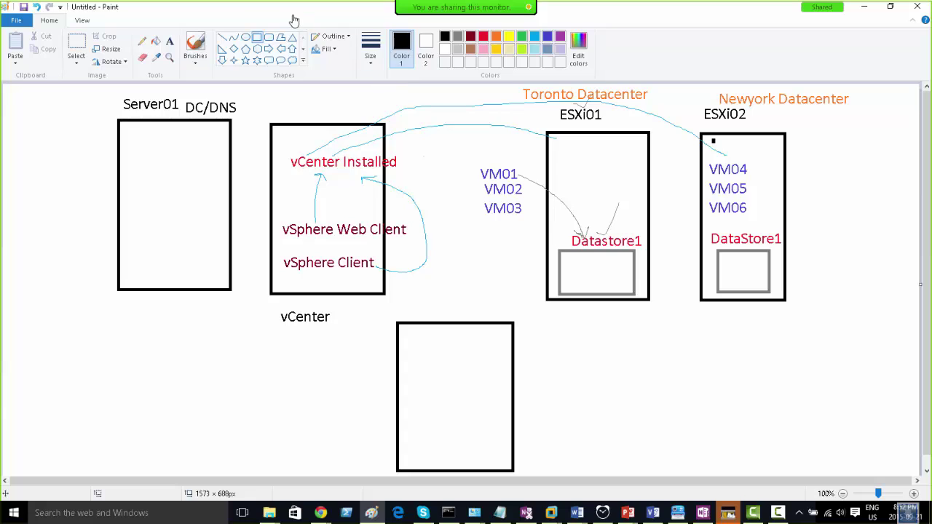
# - Draw a light grey storage rectangle inside the lower half of the new box
pyautogui.click(458, 51)
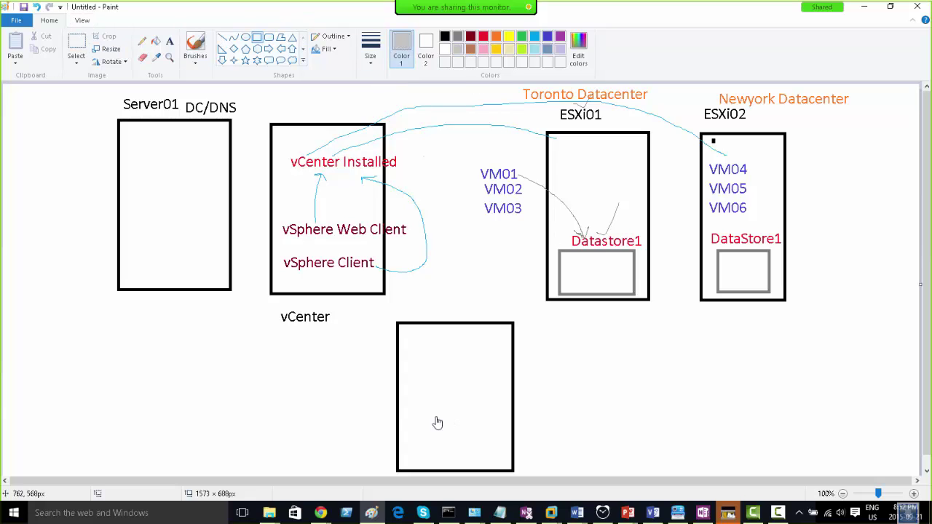
pyautogui.moveTo(406, 399); pyautogui.dragTo(503, 462)
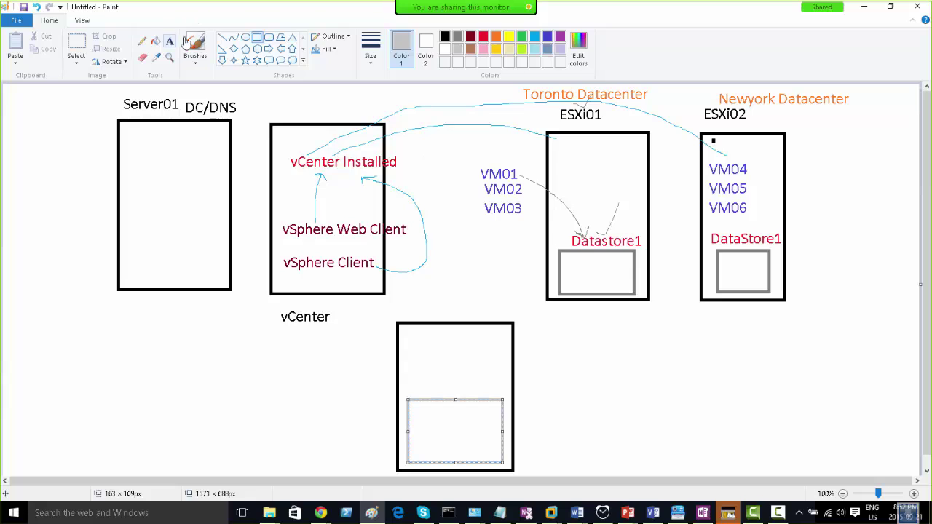
pyautogui.click(142, 42)
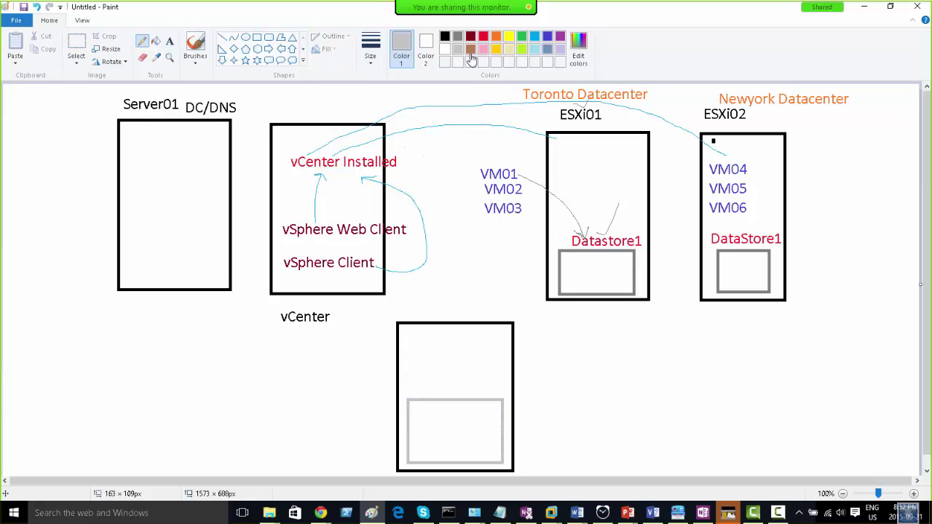
pyautogui.click(458, 37)
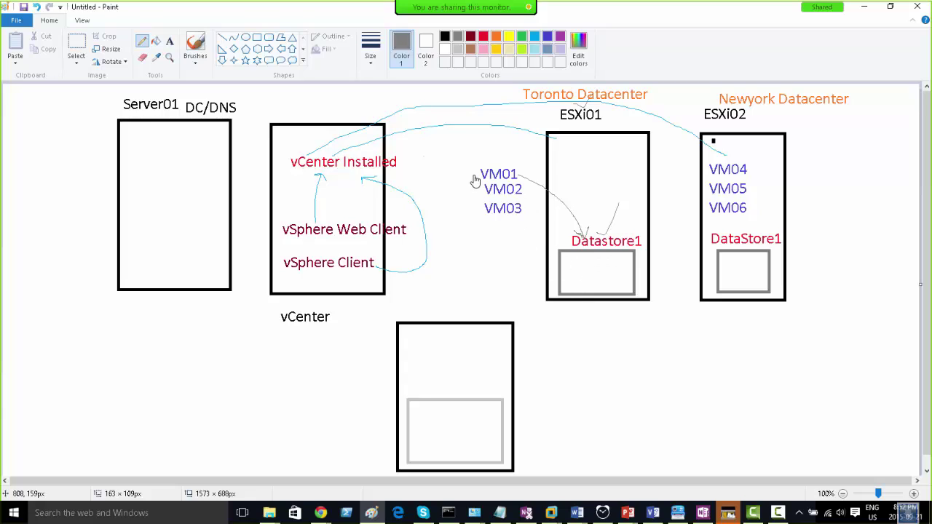
# - Draw thin grey lines from VM01–VM03 and VM04–VM06 into the lower box's grey rectangle
pyautogui.moveTo(477, 179)
pyautogui.mouseDown()
pyautogui.moveTo(447, 229)
pyautogui.moveTo(429, 330)
pyautogui.mouseUp()
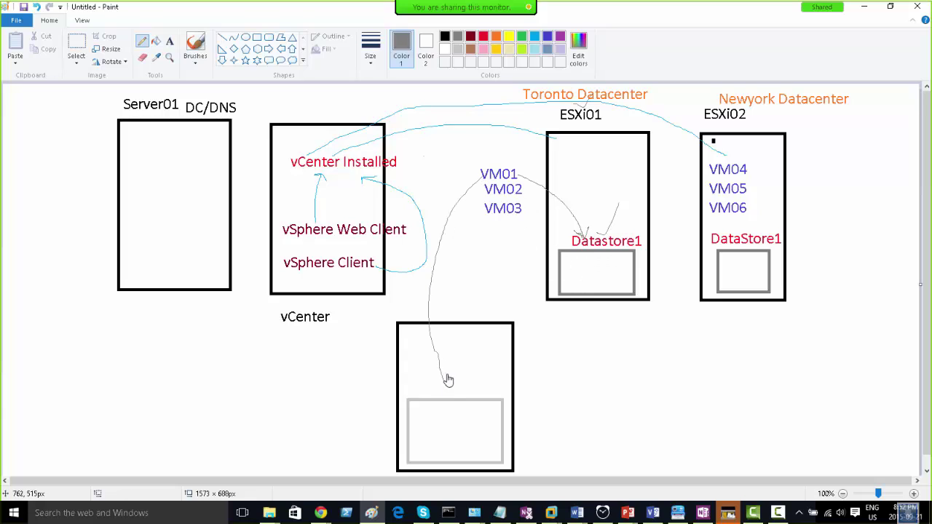
pyautogui.moveTo(483, 194)
pyautogui.mouseDown()
pyautogui.moveTo(444, 260)
pyautogui.moveTo(446, 382)
pyautogui.mouseUp()
pyautogui.moveTo(486, 220); pyautogui.dragTo(477, 385)
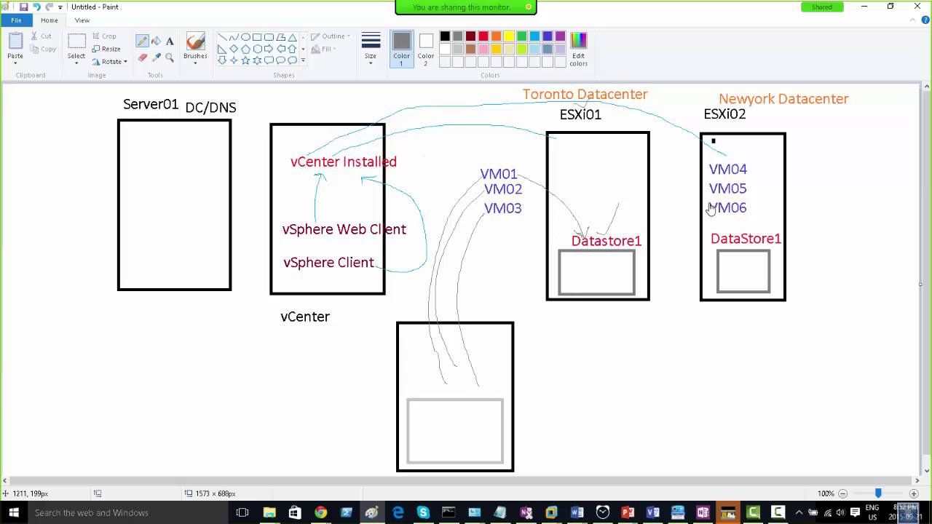
pyautogui.moveTo(711, 210)
pyautogui.mouseDown()
pyautogui.moveTo(617, 320)
pyautogui.moveTo(513, 397)
pyautogui.mouseUp()
pyautogui.moveTo(711, 195)
pyautogui.mouseDown()
pyautogui.moveTo(576, 383)
pyautogui.moveTo(485, 419)
pyautogui.mouseUp()
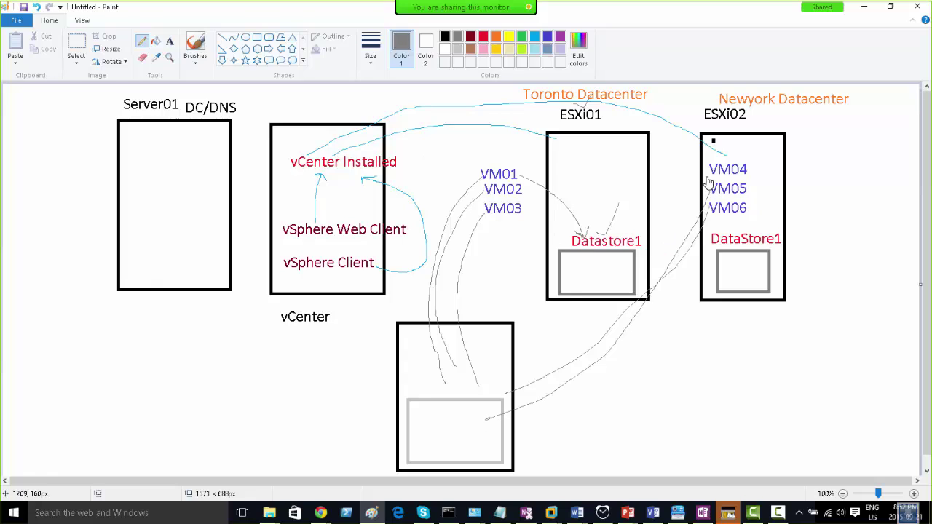
pyautogui.moveTo(690, 239)
pyautogui.mouseDown()
pyautogui.moveTo(558, 416)
pyautogui.moveTo(482, 424)
pyautogui.mouseUp()
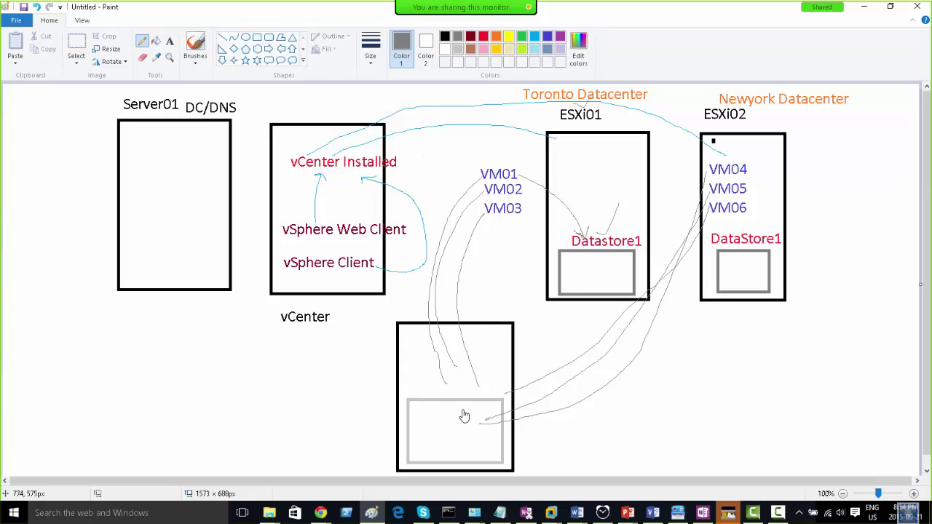
# - Undo the lower box and its VM connector lines, returning to the Pencil tool
pyautogui.click(246, 38)
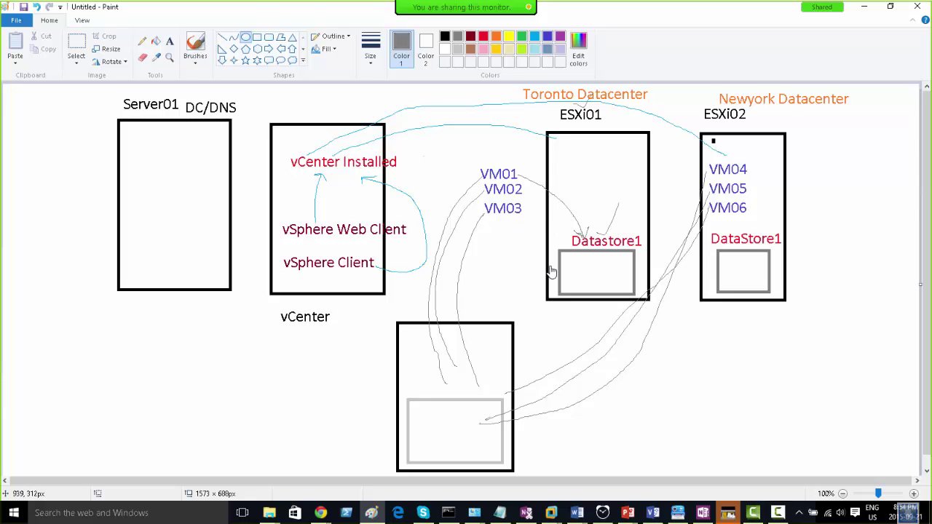
pyautogui.hotkey('ctrl', 'z')
pyautogui.hotkey('ctrl', 'z')
pyautogui.hotkey('ctrl', 'z')
pyautogui.hotkey('ctrl', 'z')
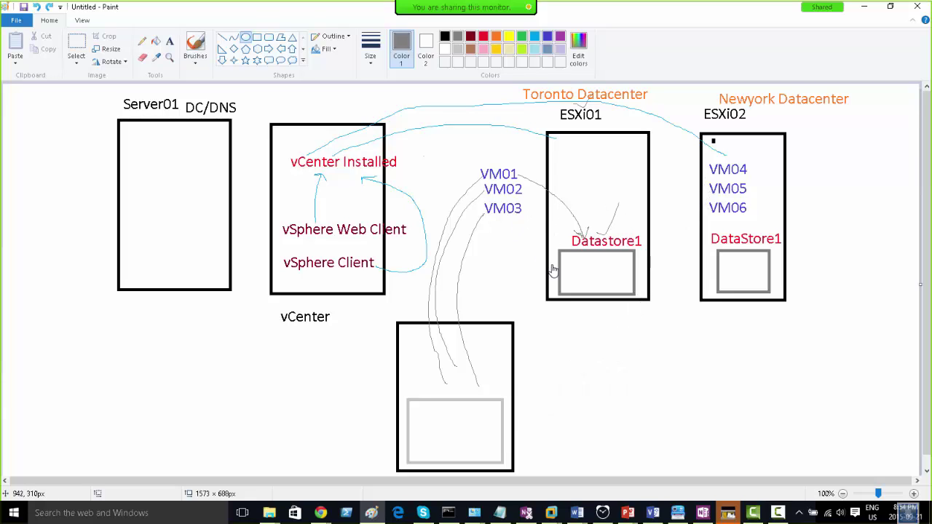
pyautogui.hotkey('ctrl', 'z')
pyautogui.hotkey('ctrl', 'z')
pyautogui.hotkey('ctrl', 'z')
pyautogui.hotkey('ctrl', 'z')
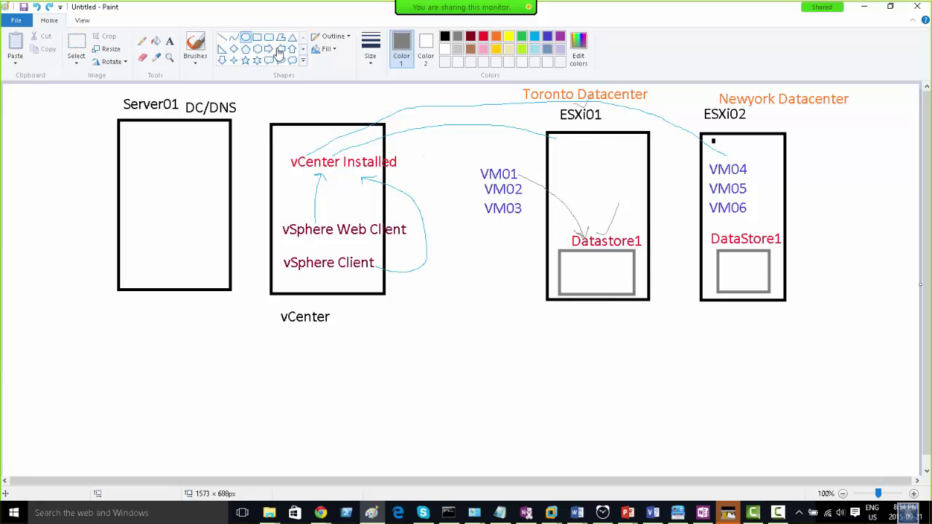
pyautogui.click(143, 44)
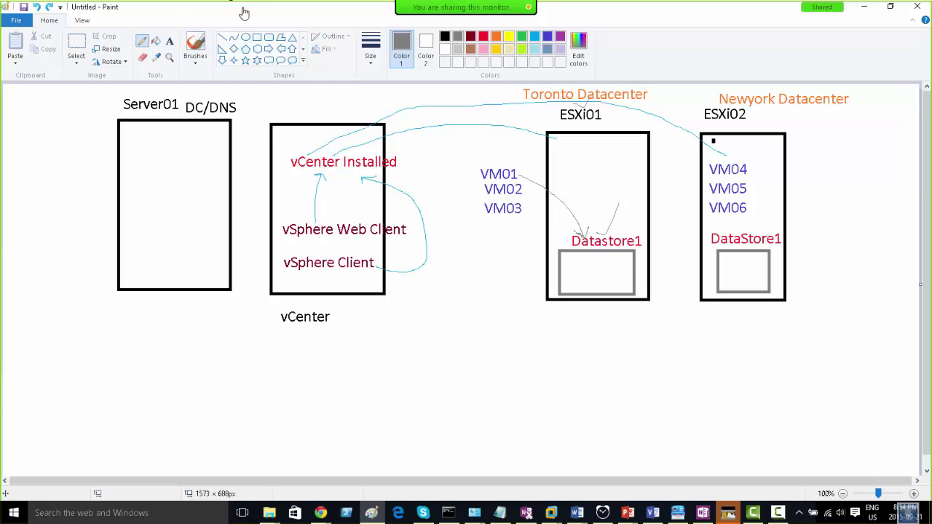
pyautogui.moveTo(465, 18)
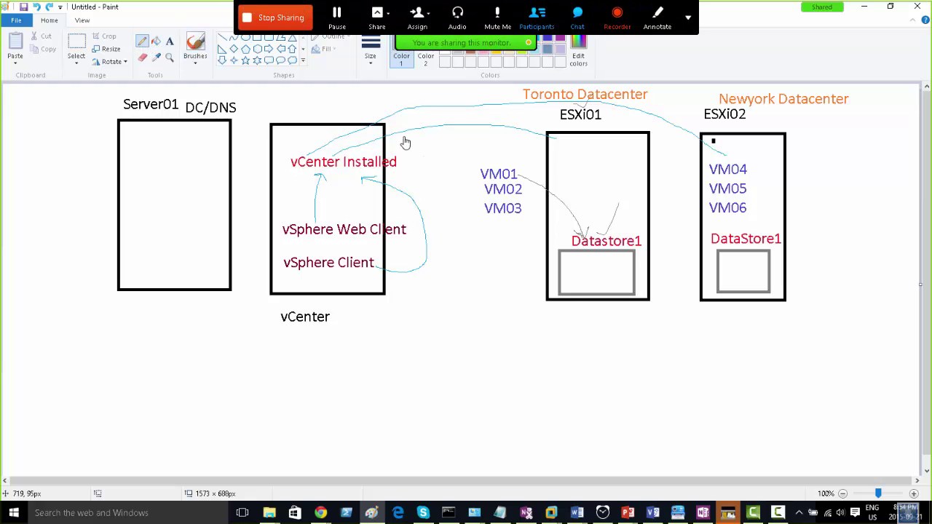
# - Draw a tall red down arrow through the ESXi01 box past Datastore1
pyautogui.click(483, 37)
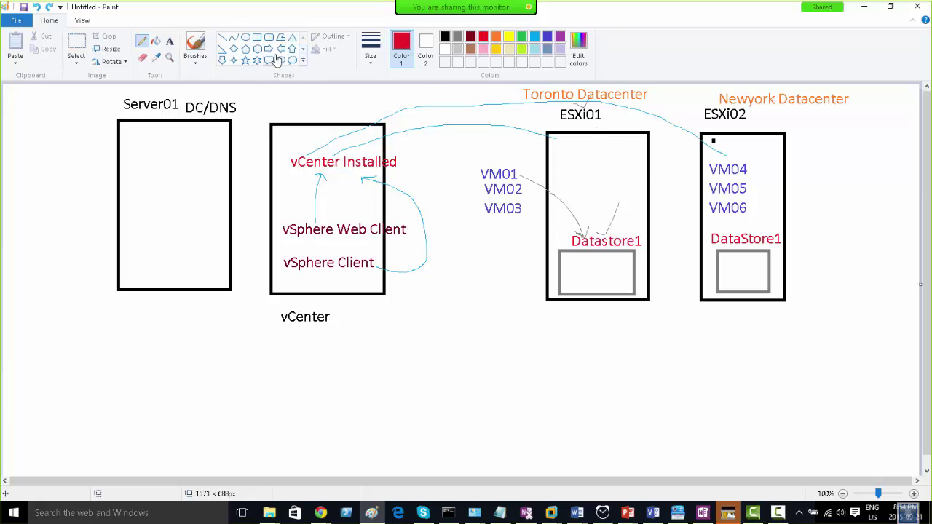
pyautogui.click(222, 61)
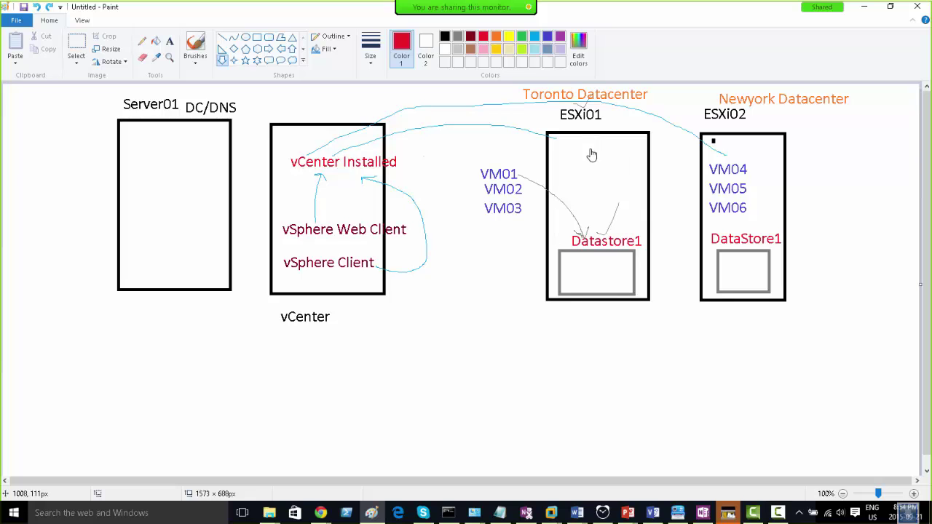
pyautogui.moveTo(591, 150); pyautogui.dragTo(636, 364)
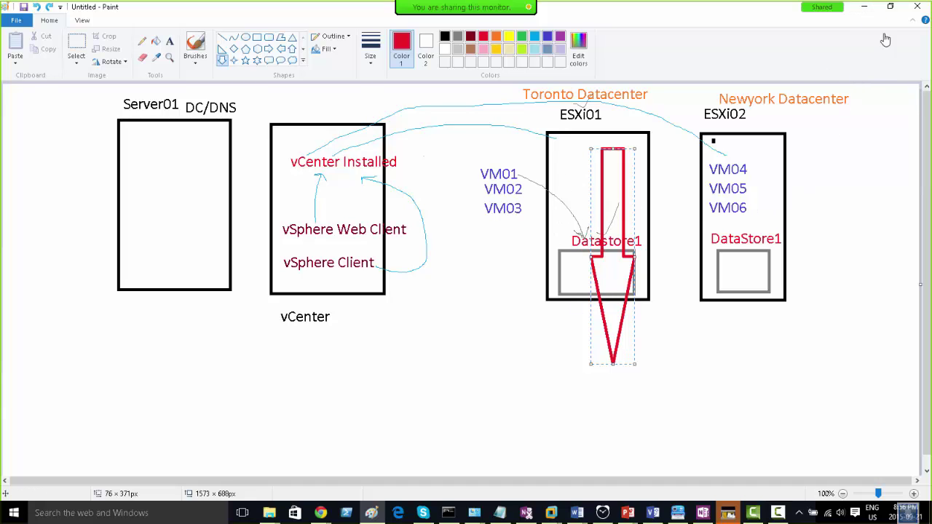
# - Minimize Paint, view the VM full screen, and expand CPU, Memory, Hard disk and Network settings
pyautogui.click(866, 12)
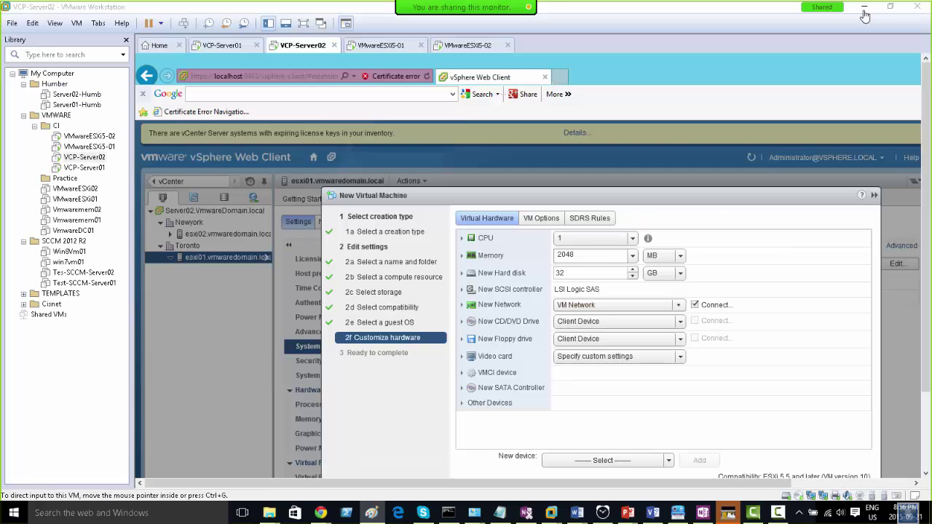
pyautogui.click(304, 24)
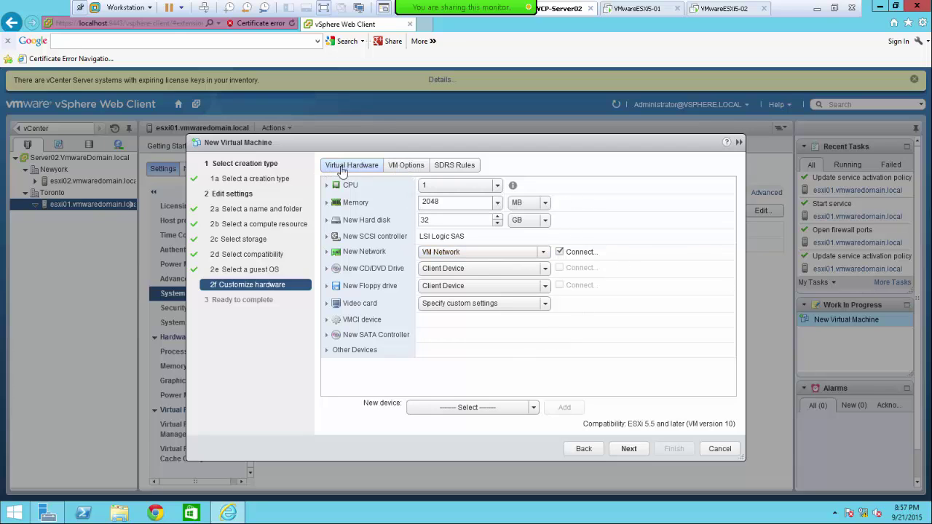
pyautogui.click(327, 186)
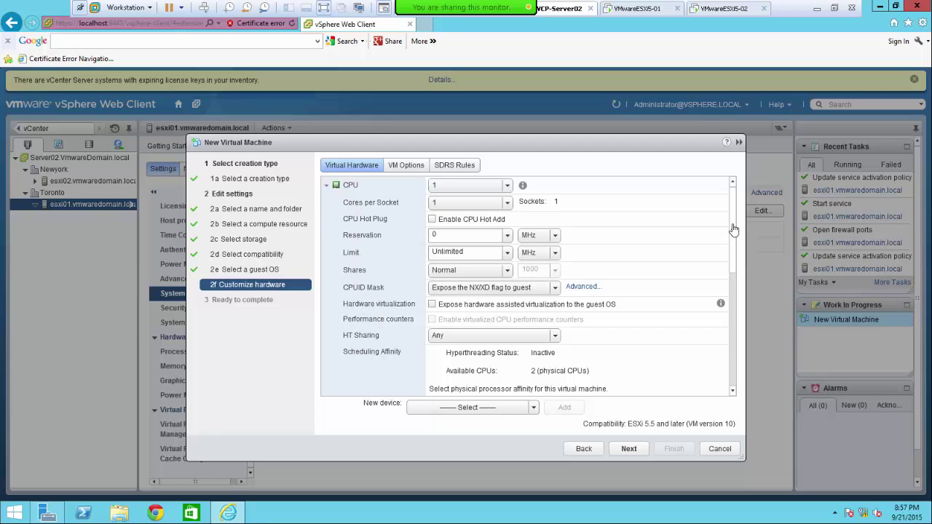
pyautogui.moveTo(732, 232); pyautogui.dragTo(740, 355)
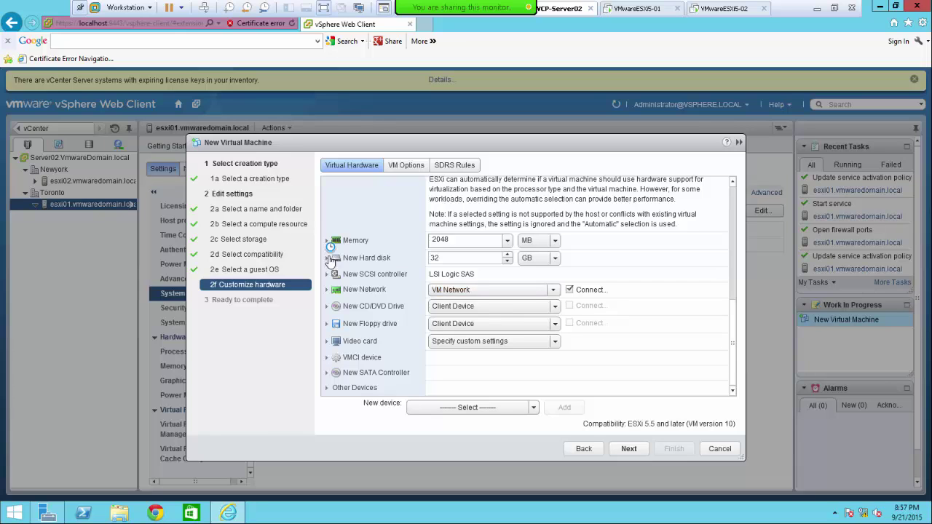
pyautogui.click(327, 241)
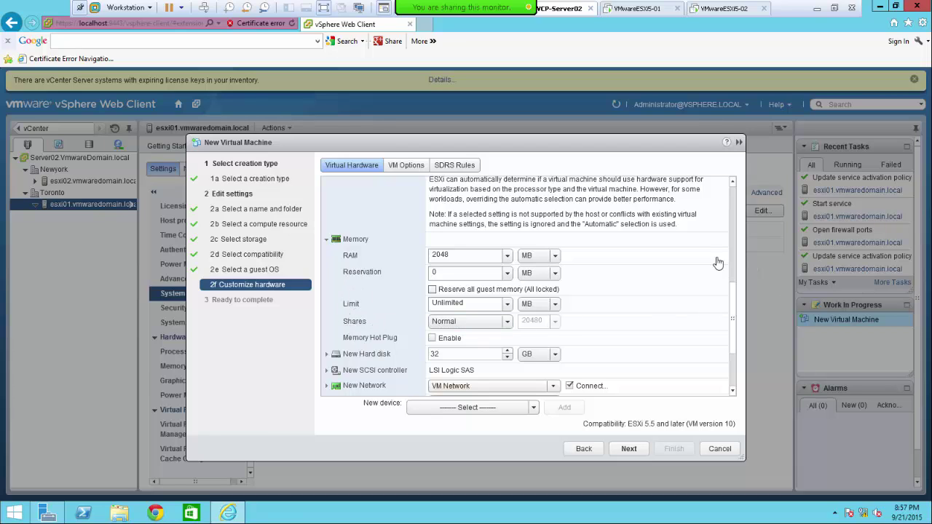
pyautogui.scroll(-3, 728, 331)
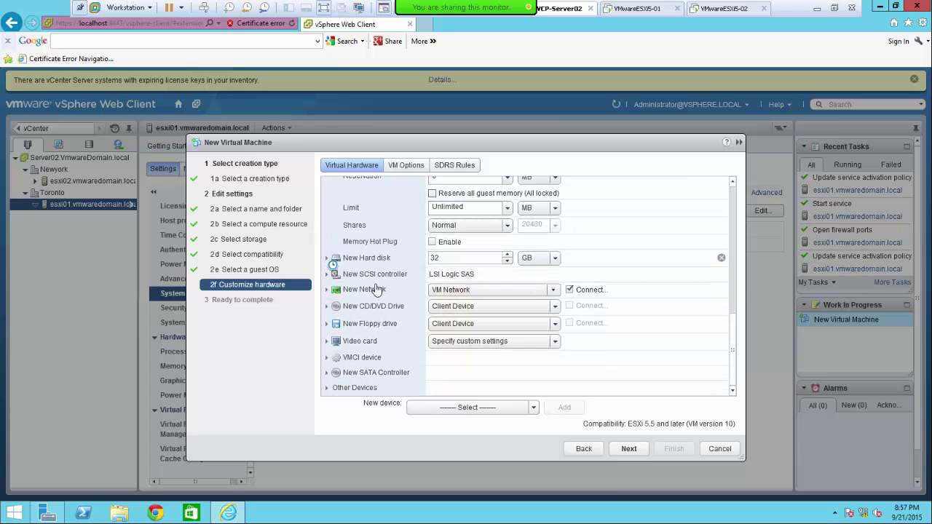
pyautogui.scroll(-2, 394, 274)
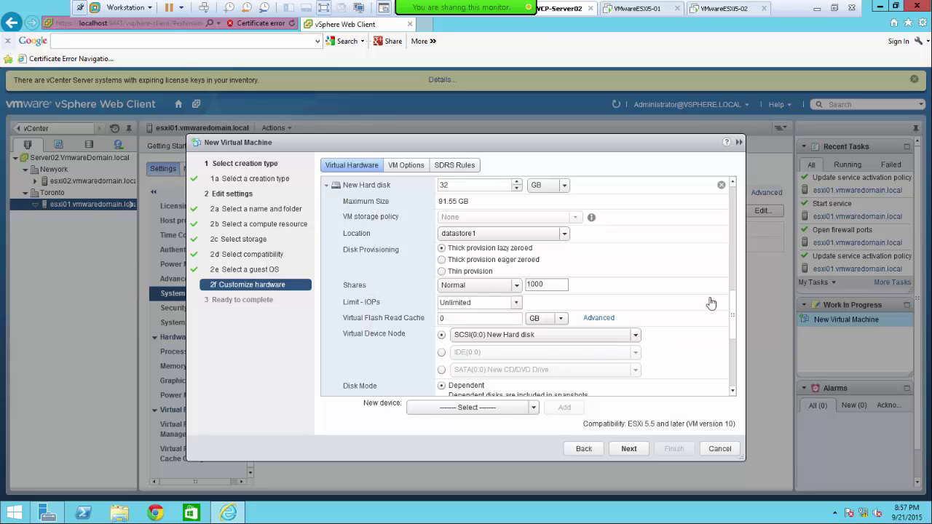
pyautogui.moveTo(734, 306); pyautogui.dragTo(726, 358)
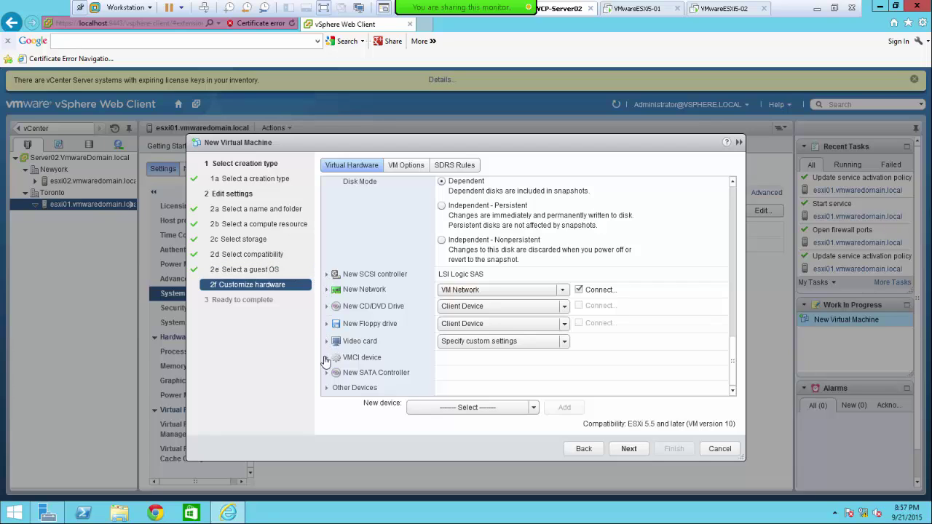
pyautogui.click(327, 290)
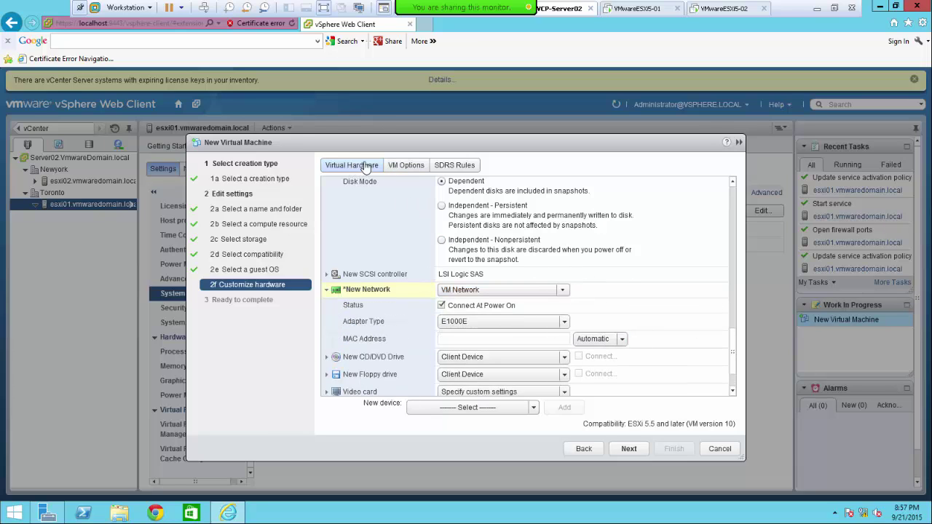
# - On VM Options, expand General, VMware Tools, Boot and Advanced, then view the empty SDRS Rules
pyautogui.click(405, 168)
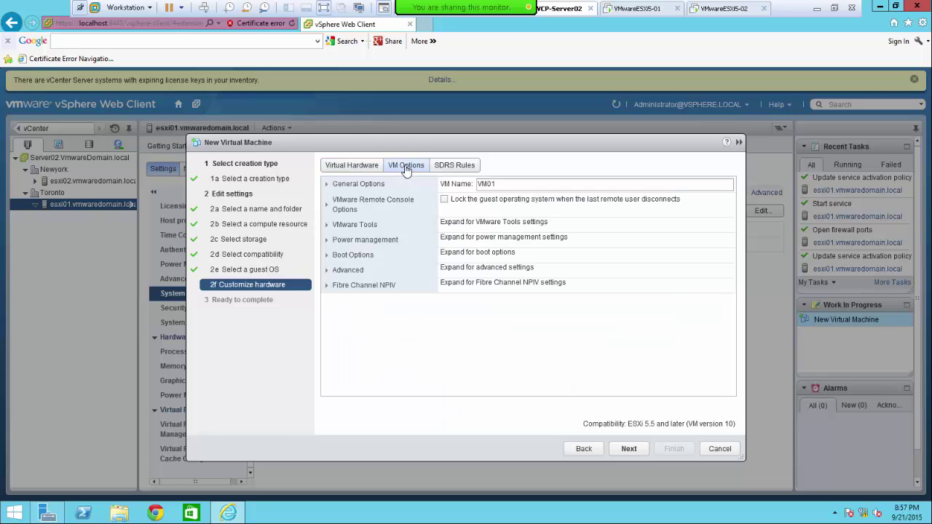
pyautogui.click(327, 186)
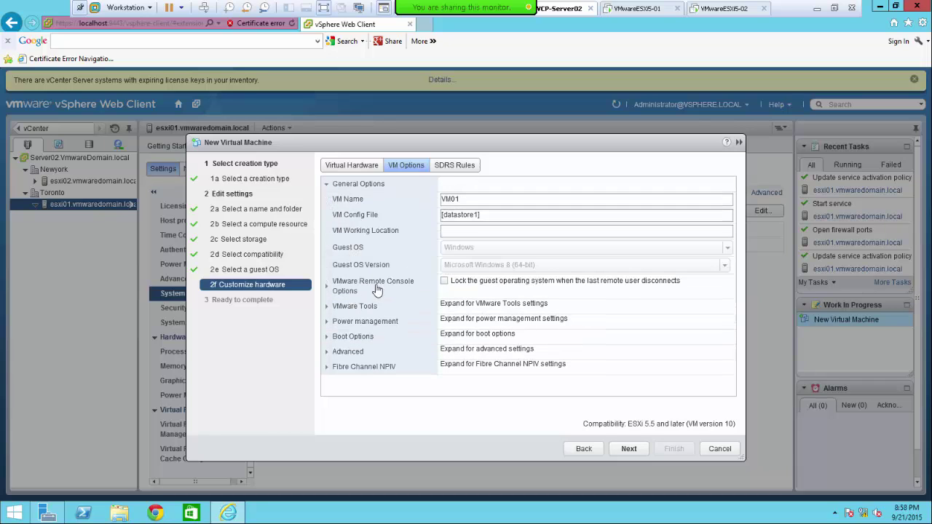
pyautogui.click(327, 307)
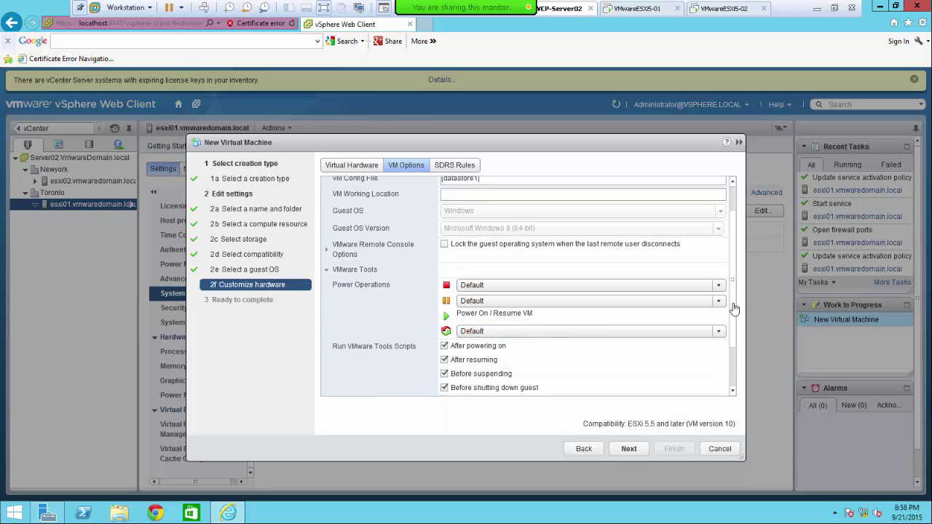
pyautogui.scroll(-2, 733, 357)
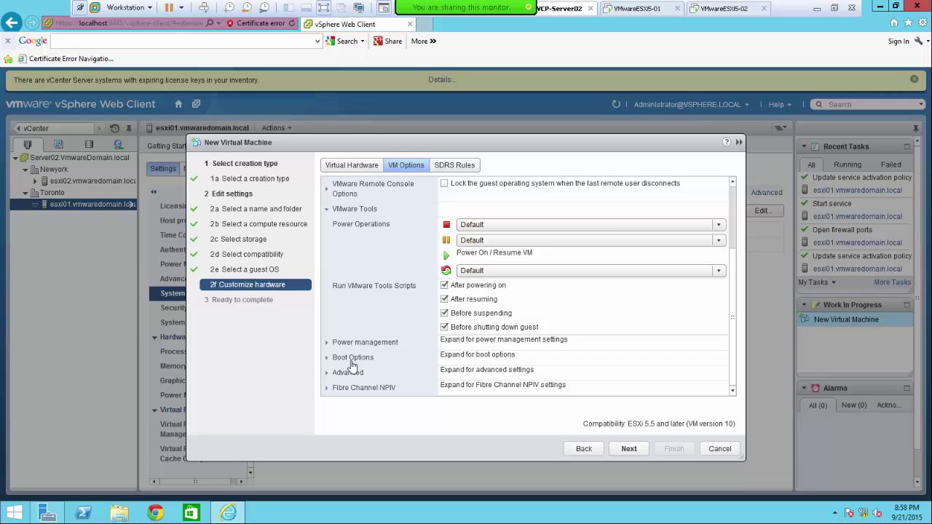
pyautogui.click(327, 358)
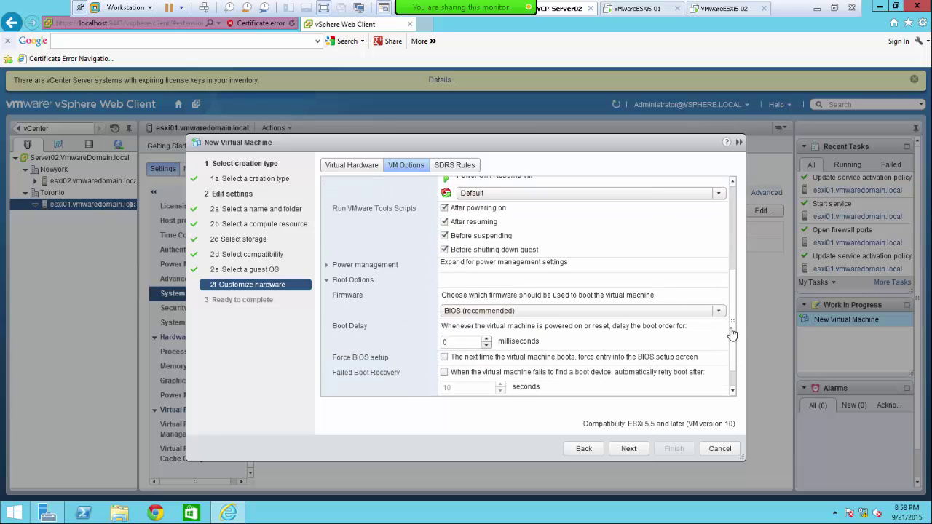
pyautogui.scroll(-1, 735, 338)
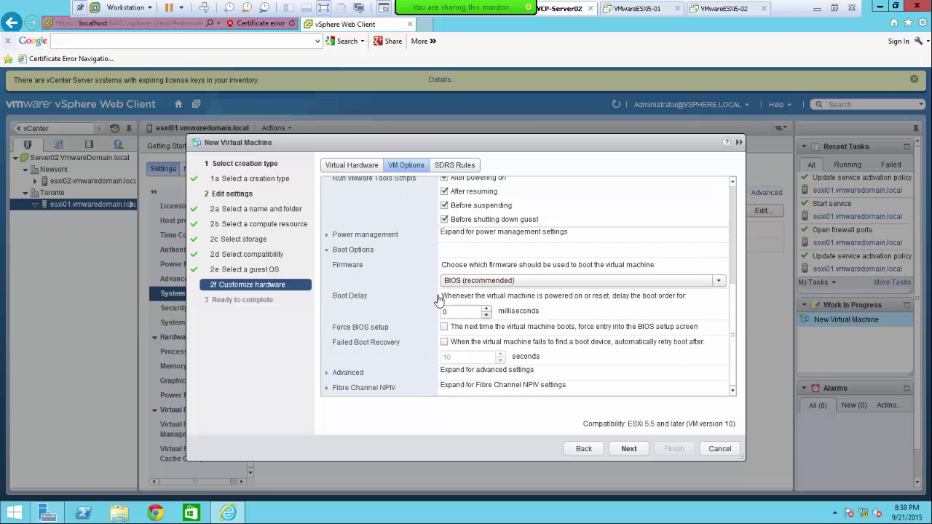
pyautogui.click(327, 377)
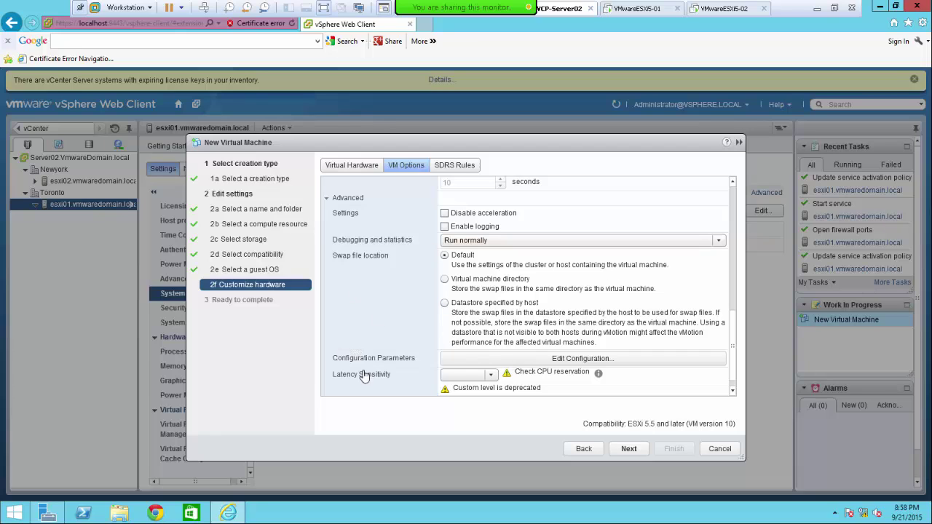
pyautogui.click(460, 167)
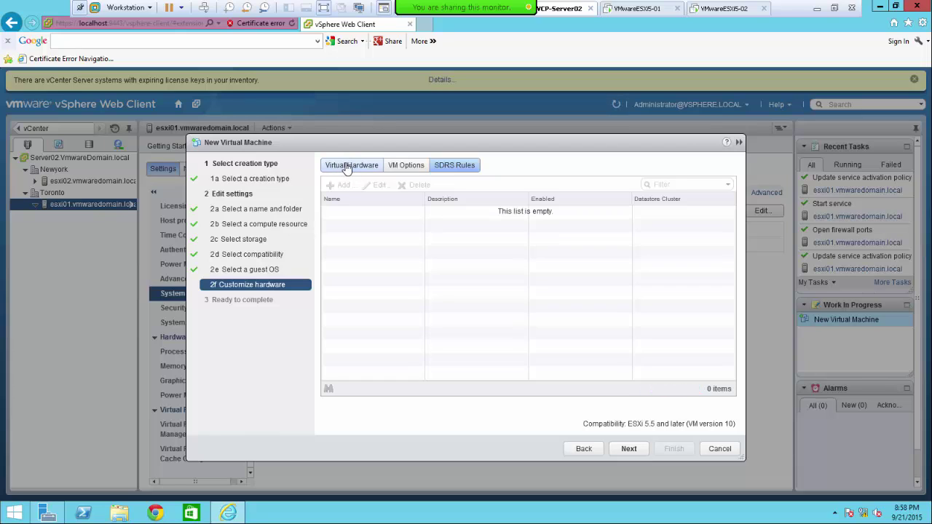
# - Back on Virtual Hardware, collapse CPU, Memory, New Hard disk and New Network to summary rows
pyautogui.click(342, 167)
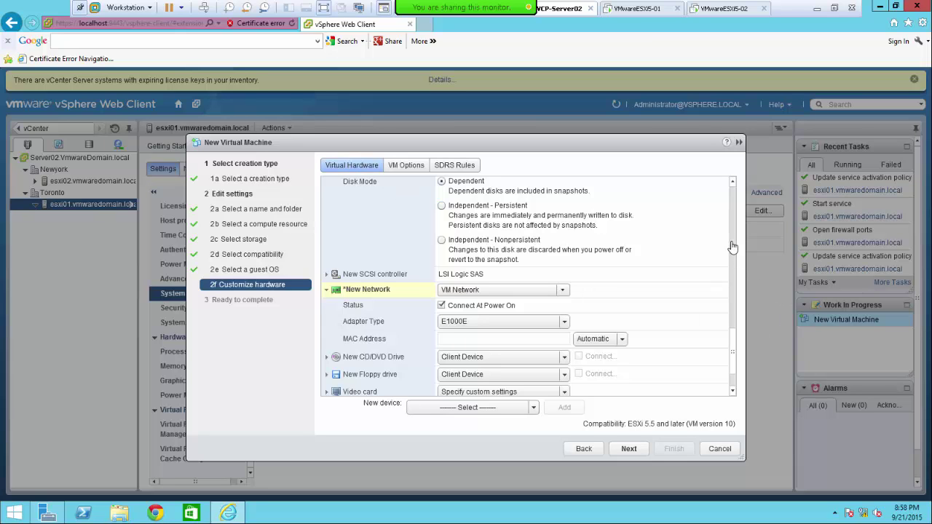
pyautogui.moveTo(737, 339); pyautogui.dragTo(739, 213)
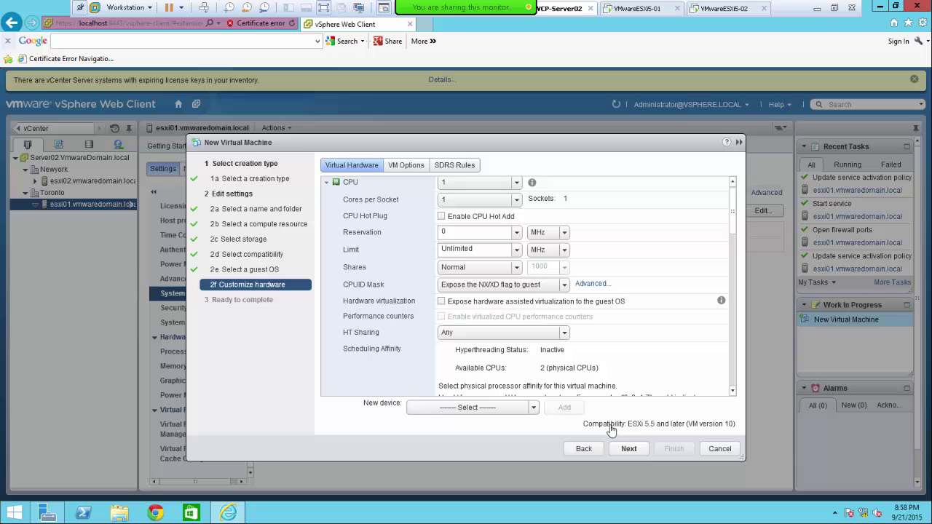
pyautogui.click(326, 183)
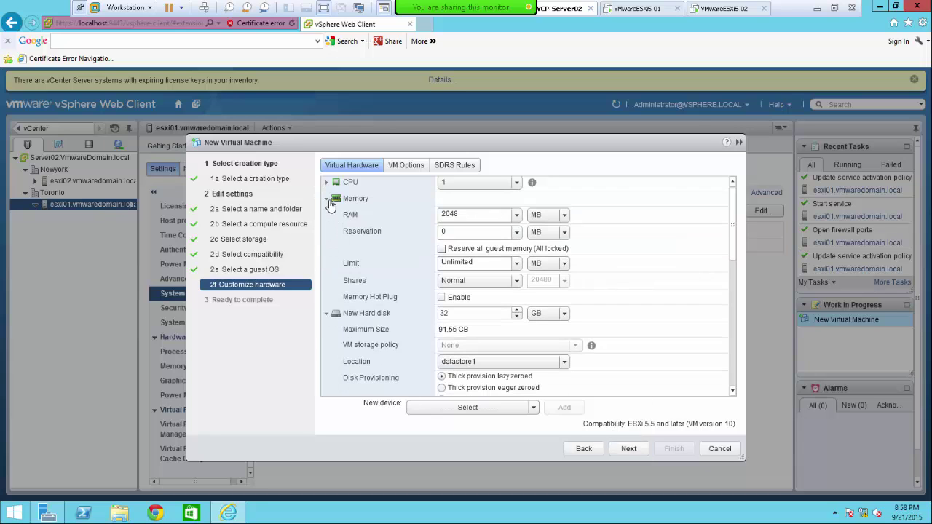
pyautogui.click(325, 199)
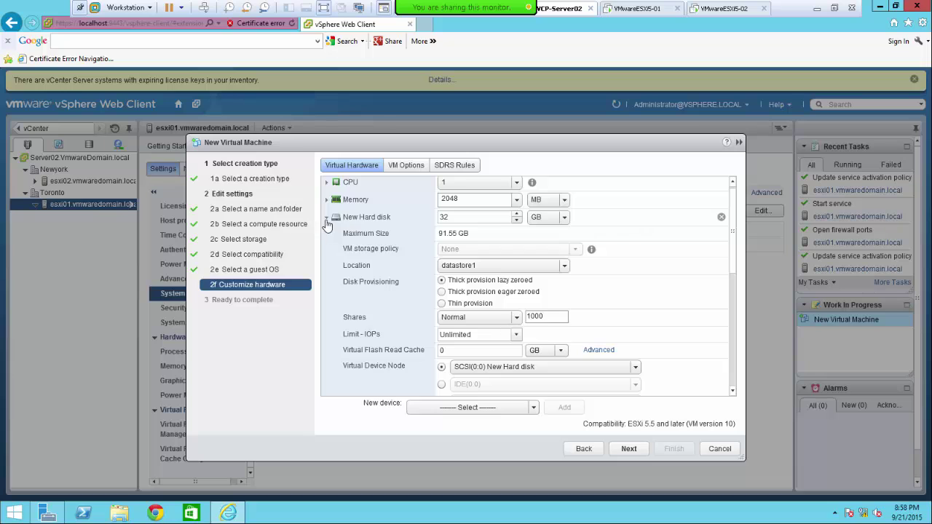
pyautogui.click(327, 217)
pyautogui.click(327, 246)
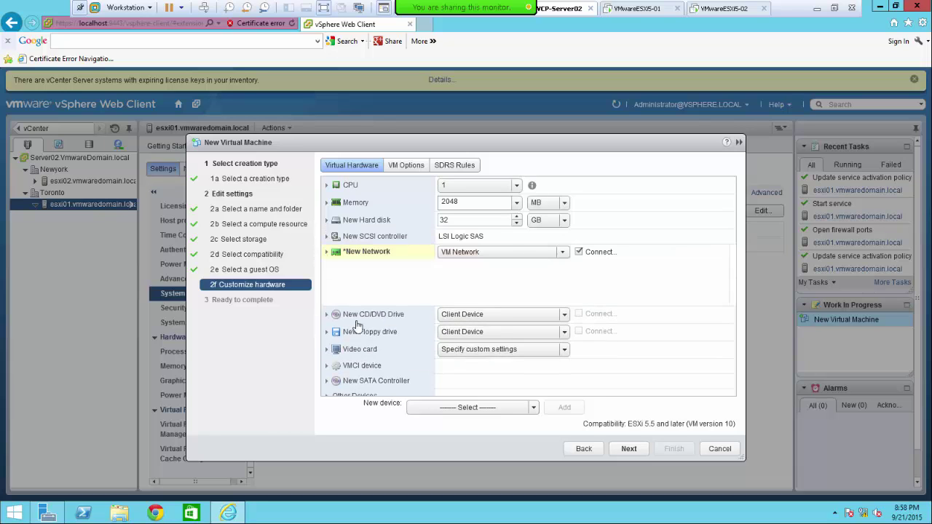
# - Review the Ready to complete summary and finish creating VM01 (Windows 8 64-bit, 2 GB, 32 GB)
pyautogui.click(629, 451)
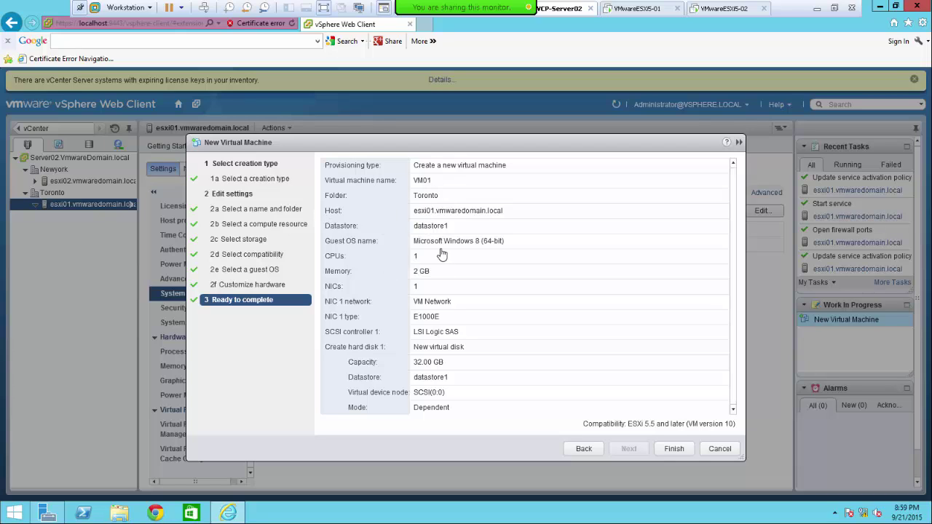
pyautogui.click(674, 449)
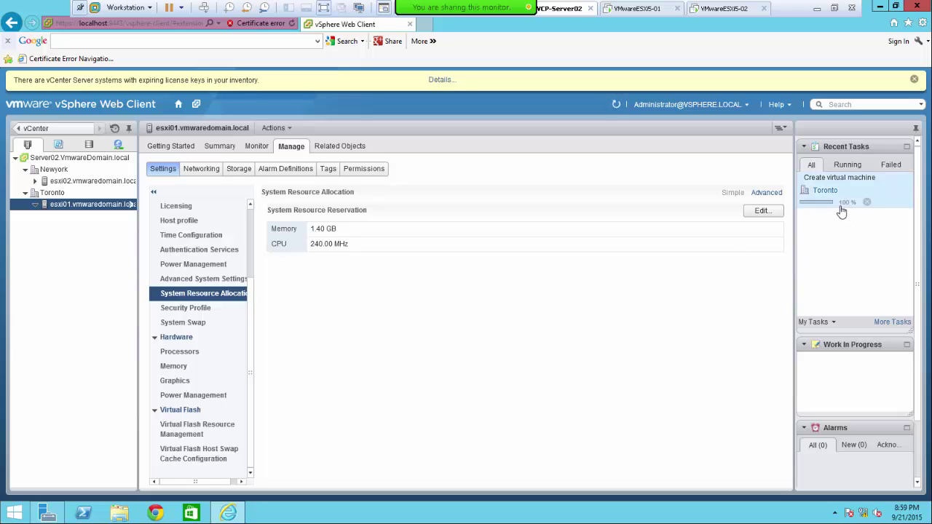
# - Expand esxi01.vmwaredomain.local in the Navigator tree to reveal VM01
pyautogui.click(35, 205)
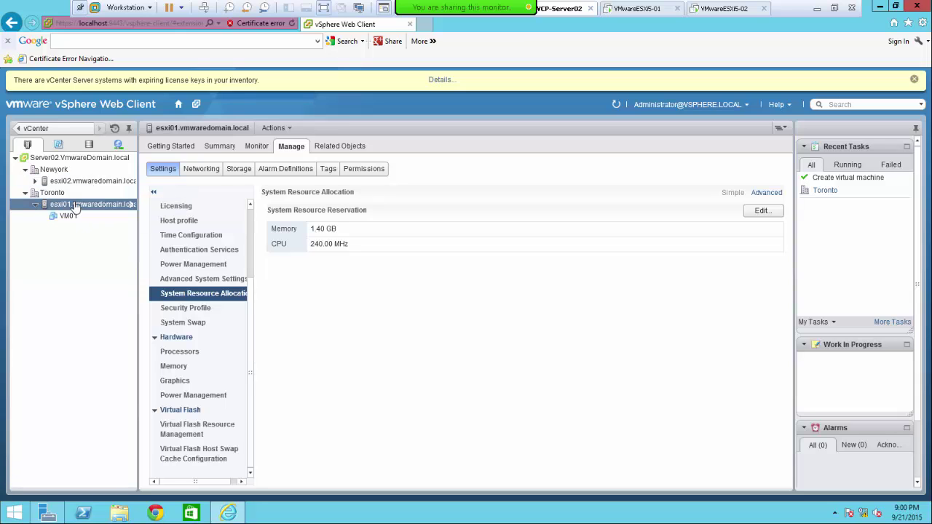
# - Open the esxi01 host's context menu and dismiss the Flash Player menu covering it
pyautogui.rightClick(75, 208)
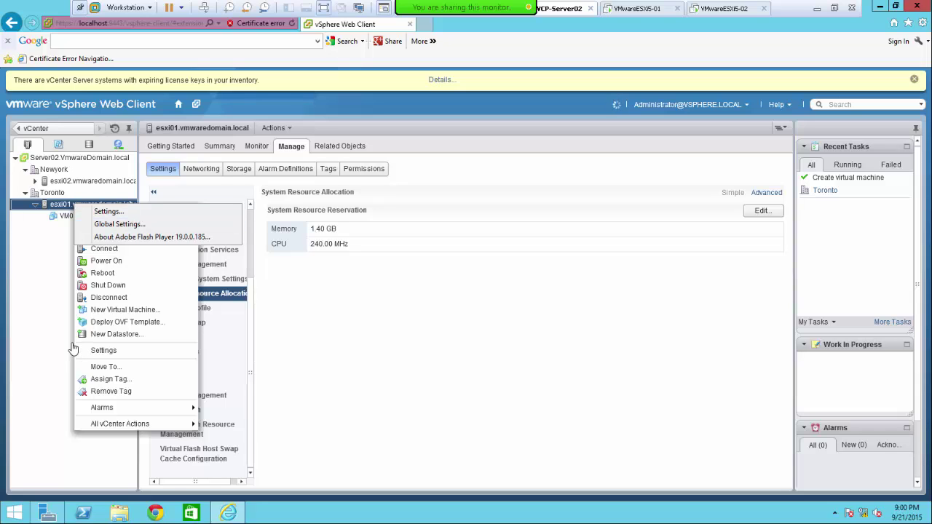
pyautogui.click(78, 349)
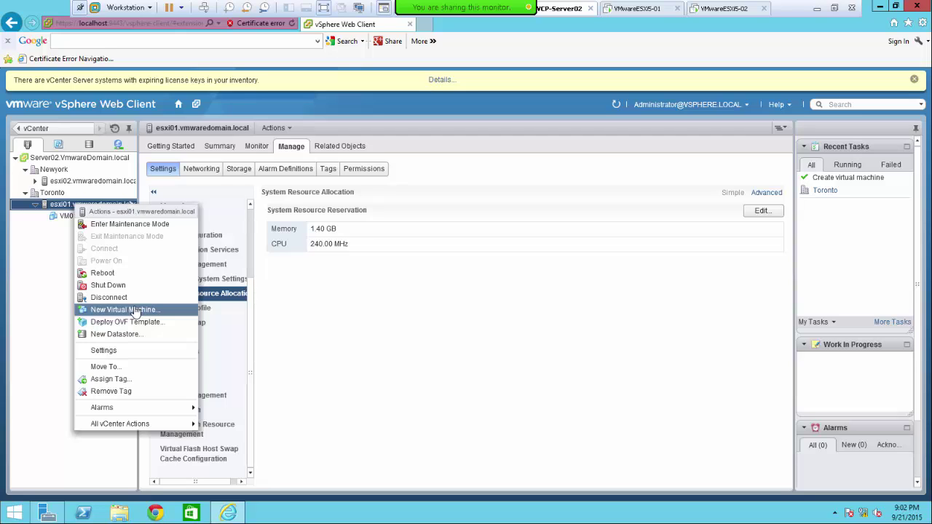
# - Start a new virtual machine on esxi01 and name it VM02 in the Toronto datacenter
pyautogui.click(122, 311)
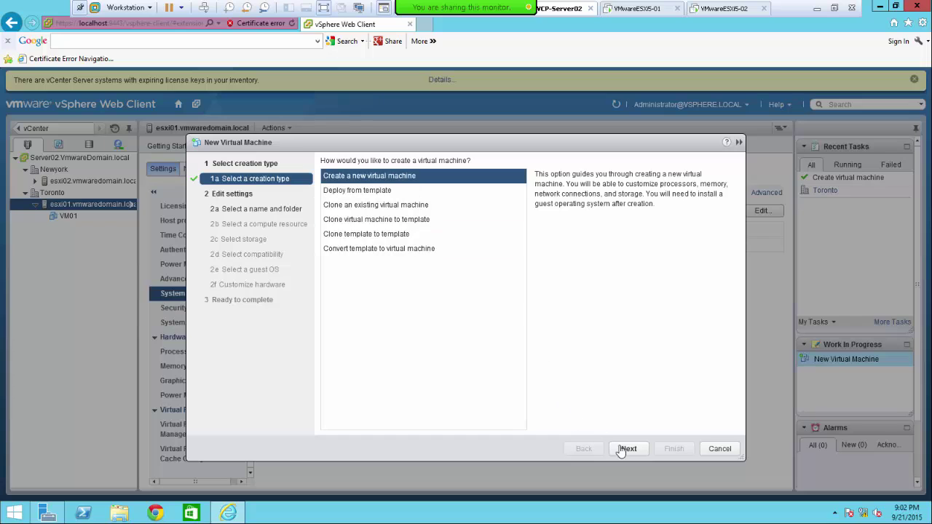
pyautogui.click(624, 450)
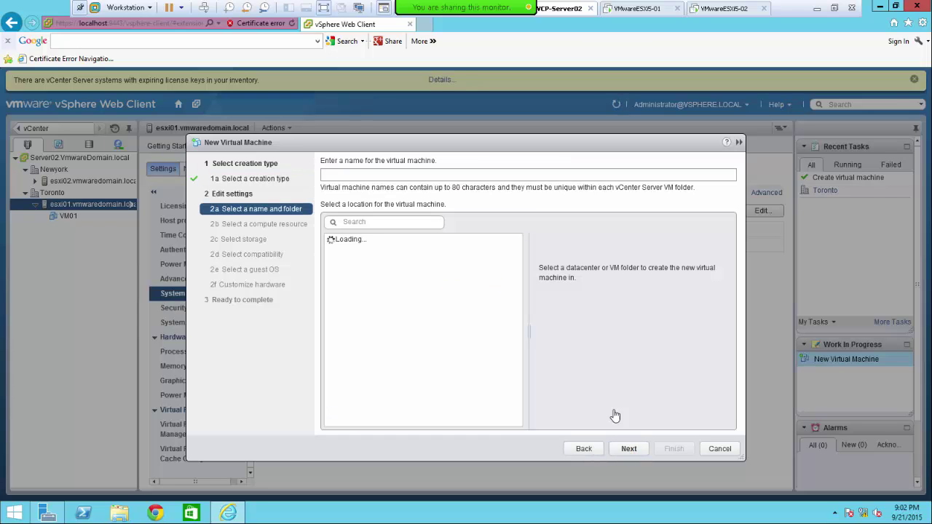
pyautogui.click(365, 177)
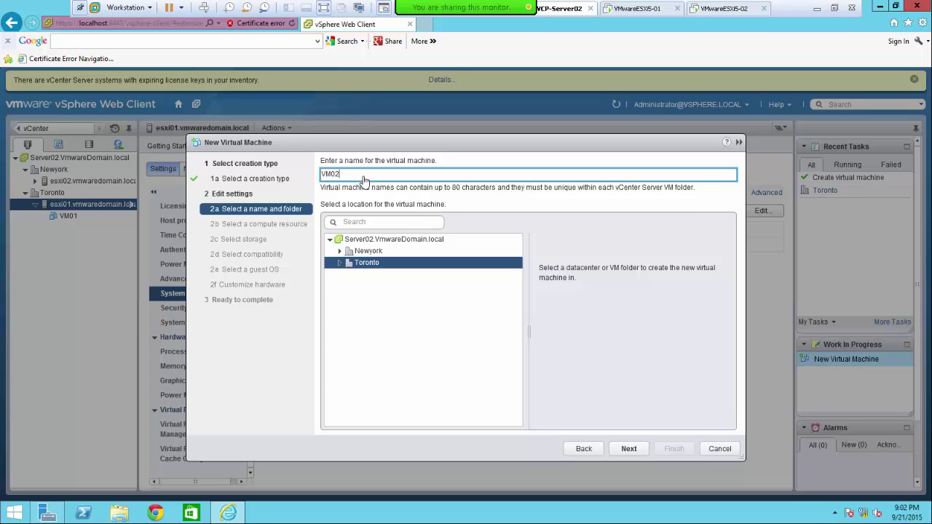
pyautogui.write('VM02')
pyautogui.click(626, 450)
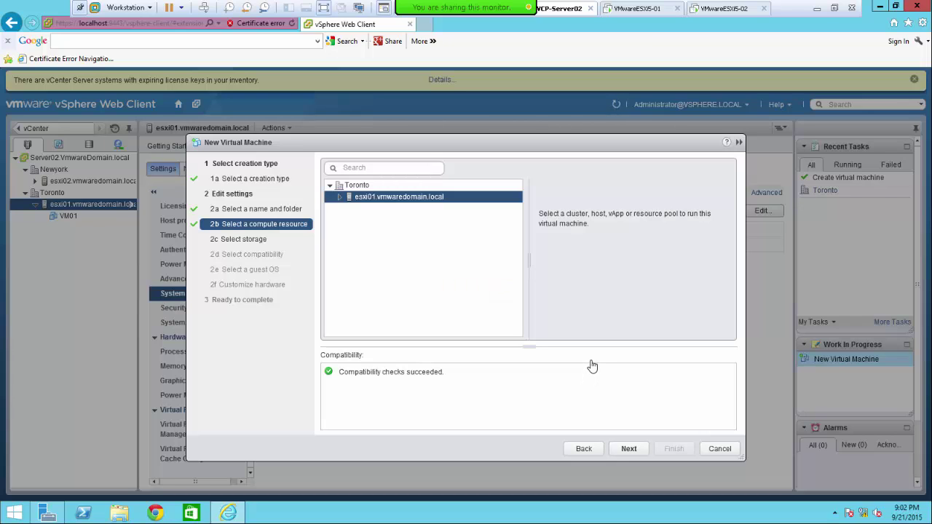
# - Accept esxi01, datastore1 and ESXi 5.5 compatibility, choose Windows 8 (64-bit), and finish VM02
pyautogui.click(628, 449)
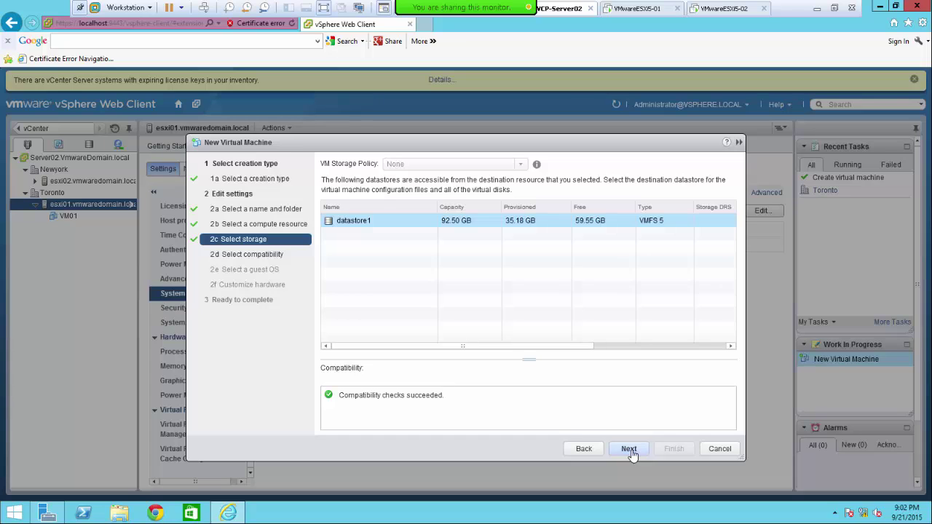
pyautogui.click(630, 451)
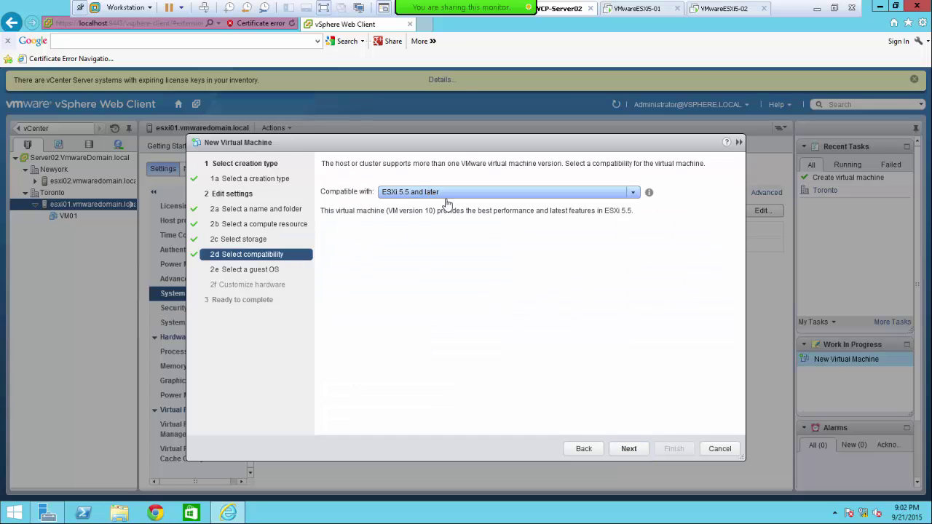
pyautogui.click(629, 451)
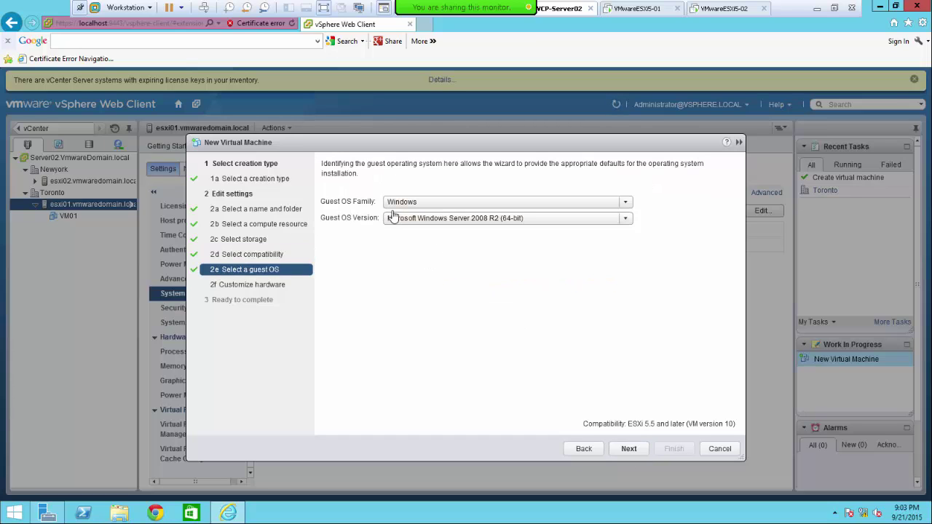
pyautogui.click(525, 220)
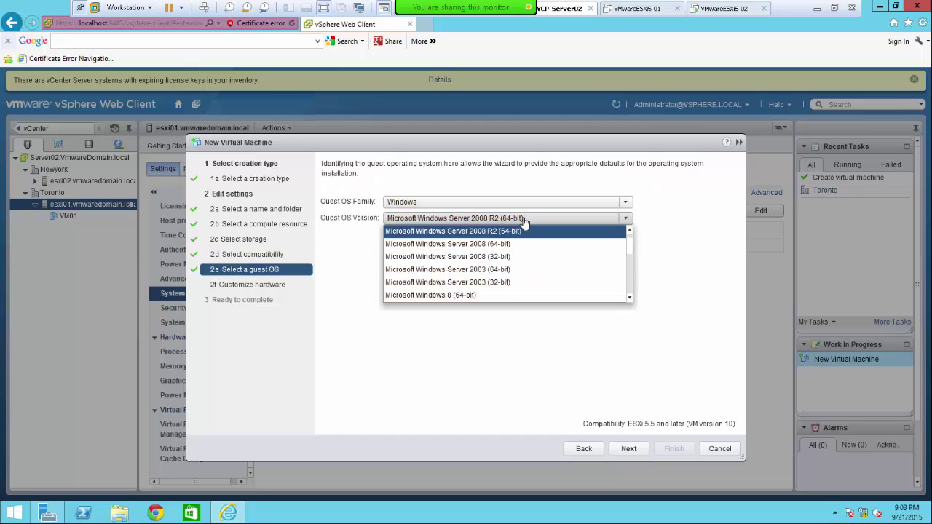
pyautogui.click(493, 296)
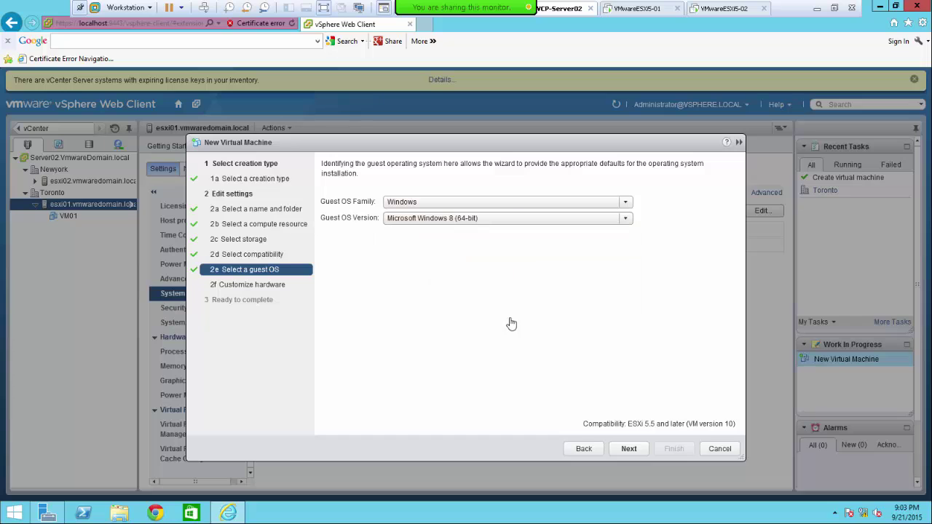
pyautogui.click(626, 449)
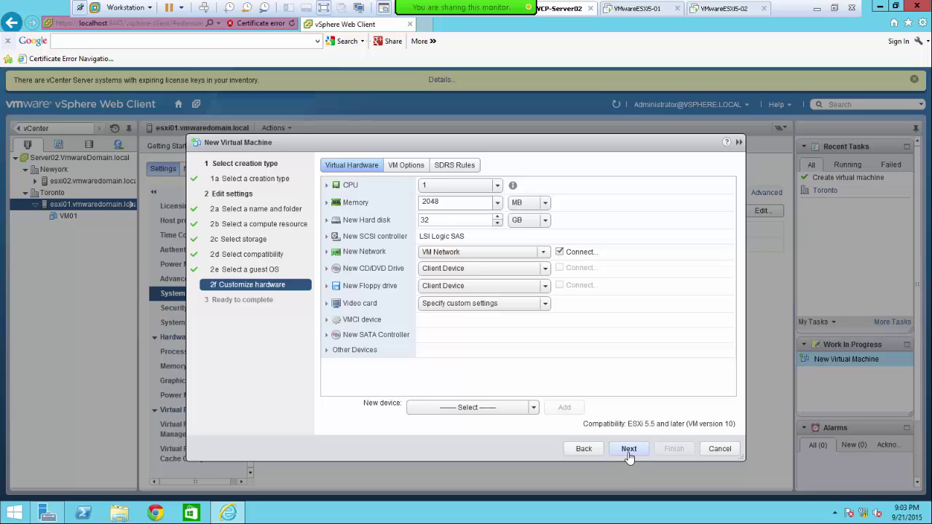
pyautogui.click(627, 449)
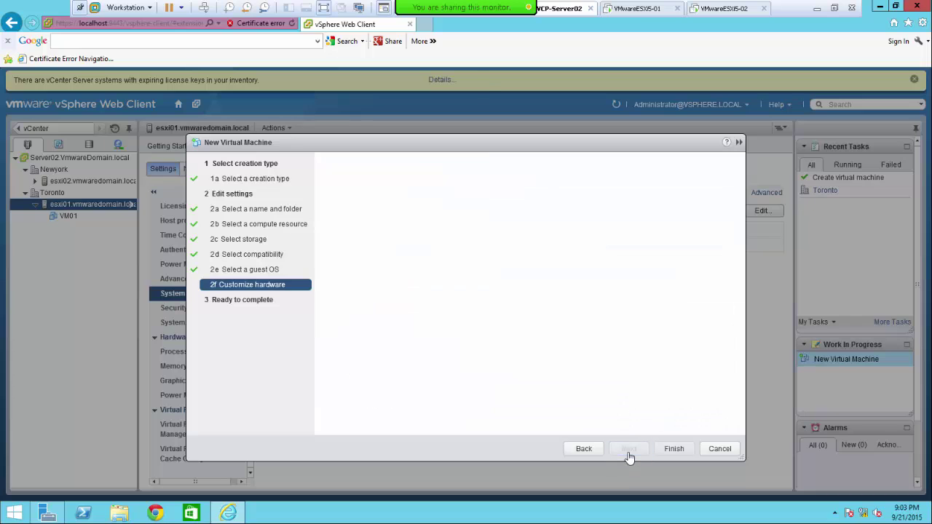
pyautogui.click(674, 448)
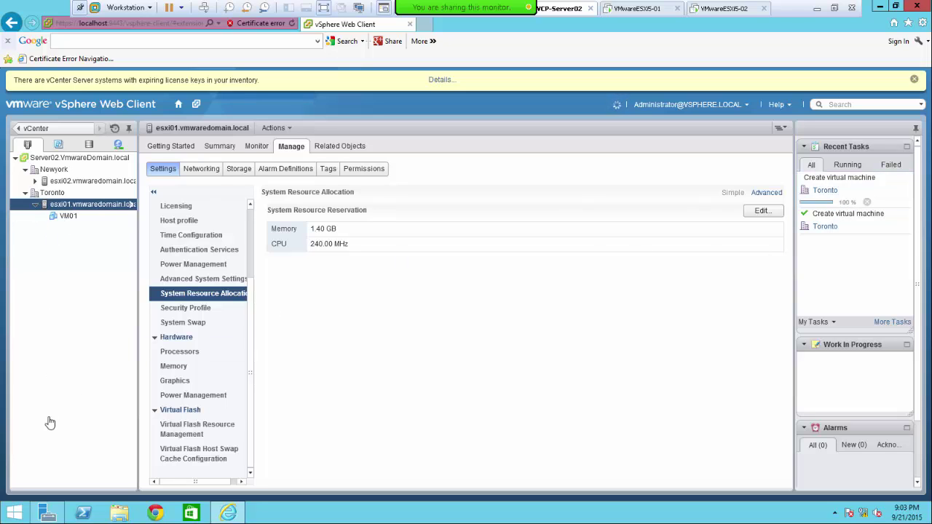
# - Start a third new VM on esxi01, name it VM03 in Toronto, and accept esxi01 as compute resource
pyautogui.rightClick(79, 211)
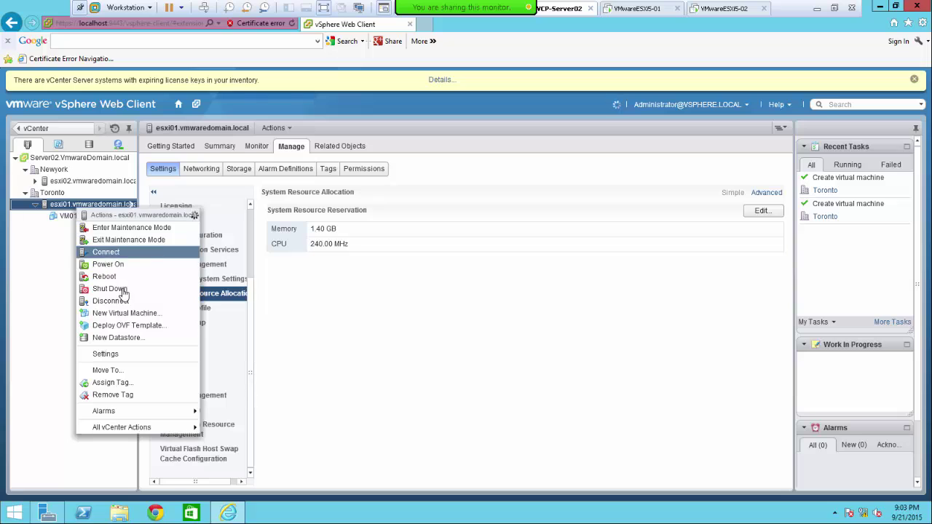
pyautogui.click(121, 314)
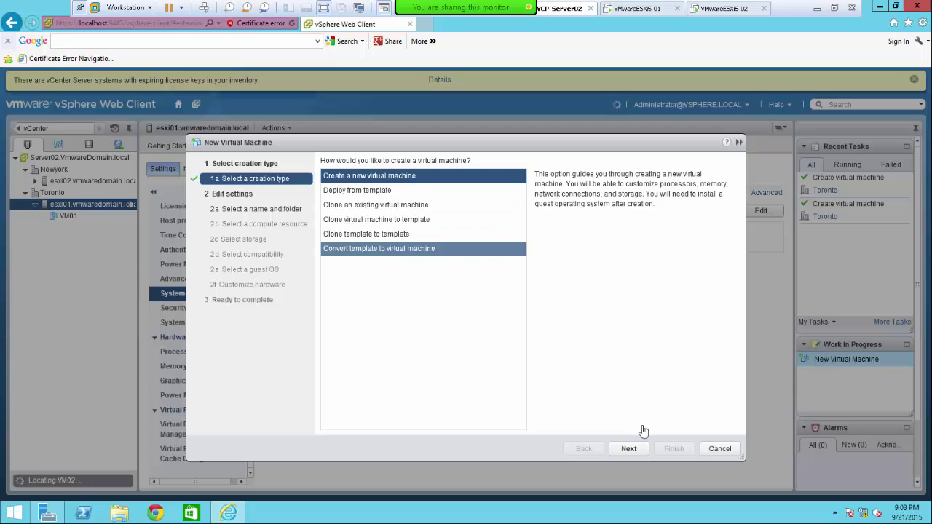
pyautogui.click(629, 450)
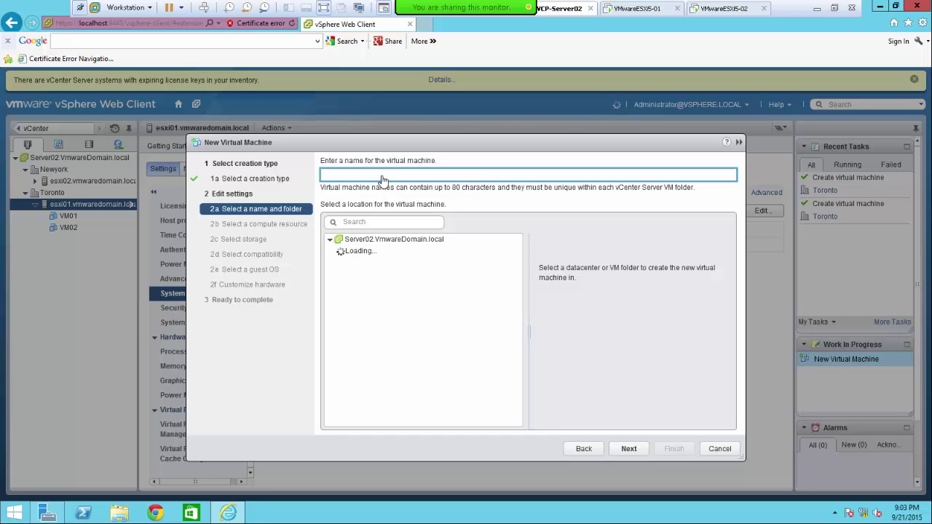
pyautogui.write('VM')
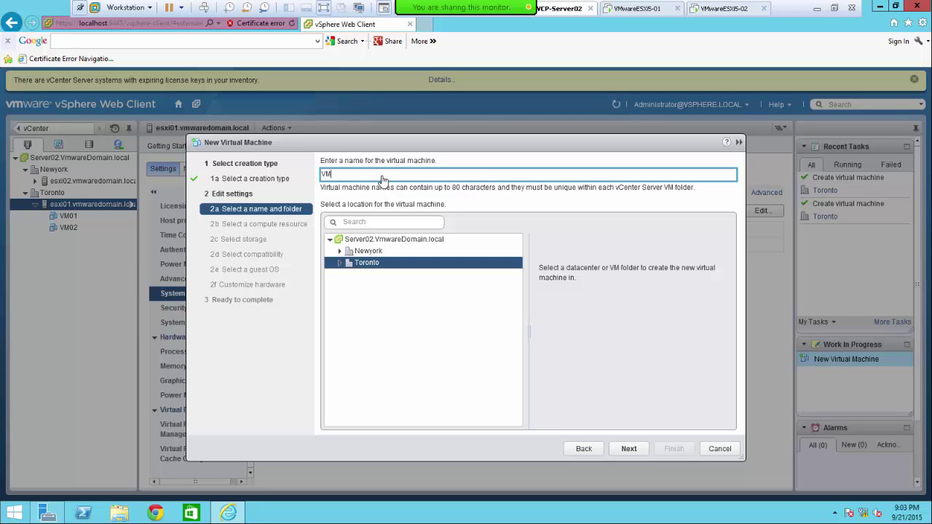
pyautogui.write('03')
pyautogui.click(630, 450)
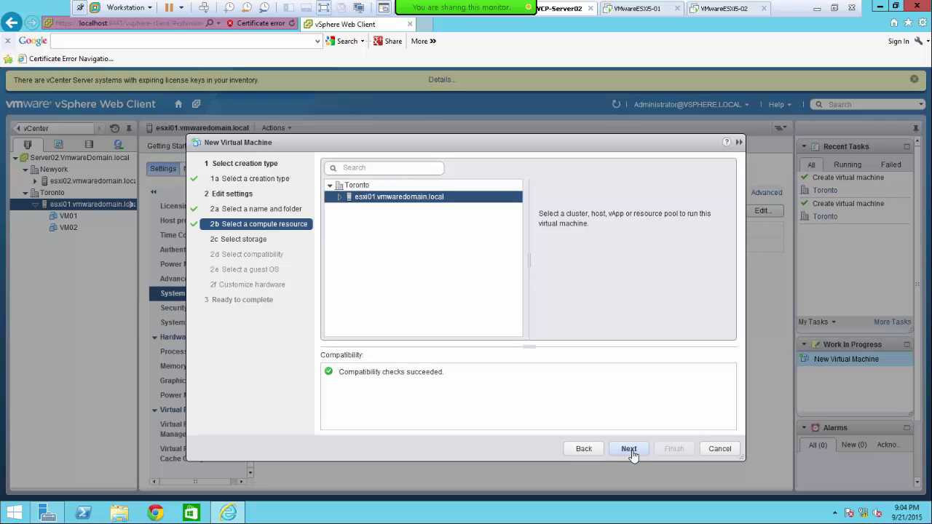
pyautogui.click(630, 450)
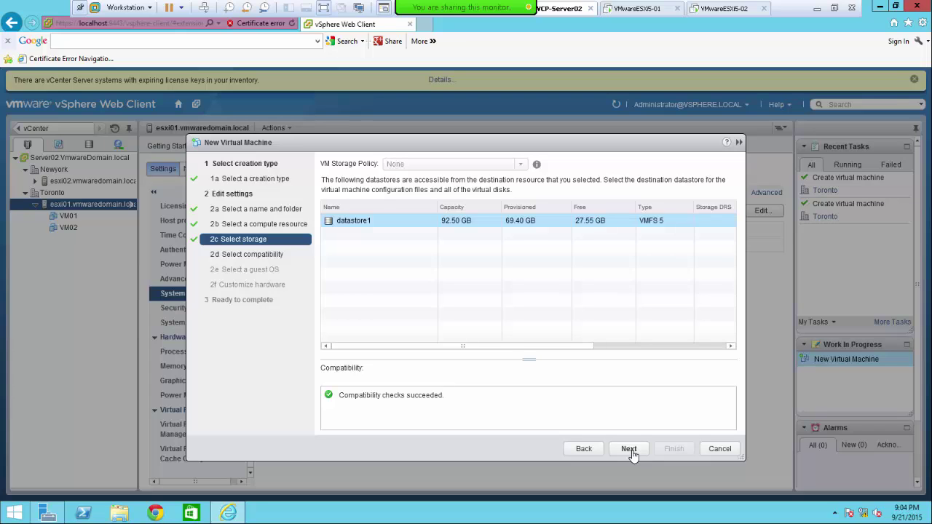
# - Keep datastore1 and ESXi 5.5 and later compatibility, and set the guest OS to Windows 7 (64-bit)
pyautogui.click(629, 450)
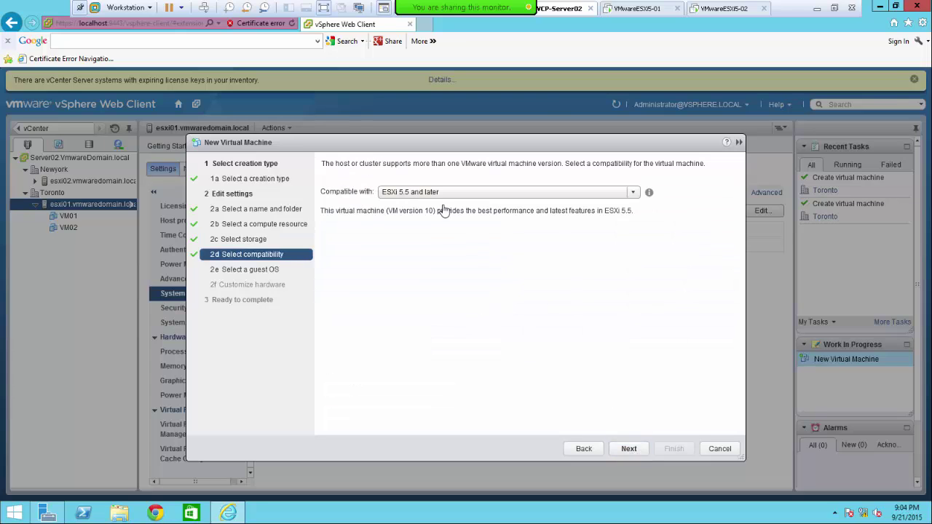
pyautogui.click(630, 449)
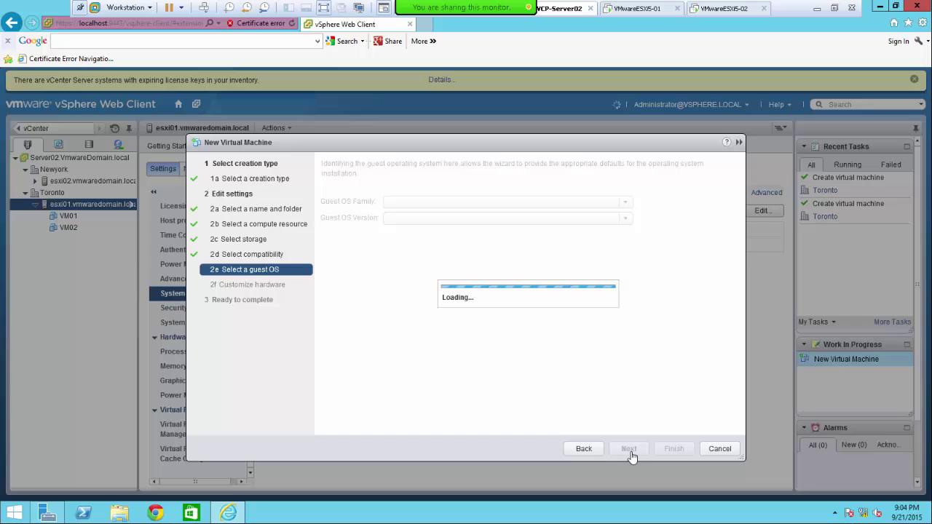
pyautogui.click(630, 221)
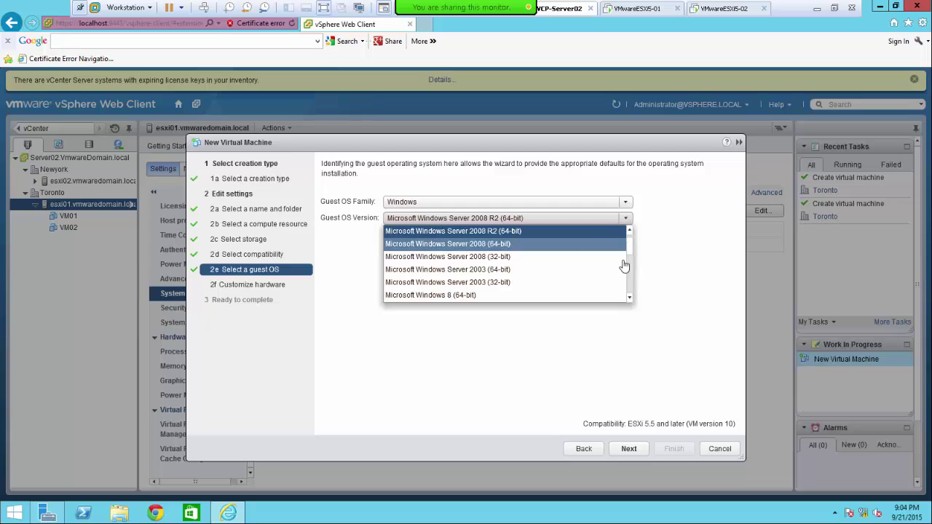
pyautogui.click(630, 300)
pyautogui.click(630, 300)
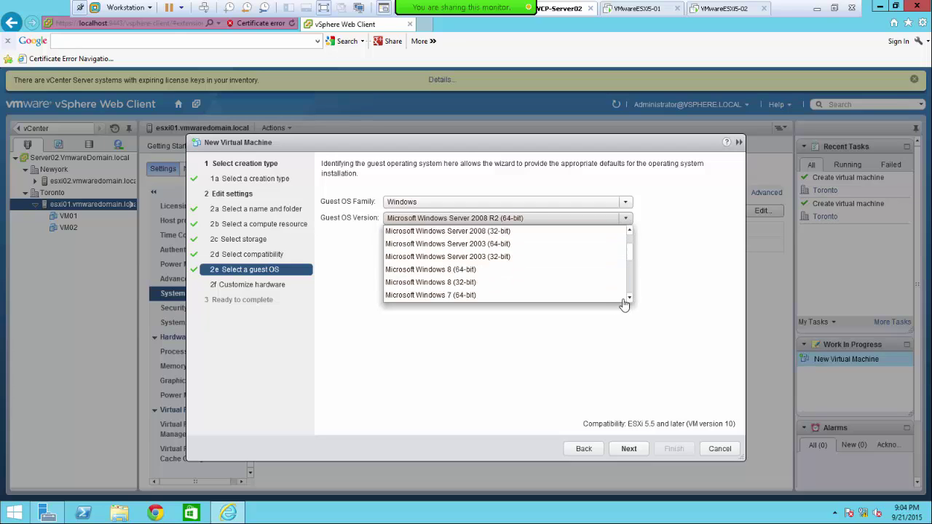
pyautogui.click(467, 295)
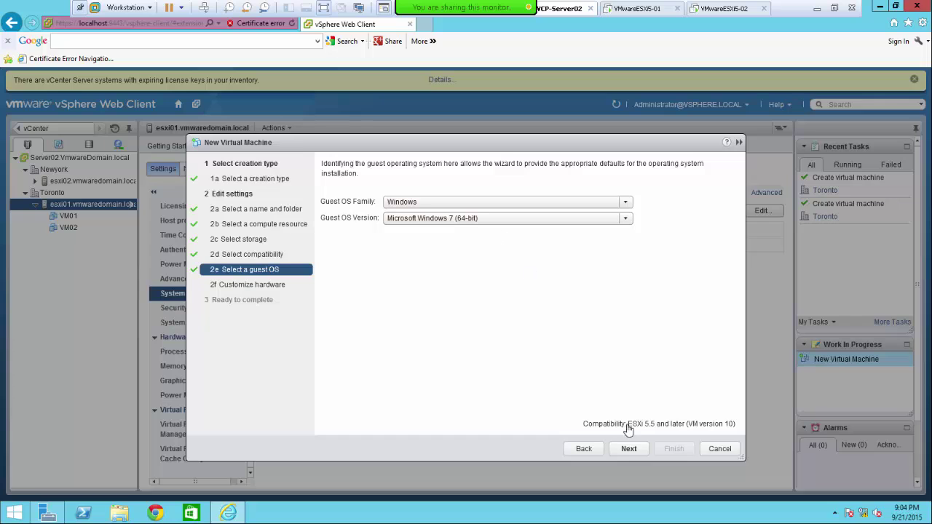
pyautogui.click(630, 449)
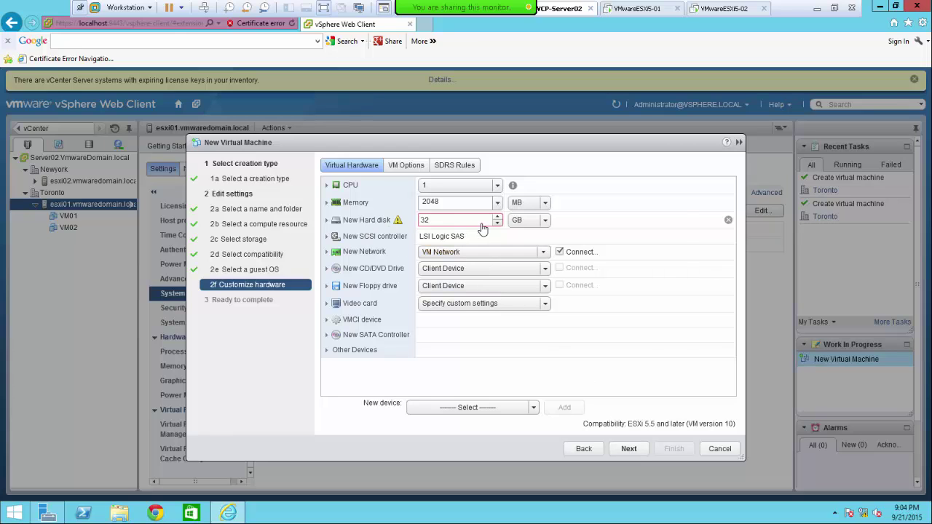
pyautogui.moveTo(482, 229)
pyautogui.click(835, 8)
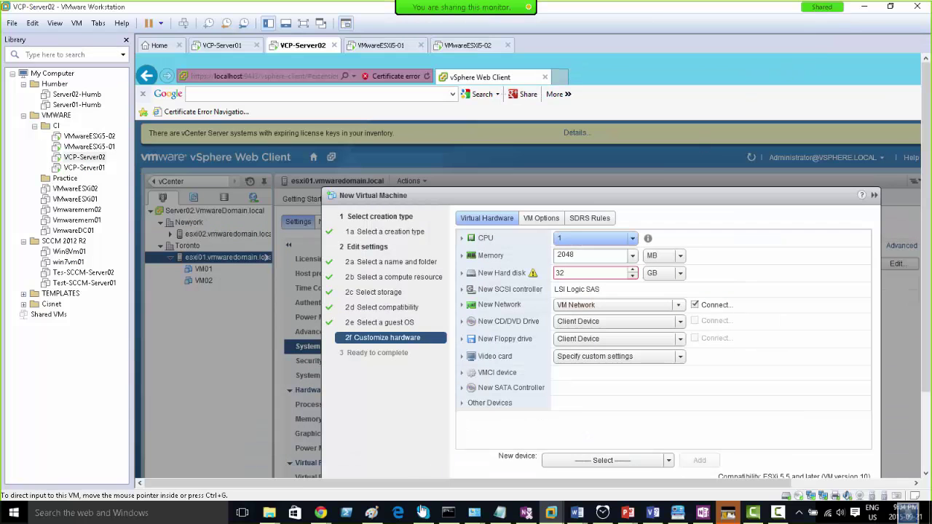
pyautogui.moveTo(269, 520)
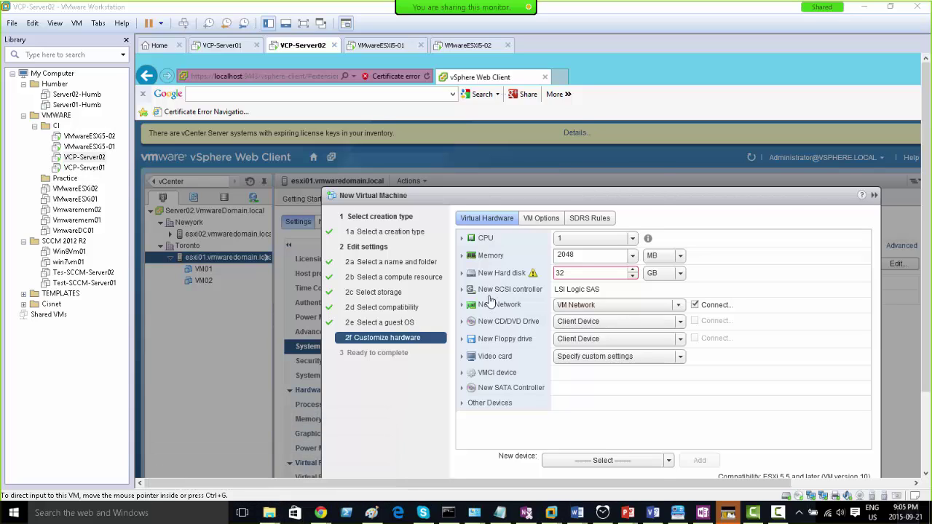
pyautogui.press('super+e')
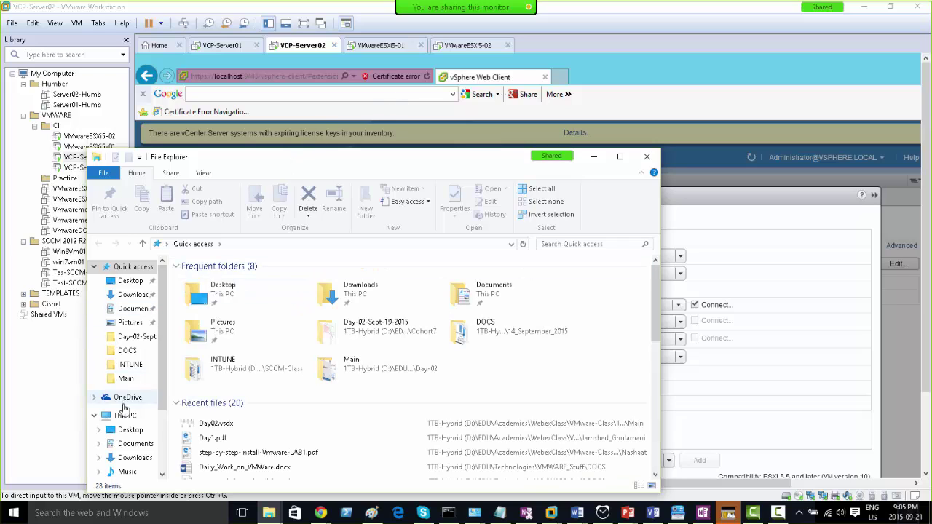
pyautogui.click(125, 415)
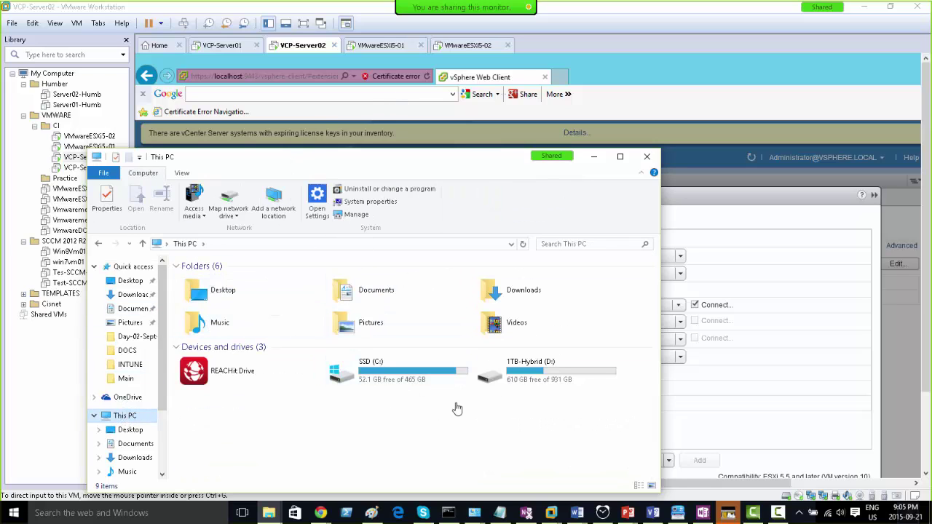
pyautogui.click(646, 157)
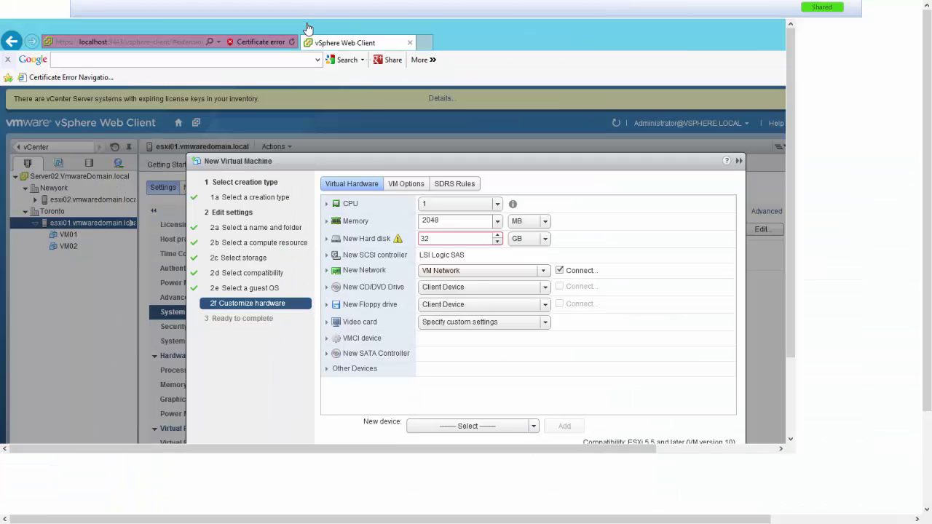
pyautogui.click(304, 22)
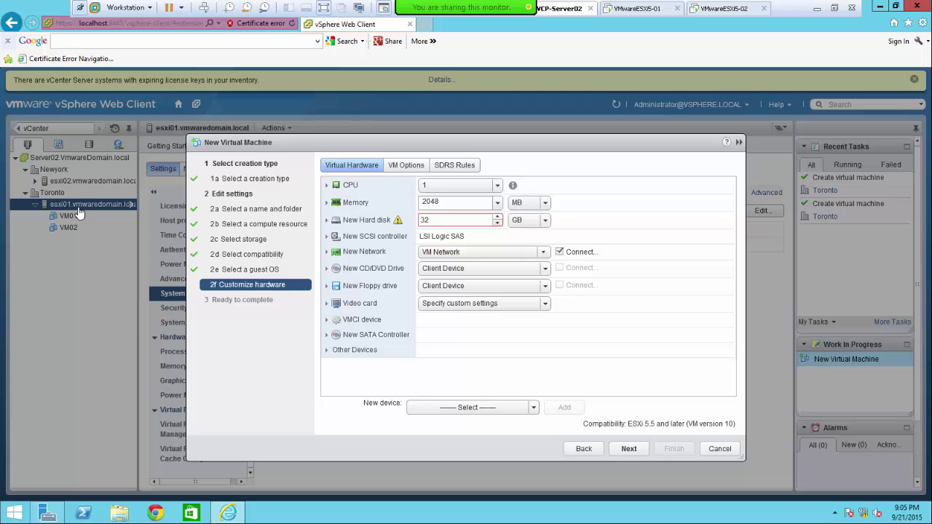
# - Change the VM03 hard disk size to 10 GB and continue to the summary
pyautogui.click(498, 223)
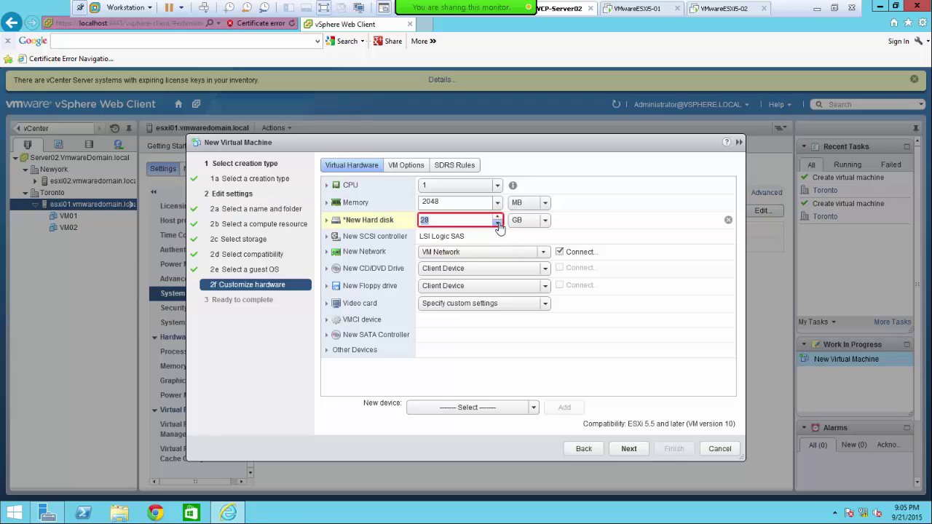
pyautogui.click(499, 223)
pyautogui.write('20')
pyautogui.press('BackSpace')
pyautogui.press('BackSpace')
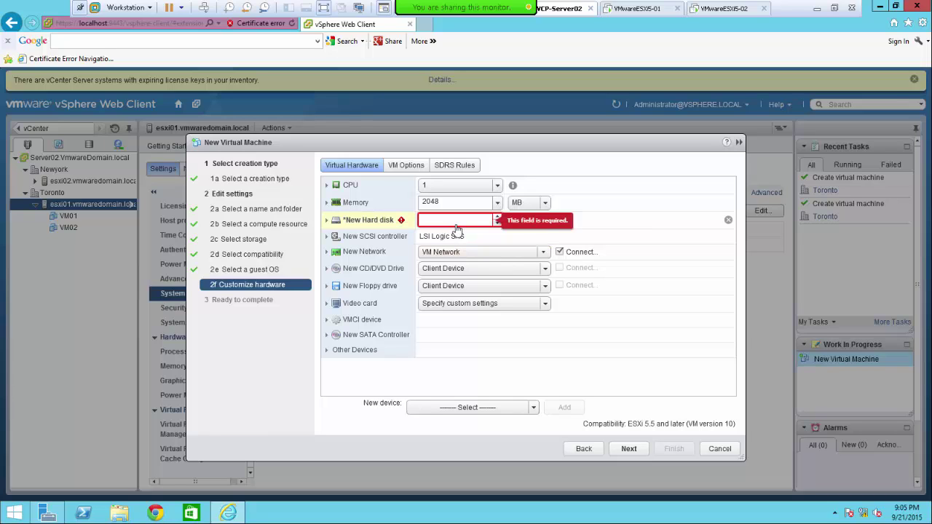
pyautogui.write('10')
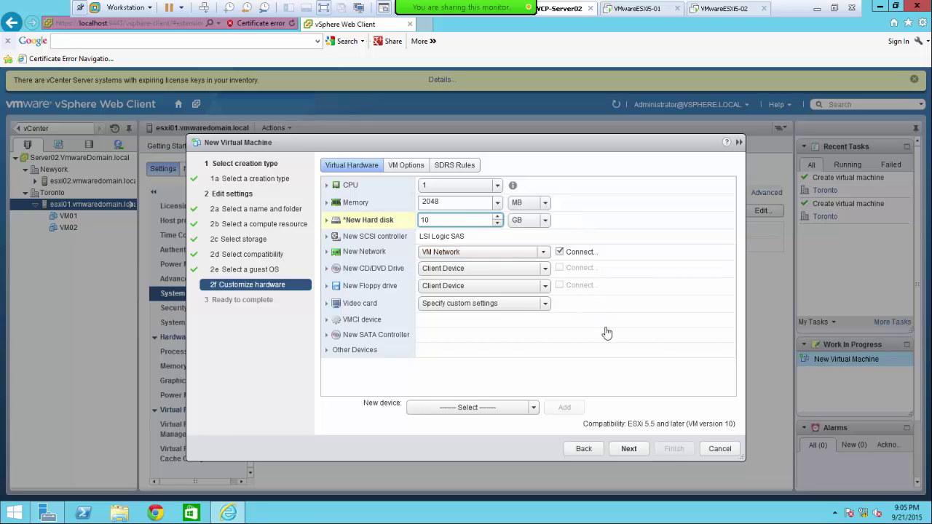
pyautogui.click(629, 450)
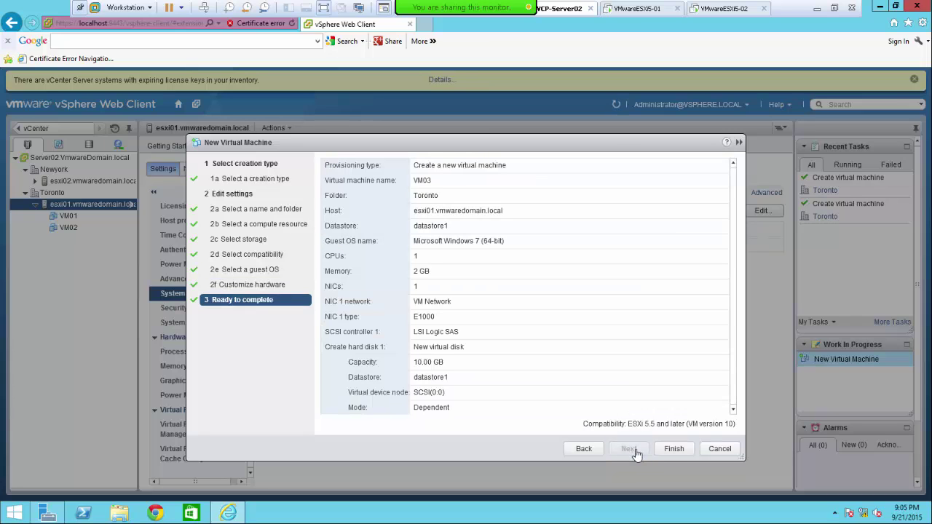
# - Finish creating VM03 and select the esxi02 host in the inventory
pyautogui.click(673, 449)
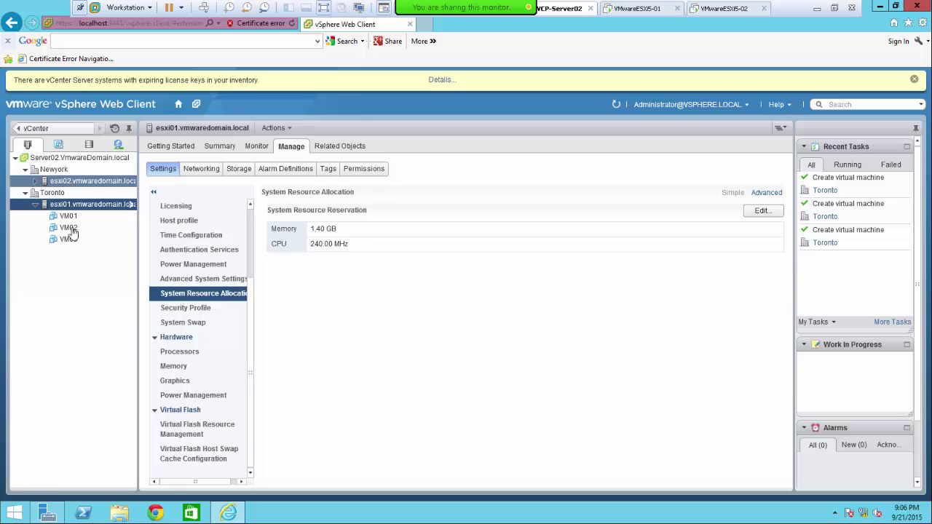
pyautogui.click(77, 182)
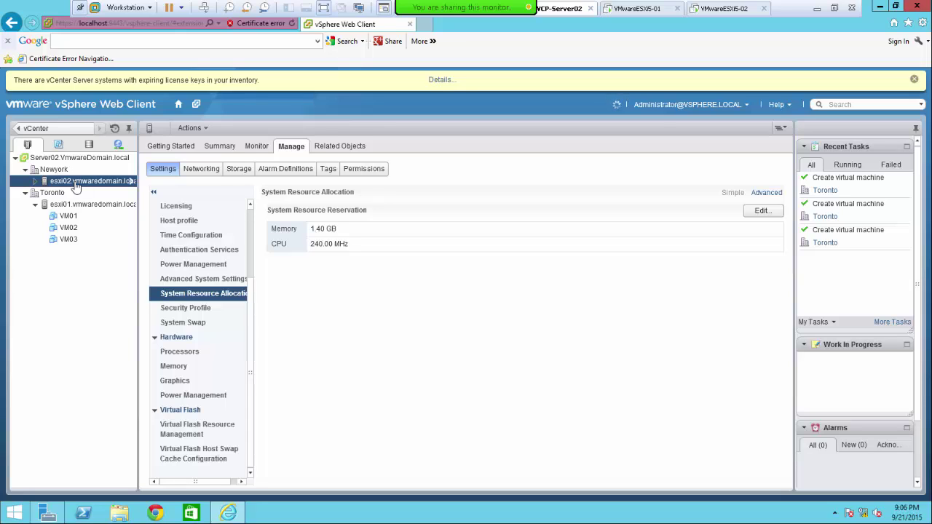
# - Choose New Virtual Machine... from the esxi02 host's context menu after dismissing the Flash menu
pyautogui.rightClick(76, 187)
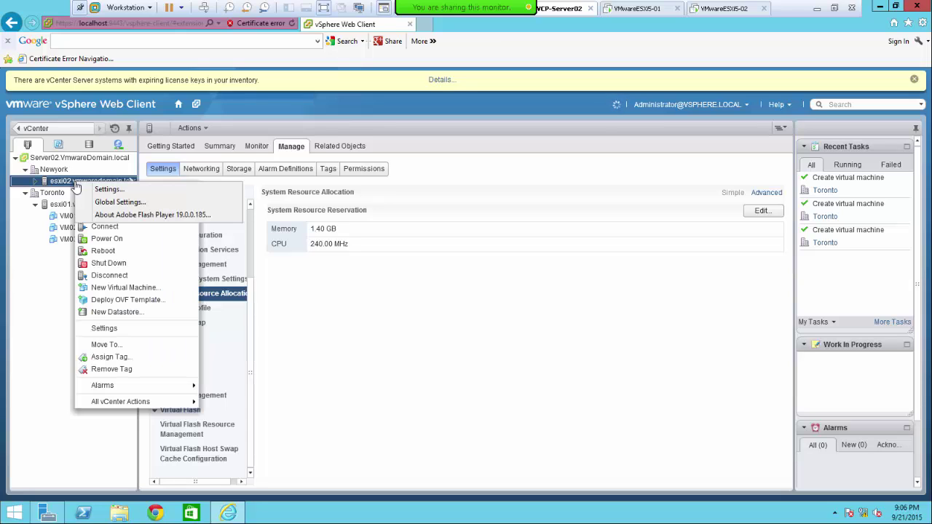
pyautogui.click(78, 343)
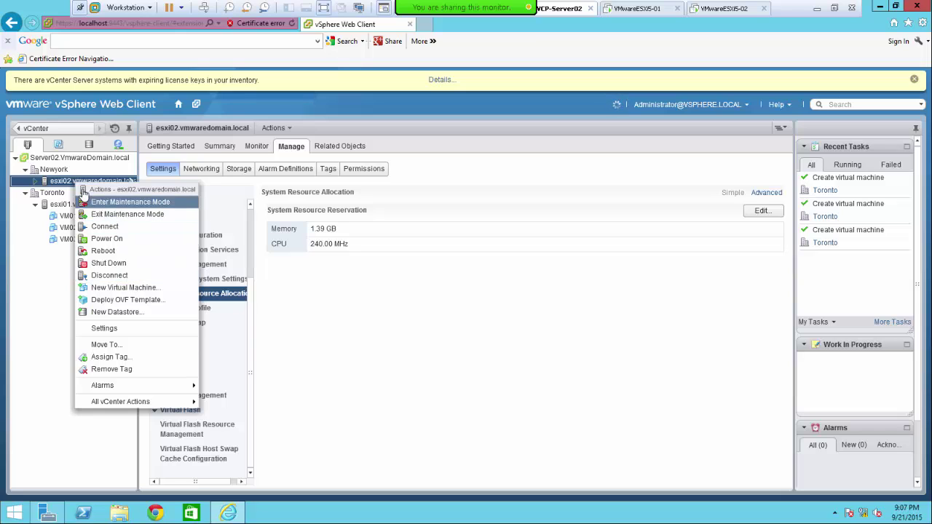
pyautogui.click(132, 289)
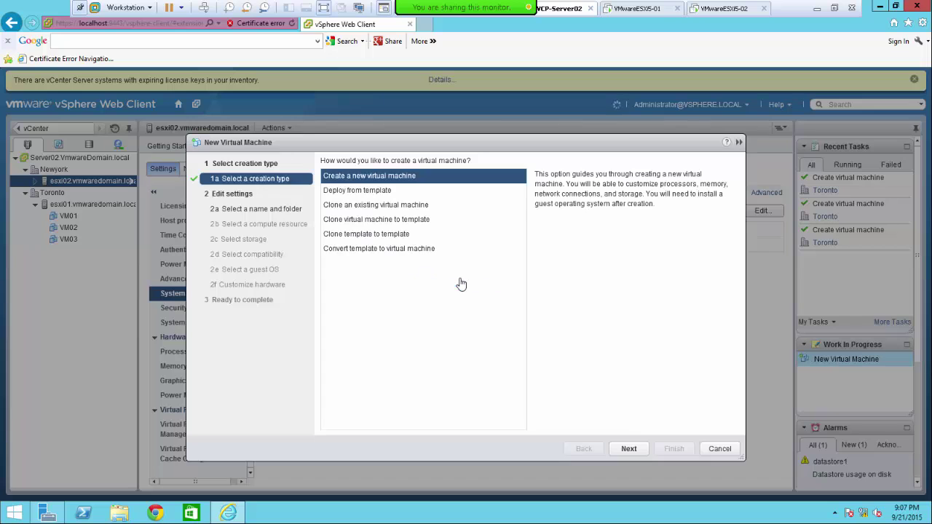
# - Create a new virtual machine named VM04, placed in the Newyork datacenter
pyautogui.click(629, 449)
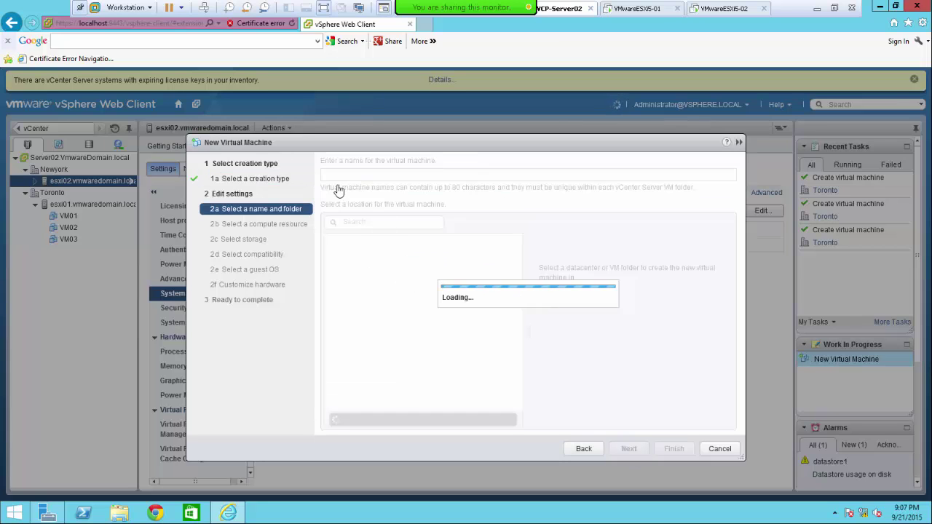
pyautogui.click(336, 180)
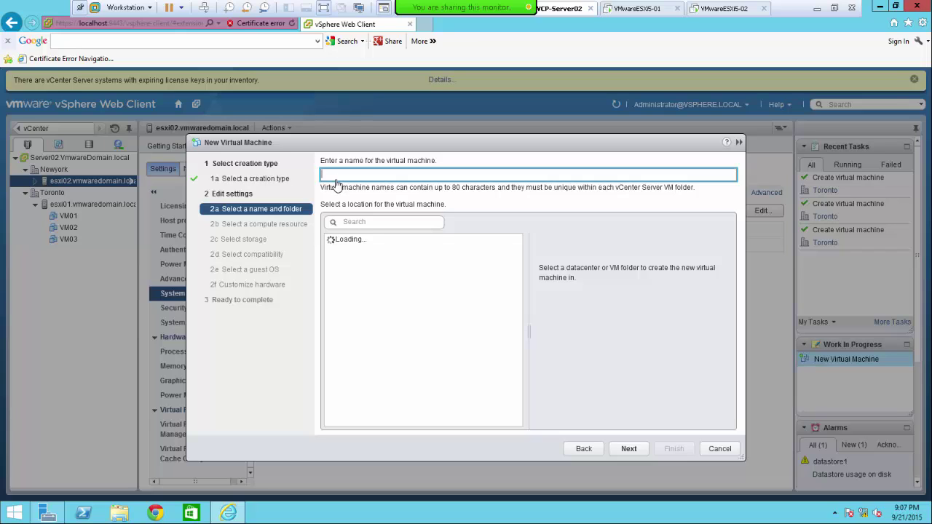
pyautogui.write('VM')
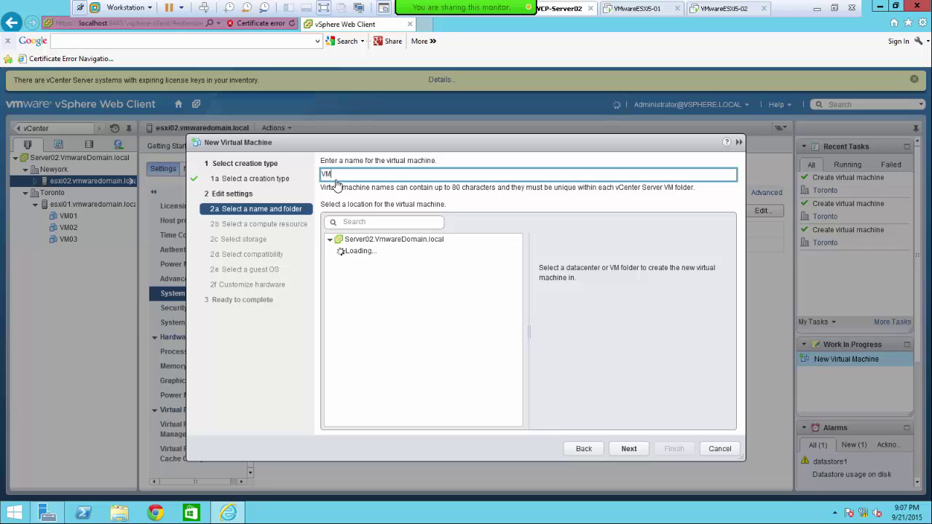
pyautogui.write('04')
pyautogui.press('Return')
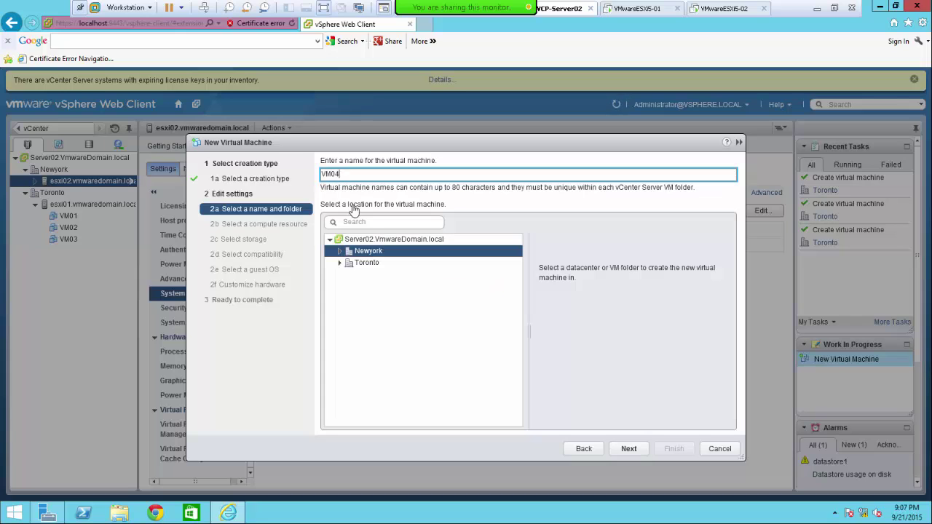
pyautogui.click(355, 254)
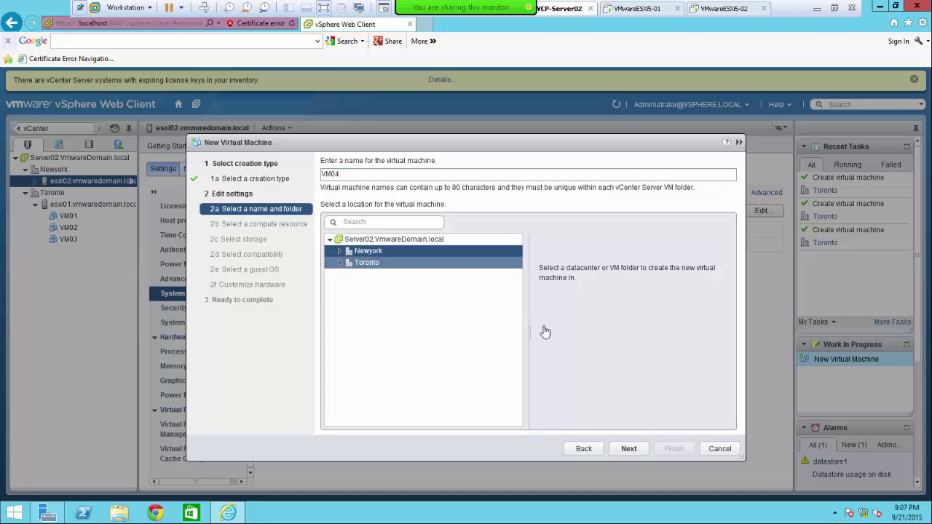
pyautogui.click(341, 252)
pyautogui.click(629, 448)
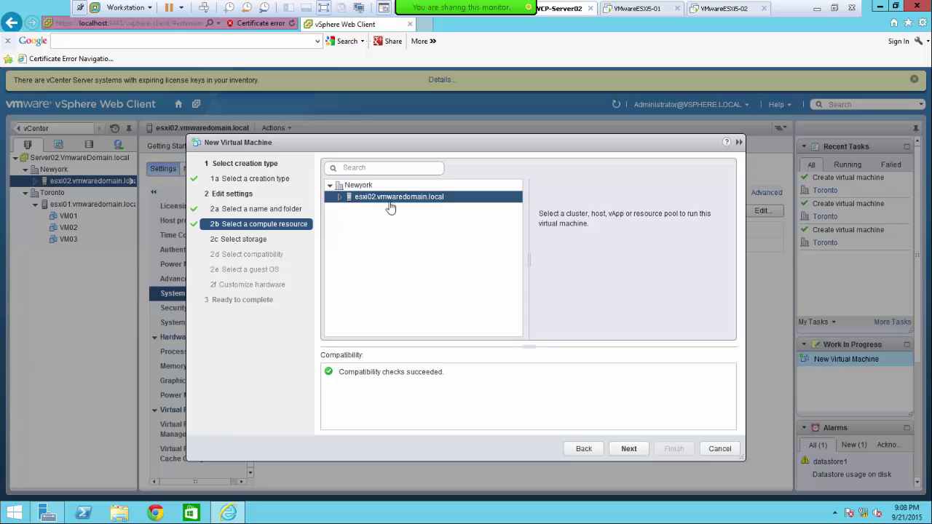
# - Continue past the compute resource, datastore1 storage and compatibility pages for VM04
pyautogui.click(629, 449)
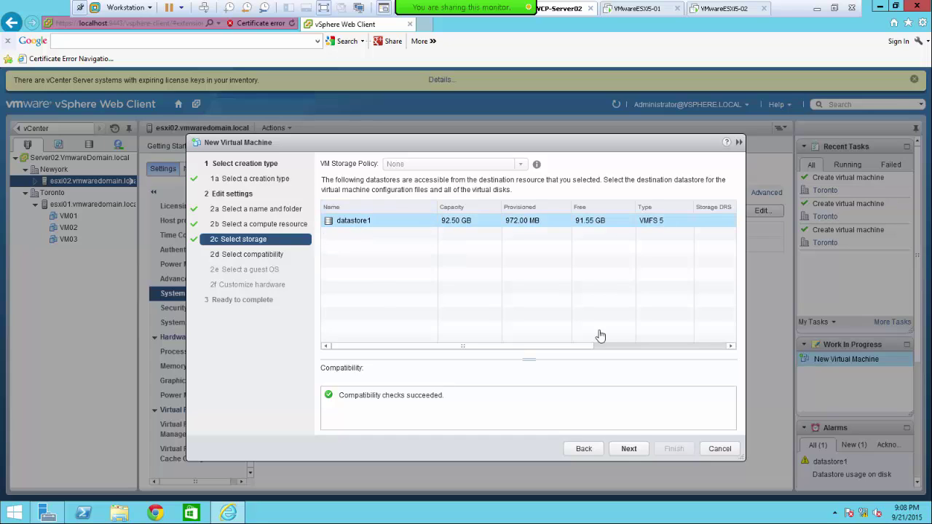
pyautogui.click(628, 450)
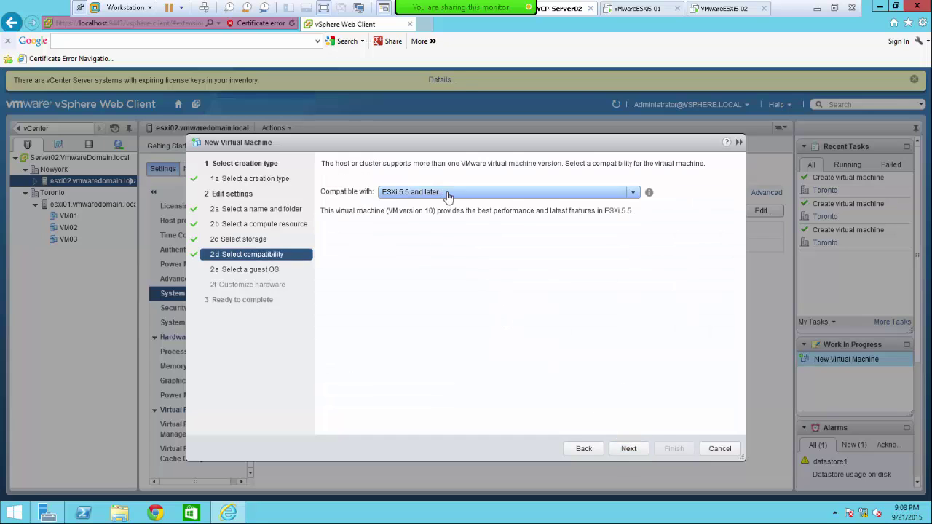
pyautogui.click(631, 451)
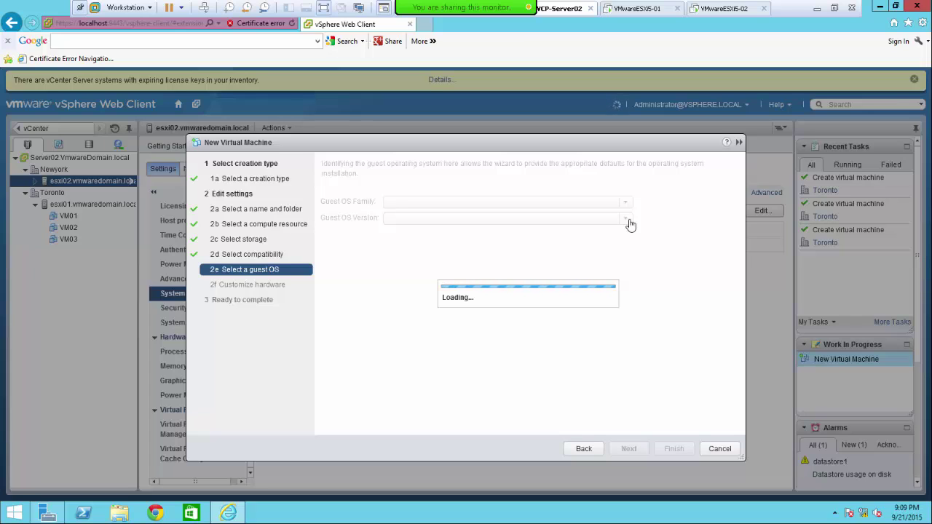
# - Choose Microsoft Windows 8 (64-bit) as guest OS and advance past hardware to Ready to complete
pyautogui.click(626, 219)
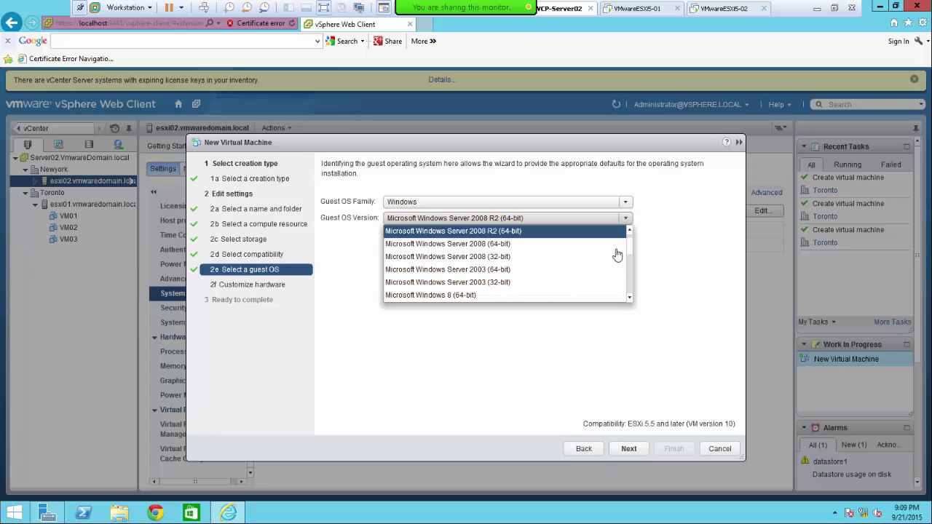
pyautogui.click(628, 299)
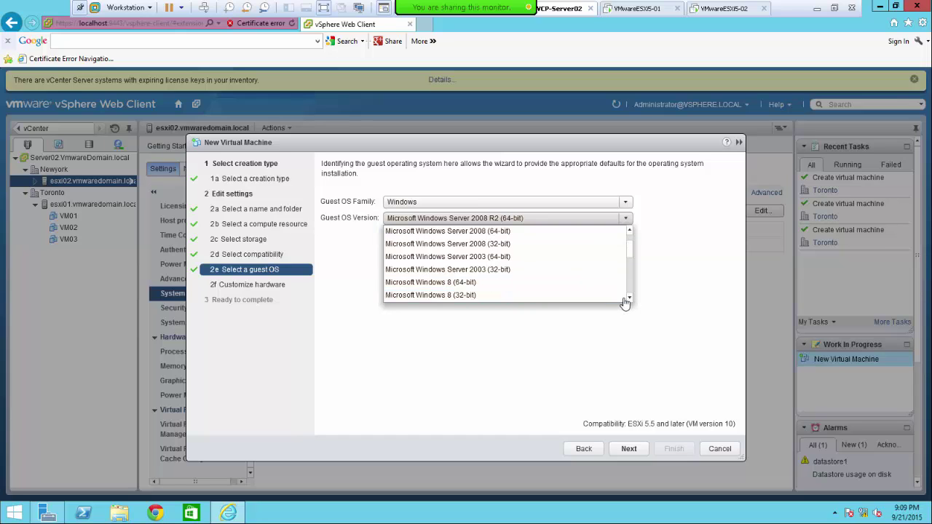
pyautogui.click(552, 283)
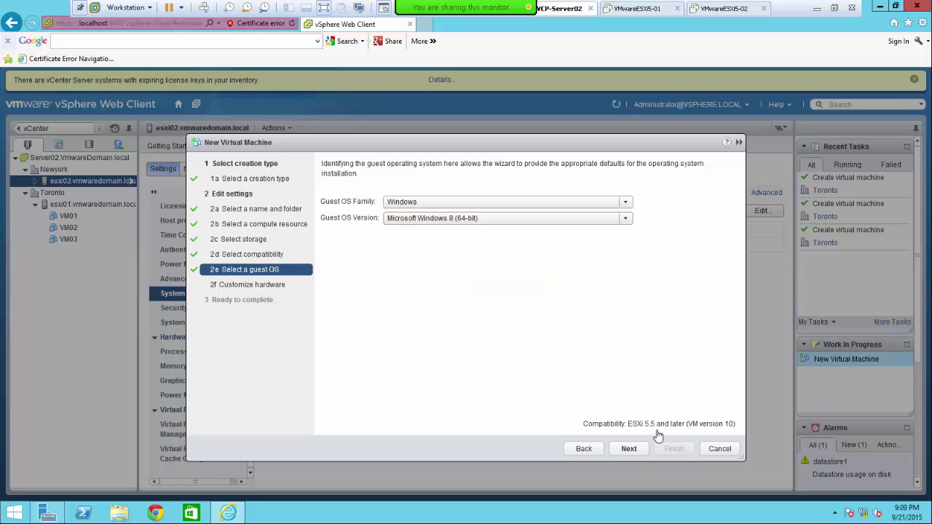
pyautogui.click(629, 448)
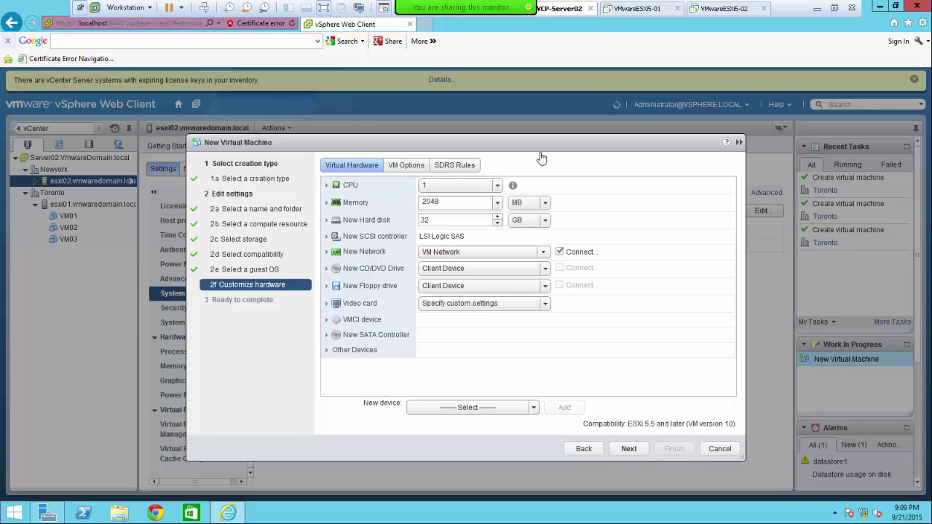
pyautogui.click(628, 449)
pyautogui.click(629, 449)
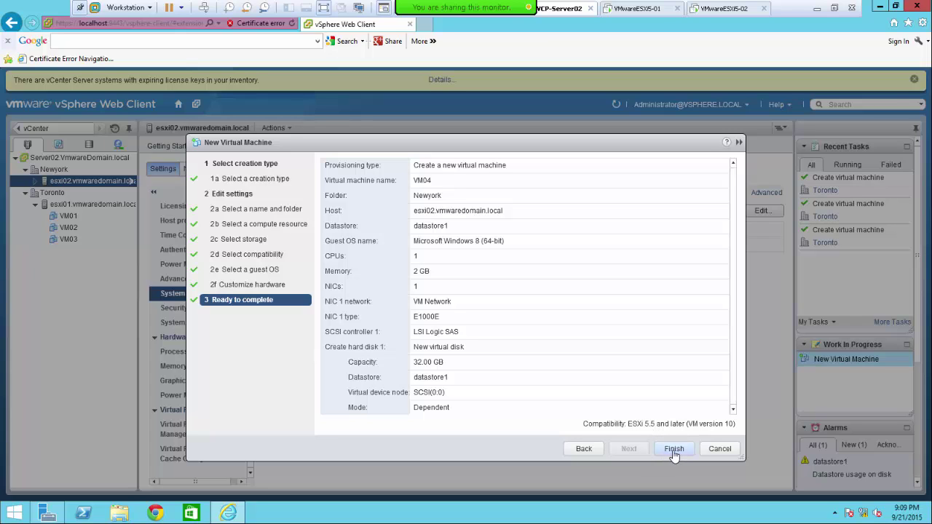
# - Finish VM04 and start a New Virtual Machine wizard from the esxi02 host
pyautogui.click(674, 450)
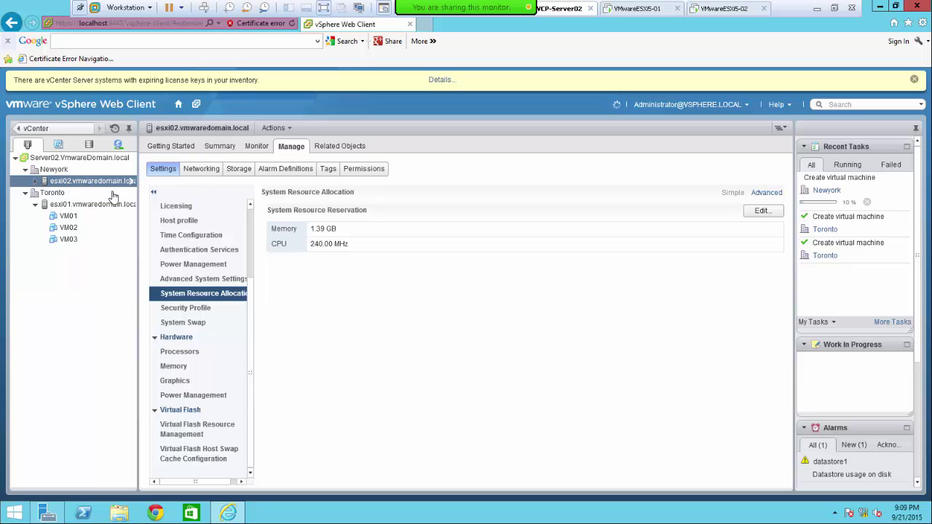
pyautogui.rightClick(86, 184)
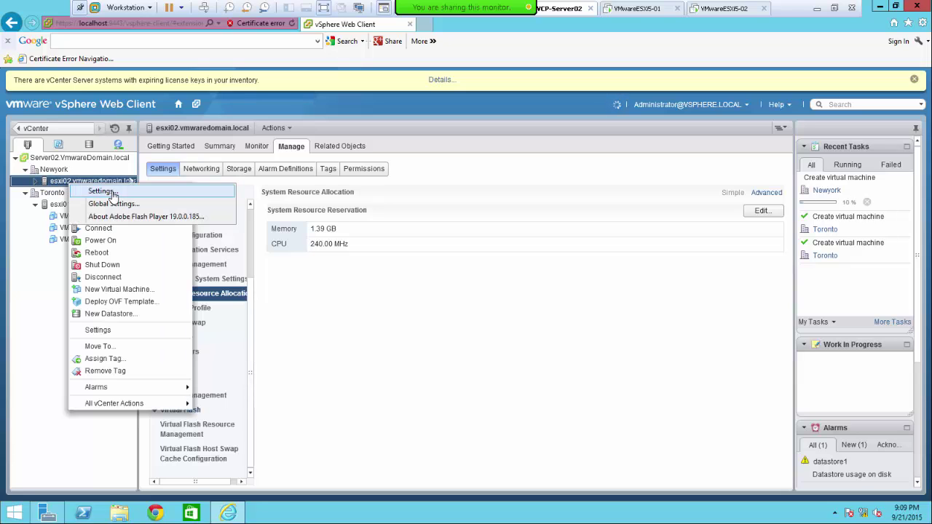
pyautogui.click(72, 328)
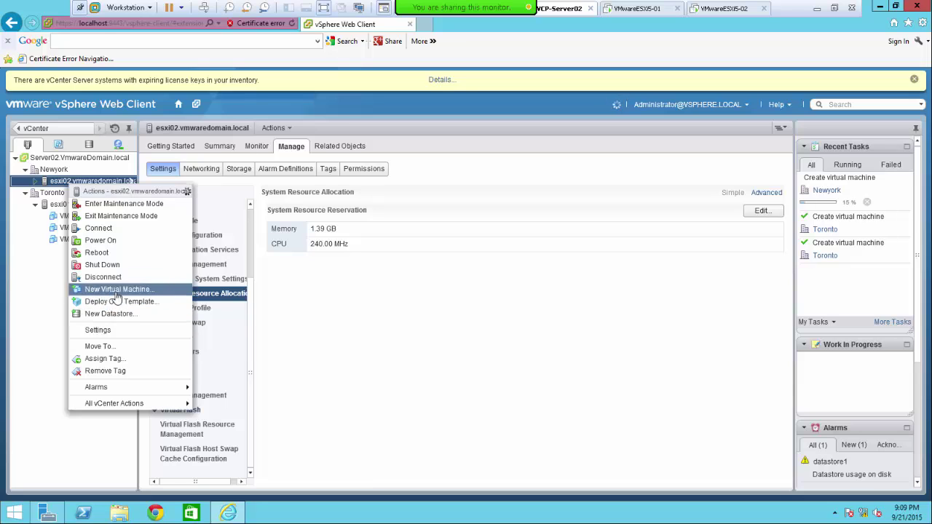
pyautogui.click(458, 278)
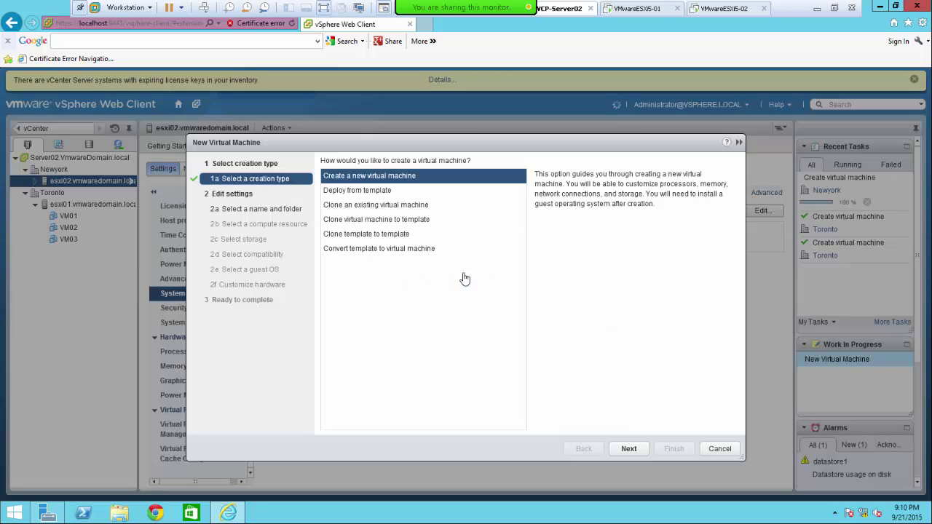
# - Choose to create a new virtual machine and accept the name VM05 in Newyork
pyautogui.click(629, 450)
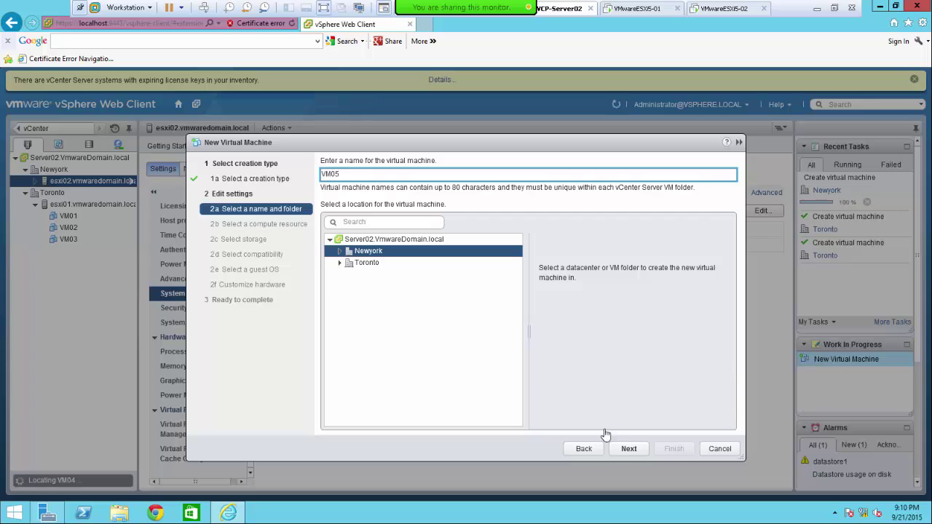
pyautogui.click(629, 448)
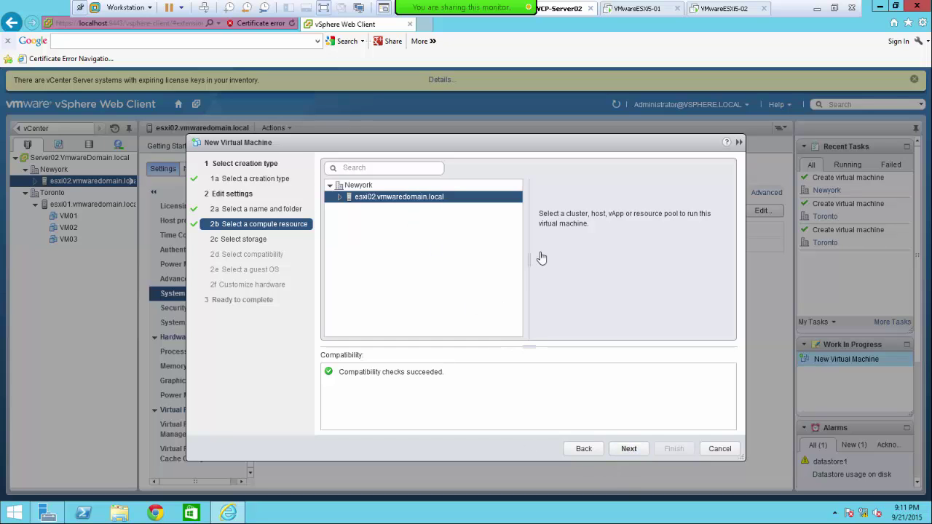
# - Accept esxi02 as compute resource, datastore1 storage and ESXi 5.5 and later compatibility
pyautogui.click(630, 449)
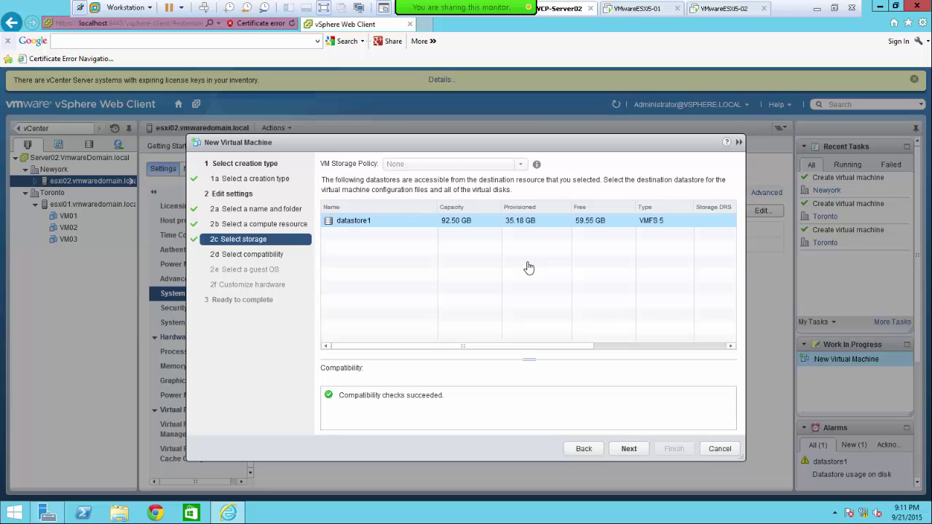
pyautogui.click(625, 449)
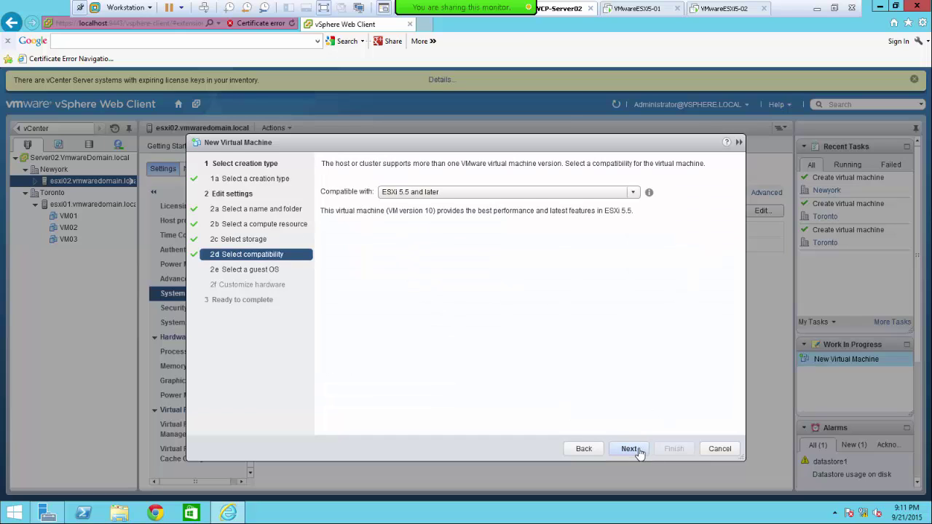
pyautogui.click(631, 448)
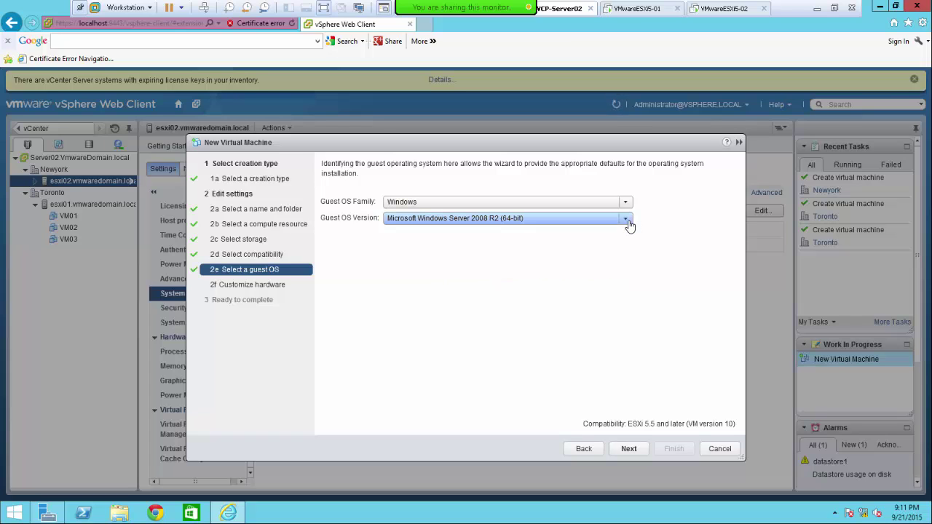
# - Select Microsoft Windows 8 (64-bit) as VM05's guest OS
pyautogui.click(630, 227)
pyautogui.click(521, 298)
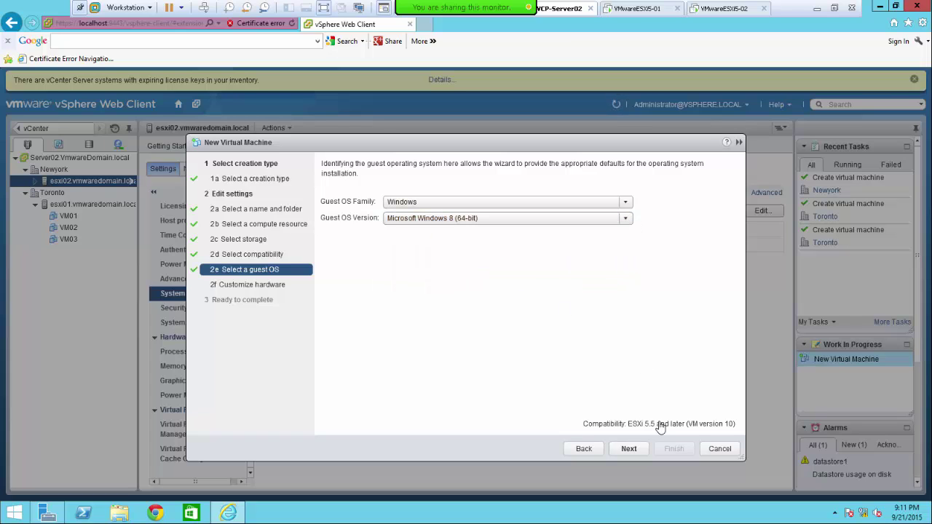
pyautogui.click(628, 449)
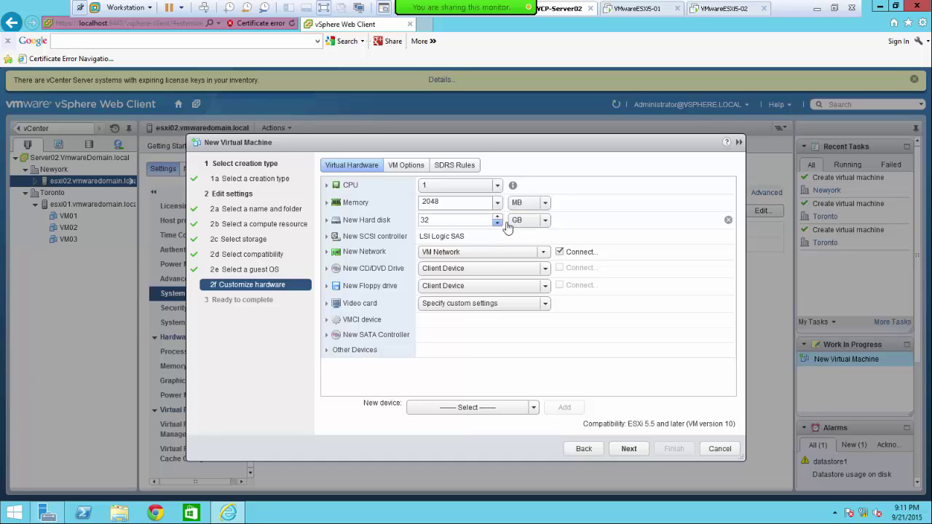
# - Set VM05's hard disk to 20 GB and advance to the review summary
pyautogui.doubleClick(426, 221)
pyautogui.write('20')
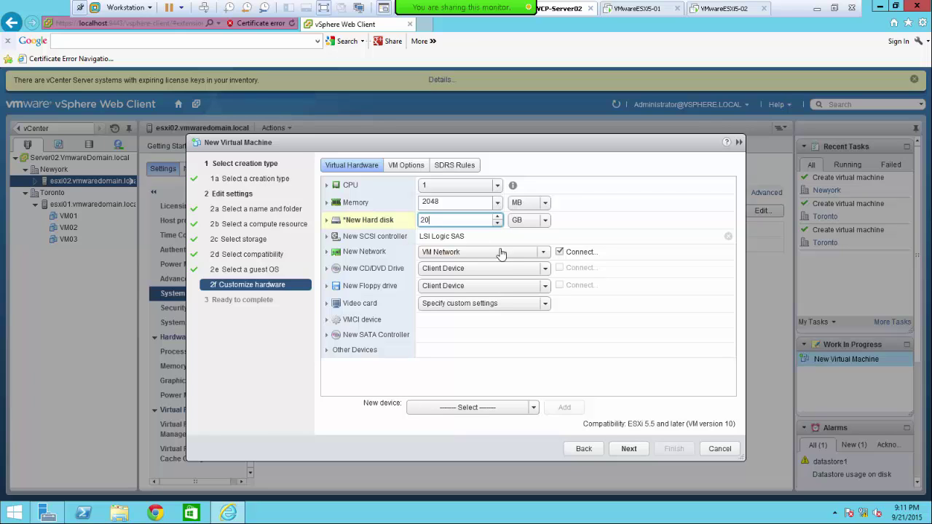
pyautogui.click(628, 448)
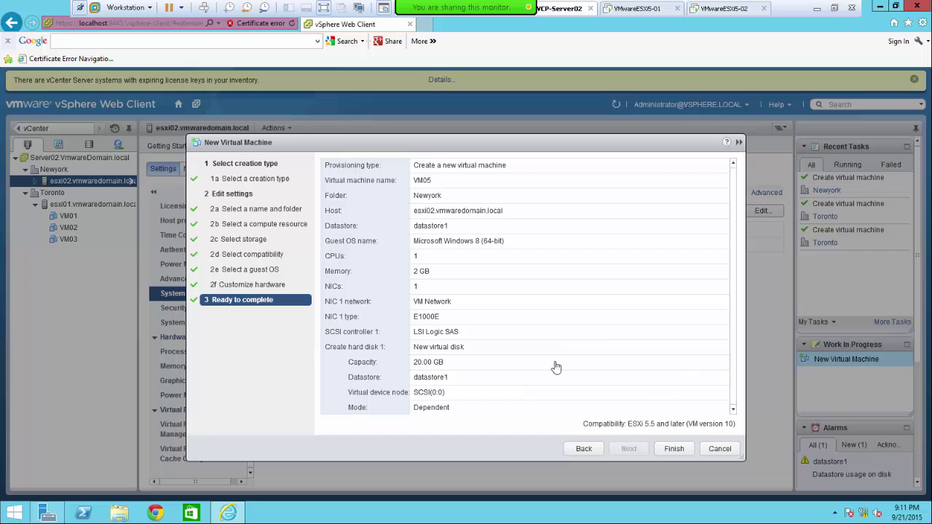
# - Finish creating VM05, then select VM04 under esxi02 in the inventory
pyautogui.click(672, 449)
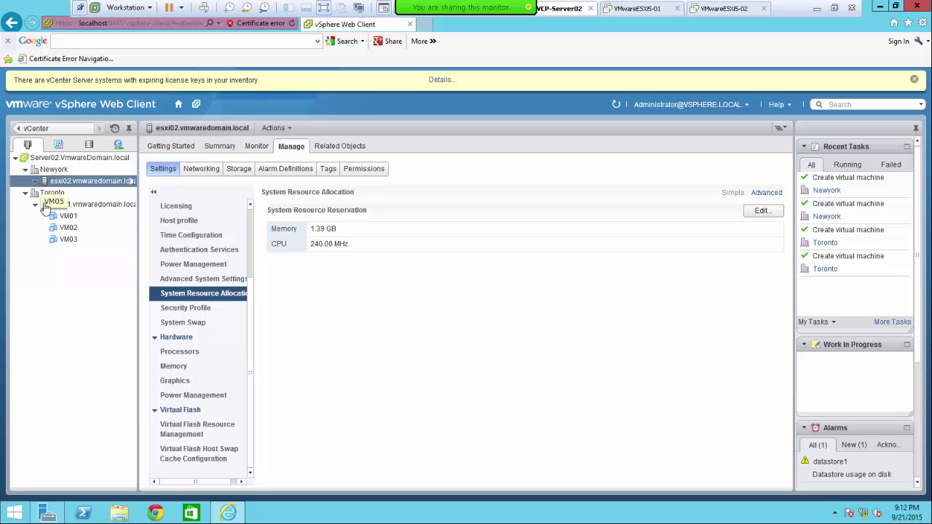
pyautogui.click(72, 193)
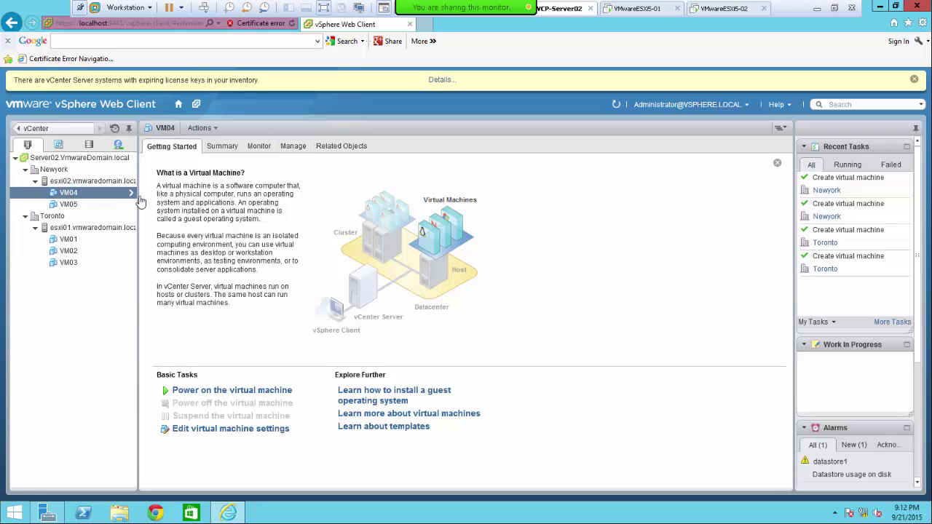
# - Show VM04's Manage settings and bring up its actions menu
pyautogui.click(293, 148)
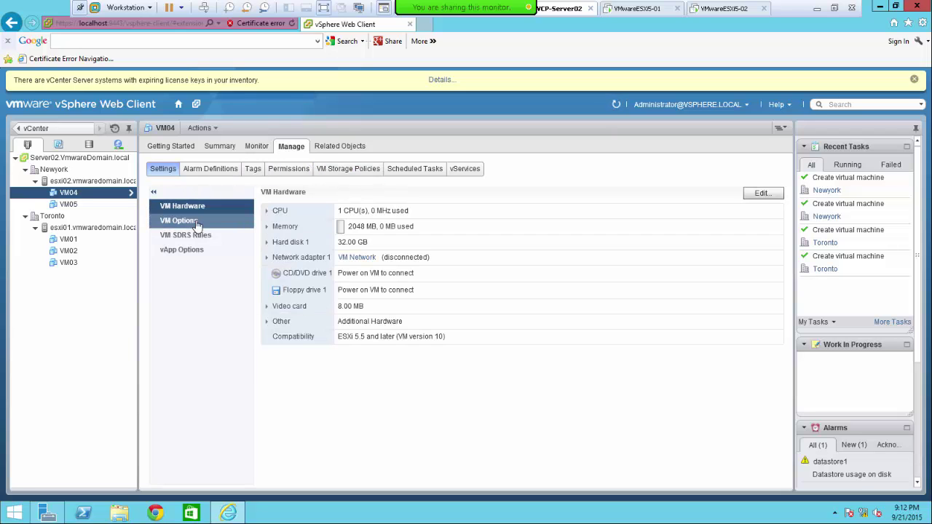
pyautogui.rightClick(66, 194)
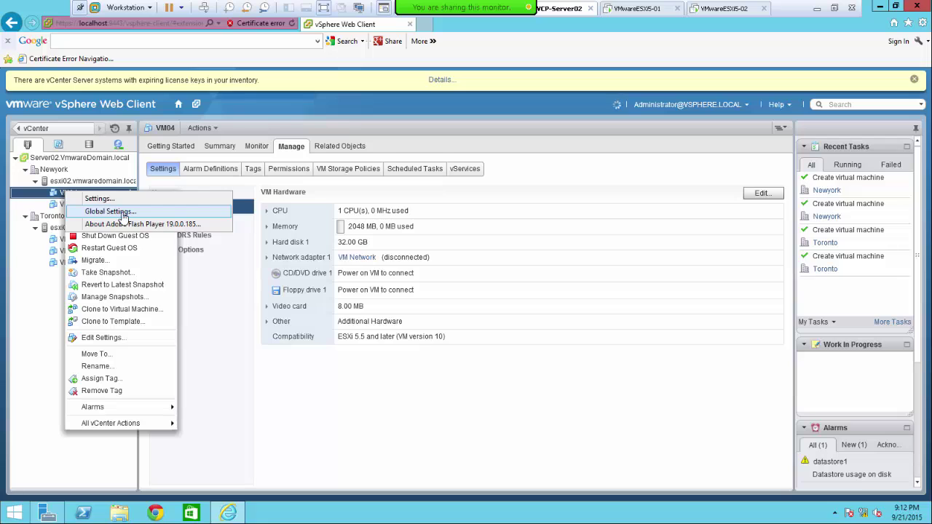
pyautogui.rightClick(60, 197)
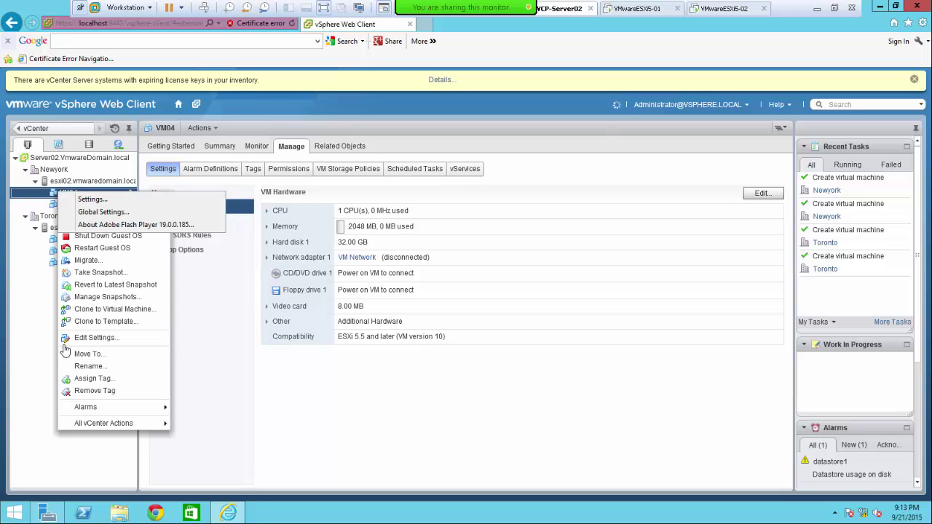
pyautogui.click(63, 353)
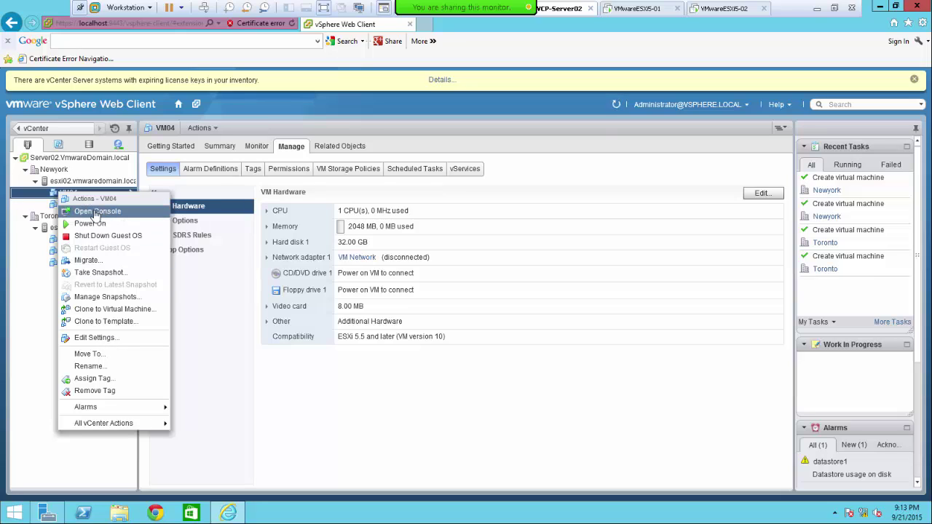
# - Try VM04's Open Console, dismiss the unavailable warning, and view its storage policy assignments
pyautogui.click(101, 214)
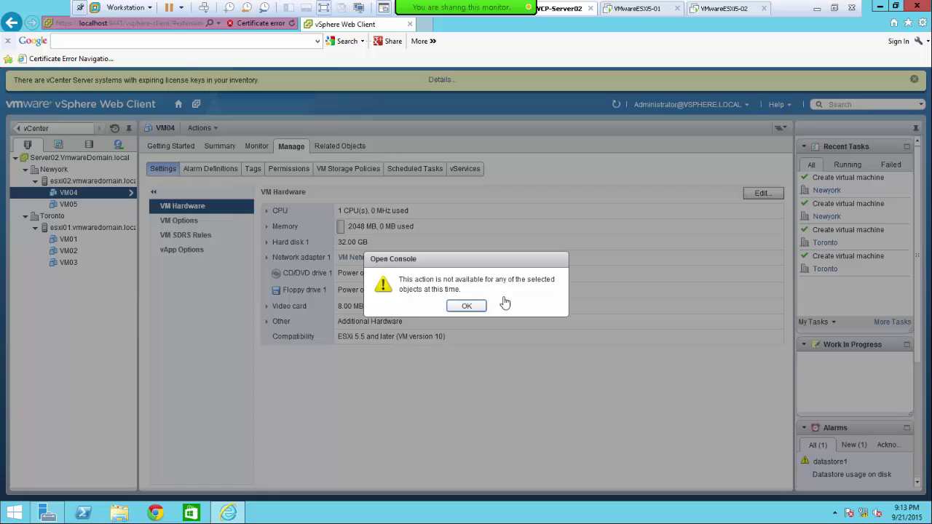
pyautogui.click(466, 307)
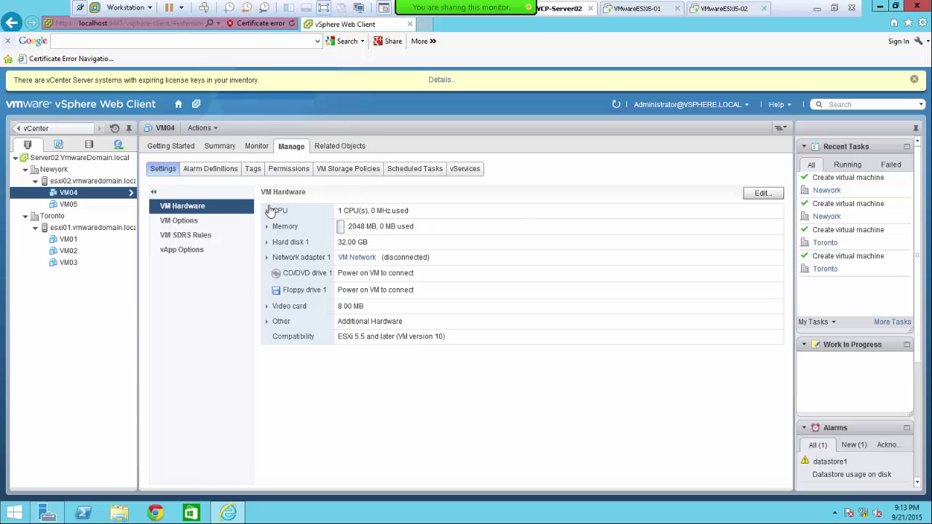
pyautogui.click(338, 172)
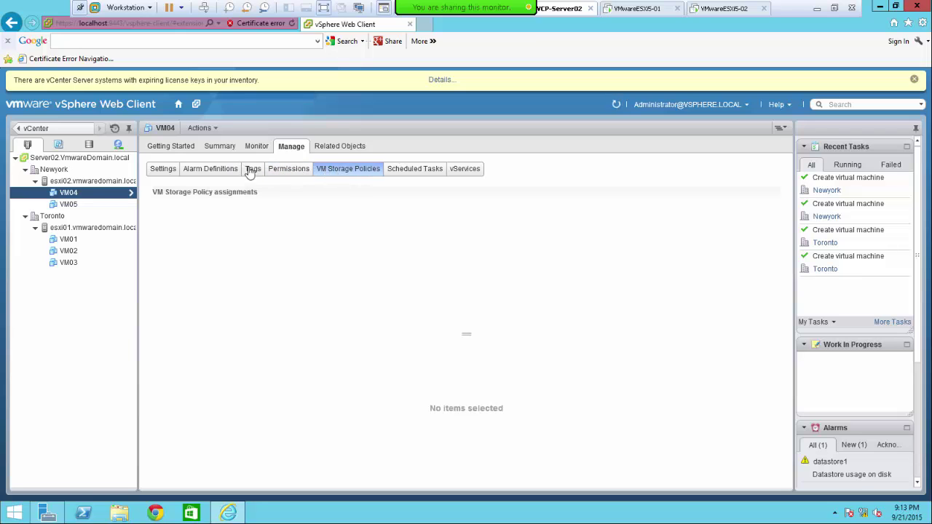
# - In the storage view, expand Toronto and choose Browse Files on its datastore1
pyautogui.click(89, 146)
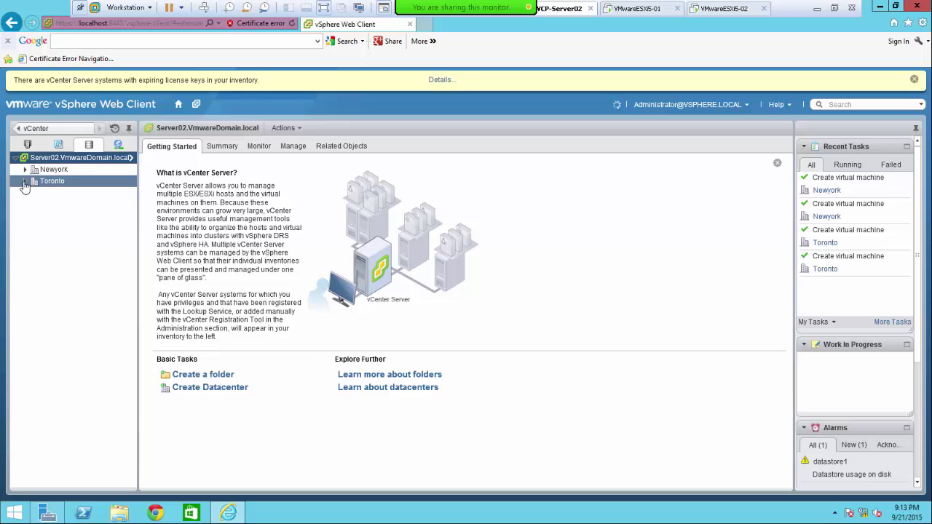
pyautogui.click(25, 184)
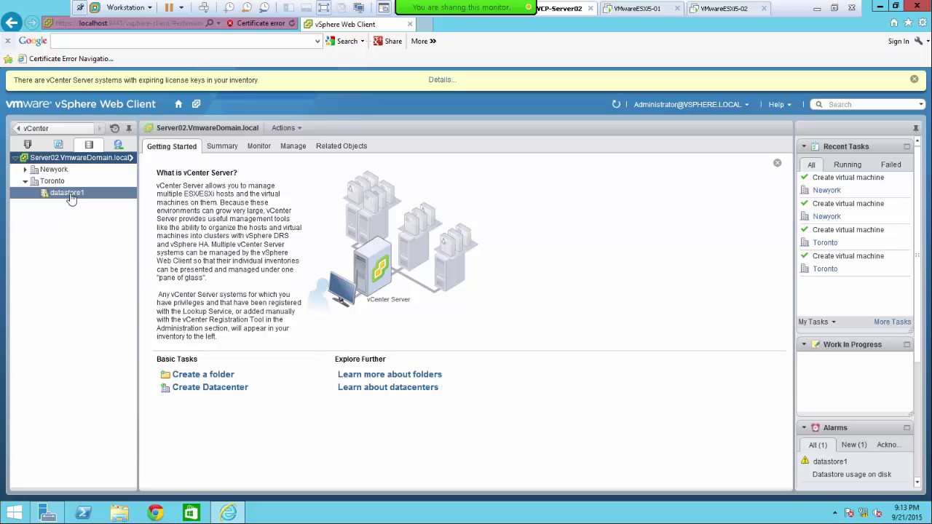
pyautogui.click(71, 198)
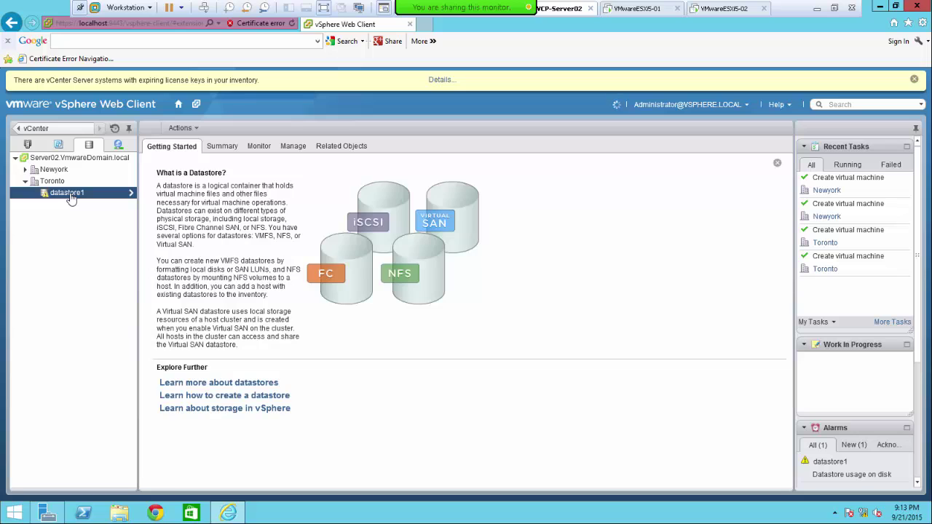
pyautogui.rightClick(70, 198)
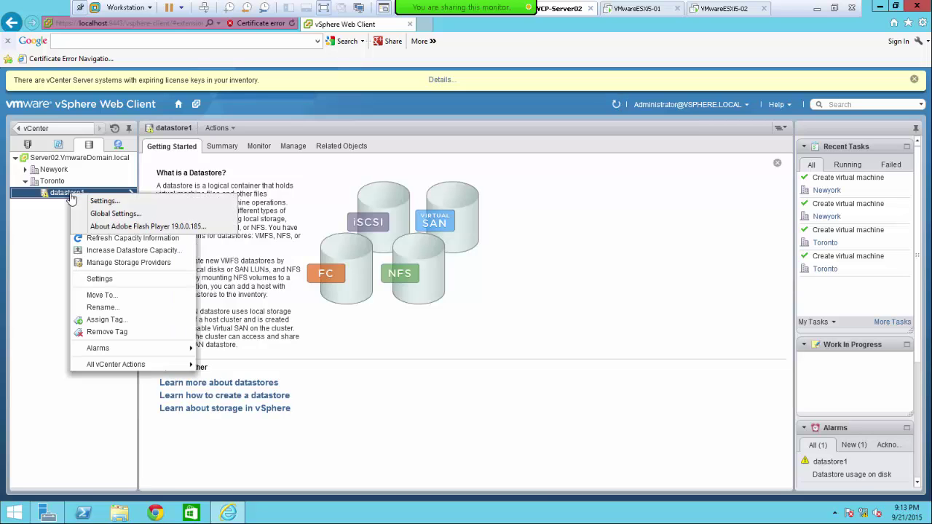
pyautogui.click(75, 291)
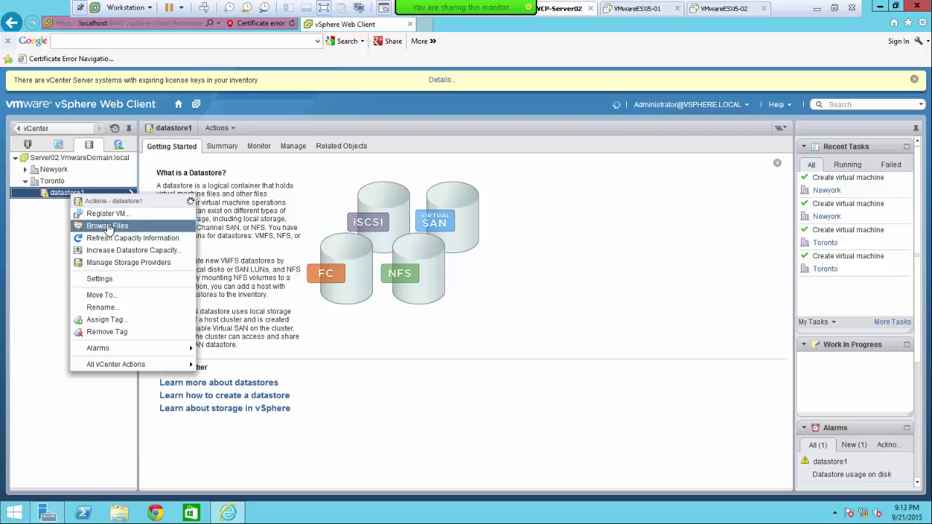
pyautogui.click(107, 228)
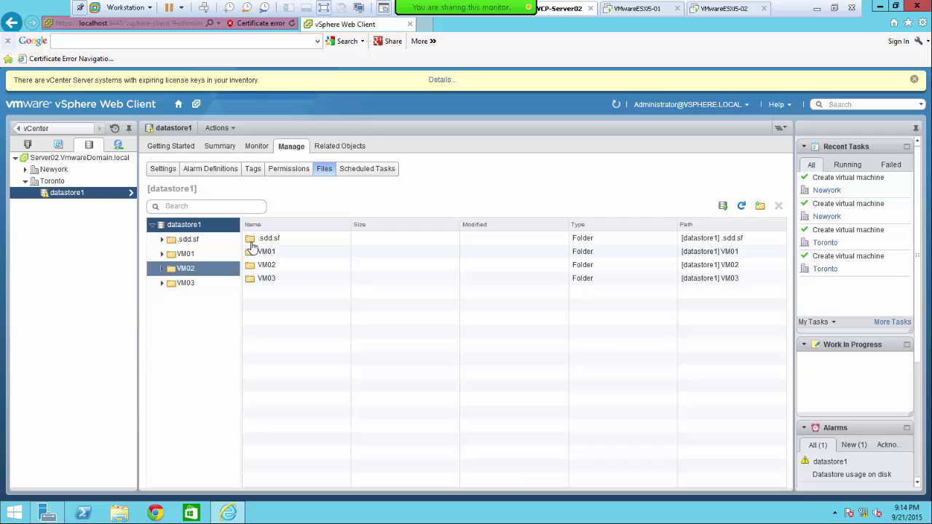
# - Cancel a new-folder prompt in Toronto's datastore1, then select the Newyork datacenter
pyautogui.click(762, 207)
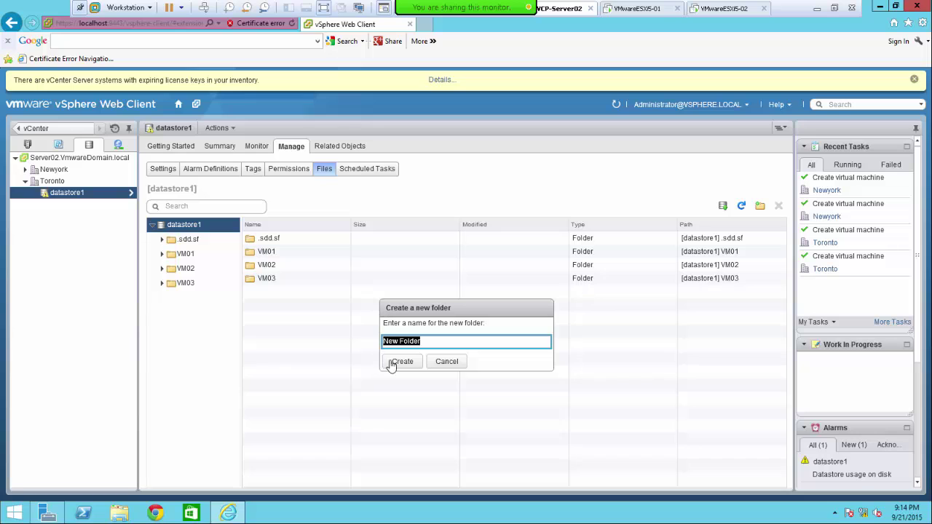
pyautogui.click(445, 363)
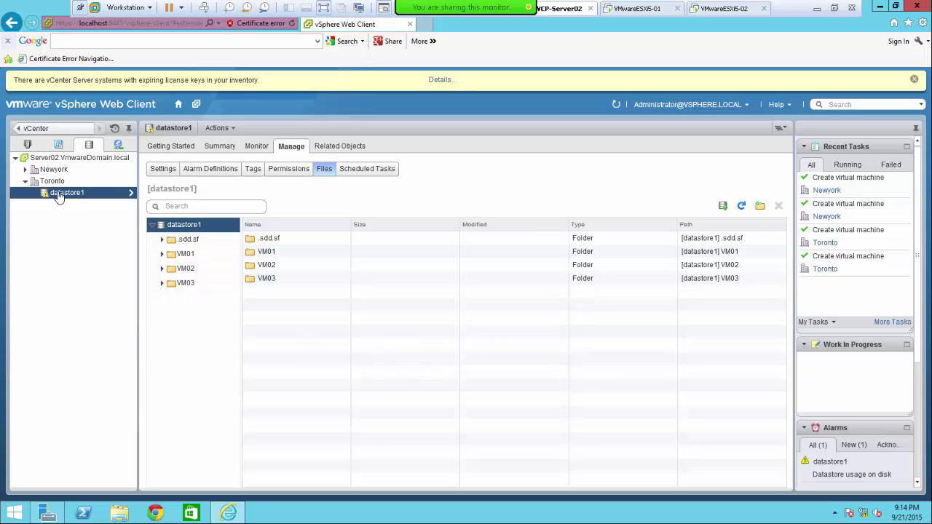
pyautogui.click(32, 169)
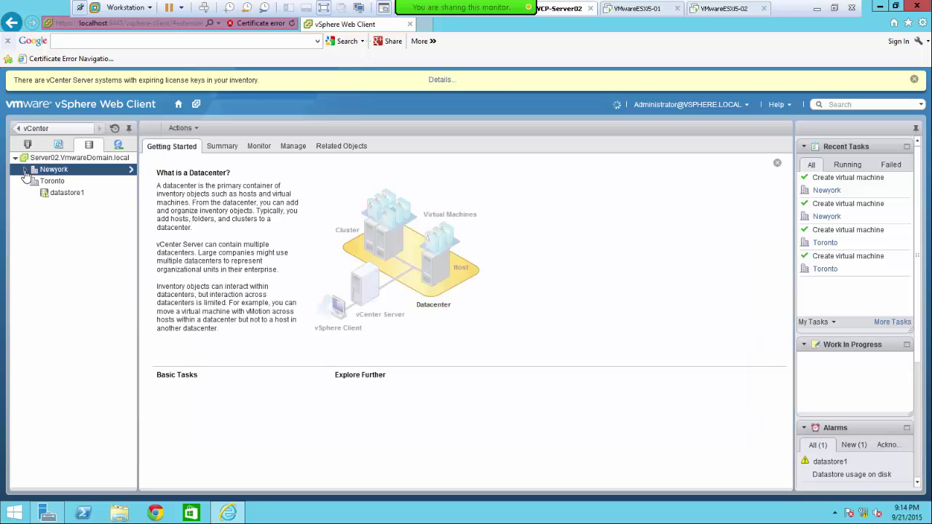
# - Expand Newyork, open its datastore1 files (.sdd.sf, VM04, VM05), and exit full-screen view
pyautogui.click(64, 195)
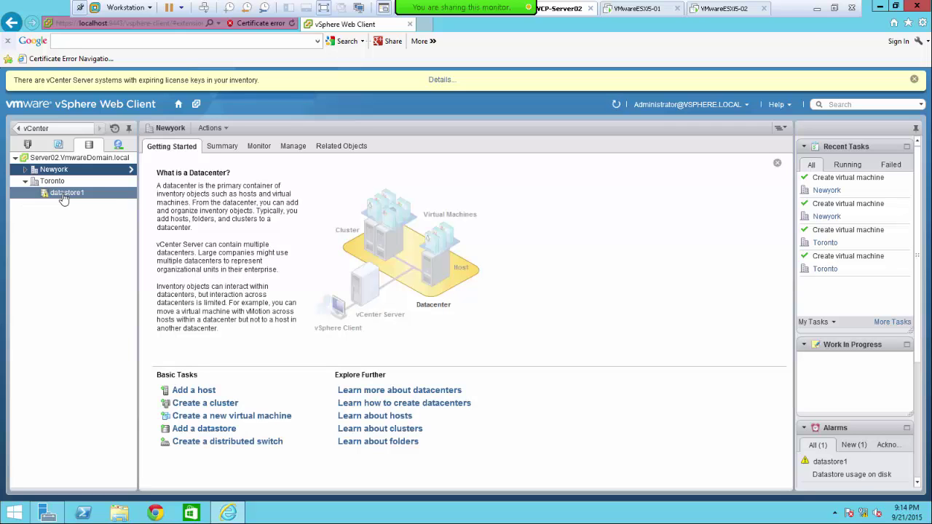
pyautogui.click(25, 170)
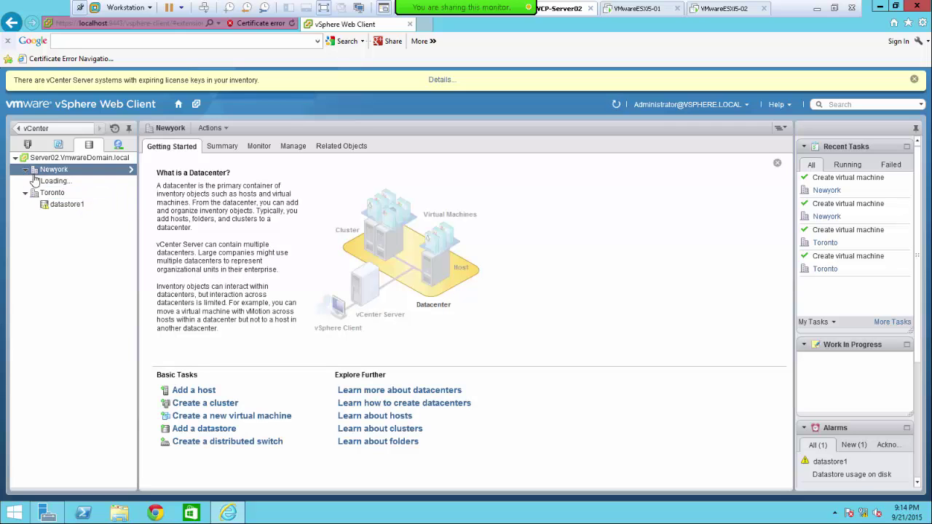
pyautogui.click(70, 185)
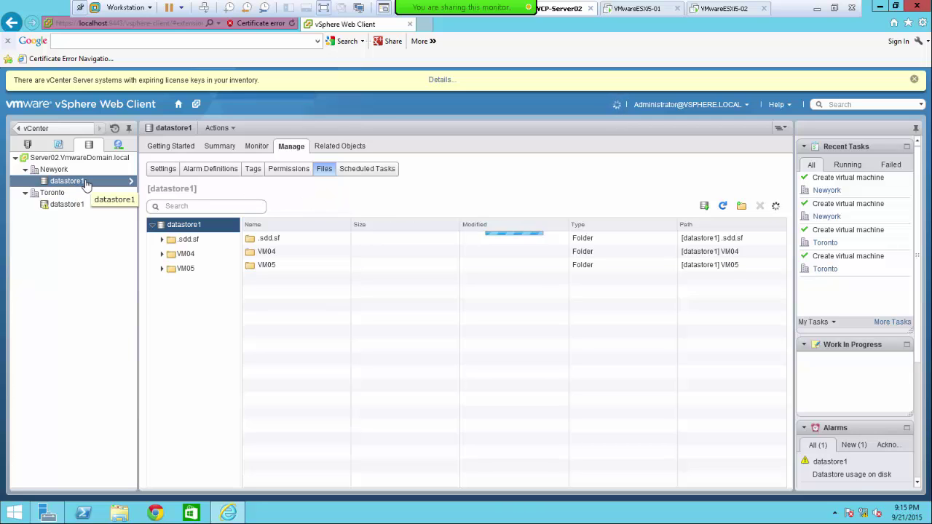
pyautogui.click(167, 254)
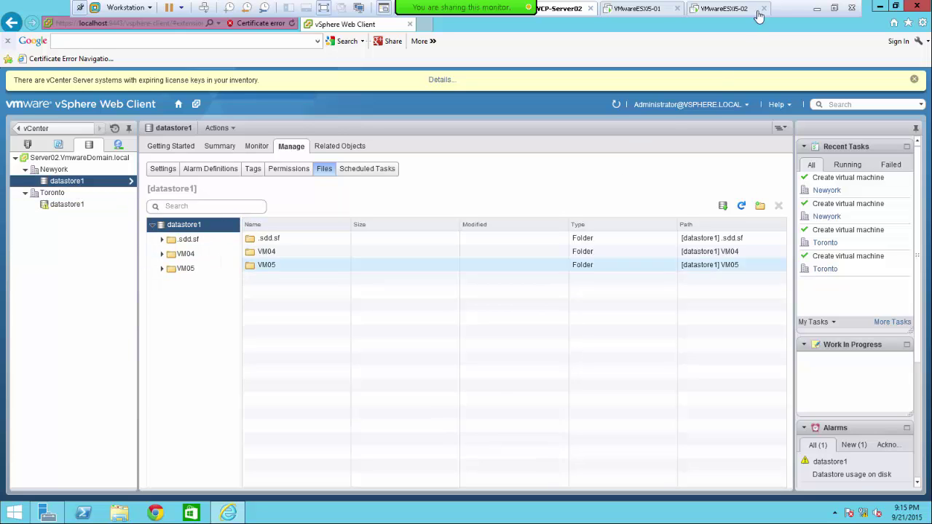
pyautogui.click(835, 8)
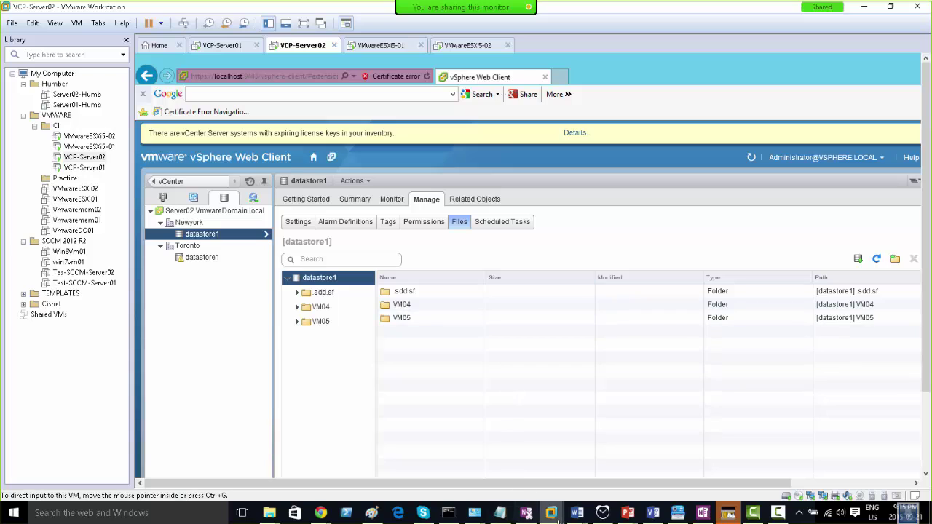
# - Delete the red arrow in the Paint diagram and pencil a grey mark in Newyork's DataStore1 box
pyautogui.click(372, 514)
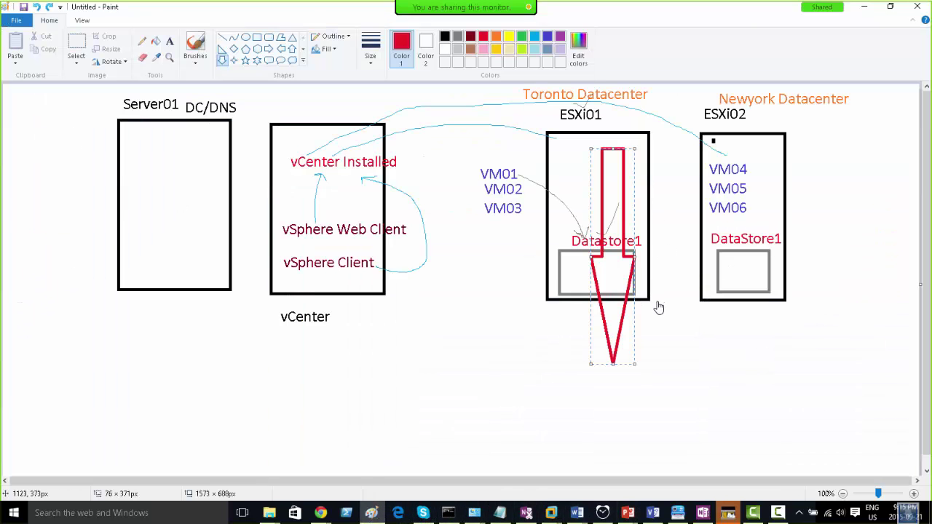
pyautogui.press('Delete')
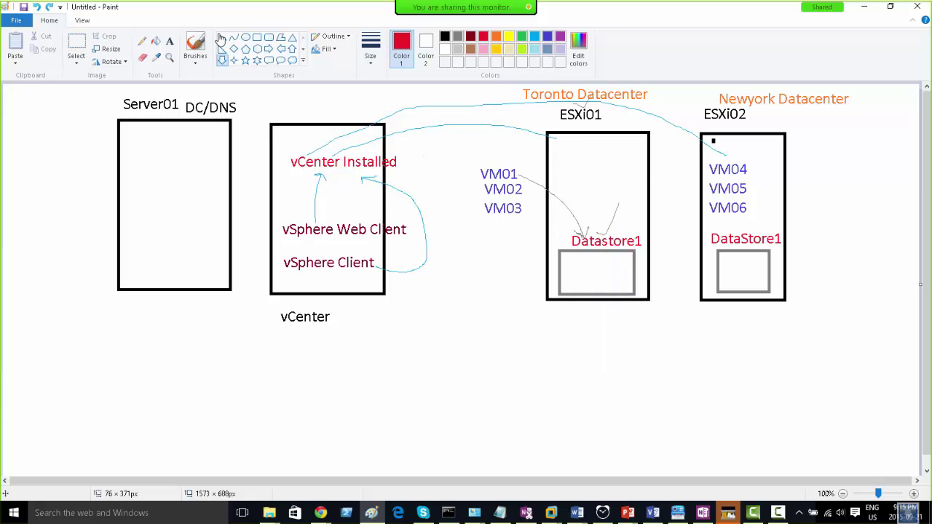
pyautogui.click(142, 41)
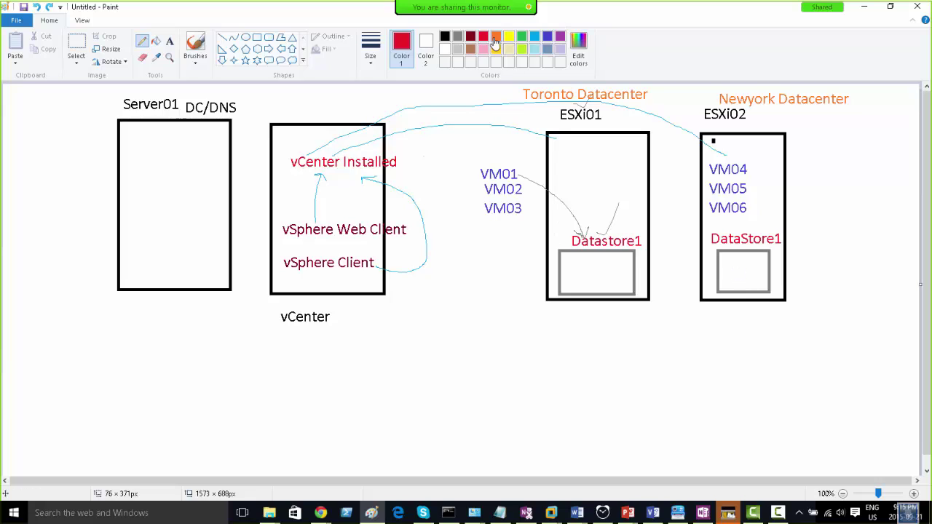
pyautogui.click(458, 36)
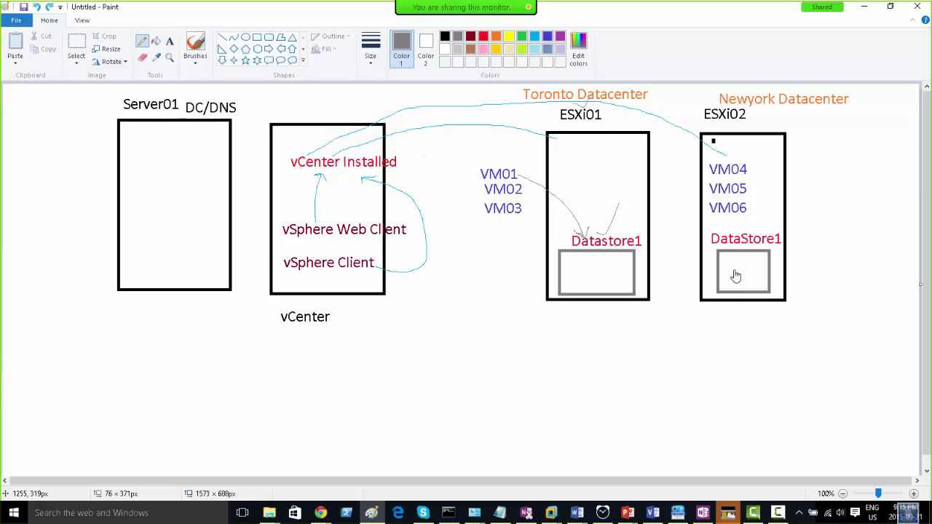
pyautogui.moveTo(735, 273); pyautogui.dragTo(764, 264)
# - Back in the full-screen VM, create a 'Software' folder in Newyork's datastore1 and expand datastore1 to list it
pyautogui.click(864, 8)
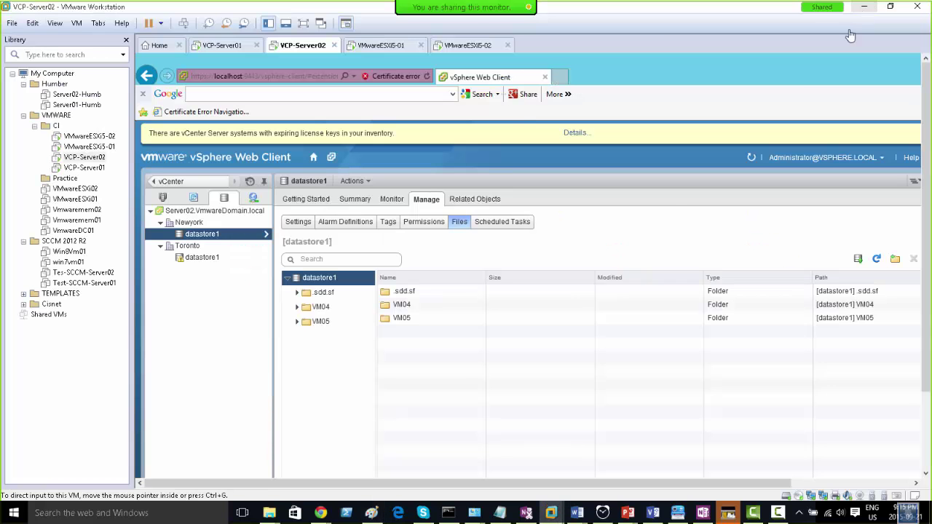
pyautogui.click(304, 22)
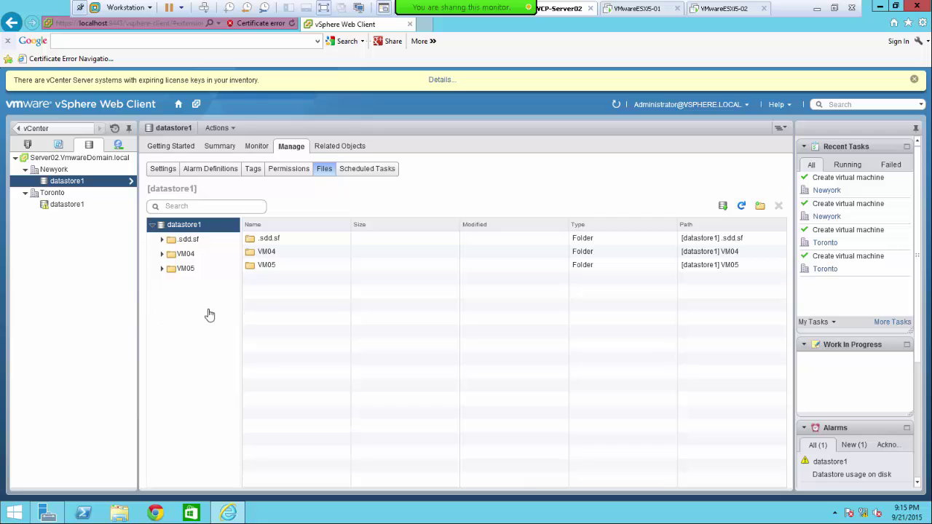
pyautogui.click(760, 207)
pyautogui.write('Software')
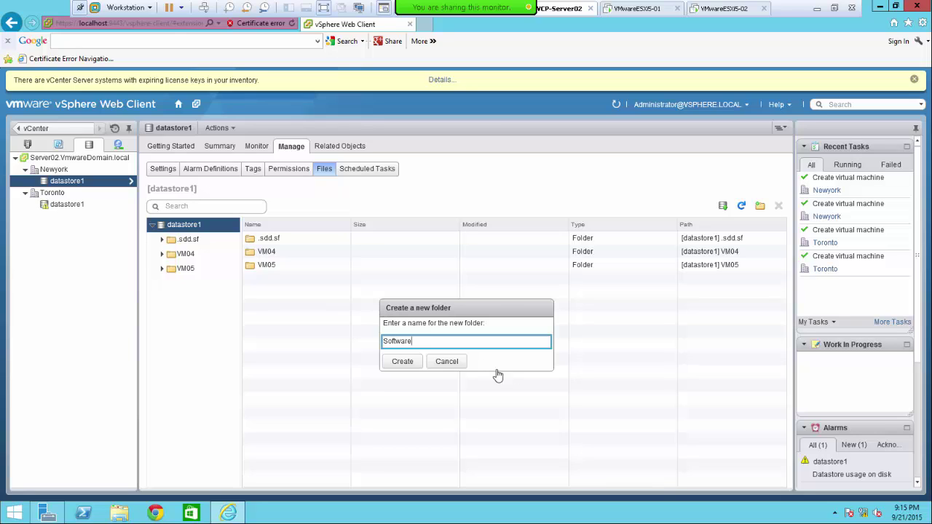
pyautogui.click(399, 362)
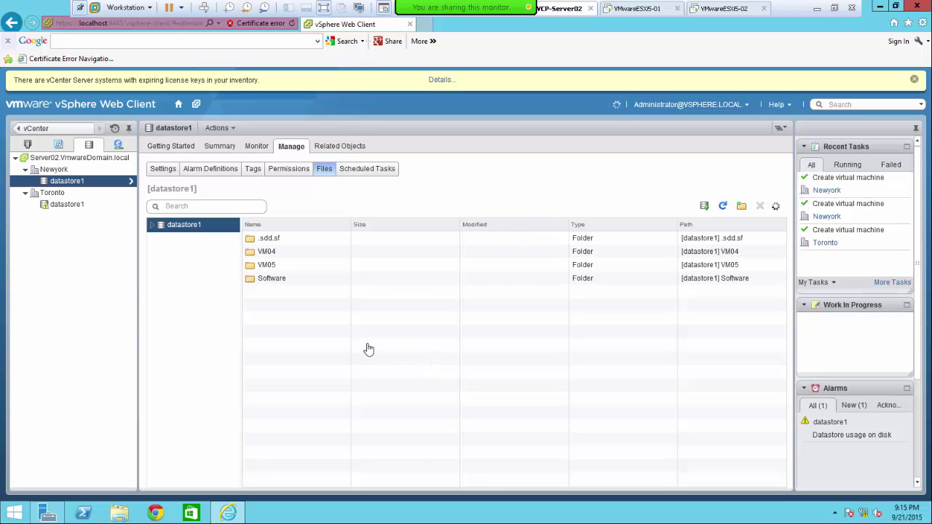
pyautogui.click(153, 225)
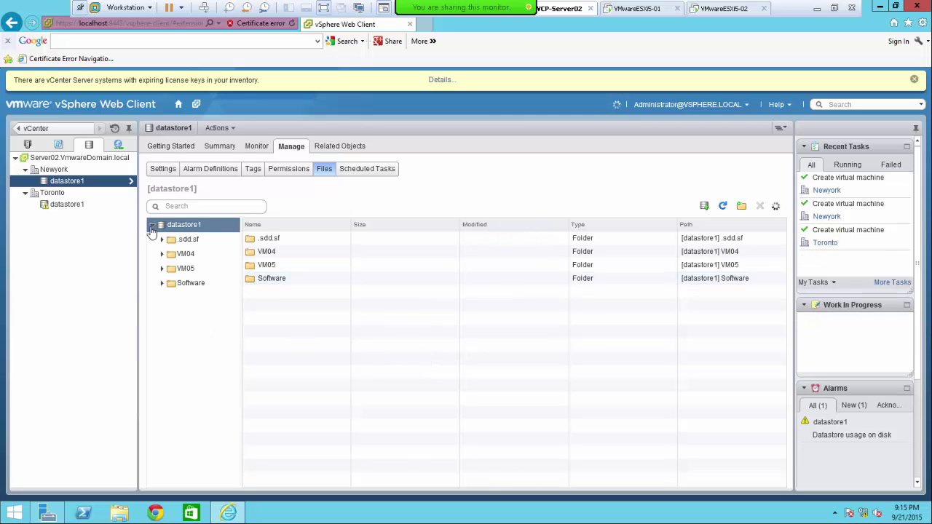
# - From the Software folder, save VMware-ClientIntegrationPlugin-5.5.0.exe to Downloads and run the installer
pyautogui.click(184, 284)
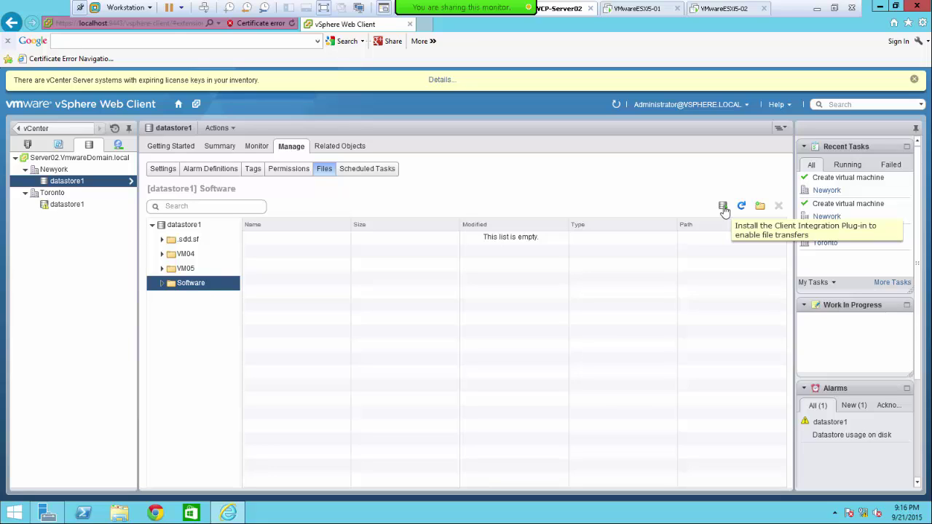
pyautogui.click(724, 209)
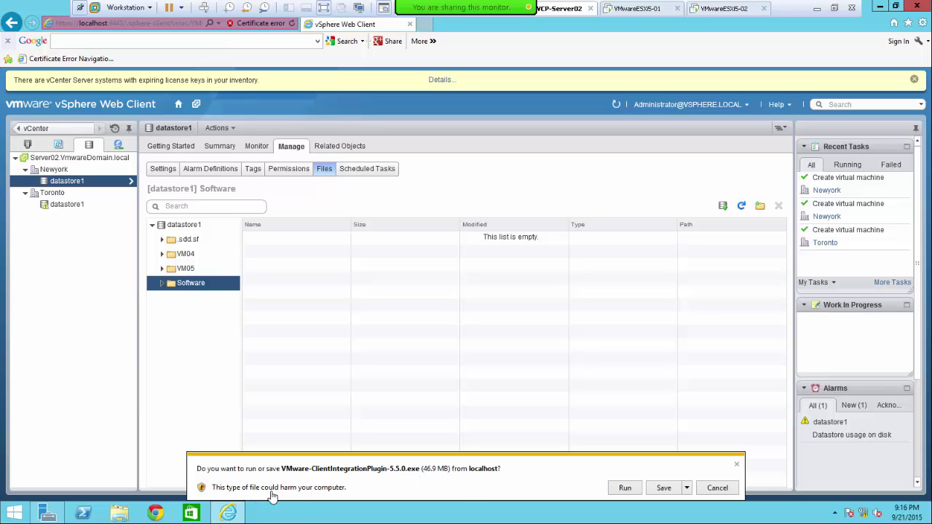
pyautogui.click(688, 489)
pyautogui.click(717, 473)
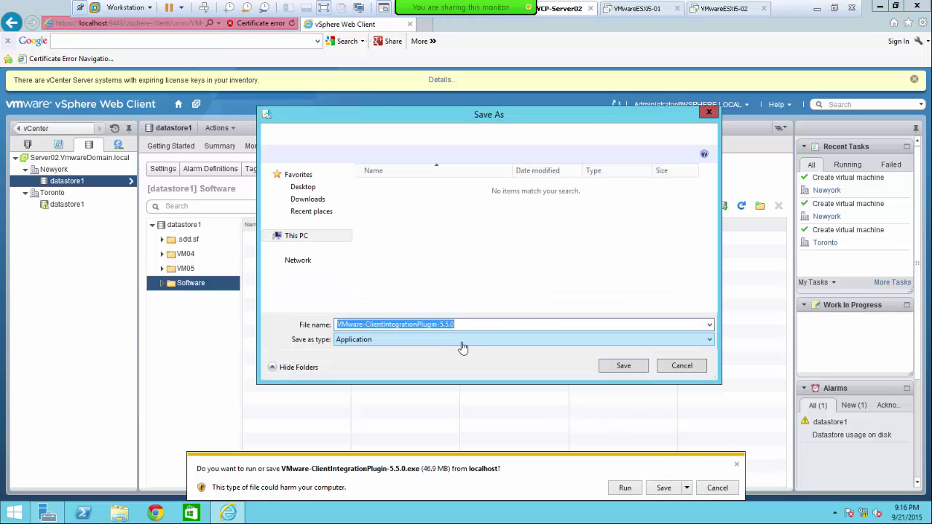
pyautogui.click(624, 368)
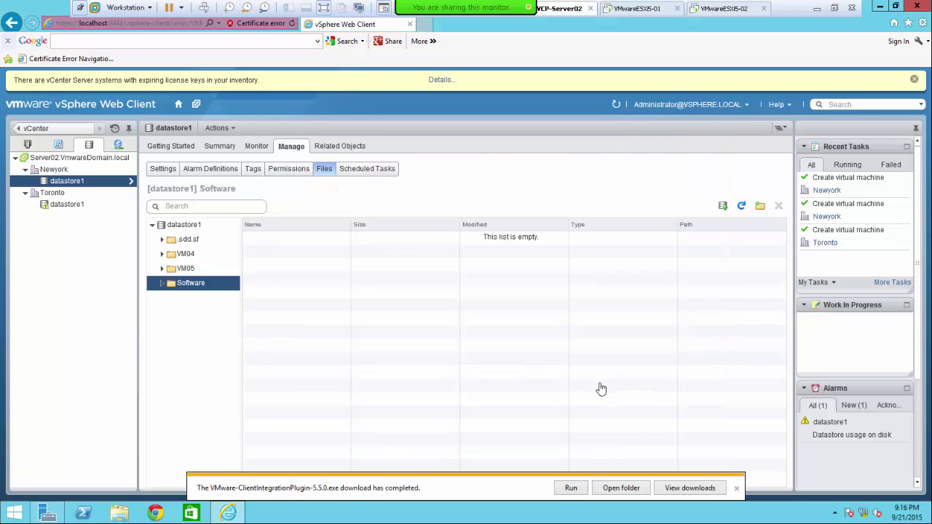
pyautogui.click(572, 490)
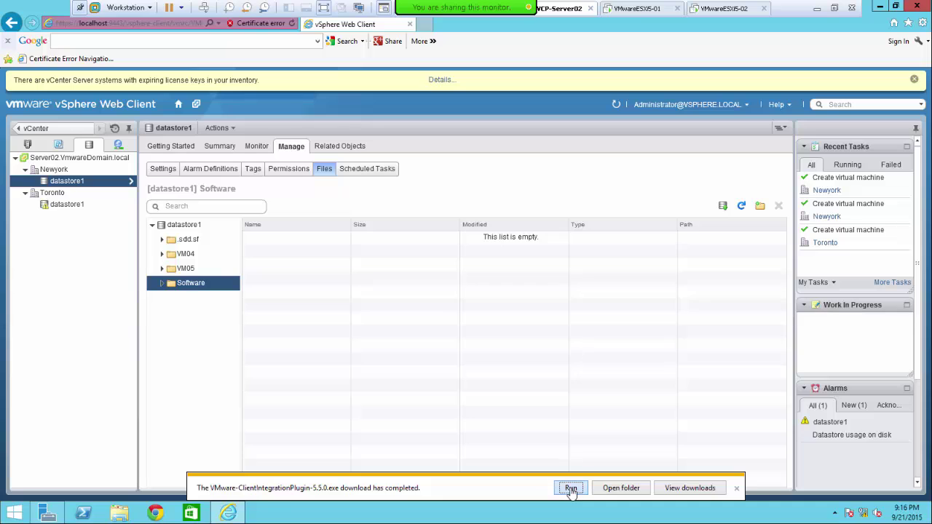
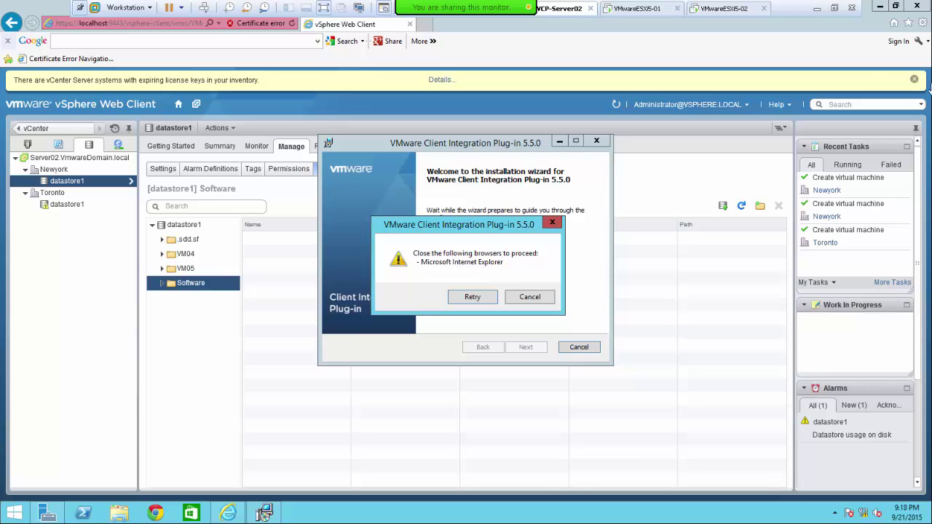
# - Close Internet Explorer and retry the installer's browser check until the wizard proceeds
pyautogui.click(917, 7)
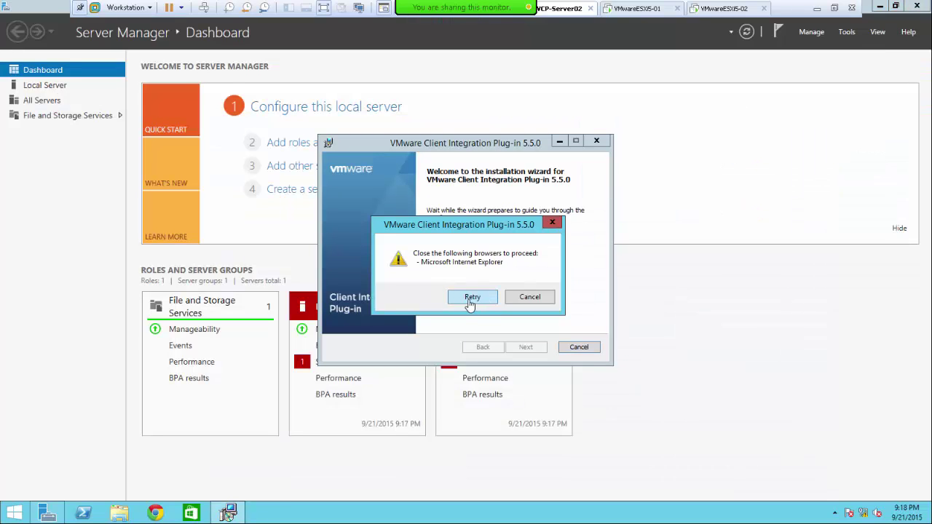
pyautogui.click(471, 304)
pyautogui.click(471, 304)
pyautogui.click(468, 299)
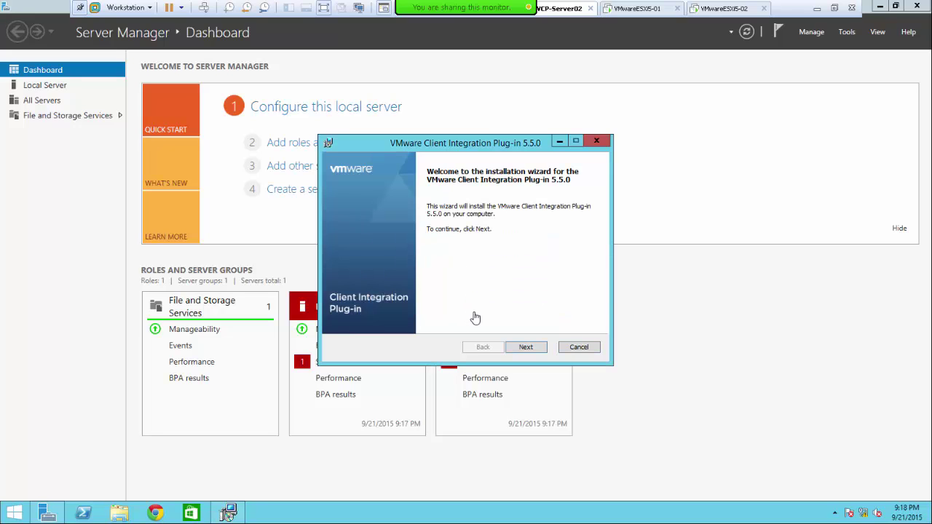
# - Accept the license and install Client Integration Plug-in 5.5.0 to the default folder
pyautogui.click(526, 347)
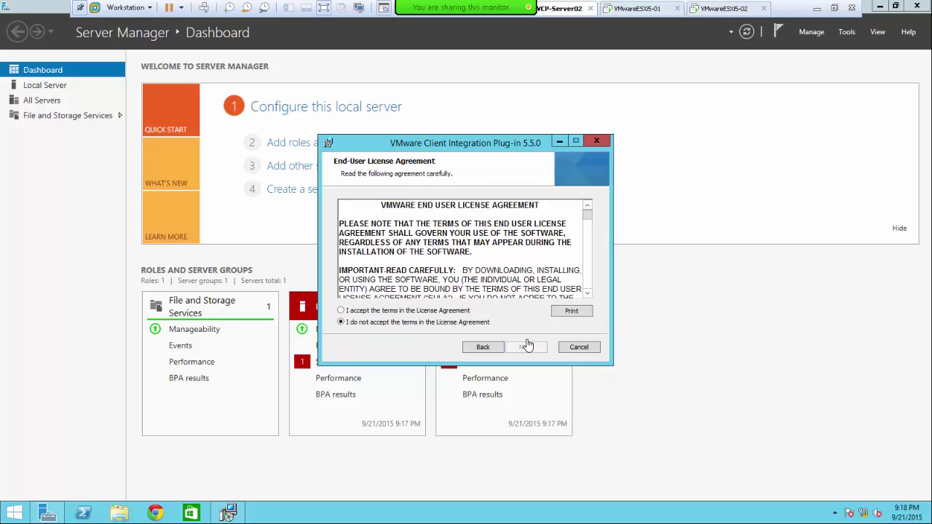
pyautogui.click(392, 311)
pyautogui.click(526, 348)
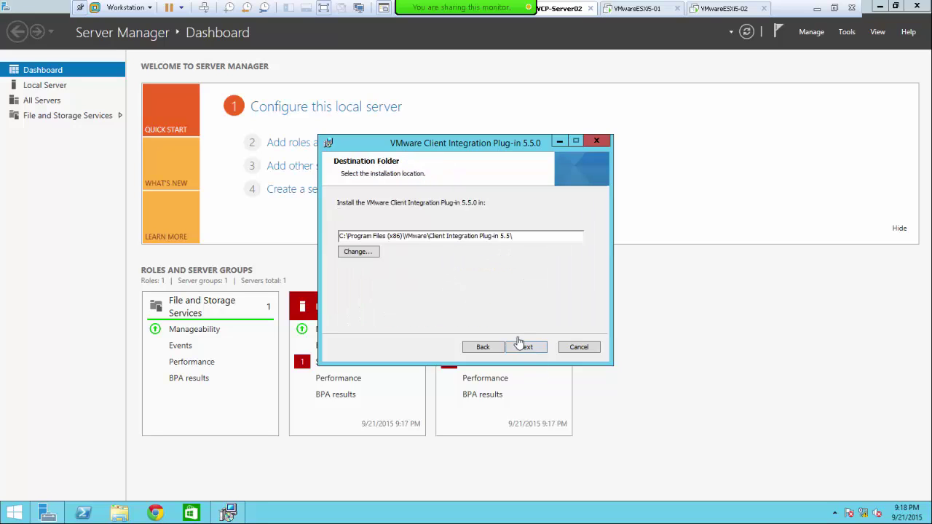
pyautogui.click(525, 346)
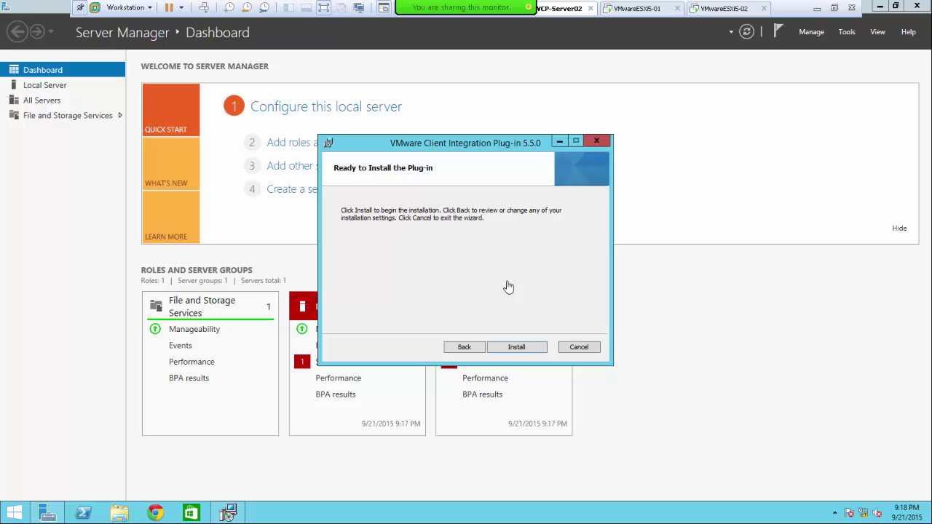
pyautogui.click(517, 348)
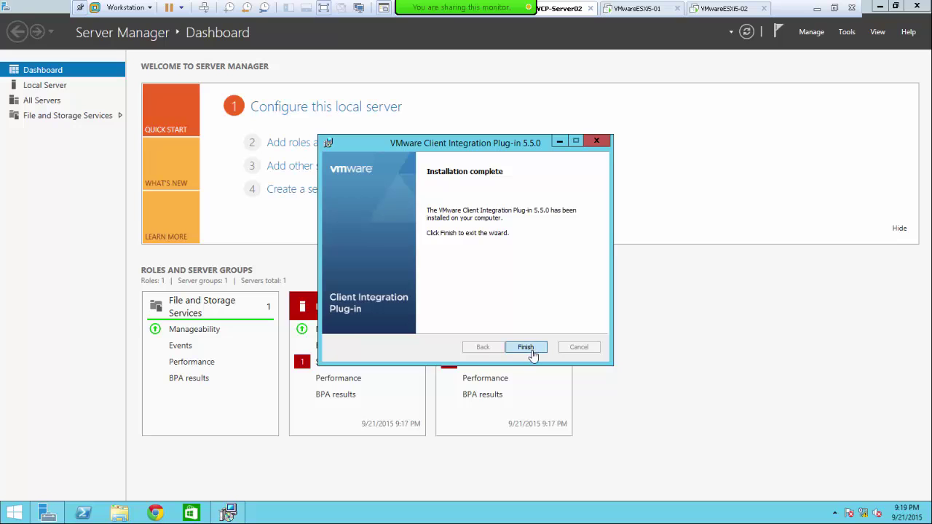
pyautogui.click(526, 348)
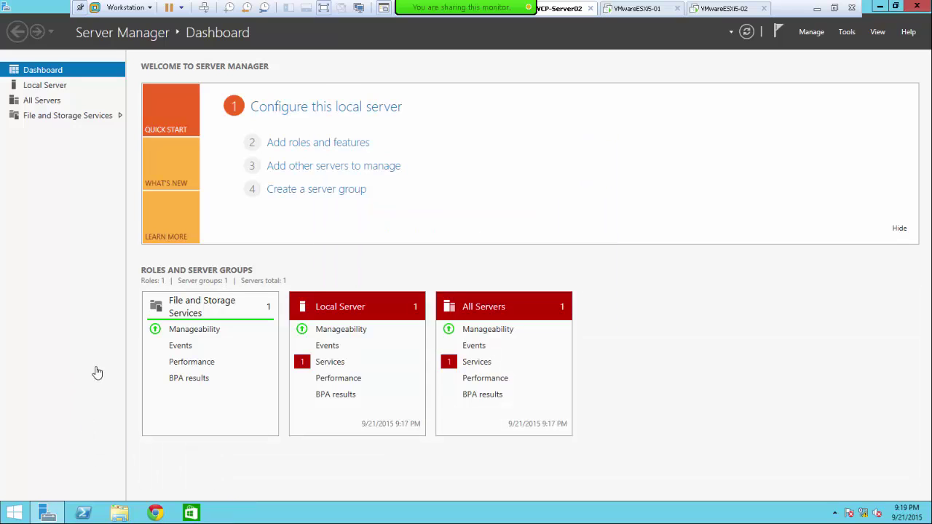
# - Open the vSphere Web Client favorite in Internet Explorer past the certificate warning and sign in as administrator
pyautogui.click(13, 518)
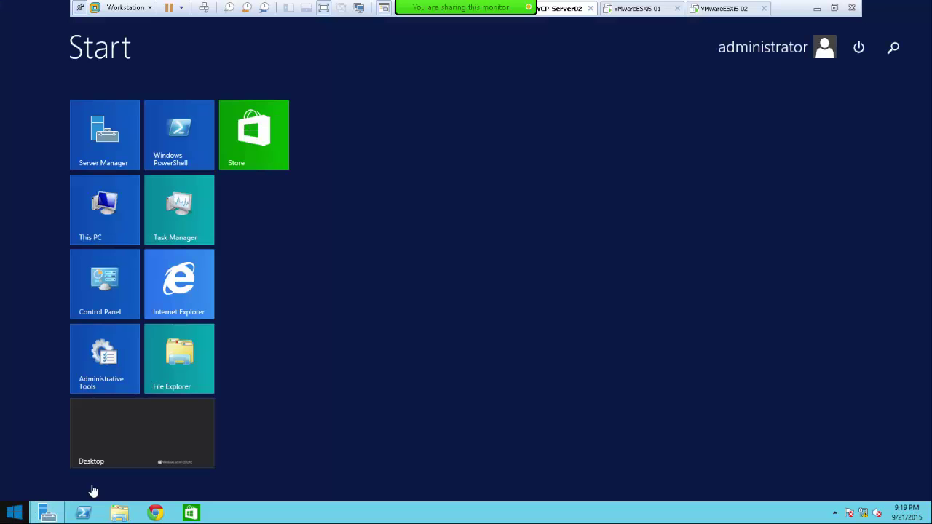
pyautogui.click(173, 294)
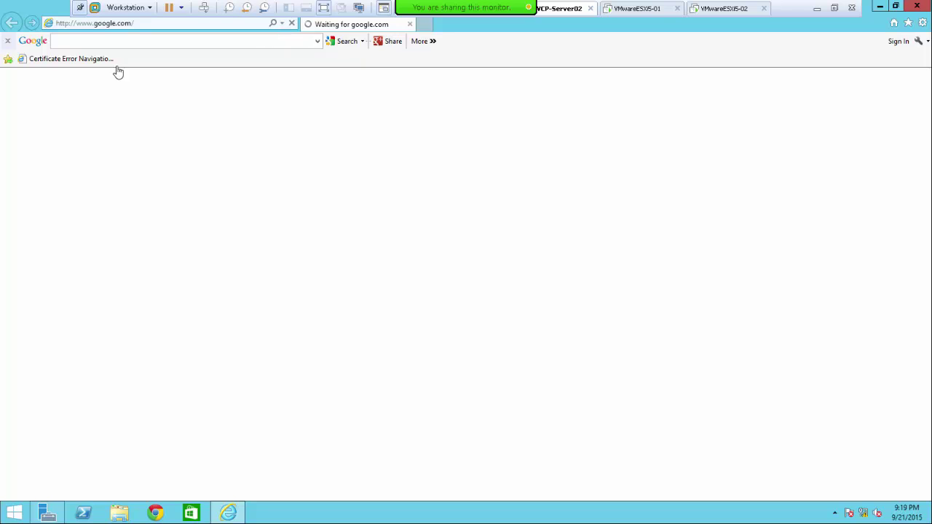
pyautogui.click(53, 60)
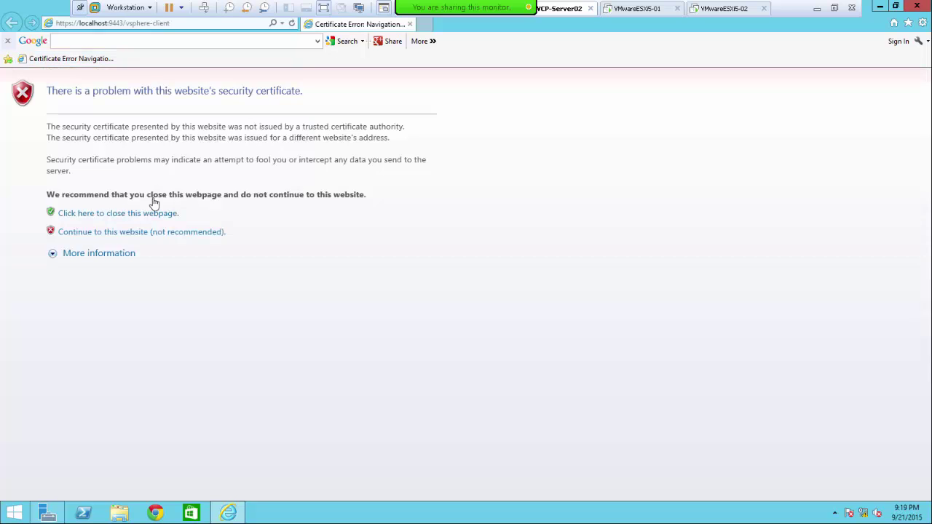
pyautogui.click(143, 233)
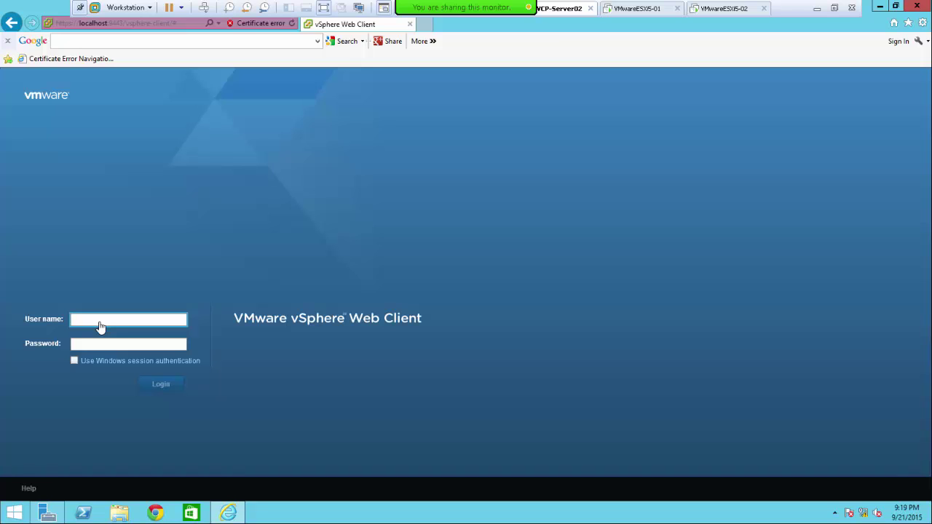
pyautogui.write('administrator@vsphere.local')
pyautogui.press('Tab')
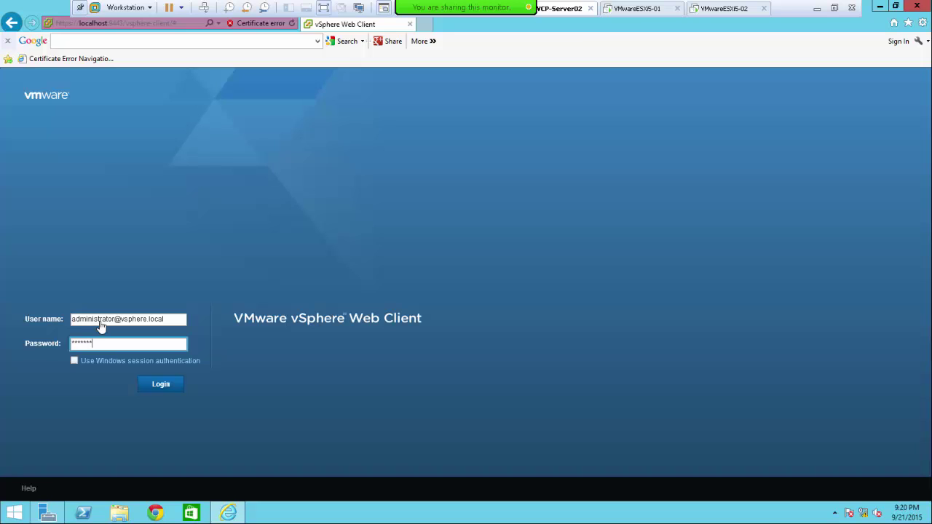
pyautogui.press('Return')
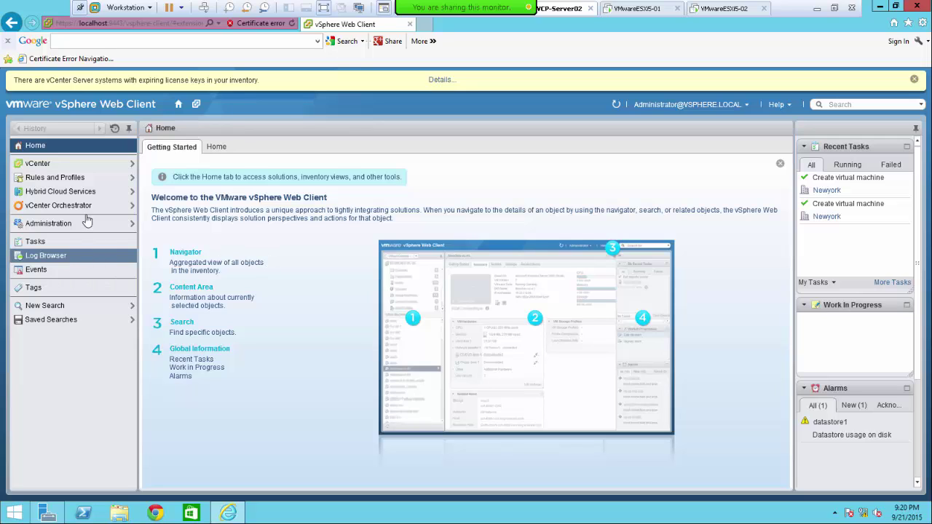
# - Go from vCenter Hosts and Clusters to the Storage view and open Newyork's datastore1 files
pyautogui.click(38, 163)
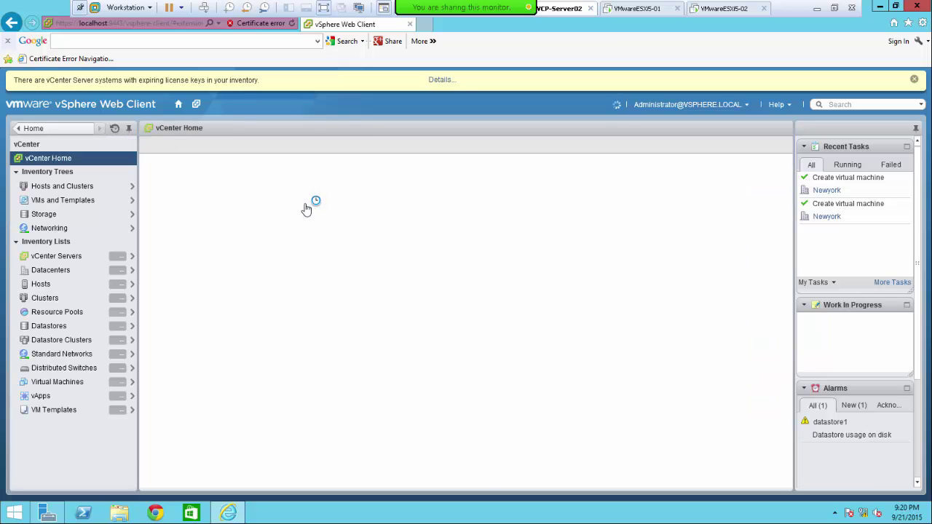
pyautogui.click(52, 182)
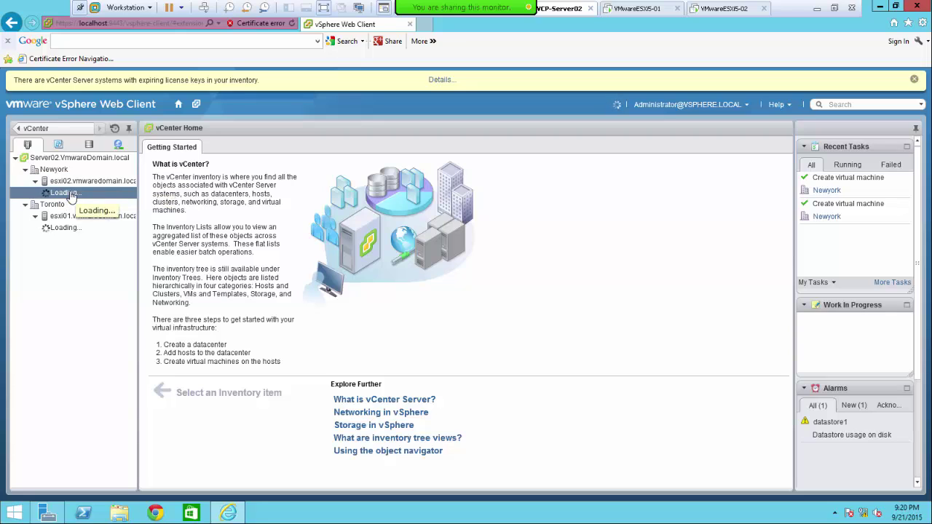
pyautogui.click(89, 147)
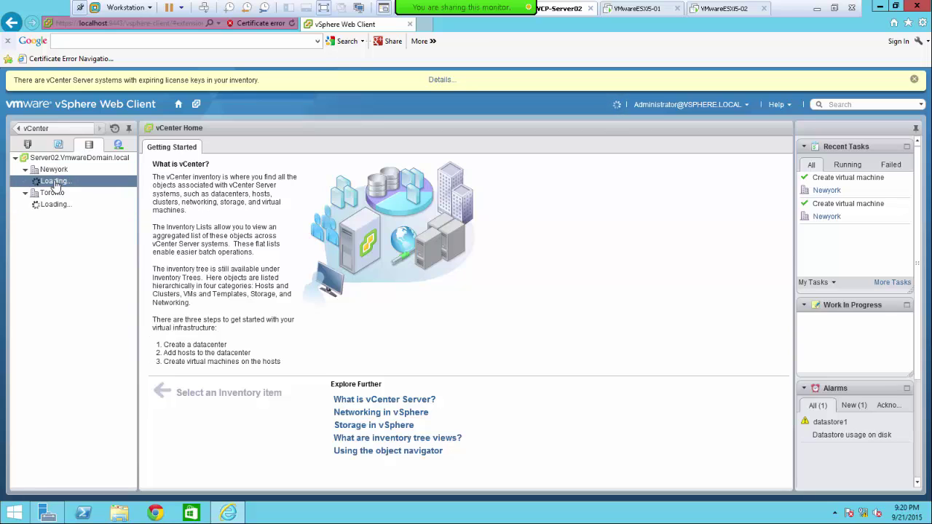
pyautogui.click(67, 184)
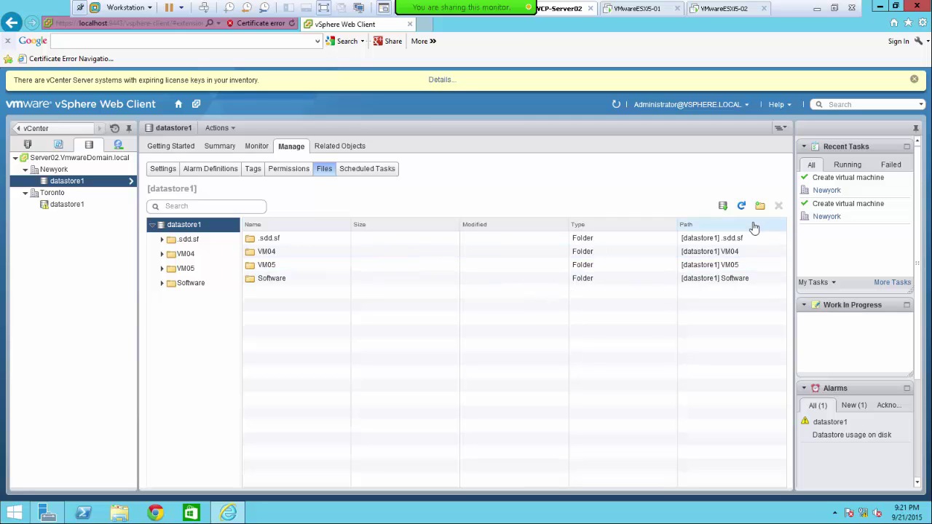
pyautogui.click(185, 286)
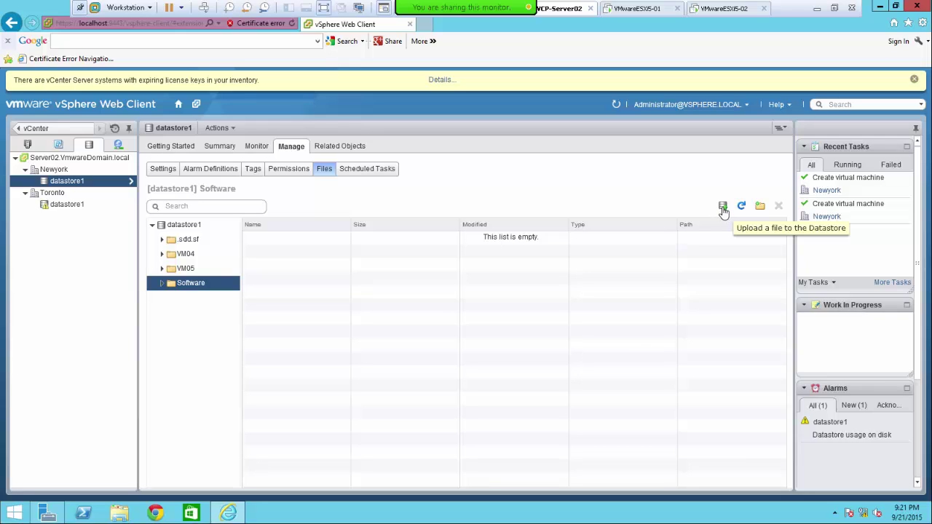
pyautogui.click(725, 212)
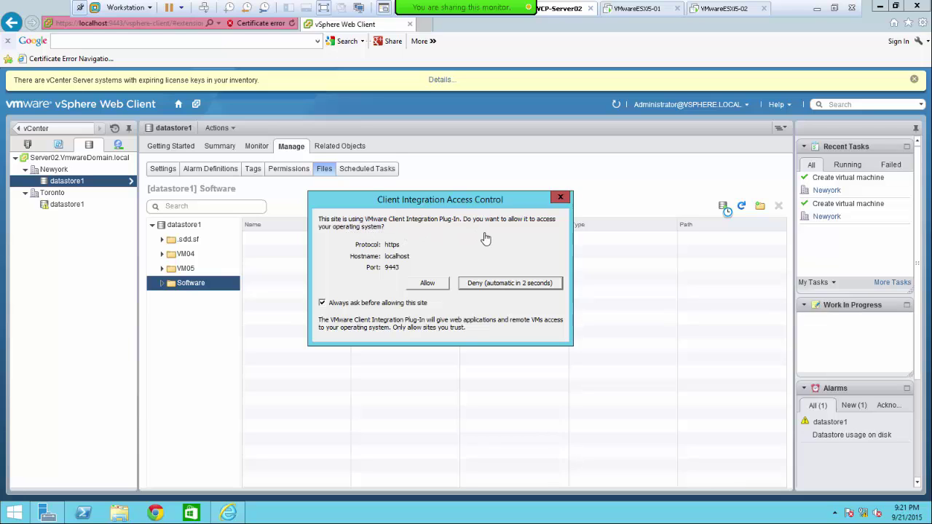
pyautogui.click(431, 287)
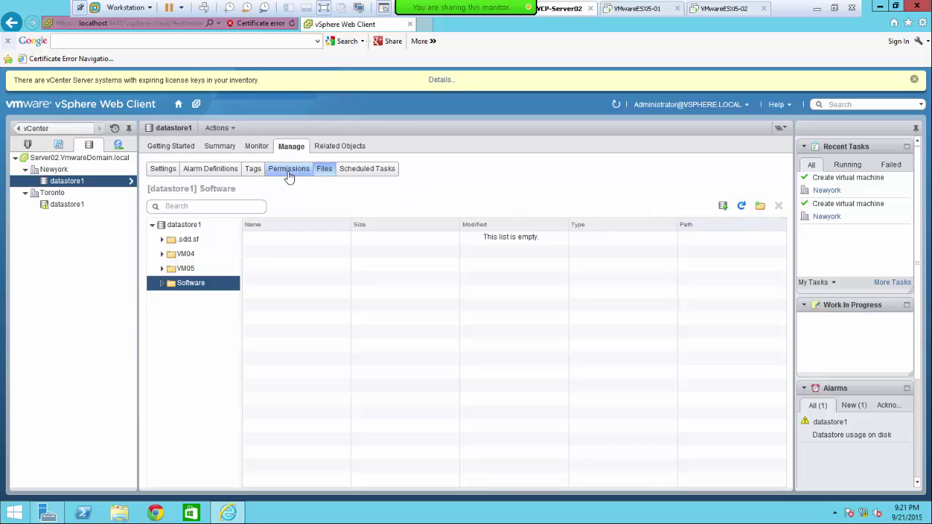
pyautogui.click(726, 210)
pyautogui.click(741, 206)
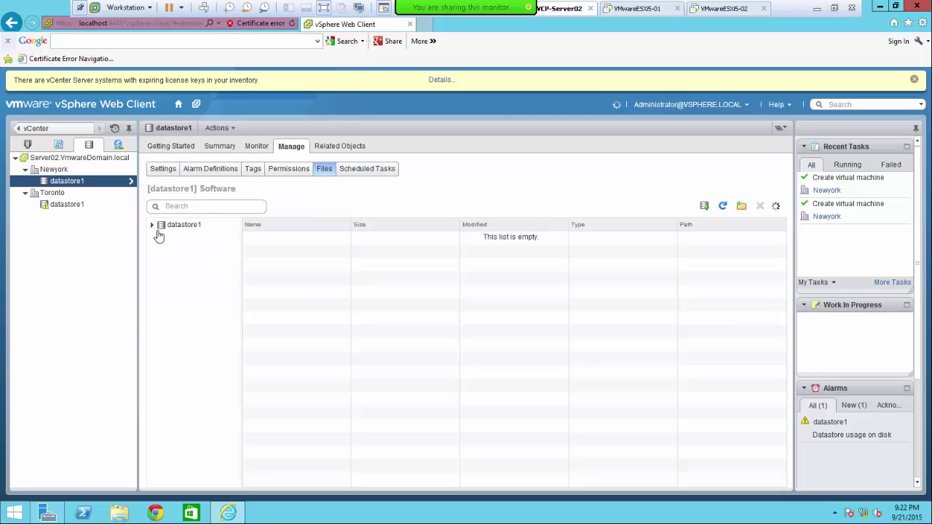
pyautogui.click(152, 226)
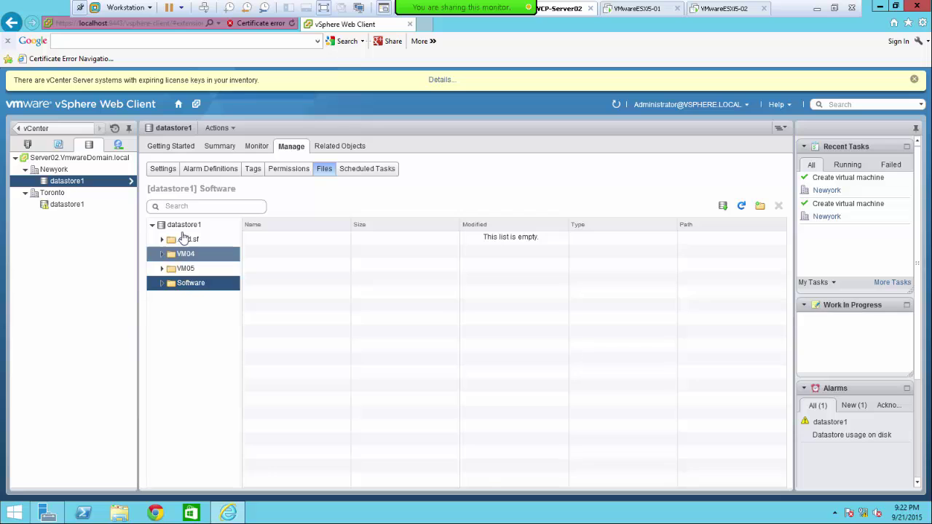
pyautogui.click(181, 225)
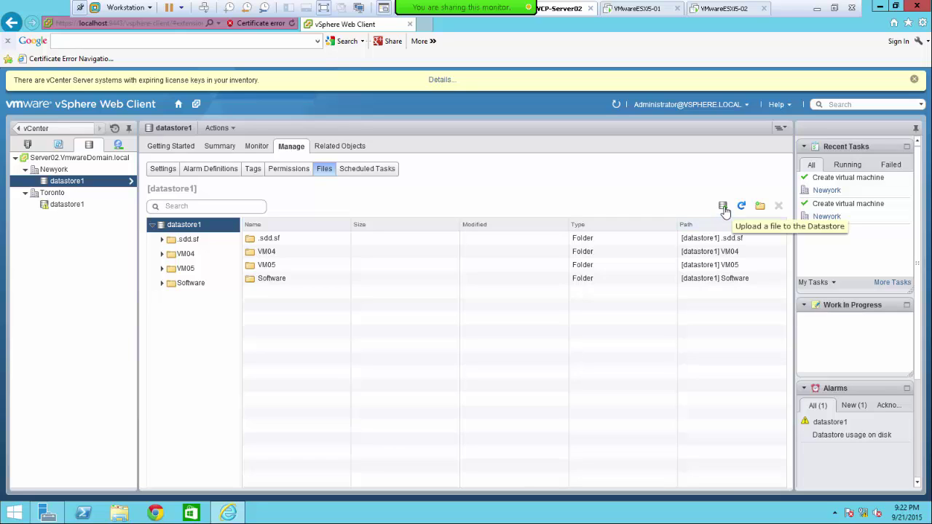
pyautogui.click(726, 212)
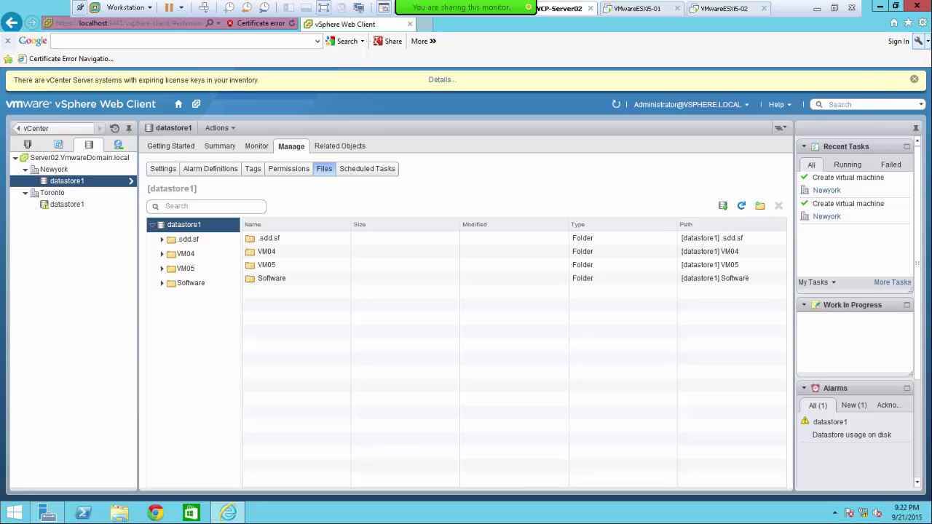
pyautogui.click(924, 24)
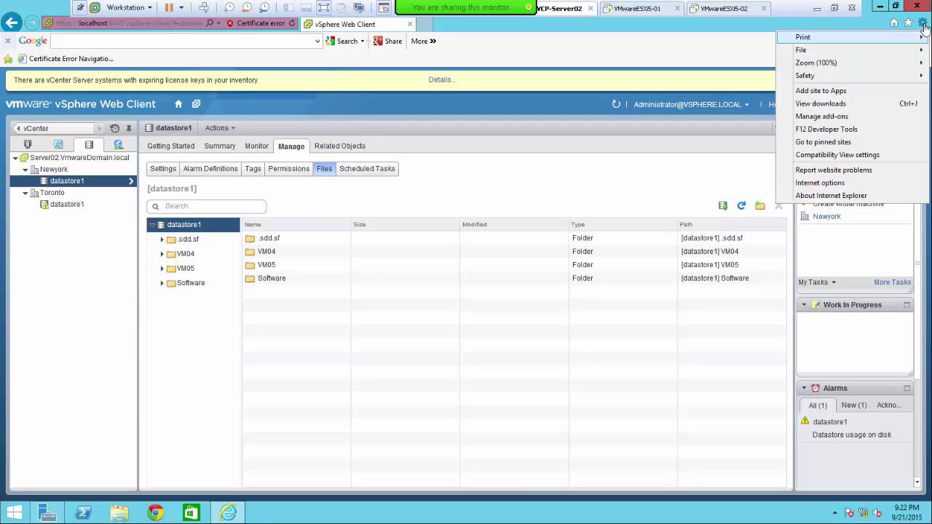
pyautogui.click(849, 184)
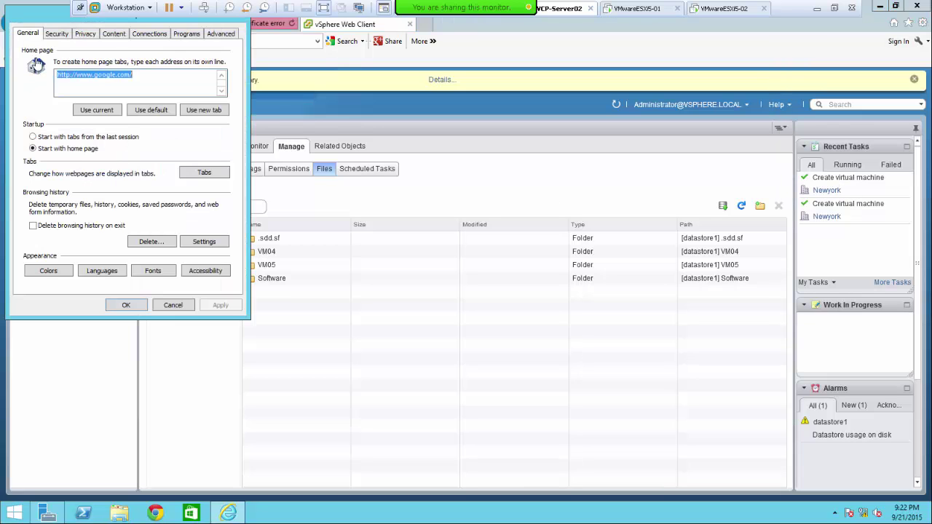
pyautogui.click(56, 33)
pyautogui.click(135, 80)
pyautogui.click(200, 116)
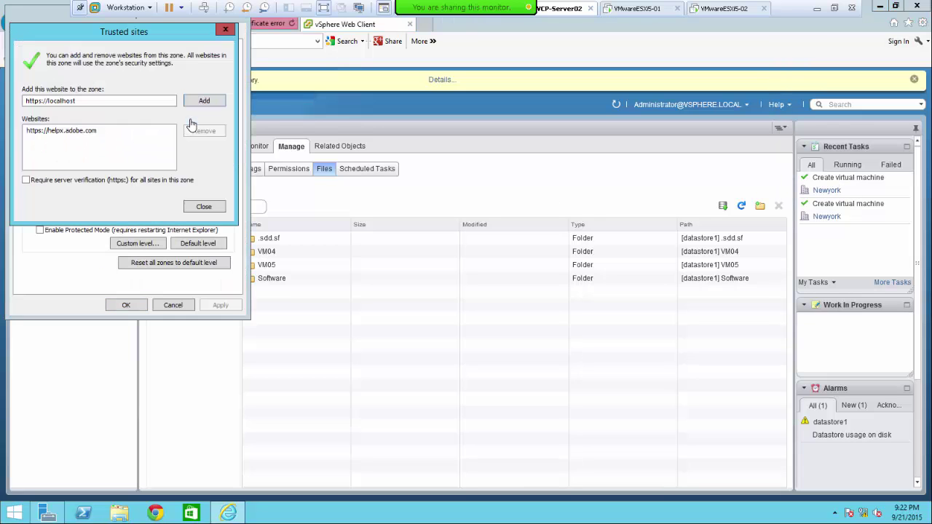
pyautogui.click(204, 104)
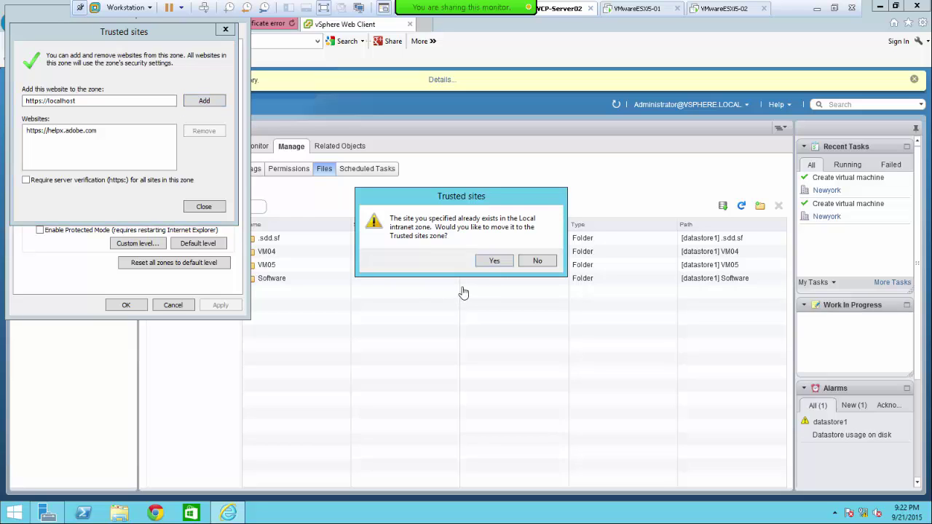
pyautogui.click(491, 261)
pyautogui.click(203, 209)
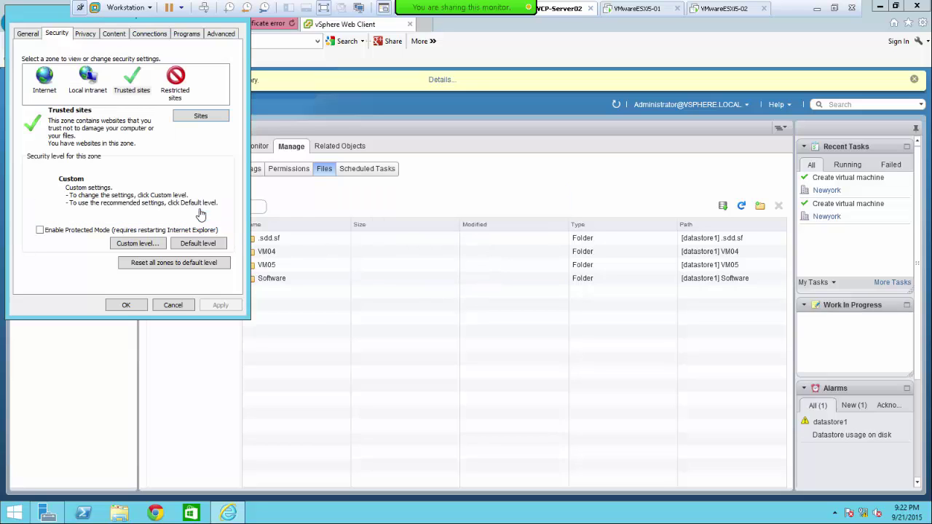
pyautogui.click(128, 305)
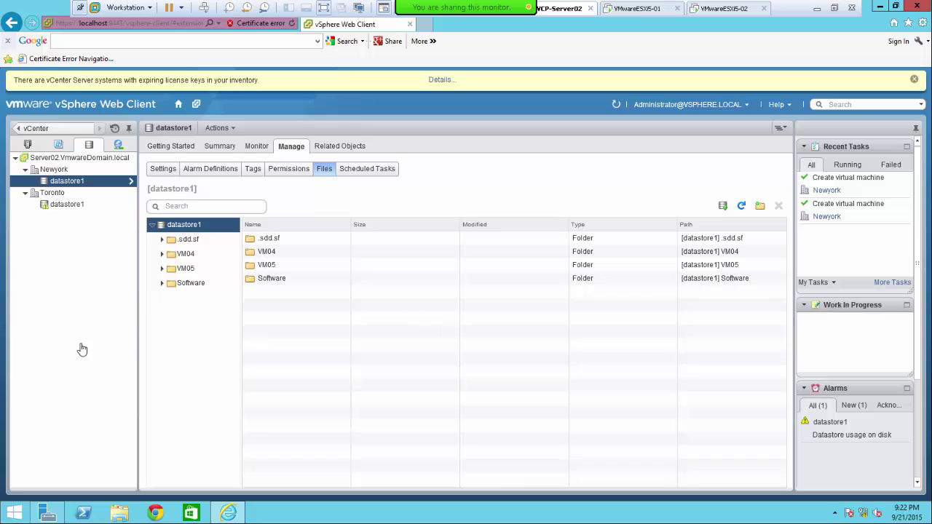
pyautogui.click(291, 23)
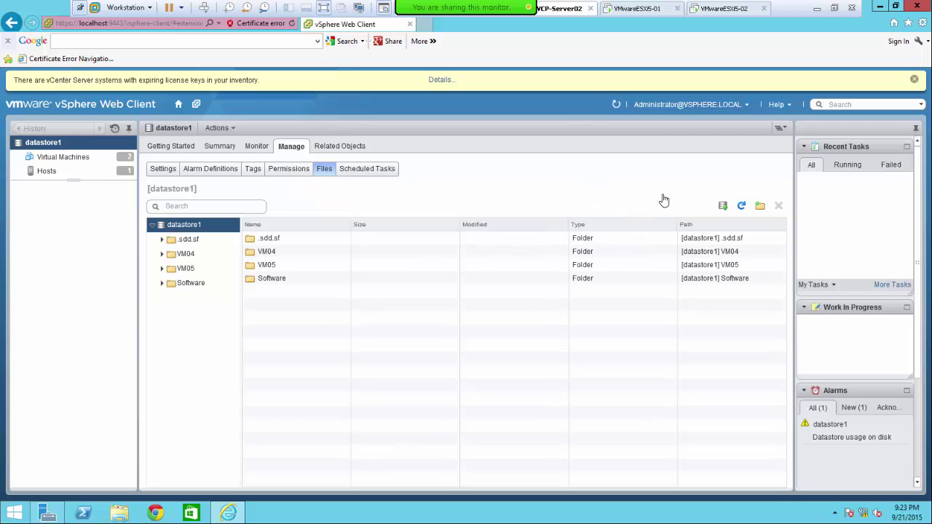
# - Start a file upload to datastore1, allow the plug-in, and browse the Open dialog to This PC
pyautogui.click(724, 207)
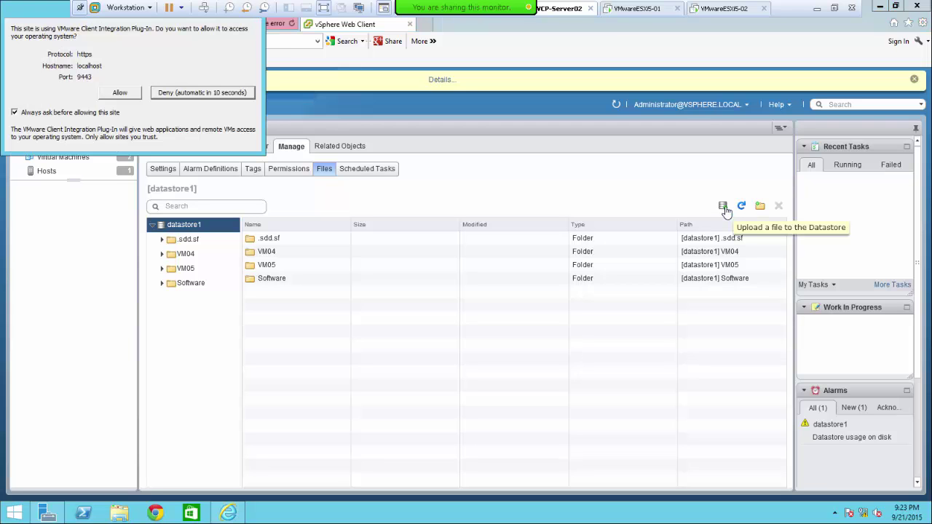
pyautogui.click(119, 93)
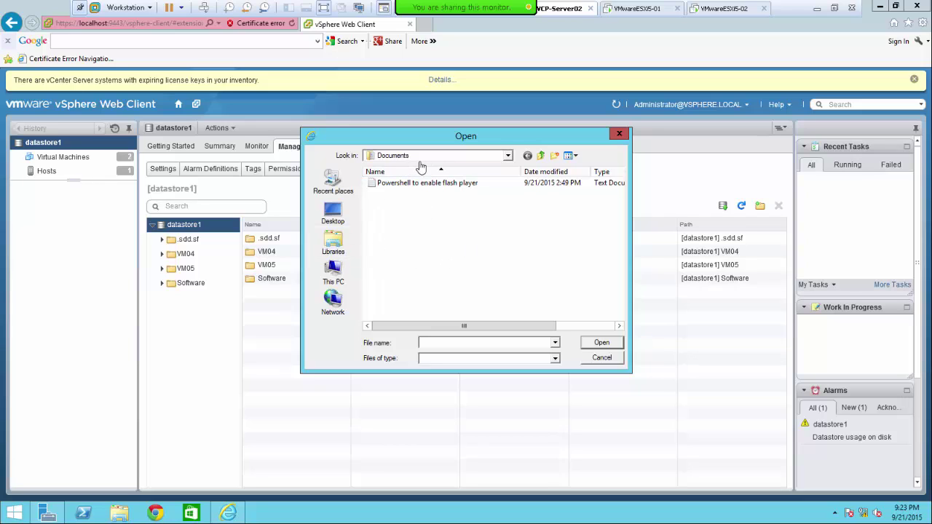
pyautogui.click(340, 277)
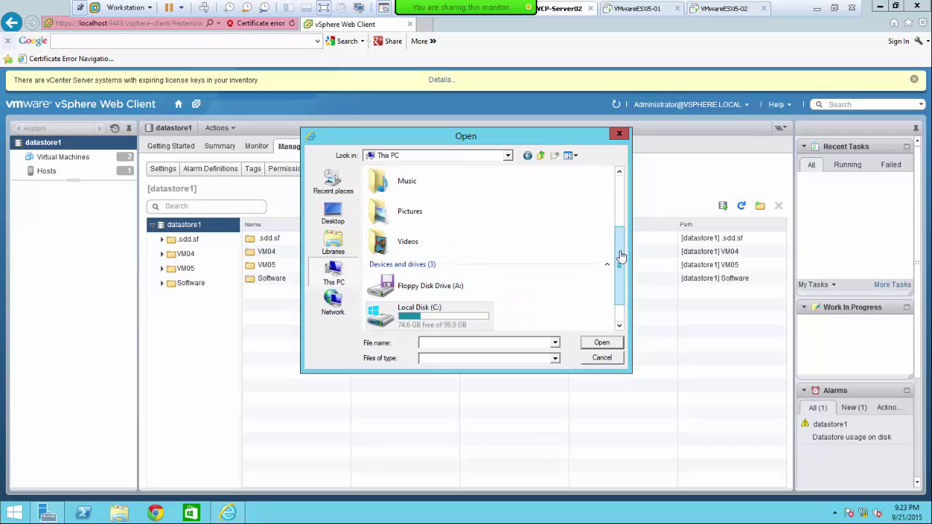
pyautogui.scroll(-1, 619, 262)
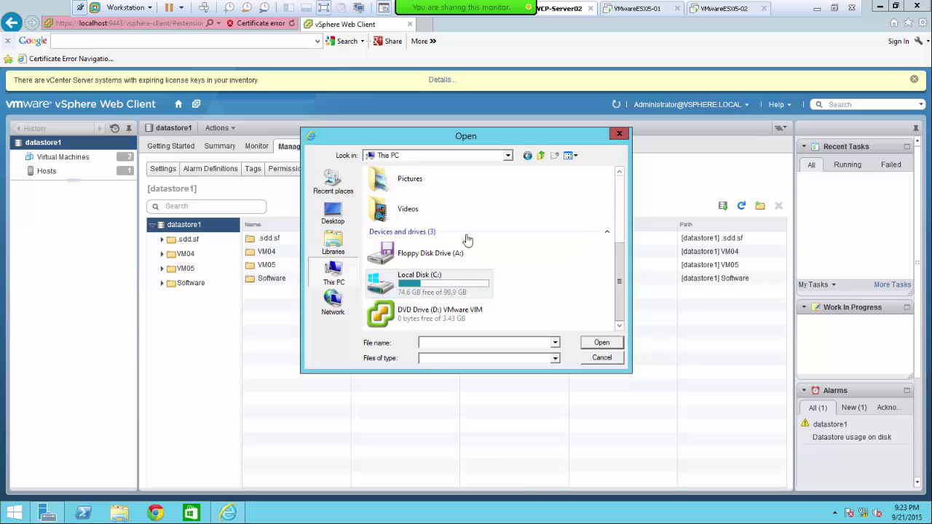
pyautogui.click(835, 8)
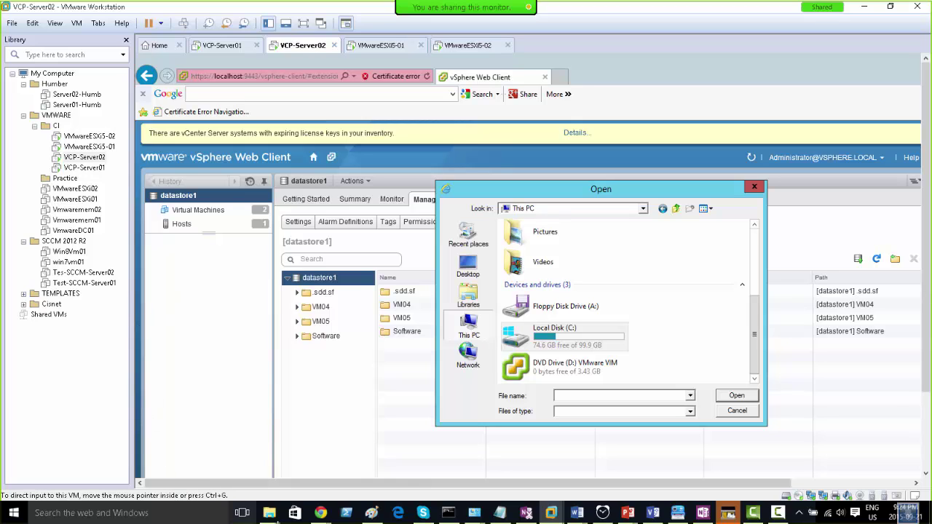
# - In a new maximized File Explorer window, browse to D:\EDU\Central_Soft\ISO
pyautogui.moveTo(269, 513)
pyautogui.click(308, 480)
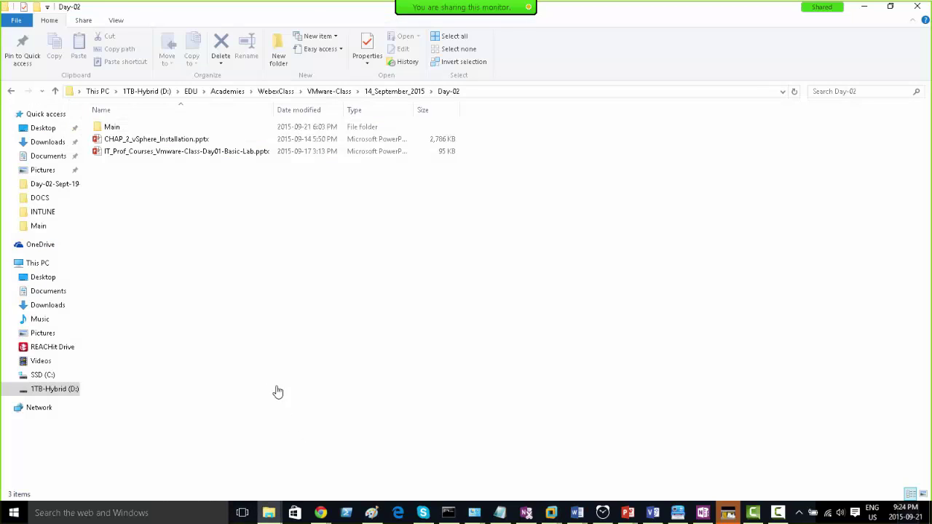
pyautogui.press('super+e')
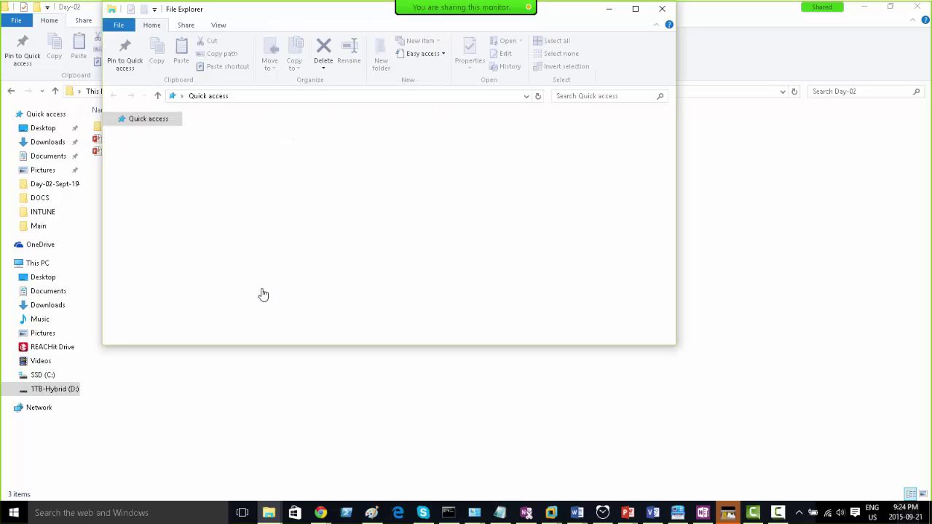
pyautogui.doubleClick(279, 17)
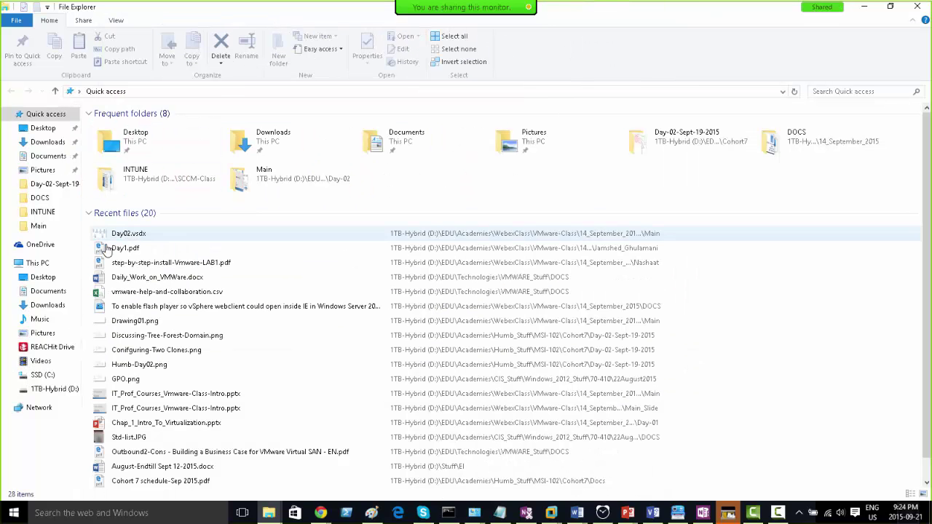
pyautogui.click(47, 376)
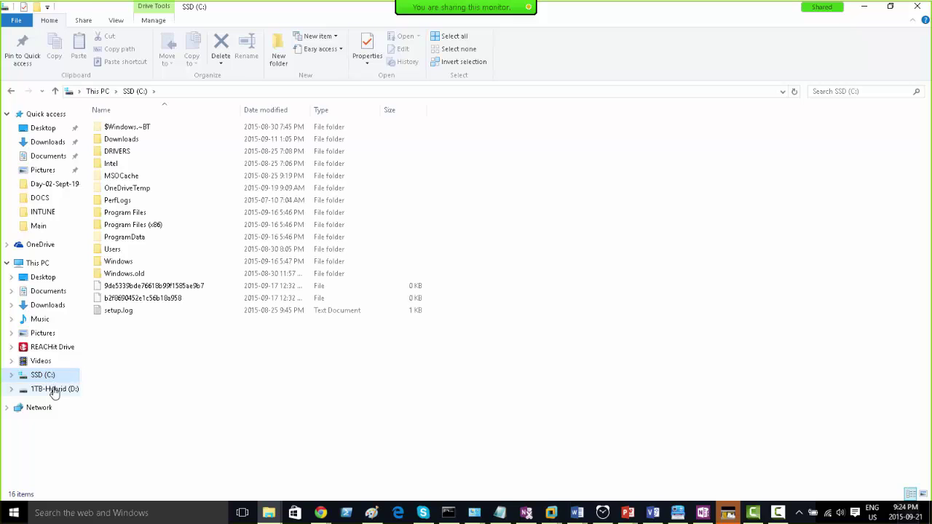
pyautogui.click(52, 389)
pyautogui.click(116, 152)
pyautogui.doubleClick(115, 153)
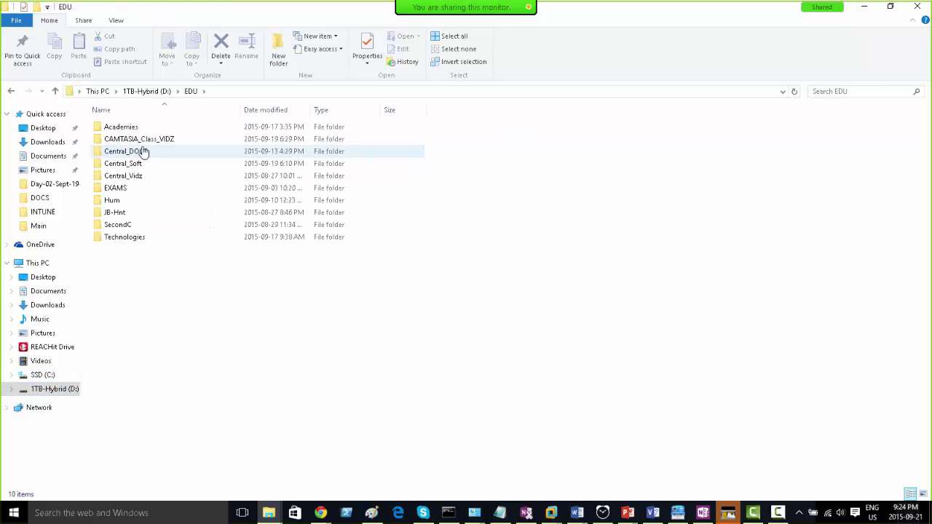
pyautogui.doubleClick(137, 164)
pyautogui.doubleClick(110, 140)
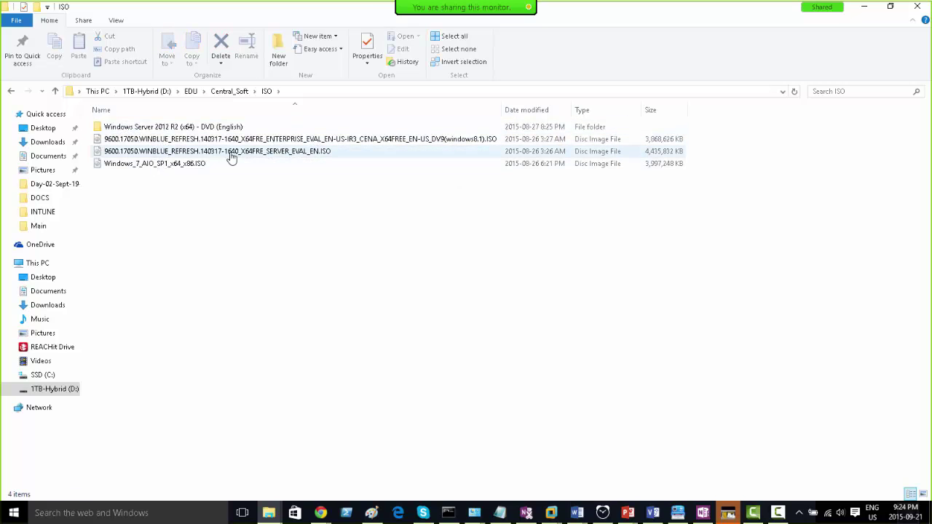
# - Copy the Windows 8.1 Enterprise evaluation ISO
pyautogui.click(294, 140)
pyautogui.rightClick(295, 140)
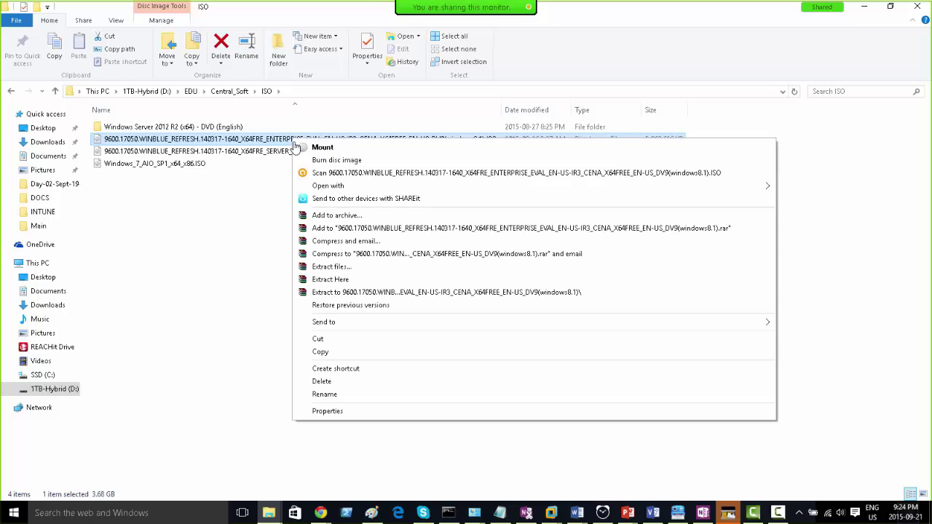
pyautogui.click(324, 353)
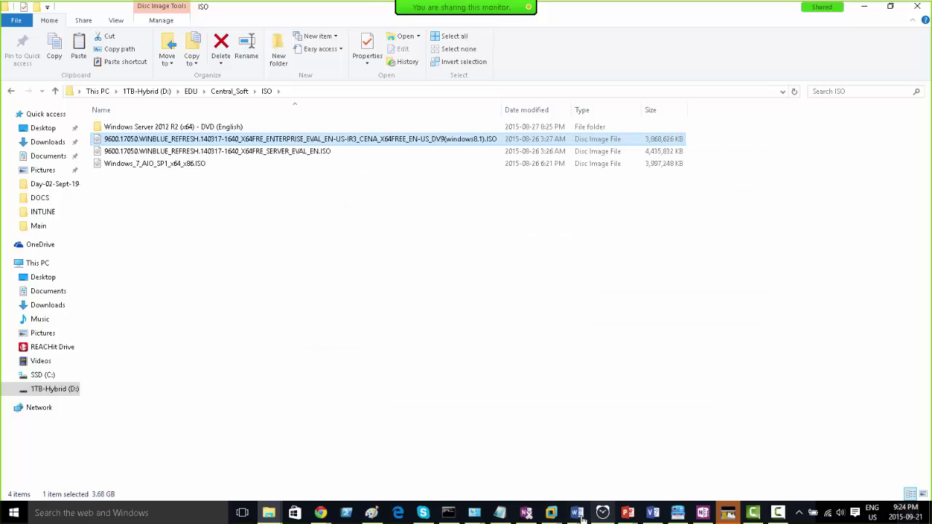
# - In full-screen VCP-Server02, create a new folder named Software on Local Disk (C:)
pyautogui.moveTo(552, 512)
pyautogui.click(520, 440)
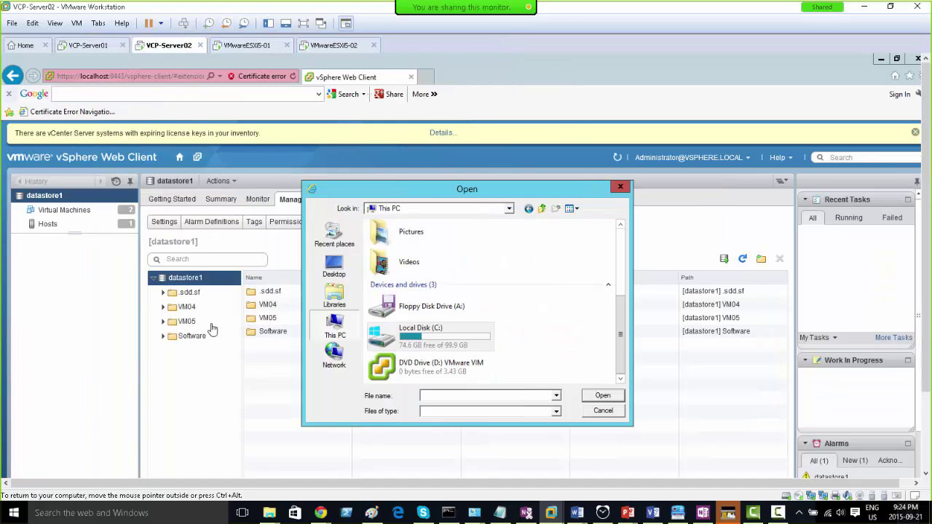
pyautogui.click(304, 23)
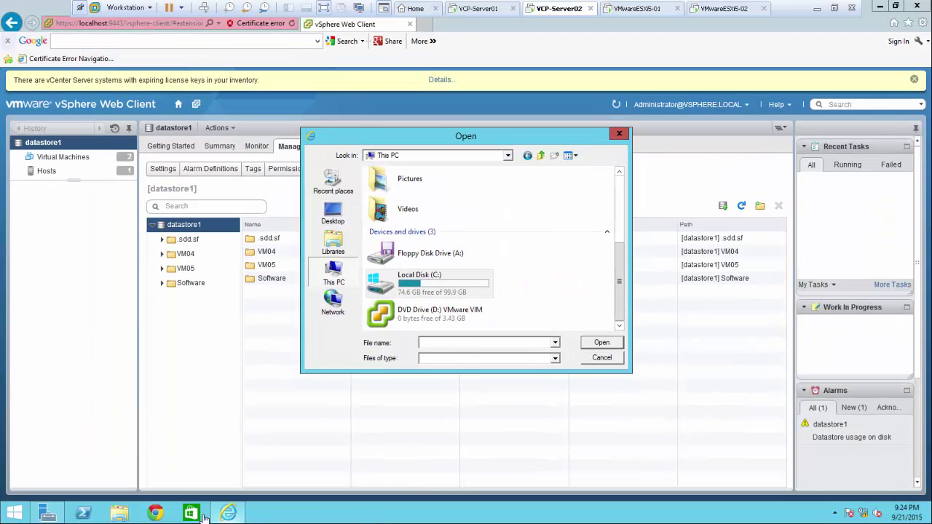
pyautogui.click(120, 513)
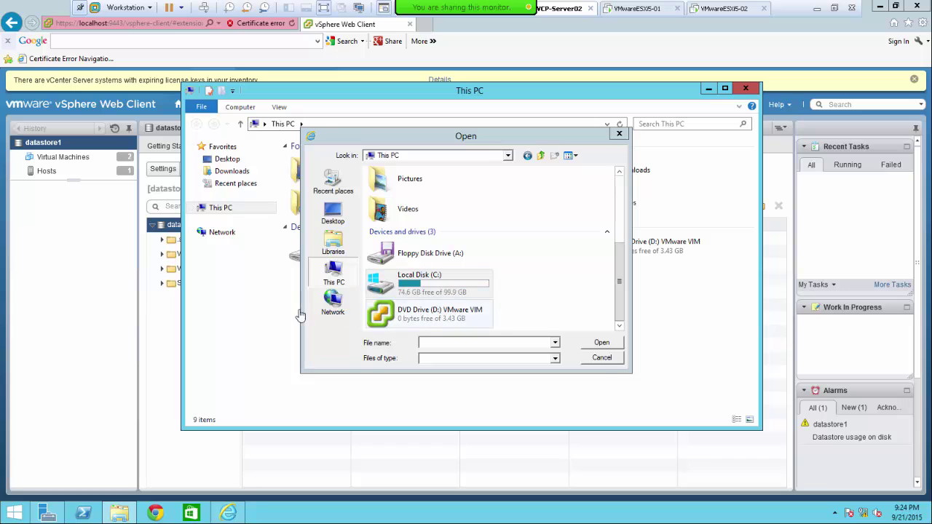
pyautogui.moveTo(358, 141); pyautogui.dragTo(336, 330)
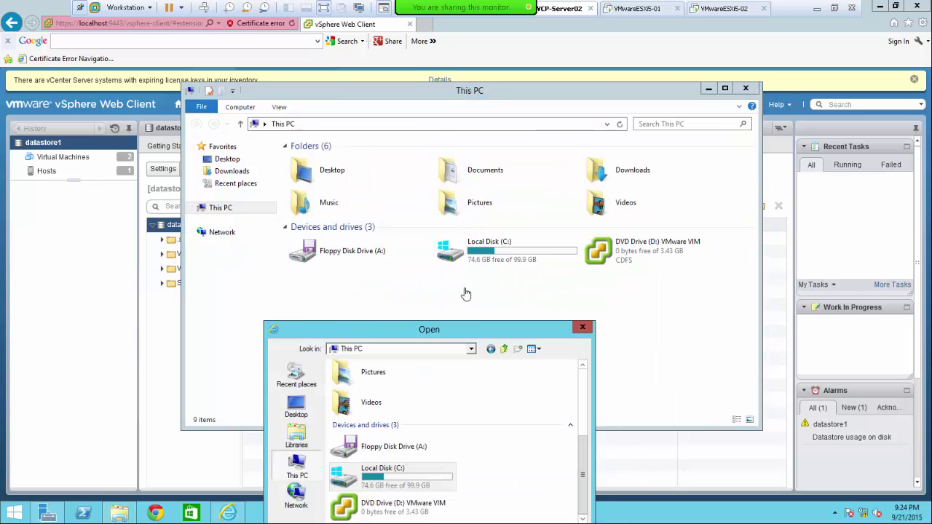
pyautogui.doubleClick(510, 255)
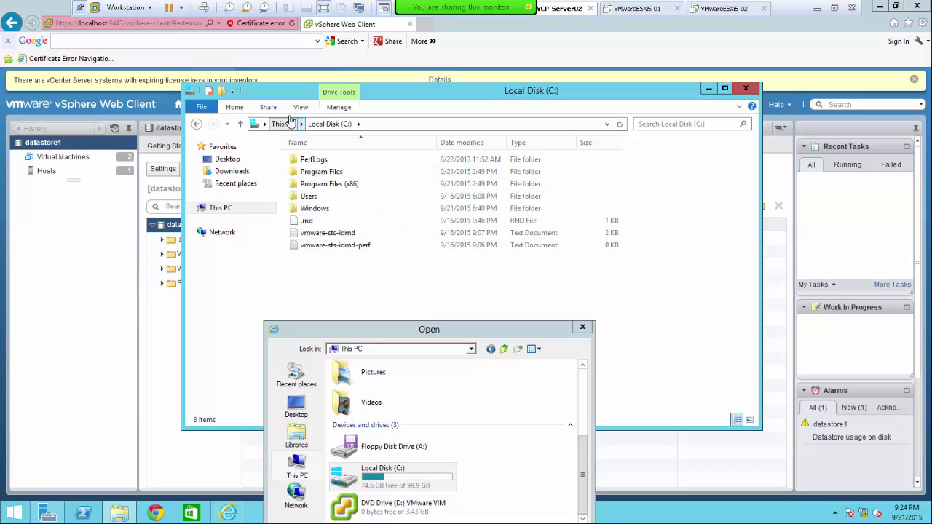
pyautogui.rightClick(347, 282)
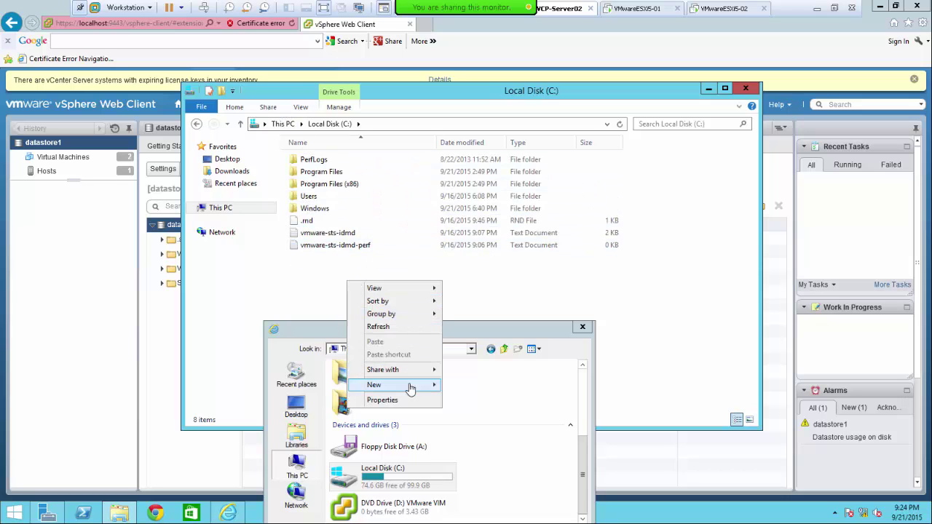
pyautogui.moveTo(410, 385)
pyautogui.click(470, 388)
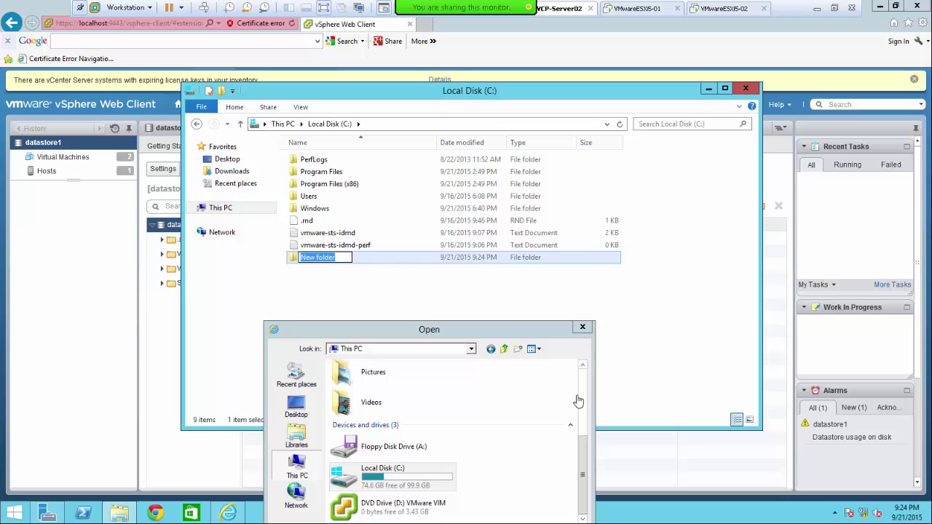
pyautogui.write('S')
pyautogui.press('Return')
pyautogui.press('Return')
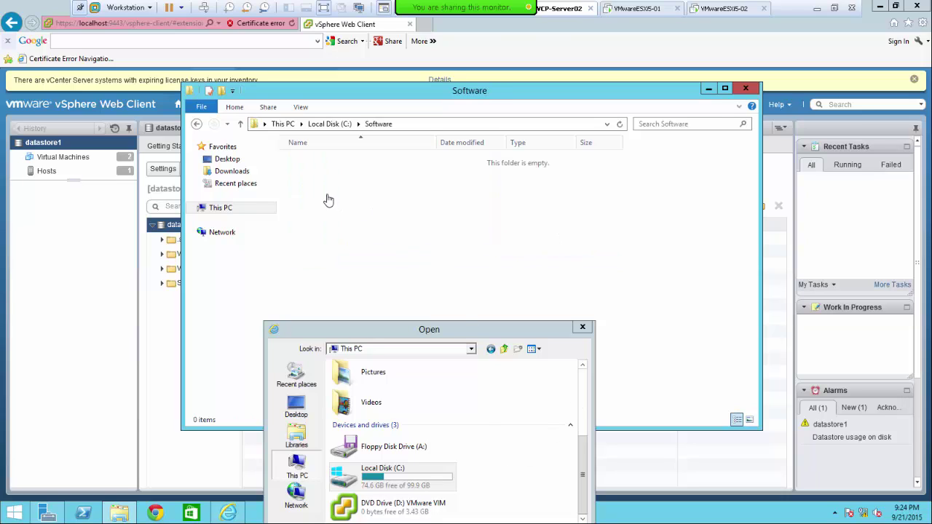
# - Return to This PC and open the VCP-Server02 virtual machine settings
pyautogui.rightClick(328, 195)
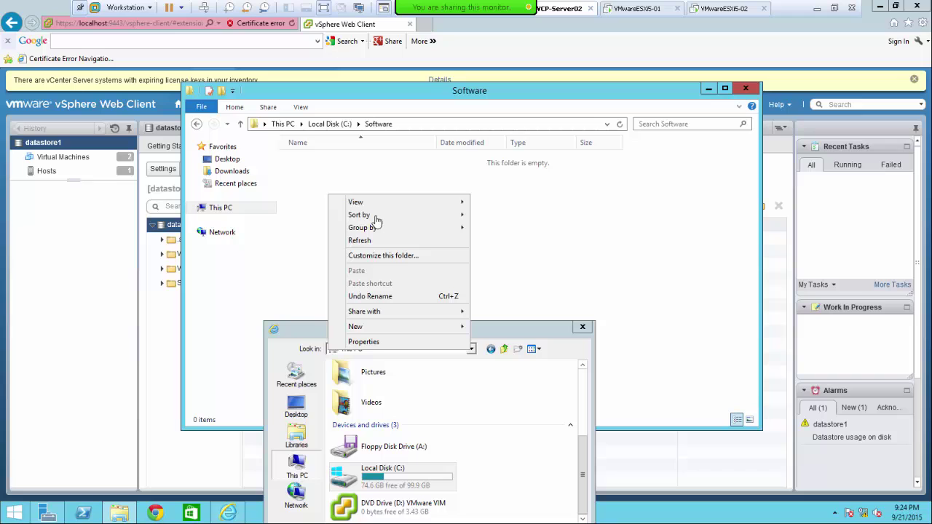
pyautogui.click(303, 250)
pyautogui.click(224, 208)
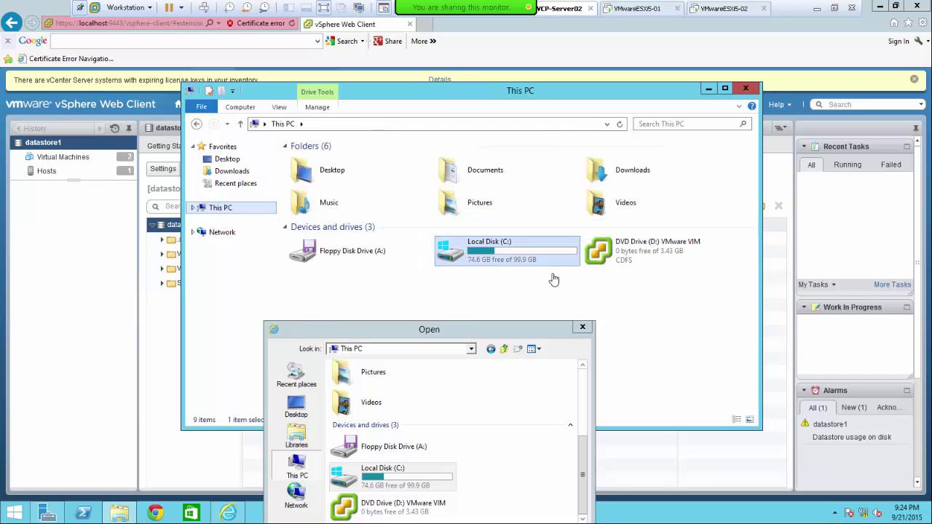
pyautogui.rightClick(556, 9)
pyautogui.click(606, 165)
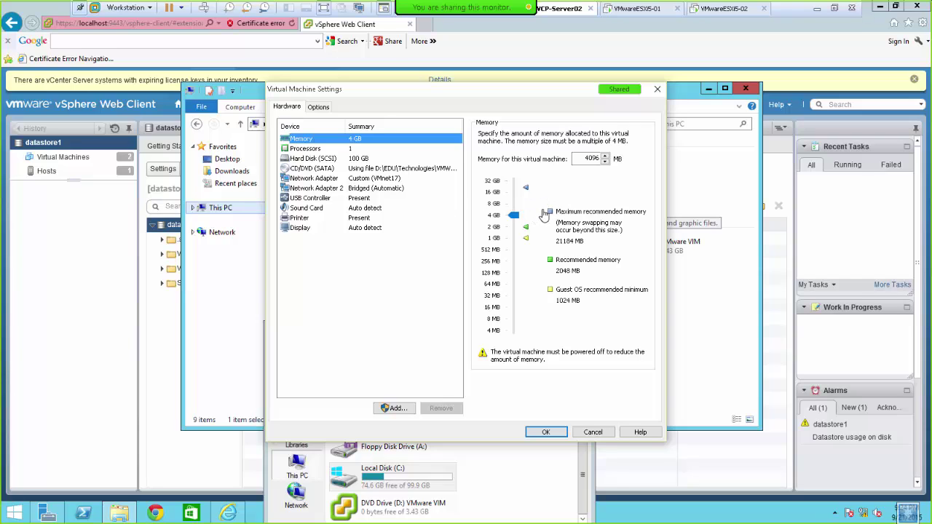
# - Enable shared folders as always on in the VM options and save the settings
pyautogui.click(318, 107)
pyautogui.click(309, 158)
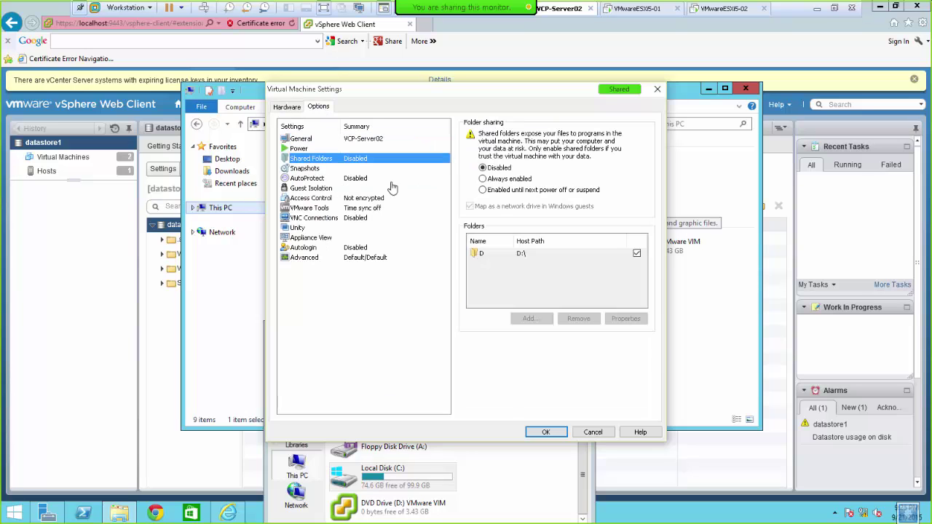
pyautogui.click(483, 180)
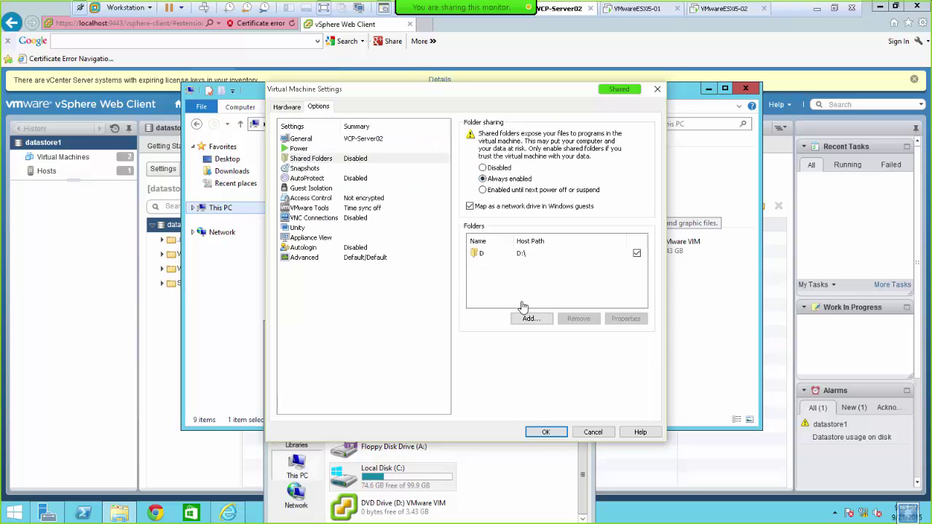
pyautogui.click(545, 433)
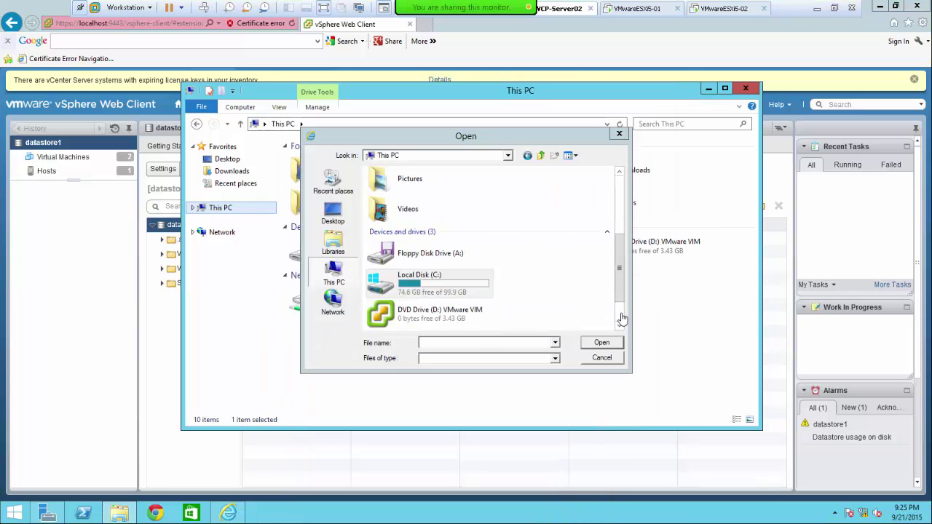
# - Browse the Shared Folders (Z:) drive into D and then EDU
pyautogui.scroll(-3, 622, 319)
pyautogui.doubleClick(423, 323)
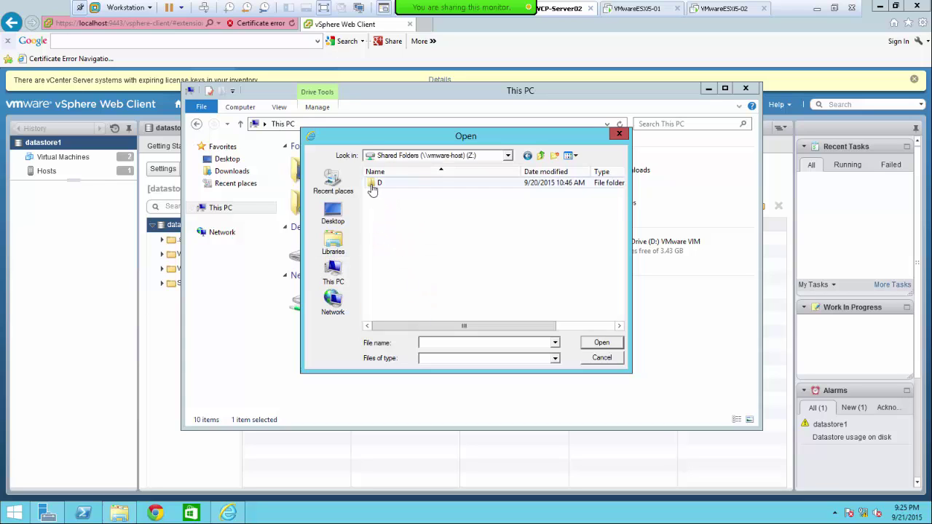
pyautogui.doubleClick(377, 183)
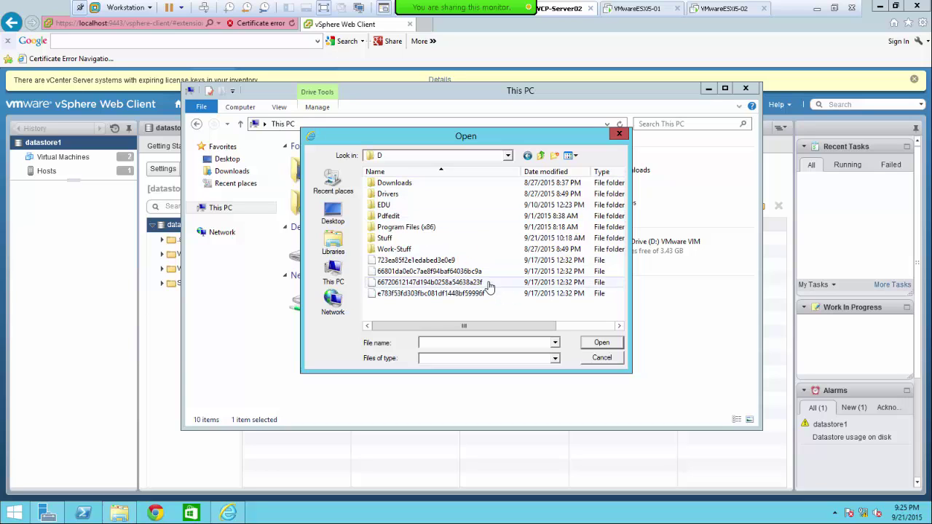
pyautogui.click(387, 206)
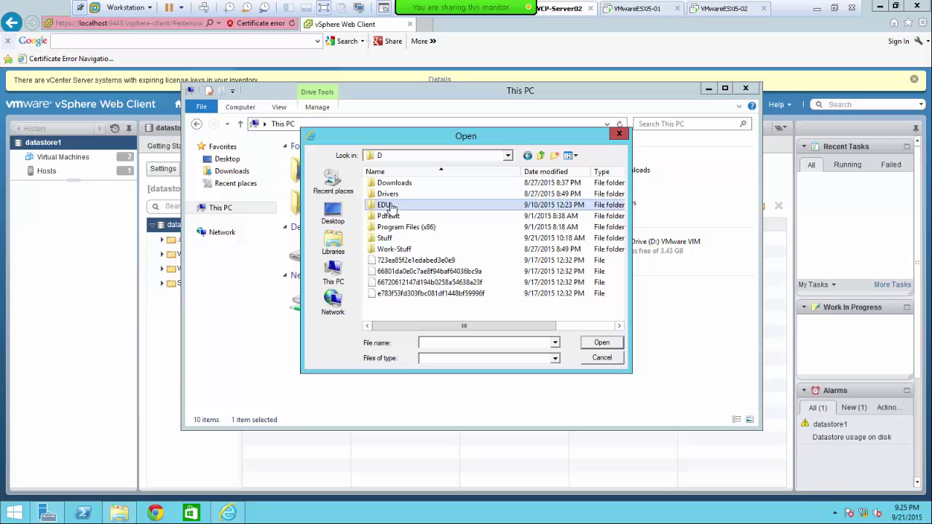
pyautogui.doubleClick(387, 206)
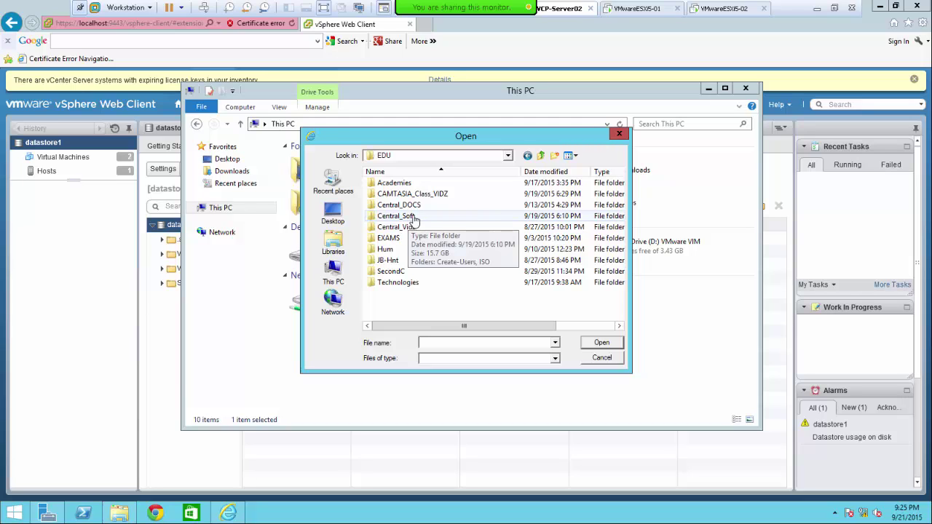
# - Copy the second WINBLUE disc image from EDU\Central_Soft\ISO on the shared drive
pyautogui.click(397, 156)
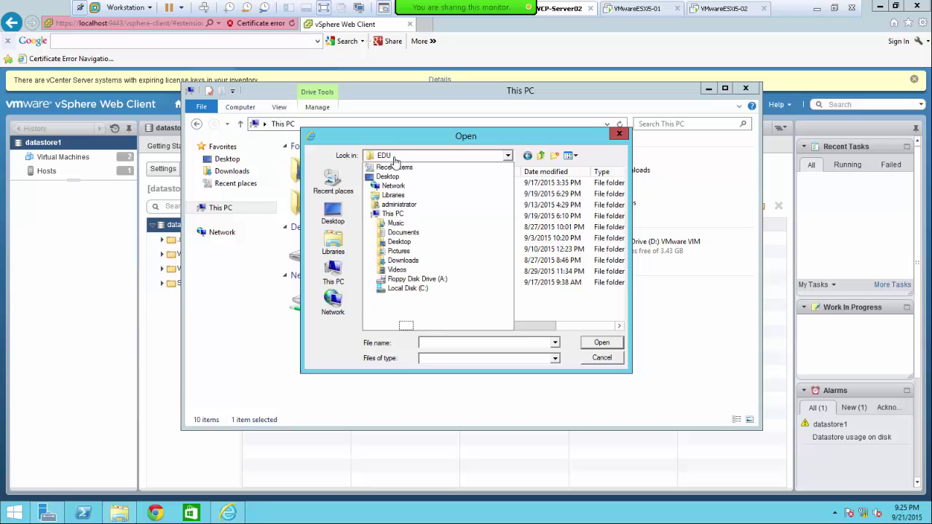
pyautogui.click(340, 277)
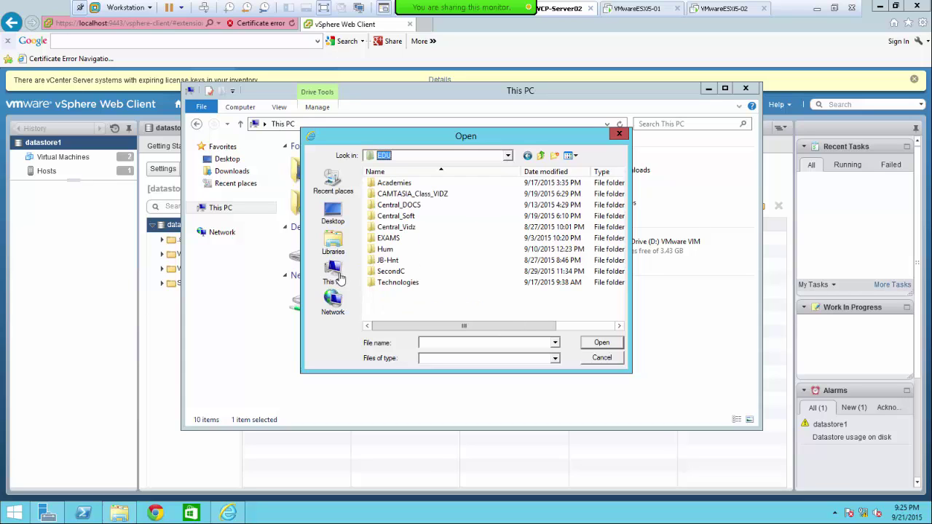
pyautogui.doubleClick(398, 215)
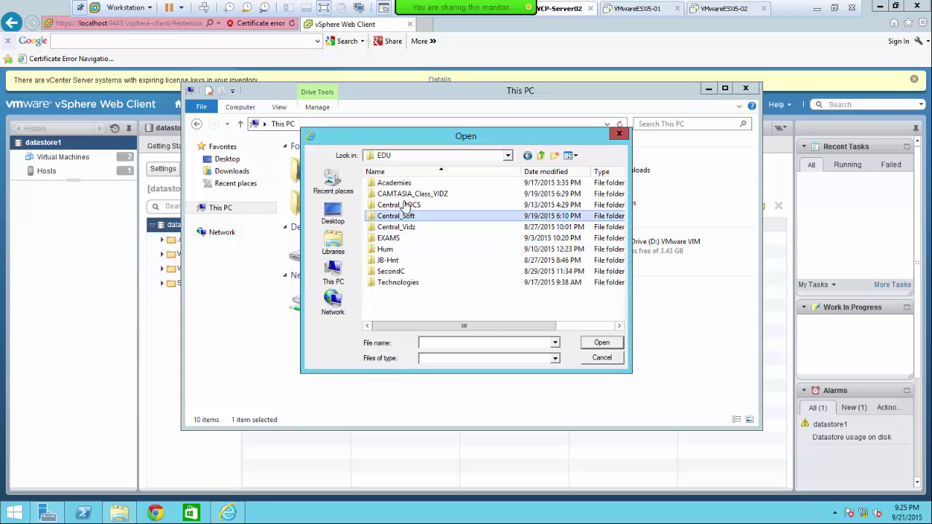
pyautogui.doubleClick(386, 195)
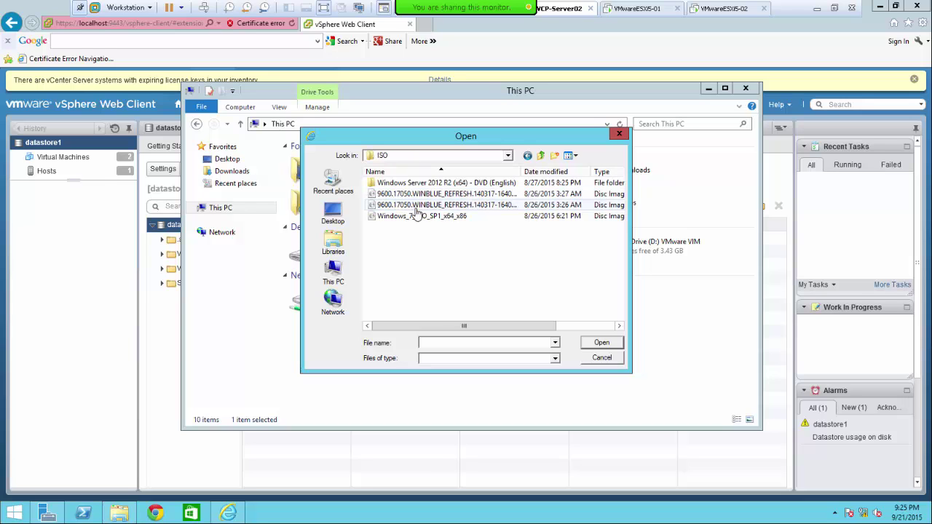
pyautogui.click(465, 194)
pyautogui.rightClick(462, 194)
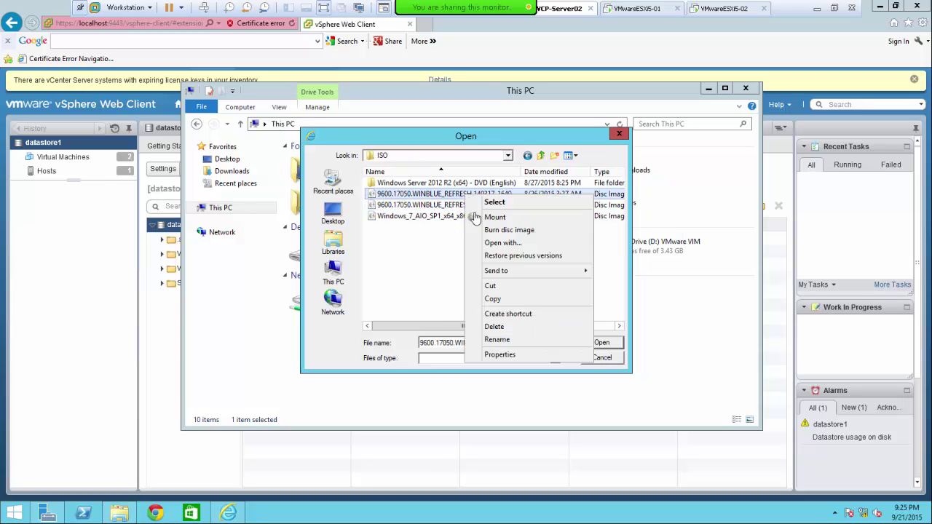
pyautogui.click(488, 300)
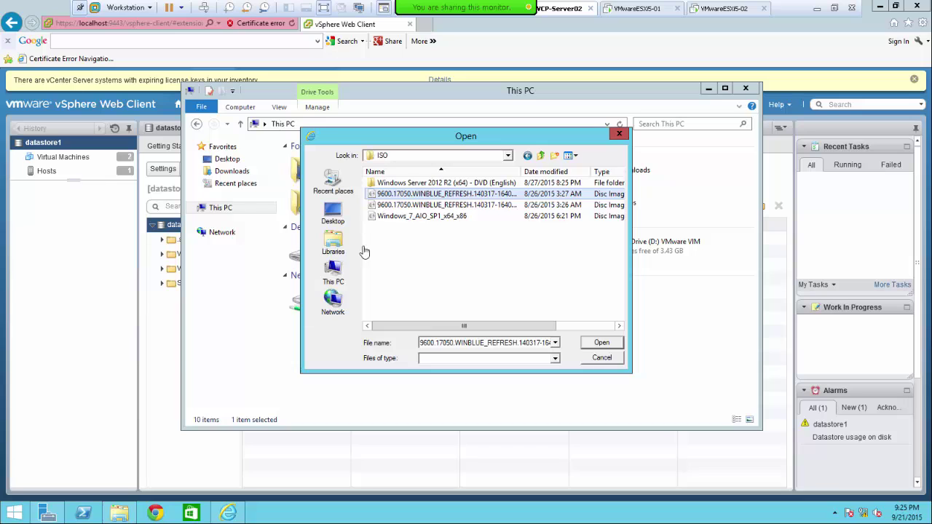
# - Paste the disc image into C:\Software and take the VM out of full screen
pyautogui.click(333, 271)
pyautogui.doubleClick(419, 246)
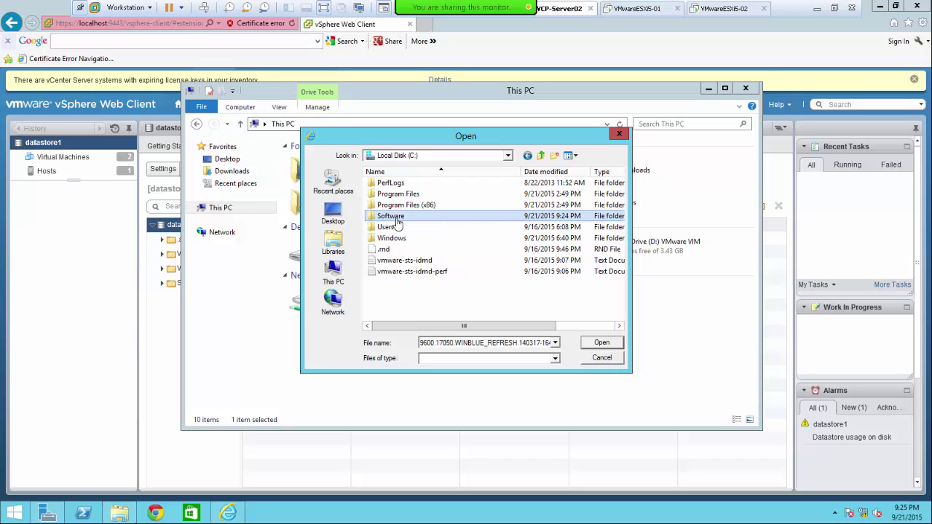
pyautogui.doubleClick(399, 217)
pyautogui.rightClick(393, 206)
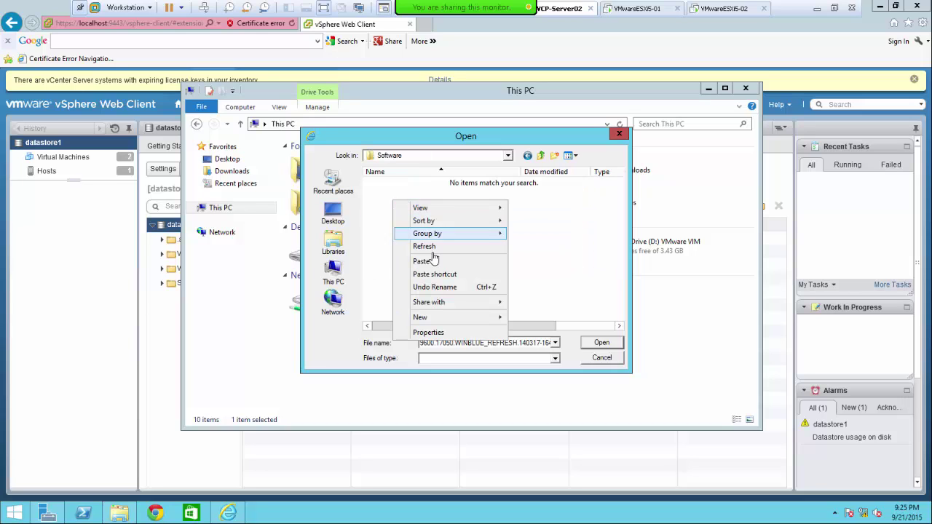
pyautogui.click(477, 264)
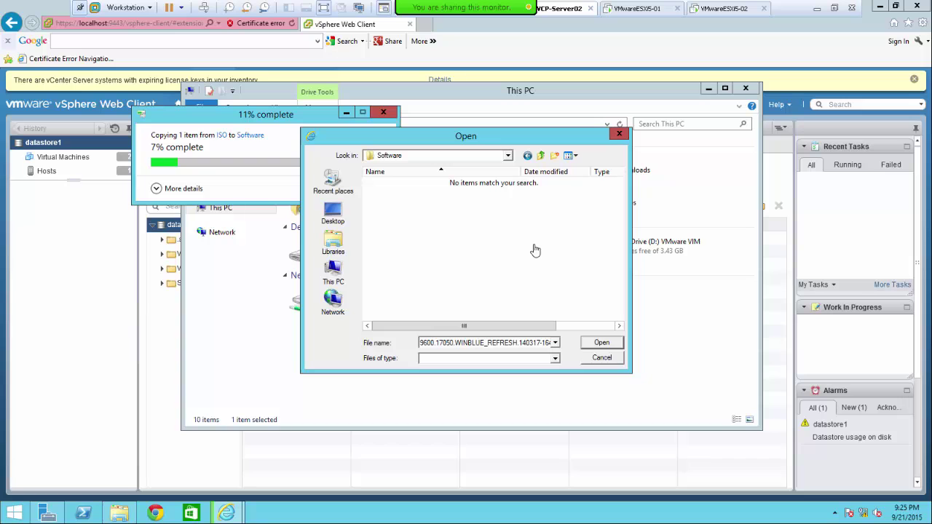
pyautogui.click(835, 8)
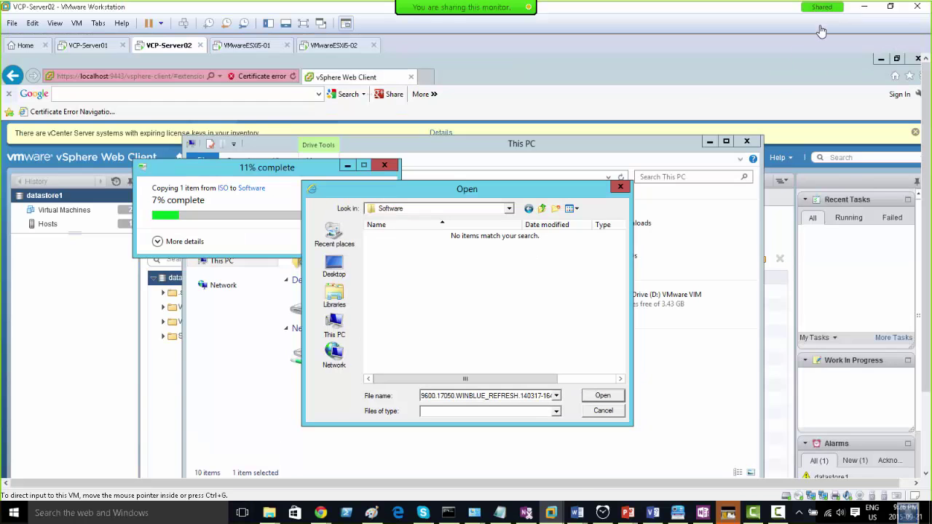
# - In the Paint diagram, pencil a line pointing at VM04 and two strokes marking the vCenter box
pyautogui.click(372, 513)
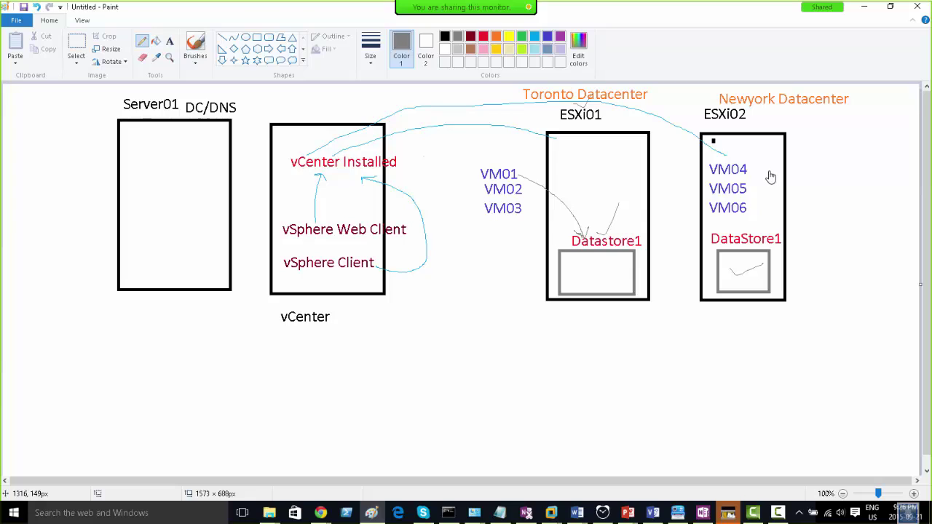
pyautogui.moveTo(770, 173); pyautogui.dragTo(827, 175)
pyautogui.moveTo(331, 106); pyautogui.dragTo(301, 145)
pyautogui.moveTo(298, 287)
pyautogui.mouseDown()
pyautogui.moveTo(339, 293)
pyautogui.moveTo(320, 291)
pyautogui.mouseUp()
# - Draw a Pencil line from vCenter to ESXi02's DataStore1 and a curve from VM04 into it
pyautogui.moveTo(332, 289)
pyautogui.mouseDown()
pyautogui.moveTo(393, 259)
pyautogui.moveTo(509, 248)
pyautogui.moveTo(742, 279)
pyautogui.moveTo(726, 294)
pyautogui.mouseUp()
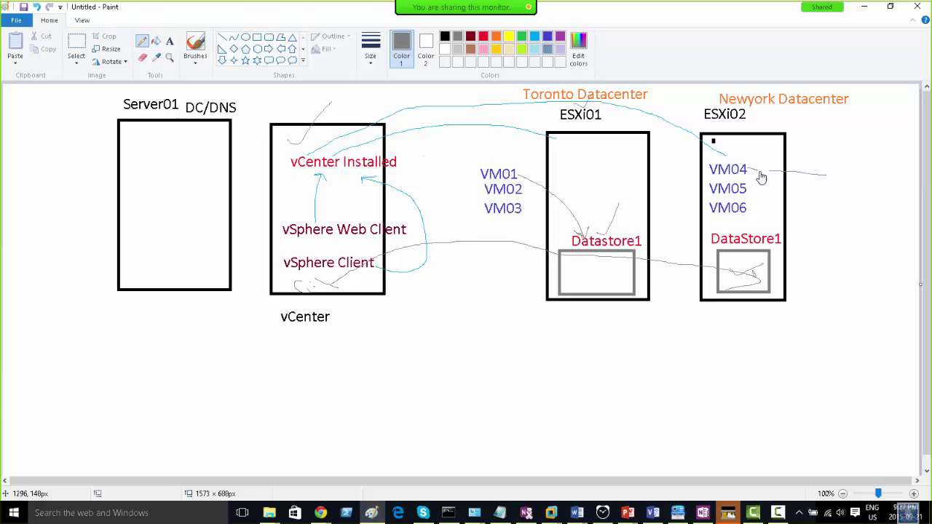
pyautogui.moveTo(758, 173); pyautogui.dragTo(773, 186)
pyautogui.moveTo(754, 268); pyautogui.dragTo(767, 273)
# - Hide Paint, restore the VM to full screen, browse the Open dialog to C:\Software, then cancel it
pyautogui.click(864, 6)
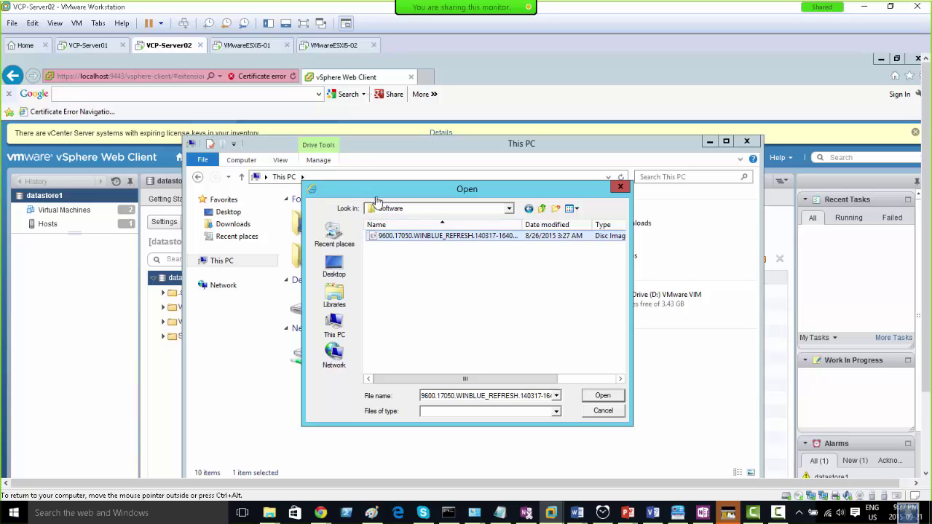
pyautogui.moveTo(368, 192); pyautogui.dragTo(499, 246)
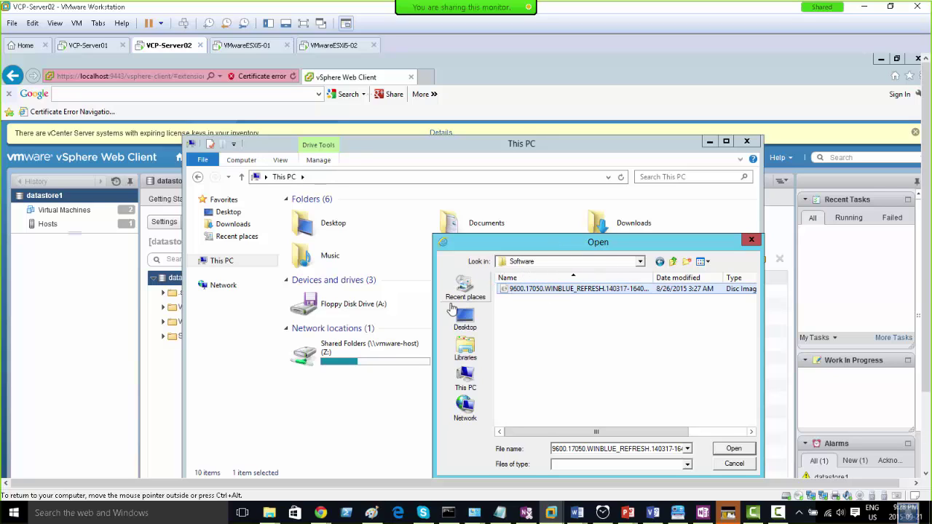
pyautogui.click(302, 25)
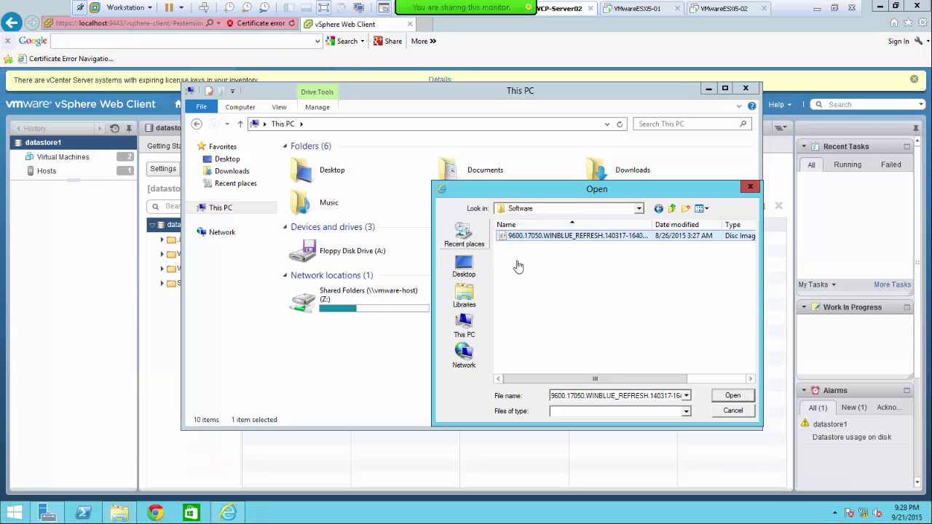
pyautogui.click(575, 209)
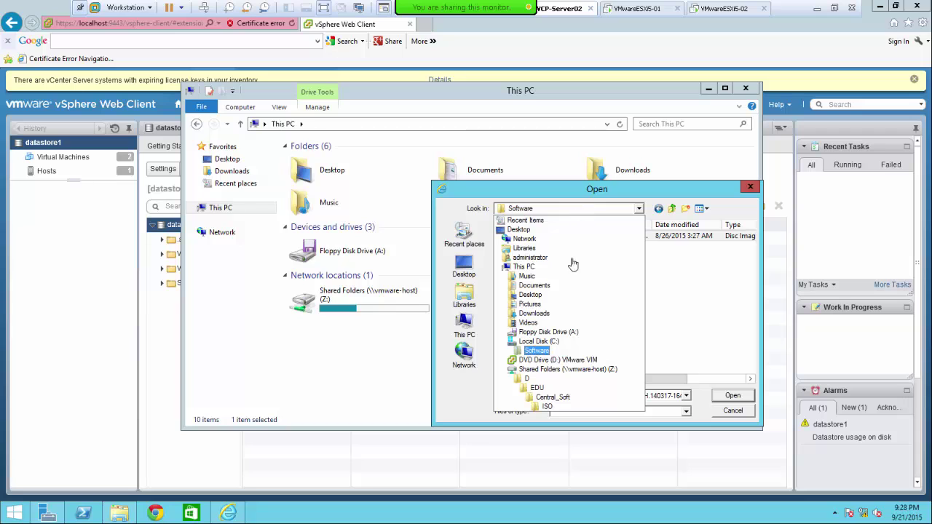
pyautogui.click(546, 343)
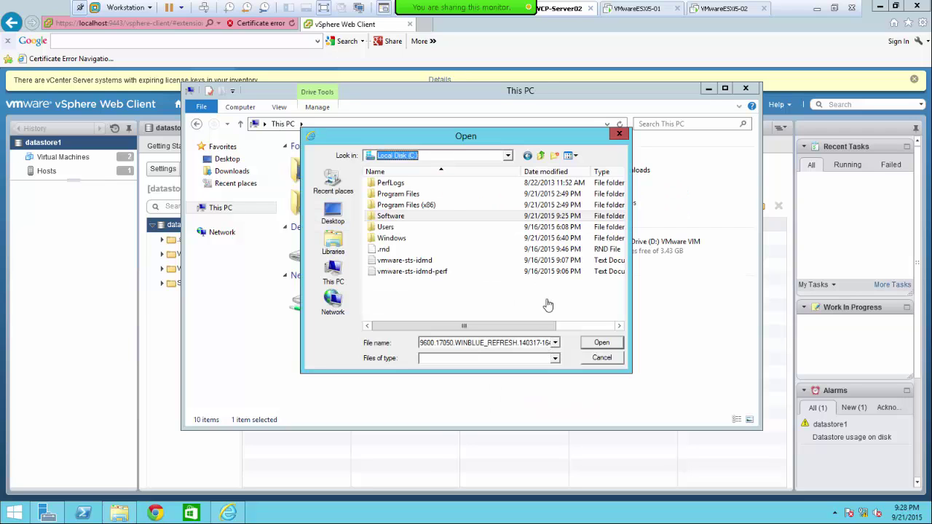
pyautogui.doubleClick(389, 213)
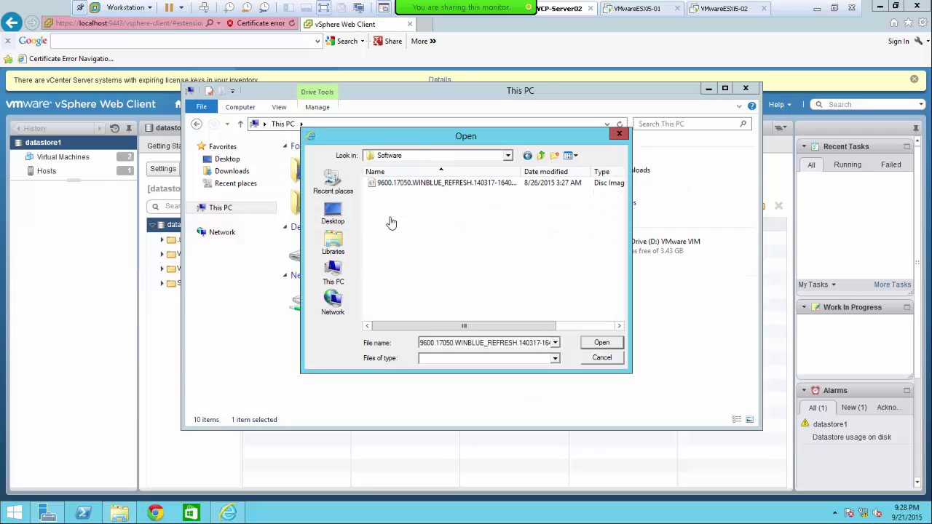
pyautogui.click(593, 359)
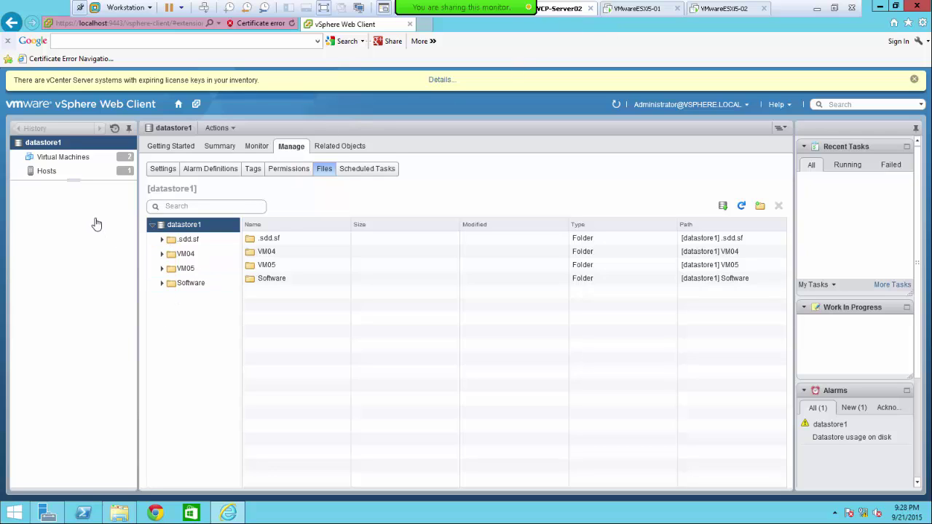
# - Upload the WINBLUE disc image from C:\Software to datastore1
pyautogui.click(725, 210)
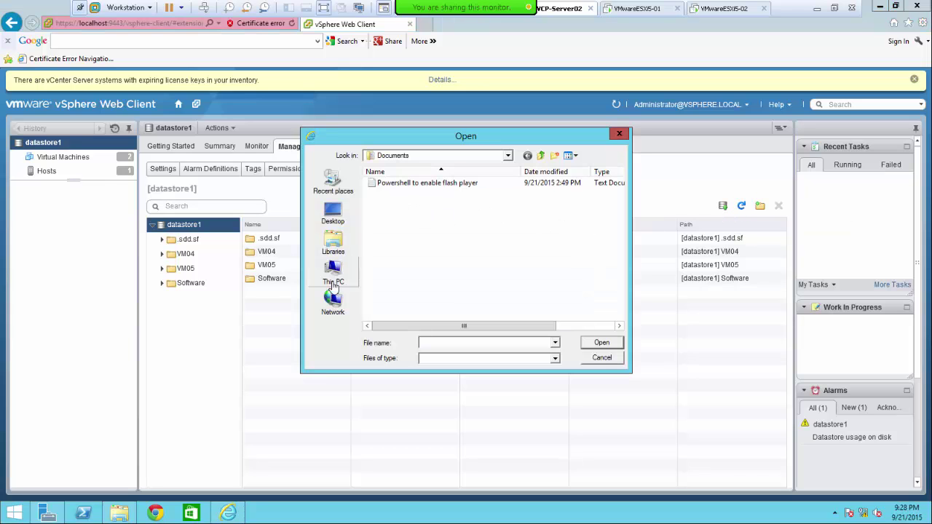
pyautogui.click(333, 284)
pyautogui.doubleClick(430, 321)
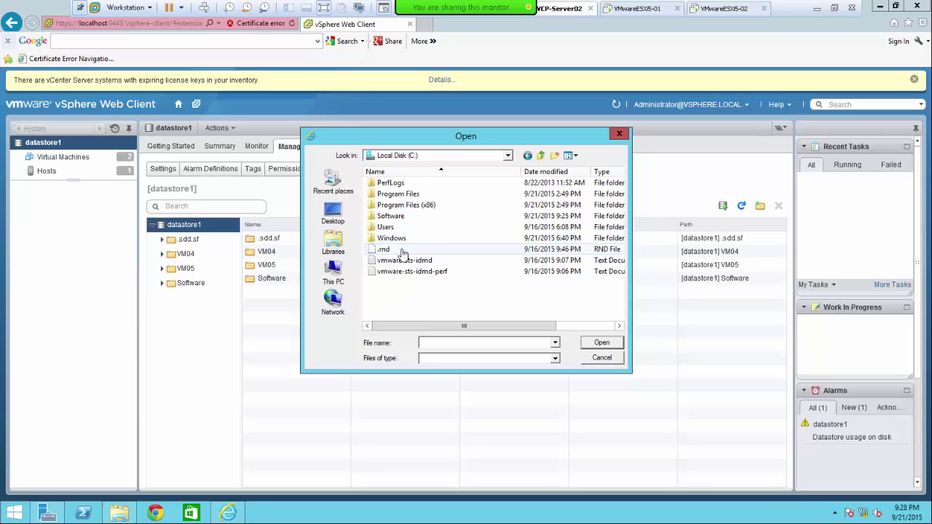
pyautogui.doubleClick(397, 216)
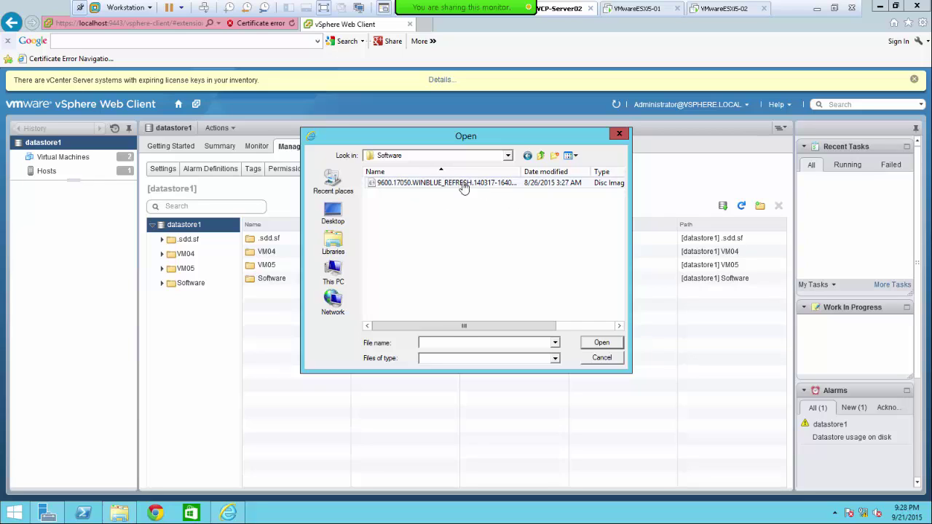
pyautogui.doubleClick(415, 185)
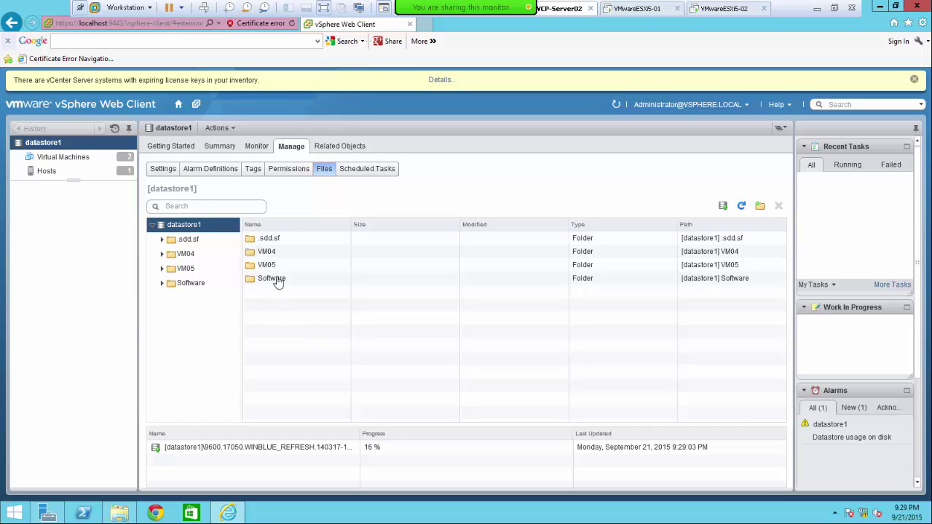
# - Reopen and cancel the upload picker, then show datastore1's Software folder contents
pyautogui.click(725, 207)
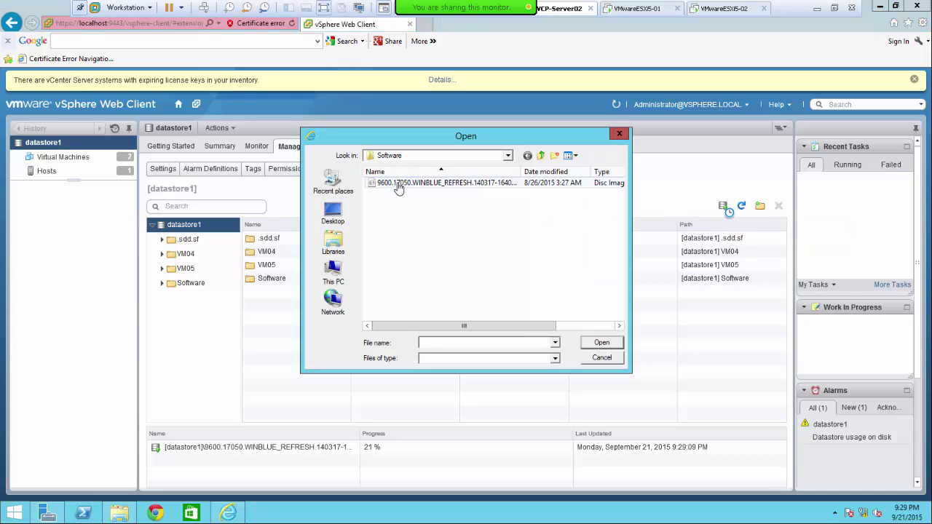
pyautogui.click(602, 358)
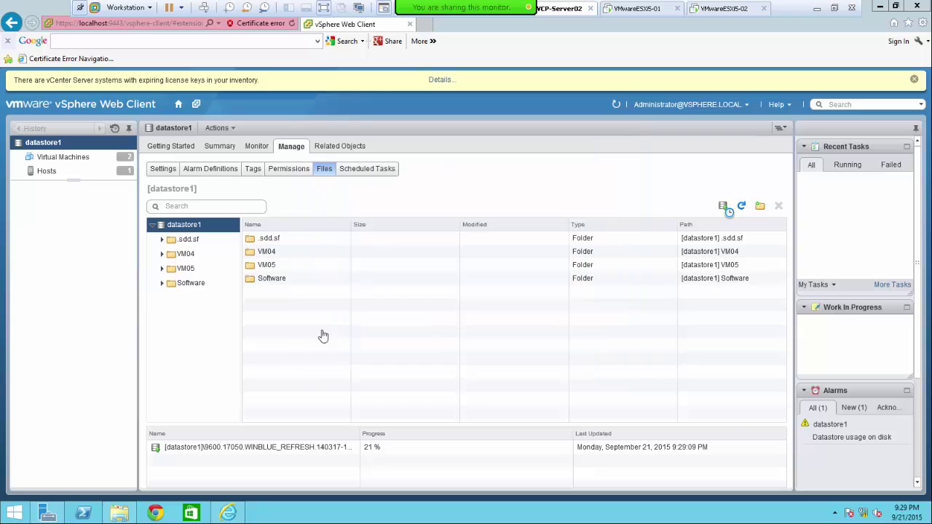
pyautogui.click(175, 287)
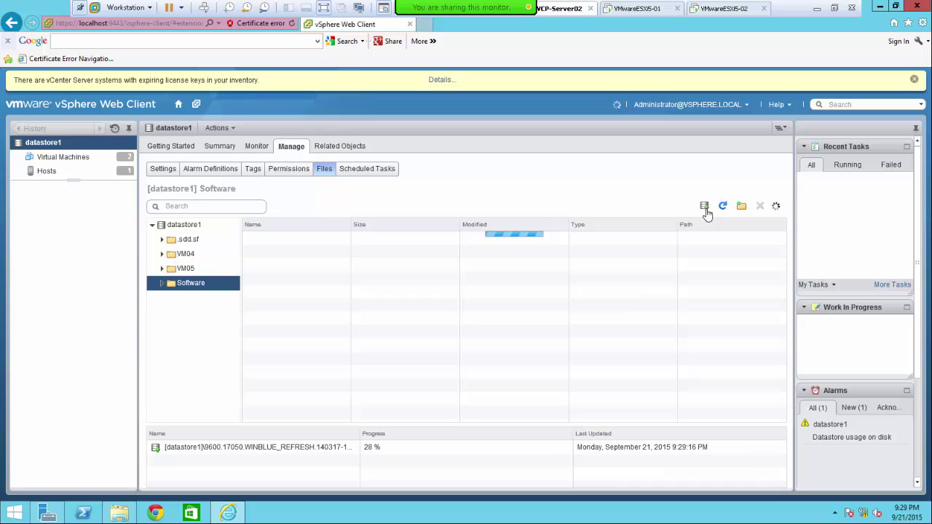
# - Open the Flash Player settings from the upload task's right-click menu, then close them
pyautogui.rightClick(303, 451)
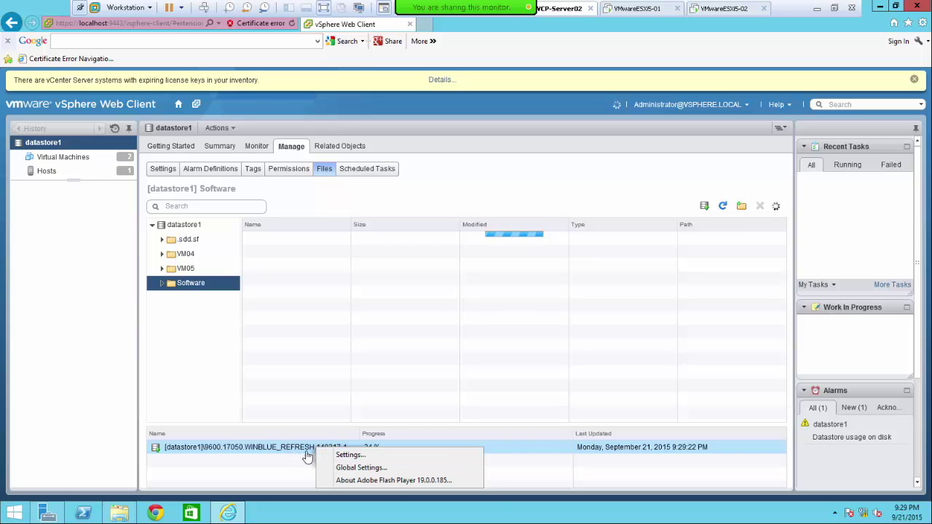
pyautogui.click(233, 449)
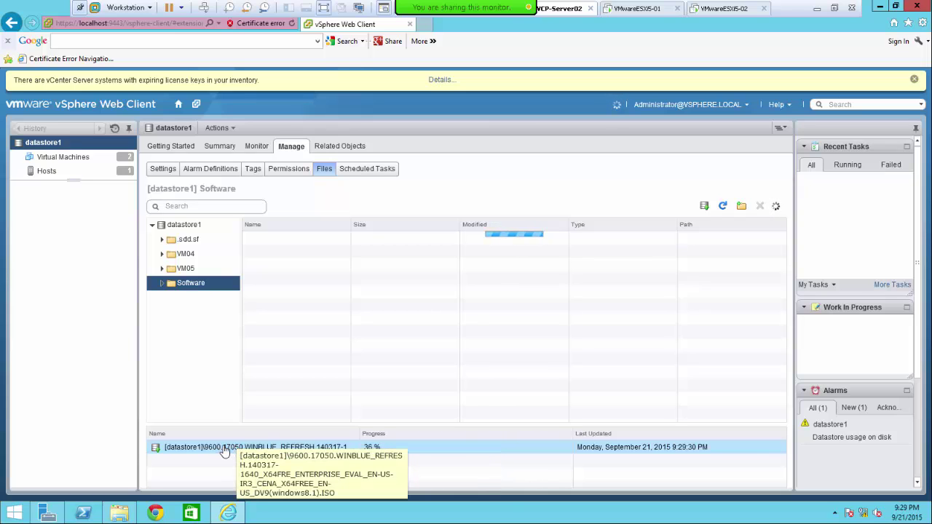
pyautogui.rightClick(432, 452)
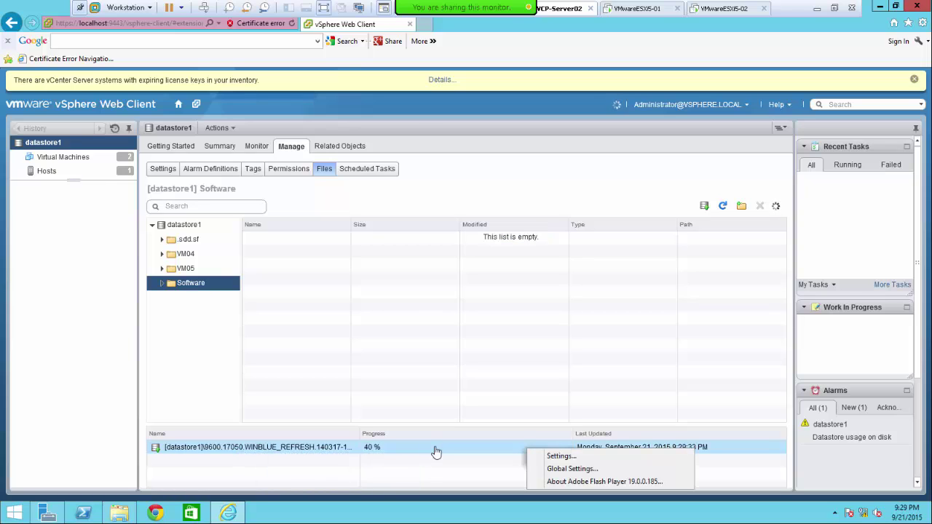
pyautogui.click(282, 448)
pyautogui.rightClick(283, 448)
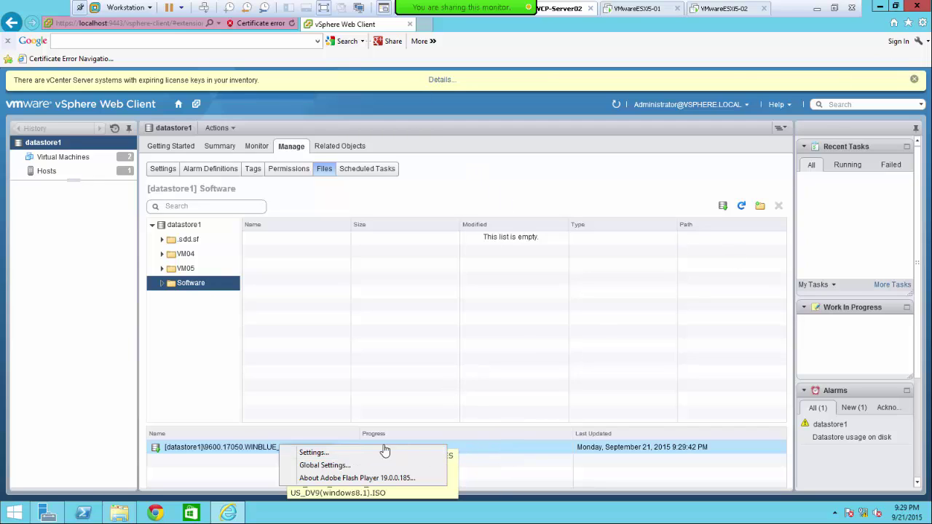
pyautogui.click(329, 455)
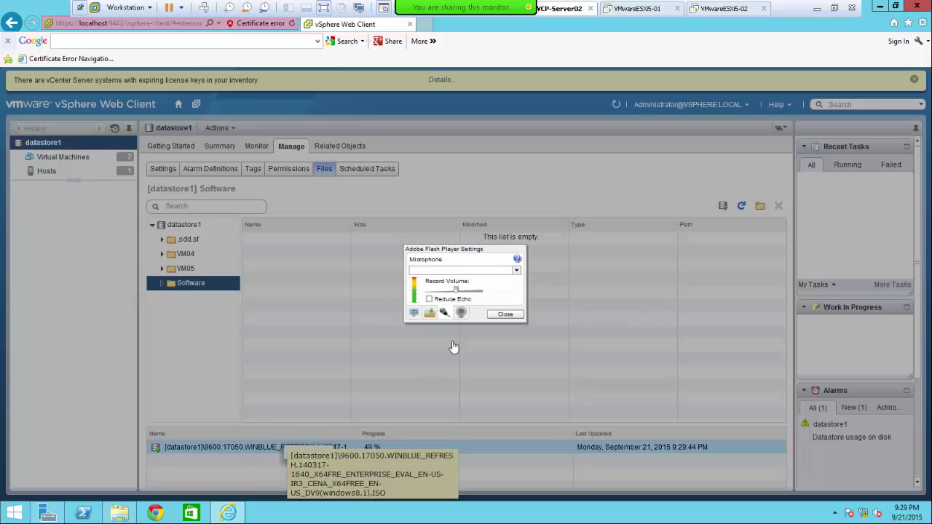
pyautogui.click(506, 316)
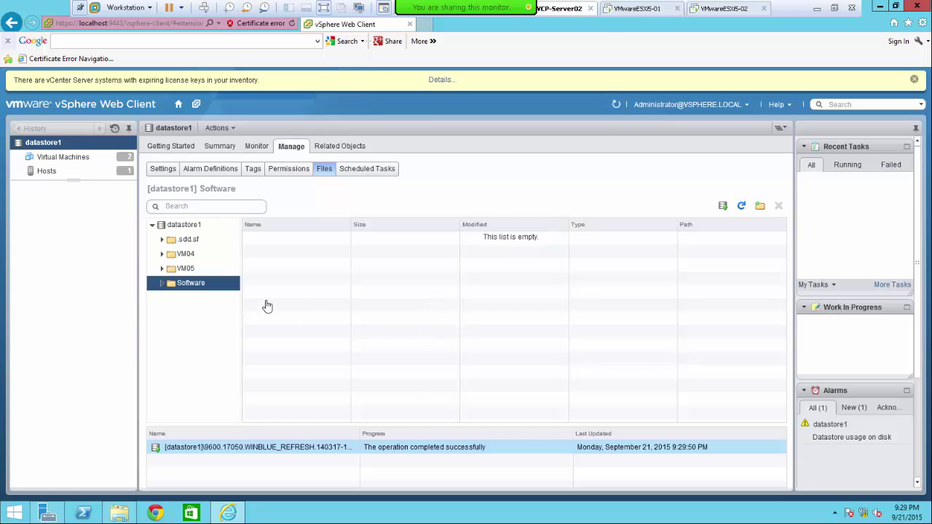
# - Select datastore1's Software folder and upload the 9600.17050 Windows 8.1 ISO into it
pyautogui.click(162, 284)
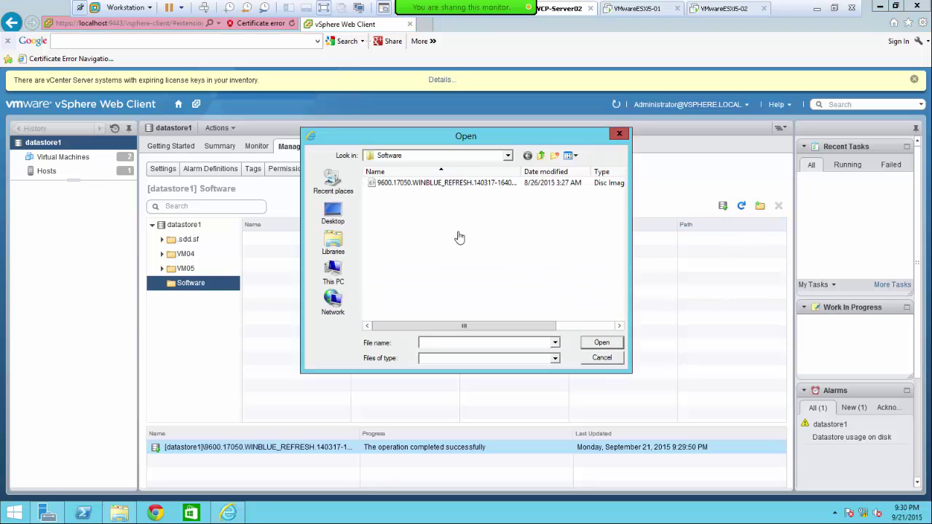
pyautogui.doubleClick(387, 186)
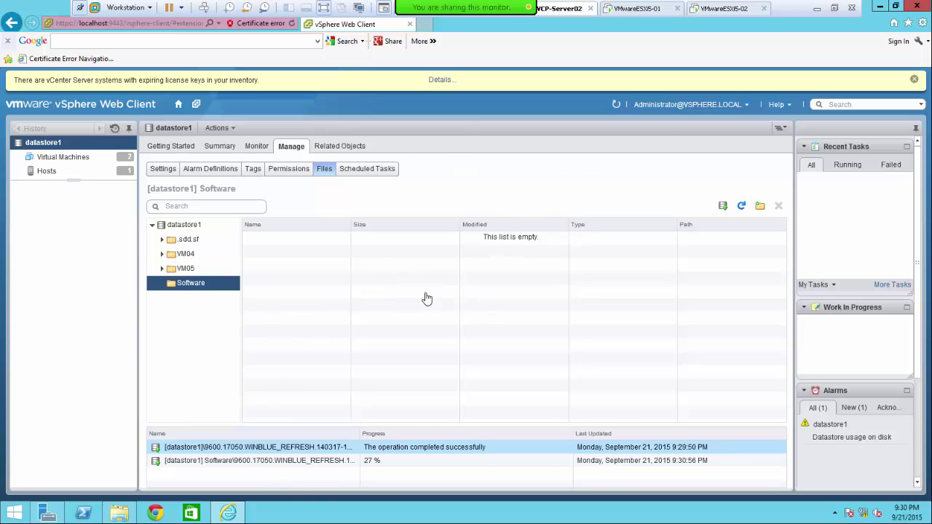
# - Minimize the browser, This PC and Server Manager, then launch VMware vSphere Client from Apps
pyautogui.click(880, 8)
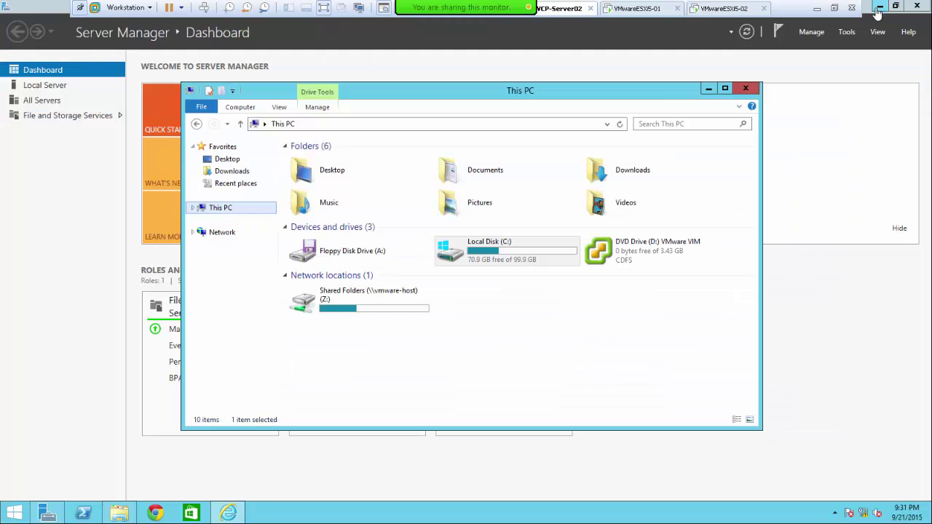
pyautogui.click(709, 88)
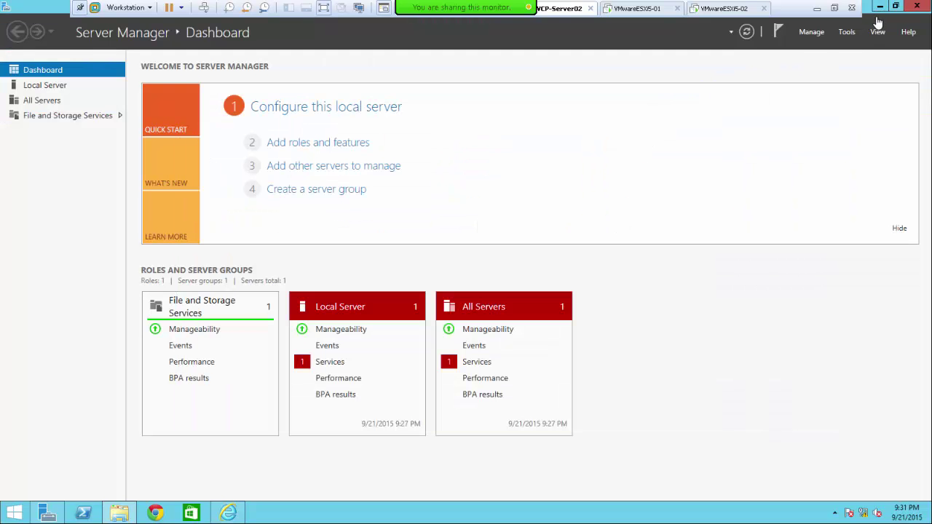
pyautogui.click(880, 6)
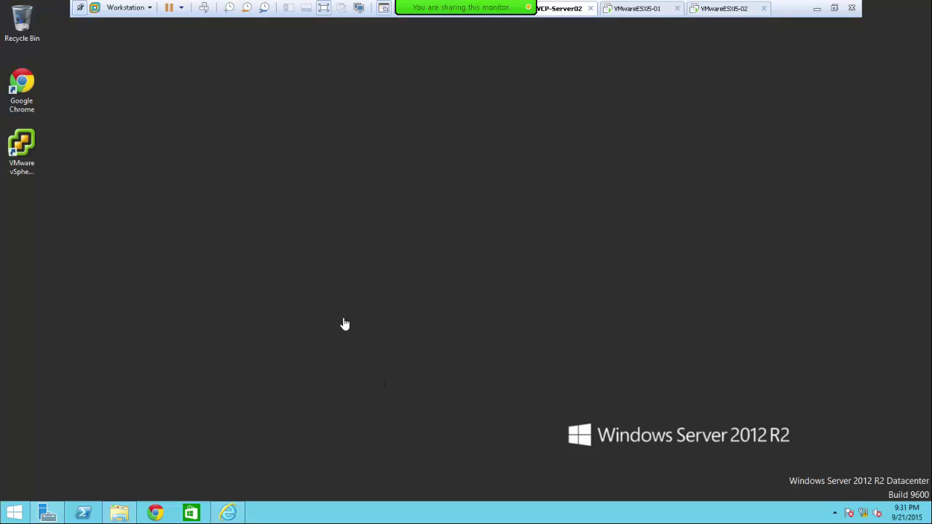
pyautogui.click(16, 518)
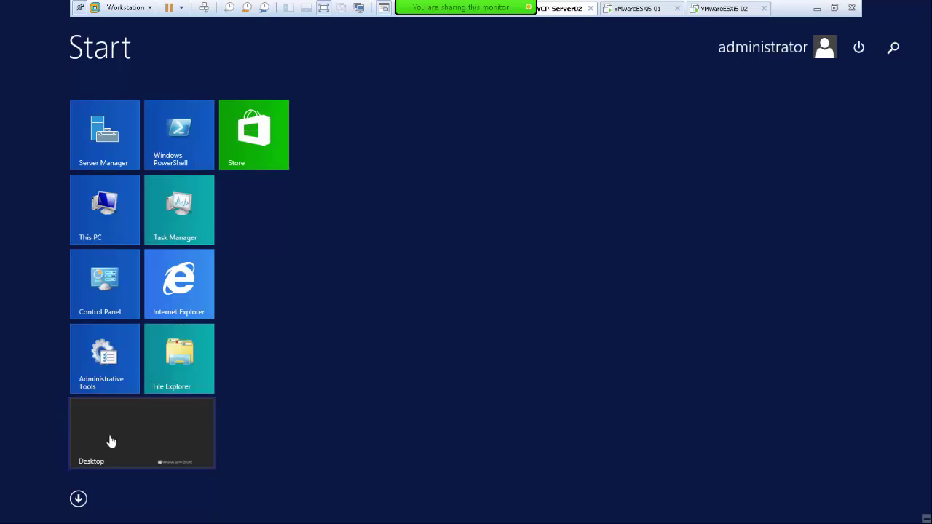
pyautogui.click(78, 499)
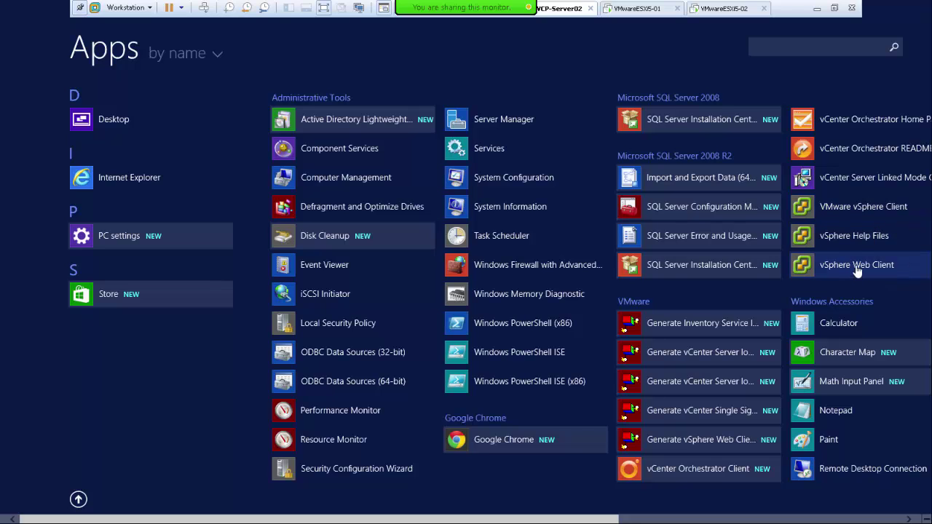
pyautogui.click(863, 207)
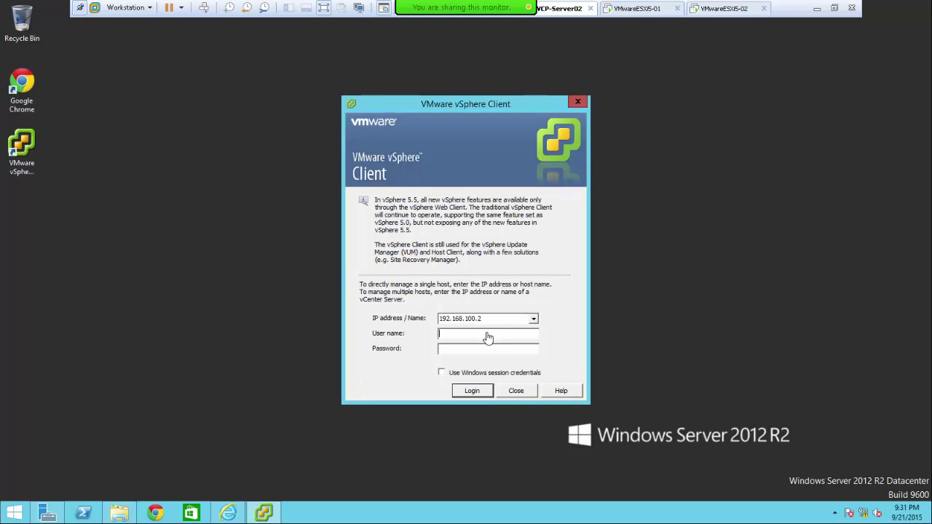
# - Enter the administrator user name and password, log in, and accept the untrusted certificate
pyautogui.click(488, 335)
pyautogui.write('adminis***')
pyautogui.click(467, 398)
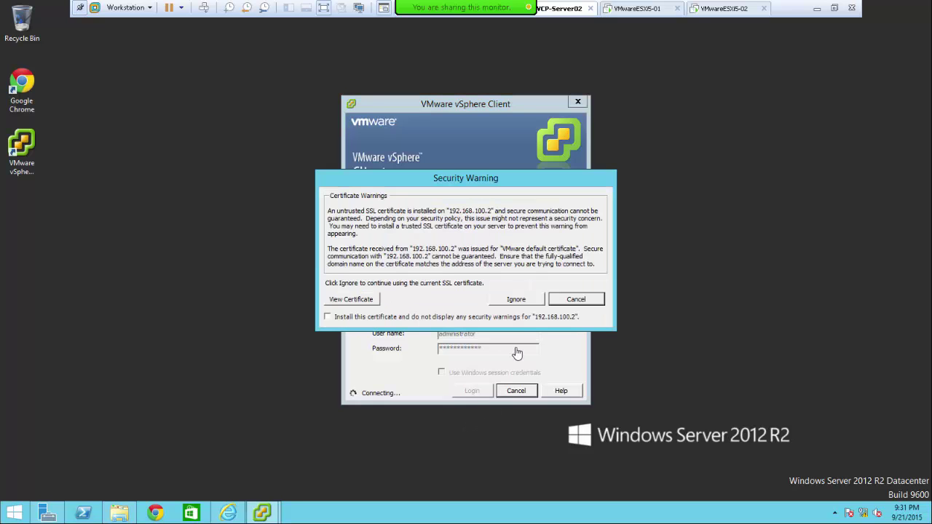
pyautogui.click(513, 300)
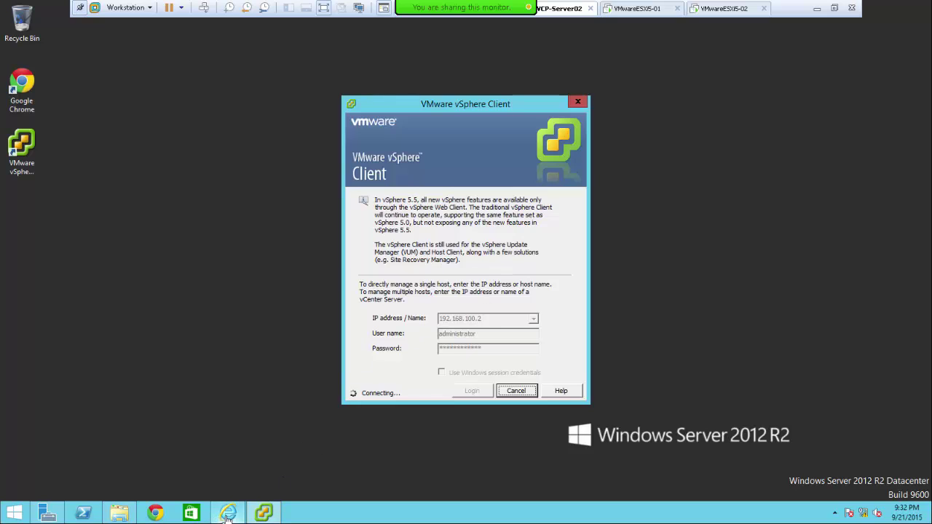
# - Dismiss the incorrect-credentials error, correct the user name to the domain-qualified form, and retry login
pyautogui.moveTo(226, 517)
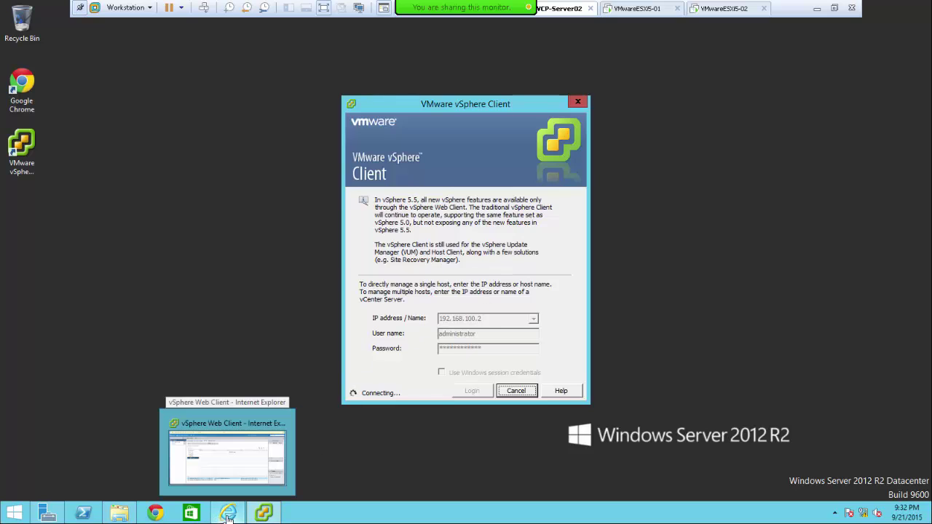
pyautogui.click(214, 428)
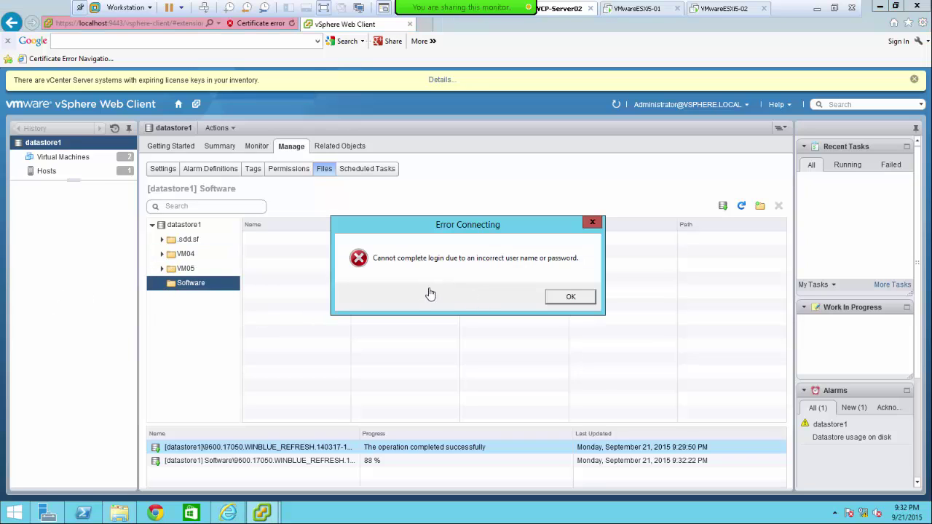
pyautogui.click(568, 297)
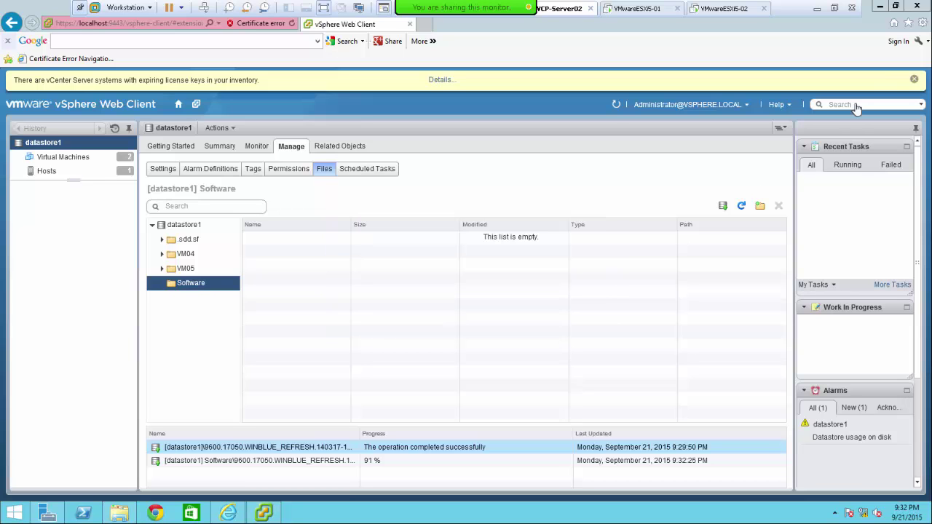
pyautogui.click(880, 6)
pyautogui.click(486, 336)
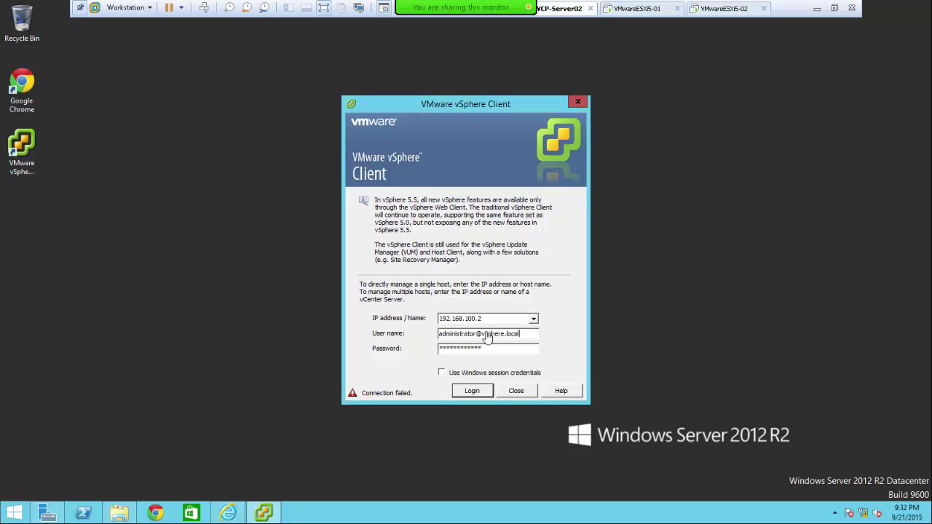
pyautogui.click(472, 392)
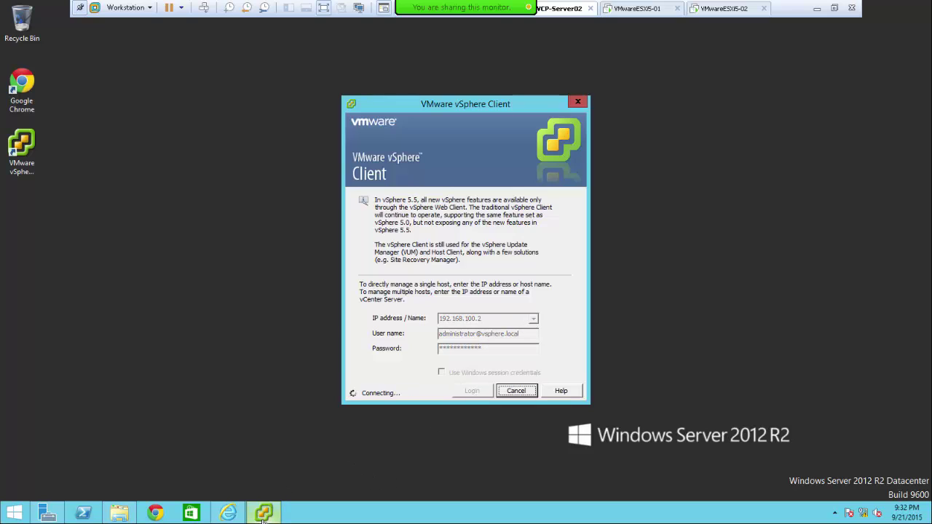
# - In the Web Client, select the Software upload task and uploaded ISO, then view datastore1's hosts
pyautogui.moveTo(228, 513)
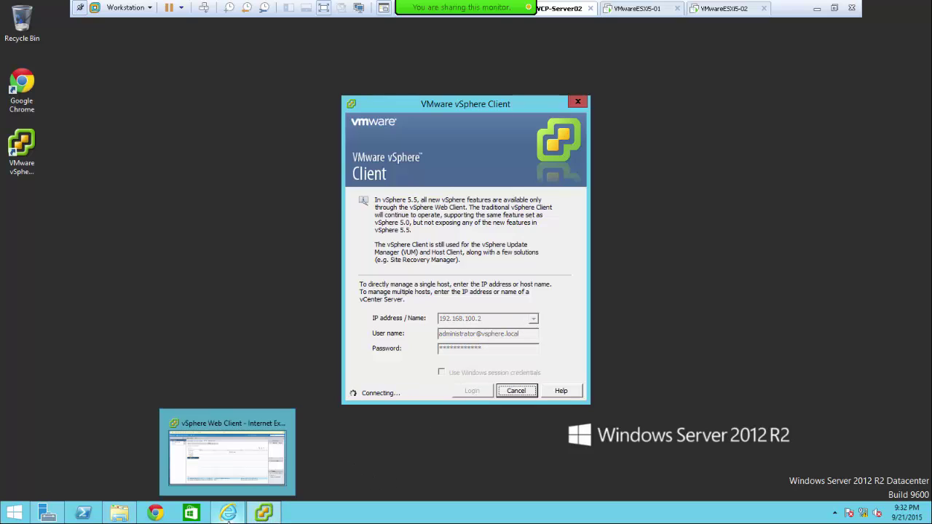
pyautogui.click(220, 444)
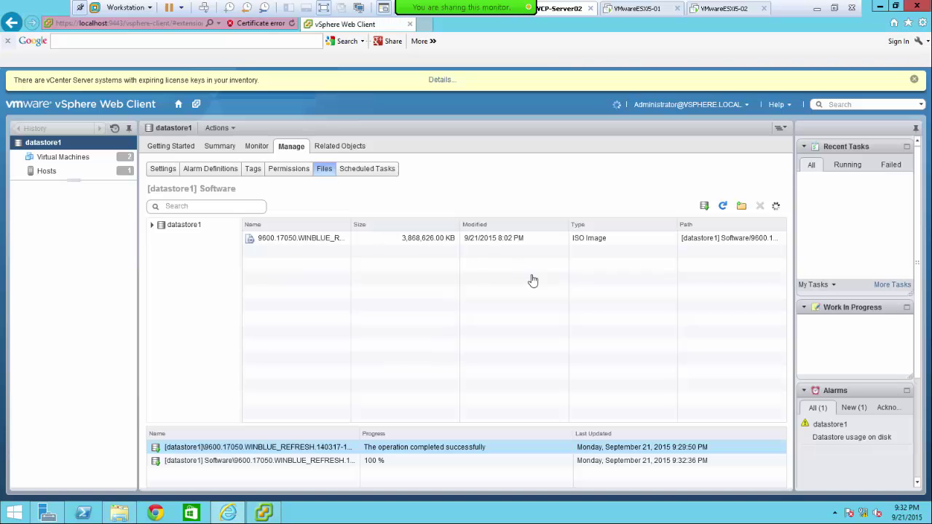
pyautogui.click(381, 462)
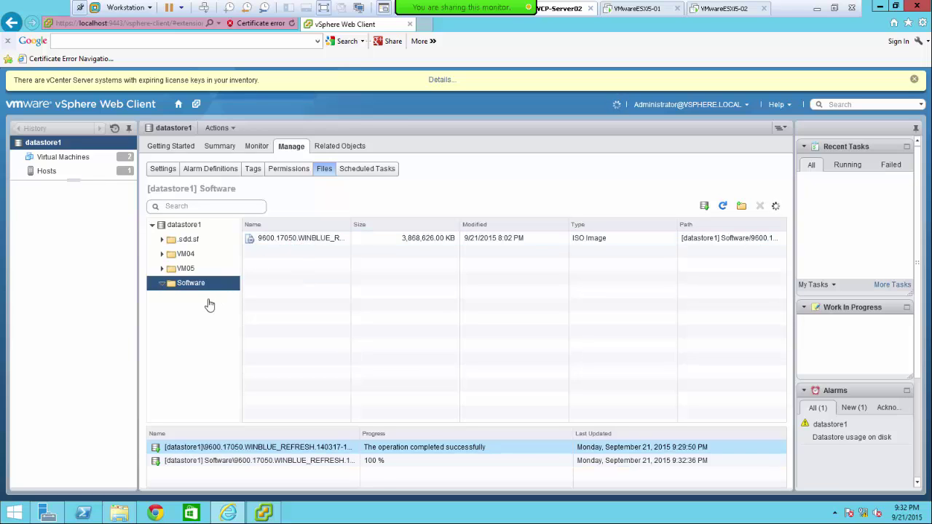
pyautogui.click(284, 244)
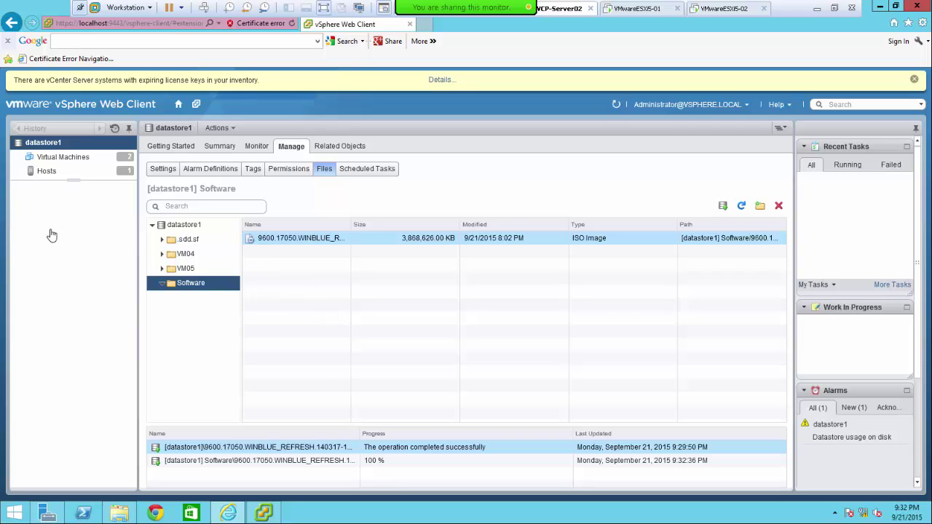
pyautogui.click(36, 171)
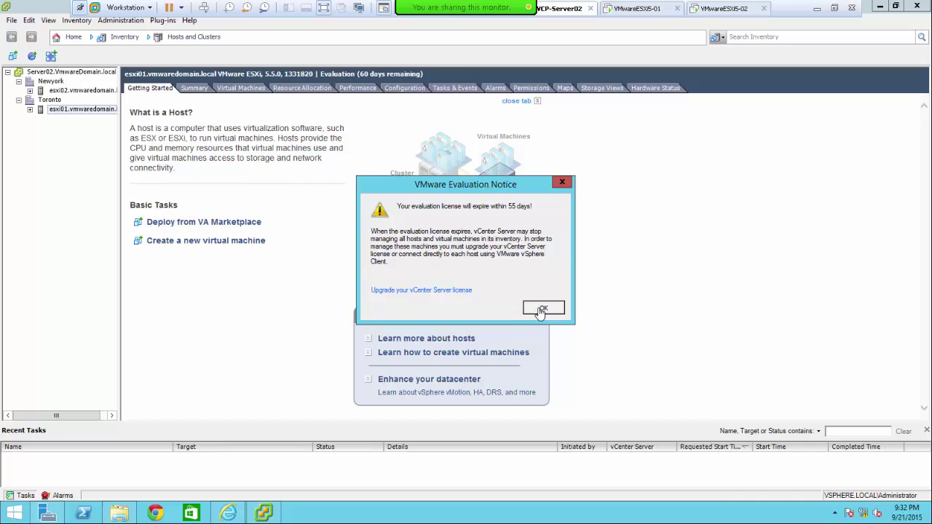
# - Dismiss the evaluation licence notice and select host esxi01 in the inventory
pyautogui.click(543, 309)
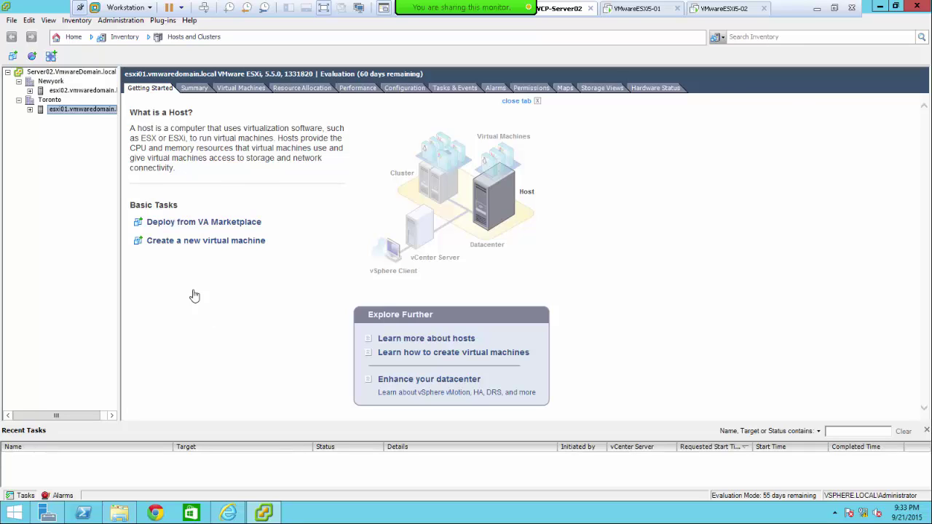
pyautogui.click(29, 110)
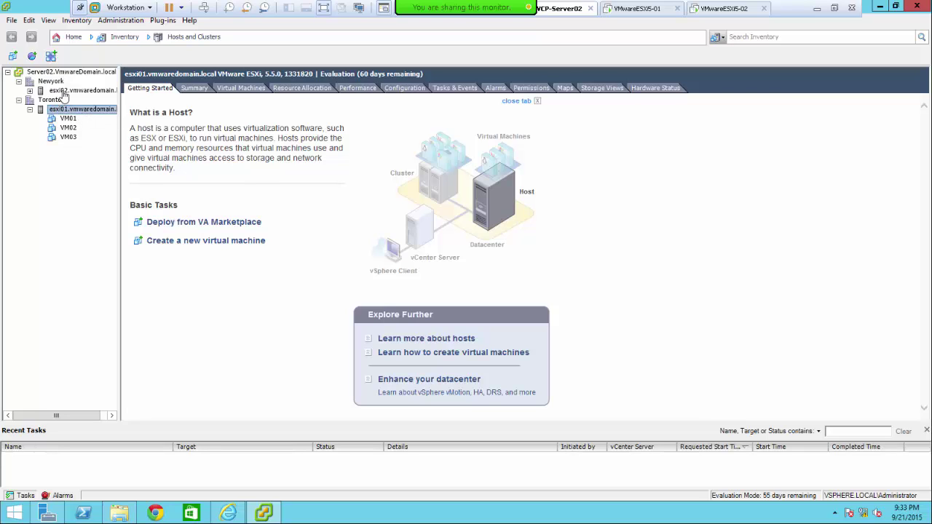
pyautogui.click(64, 91)
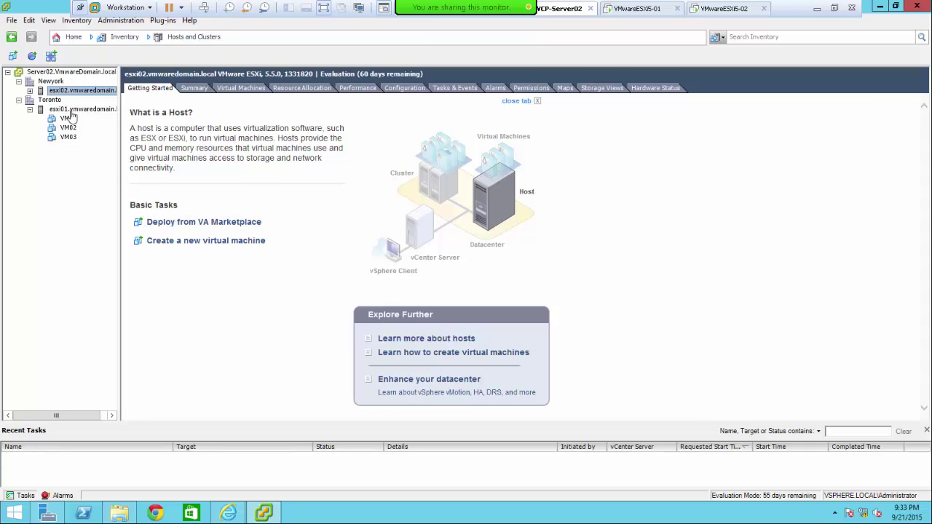
pyautogui.click(73, 111)
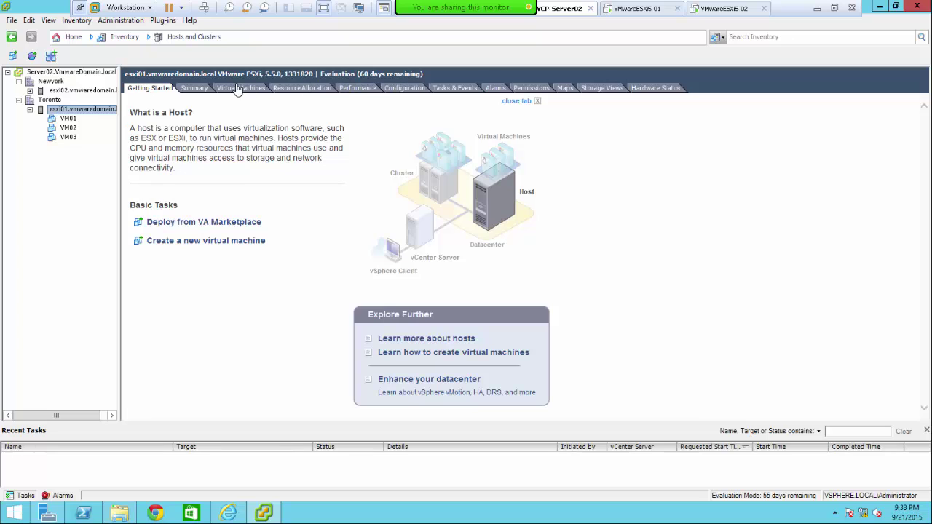
# - Show esxi01's Configuration > Storage and select datastore1
pyautogui.click(402, 89)
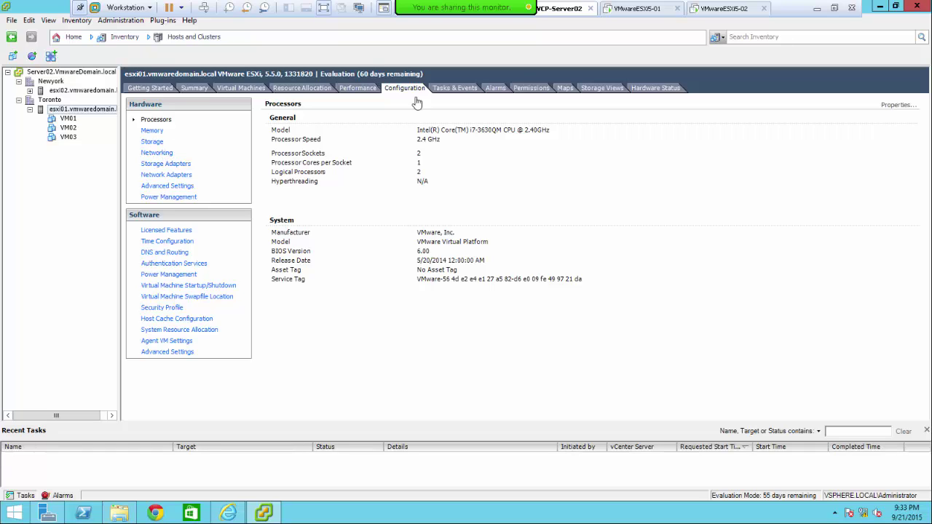
pyautogui.click(153, 142)
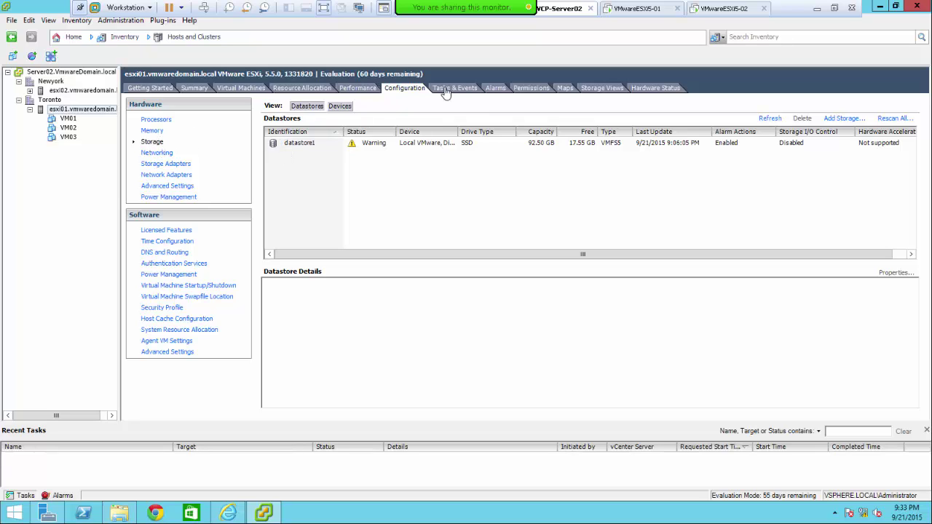
pyautogui.click(306, 149)
# - Browse datastore1, create a folder named 'Soft', and open it
pyautogui.rightClick(304, 150)
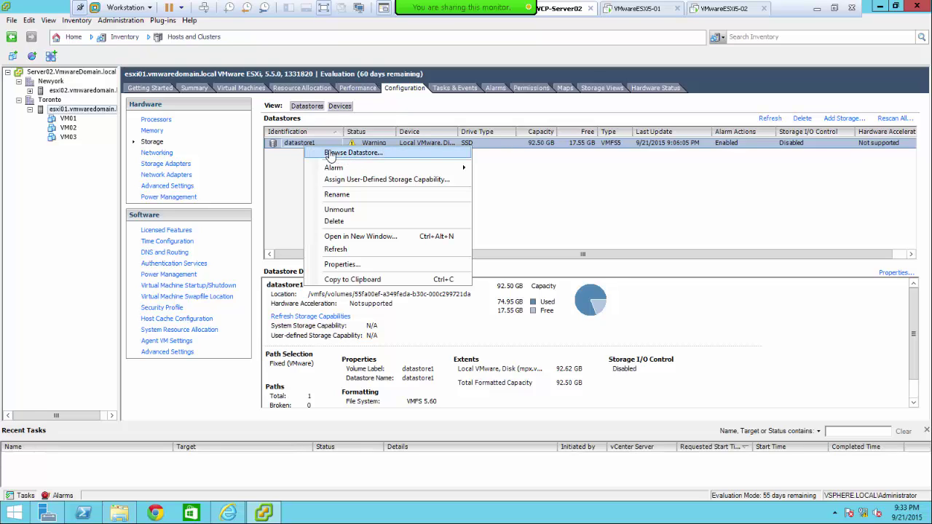
pyautogui.click(333, 153)
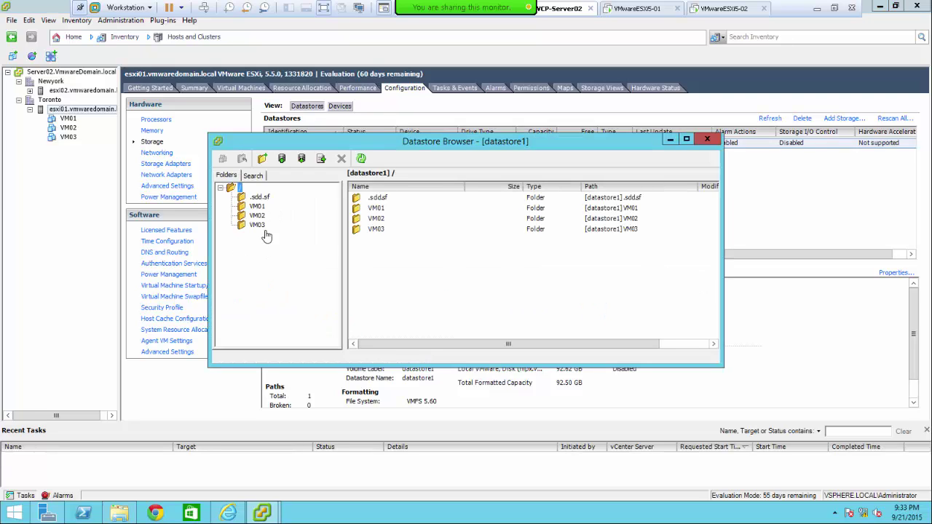
pyautogui.click(262, 160)
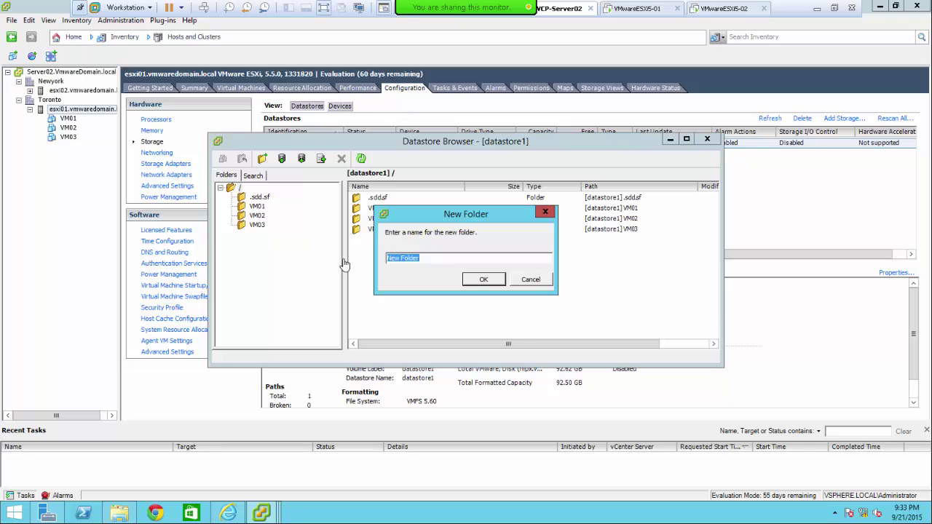
pyautogui.write('Soft')
pyautogui.click(480, 281)
pyautogui.click(254, 235)
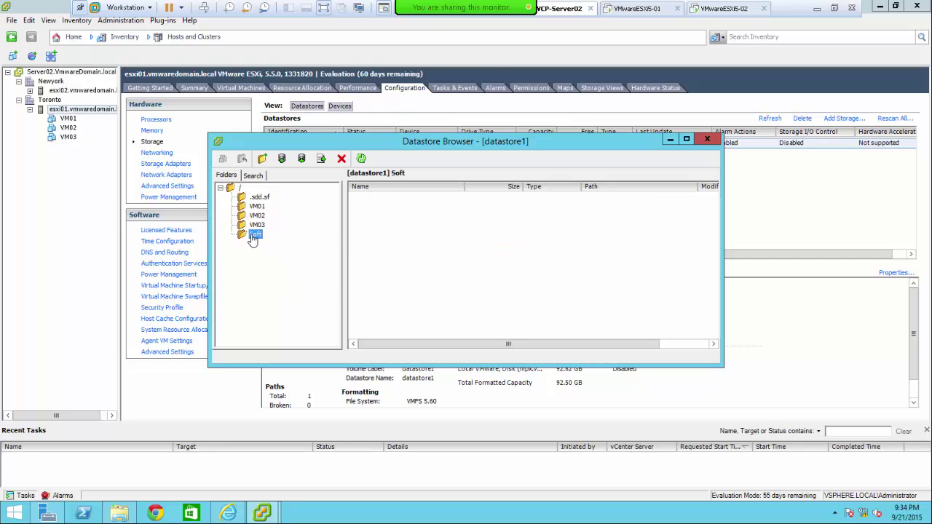
# - Upload the 'Powershell to enable flash player' file from Documents into Soft, then close the browser
pyautogui.click(282, 160)
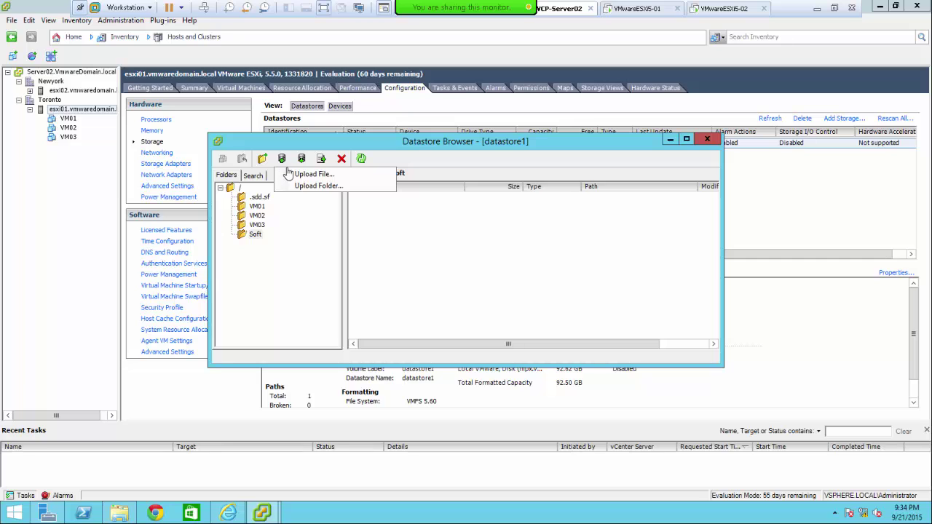
pyautogui.click(292, 178)
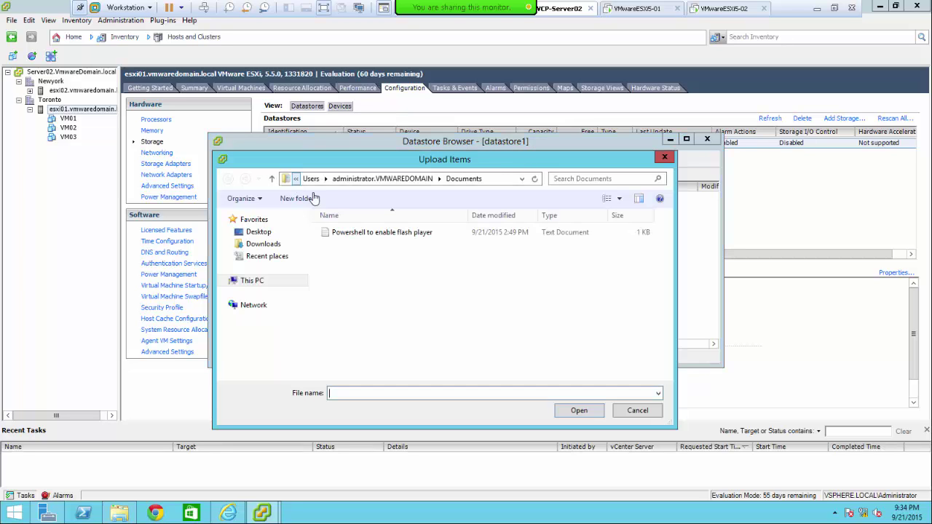
pyautogui.doubleClick(354, 233)
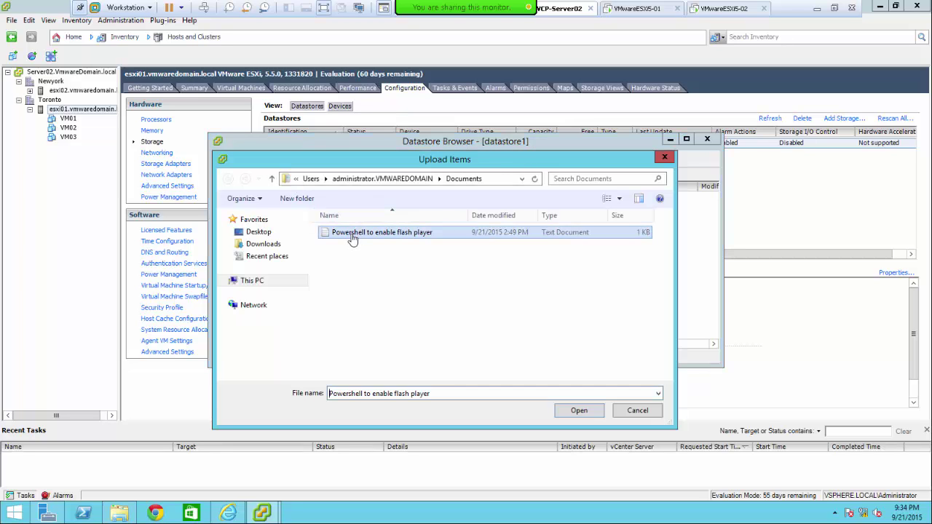
pyautogui.click(435, 285)
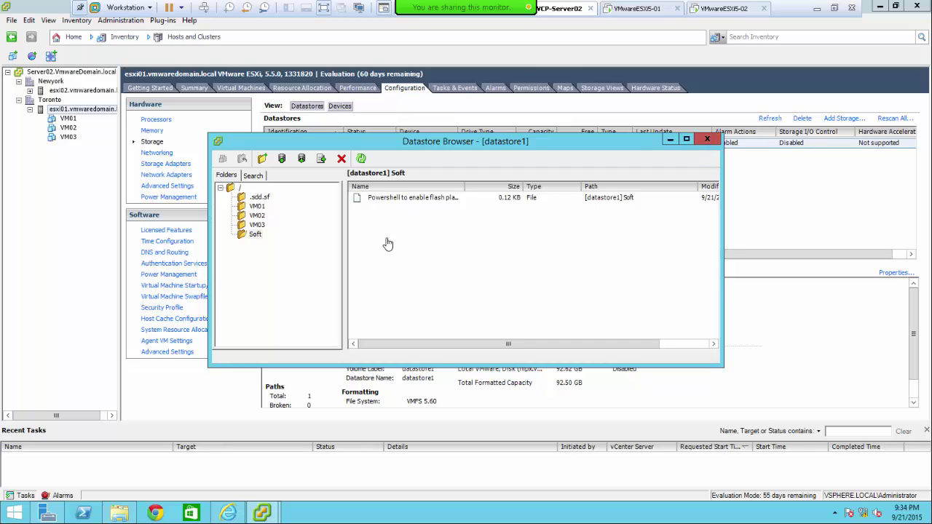
pyautogui.click(706, 140)
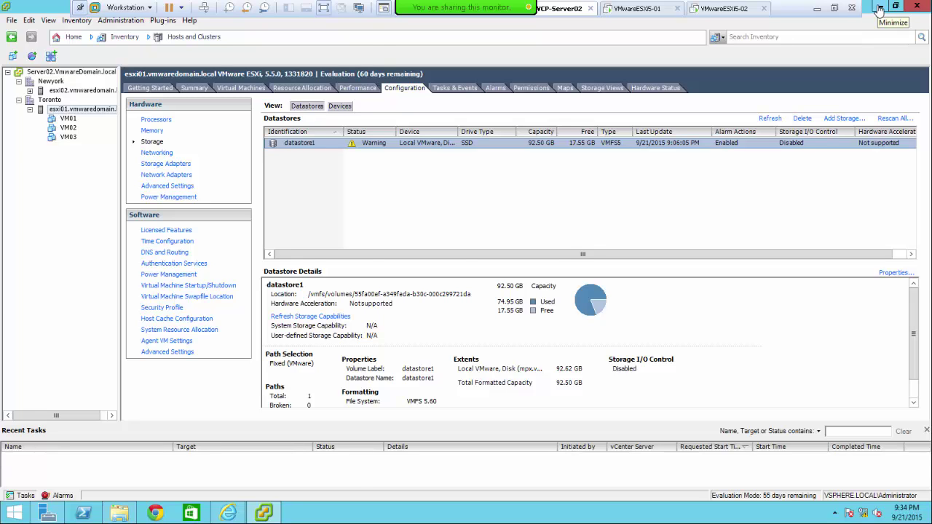
# - Minimize vSphere Client and show VM04's hardware settings from datastore1's Virtual Machines list
pyautogui.click(879, 9)
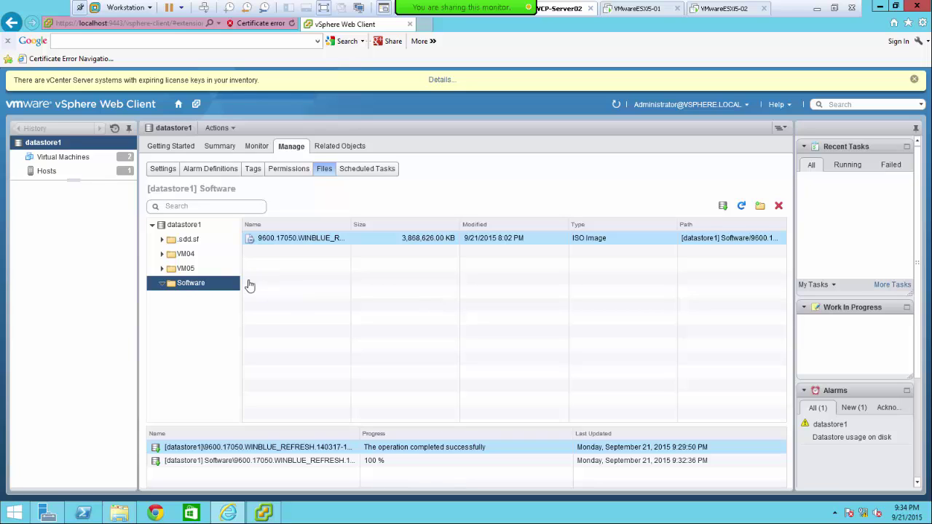
pyautogui.click(43, 159)
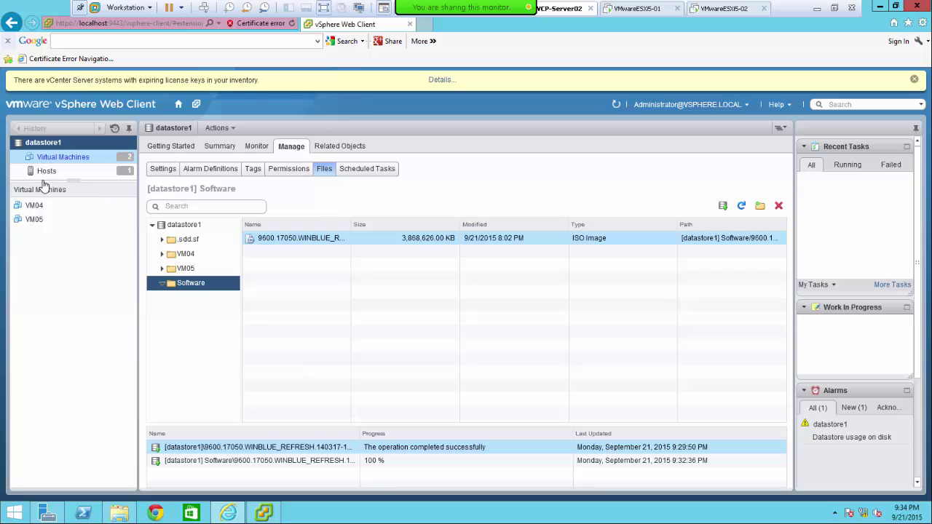
pyautogui.click(36, 207)
pyautogui.click(35, 209)
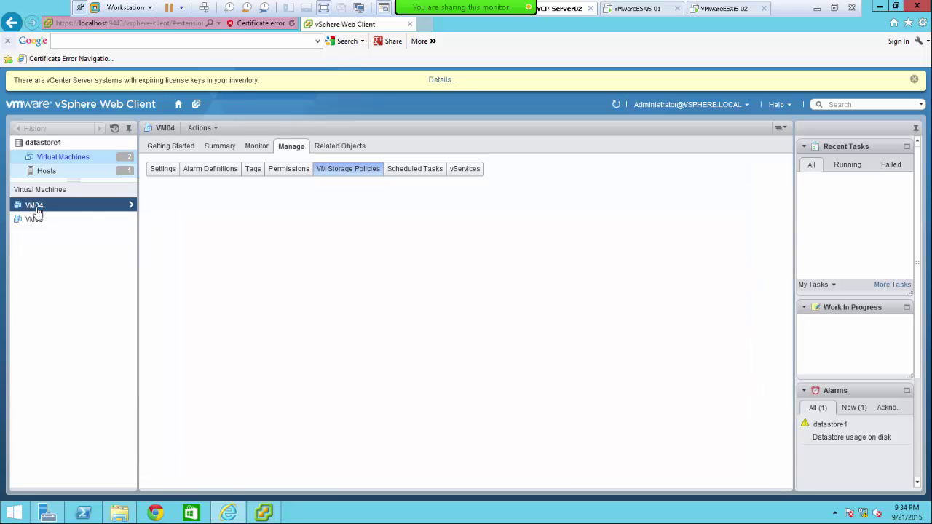
pyautogui.click(162, 169)
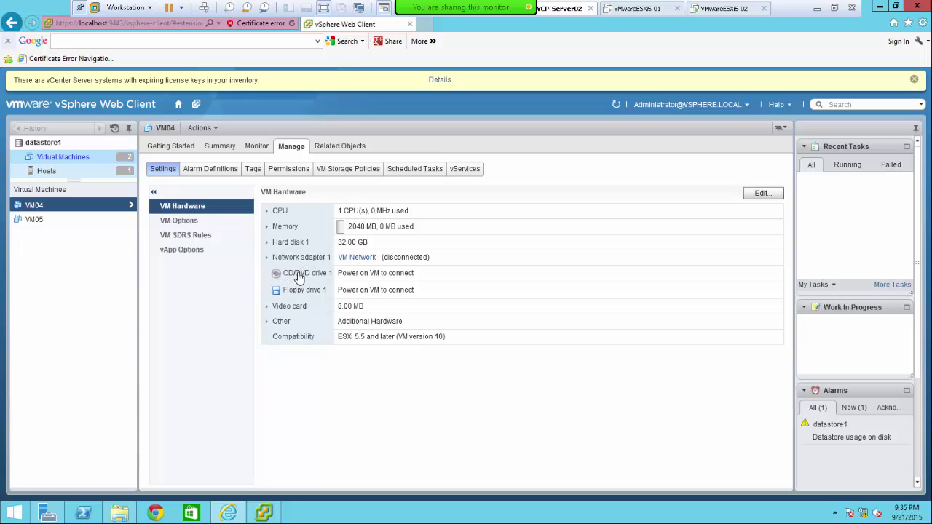
# - Open VM04's Edit Settings dialog from its right-click actions menu, dismissing the Flash menu
pyautogui.rightClick(298, 277)
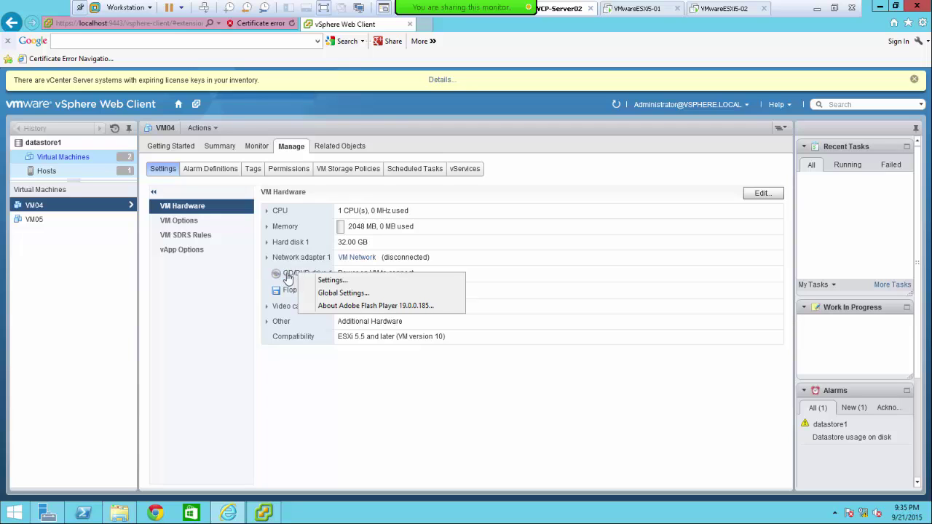
pyautogui.rightClick(44, 212)
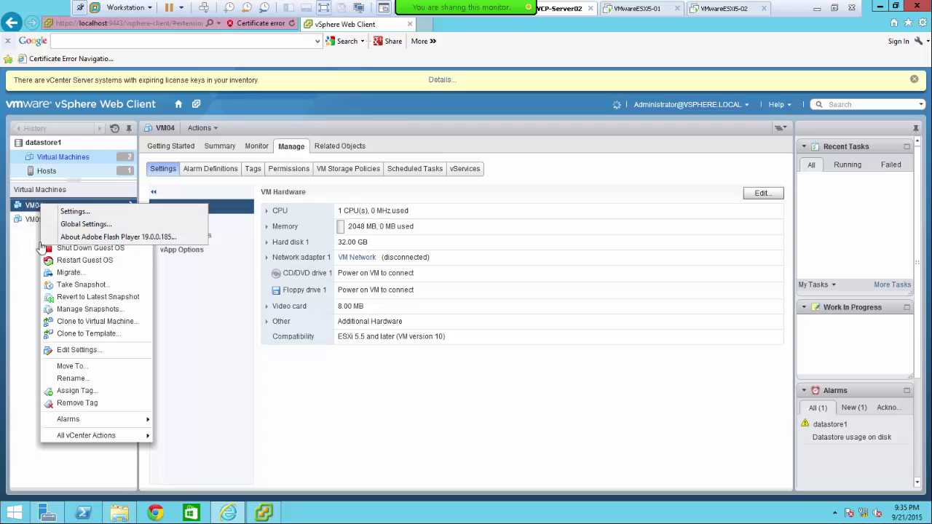
pyautogui.click(43, 361)
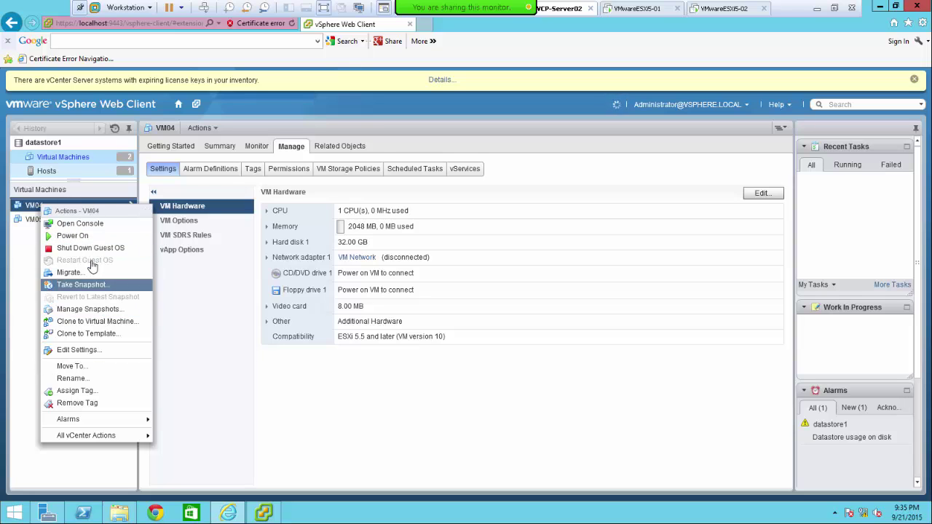
pyautogui.click(78, 352)
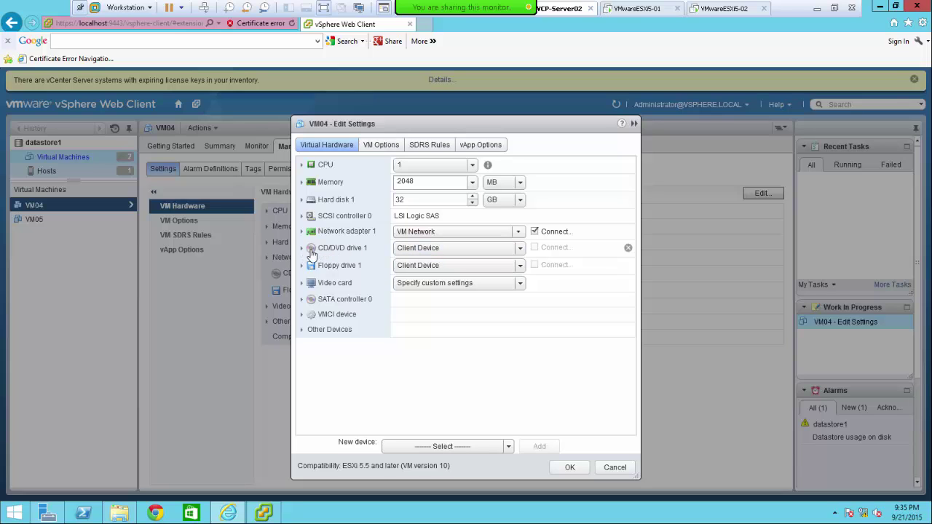
# - Put CD/DVD drive 1 on IDE(0:0) in Passthrough CDROM mode, then bring vSphere Client forward
pyautogui.click(302, 248)
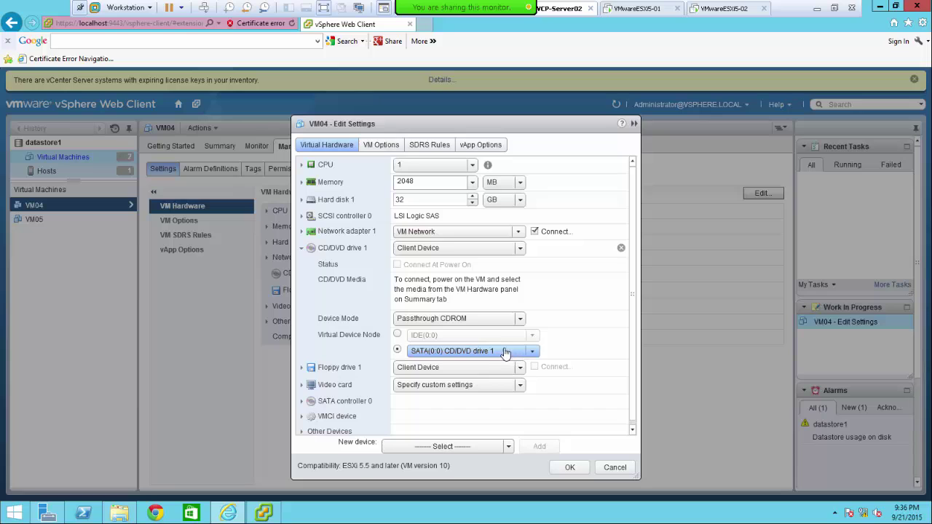
pyautogui.click(397, 336)
pyautogui.click(539, 337)
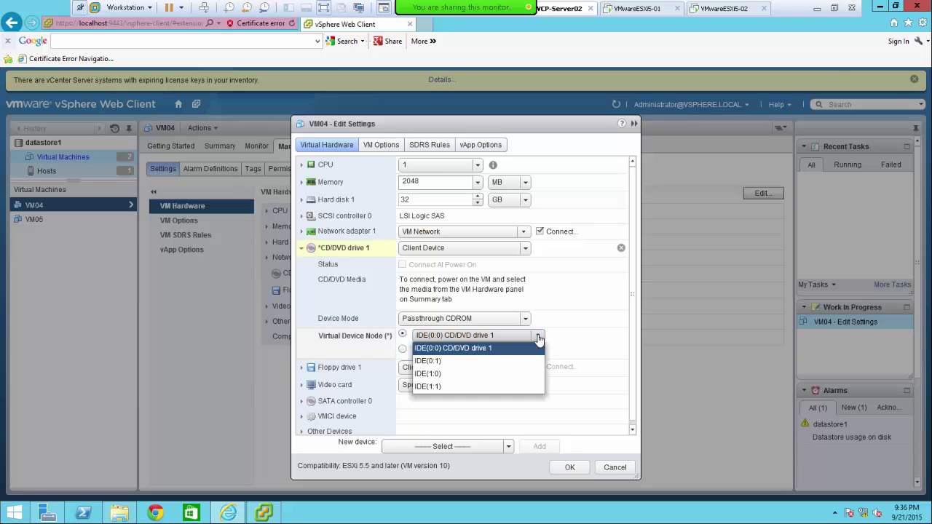
pyautogui.click(539, 338)
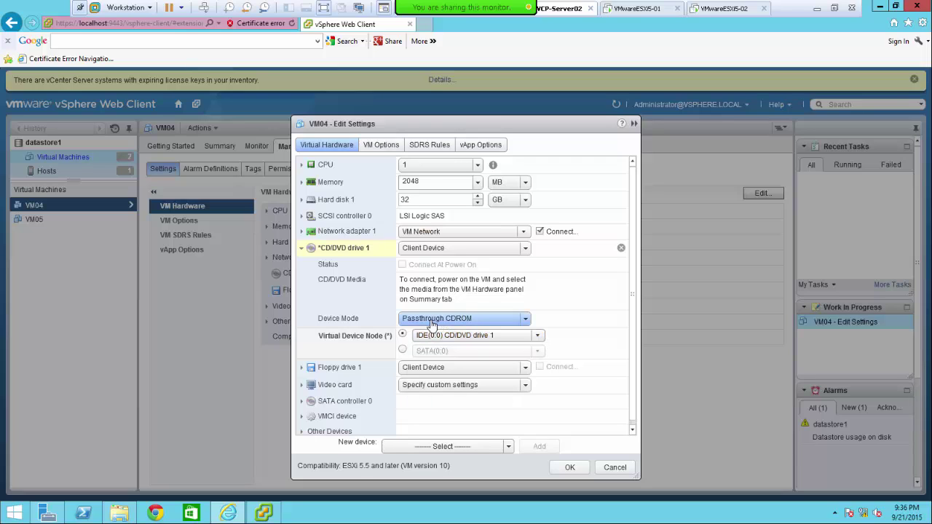
pyautogui.click(525, 320)
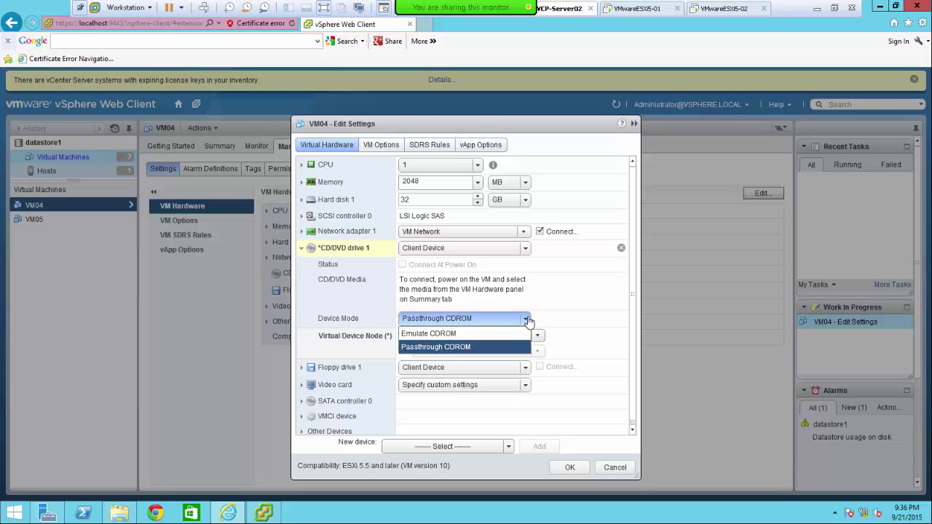
pyautogui.click(529, 321)
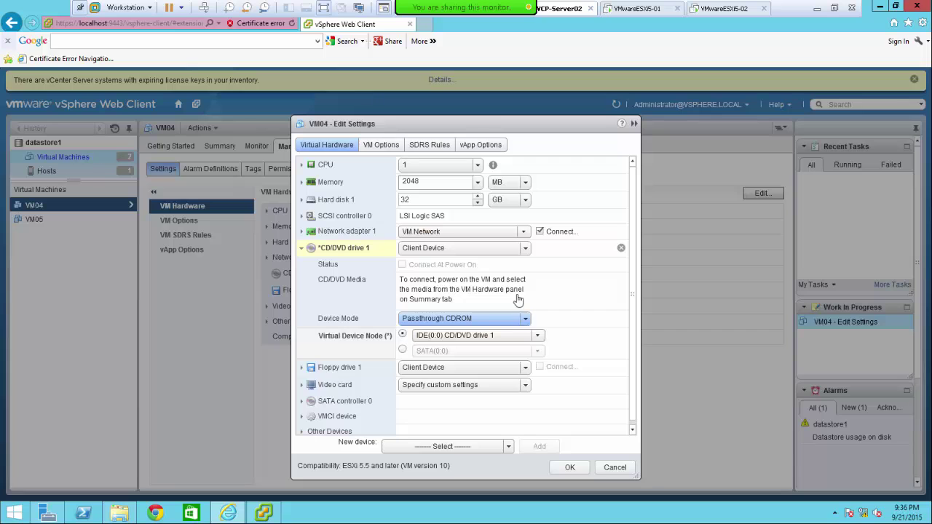
pyautogui.click(264, 514)
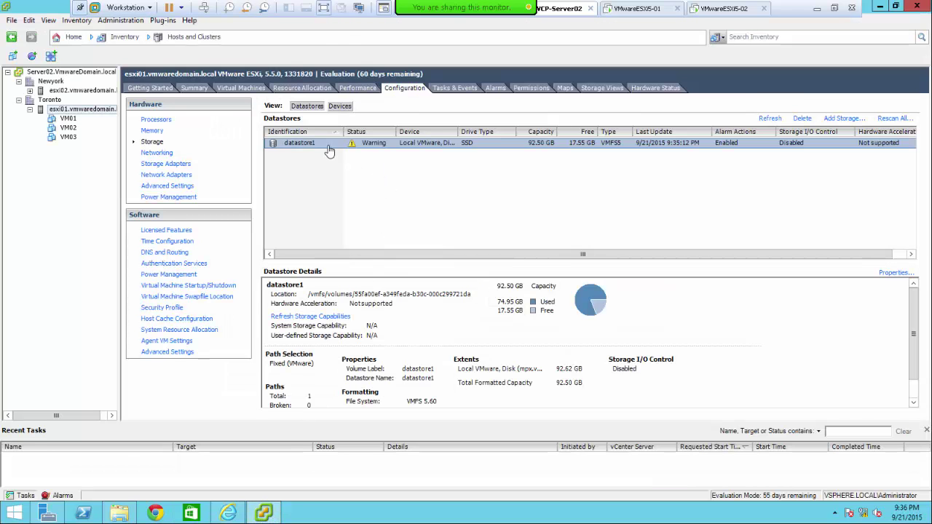
# - Open VM04's properties under esxi02 in vSphere Client, acknowledging the restricted-editing warning
pyautogui.click(29, 90)
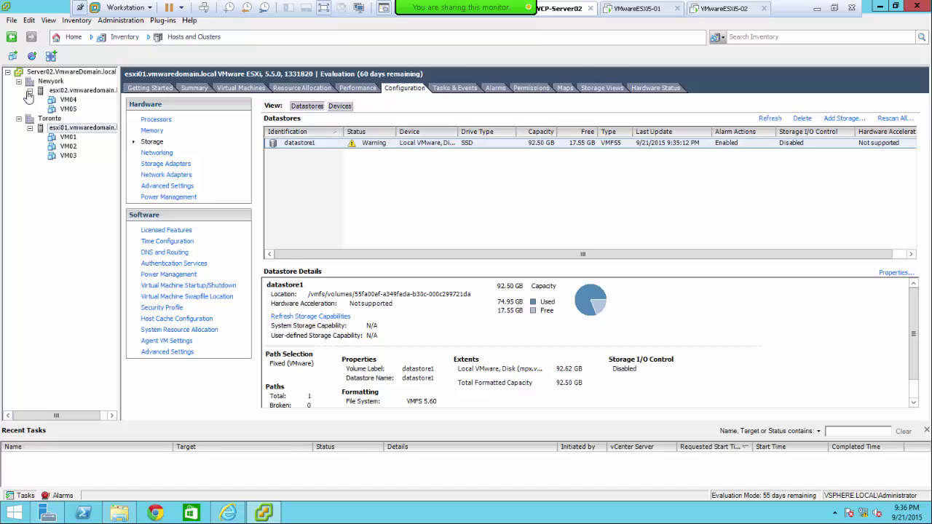
pyautogui.click(67, 102)
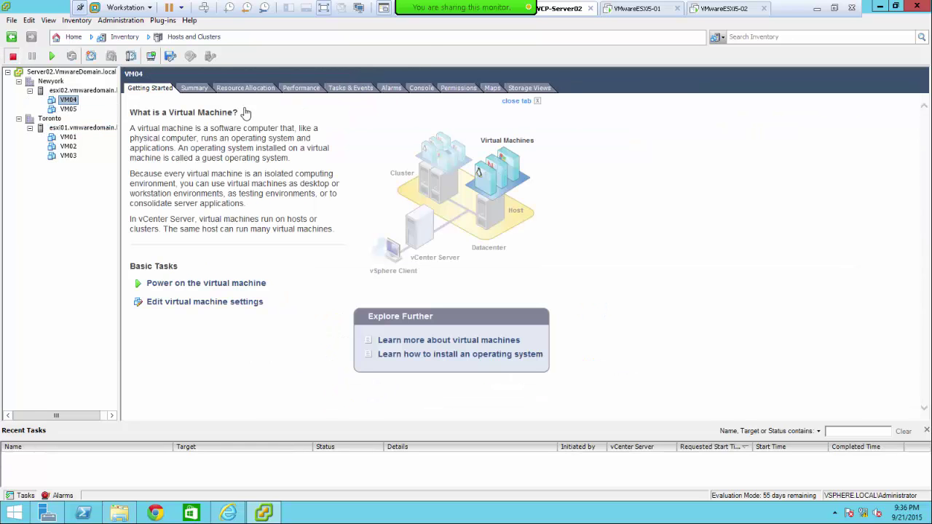
pyautogui.rightClick(71, 101)
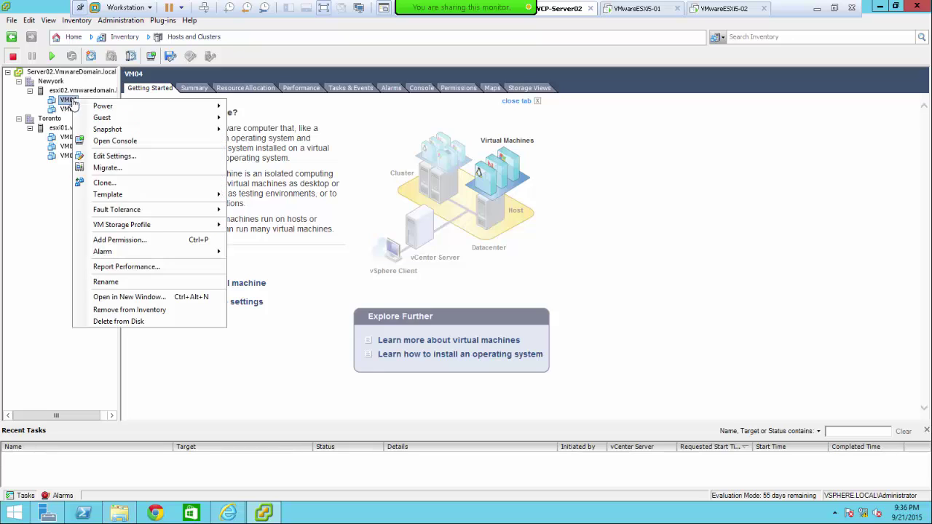
pyautogui.click(115, 156)
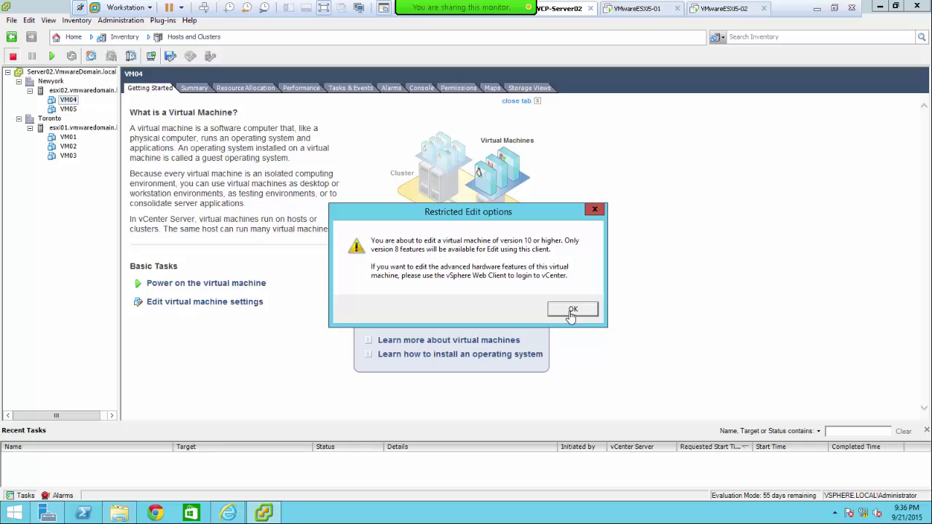
pyautogui.click(573, 310)
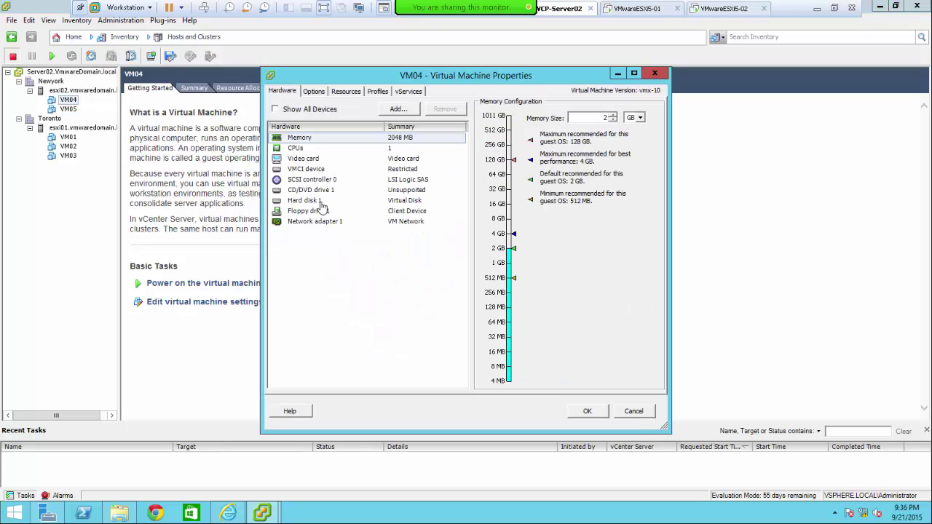
# - Check CD/DVD drive 1, cancel without changes, and minimize vSphere Client
pyautogui.click(309, 192)
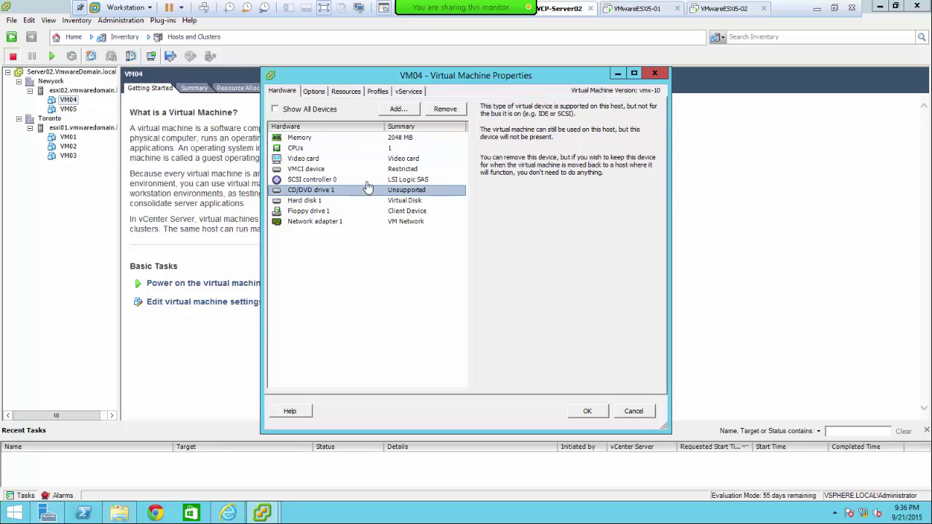
pyautogui.click(633, 410)
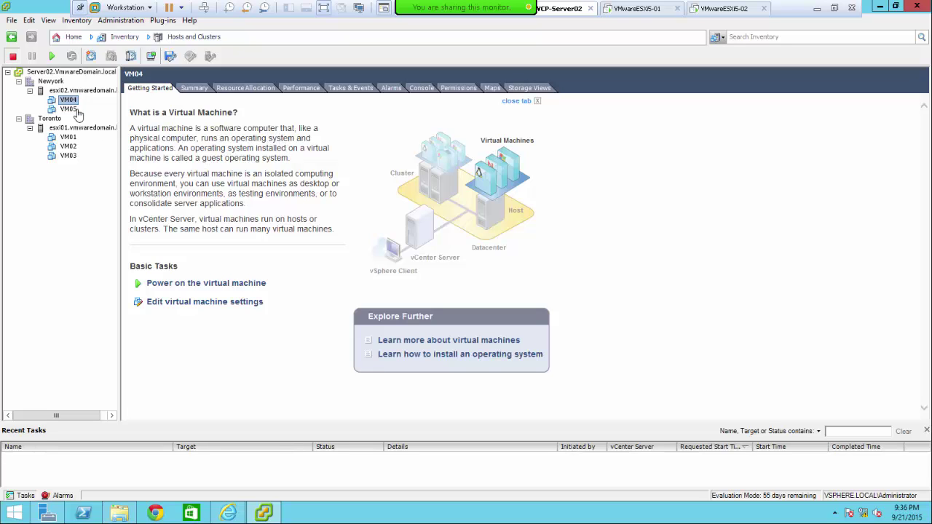
pyautogui.click(880, 6)
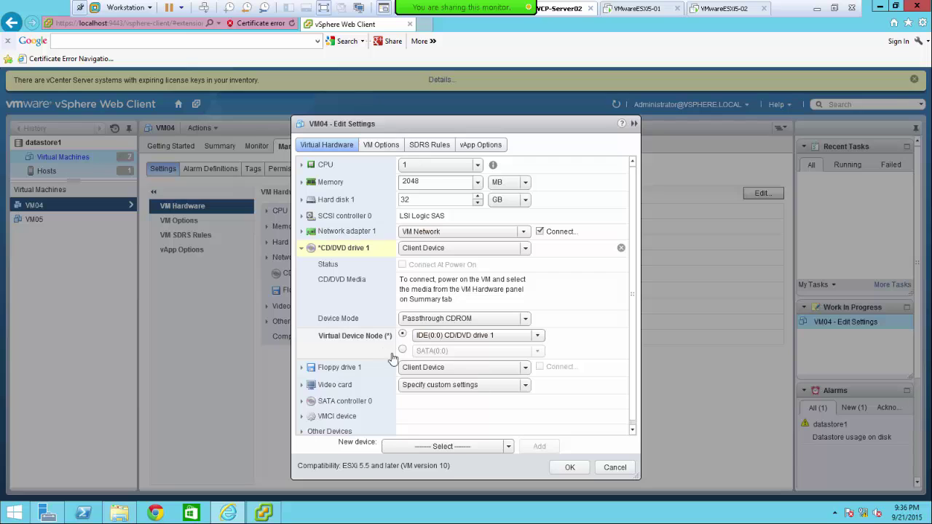
# - Point CD/DVD drive 1 at the Datastore ISO File in datastore1's Software folder and save
pyautogui.scroll(-1, 634, 340)
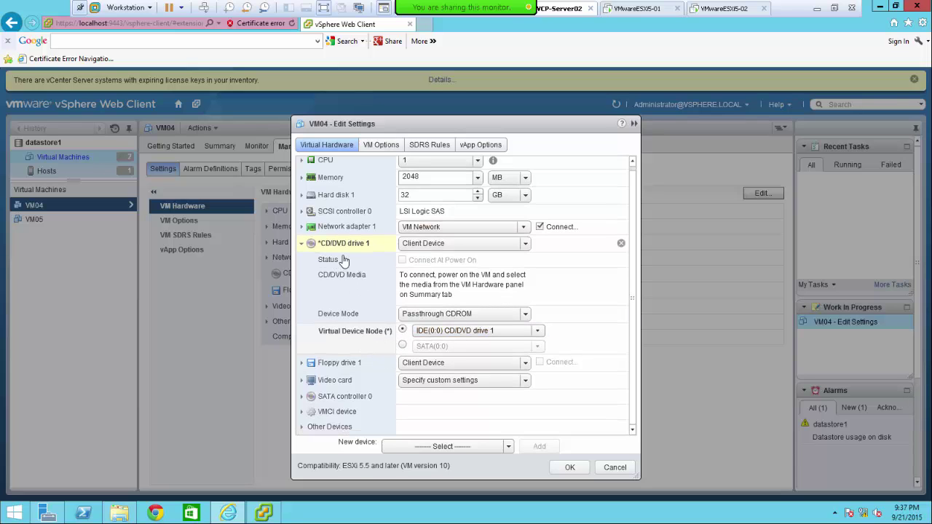
pyautogui.click(526, 244)
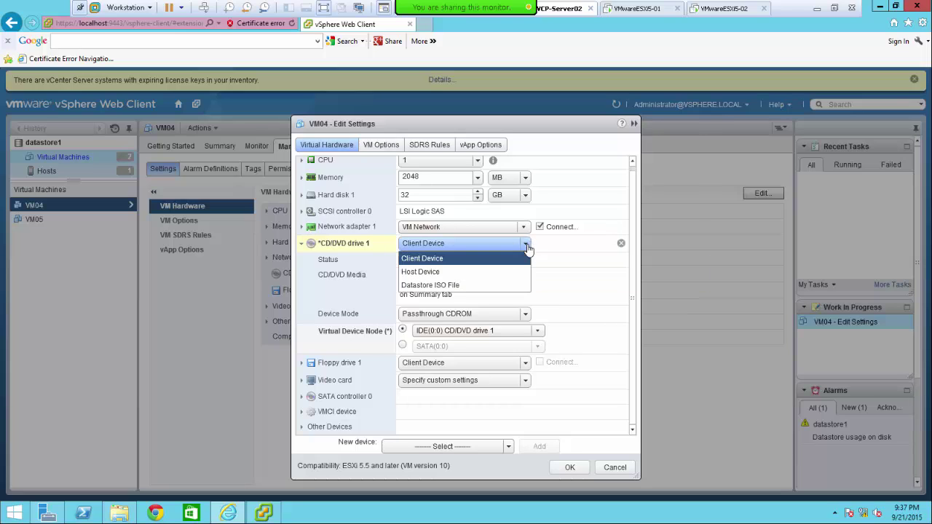
pyautogui.click(470, 289)
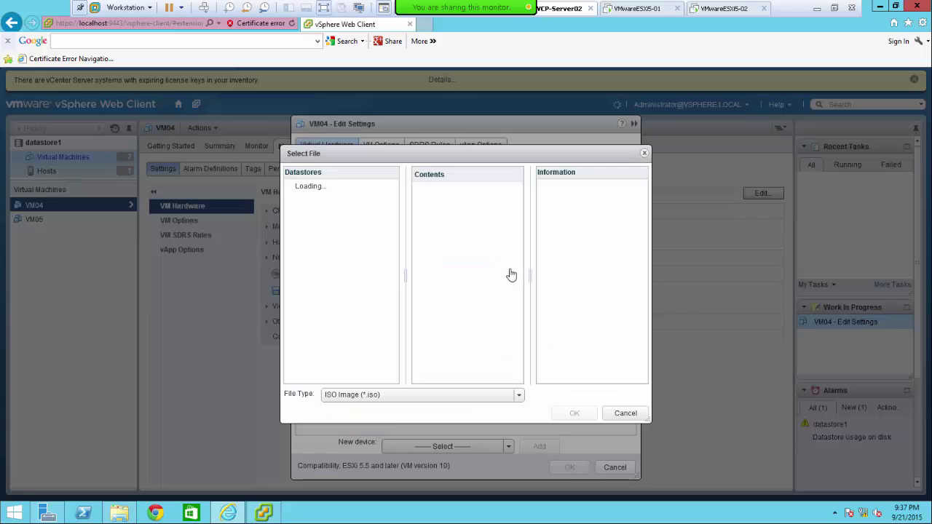
pyautogui.click(296, 190)
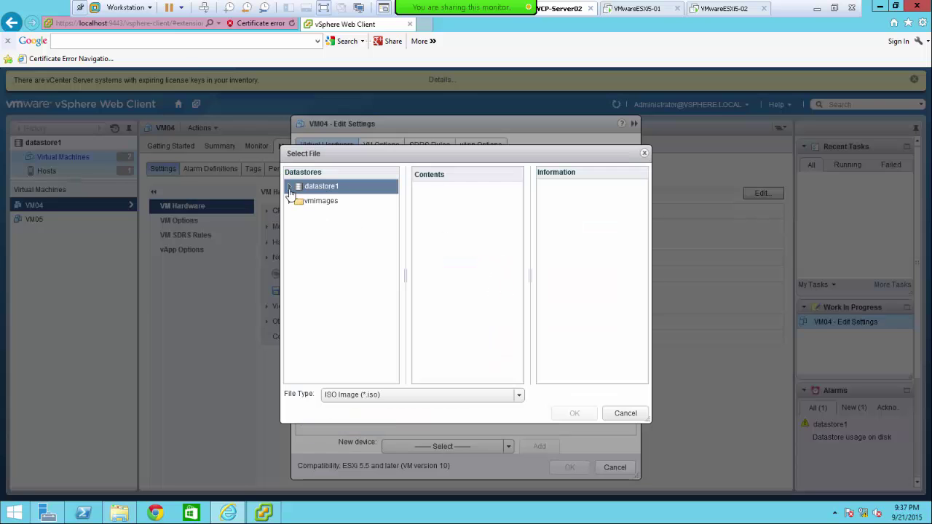
pyautogui.click(290, 188)
pyautogui.click(336, 204)
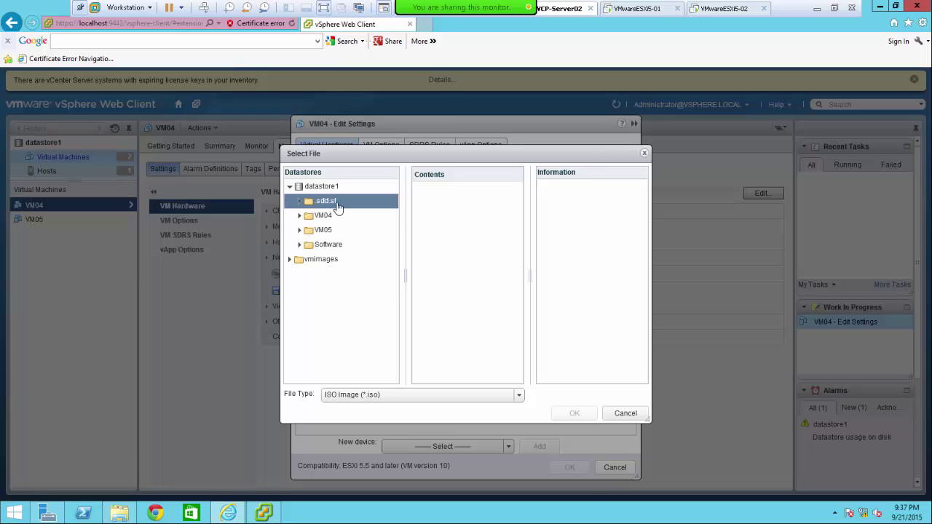
pyautogui.click(337, 249)
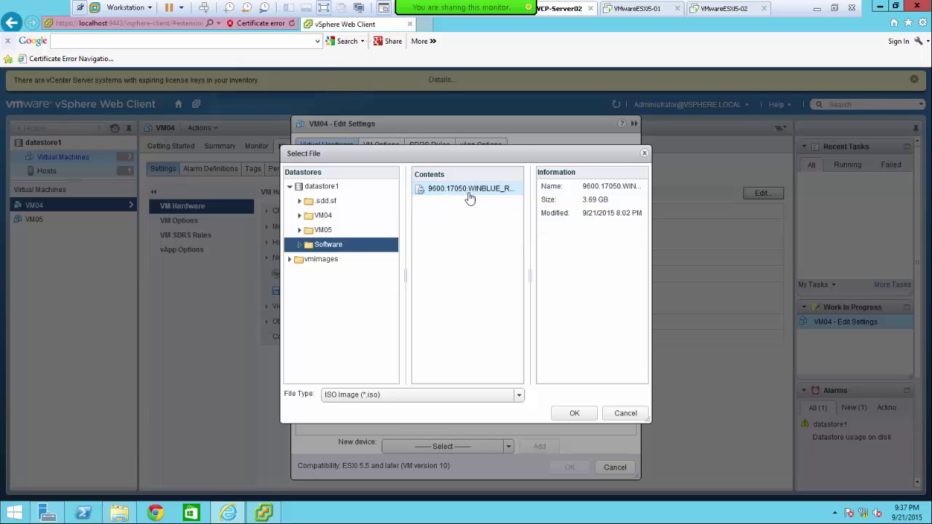
pyautogui.click(572, 414)
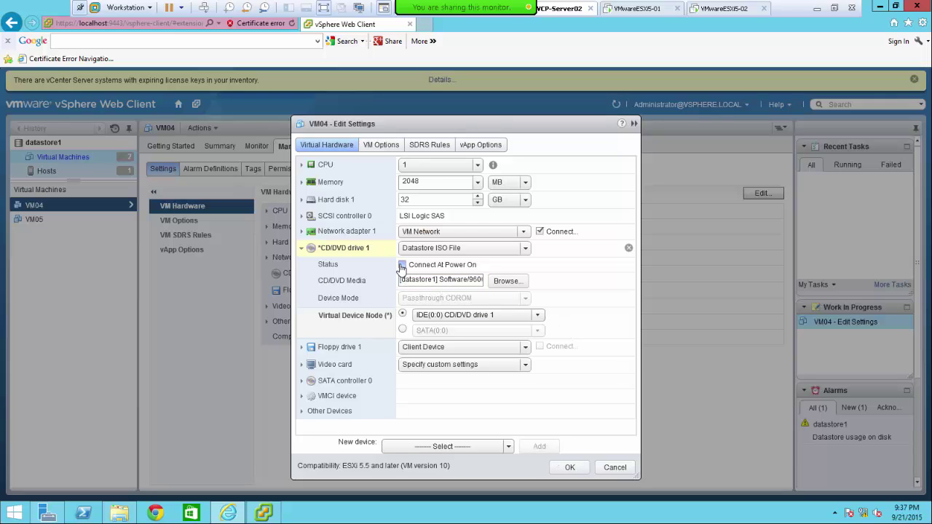
pyautogui.click(569, 468)
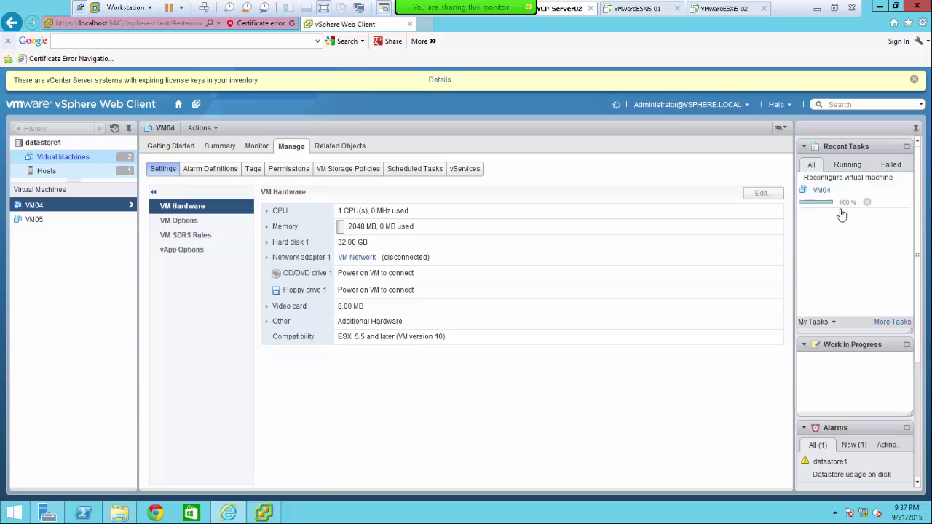
# - Power on VM04 from its actions menu, dismissing the interfering plugin pop-ups
pyautogui.rightClick(36, 210)
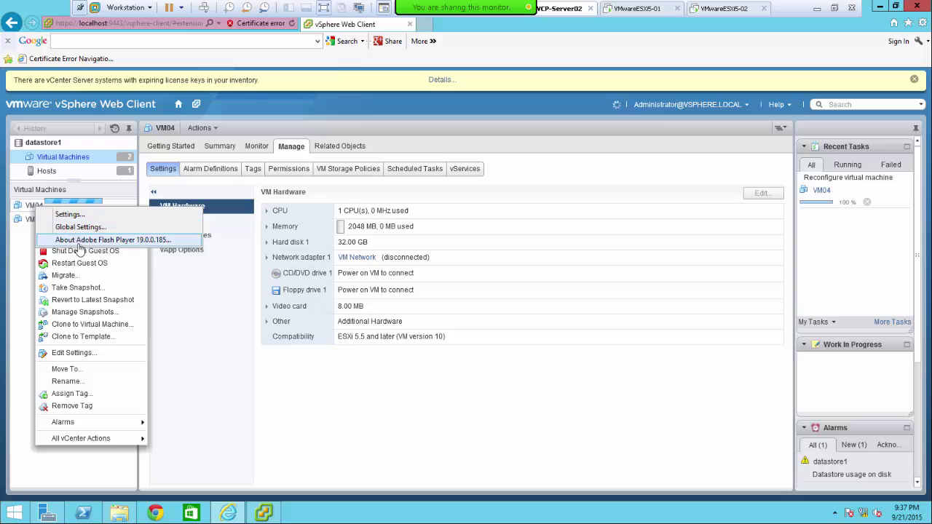
pyautogui.click(29, 208)
pyautogui.rightClick(28, 205)
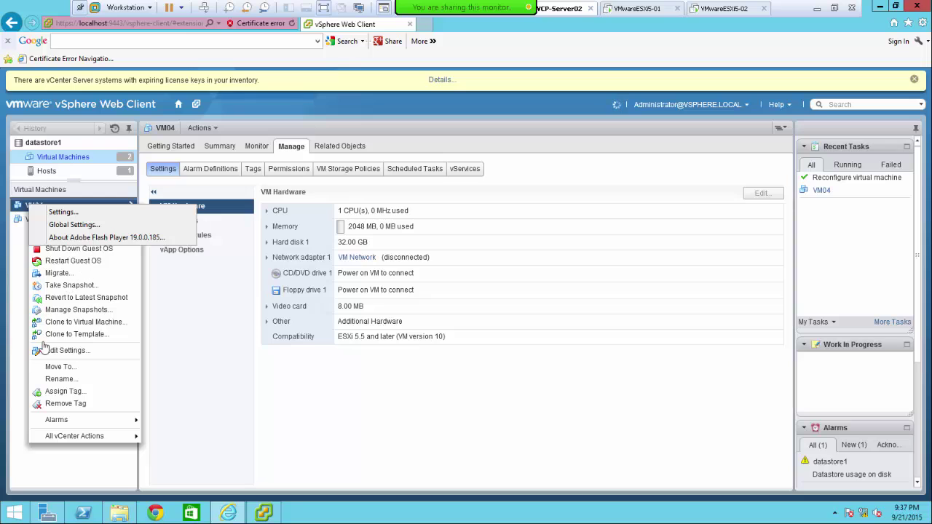
pyautogui.click(34, 364)
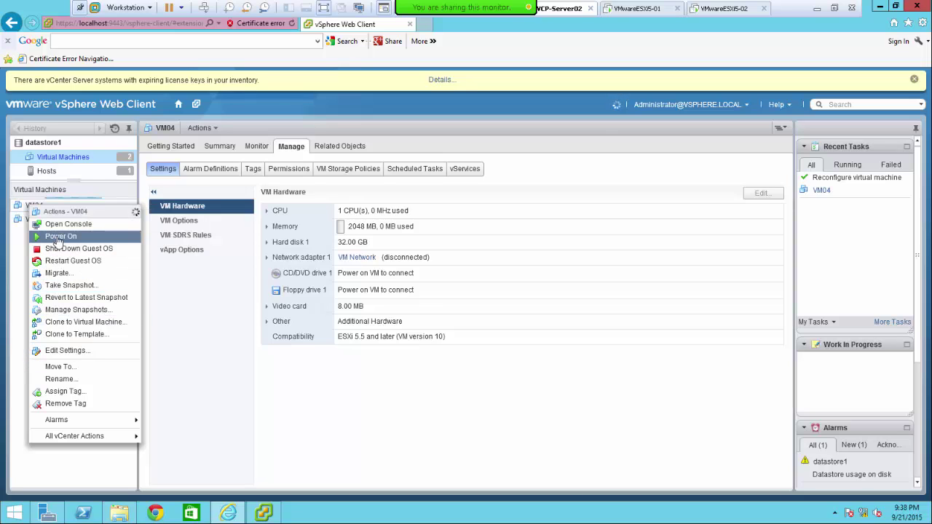
pyautogui.click(58, 238)
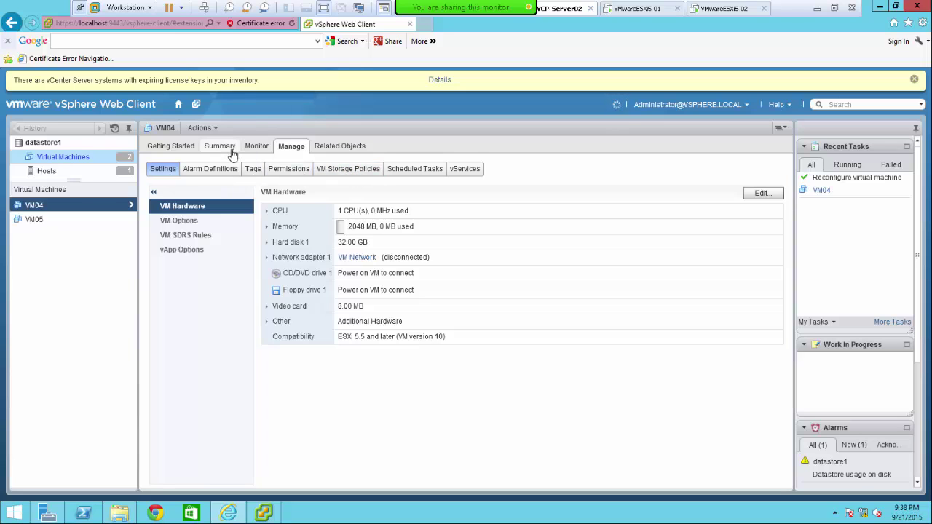
# - Try opening VM04's console, acknowledge that it is unavailable, and reselect VM04
pyautogui.rightClick(35, 209)
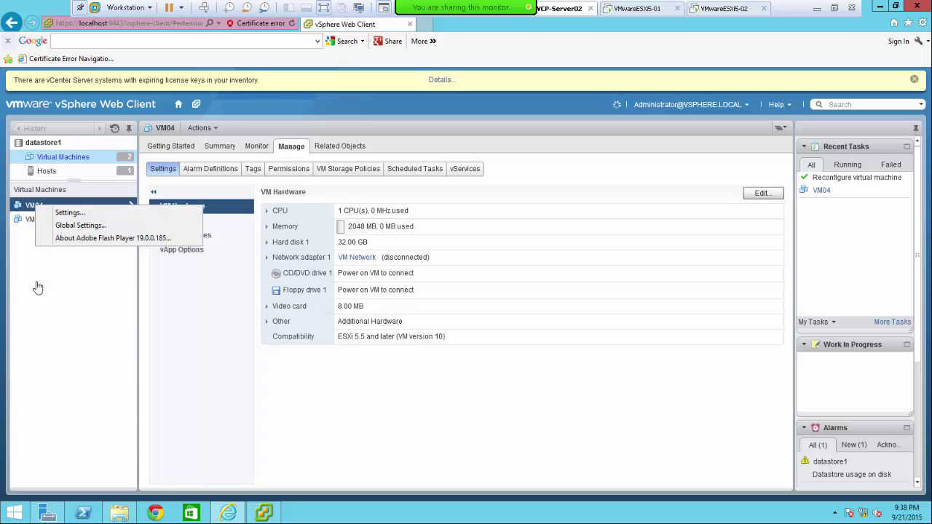
pyautogui.click(40, 366)
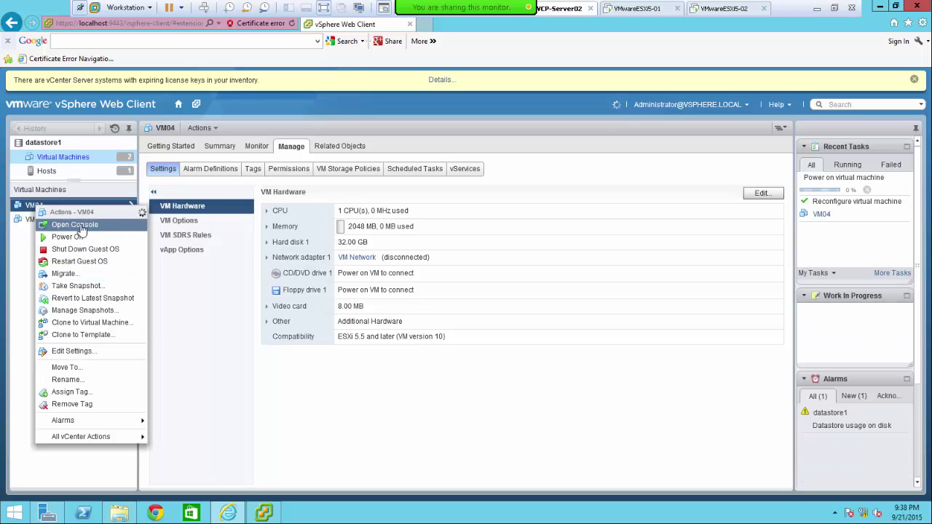
pyautogui.click(81, 229)
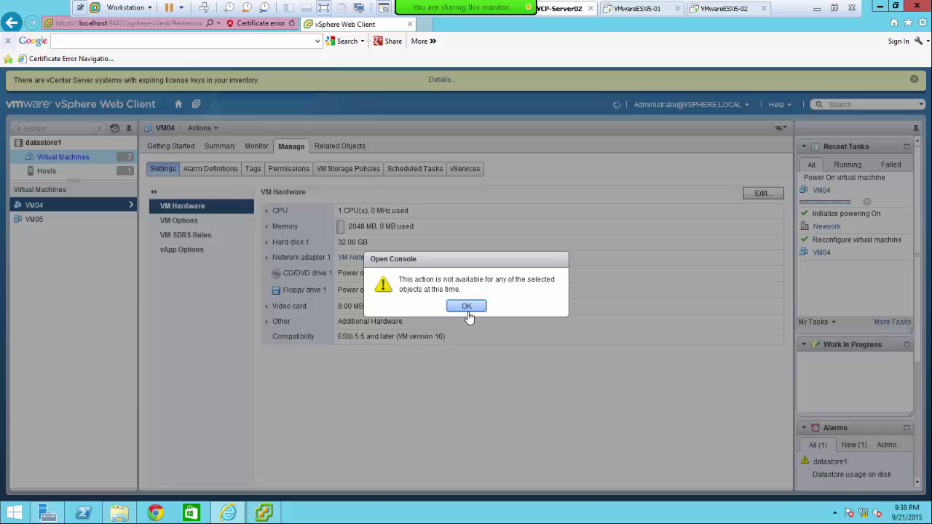
pyautogui.click(466, 307)
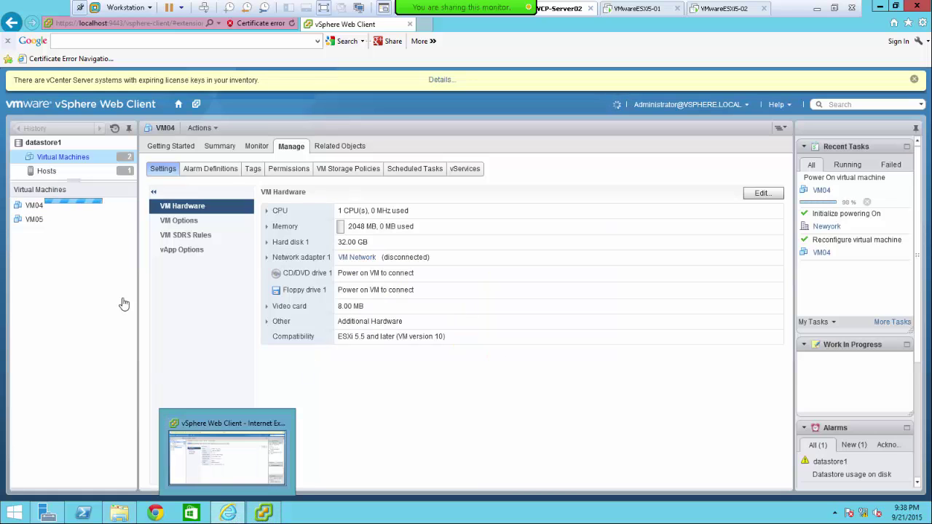
pyautogui.click(64, 210)
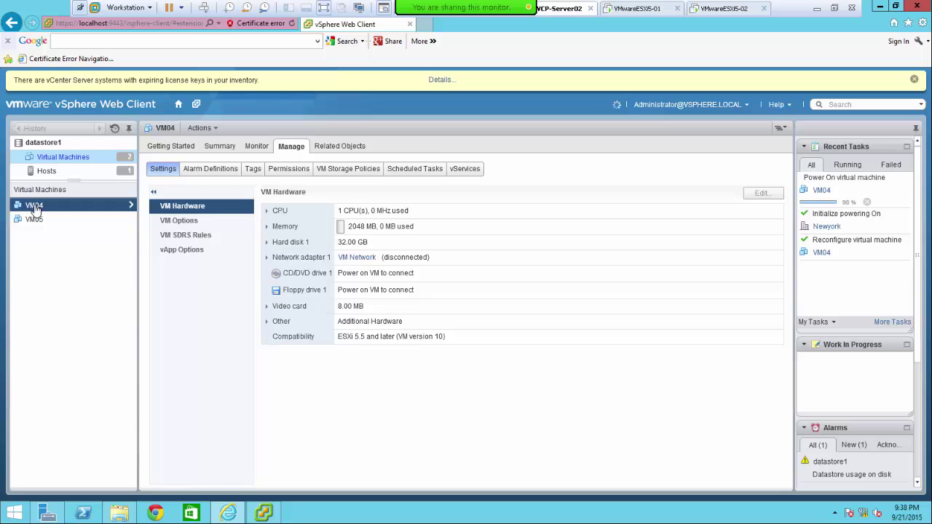
# - Filter the task list to running tasks, then return to VM04's related objects
pyautogui.rightClick(34, 208)
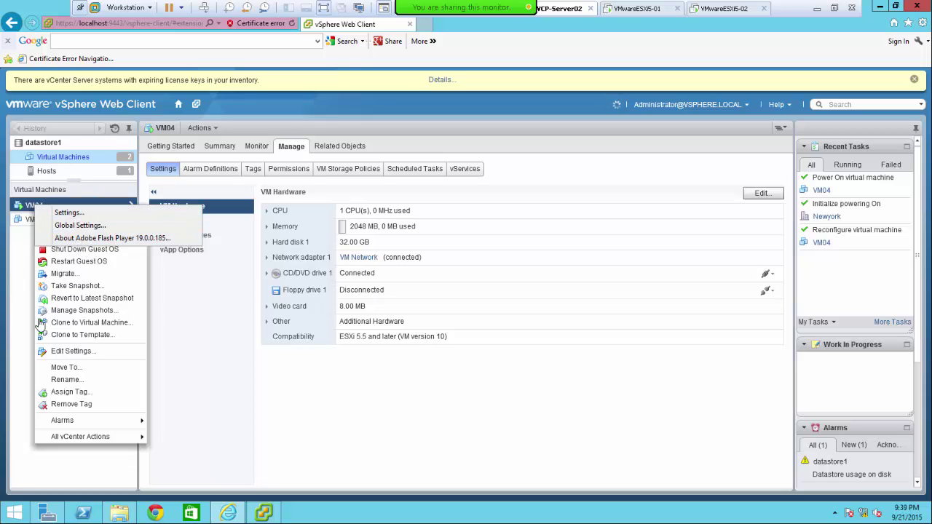
pyautogui.click(40, 363)
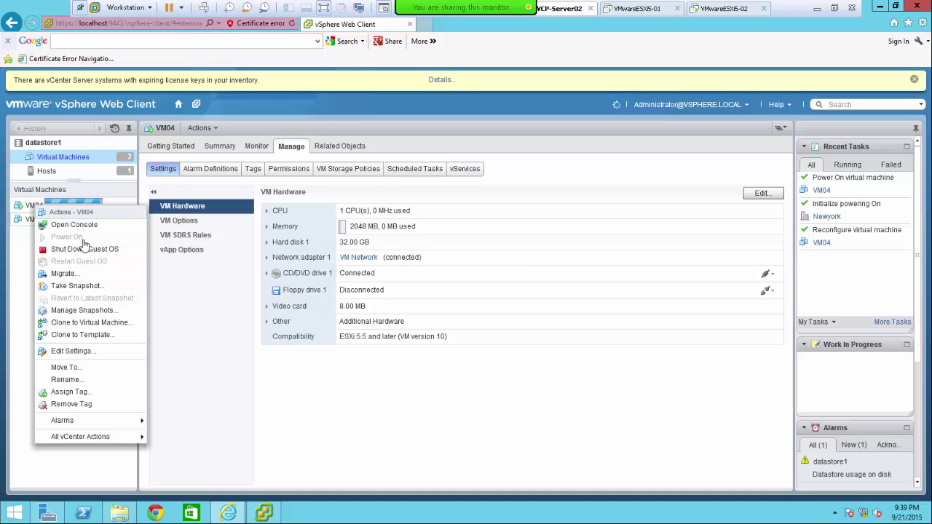
pyautogui.click(219, 310)
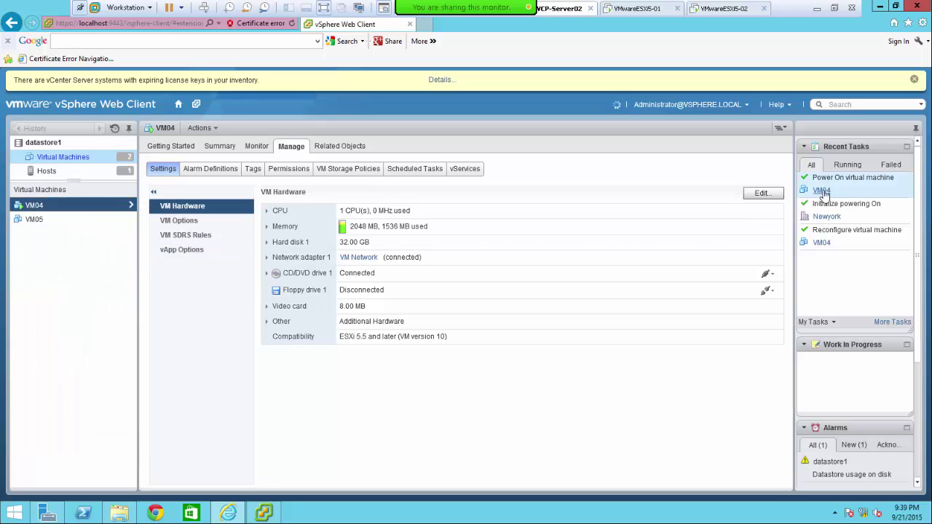
pyautogui.click(847, 165)
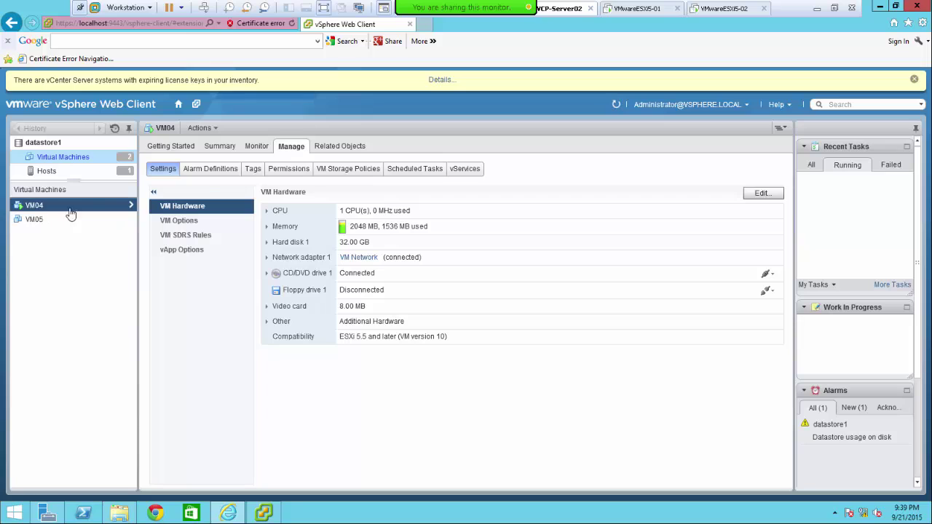
pyautogui.click(132, 207)
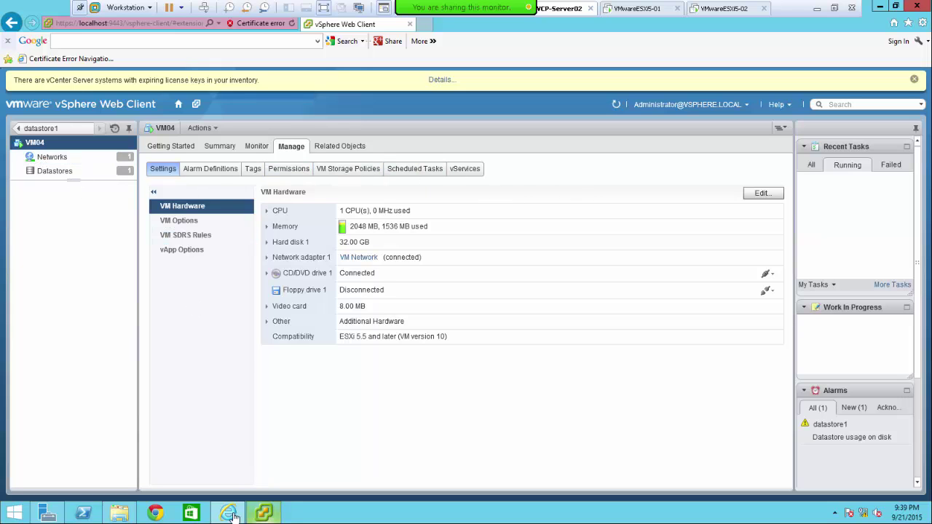
# - In vSphere Client's VM04 console, get past the language page and start Windows installation
pyautogui.click(263, 513)
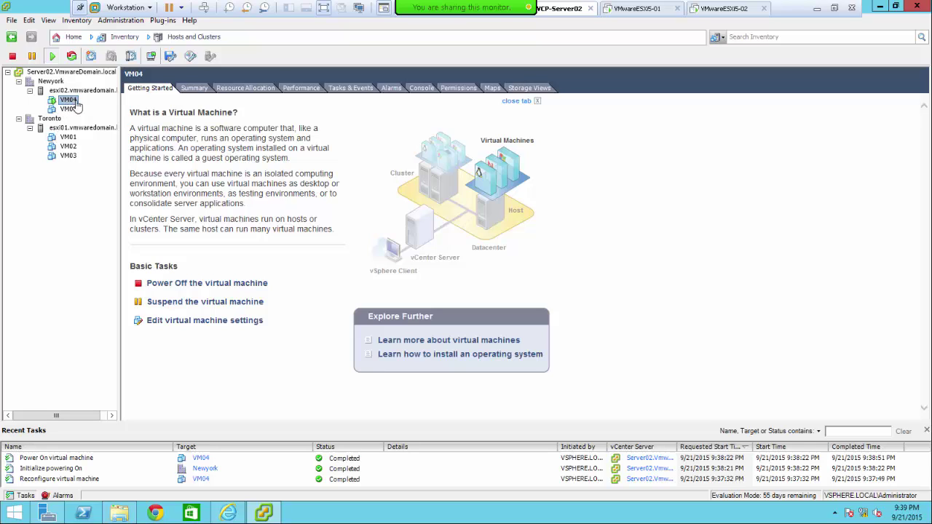
pyautogui.click(421, 88)
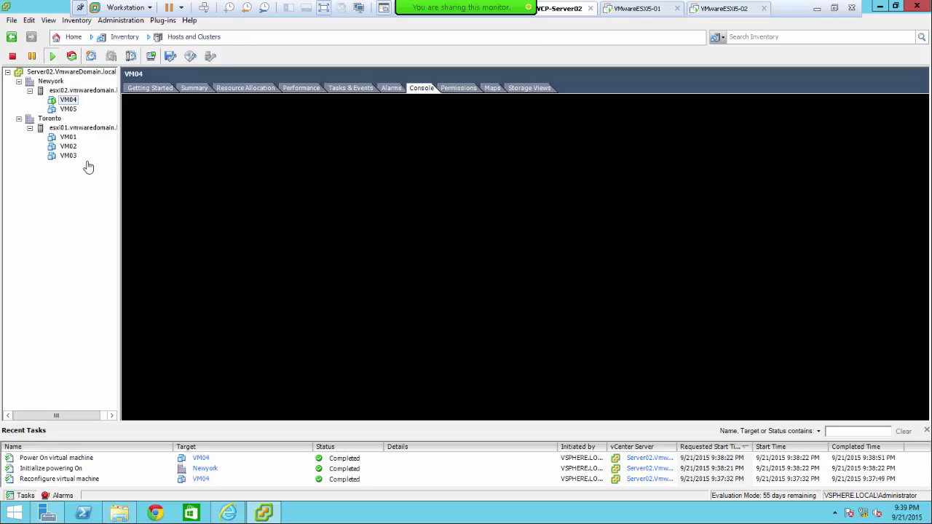
pyautogui.rightClick(66, 102)
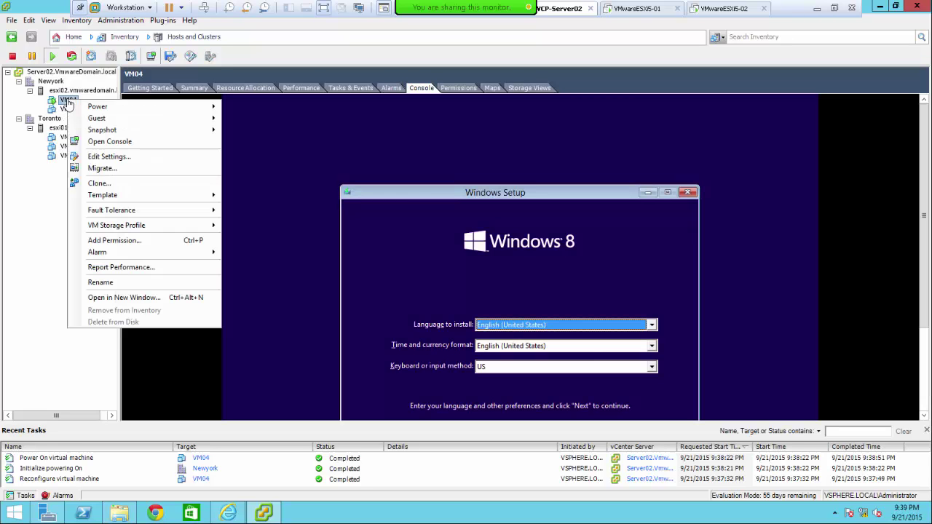
pyautogui.moveTo(89, 107)
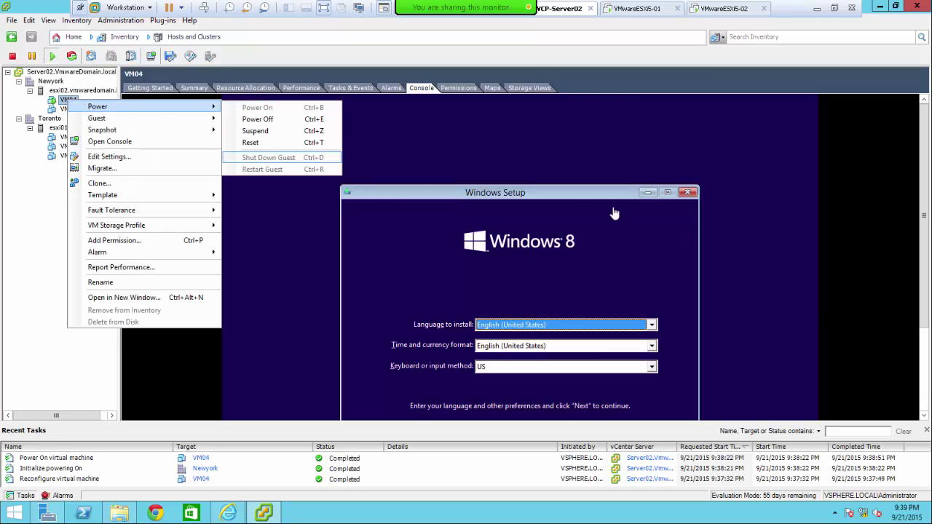
pyautogui.click(926, 350)
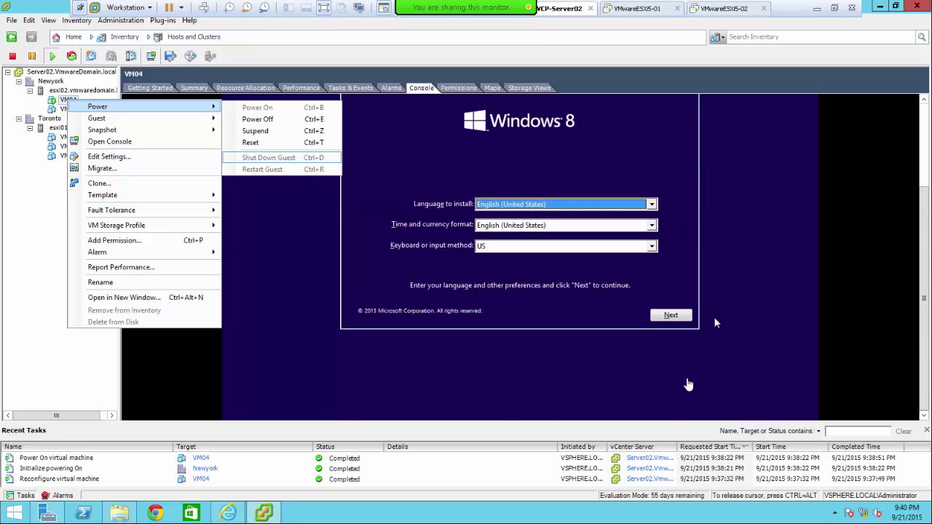
pyautogui.click(684, 317)
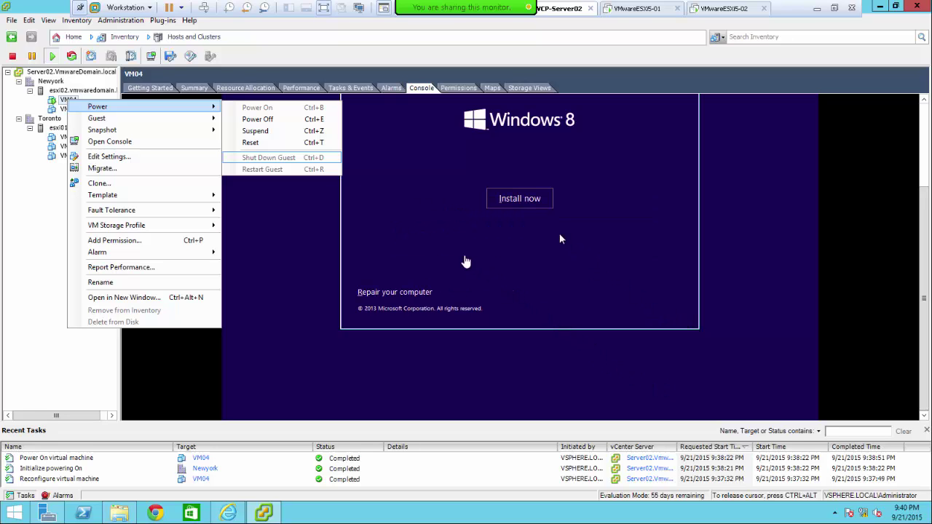
pyautogui.click(520, 199)
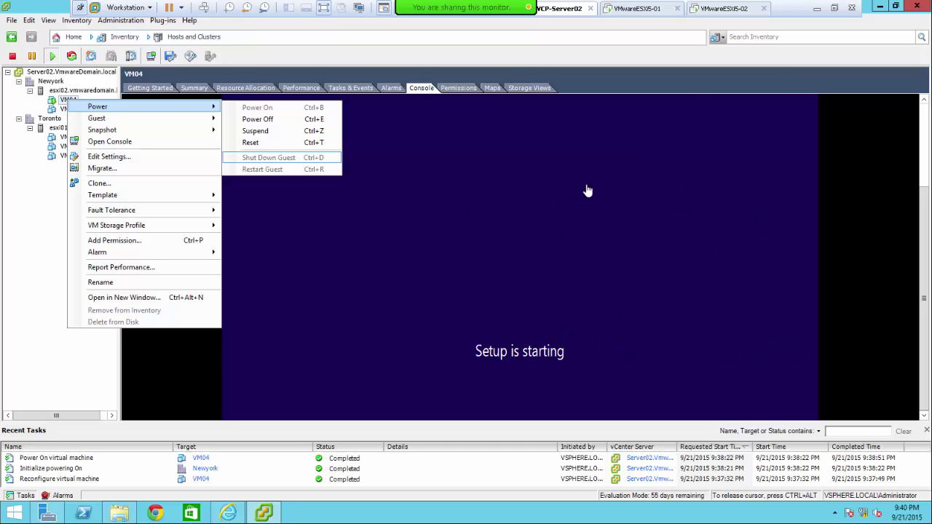
# - Accept the license and choose a Custom install onto the 32 GB unallocated Drive 0
pyautogui.click(32, 280)
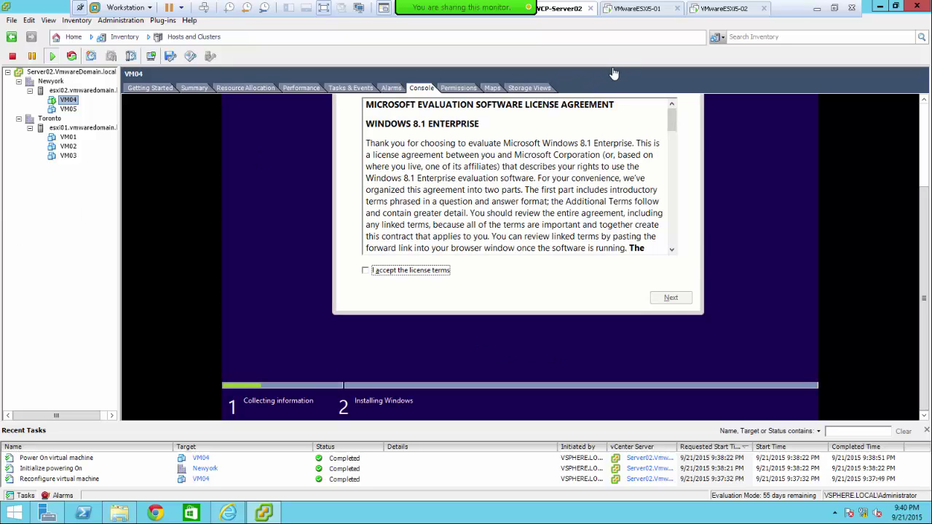
pyautogui.click(384, 276)
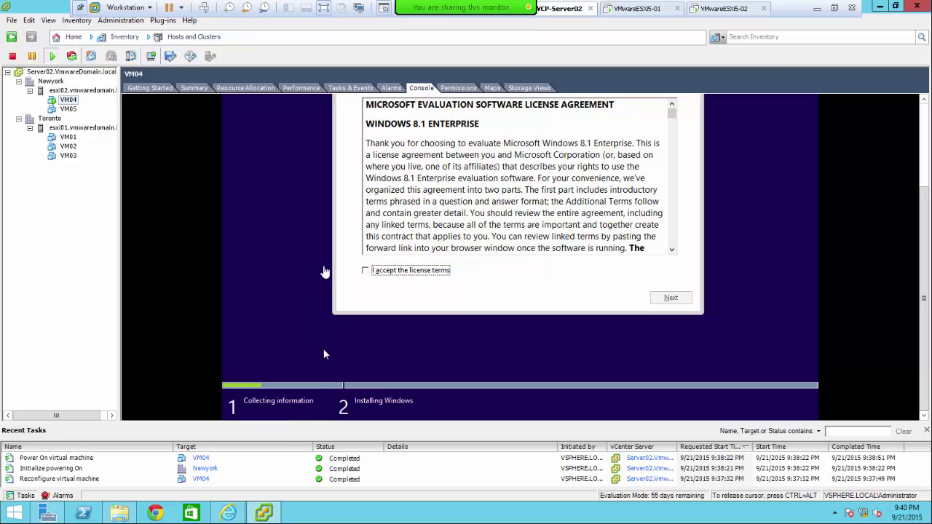
pyautogui.click(379, 270)
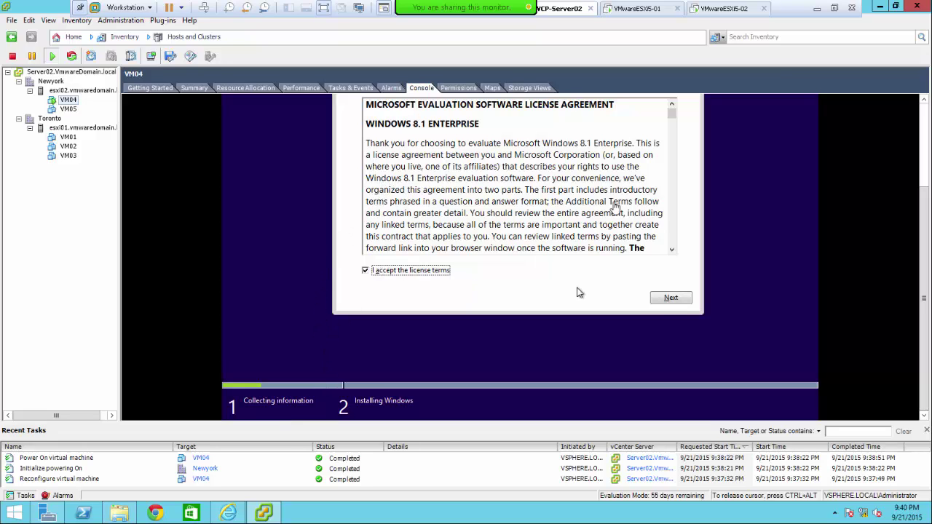
pyautogui.click(656, 300)
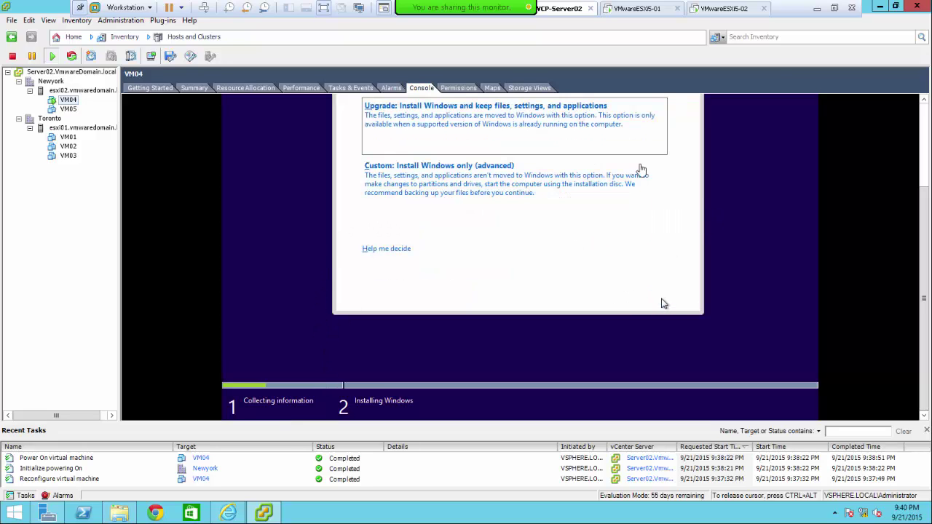
pyautogui.click(470, 179)
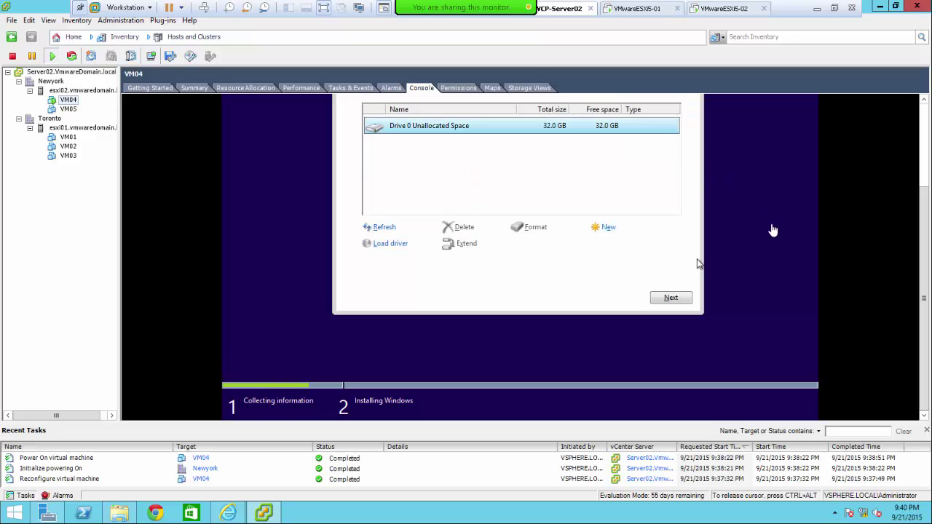
pyautogui.click(671, 297)
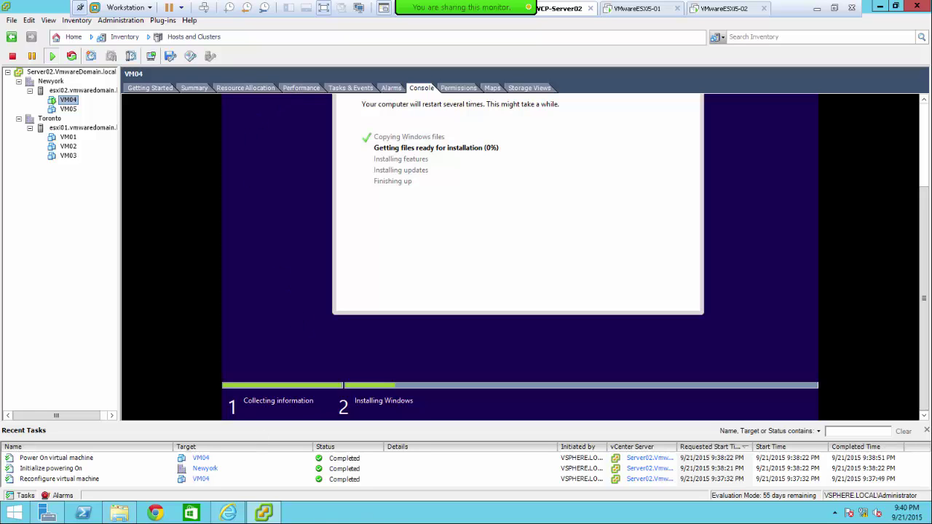
pyautogui.click(230, 514)
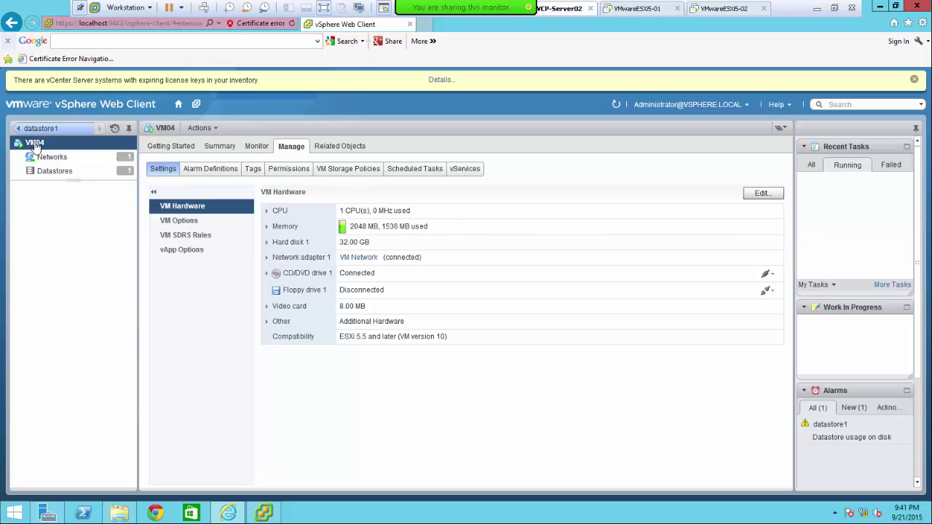
# - Navigate Home > vCenter > Hosts and Clusters to VM04, then exit Workstation full-screen
pyautogui.click(16, 129)
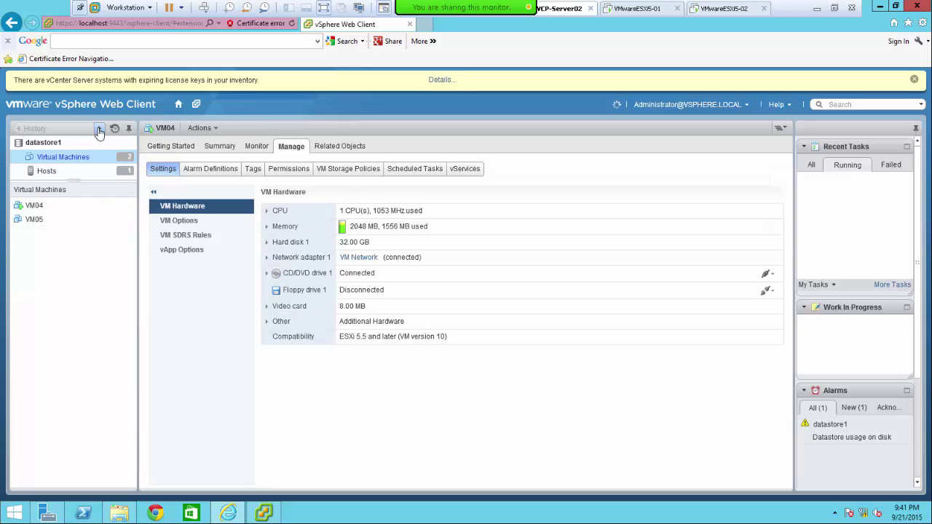
pyautogui.click(179, 104)
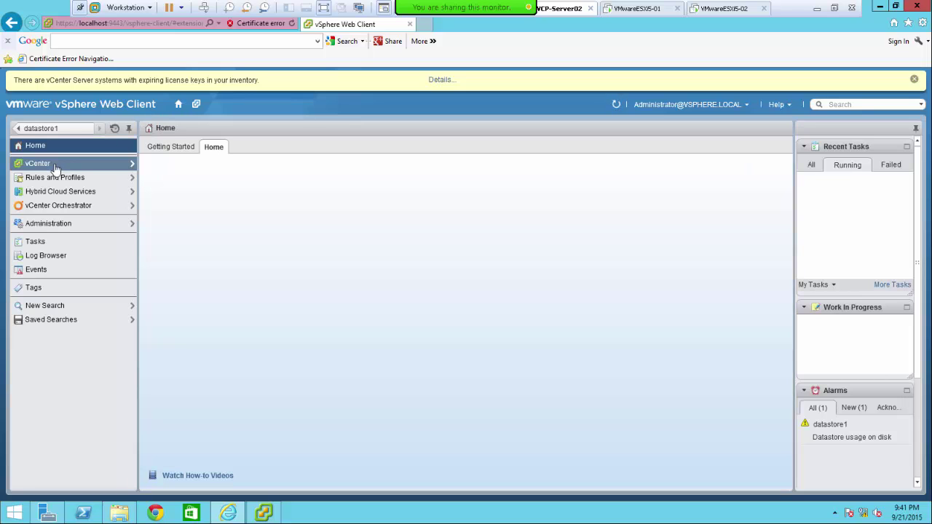
pyautogui.click(59, 168)
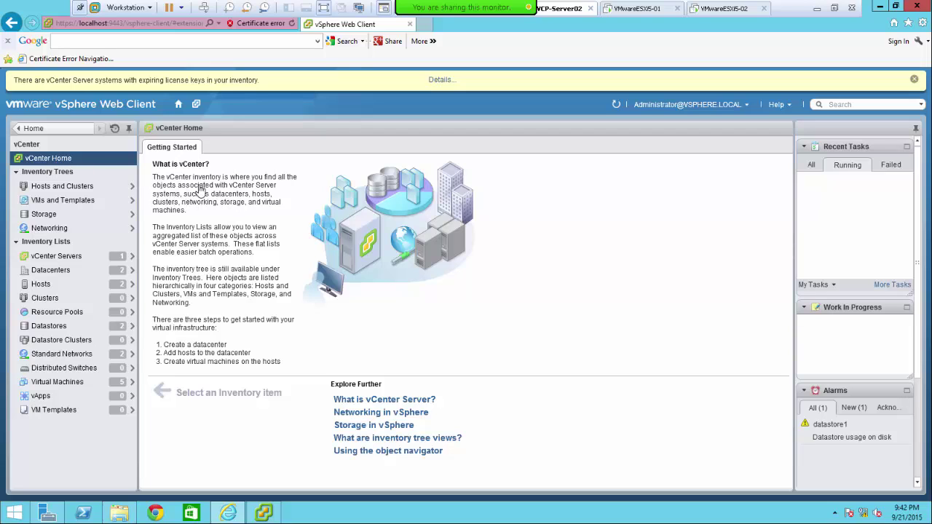
pyautogui.click(60, 188)
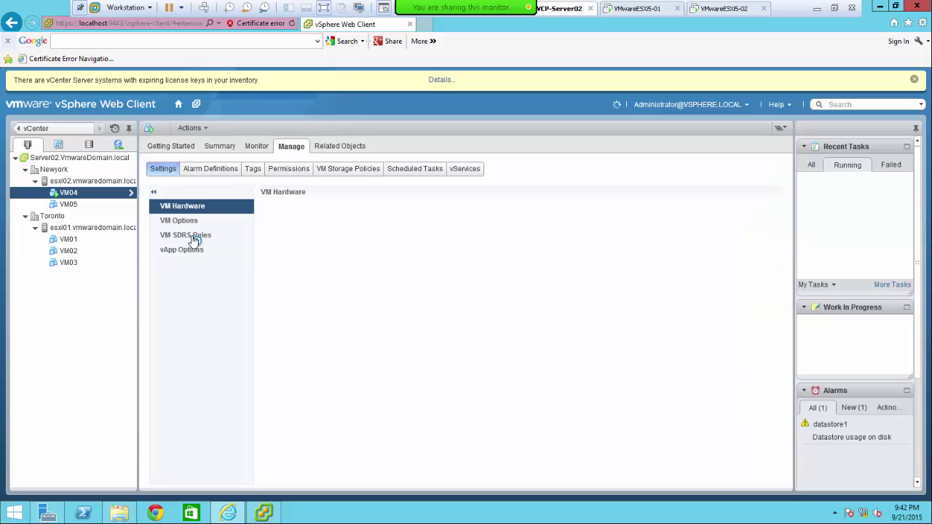
pyautogui.click(834, 8)
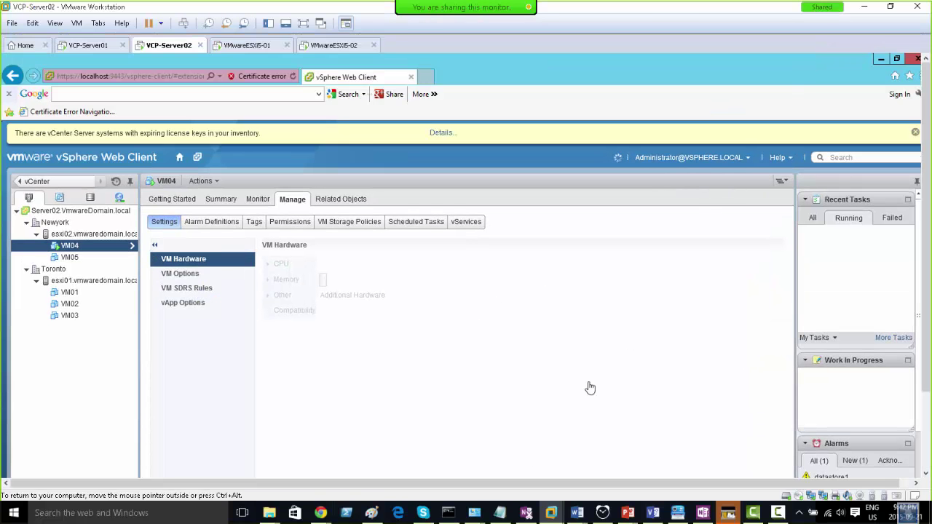
# - In the Paint diagram, undo the stray stroke, tick vSphere Client, then red-tick DataStore1 and VM04
pyautogui.click(372, 513)
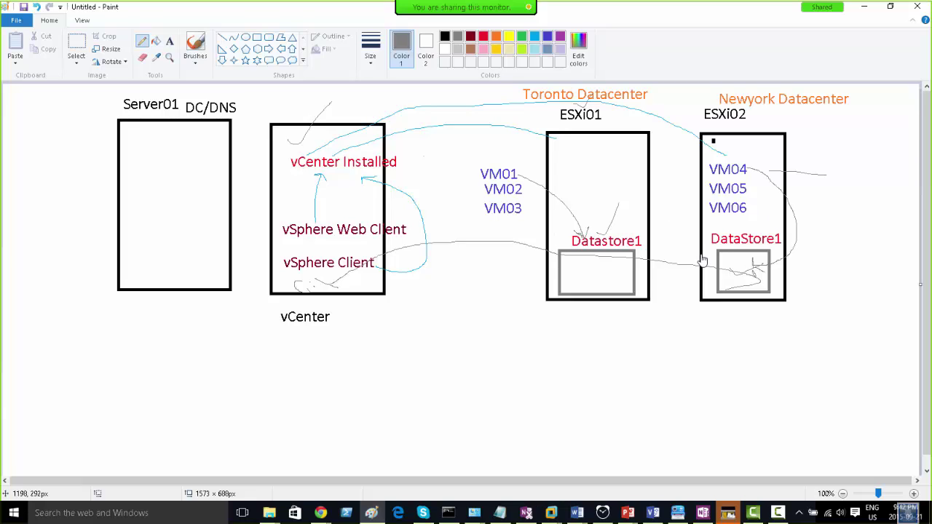
pyautogui.hotkey('ctrl', 'z')
pyautogui.hotkey('ctrl', 'z')
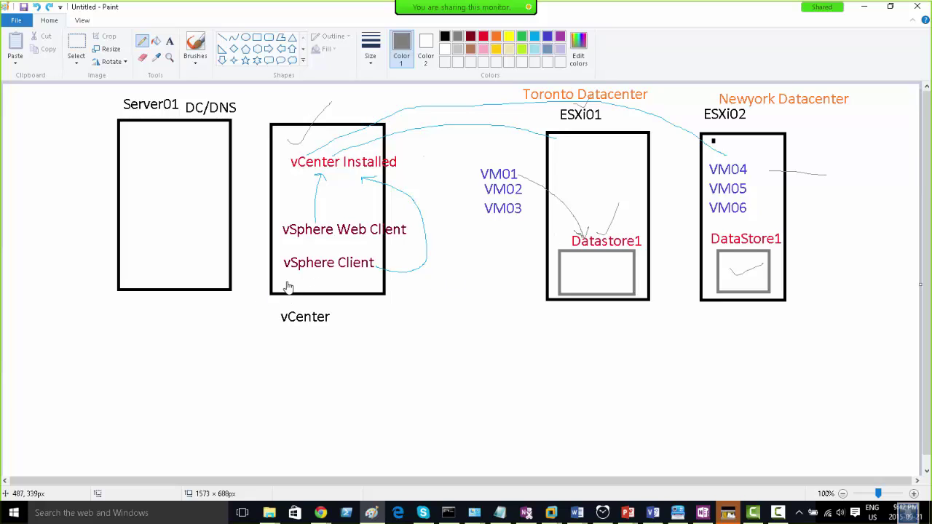
pyautogui.moveTo(288, 282); pyautogui.dragTo(306, 275)
pyautogui.click(483, 36)
pyautogui.moveTo(732, 268); pyautogui.dragTo(763, 260)
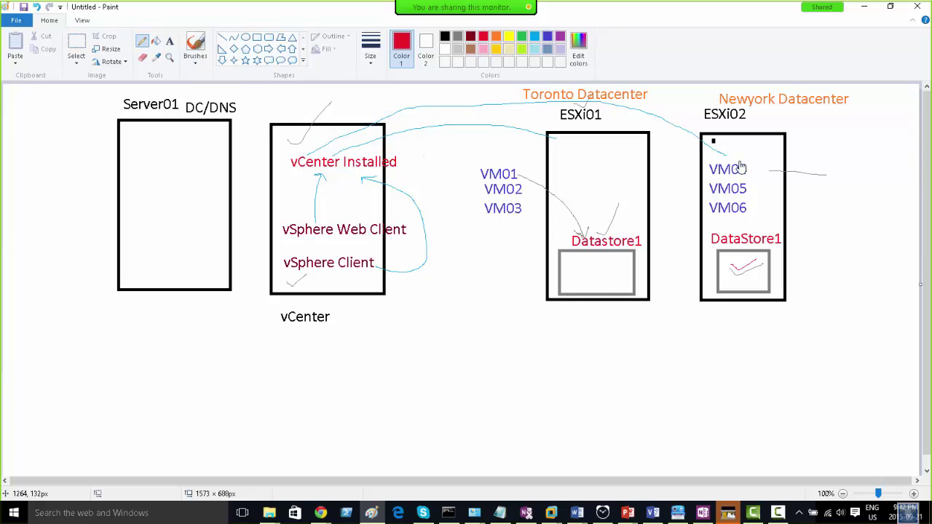
pyautogui.moveTo(741, 167)
pyautogui.mouseDown()
pyautogui.moveTo(767, 143)
pyautogui.moveTo(806, 225)
pyautogui.moveTo(774, 277)
pyautogui.moveTo(758, 276)
pyautogui.mouseUp()
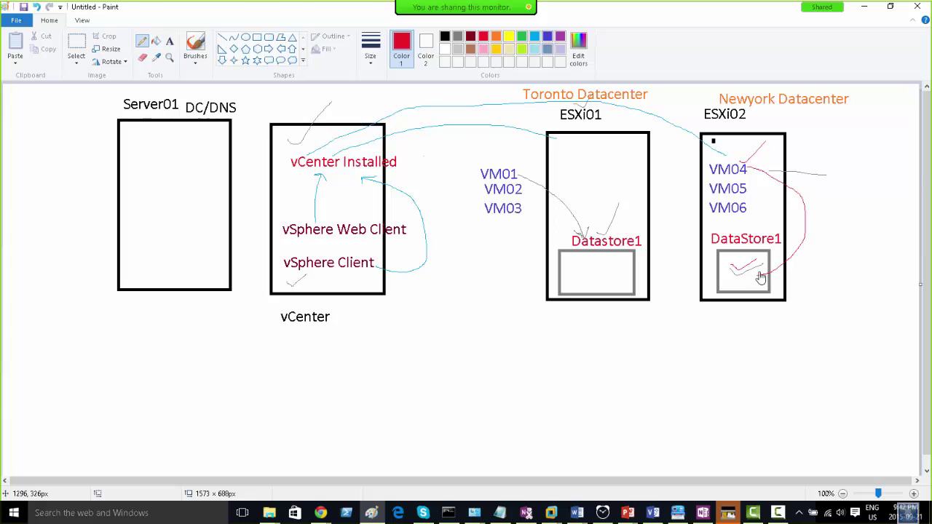
pyautogui.moveTo(734, 149)
pyautogui.mouseDown()
pyautogui.moveTo(737, 159)
pyautogui.moveTo(750, 138)
pyautogui.mouseUp()
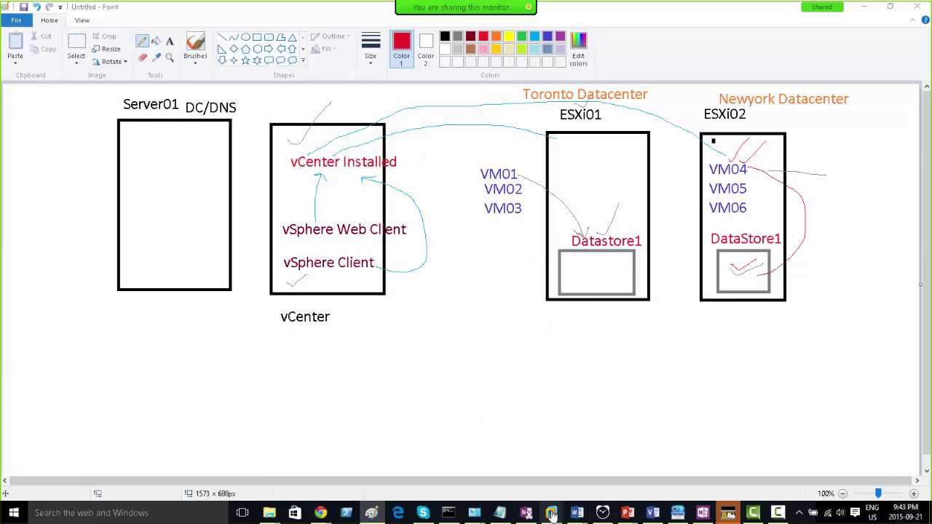
# - Bring the lab machine back and return it to full-screen view
pyautogui.moveTo(553, 515)
pyautogui.click(556, 409)
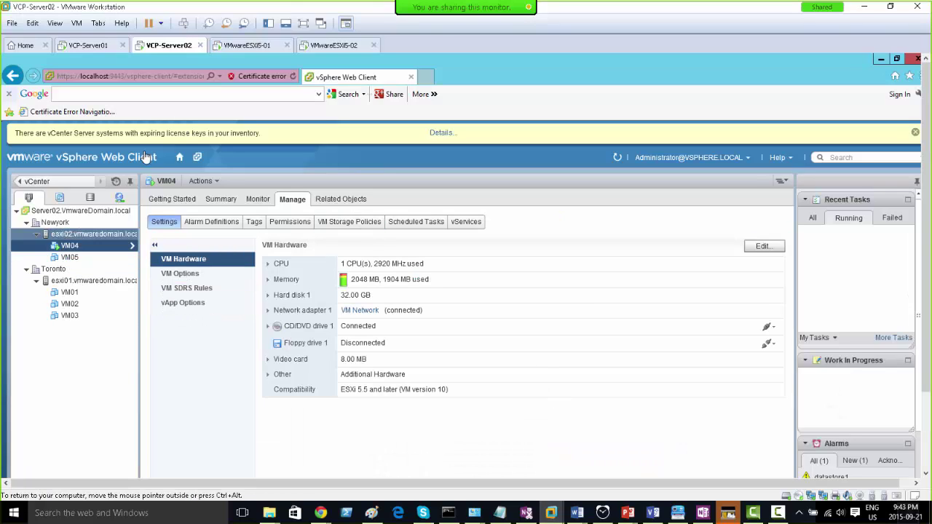
pyautogui.click(305, 24)
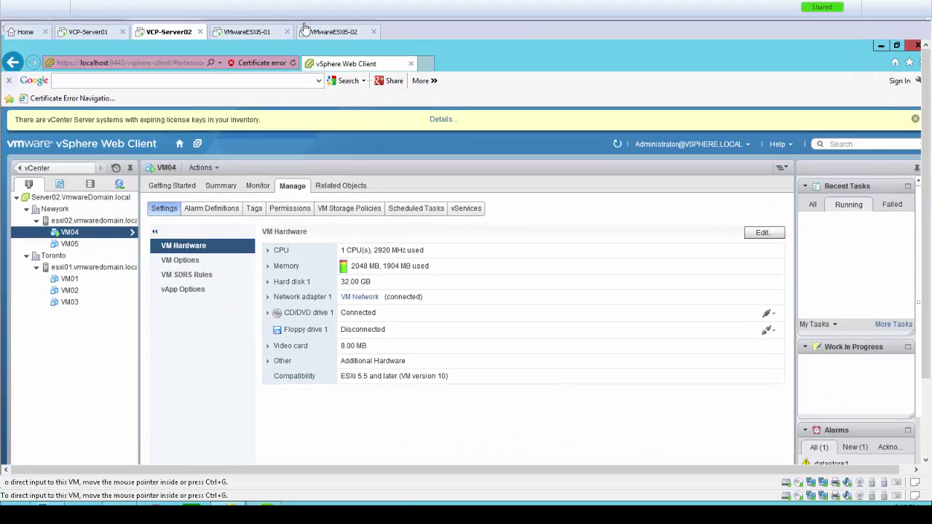
# - Open VM04's console, always allow pop-ups from localhost, and show VM04's Summary tab
pyautogui.moveTo(266, 518)
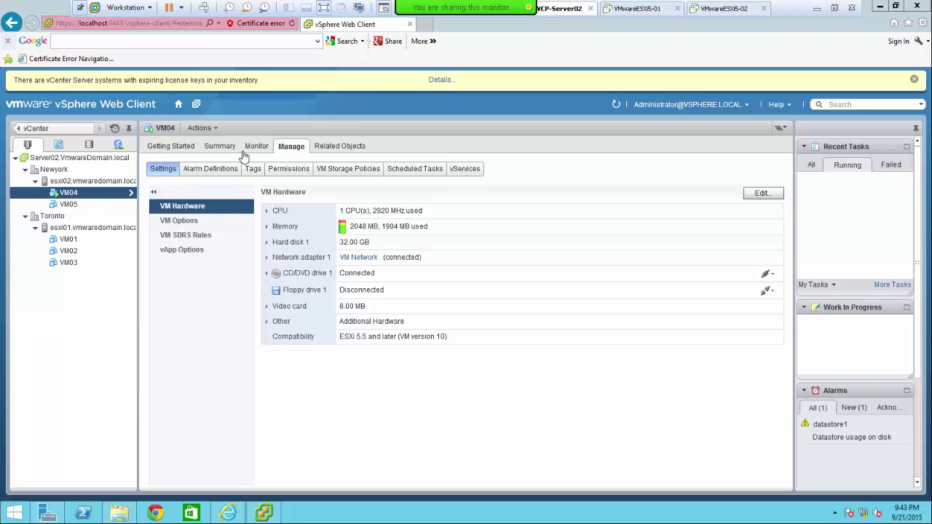
pyautogui.click(208, 129)
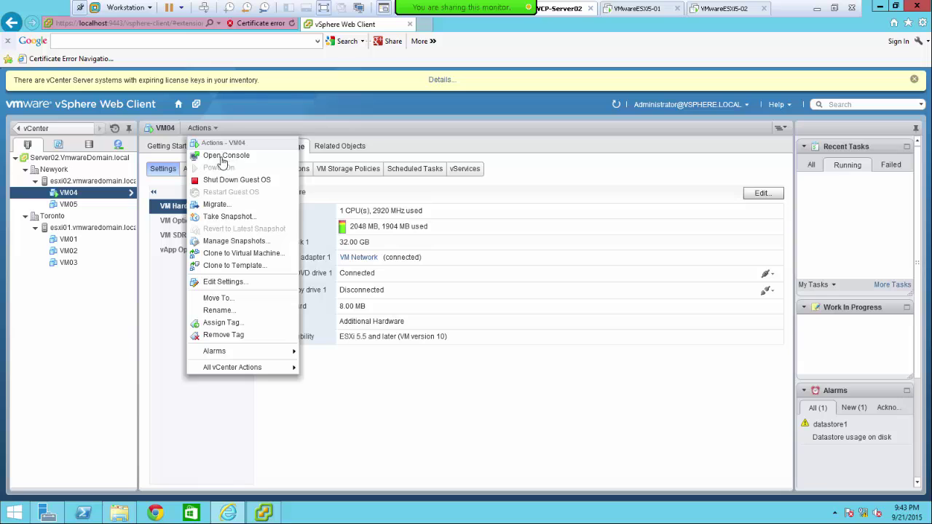
pyautogui.click(214, 158)
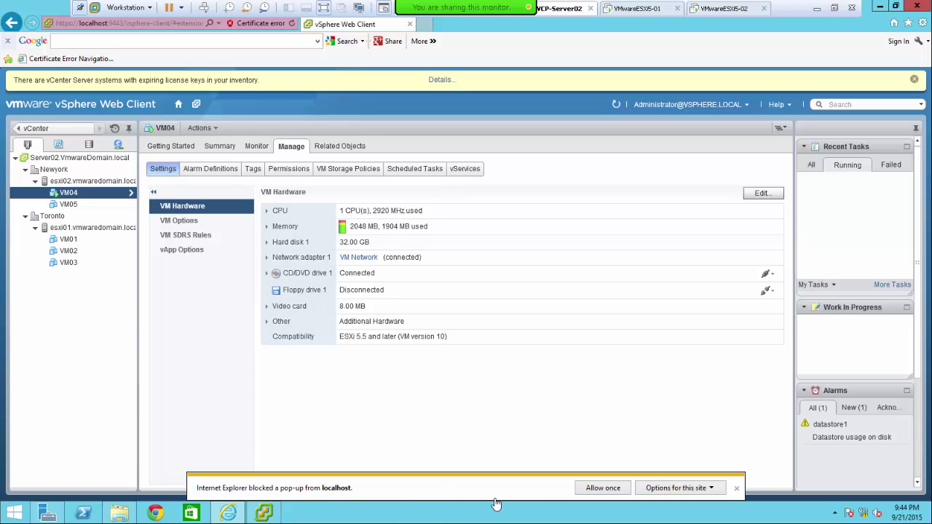
pyautogui.click(710, 491)
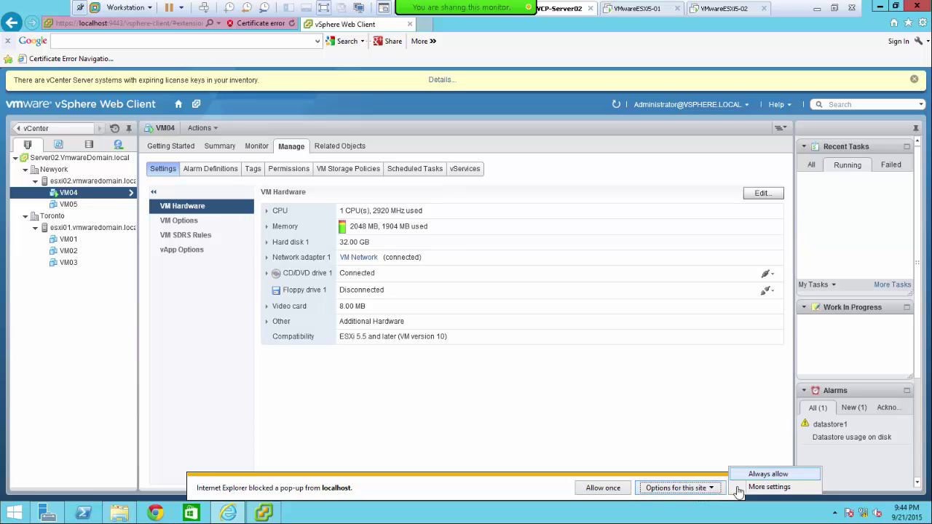
pyautogui.click(765, 475)
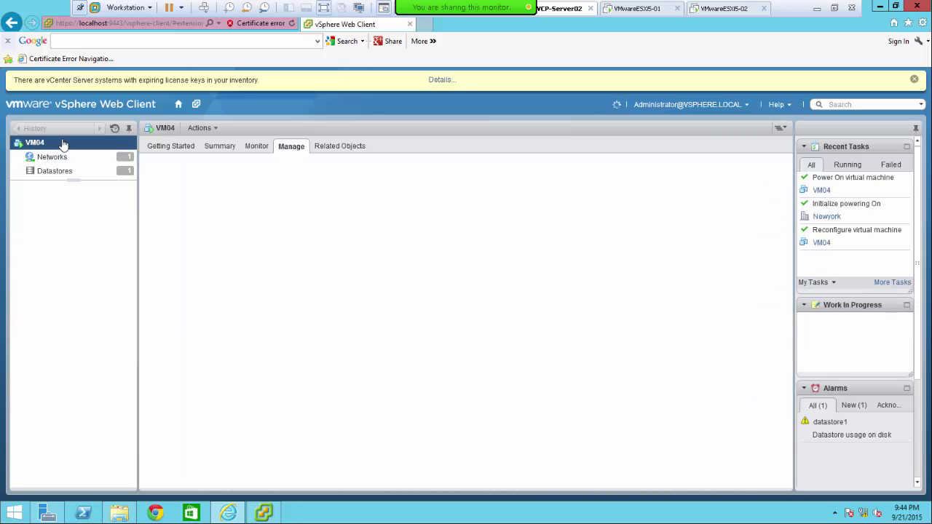
pyautogui.click(216, 148)
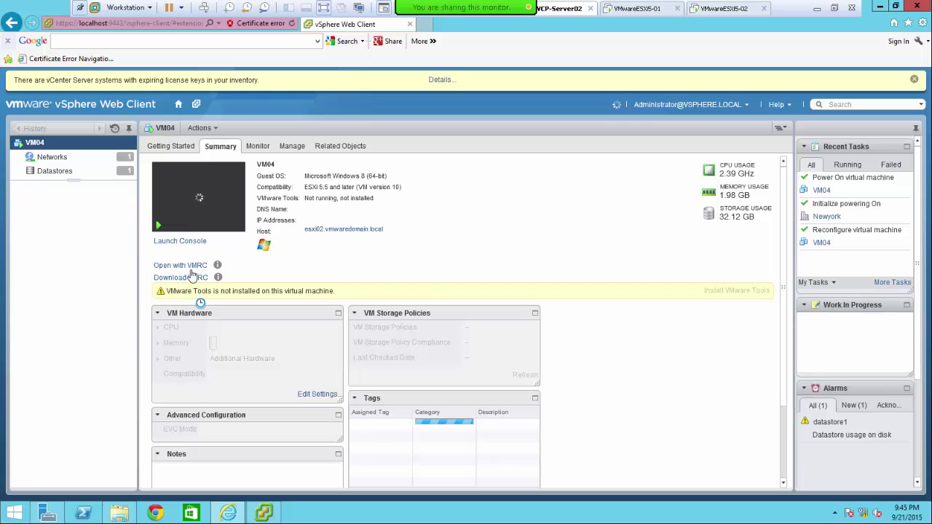
# - Launch VM04's console in a new browser tab and continue past the certificate warning
pyautogui.rightClick(183, 195)
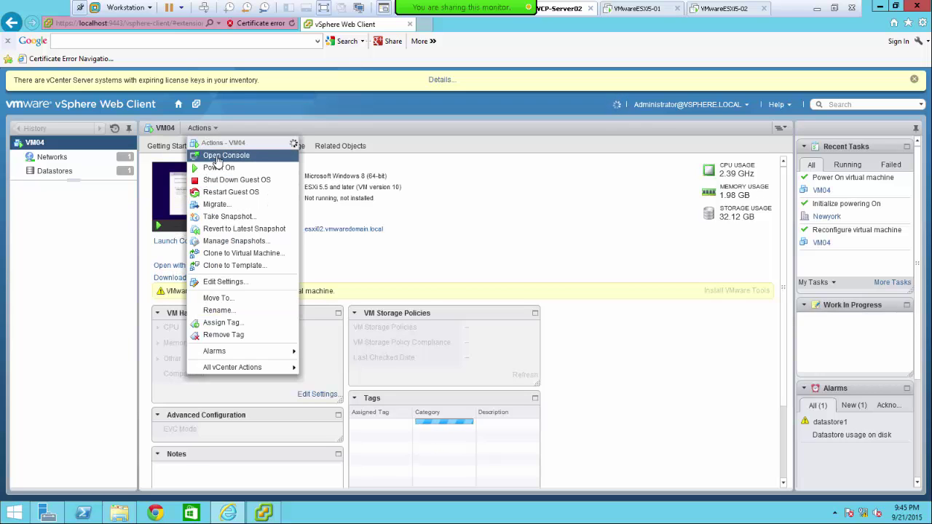
pyautogui.click(217, 157)
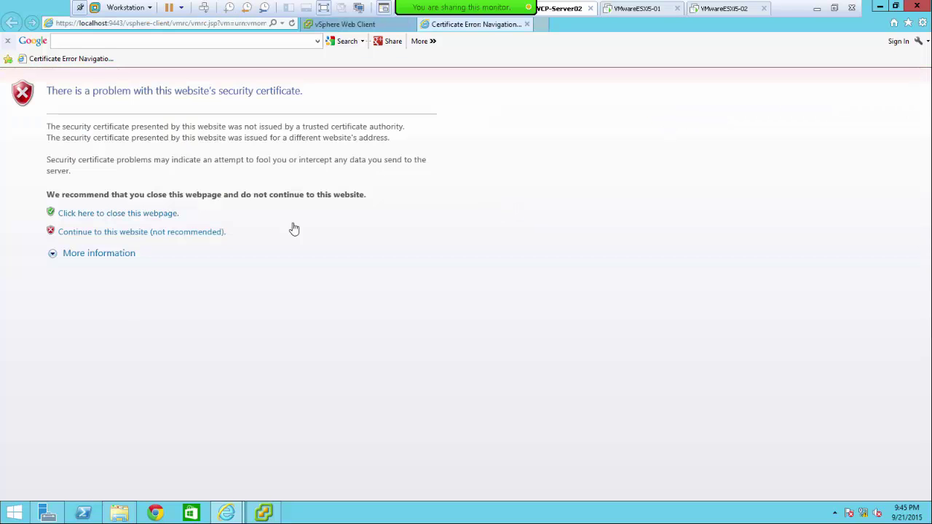
pyautogui.click(192, 233)
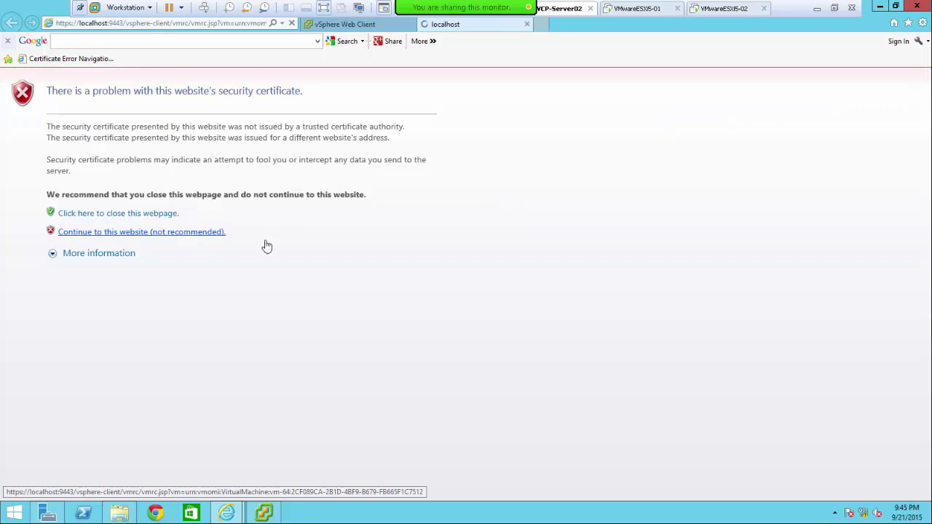
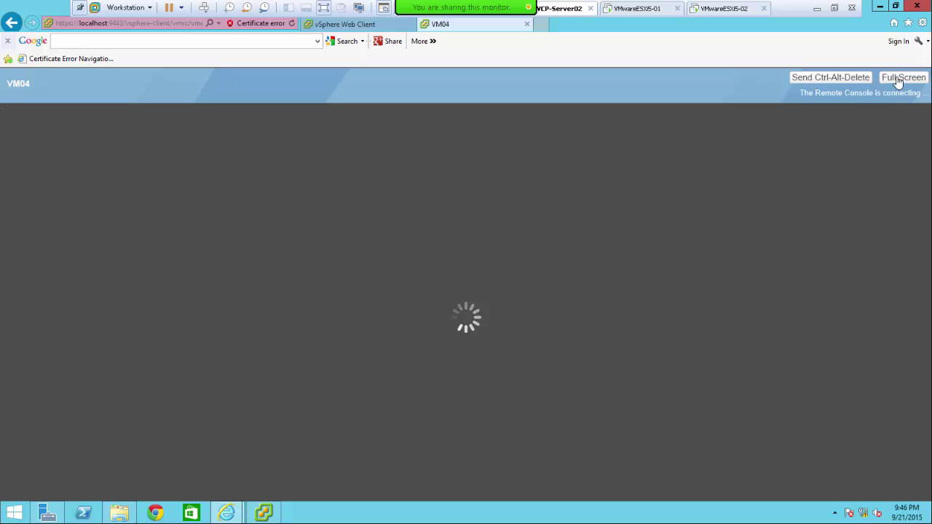
# - Review the trusted sites list in Internet Options' security settings and close the dialog
pyautogui.click(922, 22)
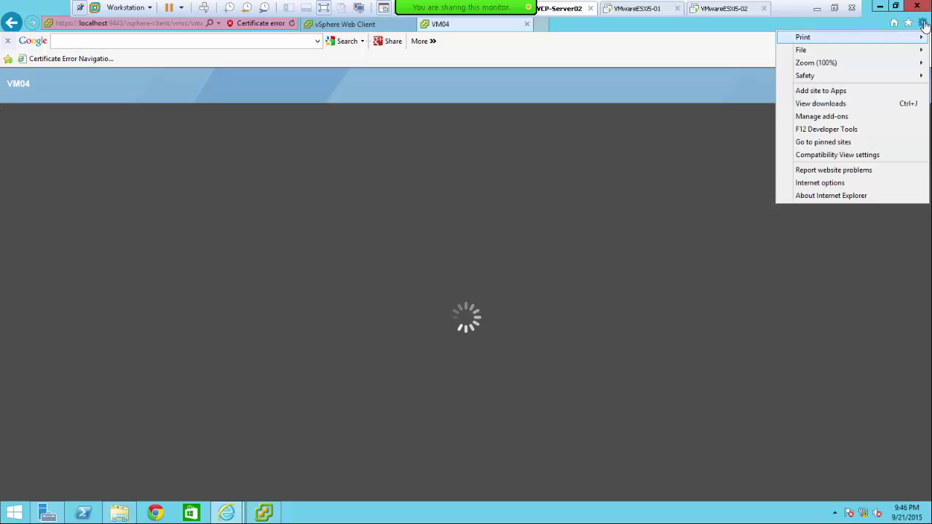
pyautogui.click(820, 183)
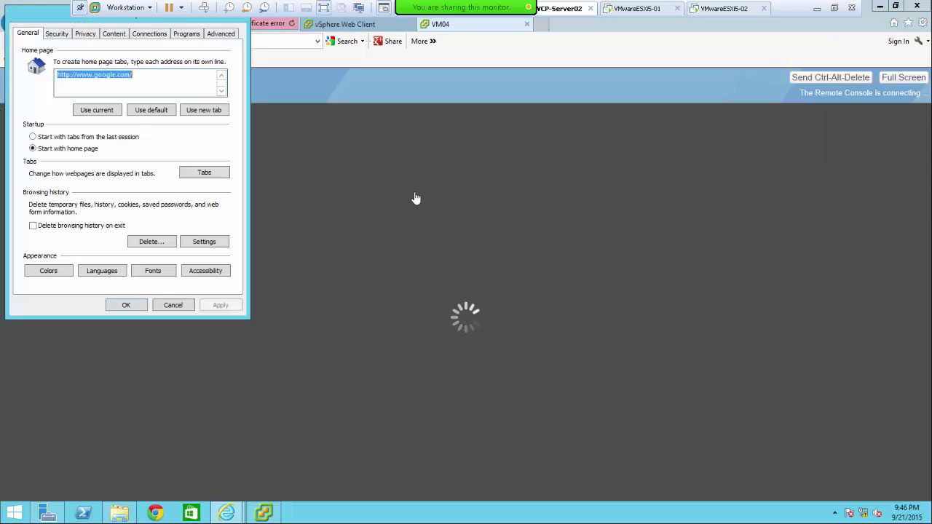
pyautogui.click(58, 35)
pyautogui.click(201, 118)
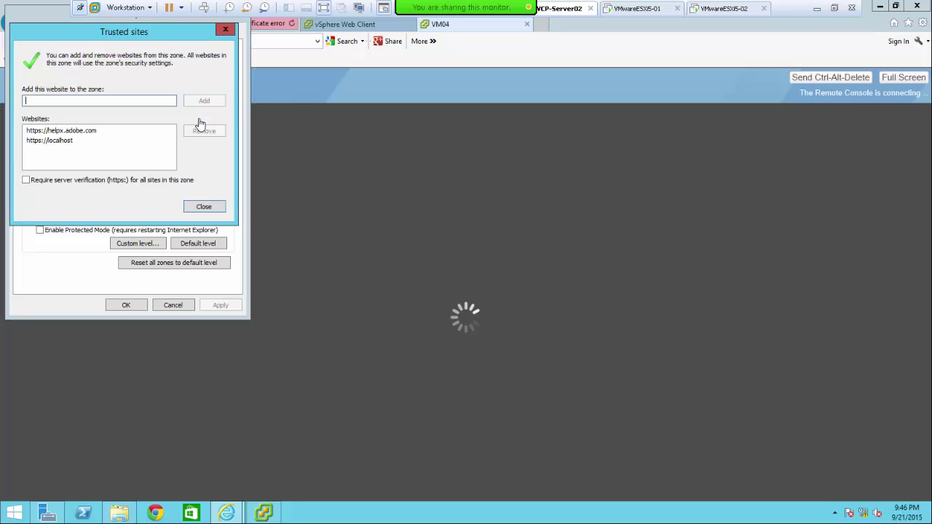
pyautogui.click(204, 209)
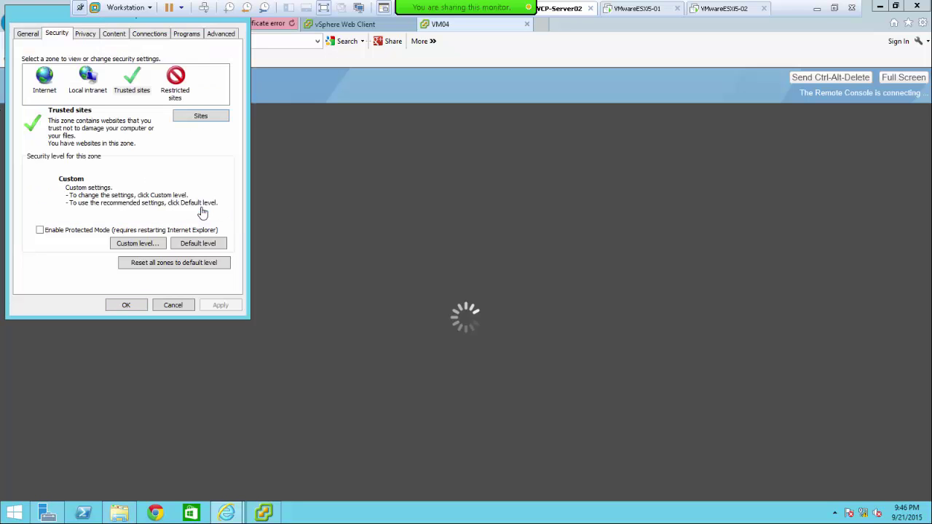
pyautogui.click(127, 306)
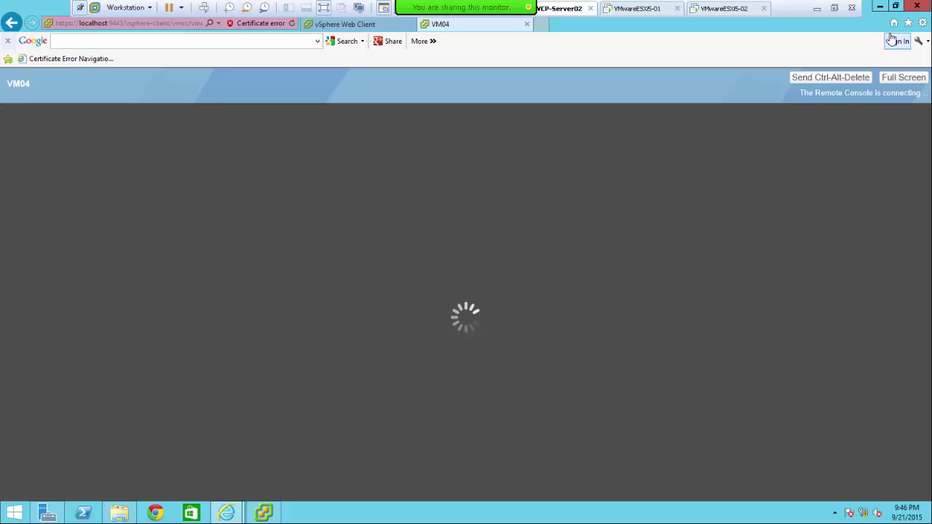
# - Open VM04's console in its own window from the vSphere Client, then close it
pyautogui.click(264, 514)
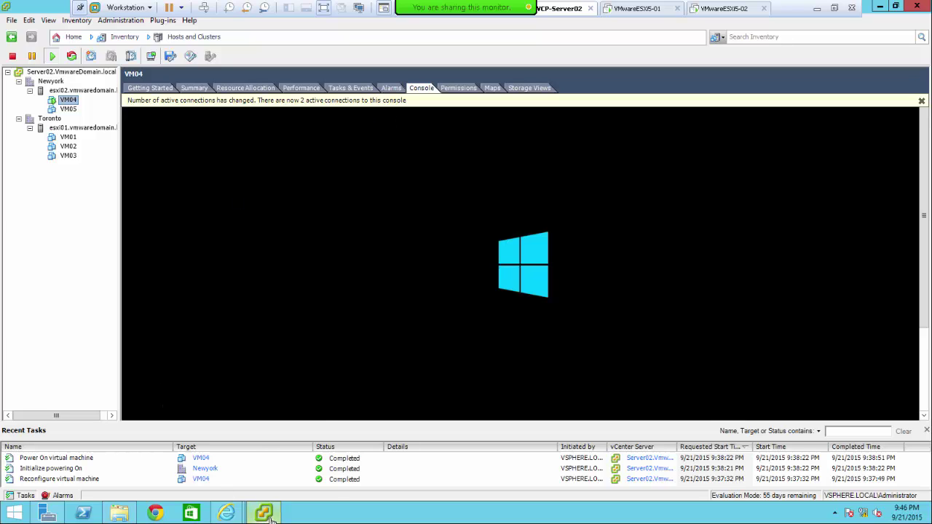
pyautogui.rightClick(69, 100)
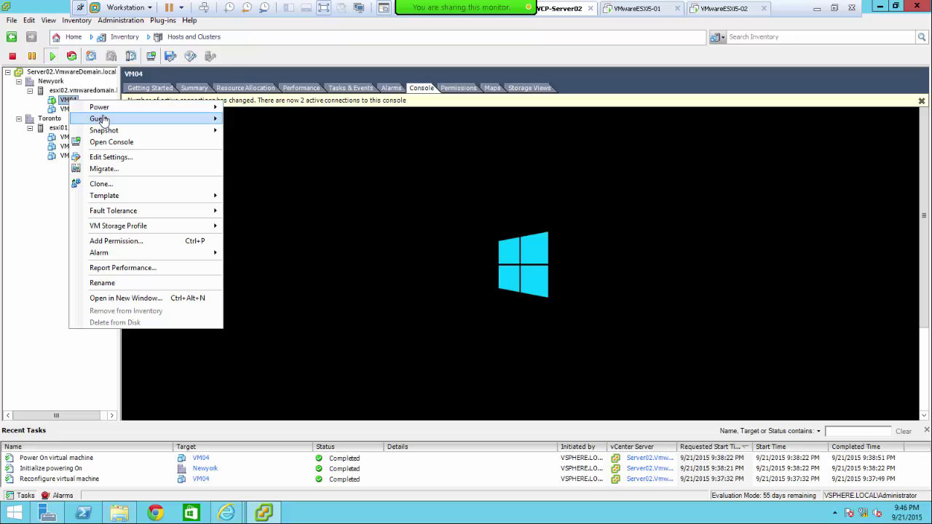
pyautogui.click(109, 142)
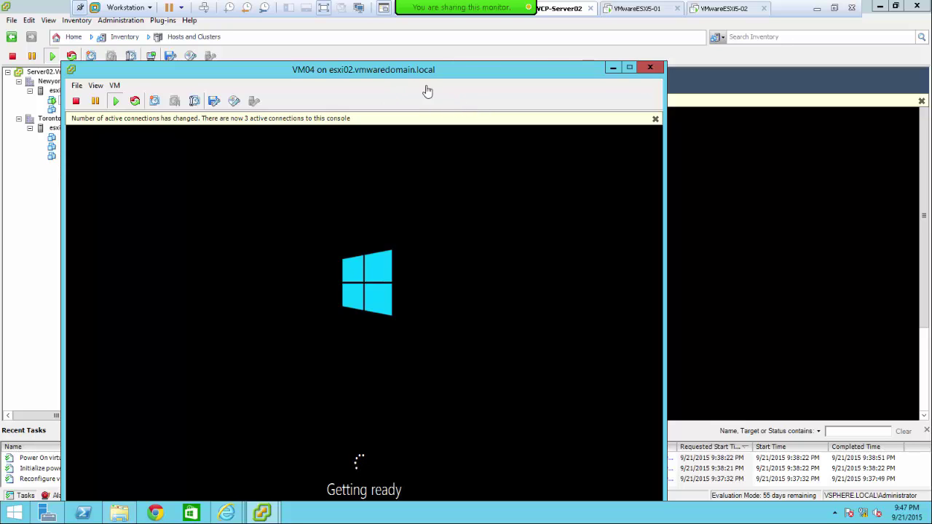
pyautogui.click(651, 68)
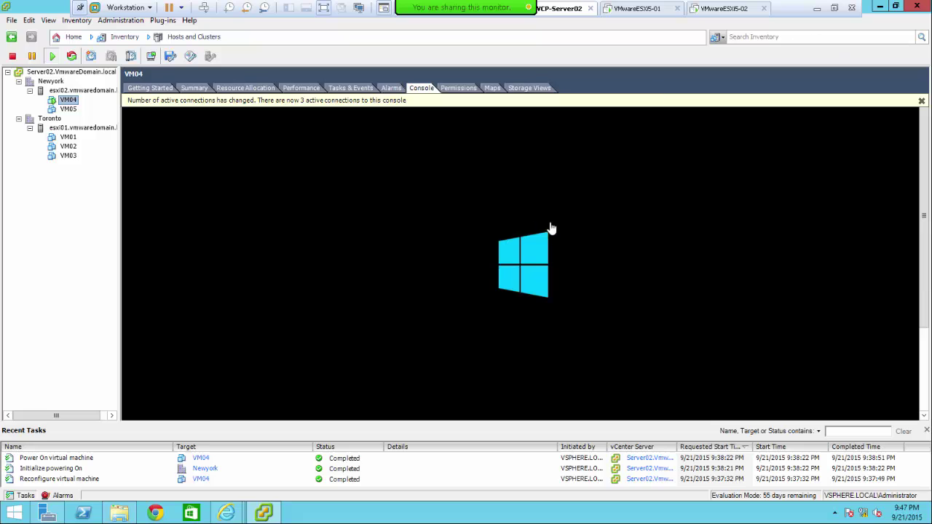
# - In the Web Client storage inventory, select Newyork's datastore1 and list its files
pyautogui.click(880, 10)
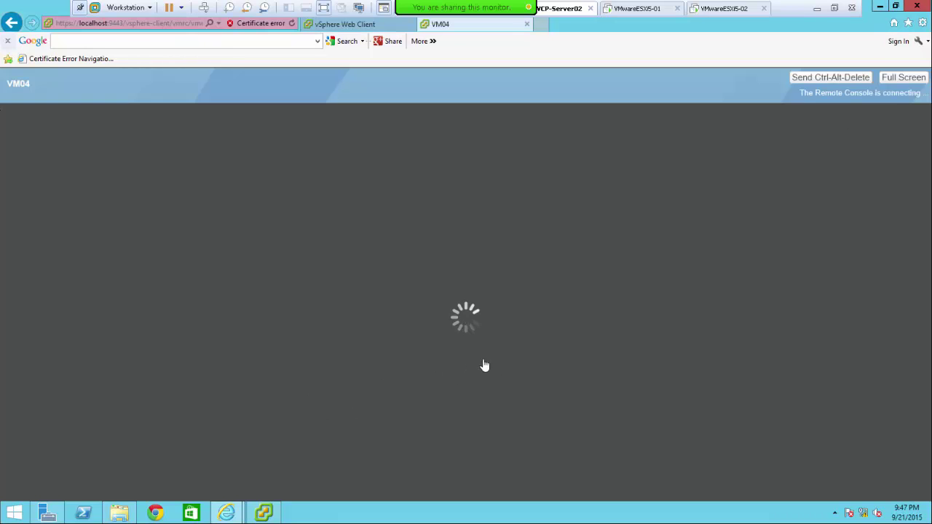
pyautogui.click(334, 25)
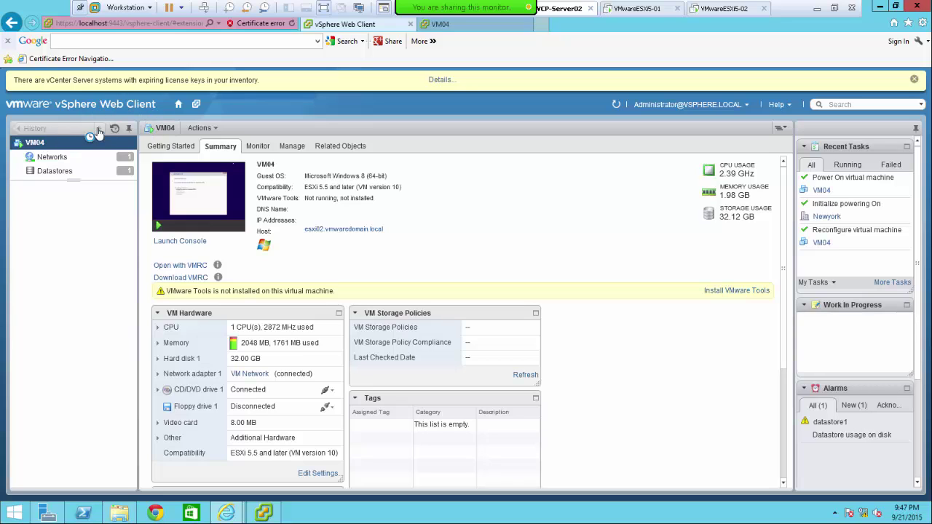
pyautogui.click(179, 107)
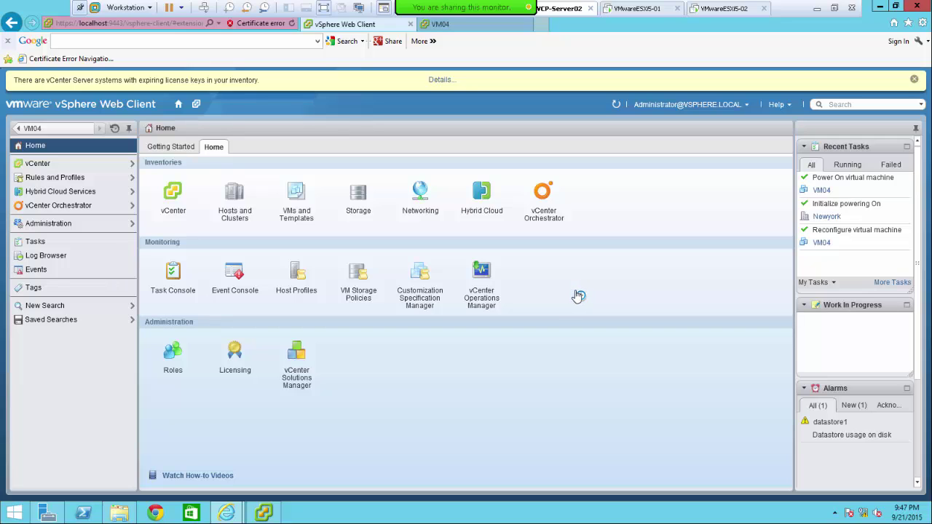
pyautogui.click(41, 165)
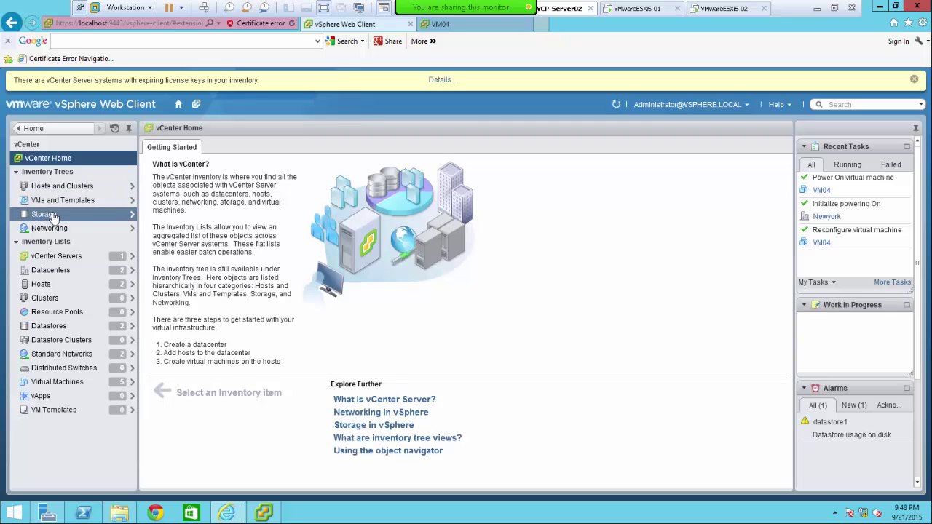
pyautogui.click(53, 216)
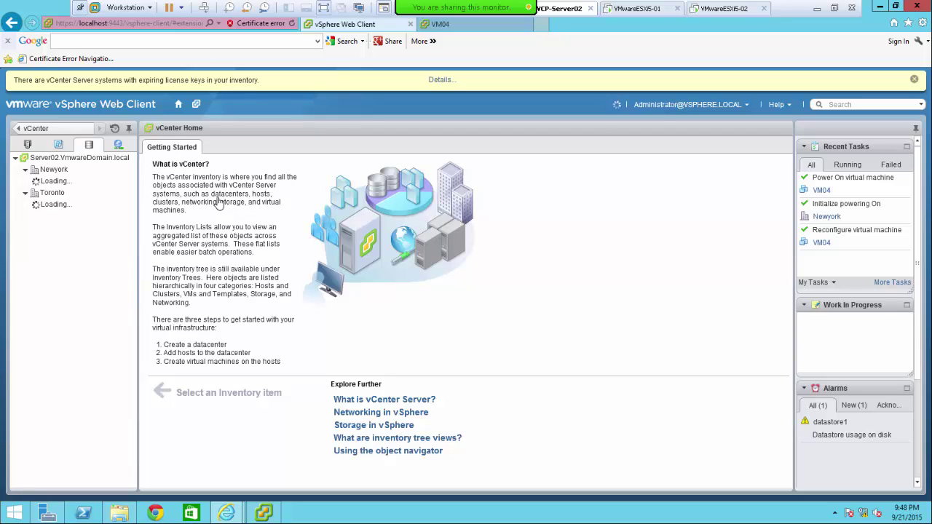
pyautogui.click(65, 172)
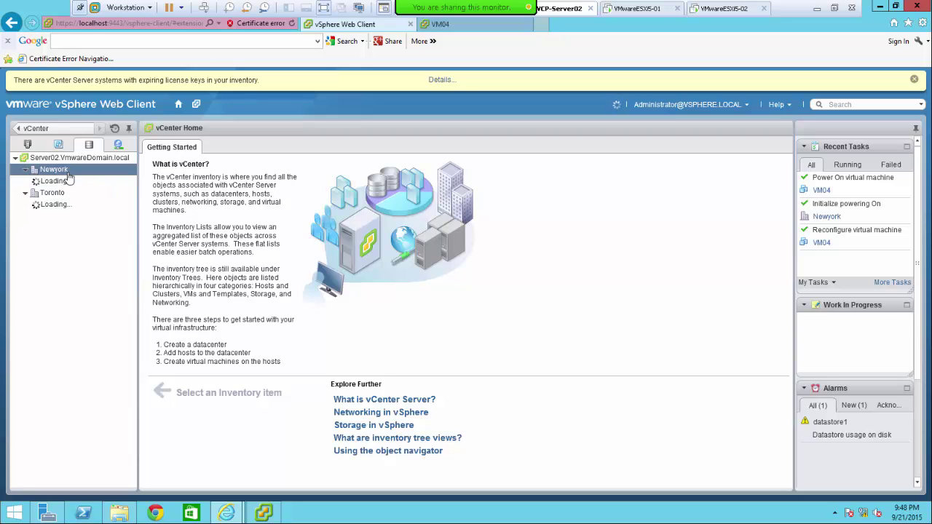
pyautogui.click(69, 182)
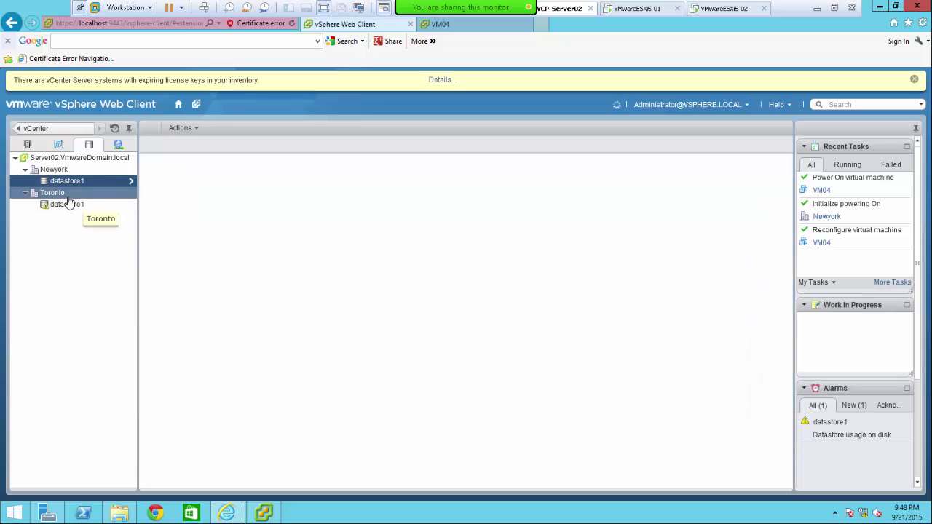
pyautogui.click(72, 205)
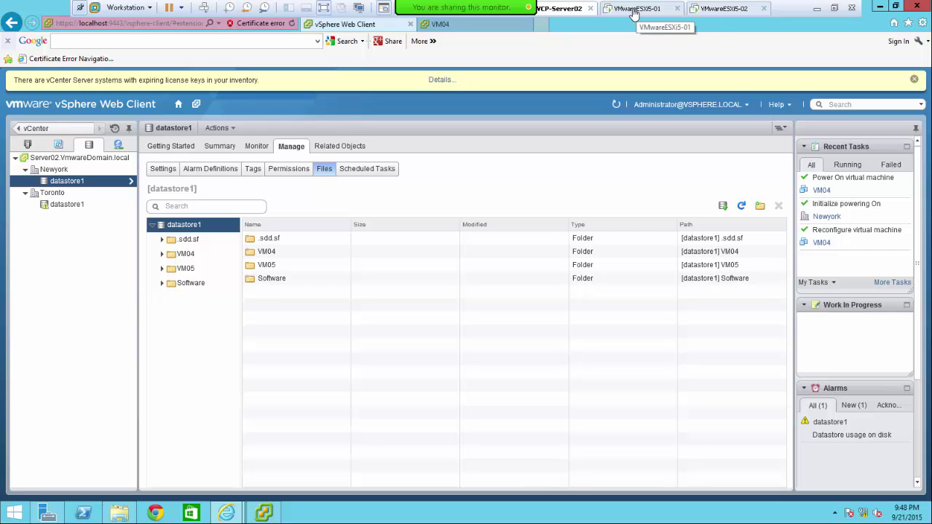
# - Show the VMwareESXi5-01 ESXi console (192.168.100.3) and open its Settings dialog
pyautogui.click(639, 13)
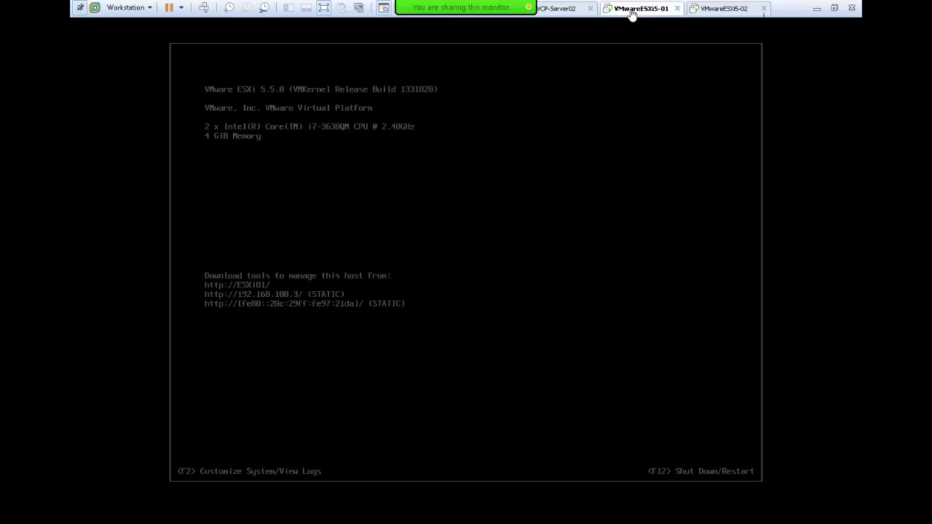
pyautogui.rightClick(631, 13)
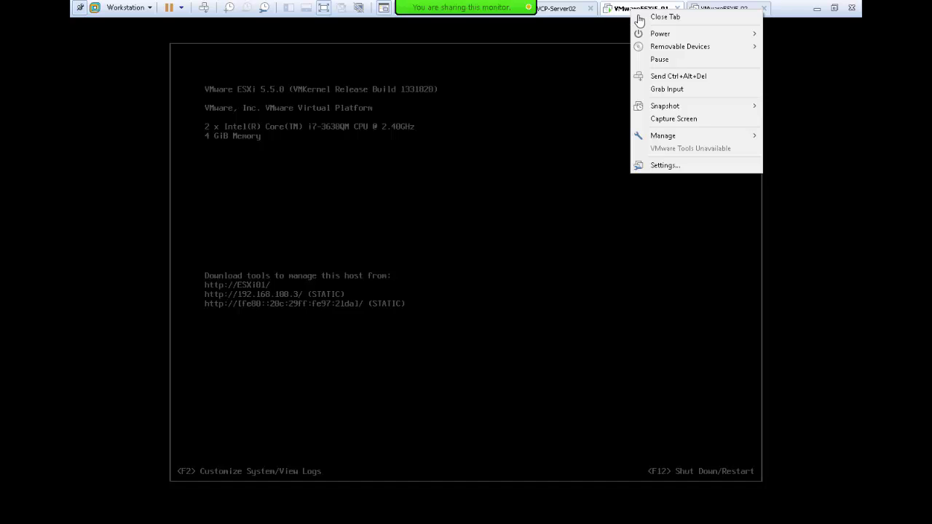
pyautogui.moveTo(651, 37)
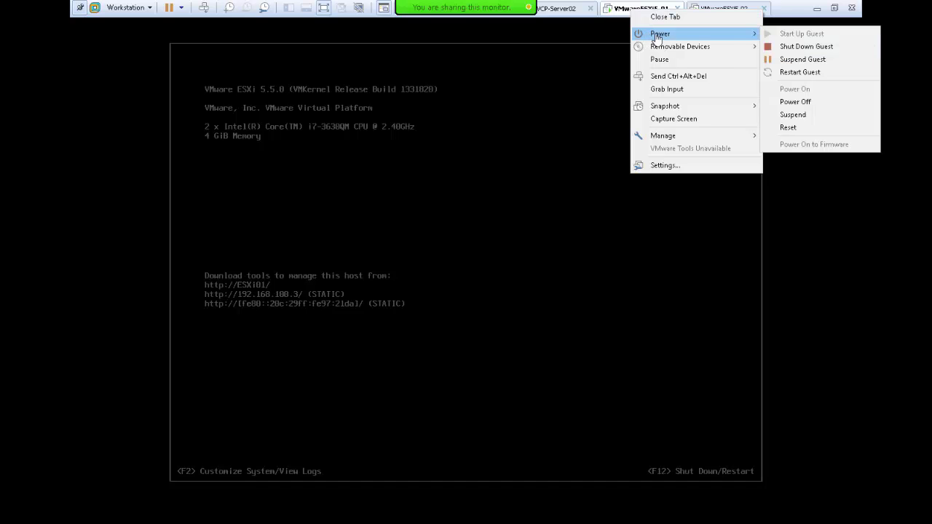
pyautogui.click(662, 167)
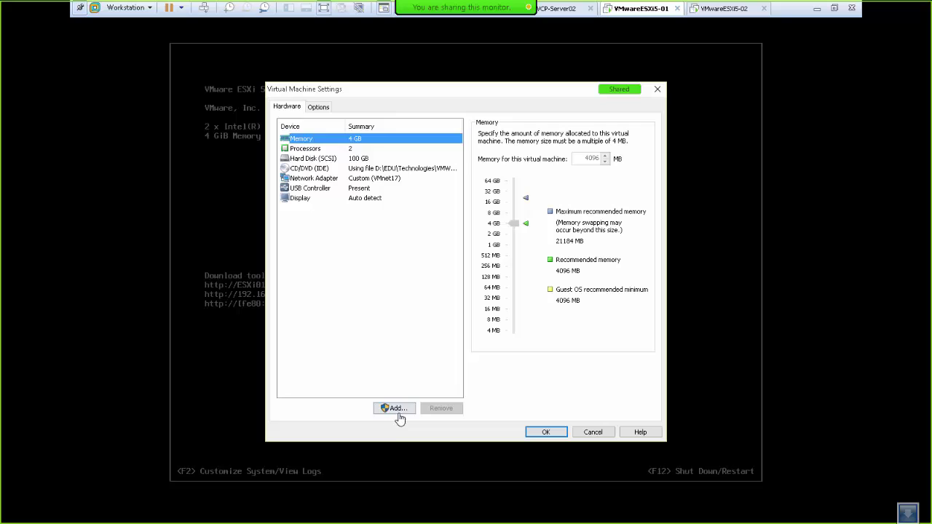
# - Add a new SCSI hard disk, raising its capacity from 40.0 GB to 100 GB
pyautogui.click(399, 413)
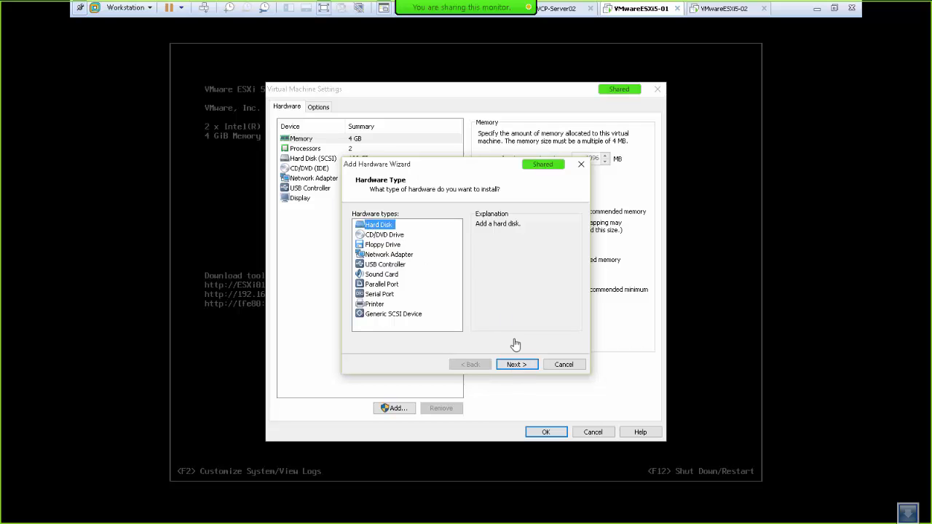
pyautogui.click(516, 365)
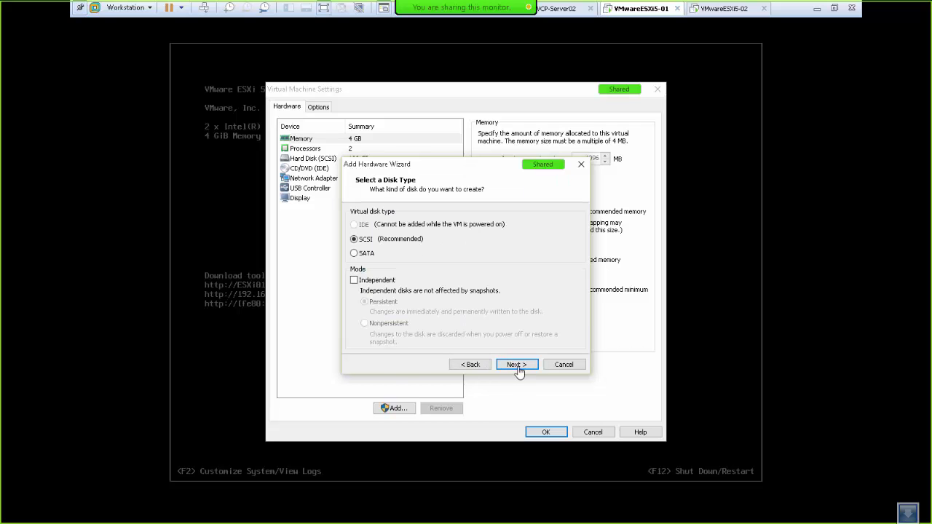
pyautogui.click(517, 365)
pyautogui.click(517, 365)
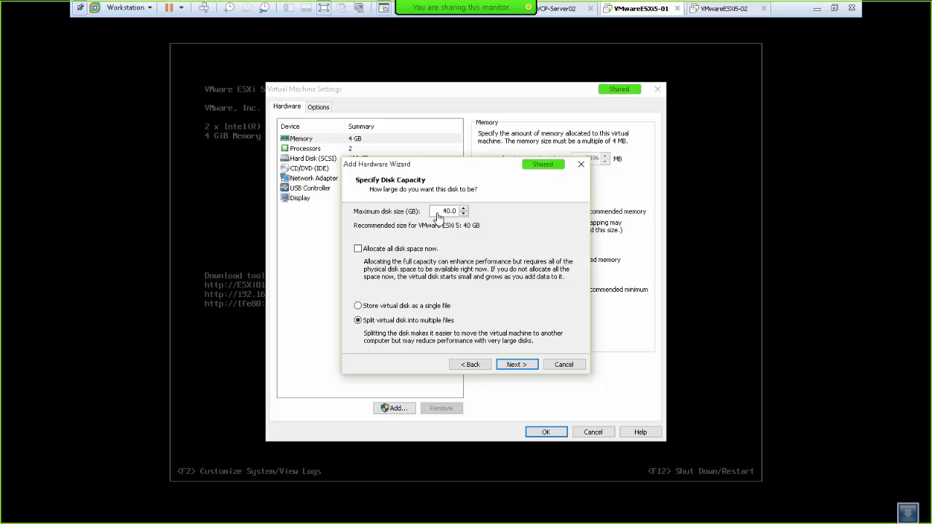
pyautogui.doubleClick(442, 211)
pyautogui.write('1')
pyautogui.click(517, 365)
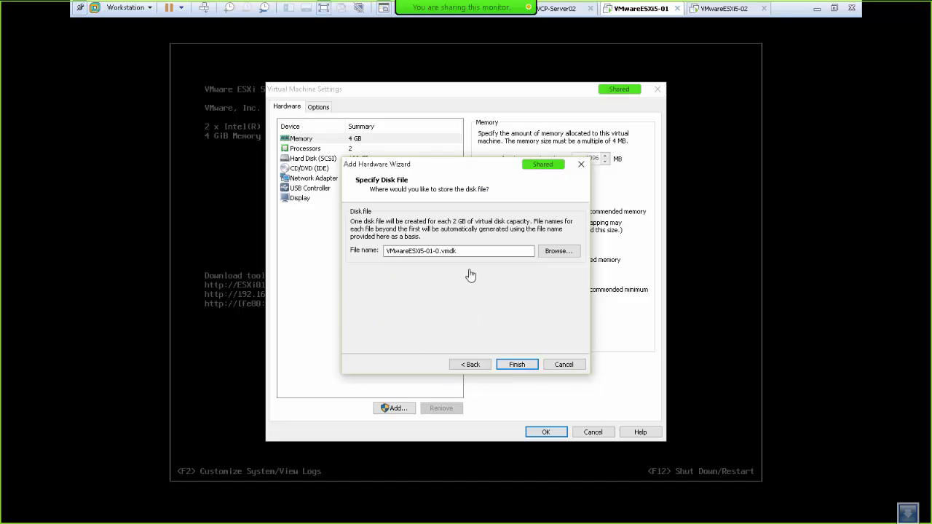
pyautogui.click(516, 367)
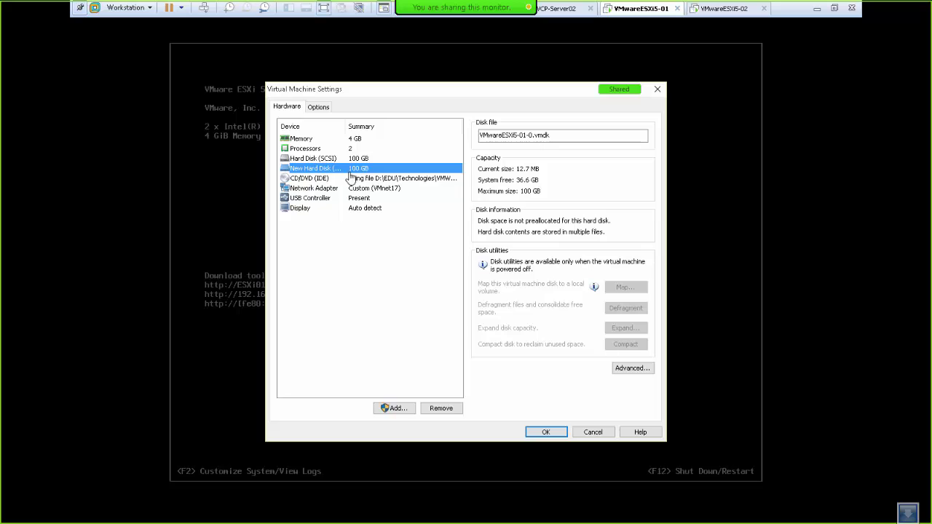
# - Add a second new 100 GB SCSI disk and apply the settings with OK
pyautogui.click(396, 412)
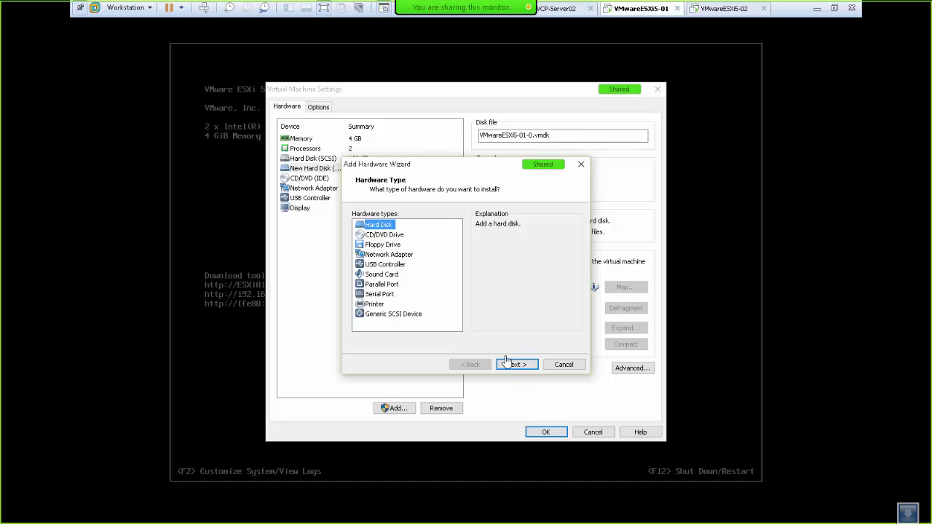
pyautogui.click(513, 366)
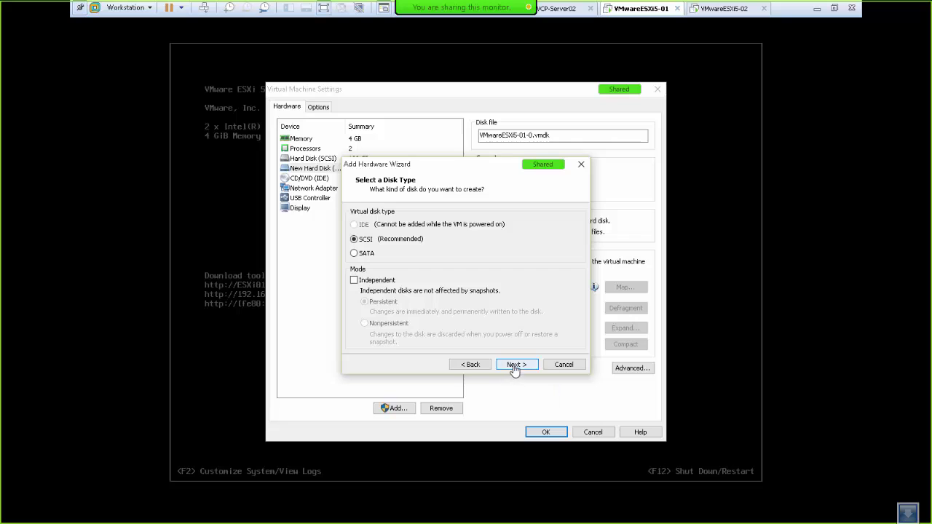
pyautogui.click(514, 367)
pyautogui.click(515, 367)
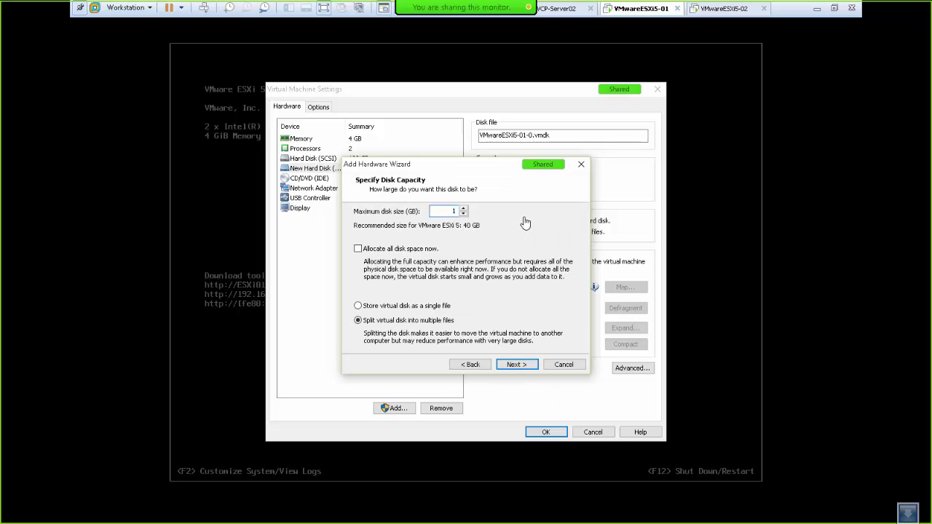
pyautogui.click(518, 366)
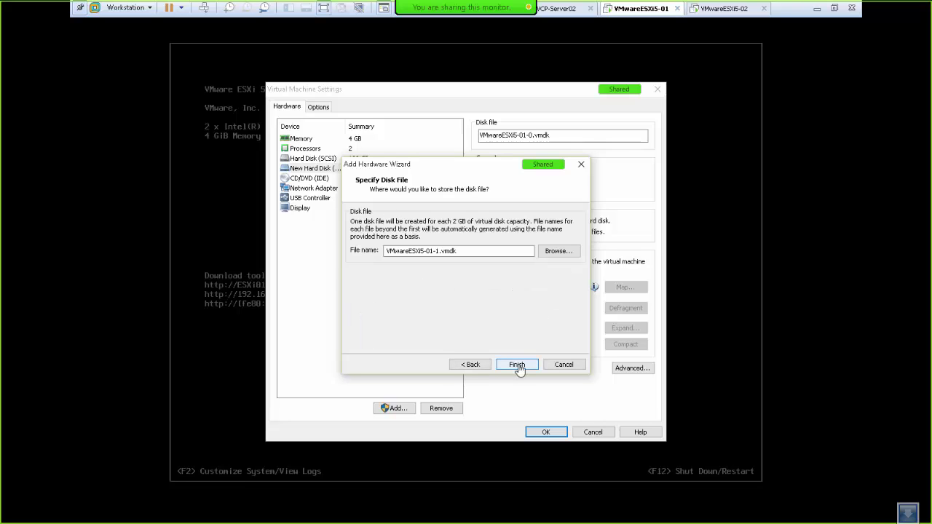
pyautogui.click(518, 365)
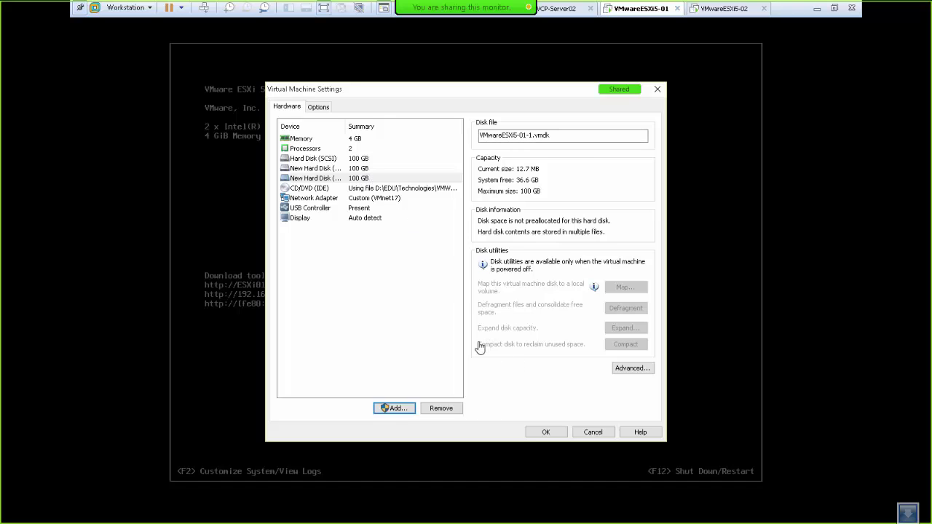
pyautogui.click(546, 433)
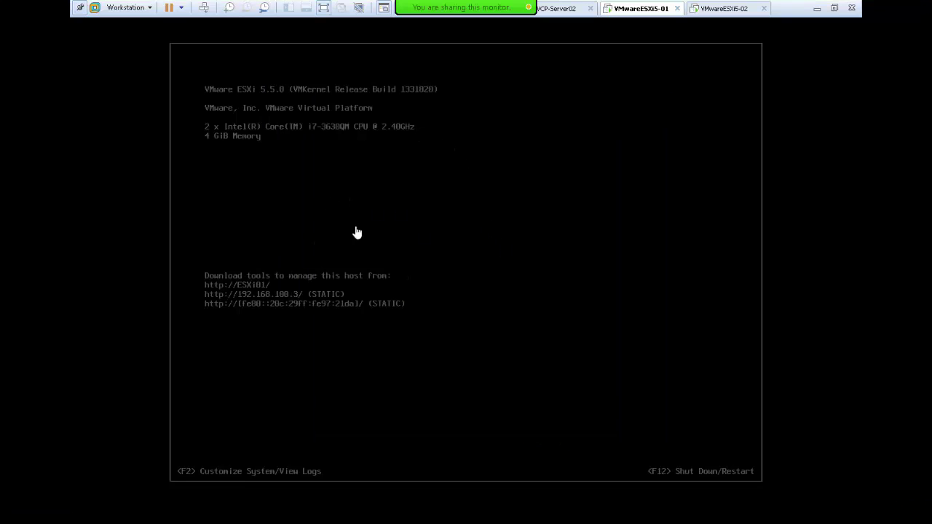
# - On VCP-Server02, expand Newyork in Hosts and Clusters and select VM04 under esxi02
pyautogui.click(560, 11)
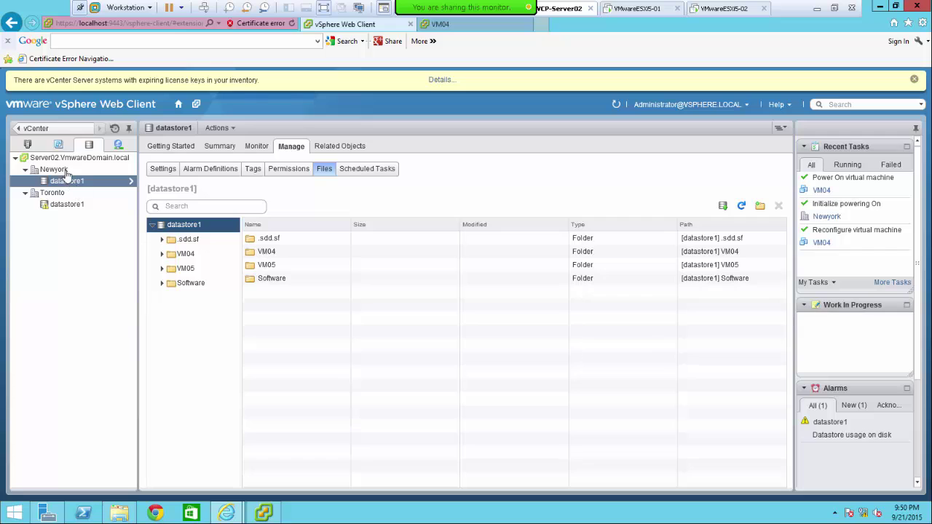
pyautogui.click(28, 148)
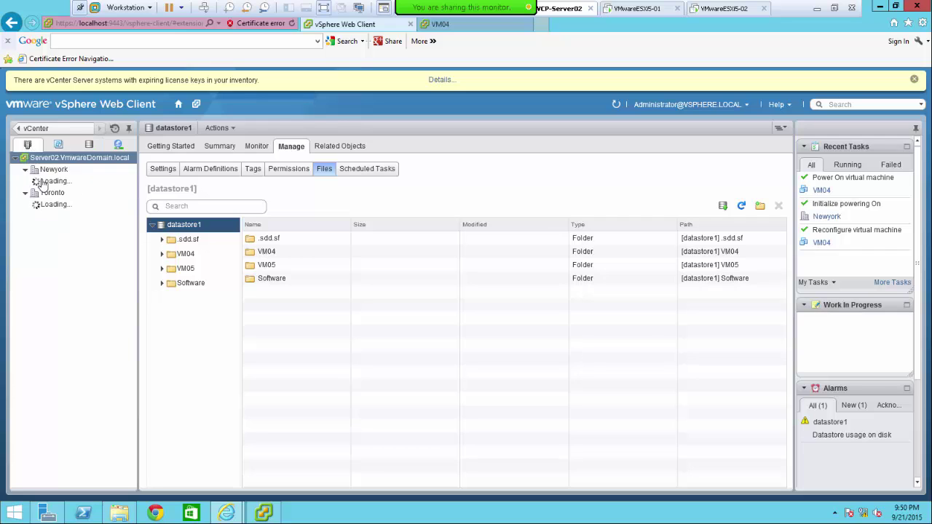
pyautogui.click(58, 183)
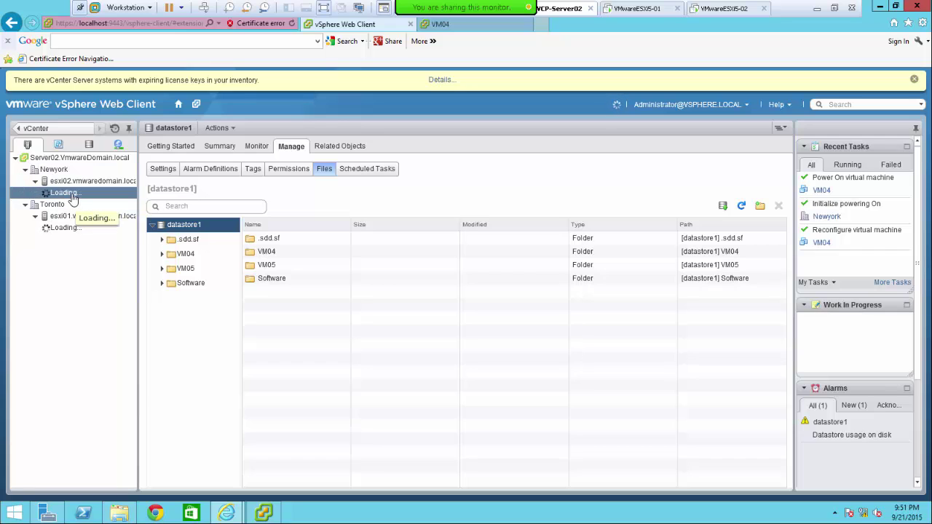
pyautogui.click(72, 193)
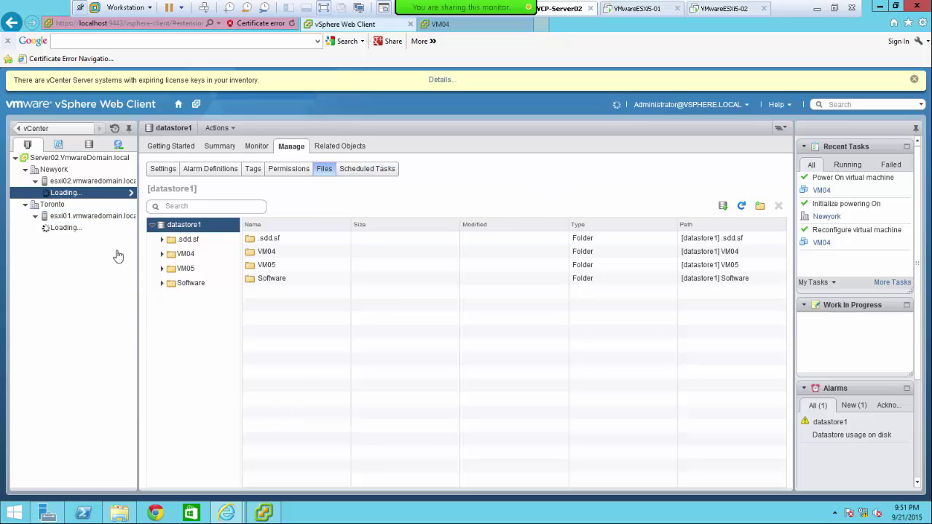
# - Enter VM04 as the Windows PC name in VM04's console
pyautogui.click(263, 514)
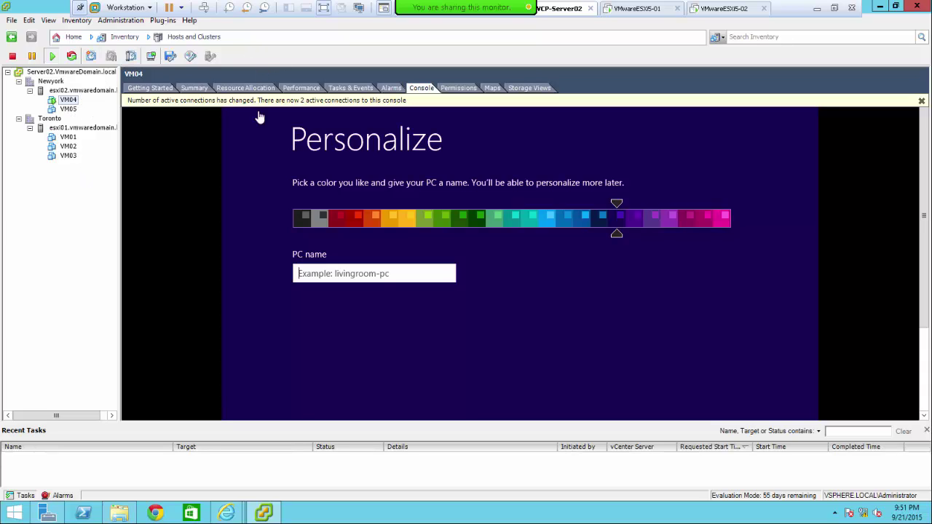
pyautogui.click(339, 280)
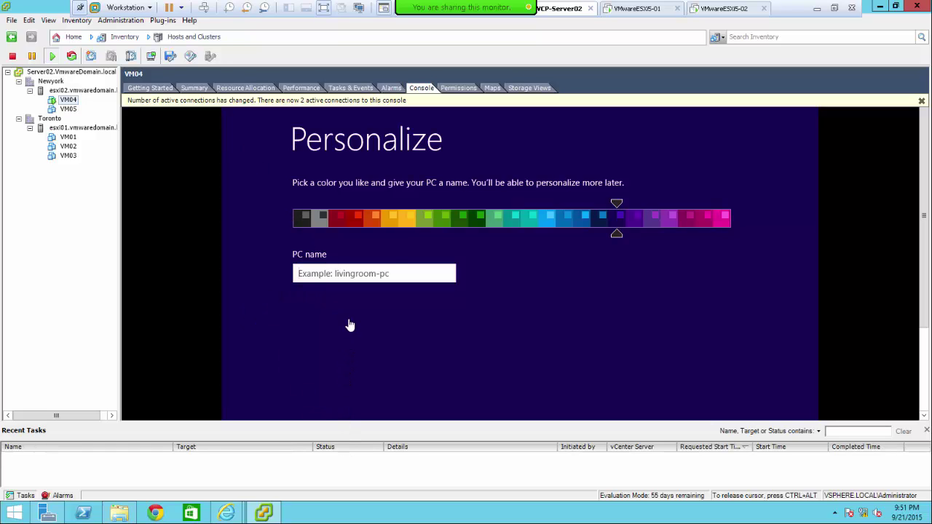
pyautogui.write('d')
pyautogui.press('BackSpace')
pyautogui.press('BackSpace')
pyautogui.press('BackSpace')
pyautogui.press('BackSpace')
pyautogui.press('BackSpace')
pyautogui.write('VM0')
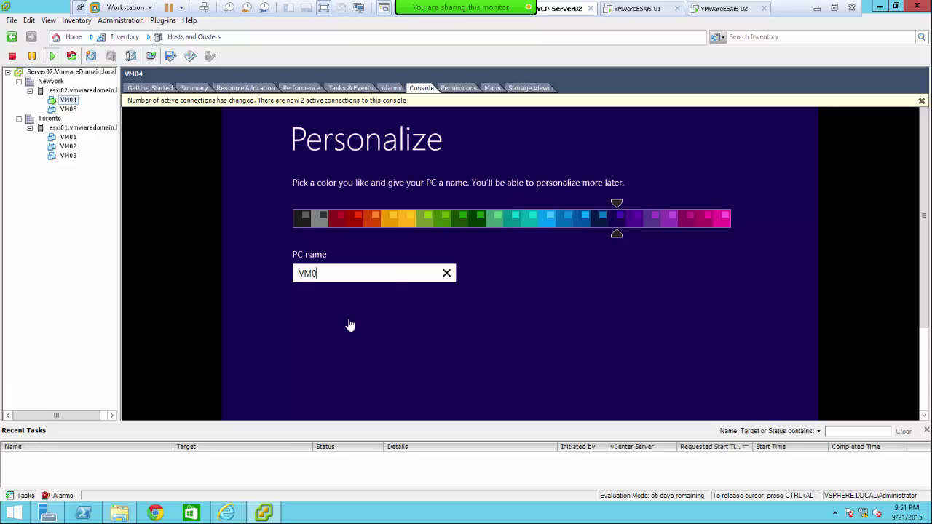
pyautogui.write('4')
pyautogui.press('Return')
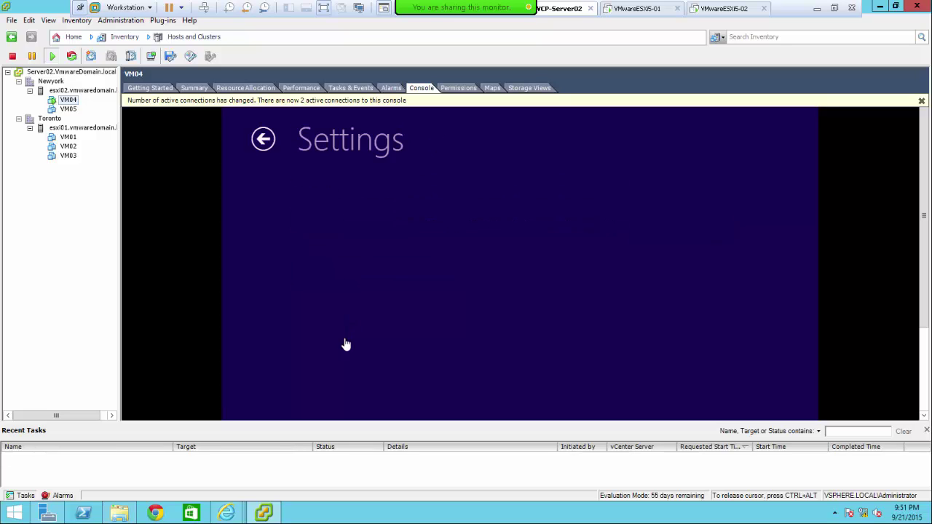
# - Scroll down and choose Use express settings in Windows setup
pyautogui.hotkey('ctrl', 'alt')
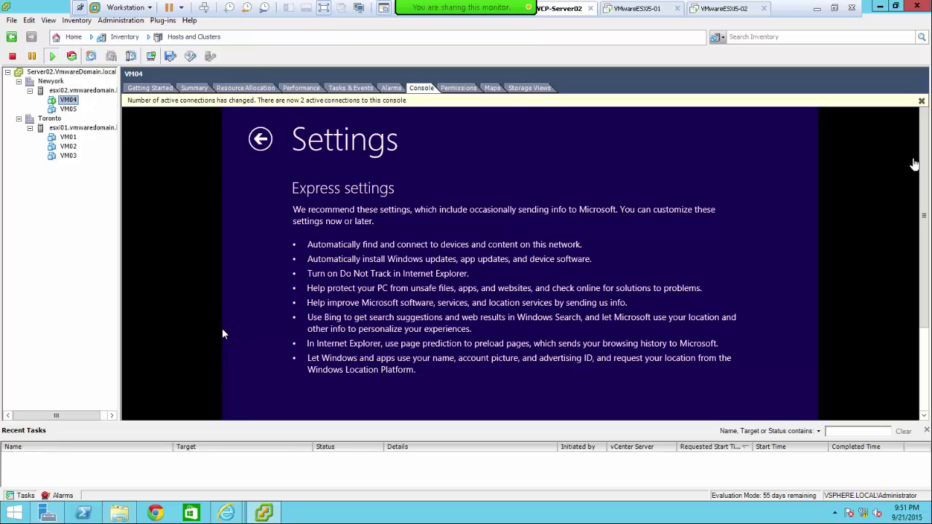
pyautogui.moveTo(921, 161); pyautogui.dragTo(902, 345)
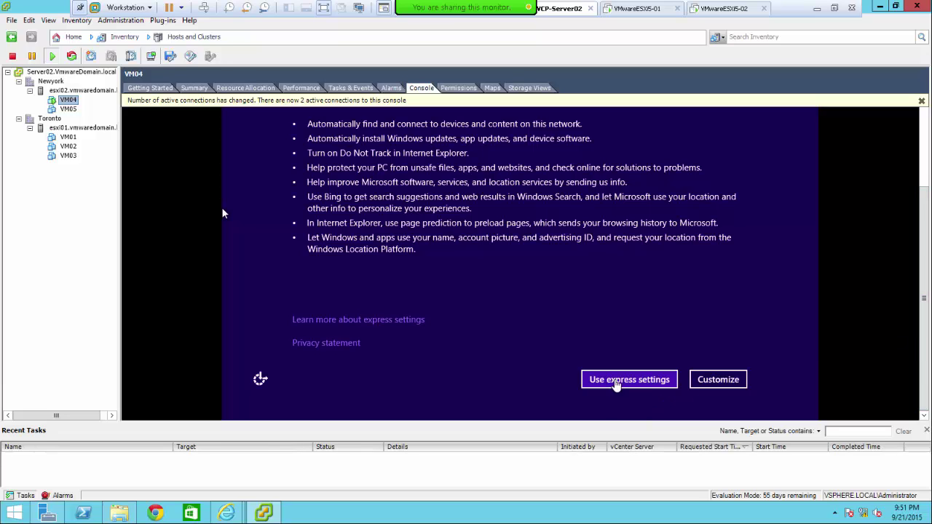
pyautogui.click(614, 385)
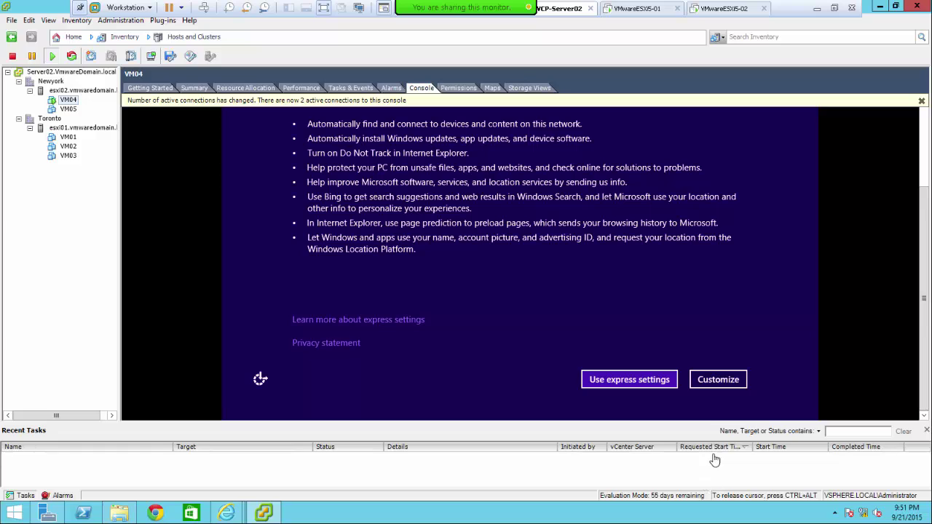
pyautogui.click(671, 380)
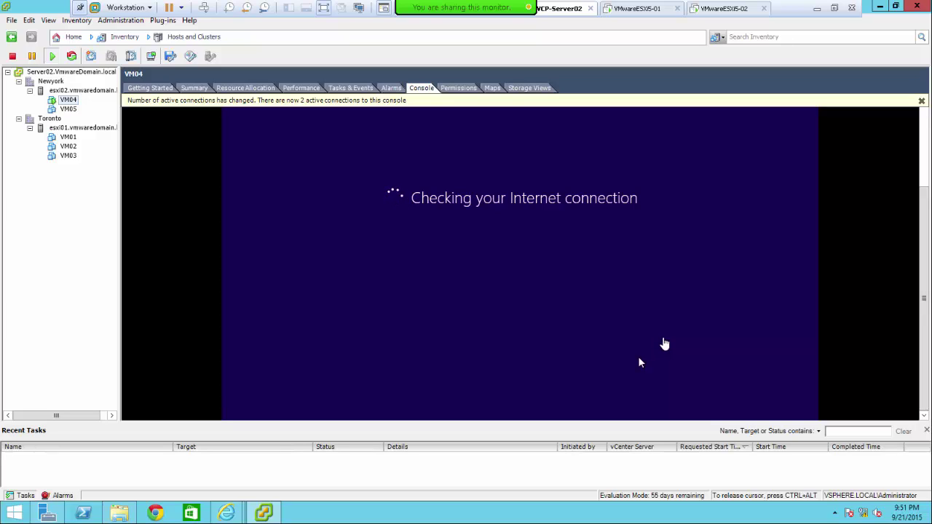
pyautogui.hotkey('ctrl', 'alt')
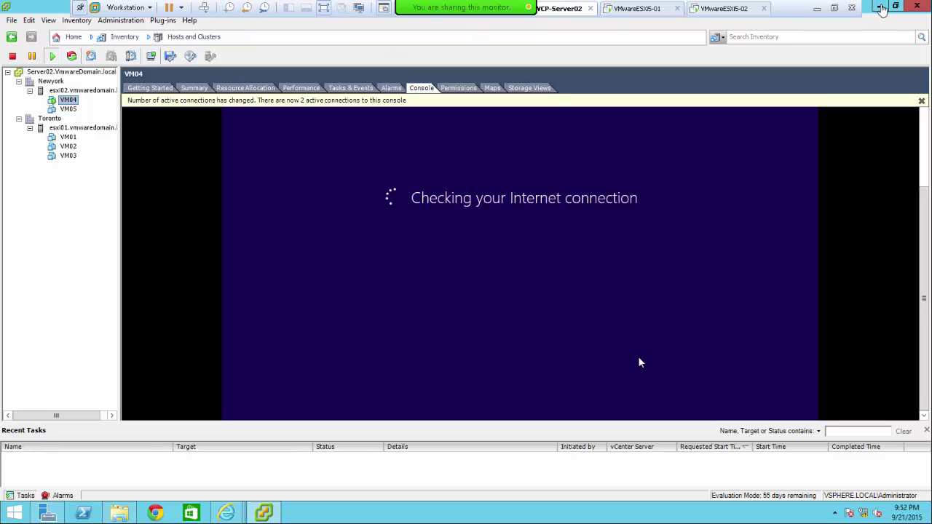
# - Open esxi02's Manage > Storage view, then switch to esxi01's storage adapters
pyautogui.click(880, 8)
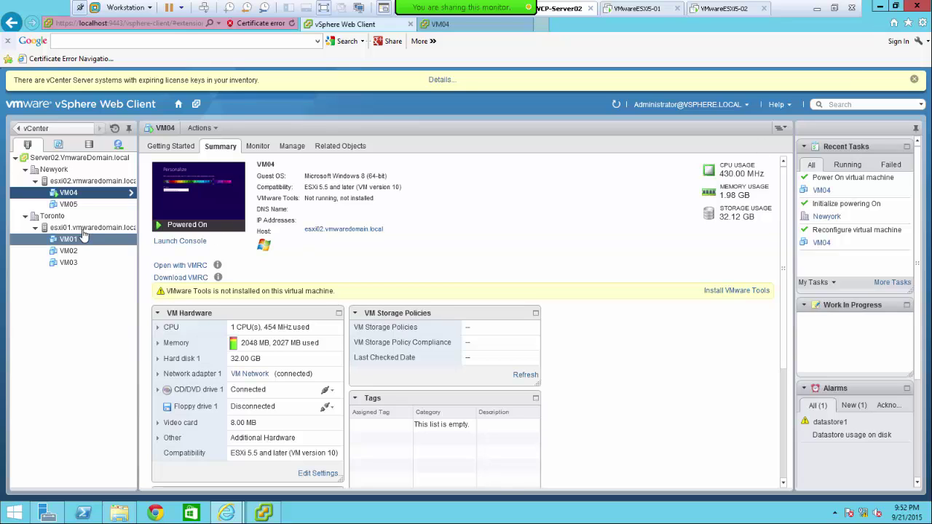
pyautogui.click(67, 184)
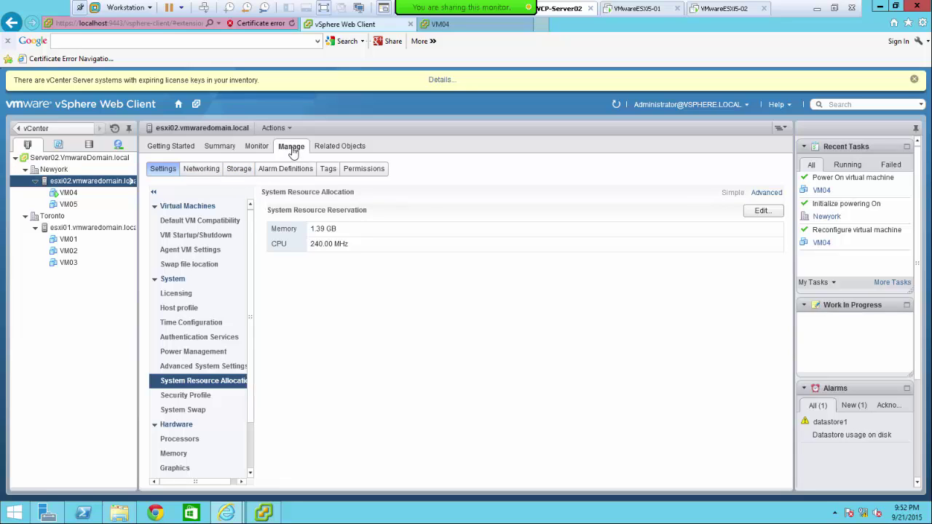
pyautogui.click(239, 170)
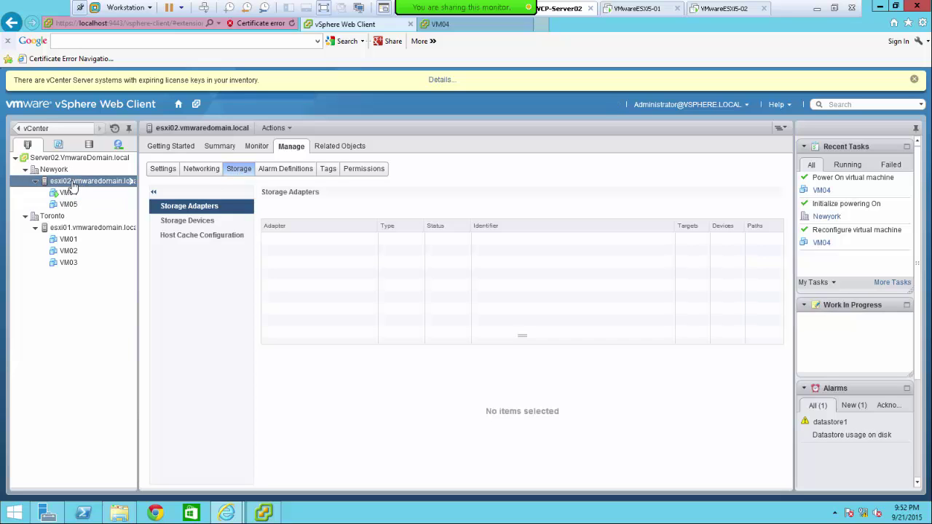
pyautogui.click(80, 232)
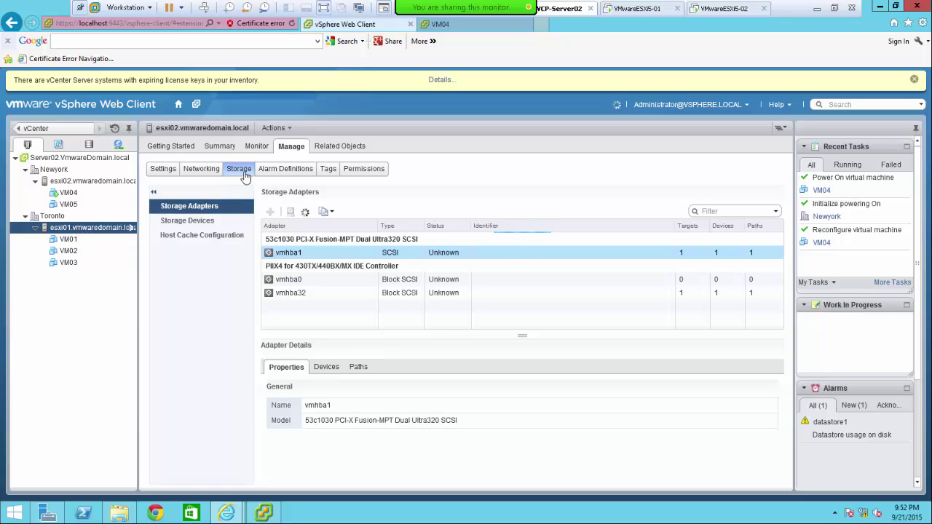
# - List esxi01's storage devices, including its 100 GB disk, and open Rescan Storage
pyautogui.click(193, 228)
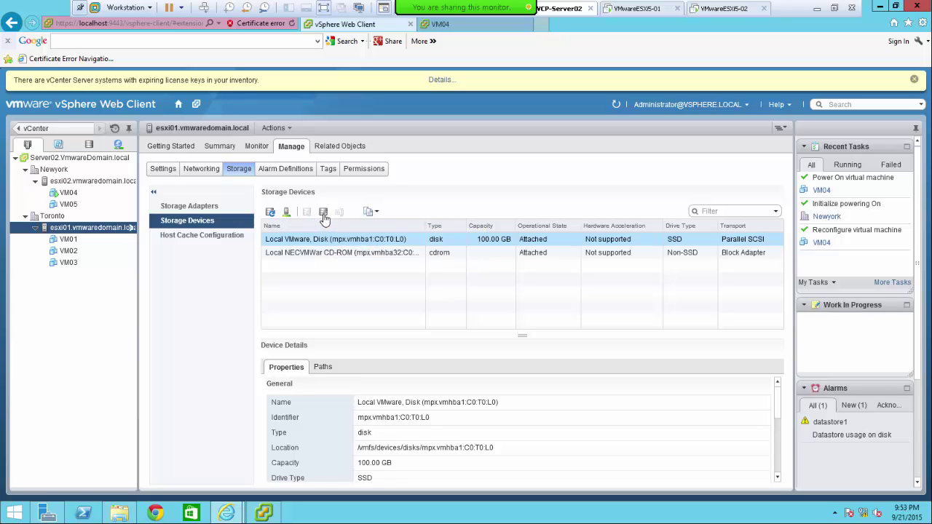
pyautogui.click(286, 213)
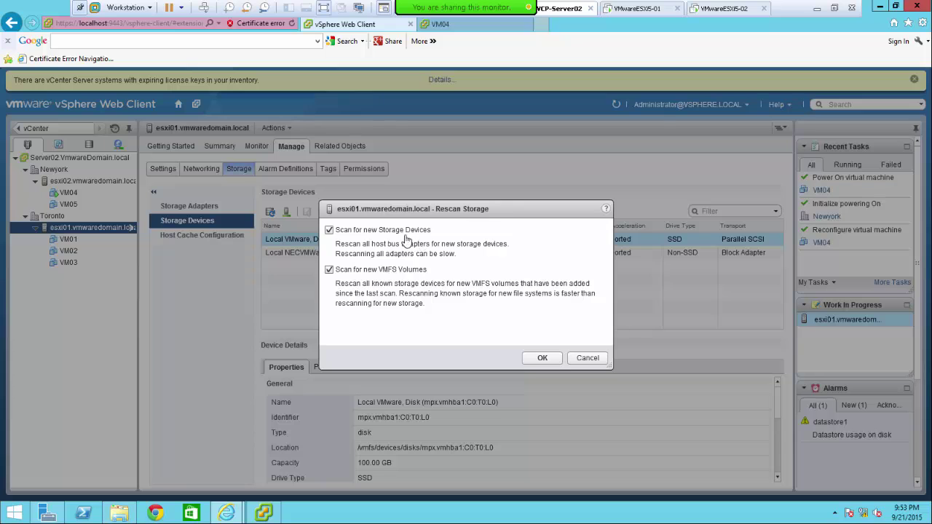
# - Confirm the rescan of esxi01 for storage devices and VMFS volumes
pyautogui.click(535, 359)
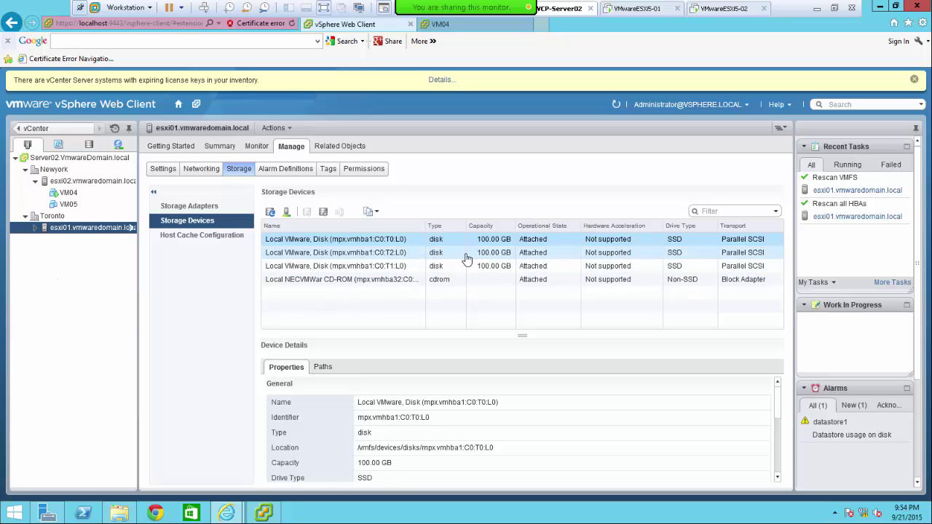
# - Expand the host tree and select VM04 to see its powered-on Summary
pyautogui.click(35, 229)
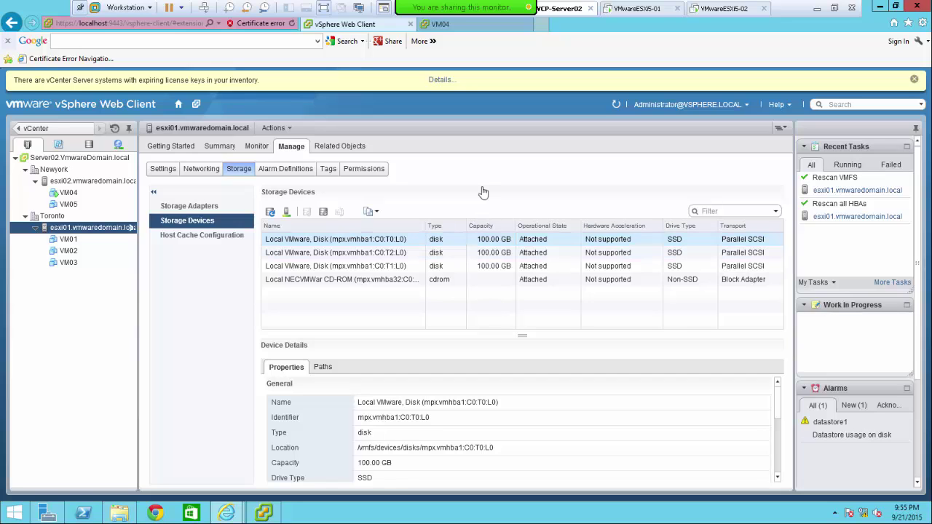
pyautogui.click(63, 197)
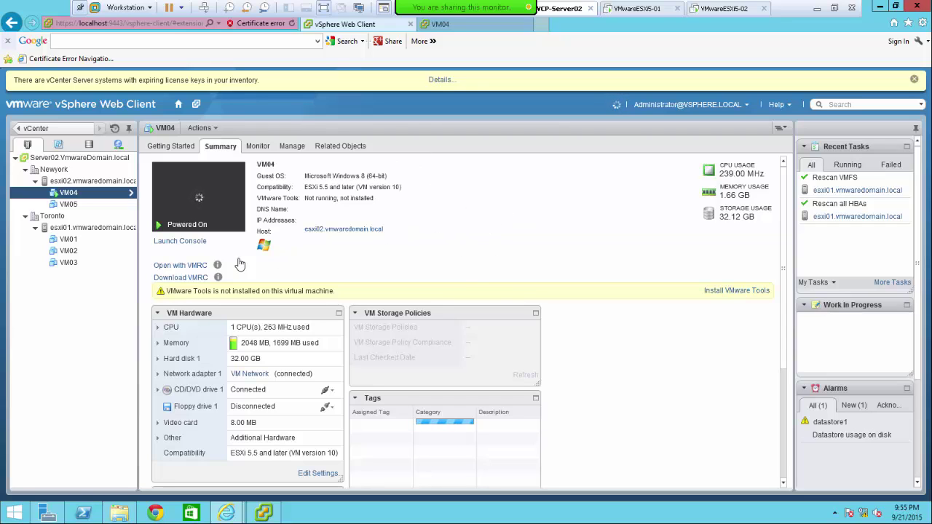
# - Launch VM04's remote console and open a new Chrome window
pyautogui.click(450, 28)
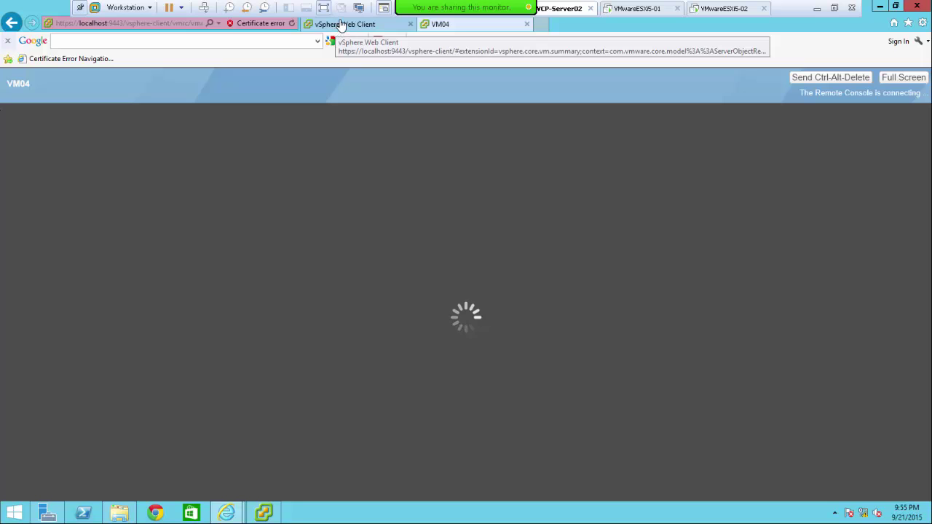
pyautogui.click(157, 514)
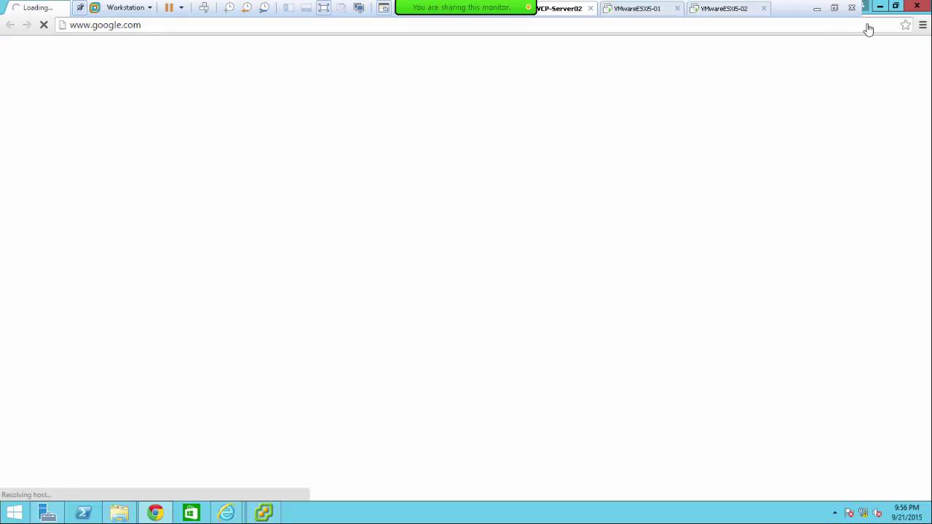
pyautogui.hotkey('ctrl', 'l')
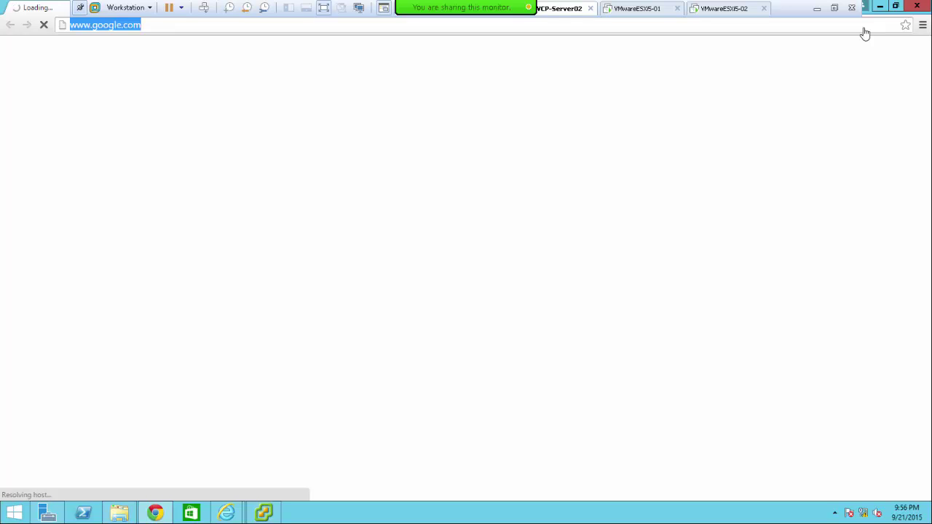
pyautogui.write('localhost:9443/vsphere-client')
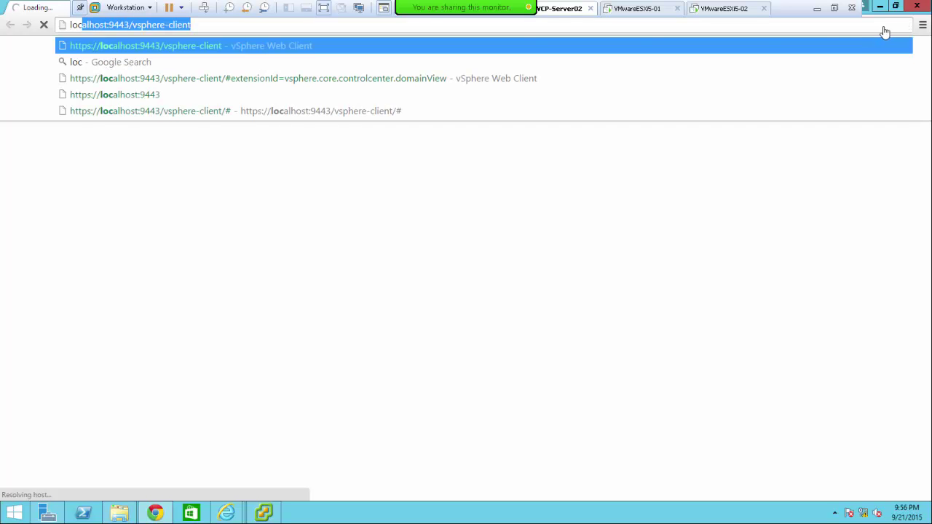
pyautogui.click(195, 50)
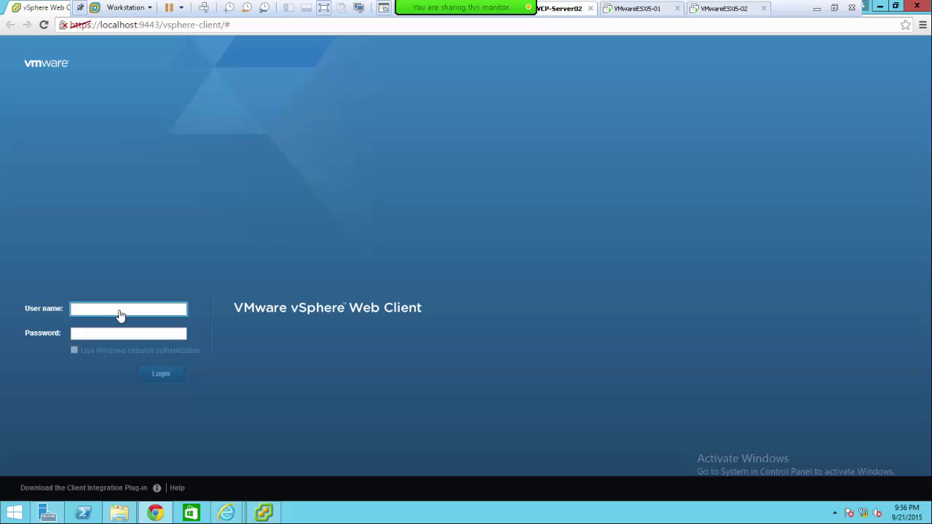
pyautogui.write('administrator')
pyautogui.press('Tab')
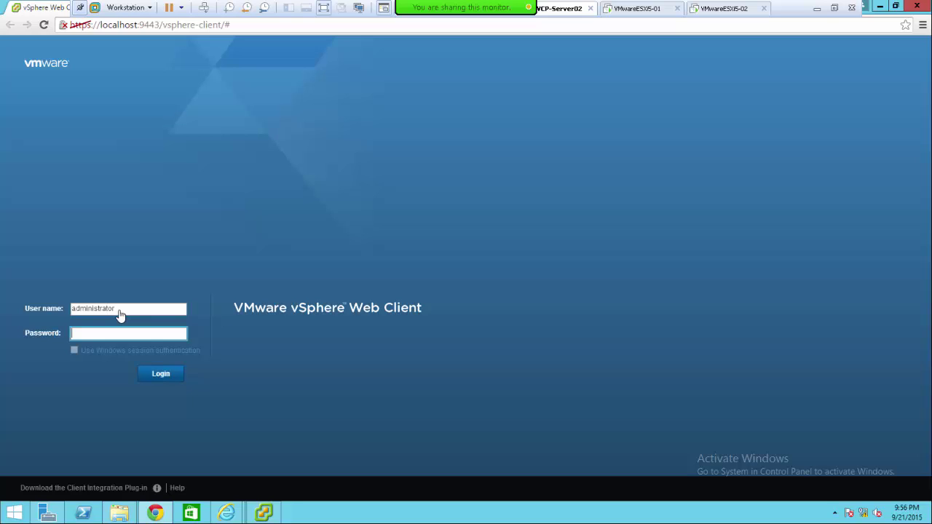
pyautogui.hotkey('shift', 'Tab')
pyautogui.click(120, 314)
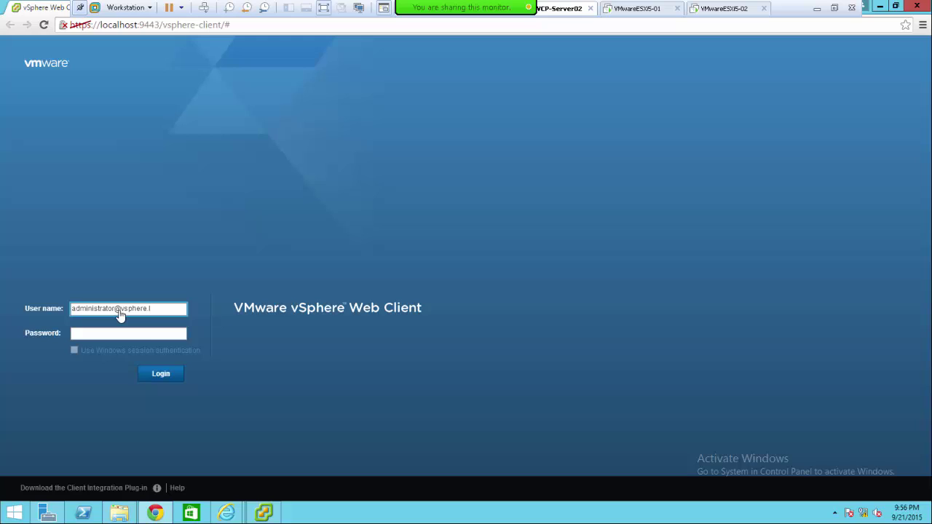
pyautogui.write('@vsphere.local')
pyautogui.press('Tab')
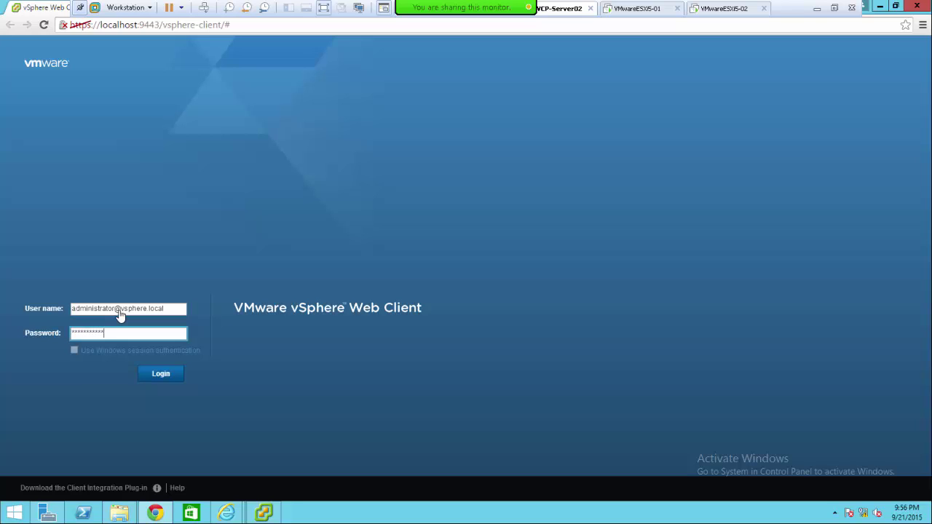
pyautogui.press('Return')
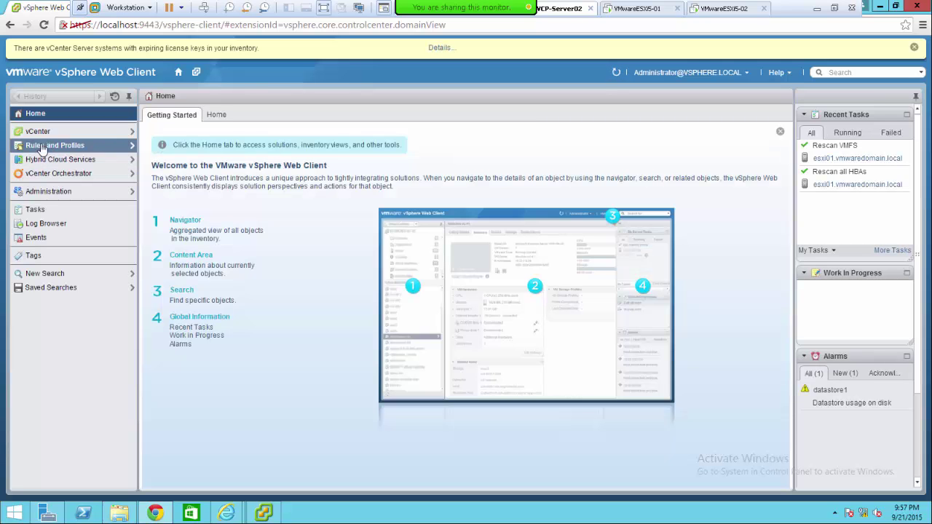
# - Open vCenter's Hosts and Clusters inventory tree
pyautogui.click(38, 134)
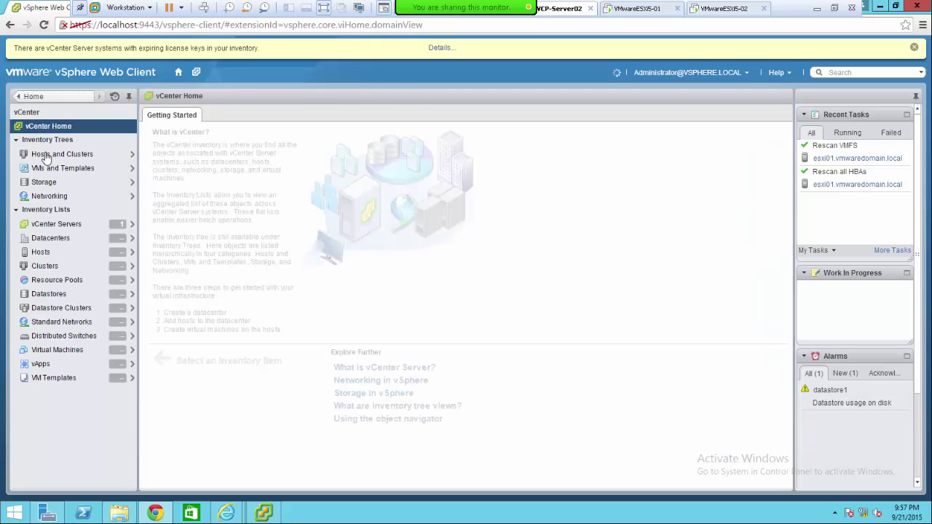
pyautogui.click(45, 155)
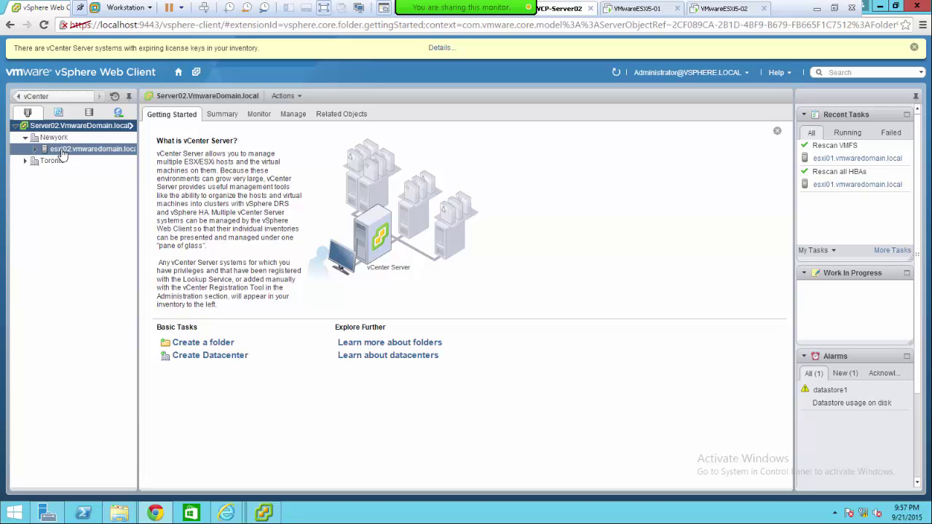
# - Expand host esxi02.vmwaredomain.local under Newyork and open VM04
pyautogui.click(35, 150)
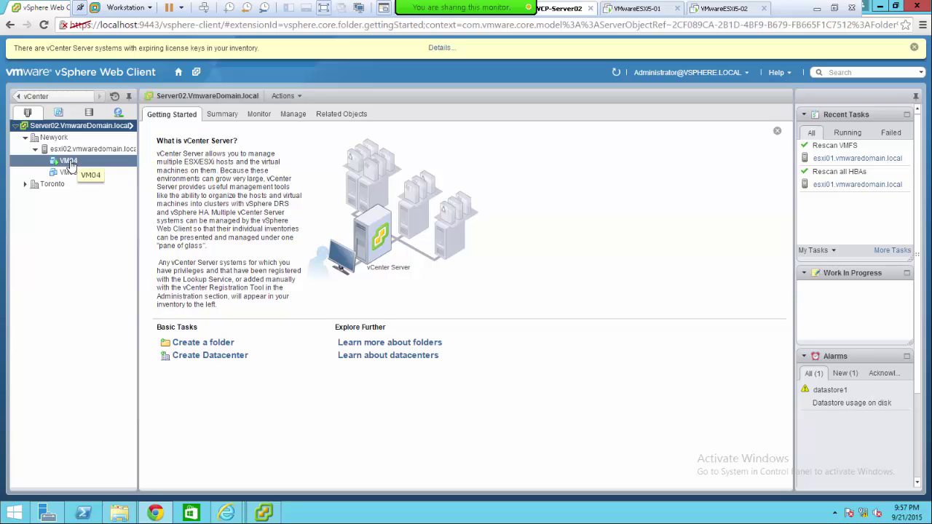
pyautogui.click(71, 163)
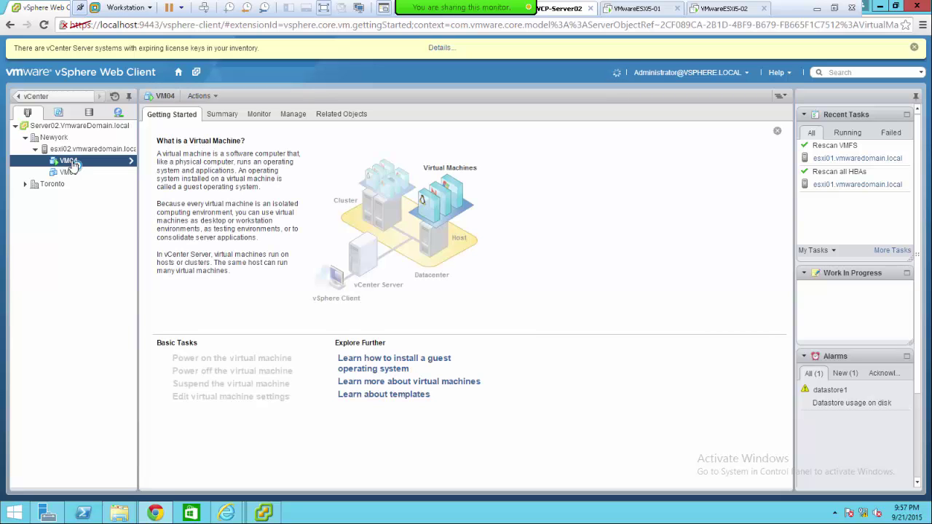
# - Bring up the Actions - VM04 context menu from the inventory tree
pyautogui.rightClick(74, 166)
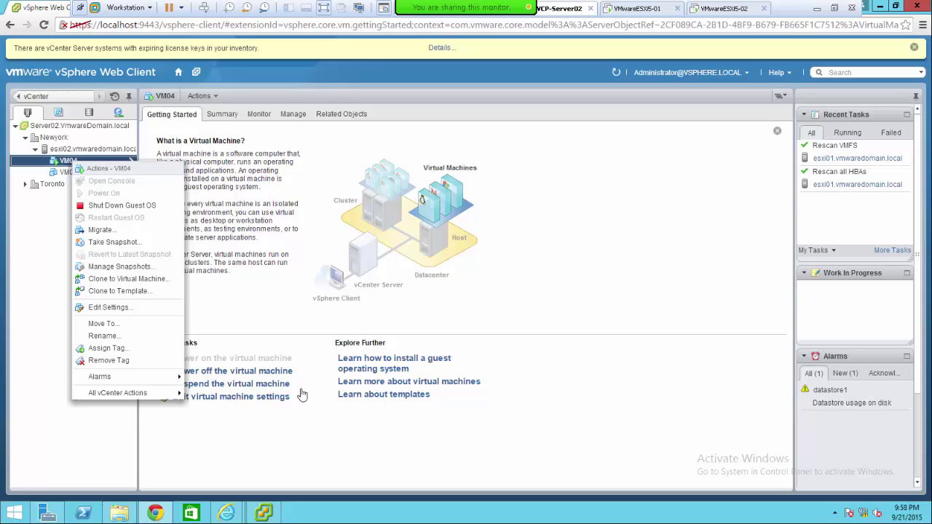
pyautogui.moveTo(267, 518)
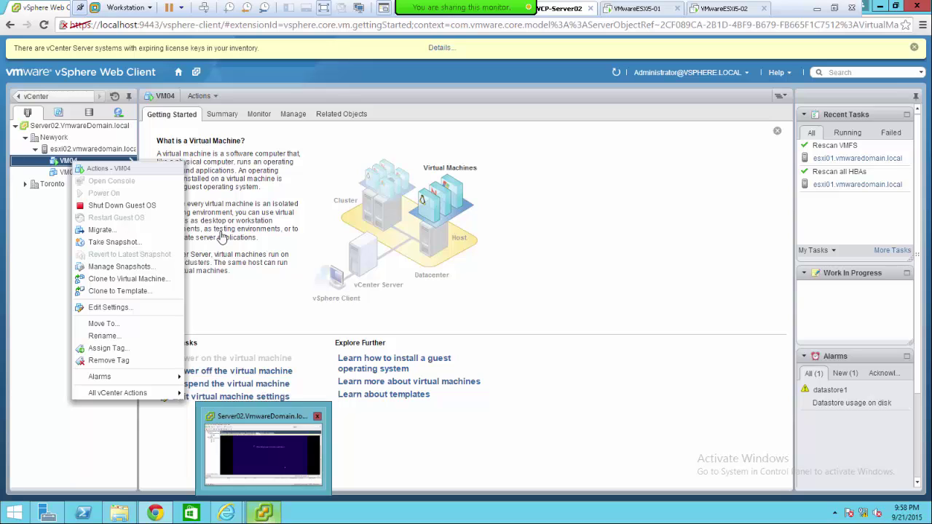
# - Show VM04's Summary tab and close the stalled VM04 console tab in Internet Explorer
pyautogui.click(220, 116)
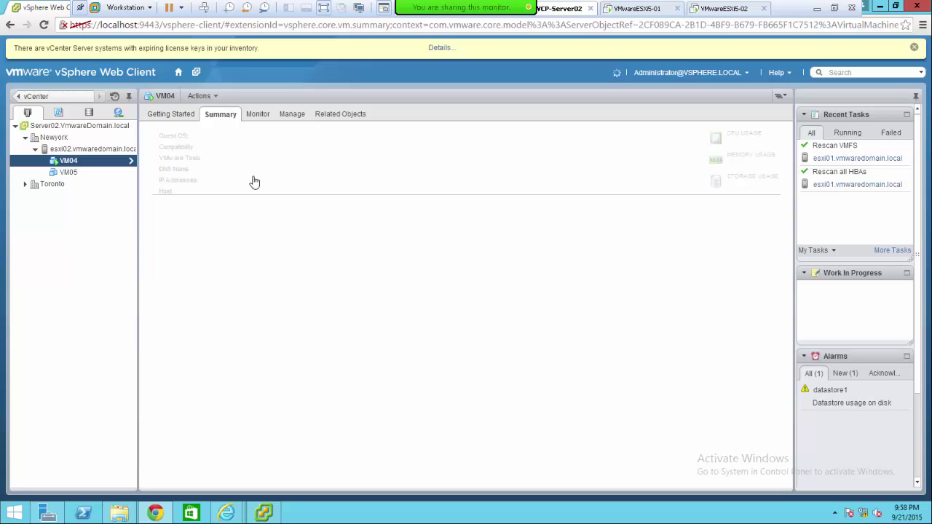
pyautogui.moveTo(226, 517)
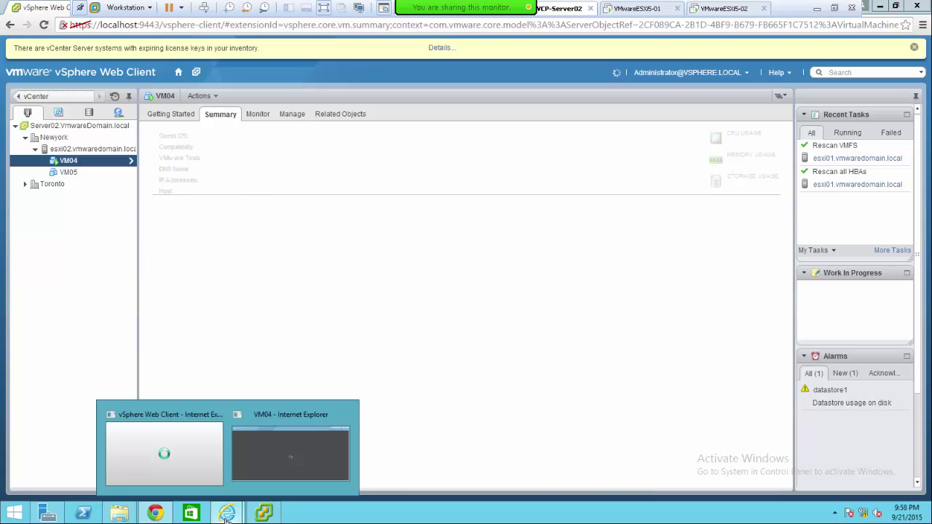
pyautogui.click(271, 453)
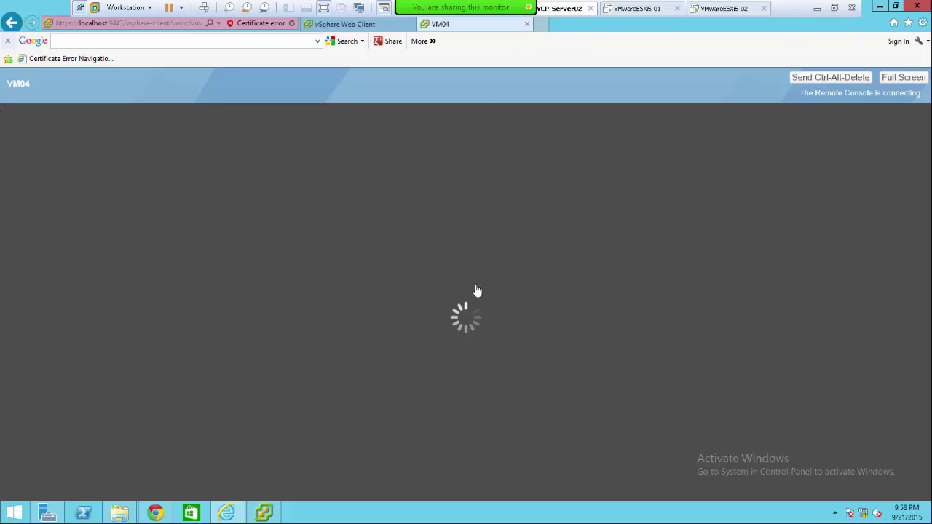
pyautogui.moveTo(530, 28)
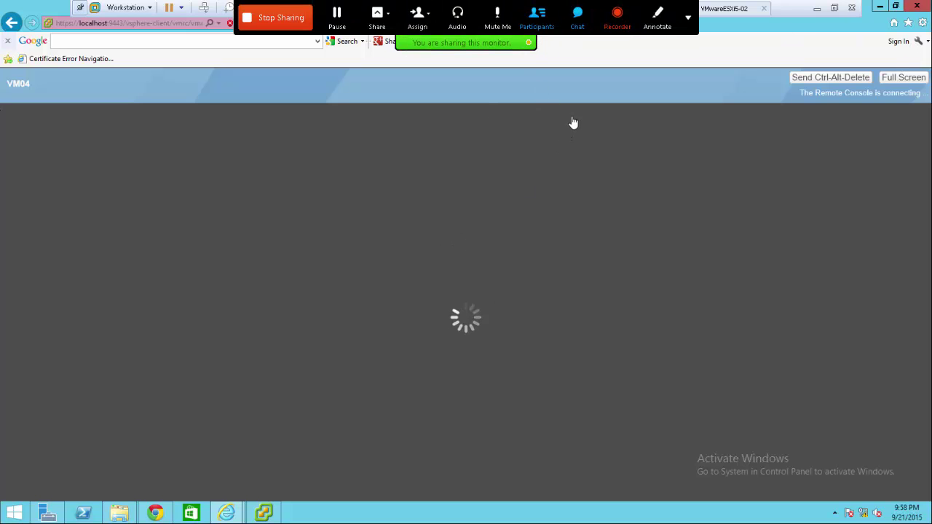
pyautogui.click(527, 24)
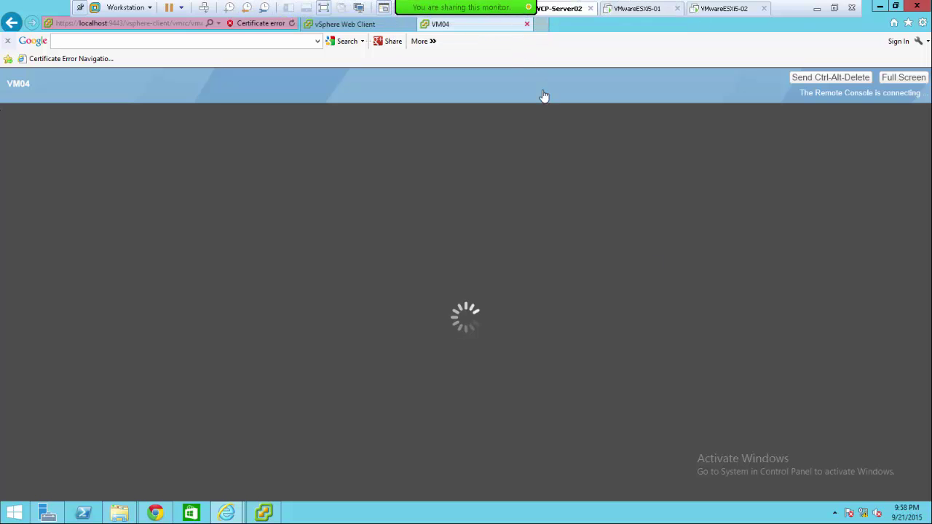
# - Minimize Internet Explorer and open VM04's remote console tab in Chrome
pyautogui.click(881, 8)
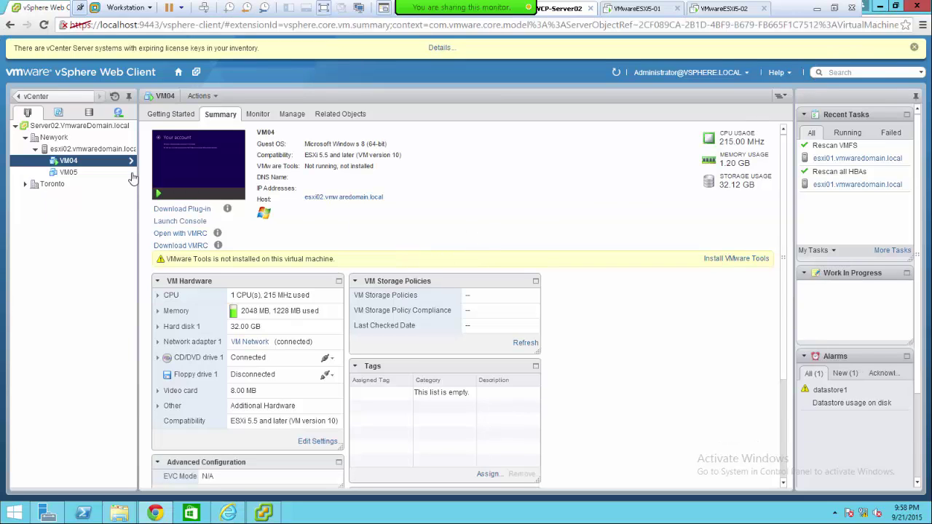
pyautogui.moveTo(45, 11); pyautogui.dragTo(78, 3)
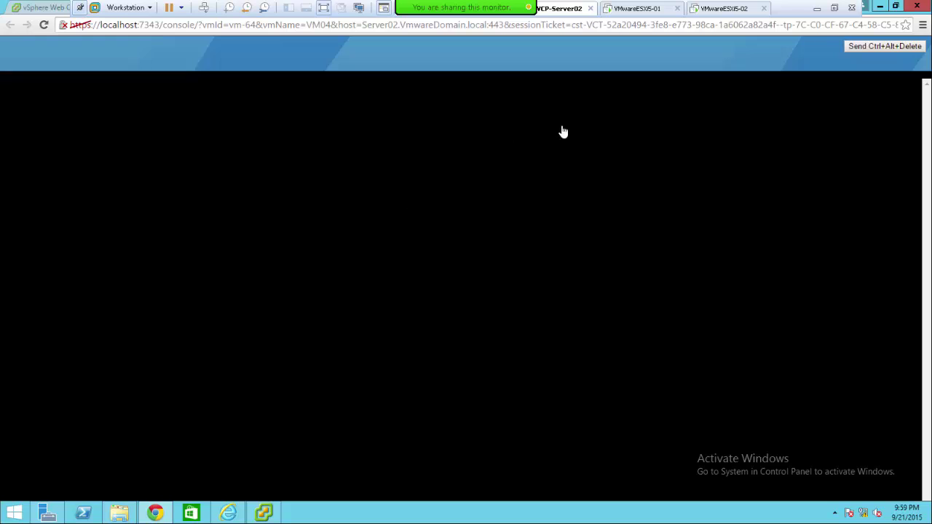
# - Rearrange the VM04 console window, briefly check VM04's summary, then maximize the console again
pyautogui.click(896, 9)
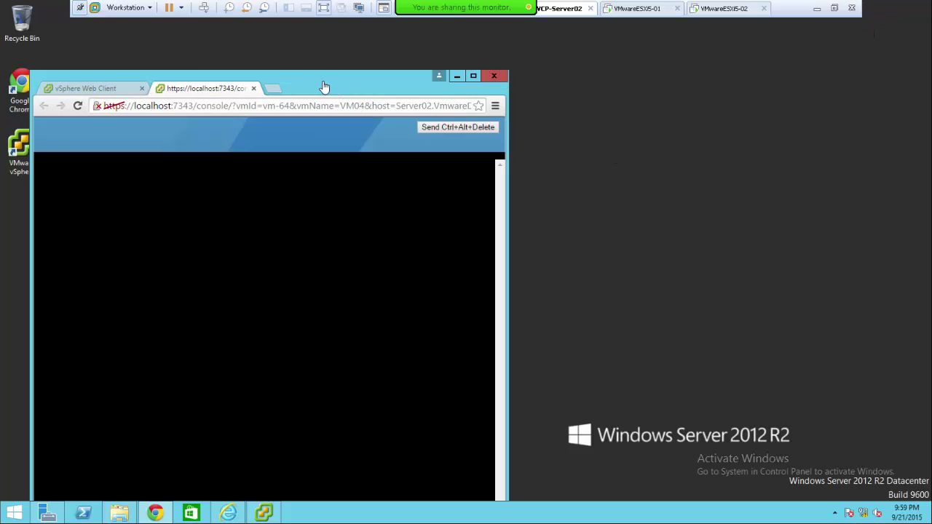
pyautogui.moveTo(818, 101); pyautogui.dragTo(708, 60)
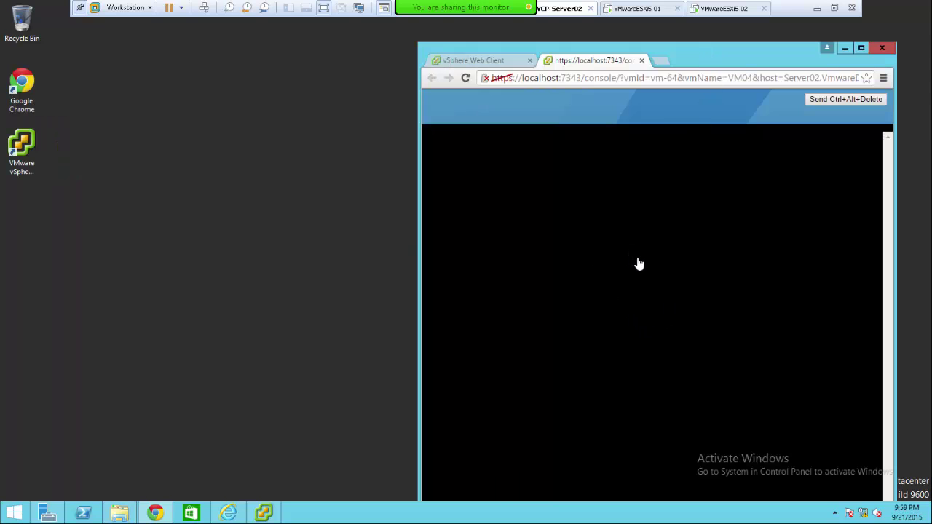
pyautogui.click(465, 64)
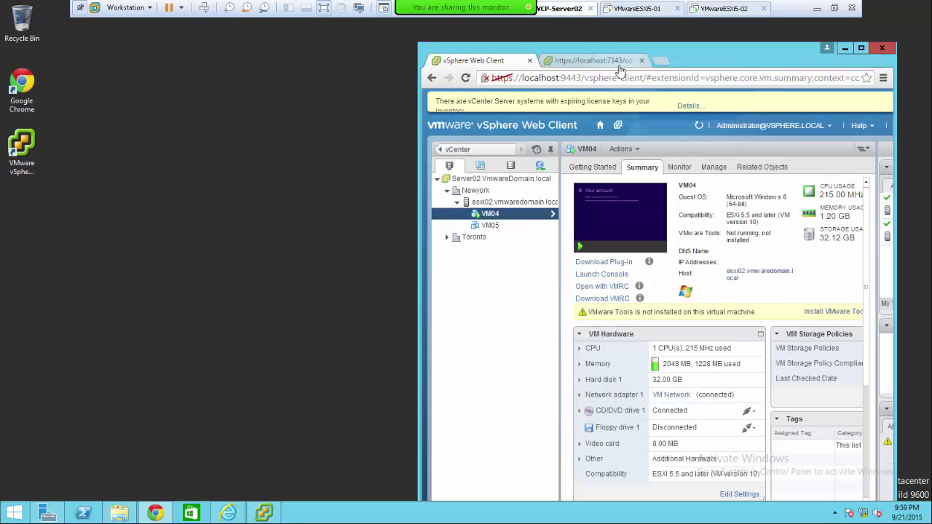
pyautogui.click(596, 63)
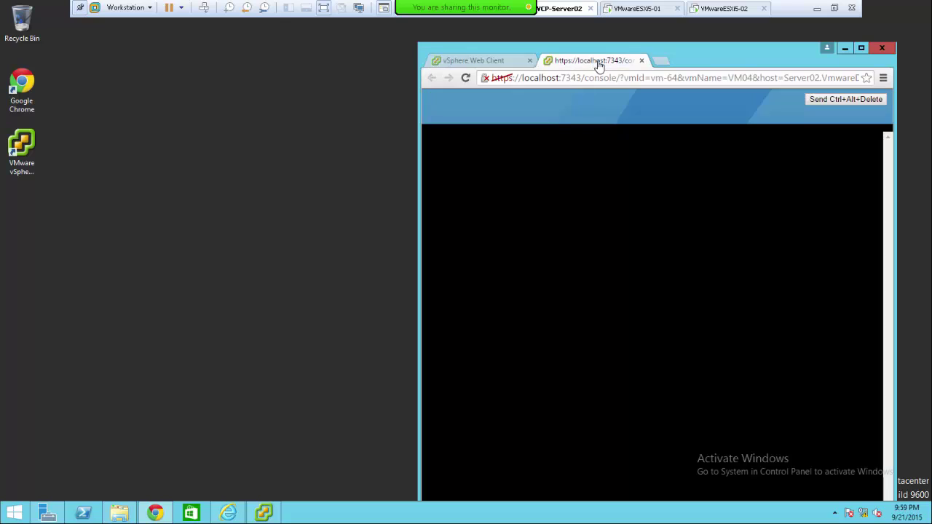
pyautogui.doubleClick(735, 58)
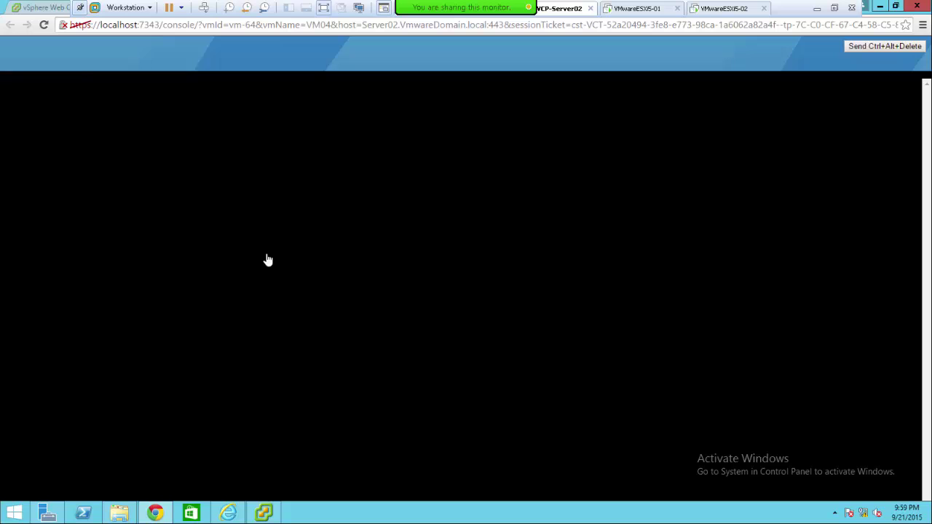
# - Review the console page's Connection and Permissions site details, then minimize Chrome
pyautogui.rightClick(71, 29)
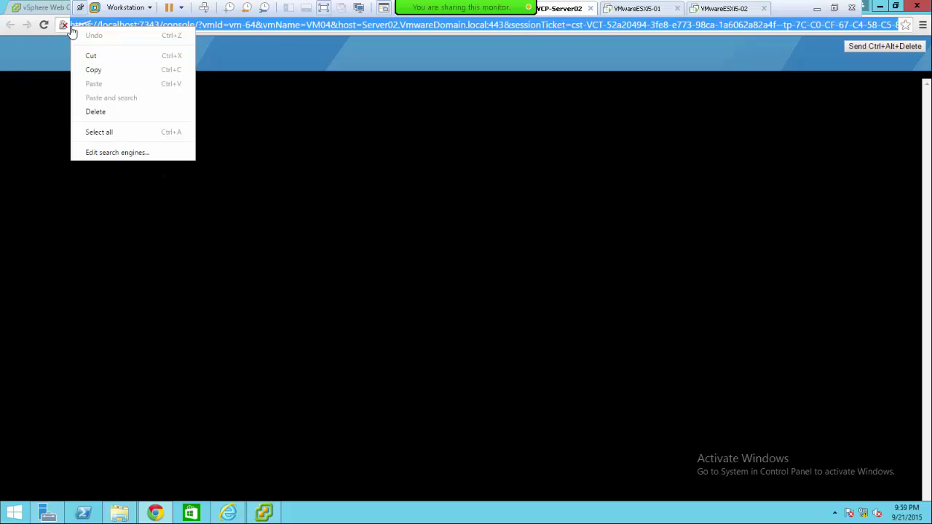
pyautogui.click(64, 27)
pyautogui.click(64, 26)
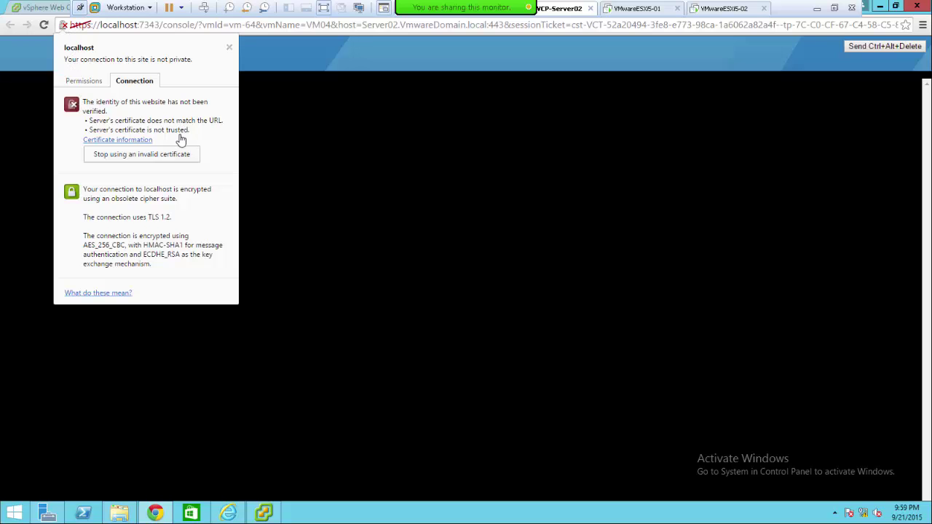
pyautogui.click(83, 84)
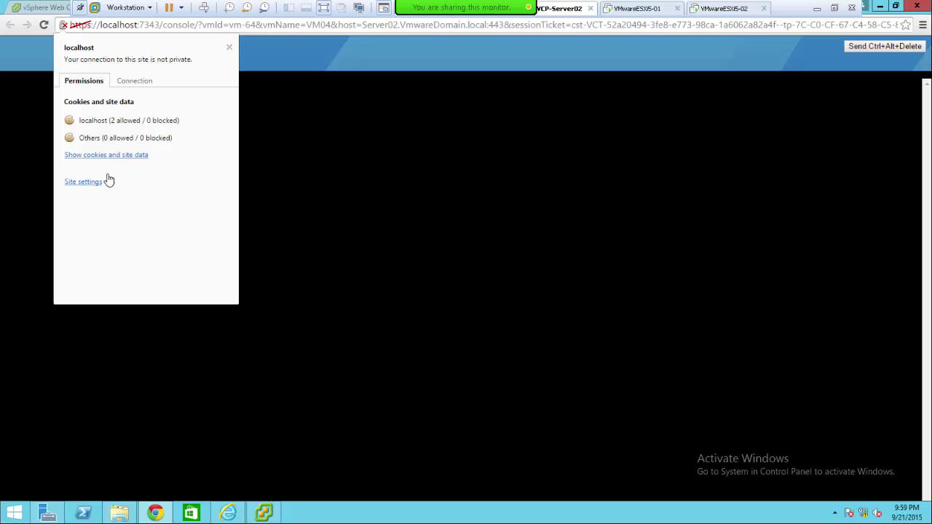
pyautogui.click(455, 67)
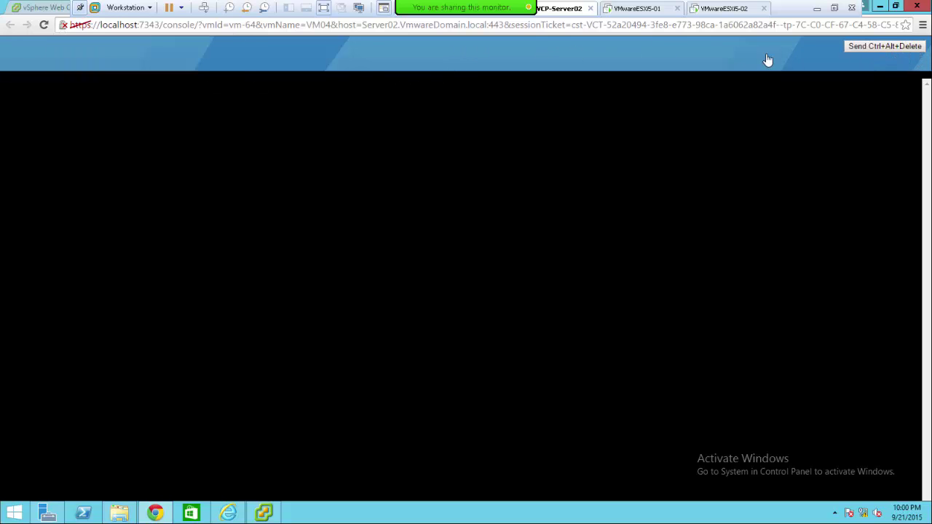
pyautogui.click(880, 9)
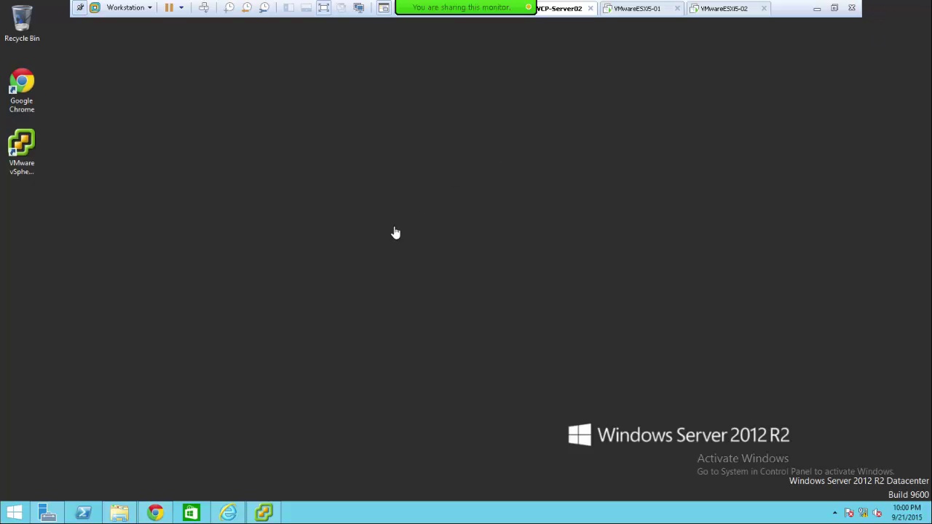
# - Restore Internet Explorer, open VM04 with VMRC, and switch to the vSphere Client
pyautogui.click(227, 515)
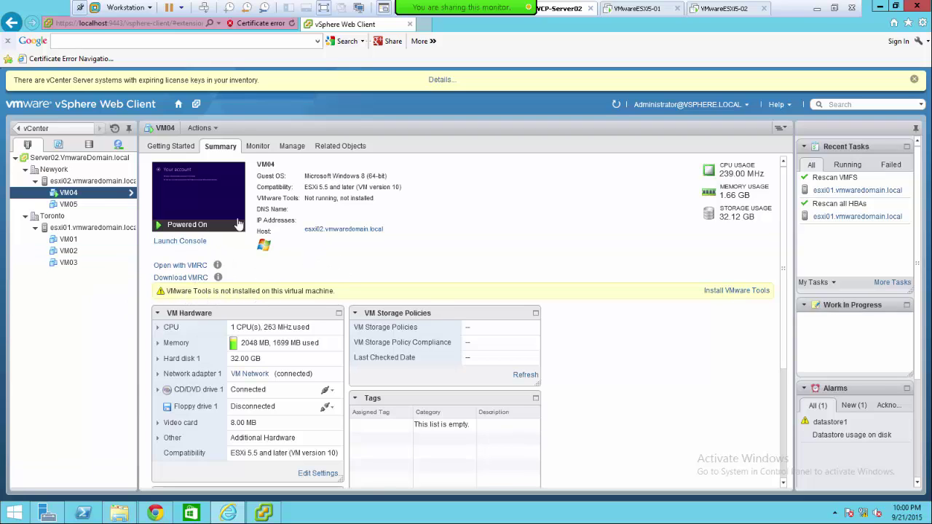
pyautogui.click(178, 246)
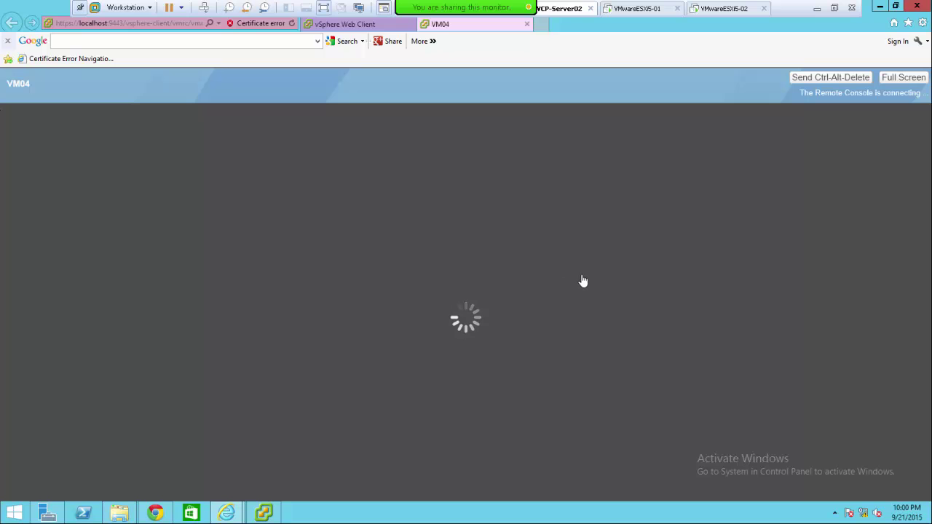
pyautogui.click(265, 515)
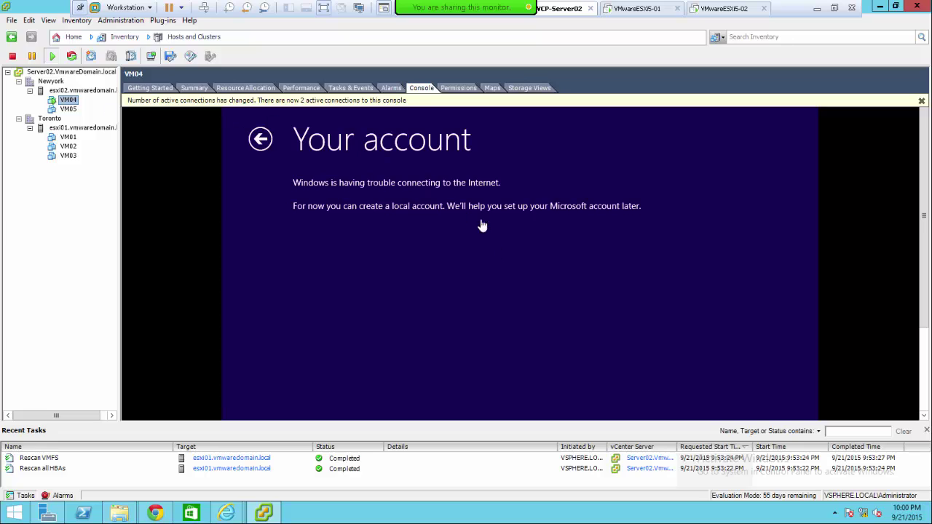
# - Open VM04's console in its own enlarged window and choose to create a local account
pyautogui.rightClick(67, 102)
pyautogui.click(117, 140)
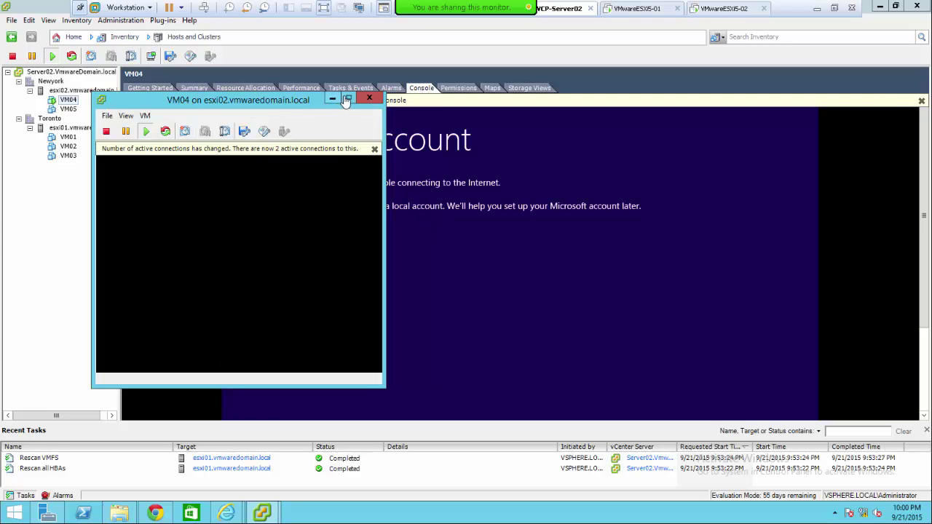
pyautogui.click(349, 100)
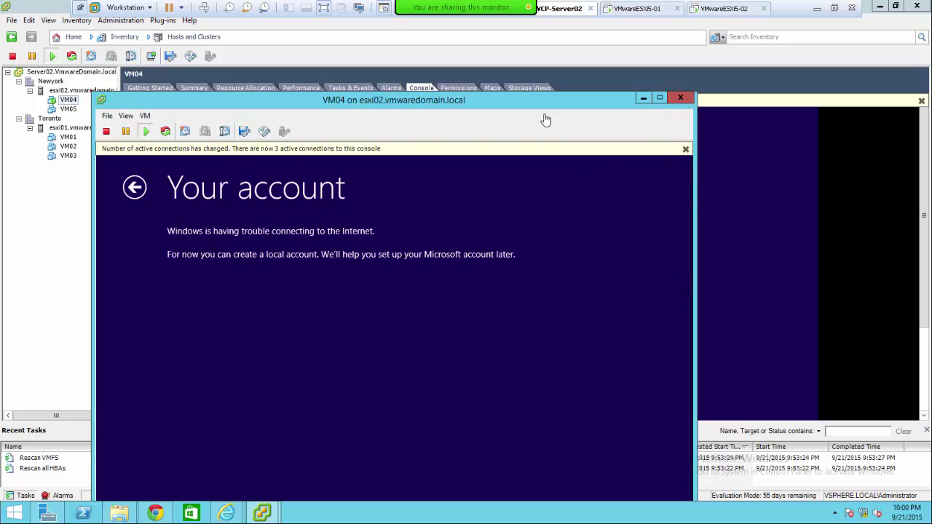
pyautogui.moveTo(603, 100); pyautogui.dragTo(598, 45)
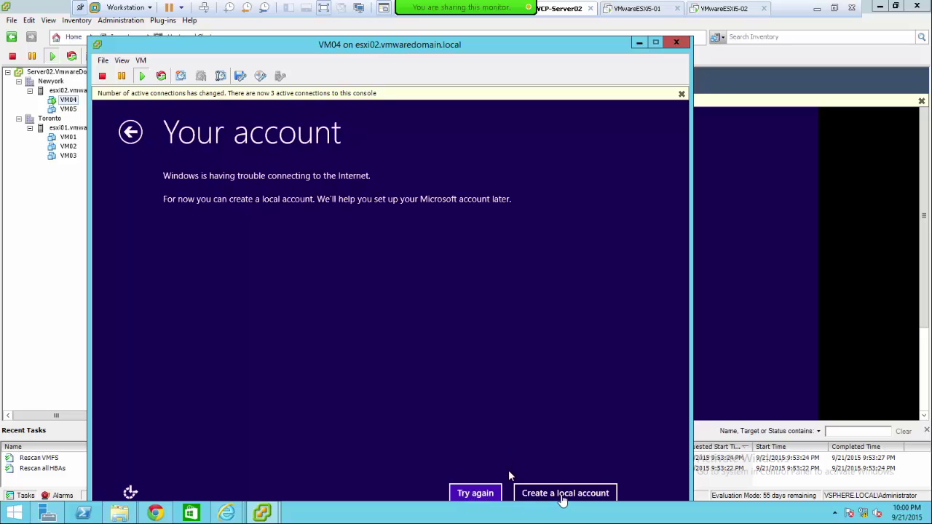
pyautogui.click(509, 476)
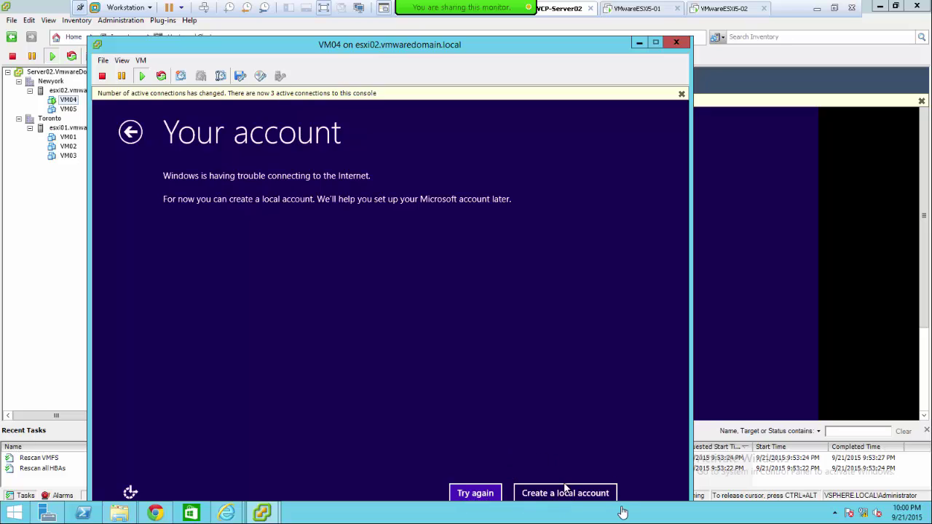
pyautogui.click(568, 493)
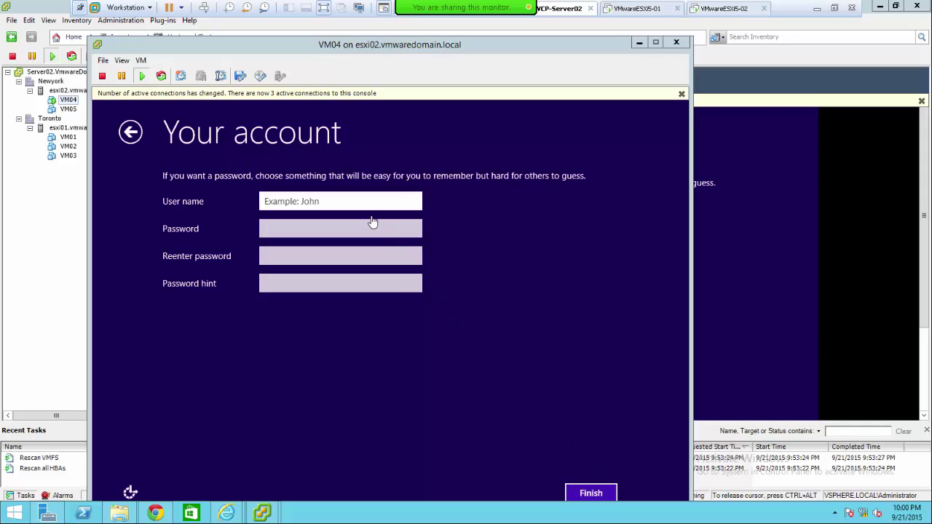
# - Create local user Admin with a password and the hint 'abc'
pyautogui.write('Admin')
pyautogui.click(372, 221)
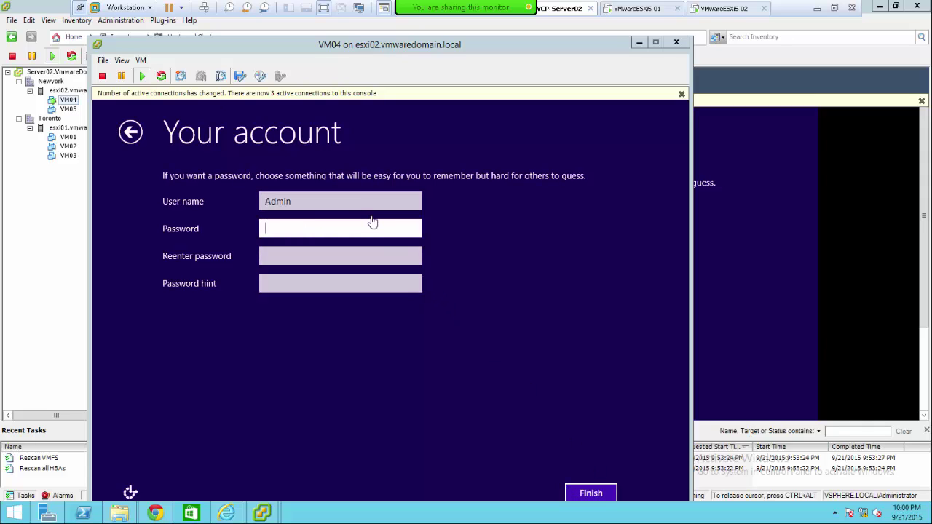
pyautogui.write('*********')
pyautogui.press('Tab')
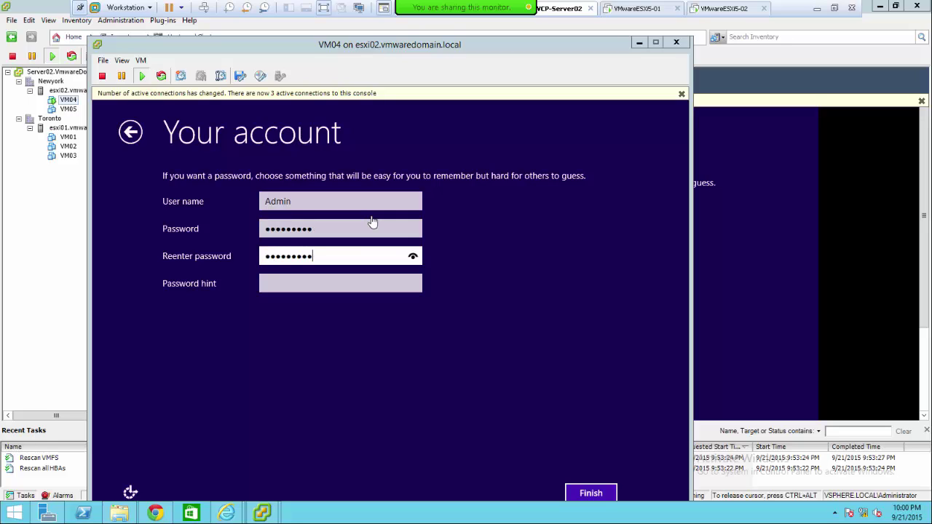
pyautogui.press('Tab')
pyautogui.write('abc')
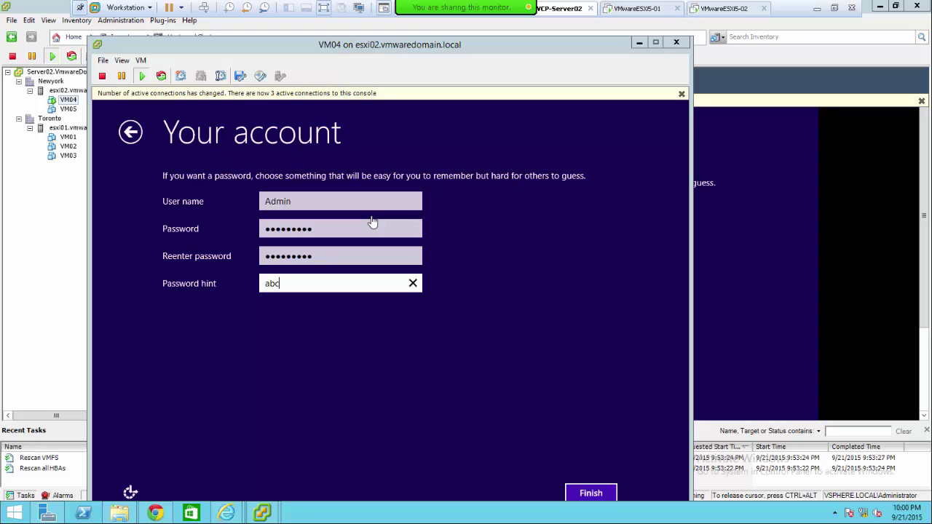
pyautogui.press('Return')
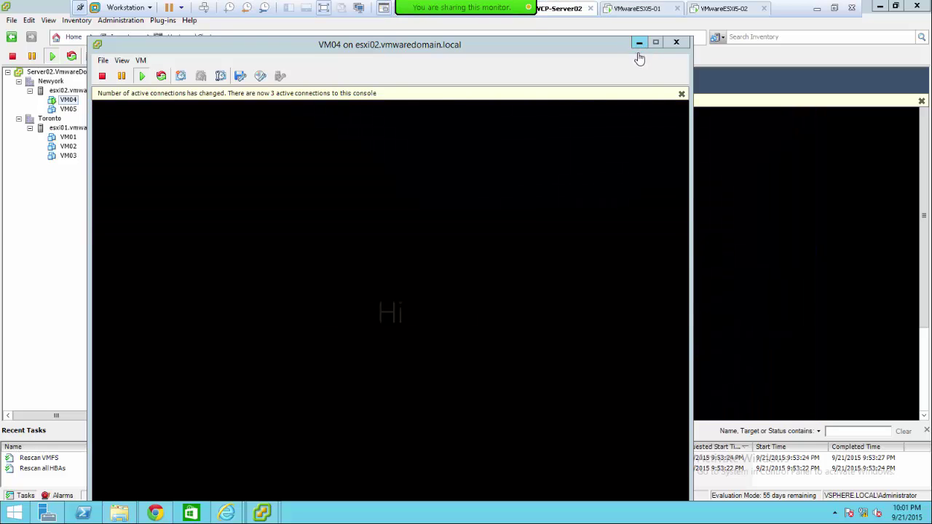
# - Close the VM04 console window, bring up the Internet Explorer console, and exit full-screen mode
pyautogui.click(676, 42)
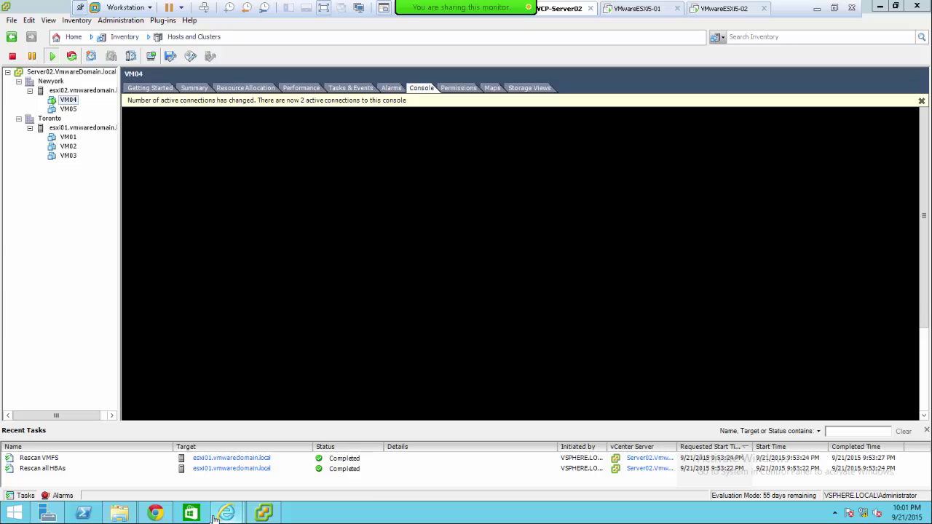
pyautogui.moveTo(226, 515)
pyautogui.click(269, 465)
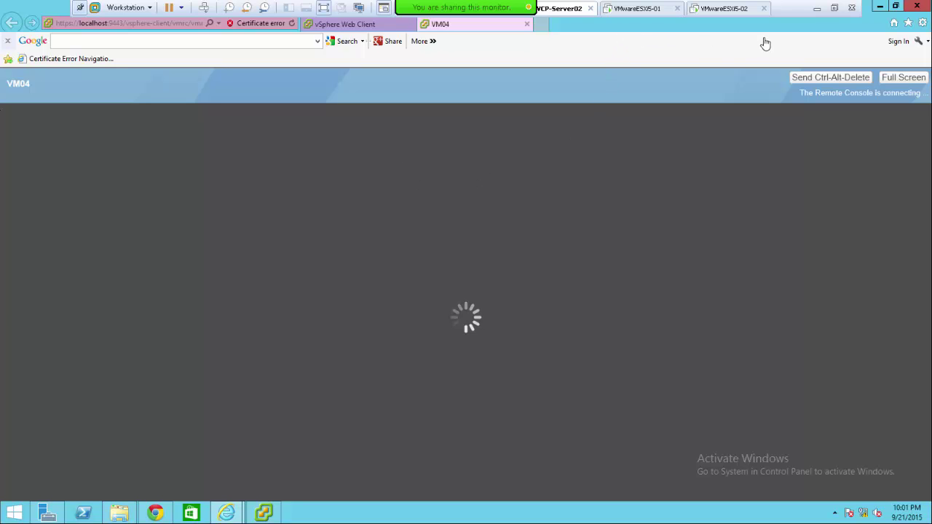
pyautogui.click(834, 7)
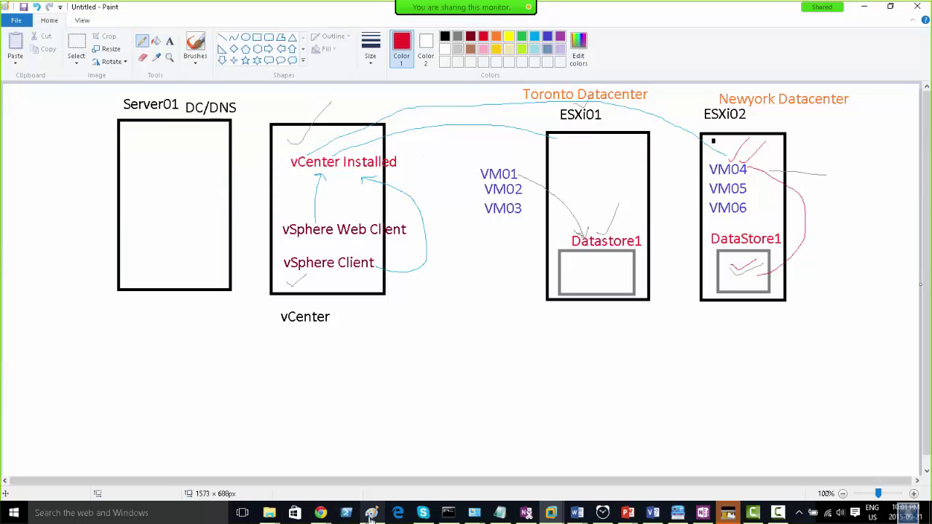
# - Switch to the Paint lab diagram showing vCenter, ESXi01, ESXi02 and their datastores
pyautogui.click(371, 513)
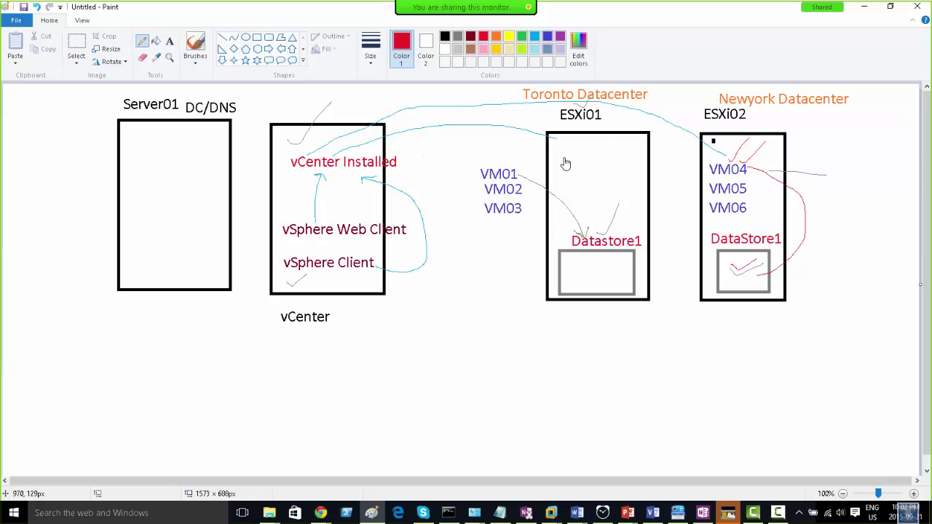
# - Handwrite a red note inside the ESXi01 box, then minimize Paint to return to VMware Workstation
pyautogui.moveTo(565, 167)
pyautogui.mouseDown()
pyautogui.moveTo(629, 175)
pyautogui.moveTo(613, 163)
pyautogui.moveTo(631, 159)
pyautogui.moveTo(620, 144)
pyautogui.moveTo(639, 161)
pyautogui.mouseUp()
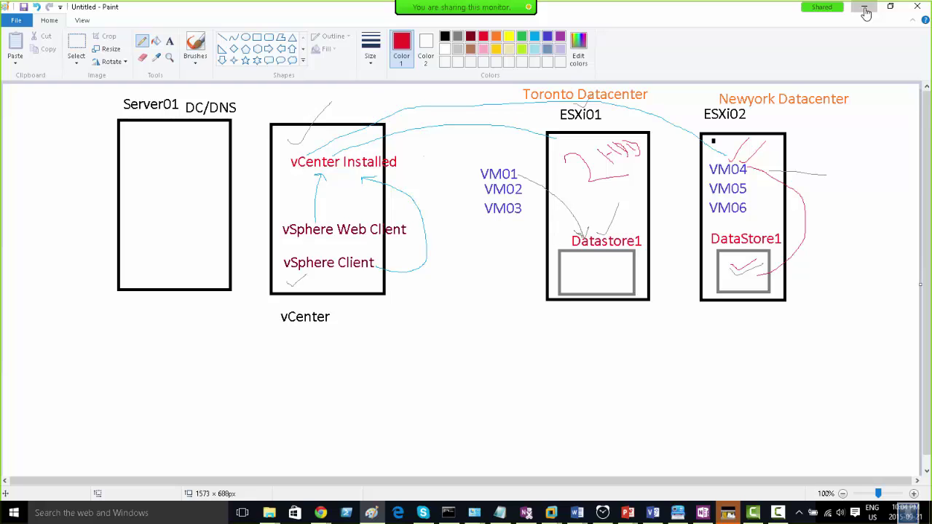
pyautogui.click(865, 9)
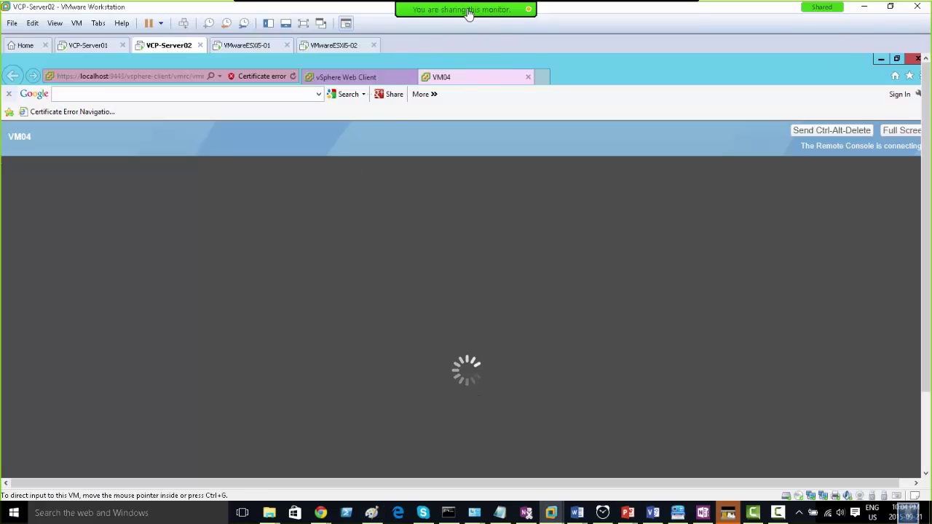
pyautogui.moveTo(349, 16)
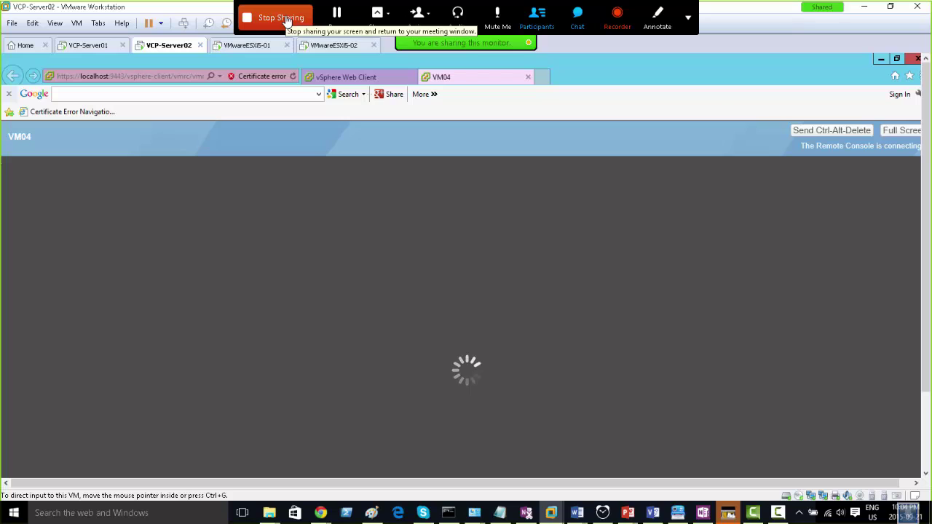